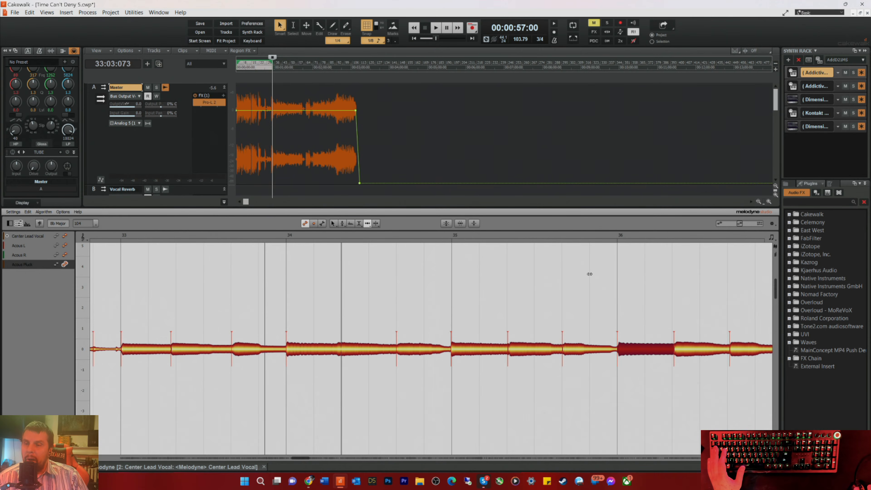
# Step: Align the acoustic notes at bar 35 beat 2, bar 36 beat 3 and the downbeat of bar 37 with the beat grid
pyautogui.click(450, 236)
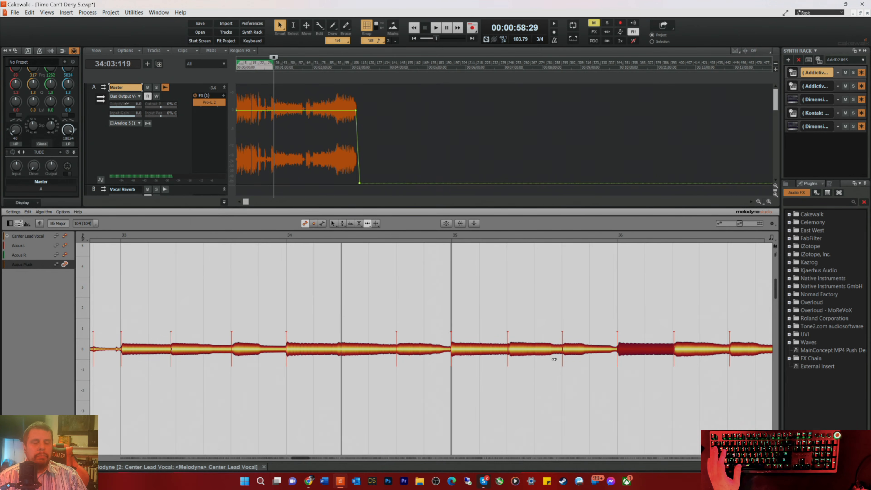
pyautogui.click(514, 344)
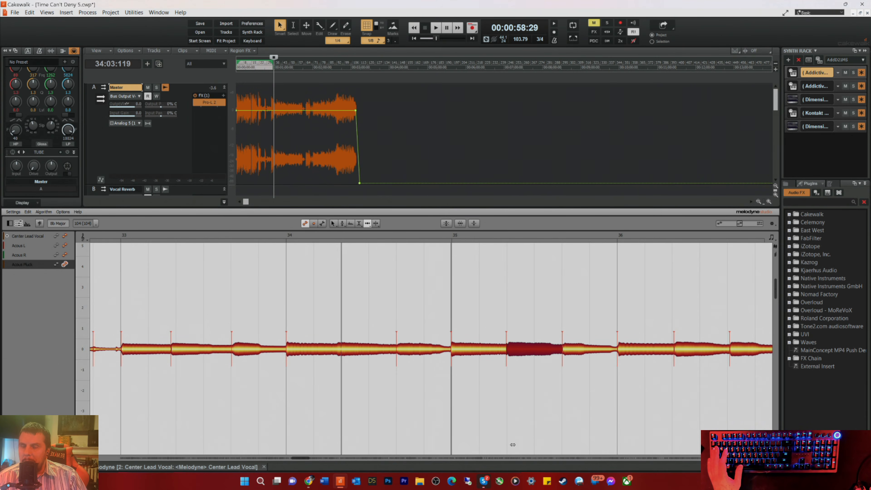
pyautogui.moveTo(303, 459); pyautogui.dragTo(307, 456)
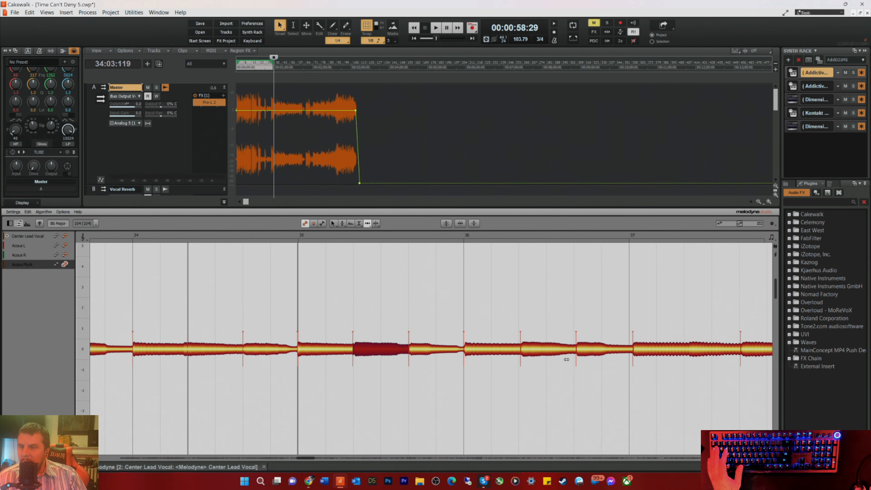
pyautogui.click(578, 352)
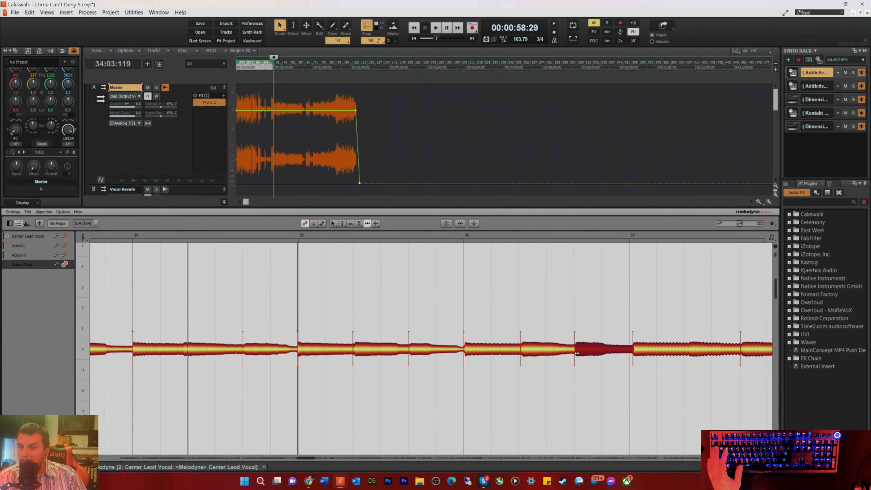
pyautogui.click(635, 354)
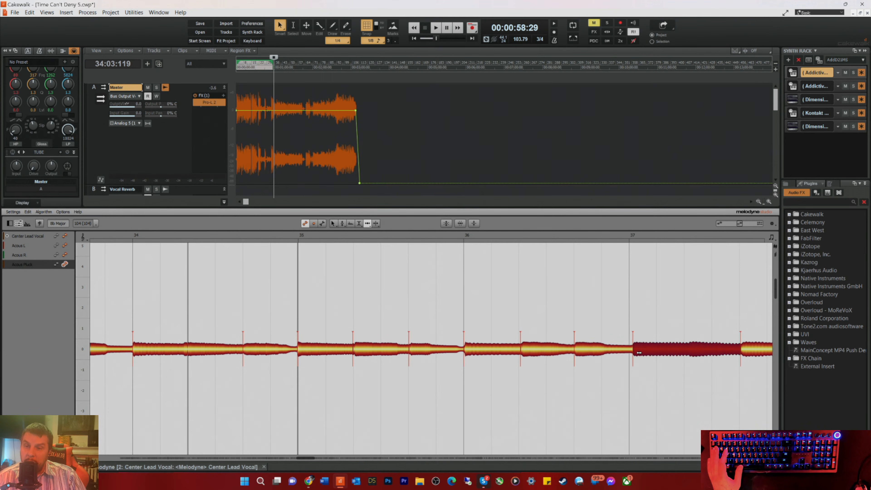
pyautogui.moveTo(636, 354); pyautogui.dragTo(636, 354)
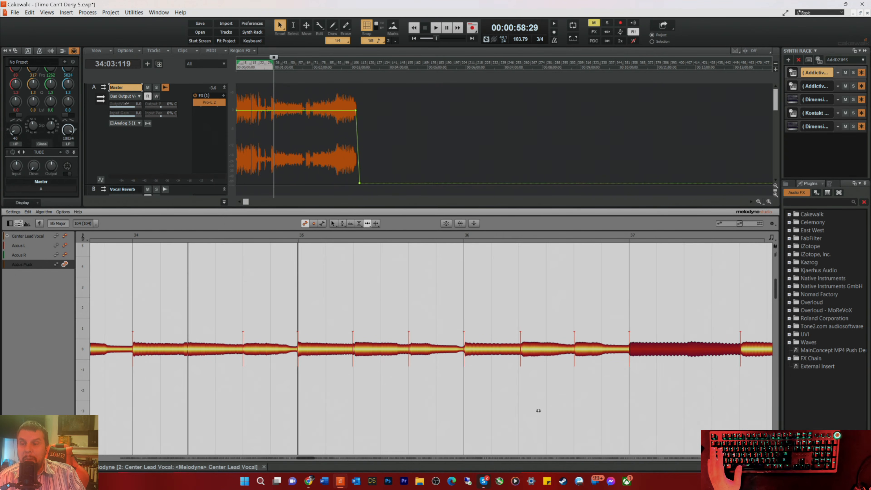
# Step: Shift the notes at bar 37 beat 3 and bar 38 beats 1 and 2 earlier onto their grid lines
pyautogui.moveTo(303, 457); pyautogui.dragTo(306, 456)
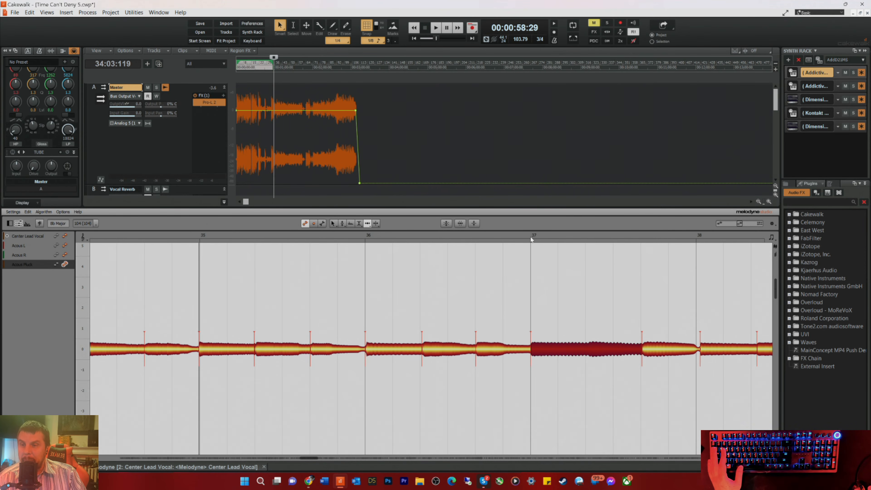
pyautogui.click(523, 234)
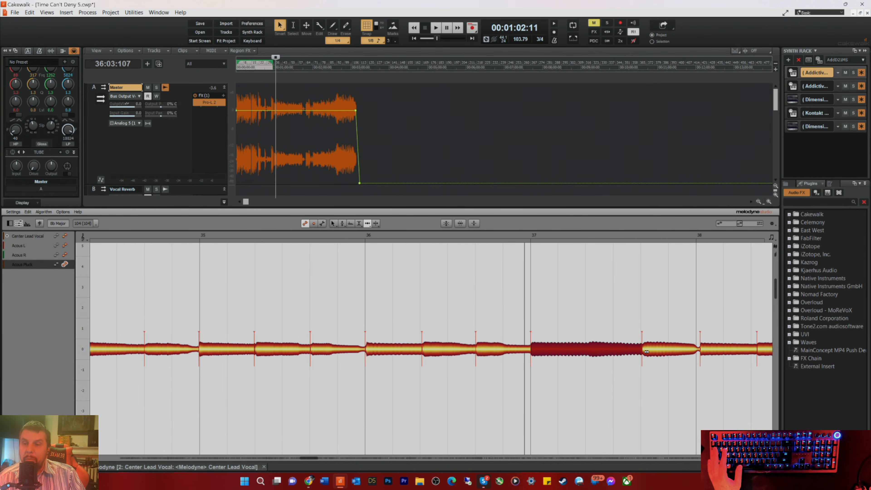
pyautogui.click(646, 351)
pyautogui.moveTo(712, 354); pyautogui.dragTo(706, 355)
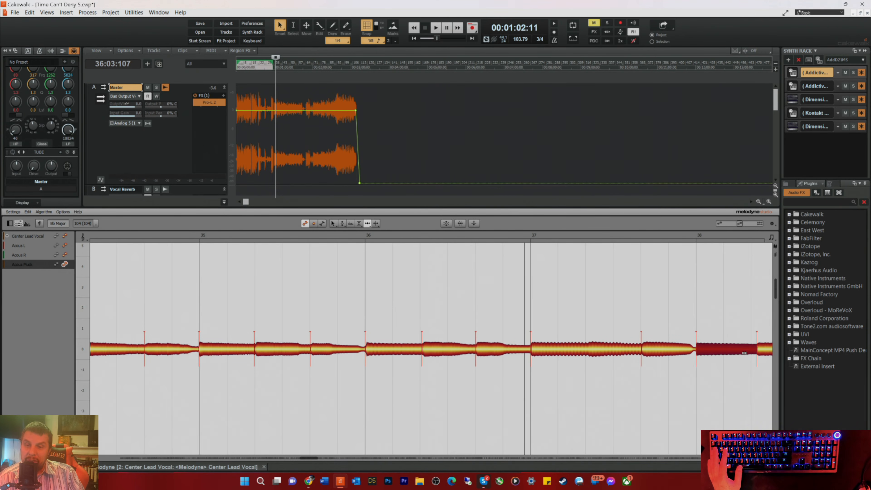
pyautogui.moveTo(764, 351); pyautogui.dragTo(751, 352)
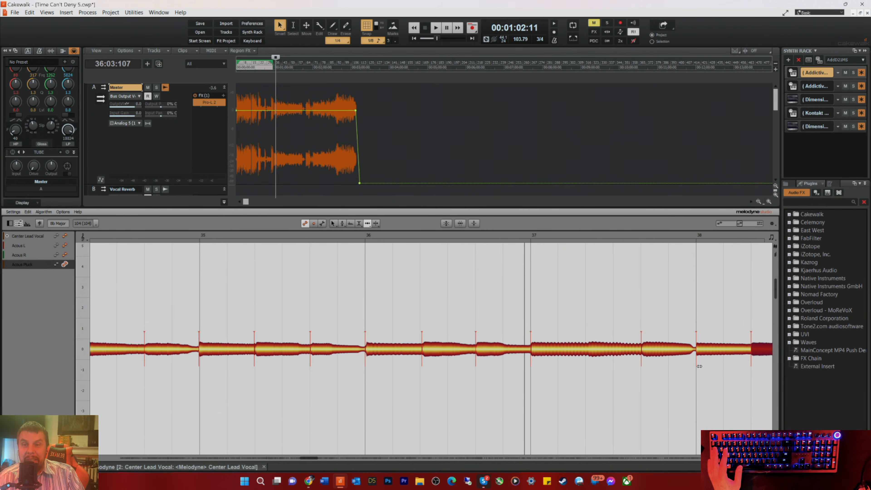
# Step: Tighten the timing of the bar 38 beat 3 note and the three main notes of bar 39 to the grid
pyautogui.moveTo(309, 457); pyautogui.dragTo(318, 456)
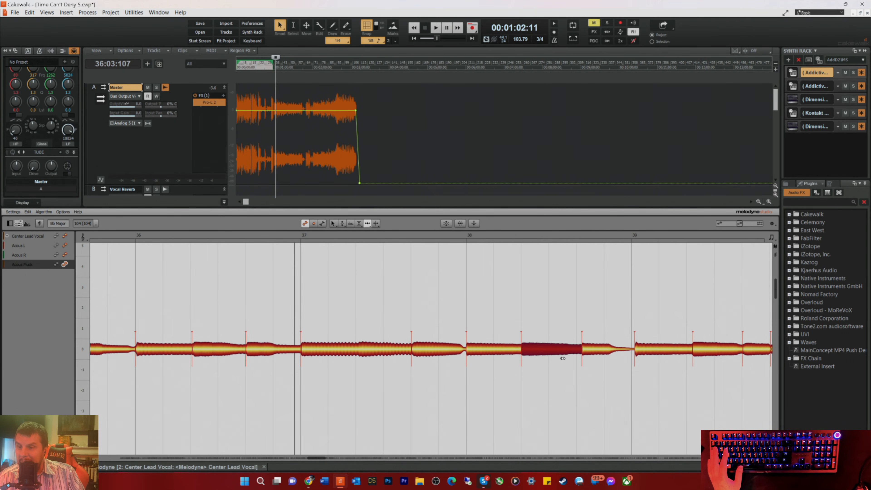
pyautogui.moveTo(585, 353); pyautogui.dragTo(581, 353)
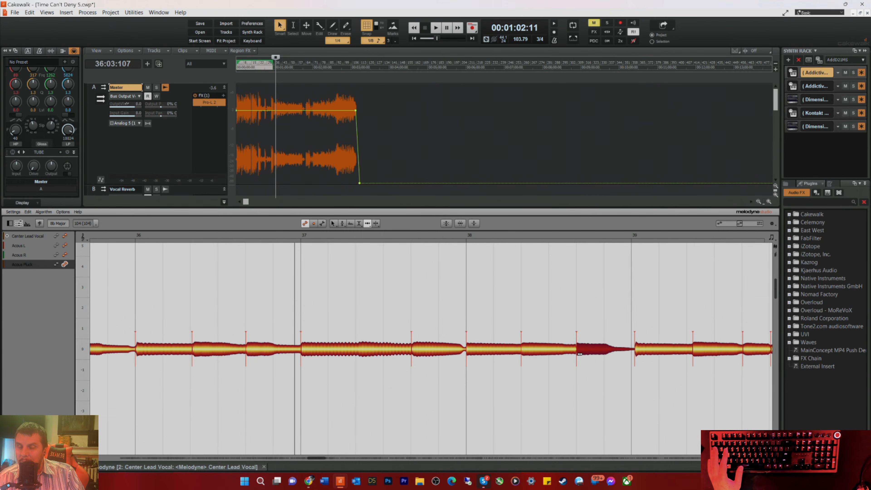
pyautogui.moveTo(640, 352); pyautogui.dragTo(637, 352)
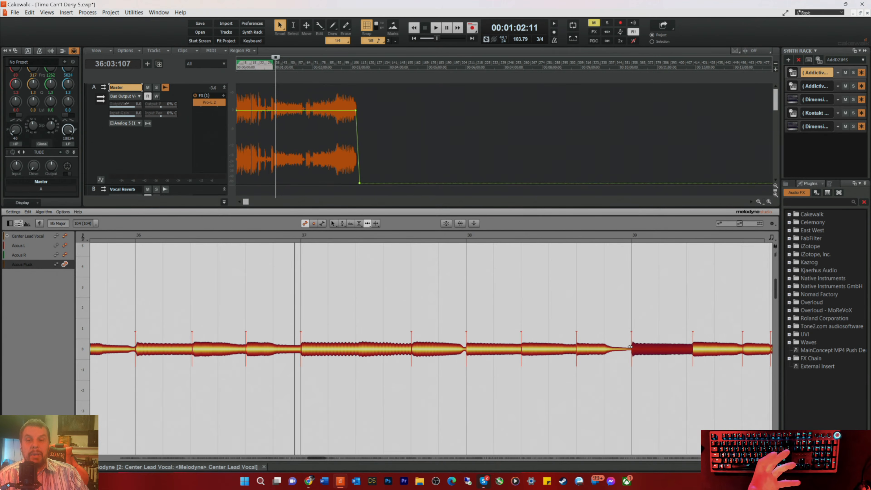
pyautogui.moveTo(700, 349); pyautogui.dragTo(692, 350)
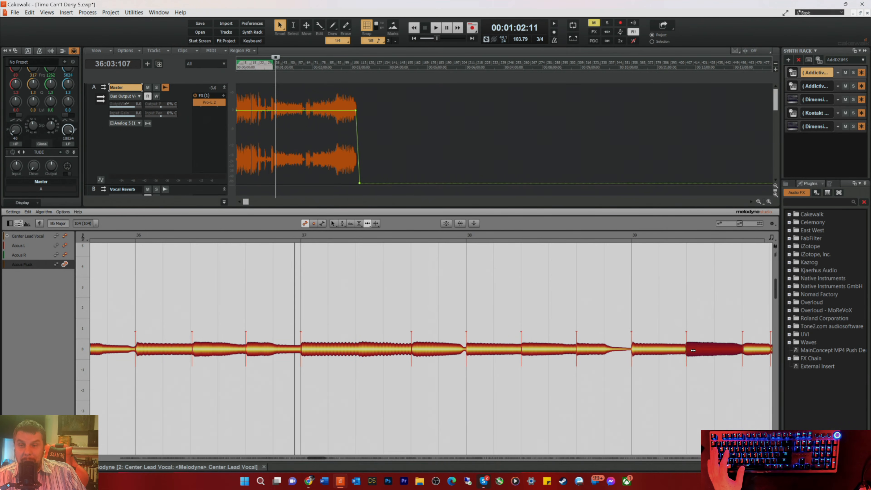
pyautogui.moveTo(750, 347); pyautogui.dragTo(745, 345)
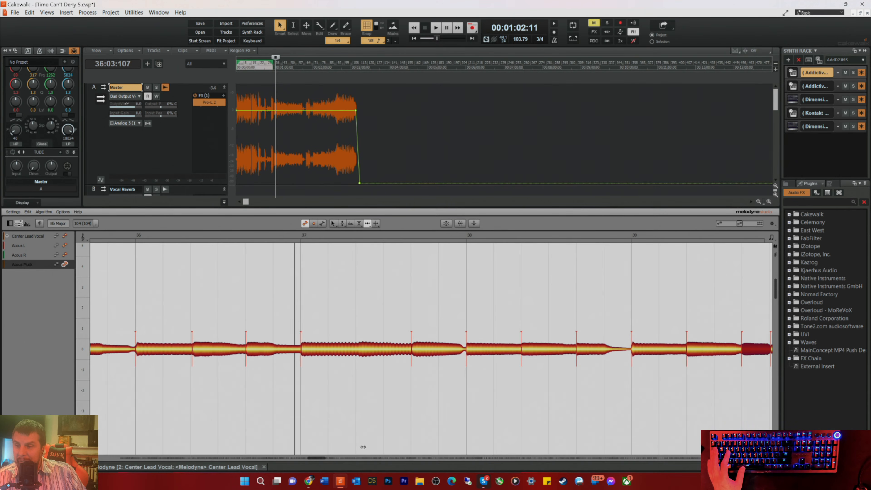
# Step: Move the off-beat note ending bar 39, the bar 40 notes and the bar 41 downbeat earlier to correct their timing
pyautogui.moveTo(315, 457); pyautogui.dragTo(323, 457)
pyautogui.moveTo(582, 346); pyautogui.dragTo(545, 351)
pyautogui.moveTo(627, 351); pyautogui.dragTo(621, 352)
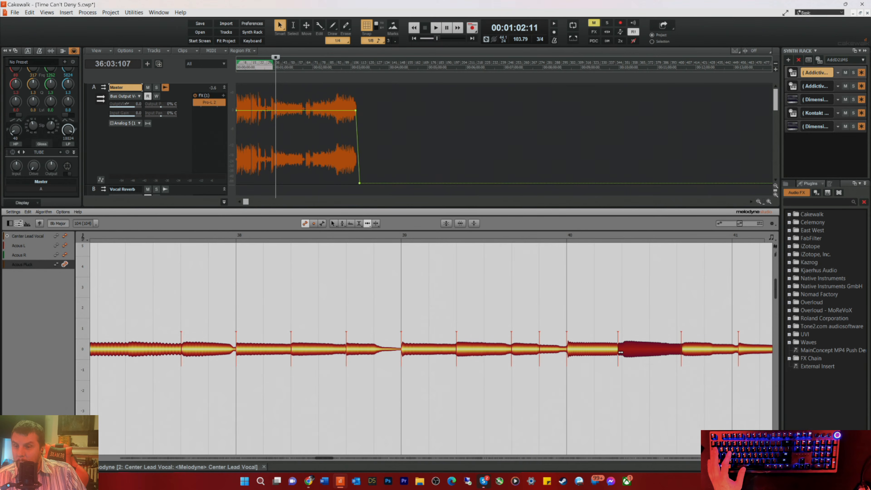
pyautogui.moveTo(687, 353); pyautogui.dragTo(684, 353)
pyautogui.moveTo(748, 350); pyautogui.dragTo(739, 351)
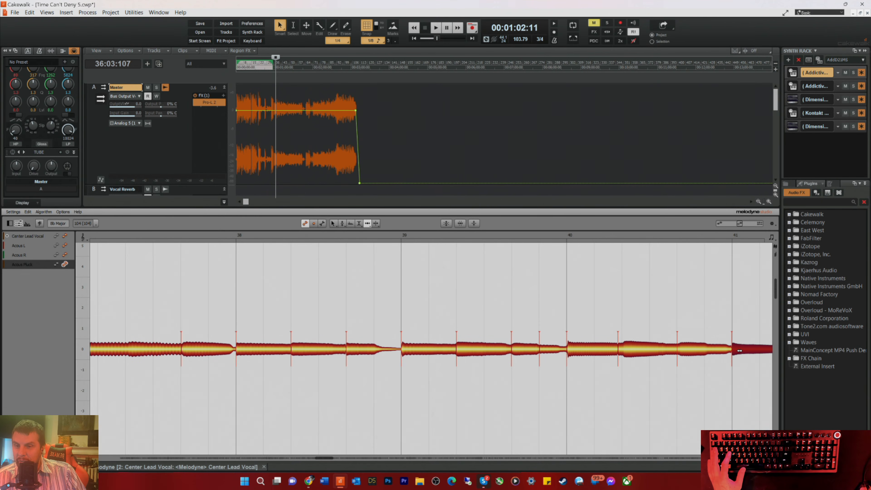
pyautogui.moveTo(740, 350); pyautogui.dragTo(738, 349)
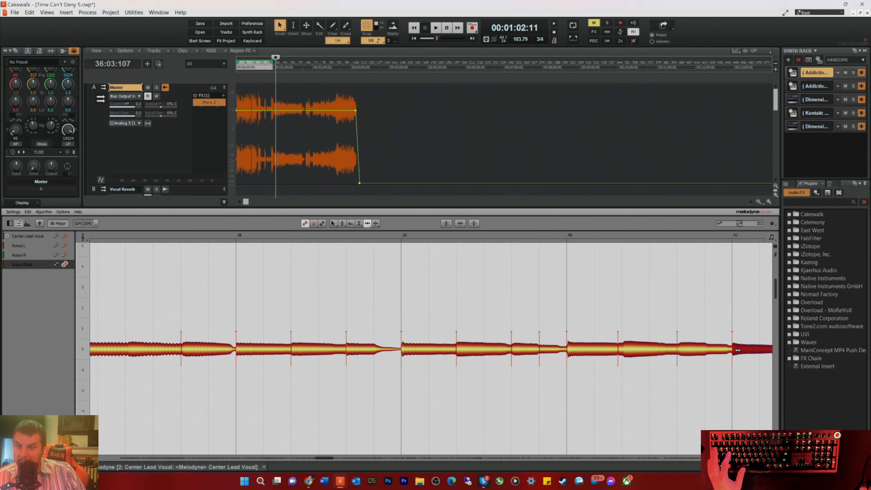
# Step: Pull the remaining notes of bar 41 and the downbeat note of bar 42 earlier into time with the grid
pyautogui.moveTo(325, 457); pyautogui.dragTo(388, 459)
pyautogui.moveTo(427, 351); pyautogui.dragTo(423, 353)
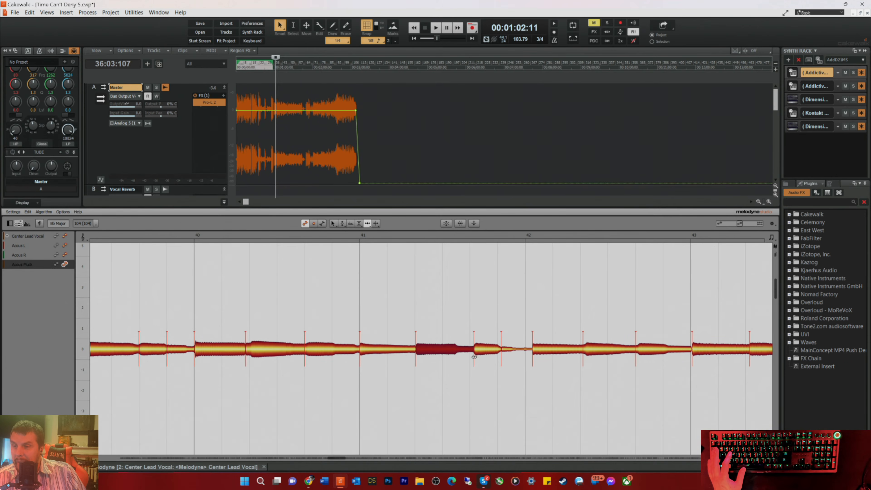
pyautogui.moveTo(476, 354); pyautogui.dragTo(473, 354)
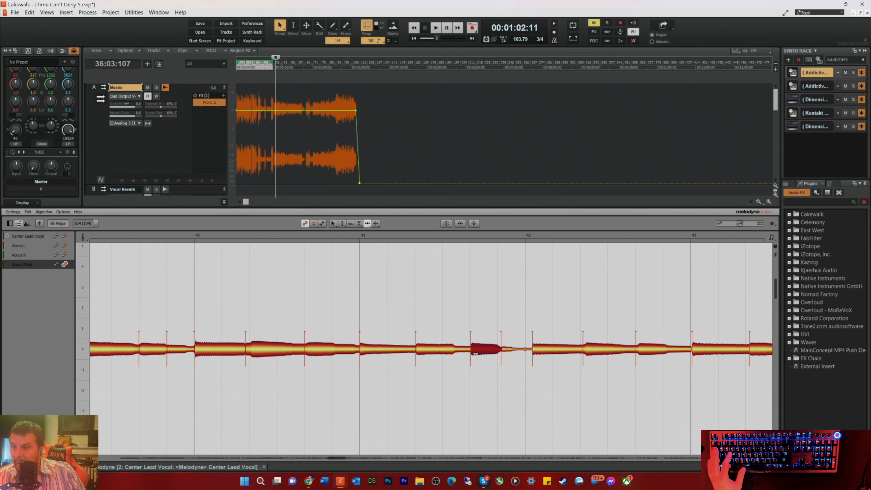
pyautogui.moveTo(503, 354); pyautogui.dragTo(533, 350)
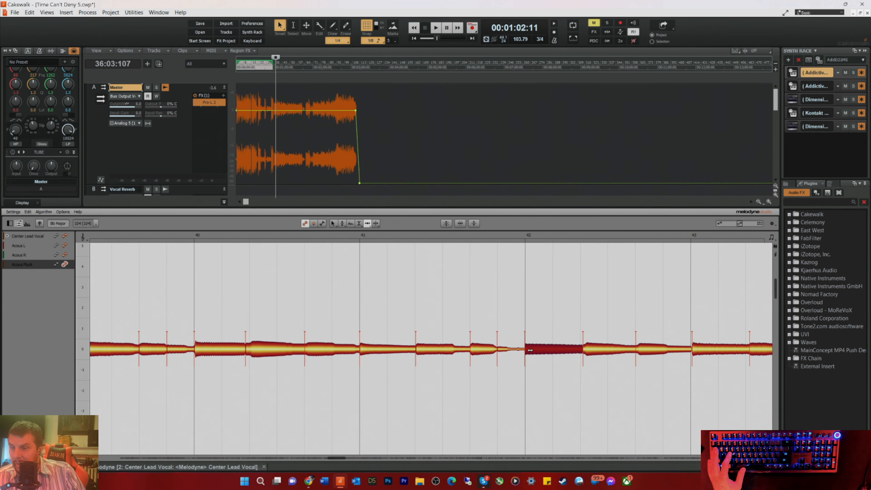
# Step: Nudge the notes on beats 2 and 3 of bar 42 and the downbeat of bar 43 onto the grid
pyautogui.click(588, 349)
pyautogui.moveTo(588, 349); pyautogui.dragTo(586, 349)
pyautogui.click(643, 355)
pyautogui.moveTo(642, 355); pyautogui.dragTo(641, 354)
pyautogui.click(704, 352)
pyautogui.moveTo(704, 352); pyautogui.dragTo(703, 352)
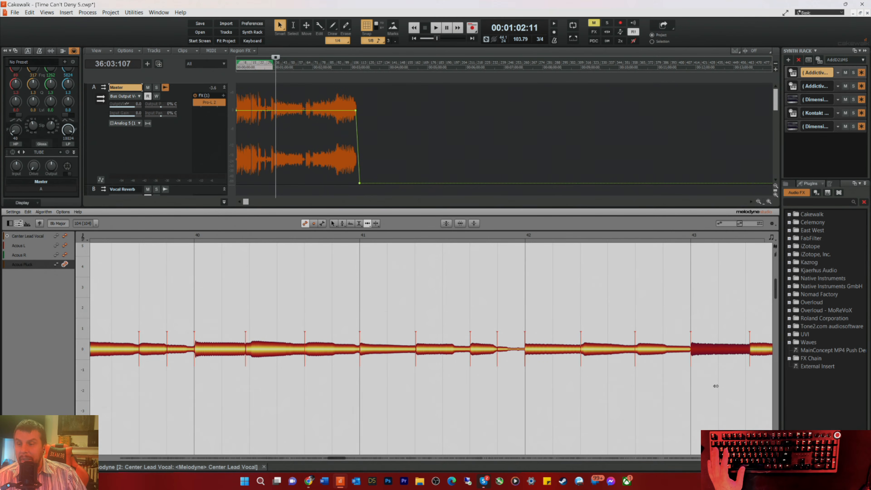
# Step: Align the notes on beats 2 and 3 of bar 43 and the downbeat of bar 44 with the grid
pyautogui.hscroll(5, 336, 456)
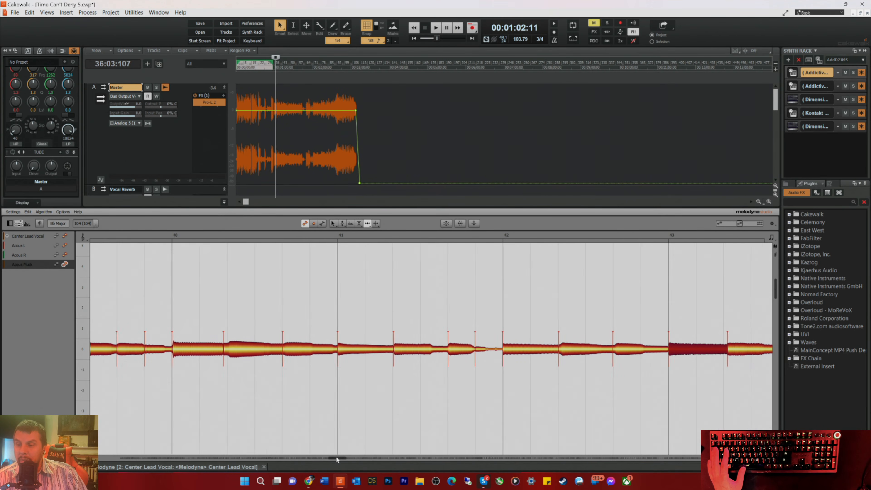
pyautogui.moveTo(638, 353); pyautogui.dragTo(685, 353)
pyautogui.moveTo(748, 352); pyautogui.dragTo(742, 353)
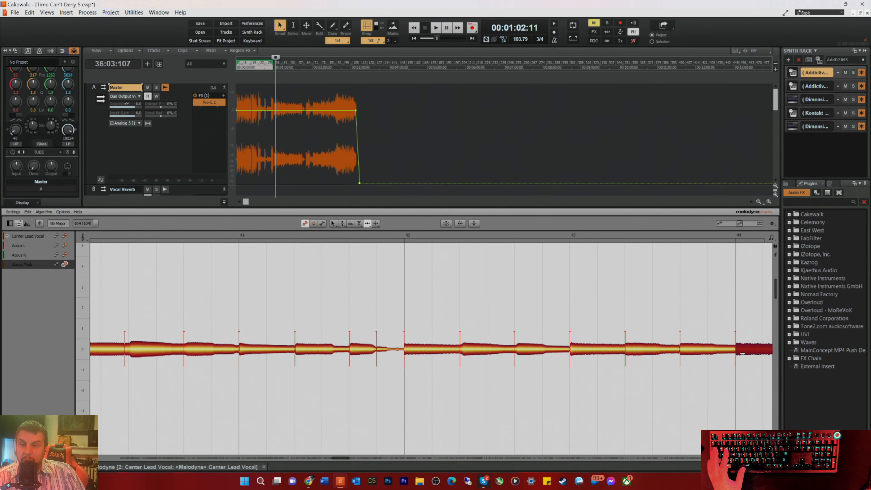
# Step: Shift the notes on beats 2 and 3 of bar 44 earlier onto their beats
pyautogui.moveTo(340, 456); pyautogui.dragTo(351, 457)
pyautogui.moveTo(494, 355); pyautogui.dragTo(490, 353)
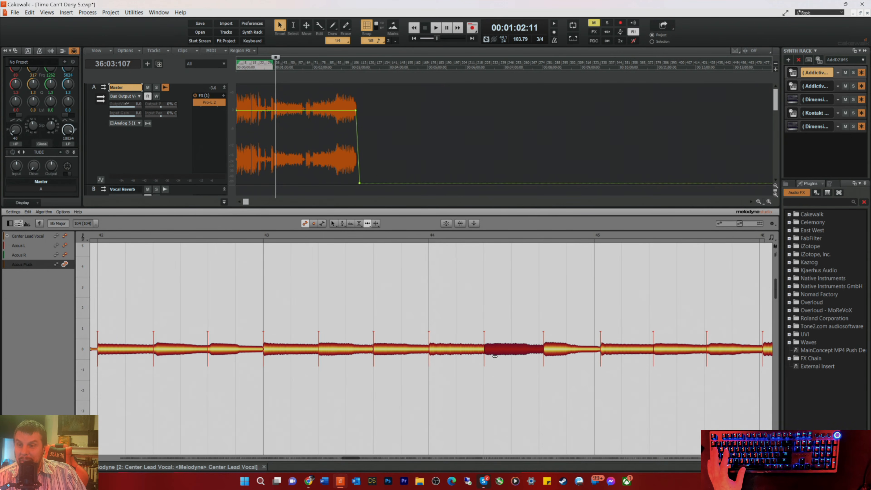
pyautogui.moveTo(550, 352); pyautogui.dragTo(549, 353)
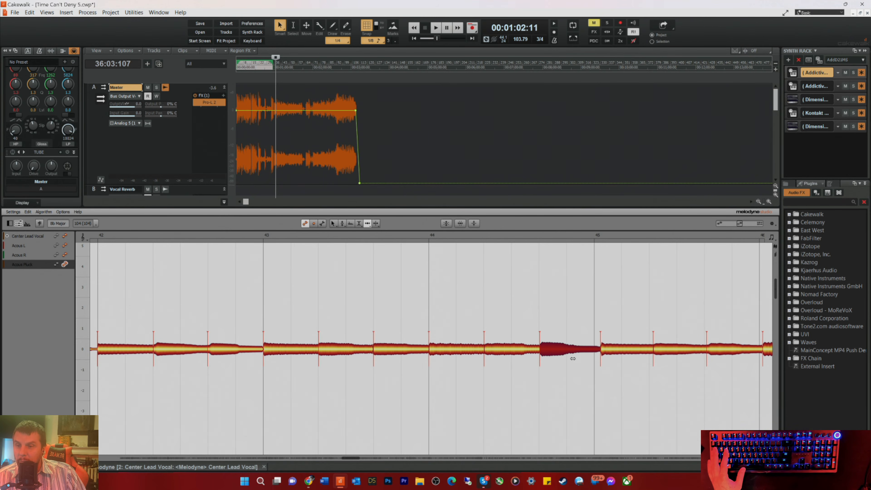
pyautogui.moveTo(552, 350); pyautogui.dragTo(551, 351)
# Step: Move the three notes of bar 45 and the downbeat note of bar 46 earlier onto their grid lines
pyautogui.moveTo(605, 352); pyautogui.dragTo(598, 353)
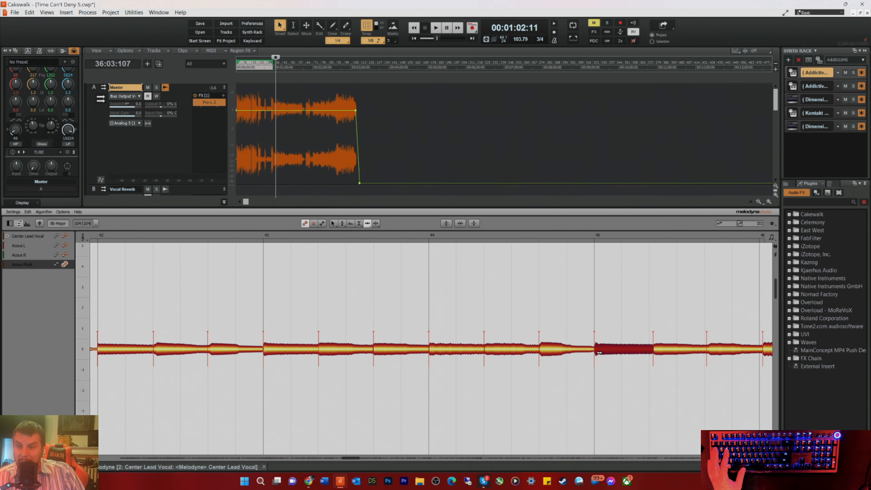
pyautogui.moveTo(660, 352); pyautogui.dragTo(655, 353)
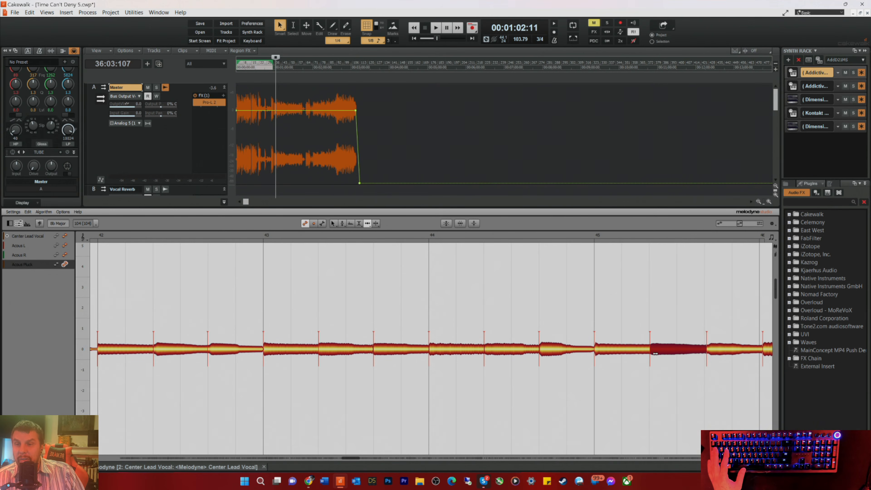
pyautogui.moveTo(712, 353); pyautogui.dragTo(714, 350)
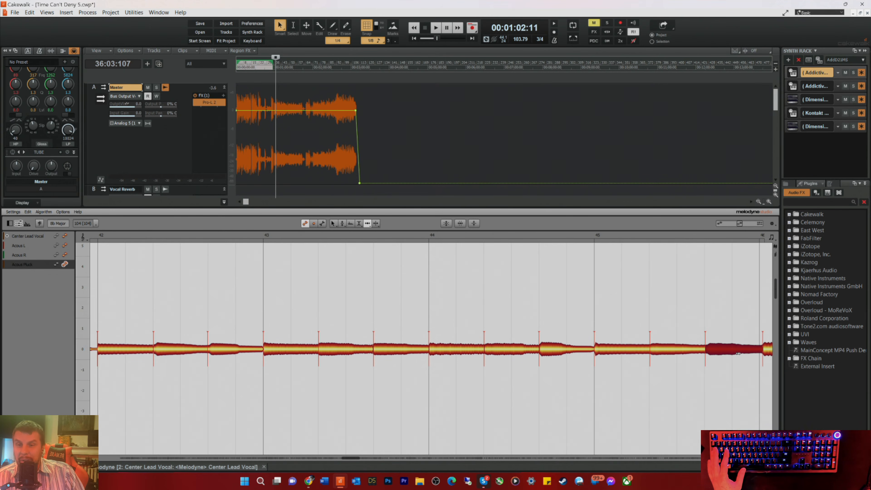
pyautogui.moveTo(768, 351); pyautogui.dragTo(765, 350)
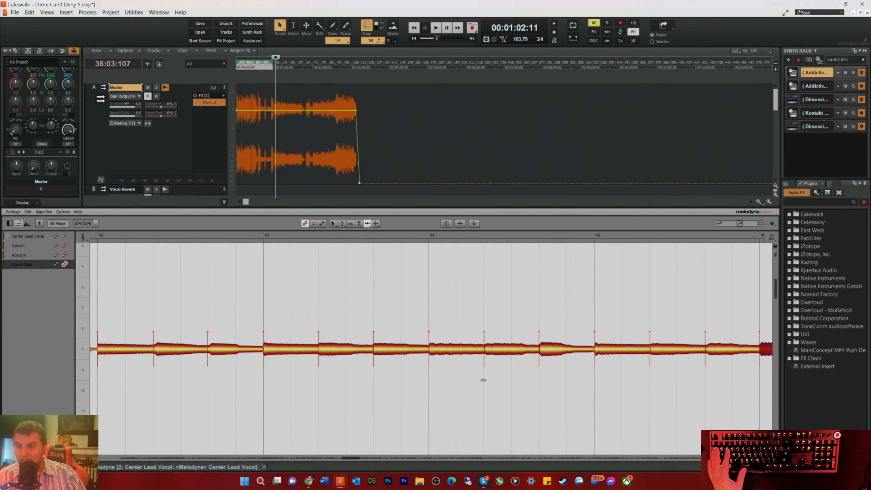
# Step: Correct the timing of the bar 47 notes and pull the bar 48 downbeat note onto its bar line
pyautogui.moveTo(349, 457); pyautogui.dragTo(362, 458)
pyautogui.click(605, 349)
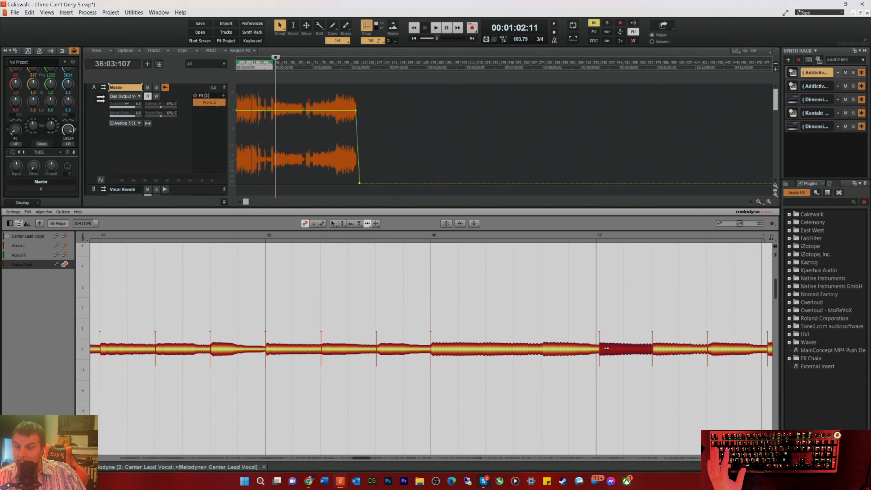
pyautogui.moveTo(605, 349); pyautogui.dragTo(604, 349)
pyautogui.click(662, 349)
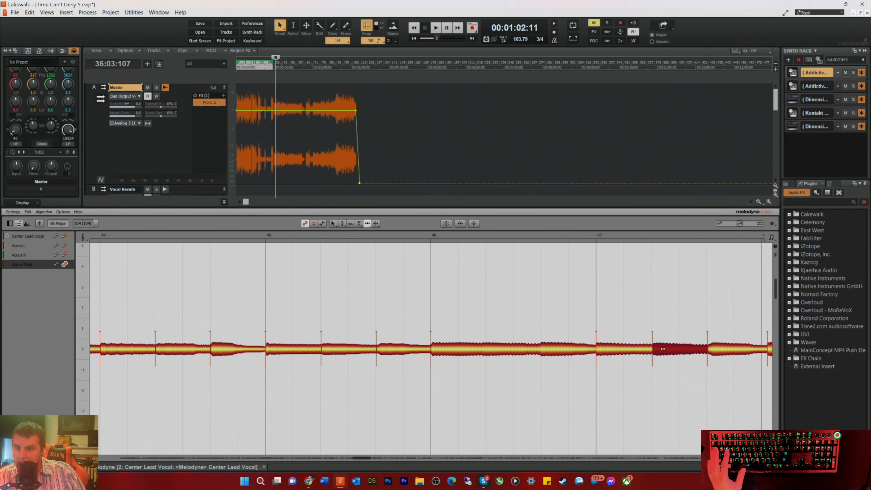
pyautogui.click(712, 352)
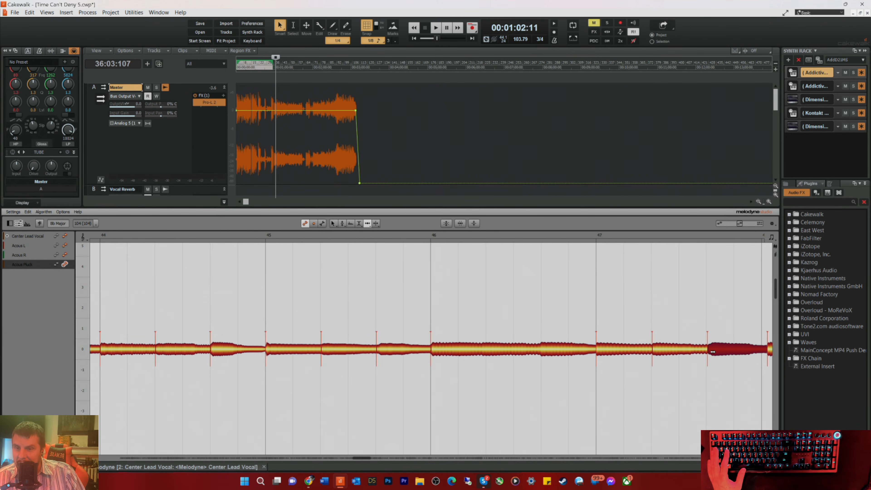
pyautogui.moveTo(770, 349); pyautogui.dragTo(765, 351)
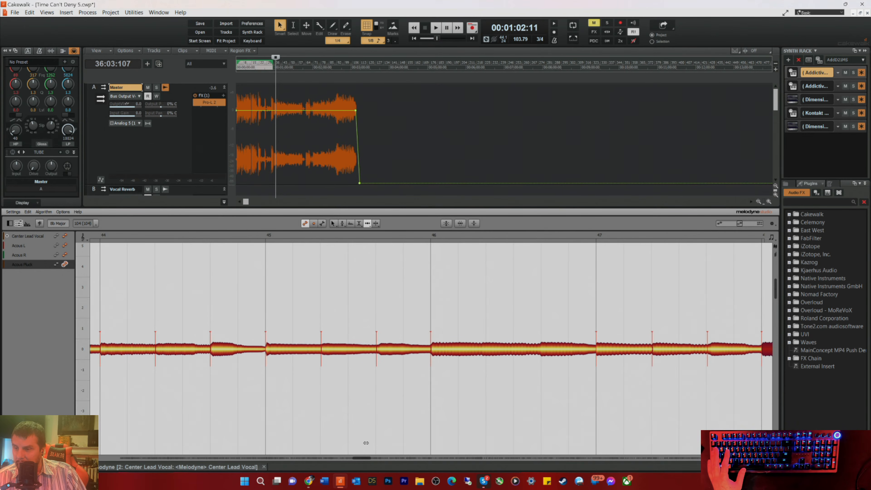
pyautogui.moveTo(357, 457); pyautogui.dragTo(395, 465)
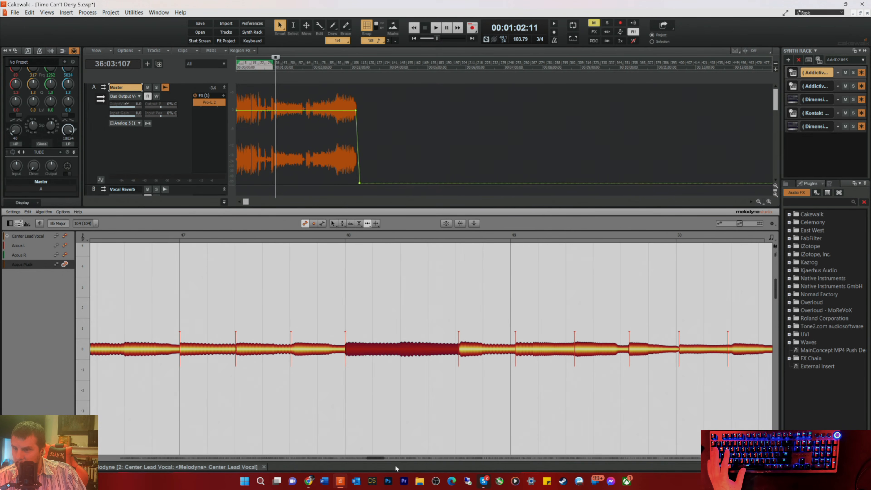
# Step: Move the beat 3 note of bar 48, the three notes of bar 49 and the bar 50 downbeat note earlier onto the grid
pyautogui.moveTo(461, 354); pyautogui.dragTo(458, 353)
pyautogui.moveTo(521, 354); pyautogui.dragTo(518, 354)
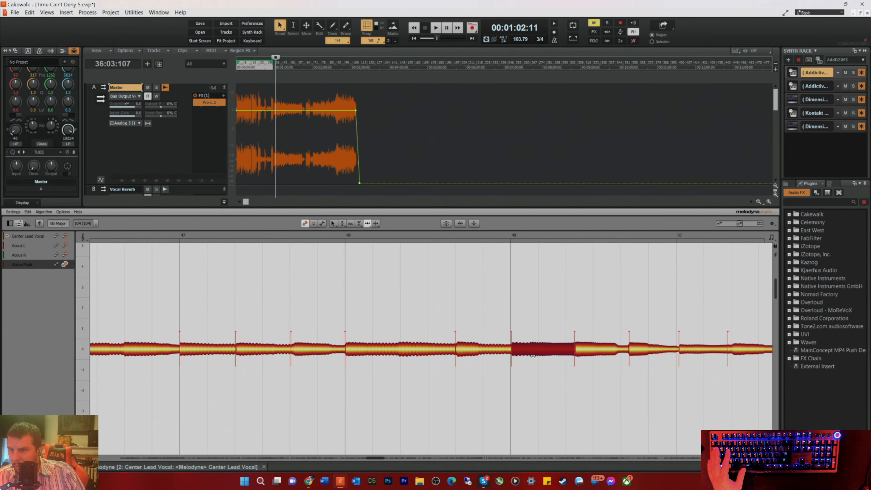
pyautogui.moveTo(585, 352); pyautogui.dragTo(628, 351)
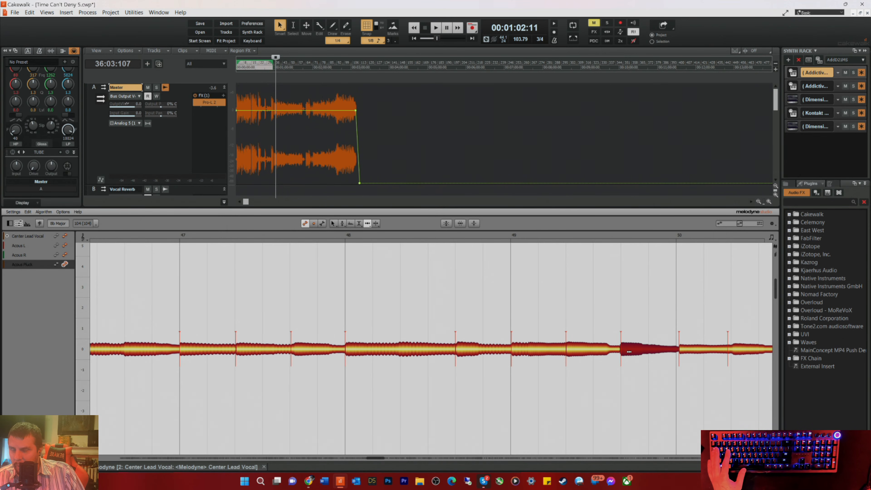
pyautogui.click(684, 344)
pyautogui.moveTo(684, 344); pyautogui.dragTo(682, 346)
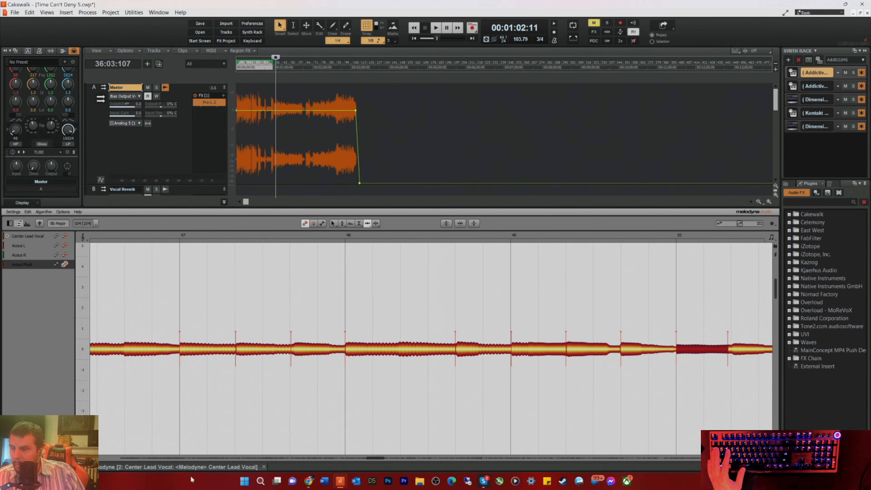
# Step: Pull the beat 3 note of bar 50 and the notes on beats 1 and 2 of bar 51 earlier onto their grid lines
pyautogui.moveTo(369, 459); pyautogui.dragTo(379, 458)
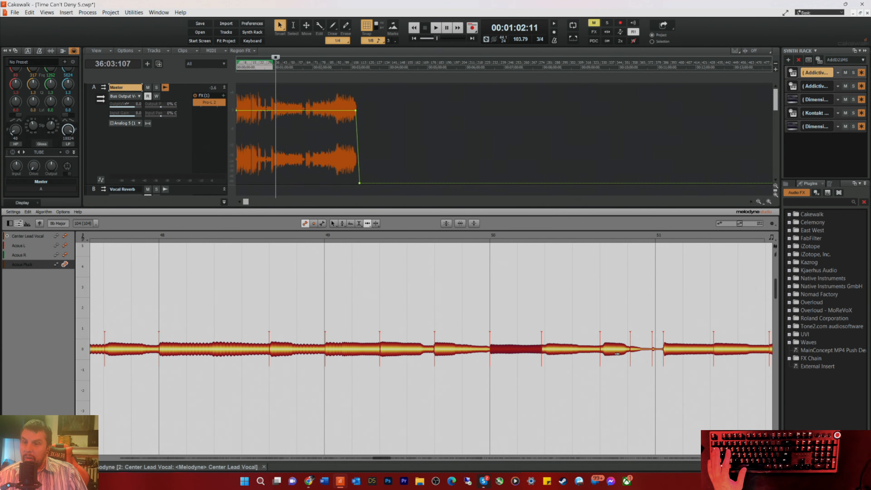
pyautogui.click(605, 348)
pyautogui.moveTo(605, 347); pyautogui.dragTo(662, 348)
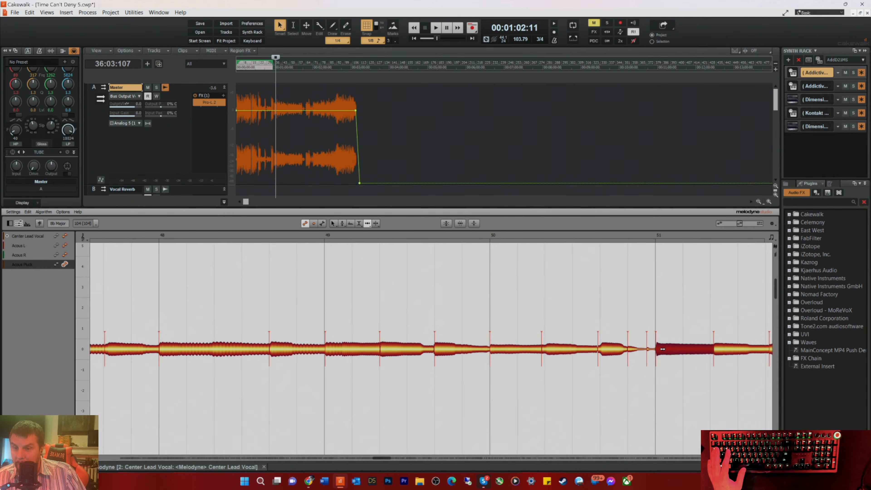
pyautogui.moveTo(726, 353); pyautogui.dragTo(721, 352)
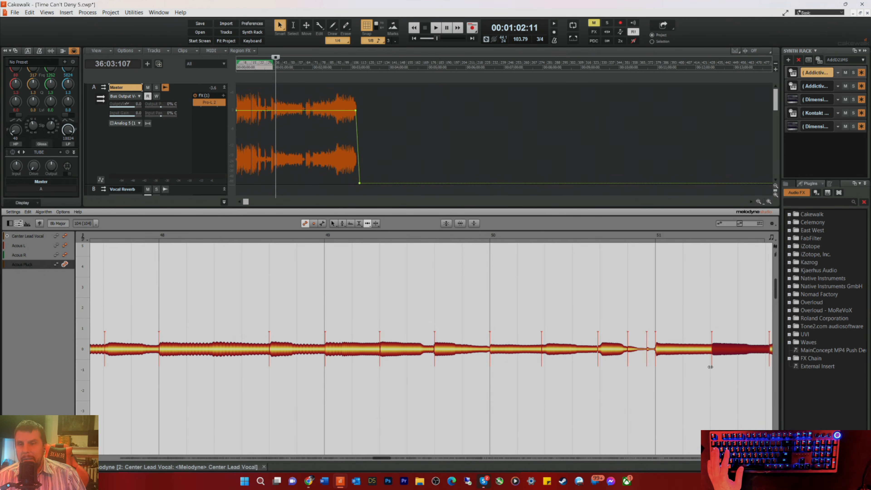
# Step: Align the beat 3 note of bar 51 and the notes on beats 1 and 2 of bar 52 with the grid
pyautogui.hscroll(4, 383, 457)
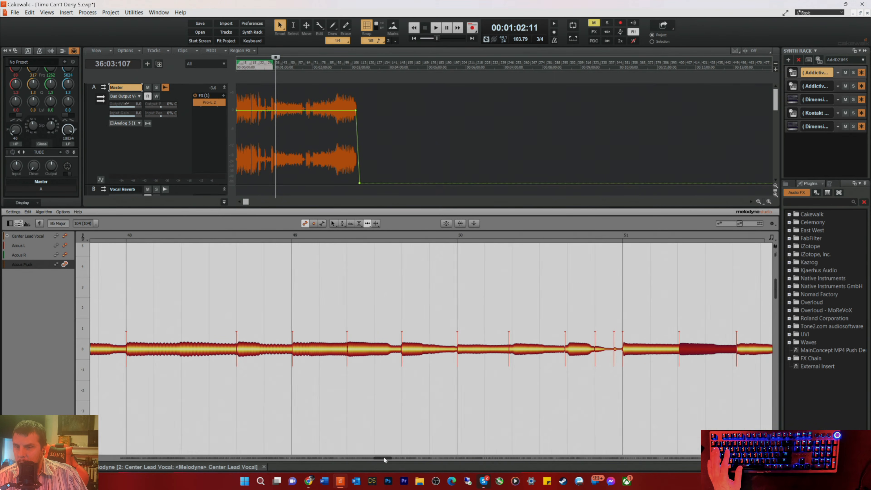
pyautogui.moveTo(628, 354); pyautogui.dragTo(625, 355)
pyautogui.moveTo(689, 351); pyautogui.dragTo(686, 352)
pyautogui.moveTo(747, 353); pyautogui.dragTo(740, 353)
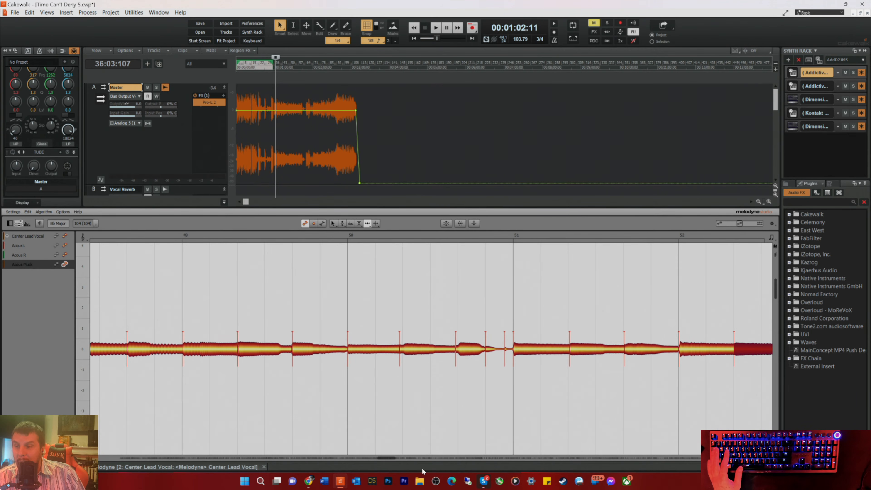
# Step: Align the beat 3 note of bar 52, the three beat notes of bar 53 and the bar 54 downbeat note with the grid
pyautogui.moveTo(387, 457); pyautogui.dragTo(396, 458)
pyautogui.moveTo(550, 353); pyautogui.dragTo(546, 357)
pyautogui.moveTo(605, 353); pyautogui.dragTo(650, 351)
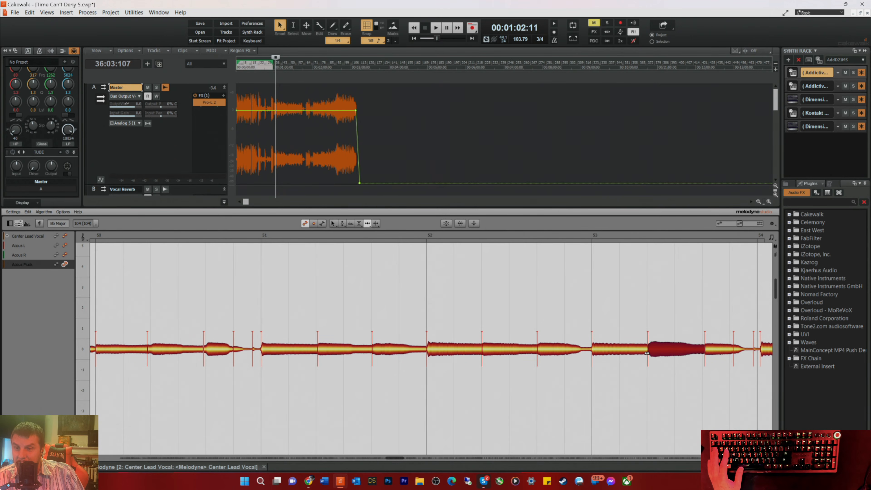
pyautogui.moveTo(710, 352); pyautogui.dragTo(767, 351)
# Step: Align the notes on beats 2 and 3 of bar 54 and the downbeat note of bar 55 with their grid lines
pyautogui.moveTo(398, 458); pyautogui.dragTo(411, 459)
pyautogui.moveTo(425, 353); pyautogui.dragTo(477, 353)
pyautogui.click(474, 356)
pyautogui.click(545, 349)
pyautogui.moveTo(545, 350); pyautogui.dragTo(535, 351)
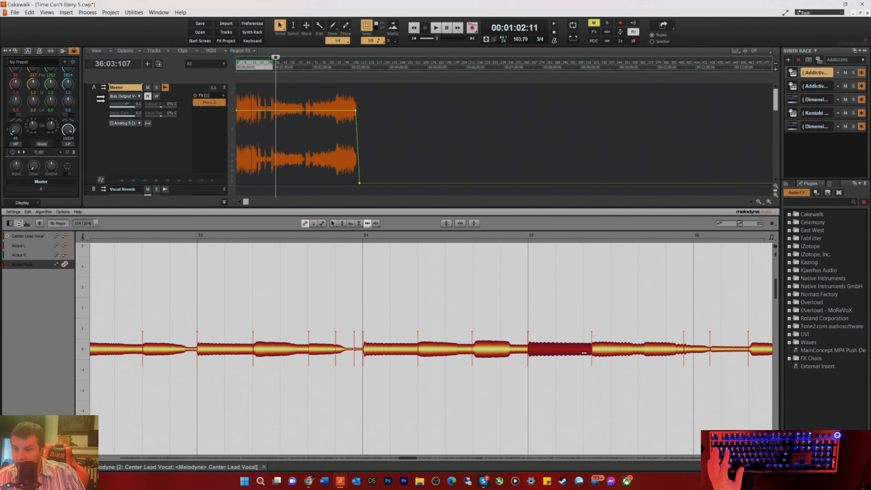
# Step: Move the bar 55 beat 2 note, the short note before bar 56 and the bar 56 downbeat note earlier, then play back from bar 54
pyautogui.click(597, 352)
pyautogui.moveTo(597, 352); pyautogui.dragTo(590, 352)
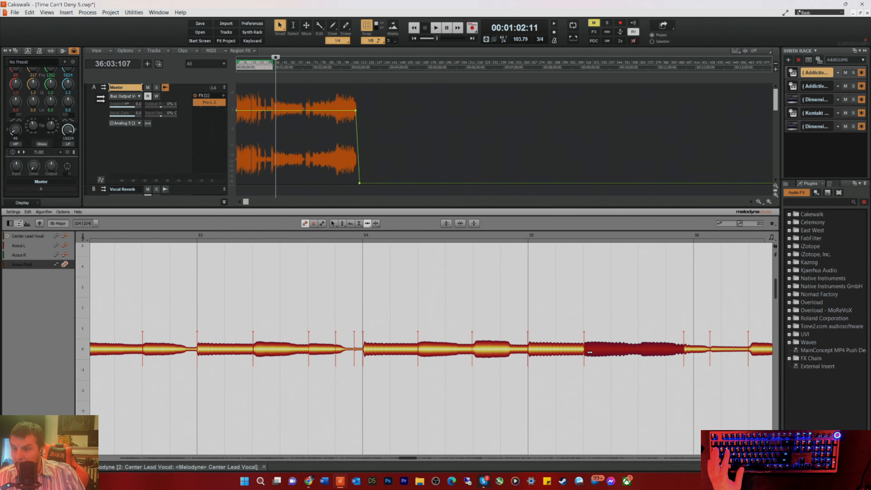
pyautogui.click(690, 352)
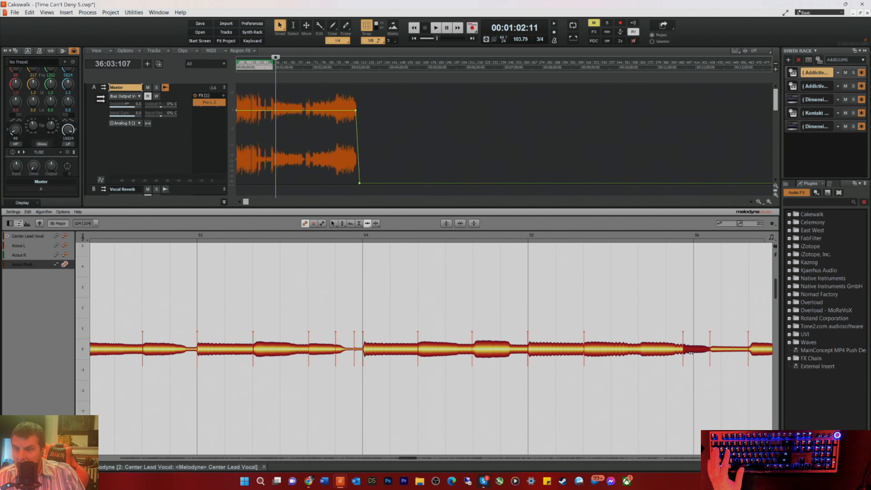
pyautogui.click(720, 351)
pyautogui.moveTo(720, 352); pyautogui.dragTo(684, 350)
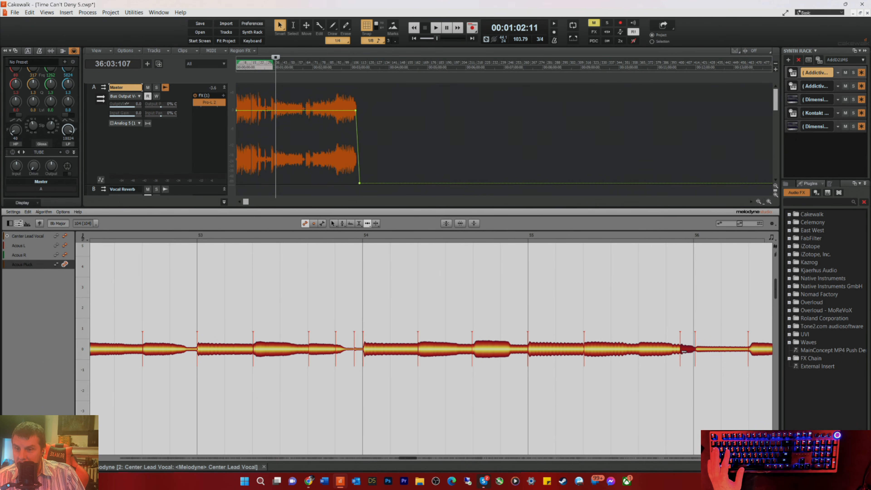
pyautogui.click(705, 353)
pyautogui.moveTo(704, 352); pyautogui.dragTo(704, 352)
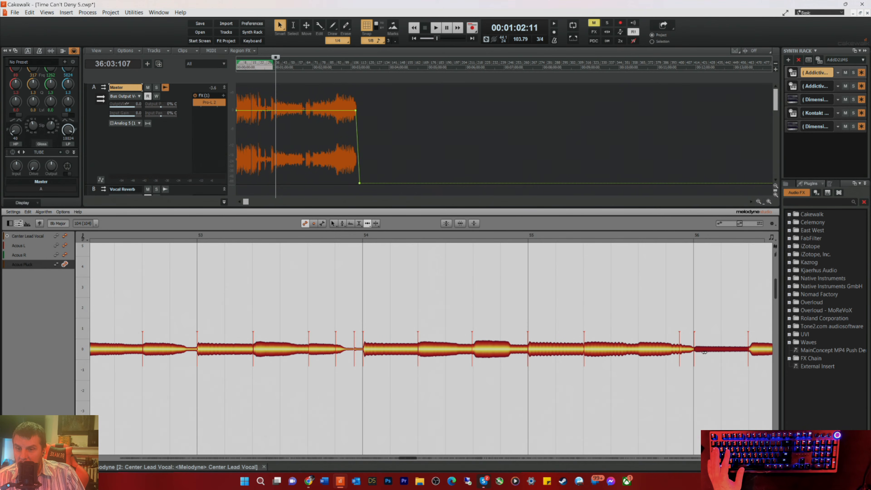
pyautogui.click(493, 234)
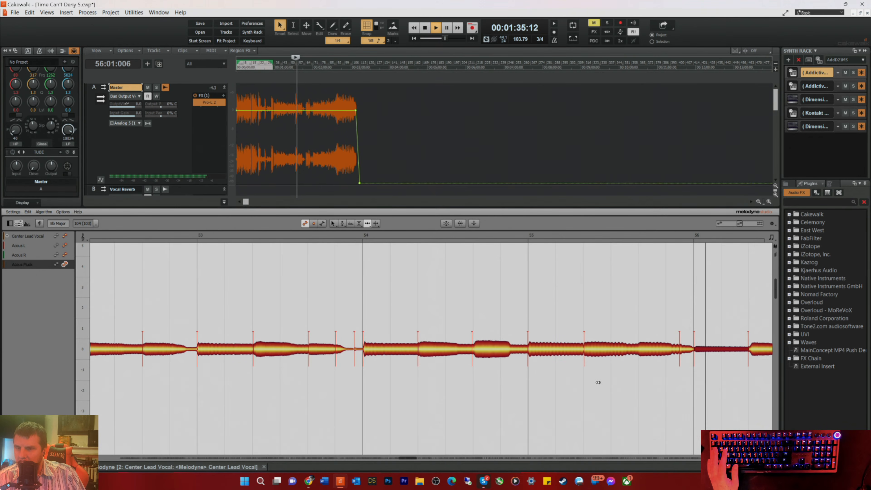
pyautogui.press('space')
# Step: Shift the bar 57 downbeat note later and the bar 57 beat 2 and bar 58 downbeat notes earlier onto their grid lines
pyautogui.moveTo(406, 458); pyautogui.dragTo(419, 458)
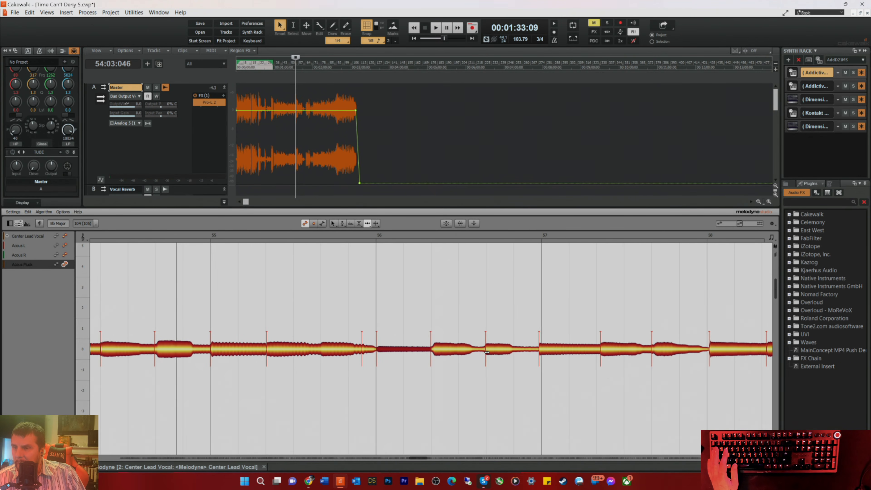
pyautogui.moveTo(539, 352); pyautogui.dragTo(543, 352)
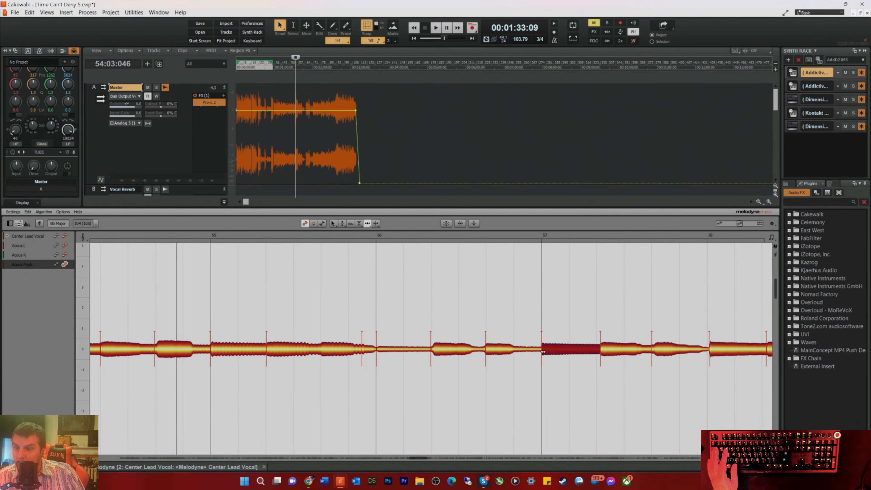
pyautogui.moveTo(598, 354); pyautogui.dragTo(603, 354)
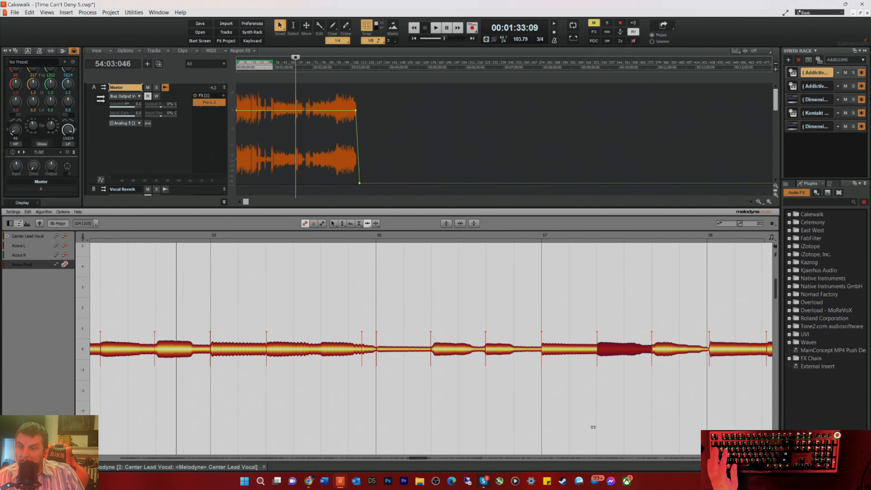
pyautogui.moveTo(710, 350); pyautogui.dragTo(709, 351)
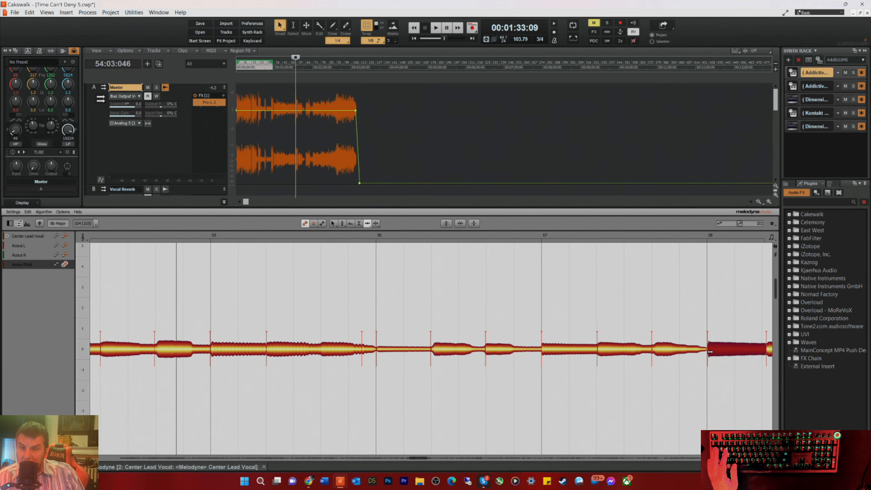
# Step: Move the notes on beats 2 and 3 of bar 58 and beats 1 and 2 of bar 59 earlier onto the grid
pyautogui.moveTo(416, 457); pyautogui.dragTo(425, 458)
pyautogui.click(530, 353)
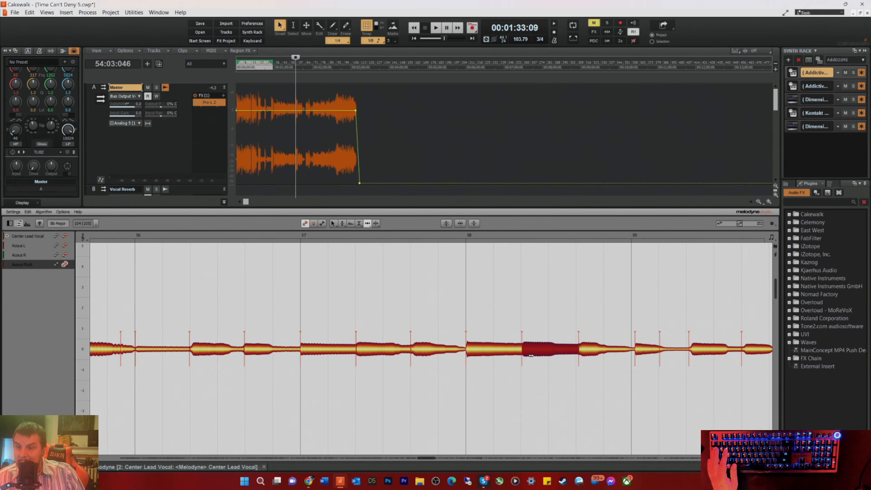
pyautogui.moveTo(530, 355); pyautogui.dragTo(578, 351)
pyautogui.moveTo(636, 351); pyautogui.dragTo(635, 351)
pyautogui.moveTo(697, 355); pyautogui.dragTo(696, 353)
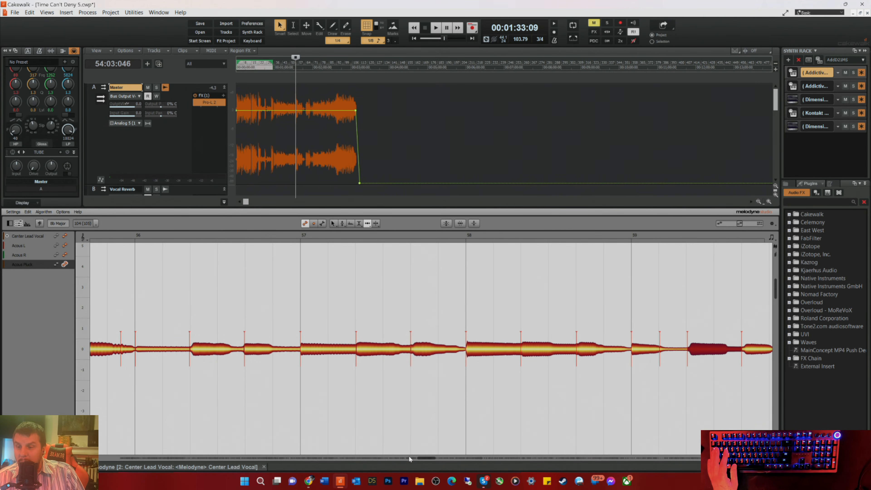
# Step: Align the short note before bar 60, the three notes of bar 60 and the notes on beats 1 and 2 of bar 61
pyautogui.moveTo(426, 459); pyautogui.dragTo(436, 459)
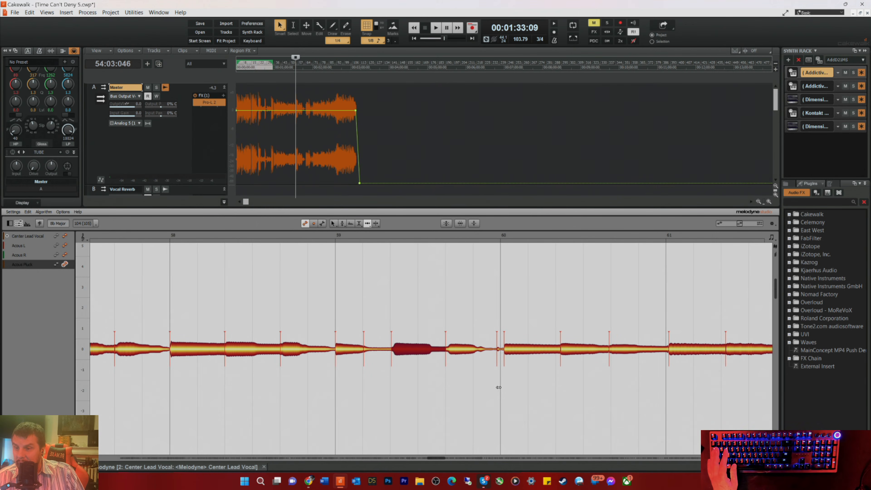
pyautogui.moveTo(502, 353)
pyautogui.mouseDown()
pyautogui.moveTo(492, 355)
pyautogui.moveTo(513, 351)
pyautogui.mouseUp()
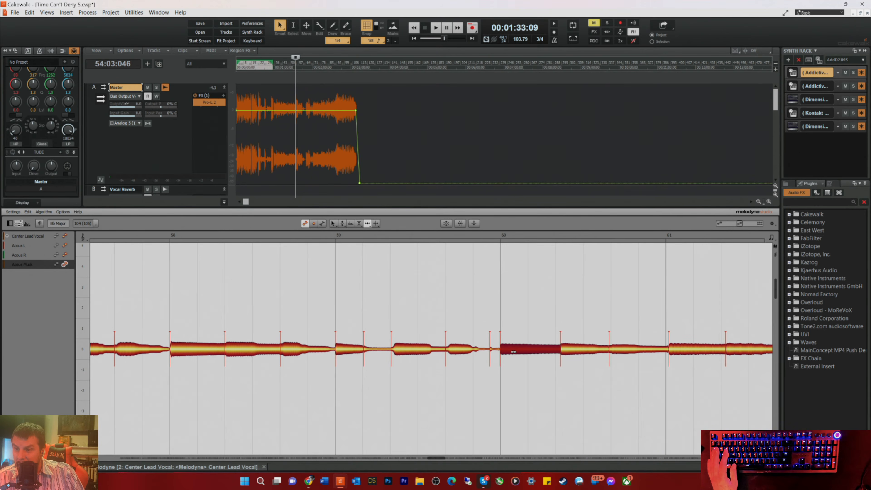
pyautogui.moveTo(566, 348); pyautogui.dragTo(561, 348)
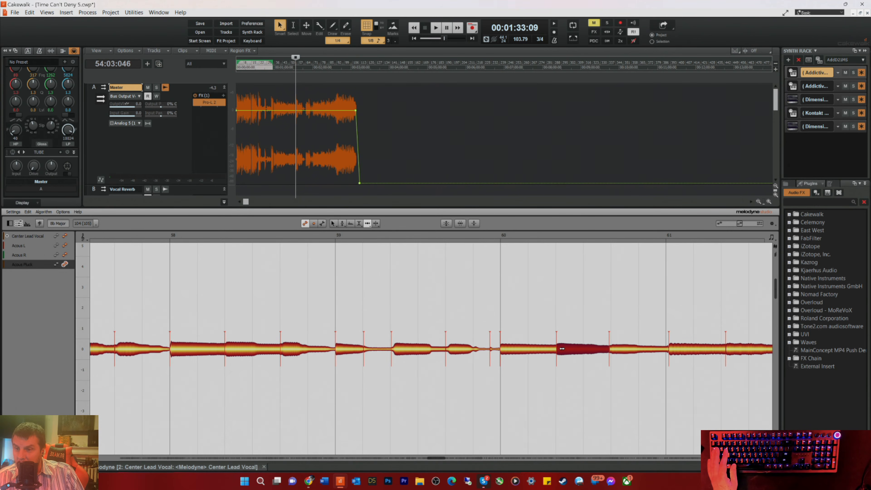
pyautogui.moveTo(614, 351); pyautogui.dragTo(616, 351)
pyautogui.moveTo(675, 355); pyautogui.dragTo(673, 355)
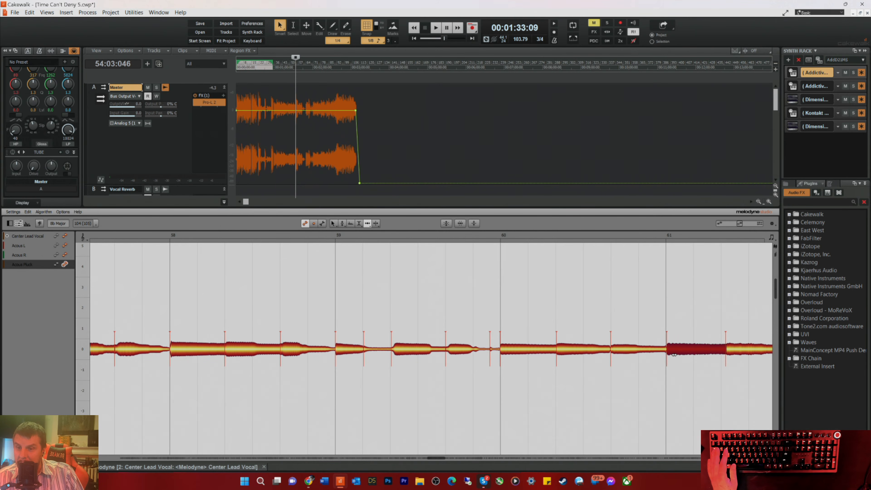
pyautogui.moveTo(727, 351); pyautogui.dragTo(723, 352)
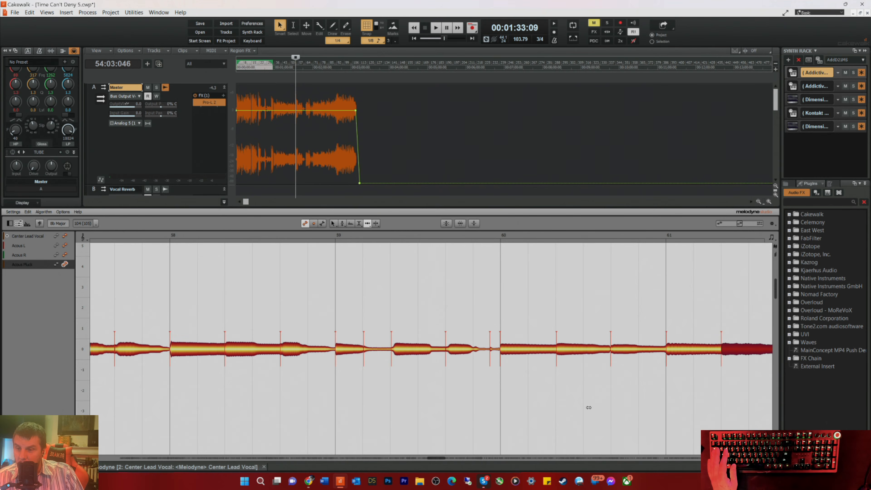
# Step: Align the three notes of bar 62 and the notes on beats 1 and 3 of bar 63 with their grid lines
pyautogui.moveTo(436, 457); pyautogui.dragTo(454, 466)
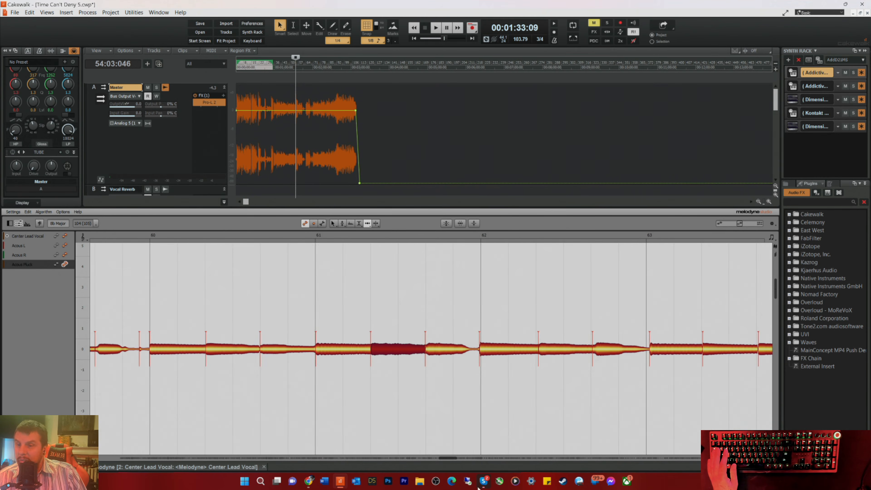
pyautogui.click(482, 354)
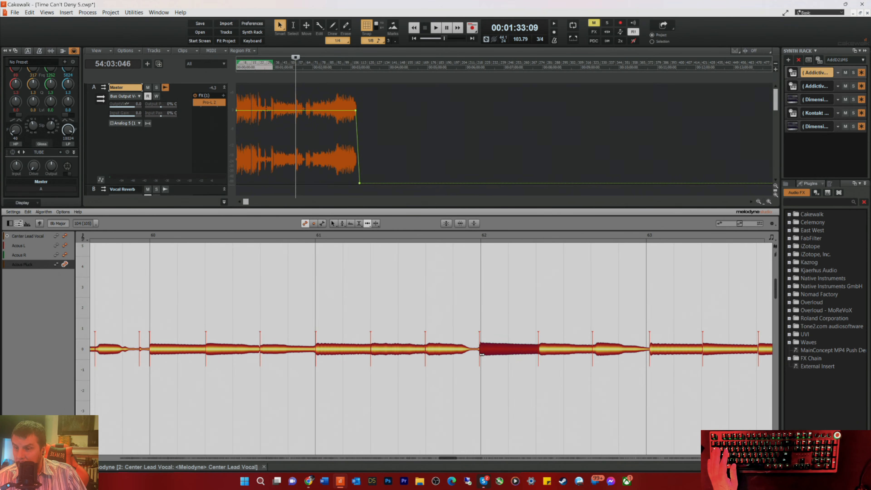
pyautogui.moveTo(482, 355); pyautogui.dragTo(483, 354)
pyautogui.moveTo(547, 351); pyautogui.dragTo(594, 348)
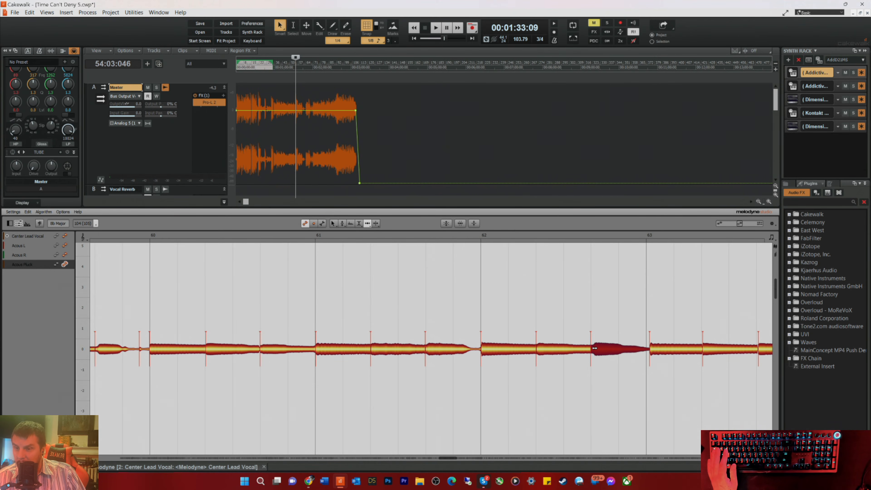
pyautogui.click(663, 350)
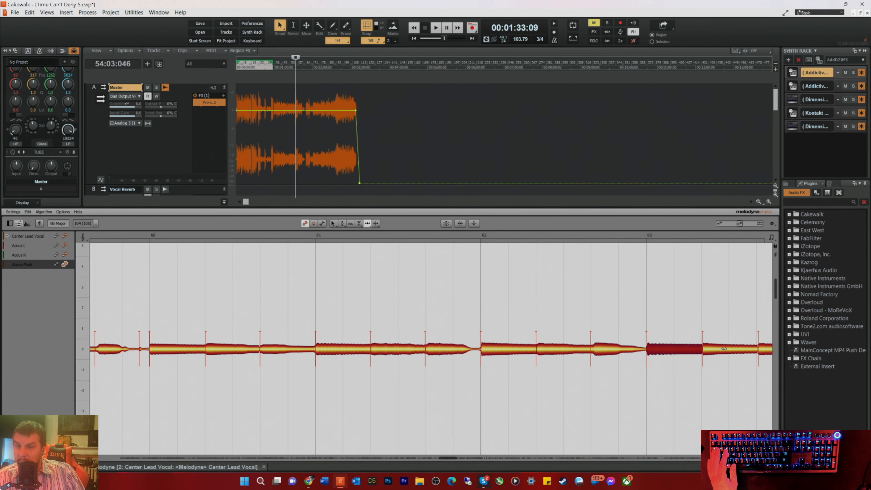
pyautogui.click(763, 350)
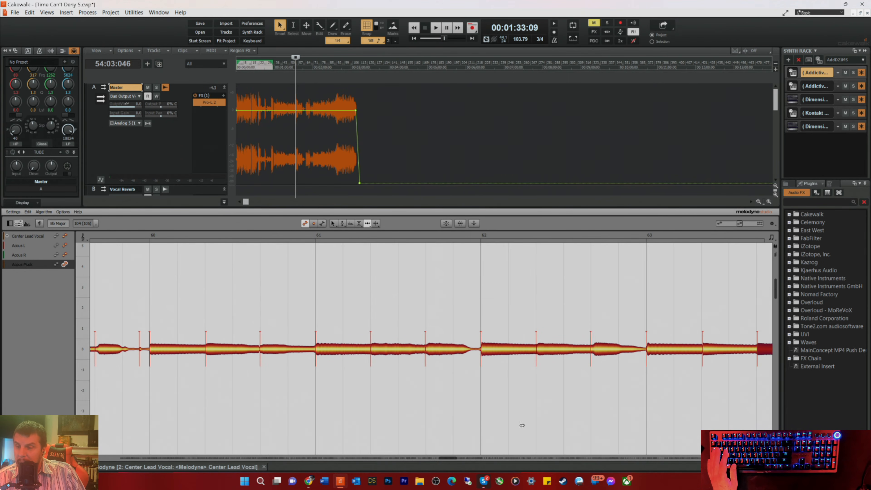
# Step: Shift the beat 3 note of bar 64 later onto its beat and align the three notes of bar 65 with the grid
pyautogui.moveTo(448, 459); pyautogui.dragTo(461, 459)
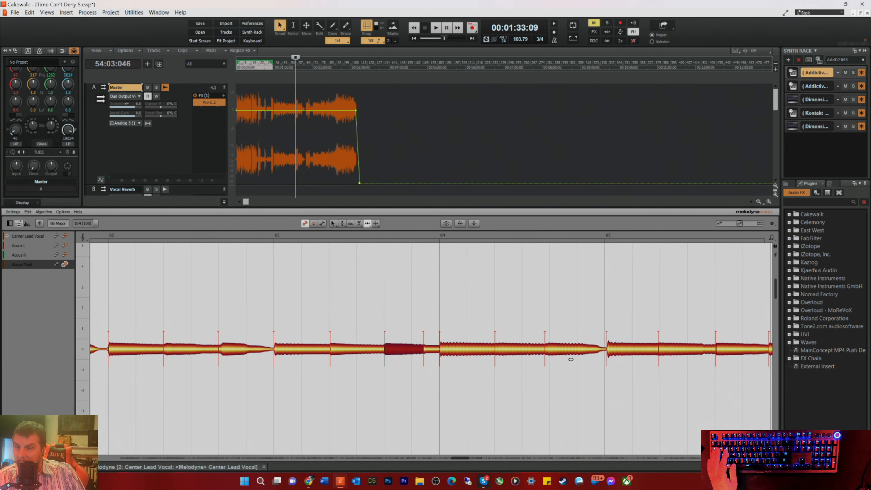
pyautogui.moveTo(546, 350); pyautogui.dragTo(551, 350)
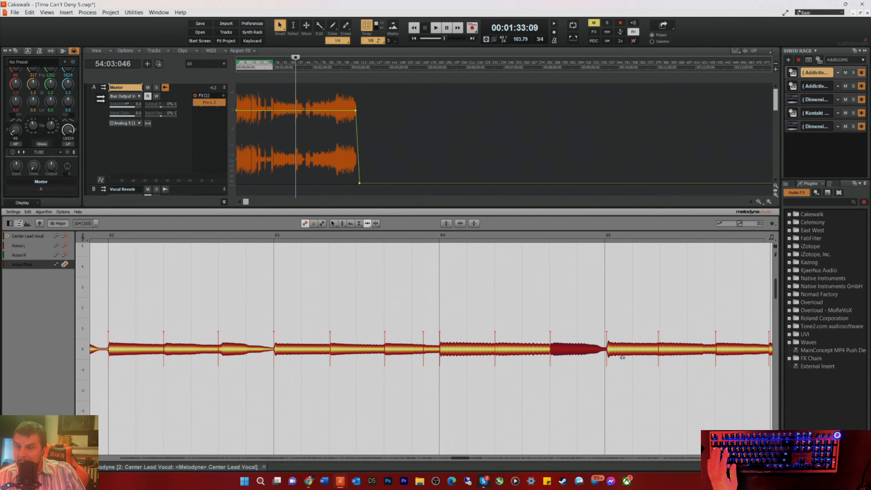
pyautogui.click(617, 352)
pyautogui.moveTo(617, 352); pyautogui.dragTo(663, 350)
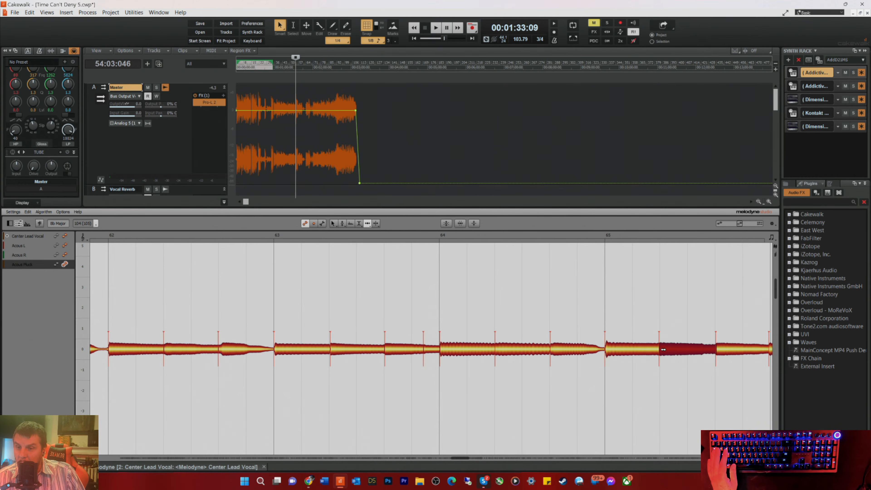
pyautogui.click(720, 352)
pyautogui.moveTo(462, 462); pyautogui.dragTo(474, 462)
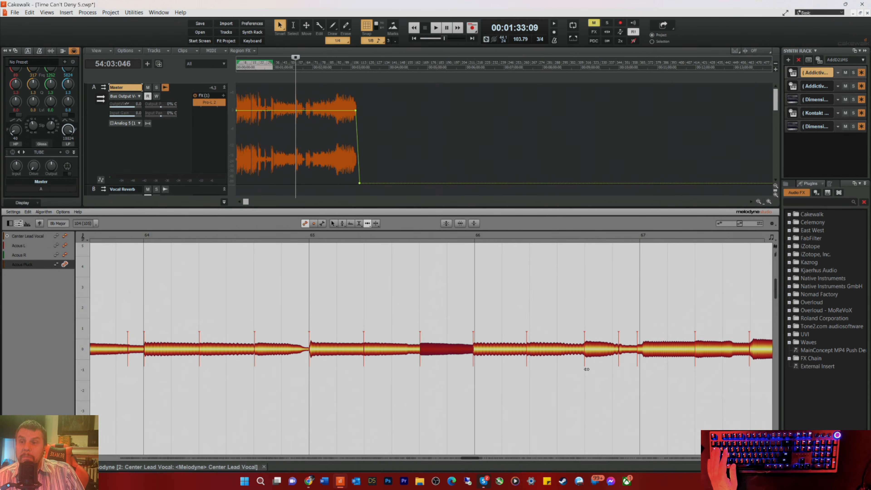
# Step: Tighten the notes on beats 1 and 2 of bar 66, the short note after its beat 3 and the bar 67 opening note
pyautogui.click(621, 349)
pyautogui.moveTo(621, 348); pyautogui.dragTo(616, 351)
pyautogui.moveTo(531, 350); pyautogui.dragTo(534, 350)
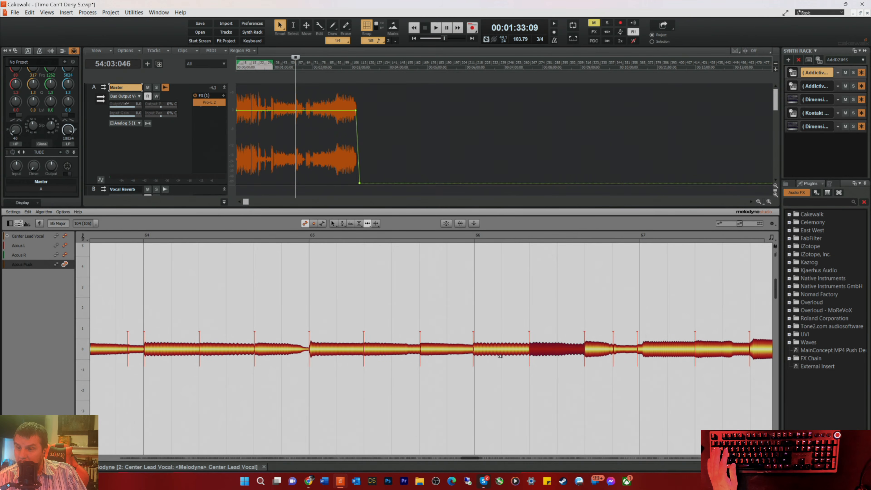
pyautogui.moveTo(474, 349); pyautogui.dragTo(475, 349)
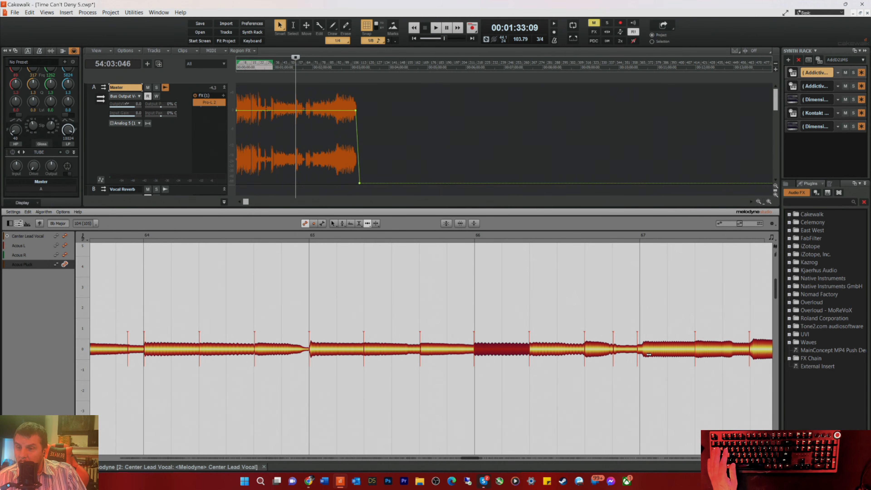
pyautogui.moveTo(642, 350); pyautogui.dragTo(641, 350)
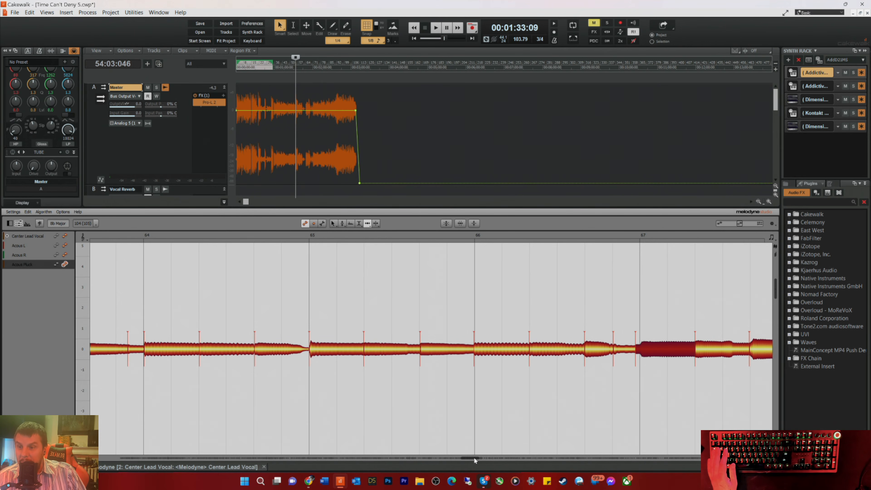
# Step: Align the notes on beats 2 and 3 of bar 68 and the three main notes of bar 69 with the grid
pyautogui.moveTo(470, 459); pyautogui.dragTo(479, 459)
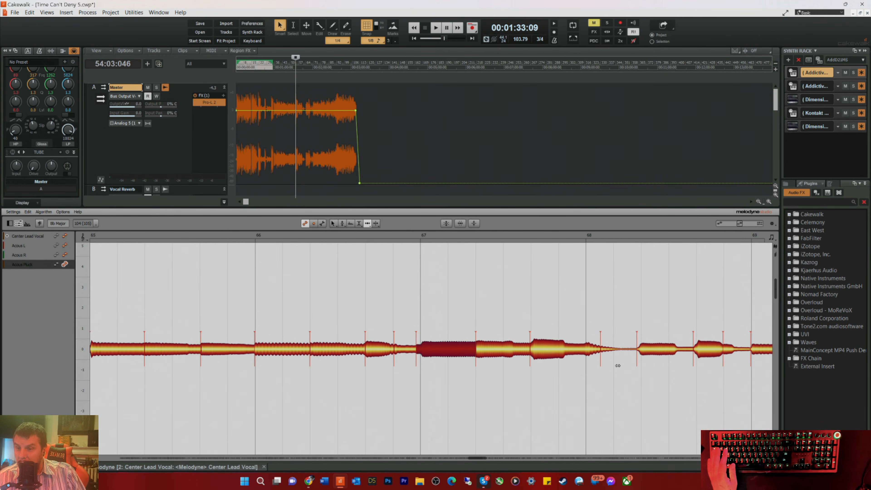
pyautogui.moveTo(641, 351); pyautogui.dragTo(642, 352)
pyautogui.moveTo(698, 352); pyautogui.dragTo(756, 350)
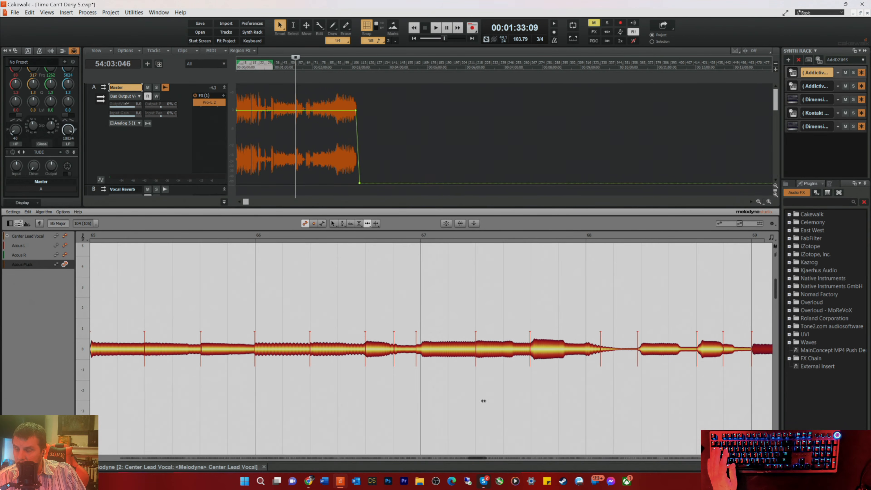
pyautogui.moveTo(476, 458); pyautogui.dragTo(490, 459)
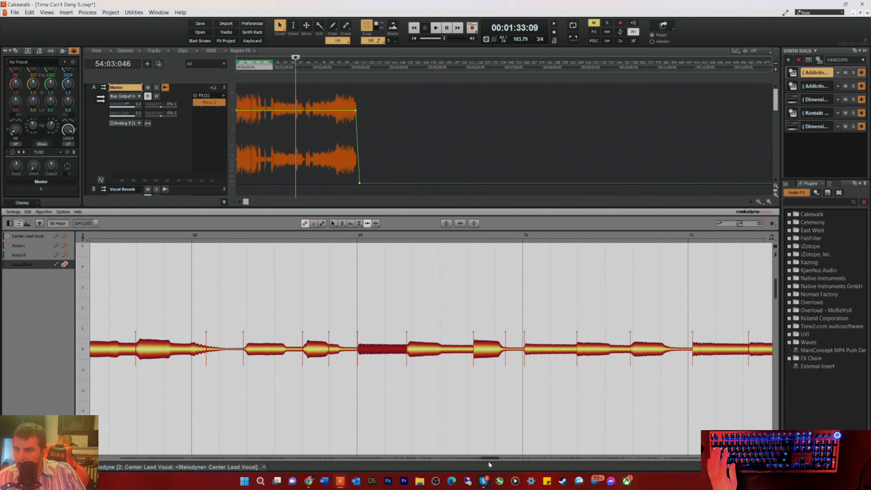
pyautogui.moveTo(412, 348); pyautogui.dragTo(418, 349)
pyautogui.moveTo(483, 353); pyautogui.dragTo(477, 353)
# Step: Align the short note before bar 70, the three notes of bar 70 and the notes on beats 1 and 2 of bar 71
pyautogui.moveTo(536, 348); pyautogui.dragTo(510, 350)
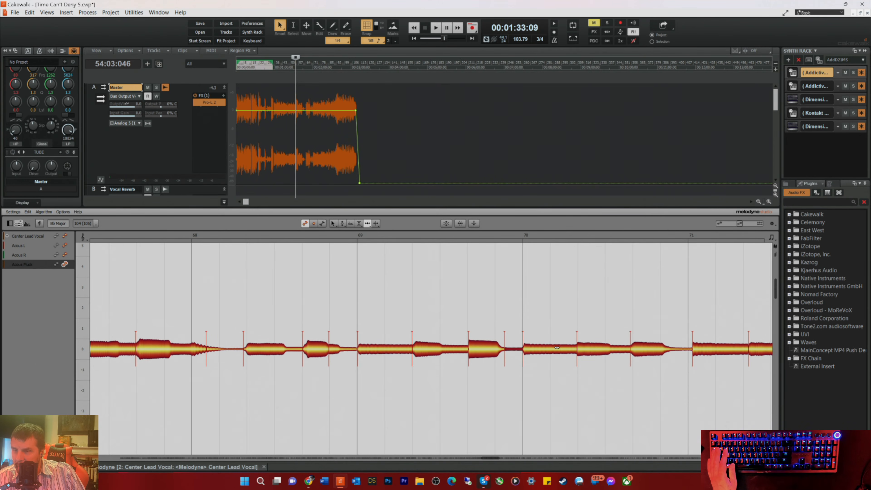
pyautogui.moveTo(578, 349); pyautogui.dragTo(579, 349)
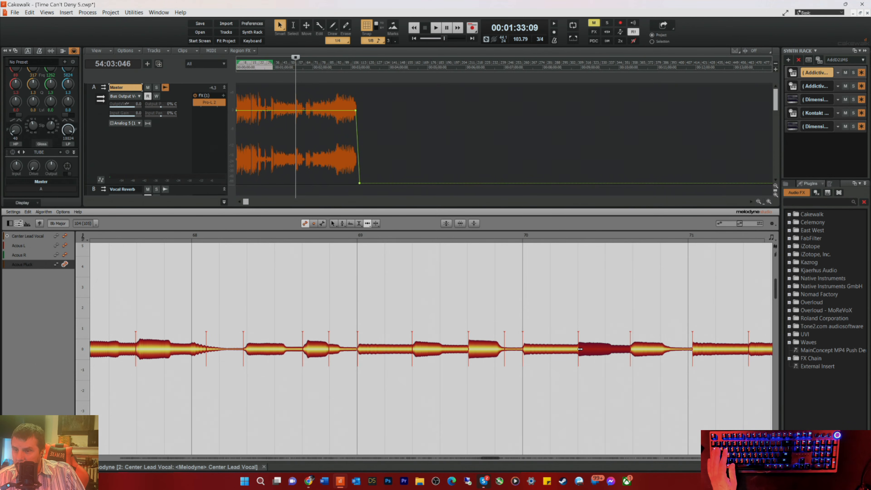
pyautogui.moveTo(638, 357); pyautogui.dragTo(690, 354)
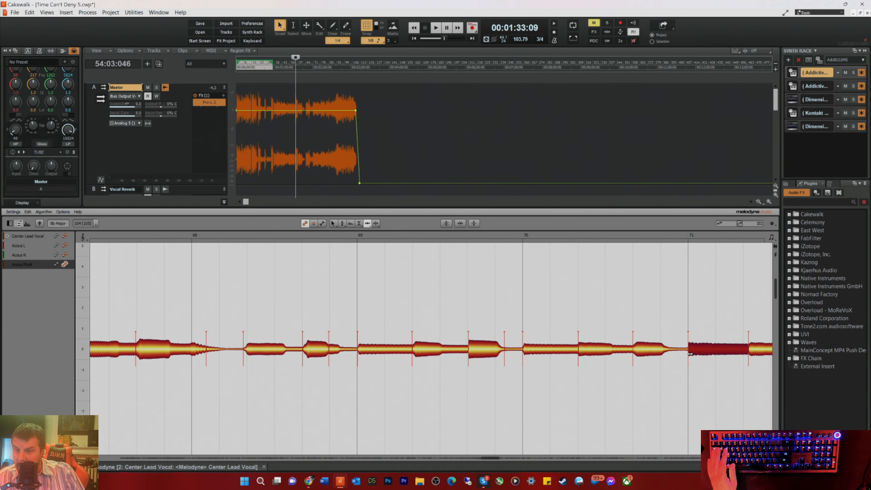
pyautogui.moveTo(751, 350); pyautogui.dragTo(745, 351)
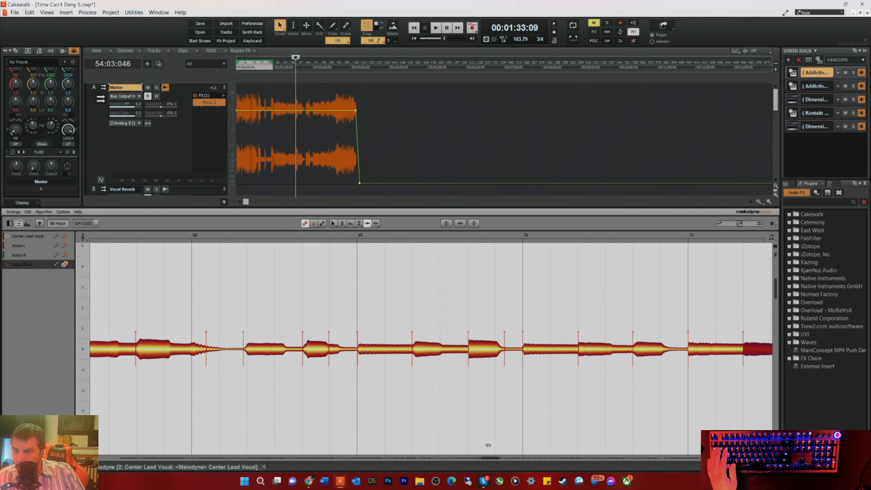
# Step: Align the beat 3 note of bar 71 and the three notes of bar 72 with their grid lines
pyautogui.moveTo(491, 459); pyautogui.dragTo(500, 459)
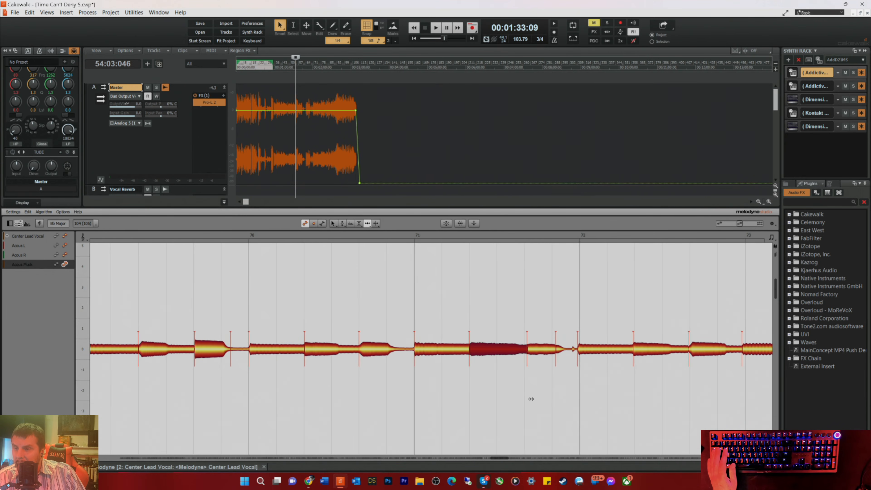
pyautogui.click(531, 350)
pyautogui.moveTo(533, 352); pyautogui.dragTo(587, 352)
pyautogui.moveTo(643, 350); pyautogui.dragTo(698, 351)
# Step: Align the long note on beat 1 of bar 73 and the note on beat 3 with their grid lines
pyautogui.moveTo(499, 461); pyautogui.dragTo(502, 461)
pyautogui.click(658, 350)
pyautogui.moveTo(658, 349); pyautogui.dragTo(662, 352)
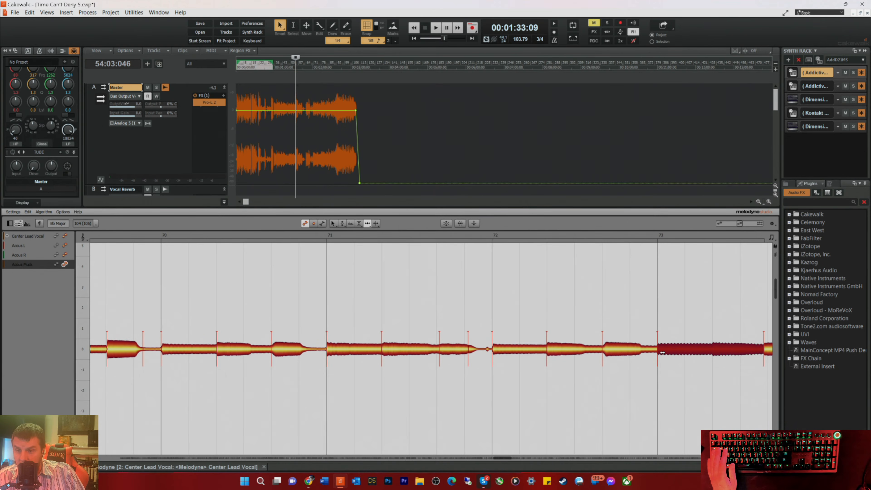
pyautogui.moveTo(502, 461); pyautogui.dragTo(509, 461)
pyautogui.moveTo(617, 346); pyautogui.dragTo(621, 346)
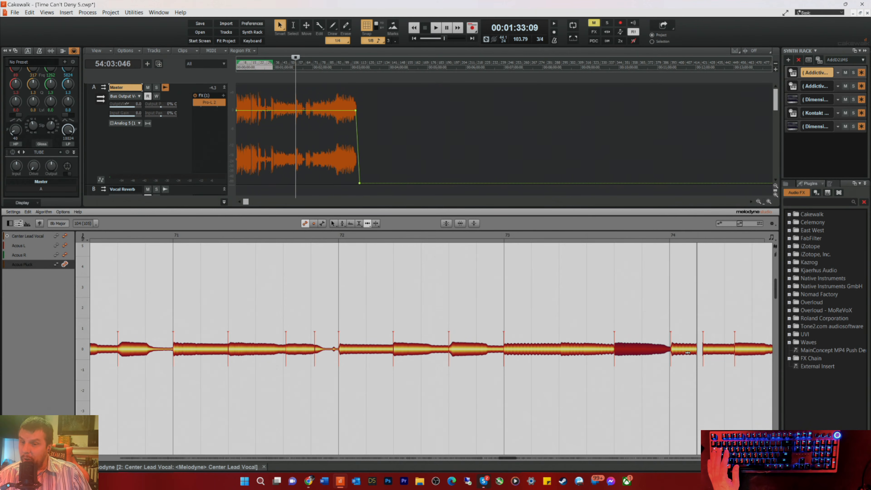
# Step: Align the bar 74 downbeat note, close the gap behind it, and move the beat 2 and 3 notes earlier onto the grid
pyautogui.click(678, 349)
pyautogui.moveTo(678, 349); pyautogui.dragTo(702, 348)
pyautogui.click(692, 349)
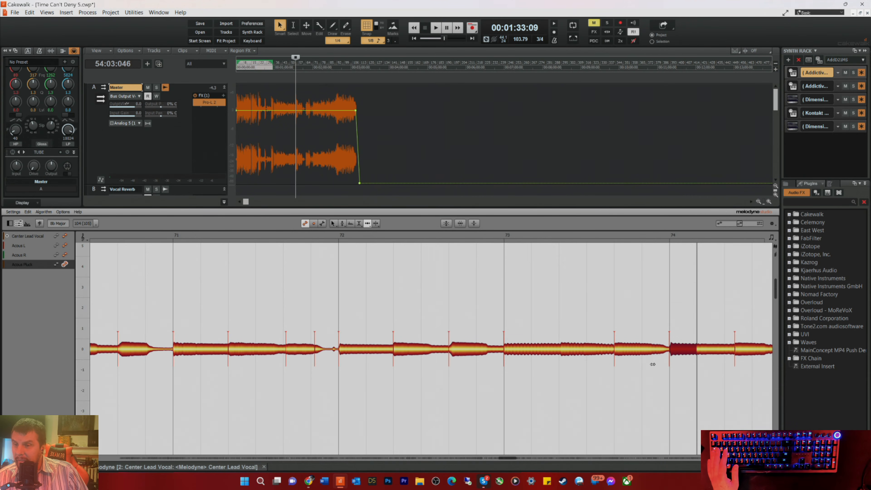
pyautogui.moveTo(743, 351); pyautogui.dragTo(734, 352)
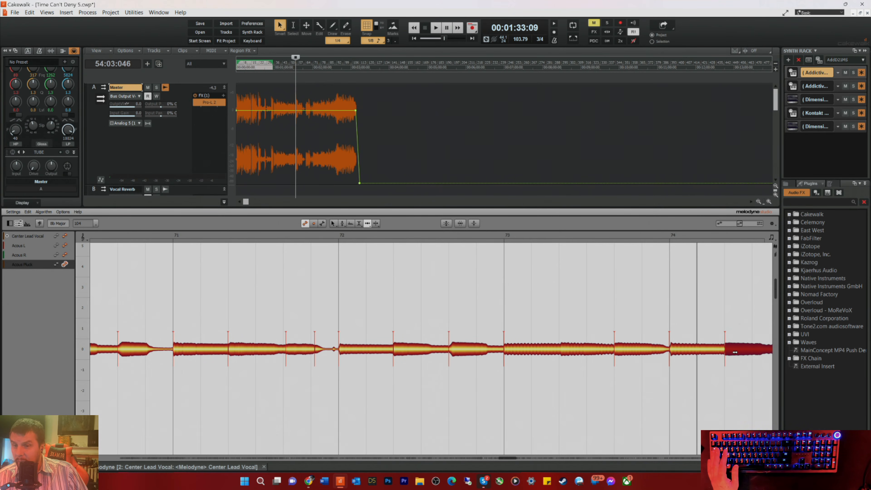
pyautogui.moveTo(509, 460); pyautogui.dragTo(517, 461)
pyautogui.moveTo(529, 352); pyautogui.dragTo(525, 352)
# Step: Move the three notes of bar 75 and the downbeat note of bar 76 earlier onto their beats
pyautogui.moveTo(590, 351); pyautogui.dragTo(634, 352)
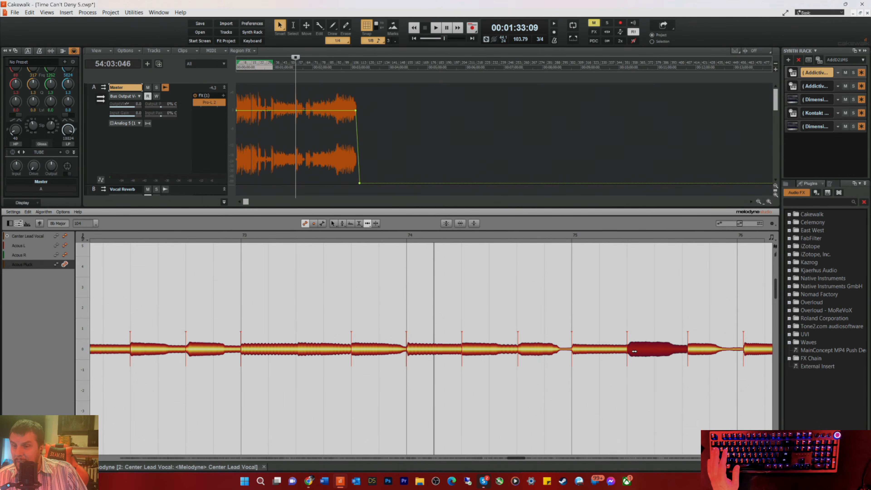
pyautogui.moveTo(691, 355); pyautogui.dragTo(691, 352)
pyautogui.moveTo(747, 355); pyautogui.dragTo(740, 355)
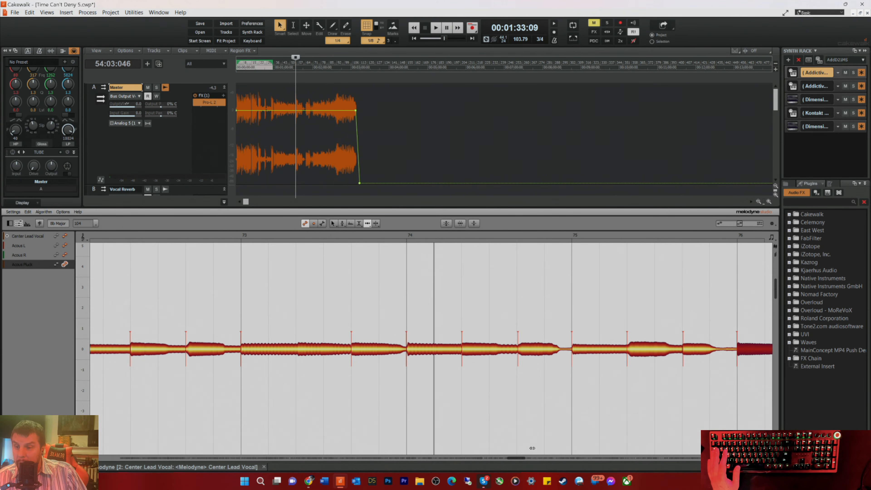
# Step: Move the notes on beats 2 and 3 of bar 76 and beats 1 and 2 of bar 77 earlier onto the grid
pyautogui.moveTo(518, 460); pyautogui.dragTo(525, 460)
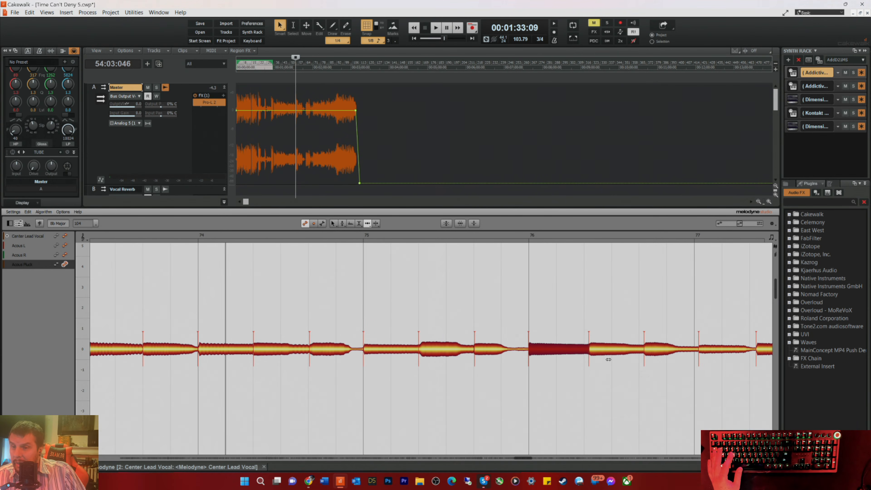
pyautogui.click(597, 349)
pyautogui.moveTo(597, 350); pyautogui.dragTo(591, 350)
pyautogui.moveTo(657, 349); pyautogui.dragTo(697, 350)
pyautogui.moveTo(762, 348); pyautogui.dragTo(756, 350)
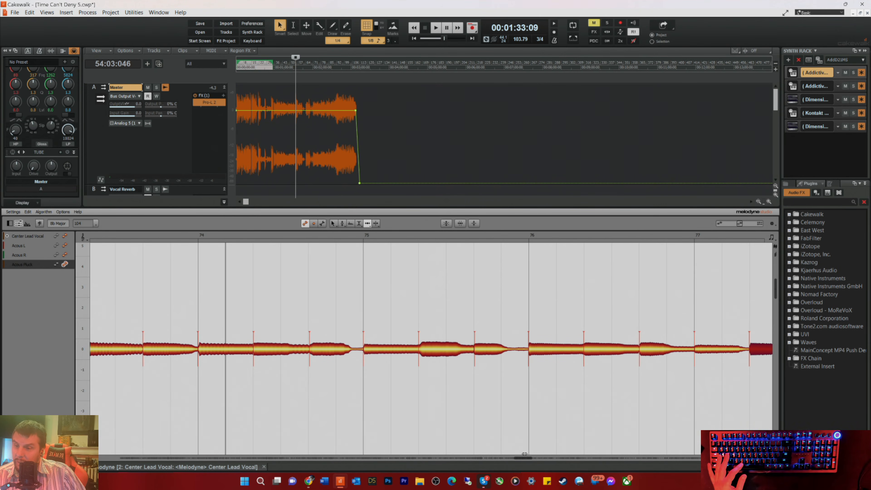
# Step: Align the beat 3 note of bar 77, the short note after it and the three notes each of bars 78 and 79
pyautogui.moveTo(521, 458); pyautogui.dragTo(535, 458)
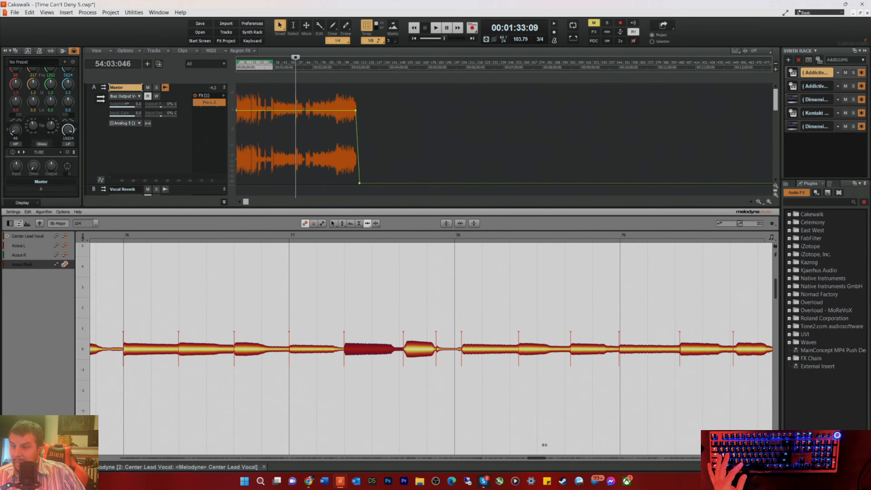
pyautogui.moveTo(524, 349); pyautogui.dragTo(411, 352)
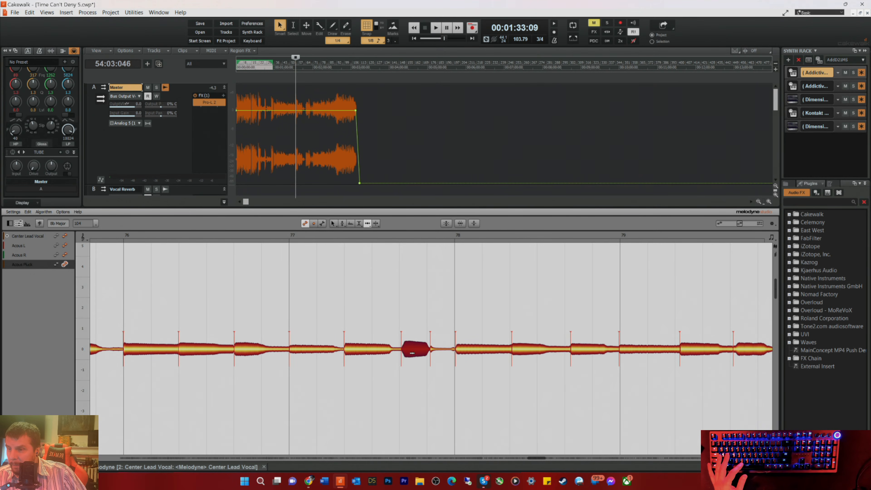
pyautogui.moveTo(580, 352); pyautogui.dragTo(574, 353)
pyautogui.moveTo(637, 353); pyautogui.dragTo(687, 352)
pyautogui.moveTo(740, 349); pyautogui.dragTo(737, 350)
# Step: Align the notes on all three beats of bar 80 and on beats 1 and 2 of bar 81 with the grid
pyautogui.moveTo(538, 456); pyautogui.dragTo(547, 457)
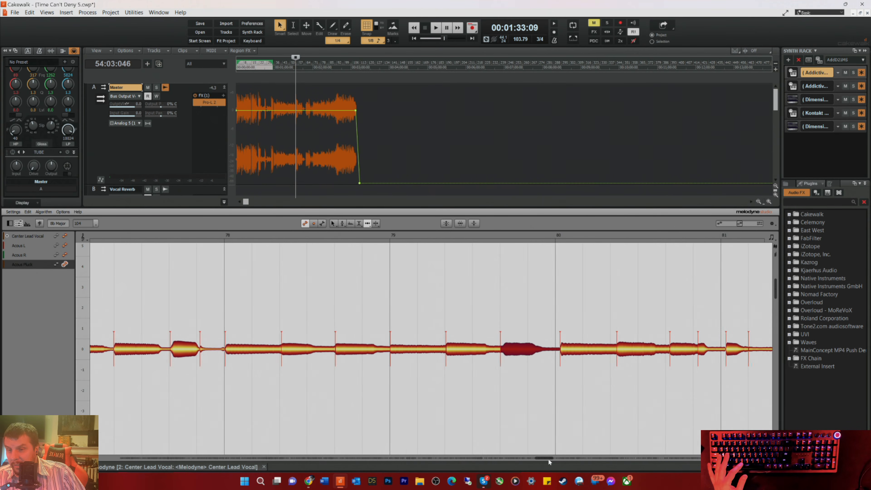
pyautogui.click(497, 351)
pyautogui.moveTo(497, 351); pyautogui.dragTo(504, 352)
pyautogui.moveTo(558, 354); pyautogui.dragTo(553, 353)
pyautogui.moveTo(614, 354); pyautogui.dragTo(655, 351)
pyautogui.moveTo(721, 350); pyautogui.dragTo(714, 351)
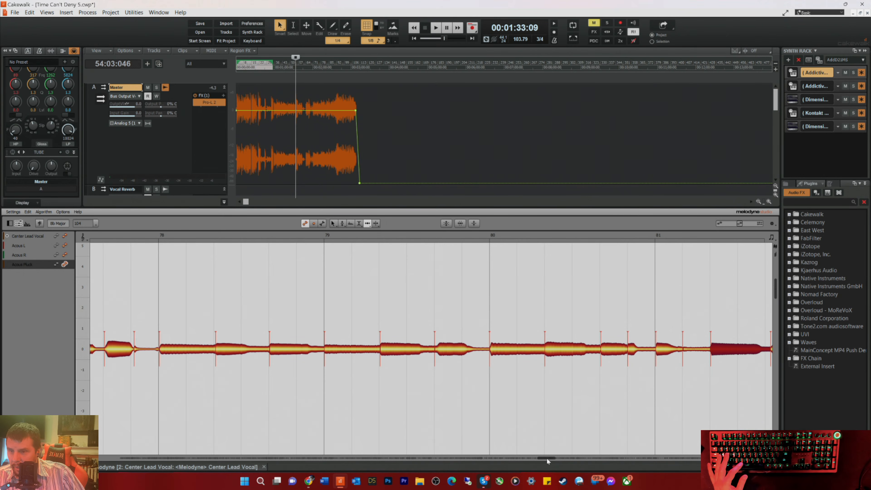
# Step: Align the beat 3 note of bar 81, the notes on beats 1 and 3 of bar 82 and the bar 83 downbeat note
pyautogui.moveTo(547, 456); pyautogui.dragTo(553, 457)
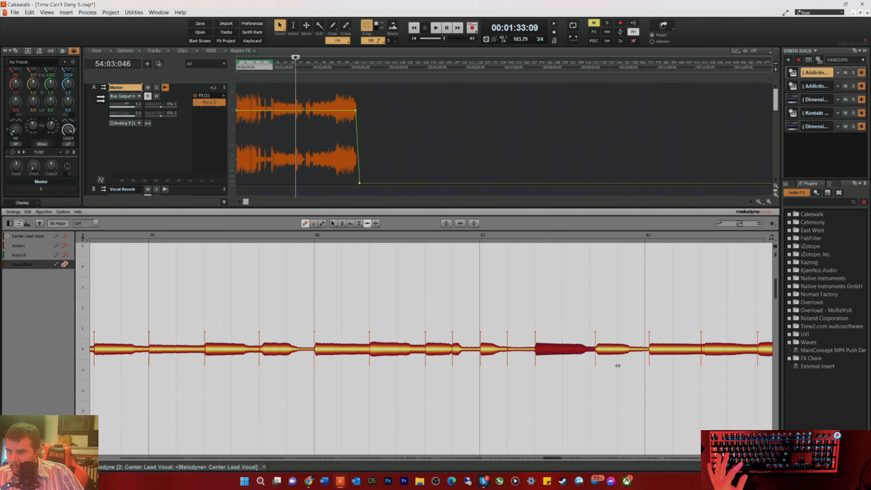
pyautogui.moveTo(630, 351); pyautogui.dragTo(659, 353)
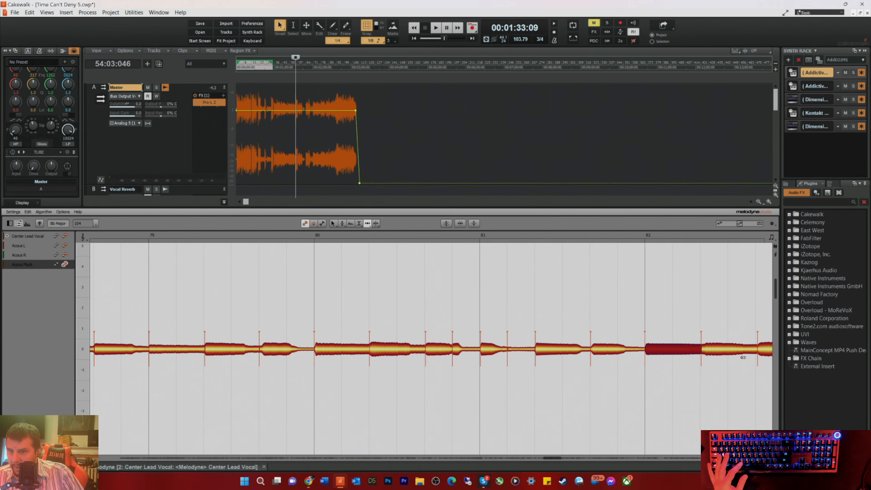
pyautogui.click(758, 350)
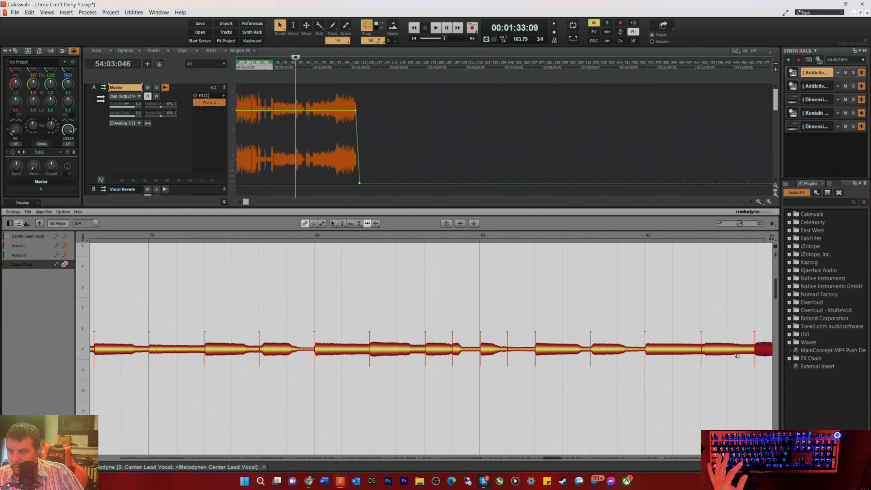
pyautogui.moveTo(552, 457); pyautogui.dragTo(560, 458)
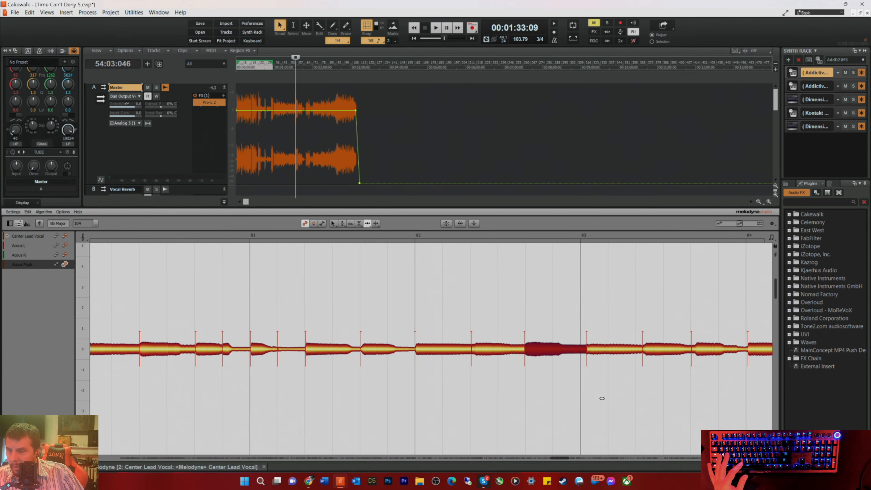
pyautogui.moveTo(595, 348); pyautogui.dragTo(588, 352)
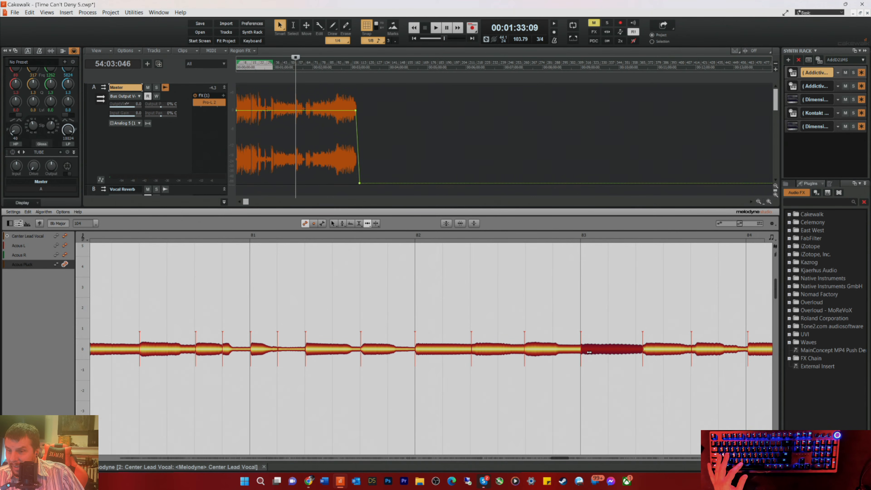
pyautogui.click(533, 351)
# Step: Align the beat 2 and 3 notes of bar 83, the downbeat note of bar 84 and the three notes of bar 85
pyautogui.moveTo(651, 350); pyautogui.dragTo(690, 352)
pyautogui.click(754, 350)
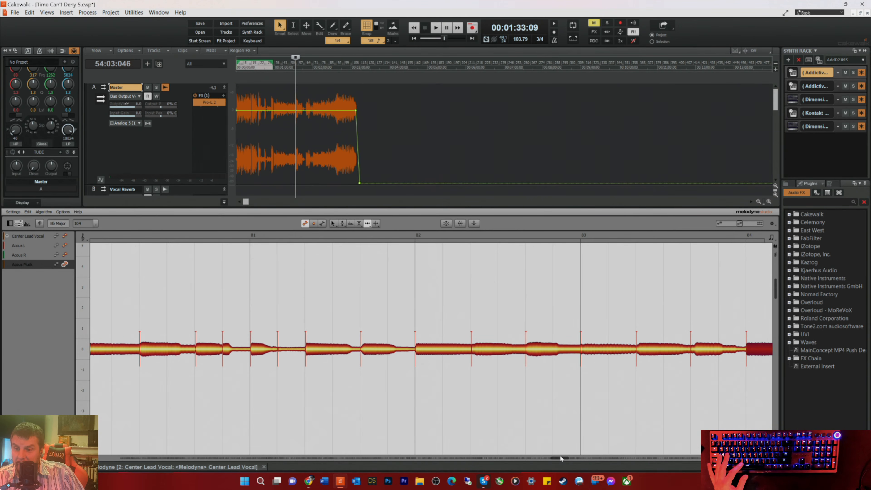
pyautogui.moveTo(562, 458); pyautogui.dragTo(571, 458)
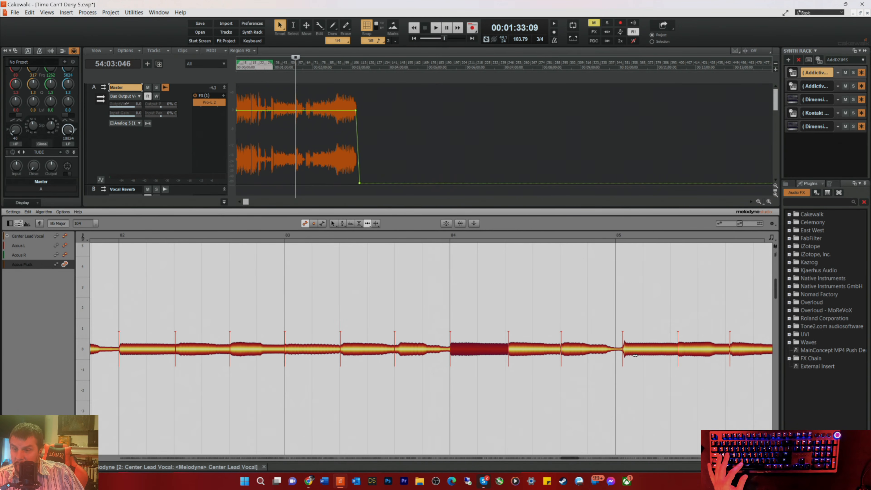
pyautogui.moveTo(632, 355); pyautogui.dragTo(625, 357)
pyautogui.moveTo(686, 353); pyautogui.dragTo(679, 353)
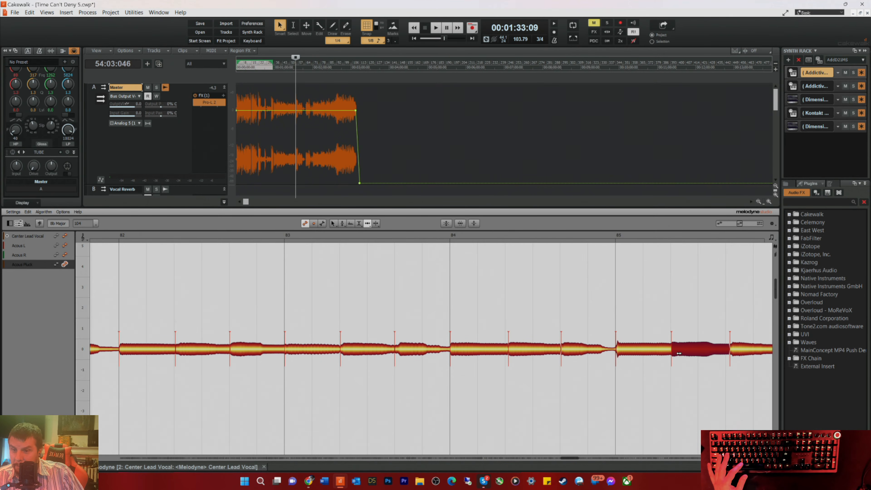
pyautogui.moveTo(734, 350); pyautogui.dragTo(731, 350)
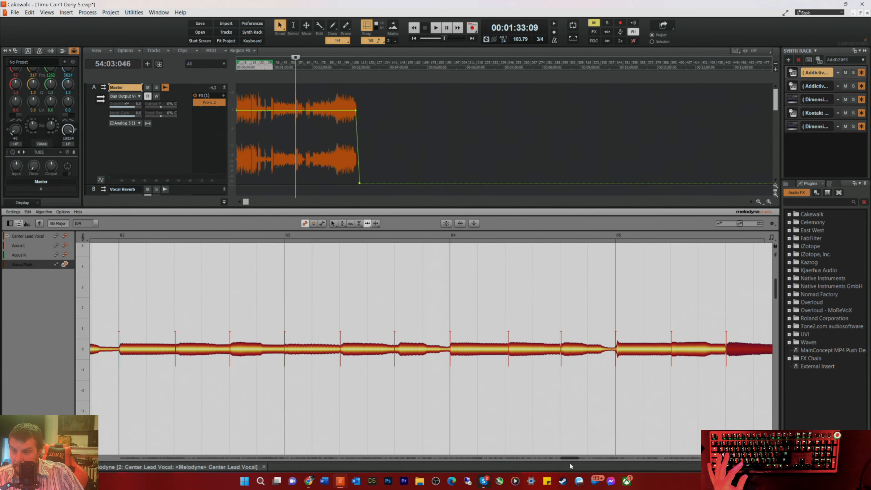
# Step: Move the three main notes of bar 86 earlier onto their beats, along with the short note before bar 87
pyautogui.moveTo(571, 460); pyautogui.dragTo(576, 459)
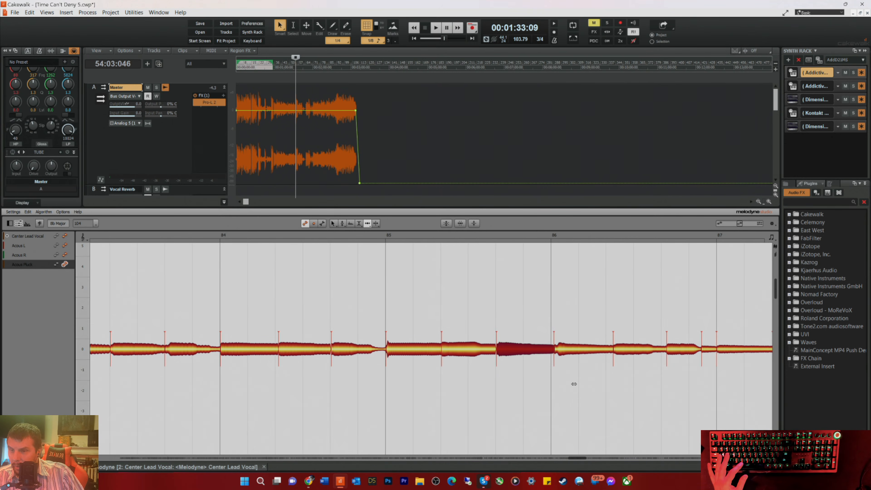
pyautogui.click(565, 351)
pyautogui.moveTo(566, 351); pyautogui.dragTo(563, 354)
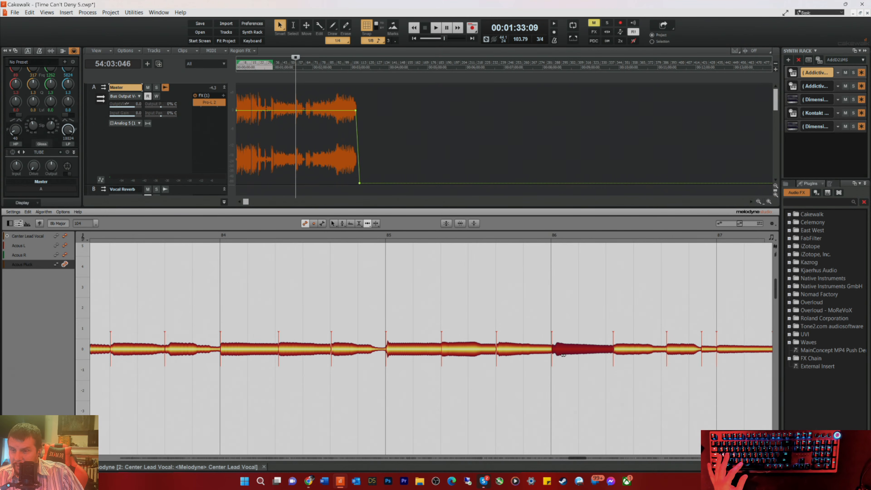
pyautogui.moveTo(628, 351); pyautogui.dragTo(698, 352)
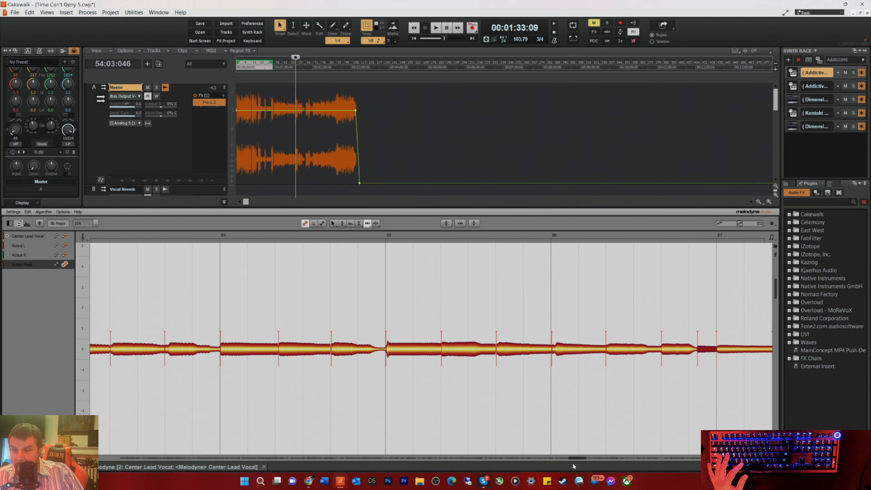
# Step: Align the beat 3 note of bar 87, all three notes of bar 88 and the bar 89 downbeat note with the grid
pyautogui.moveTo(577, 458); pyautogui.dragTo(585, 458)
pyautogui.click(614, 355)
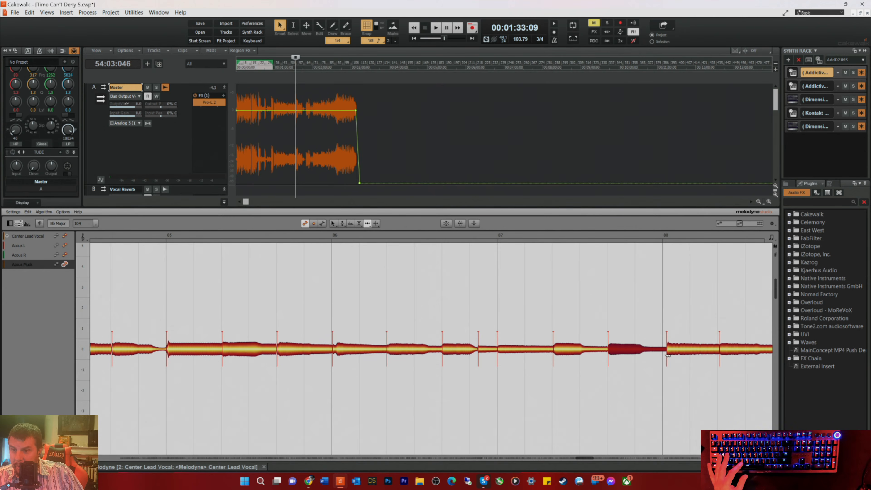
pyautogui.moveTo(670, 353); pyautogui.dragTo(665, 355)
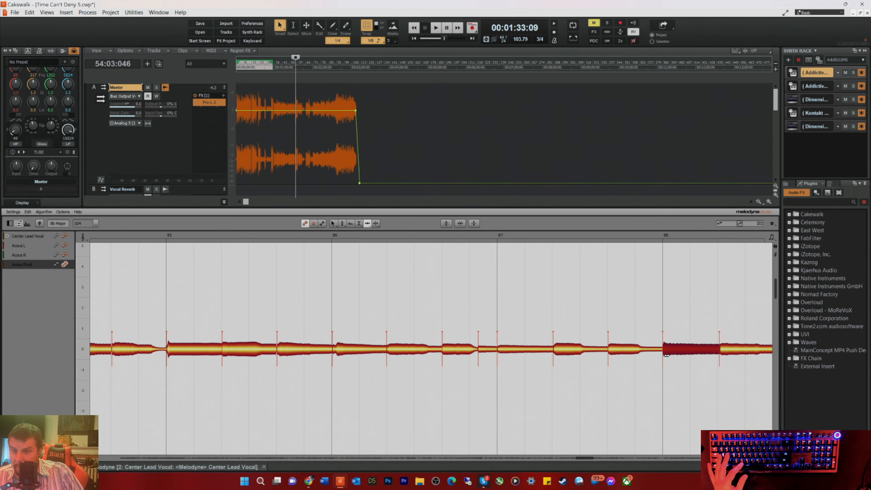
pyautogui.moveTo(583, 458); pyautogui.dragTo(585, 457)
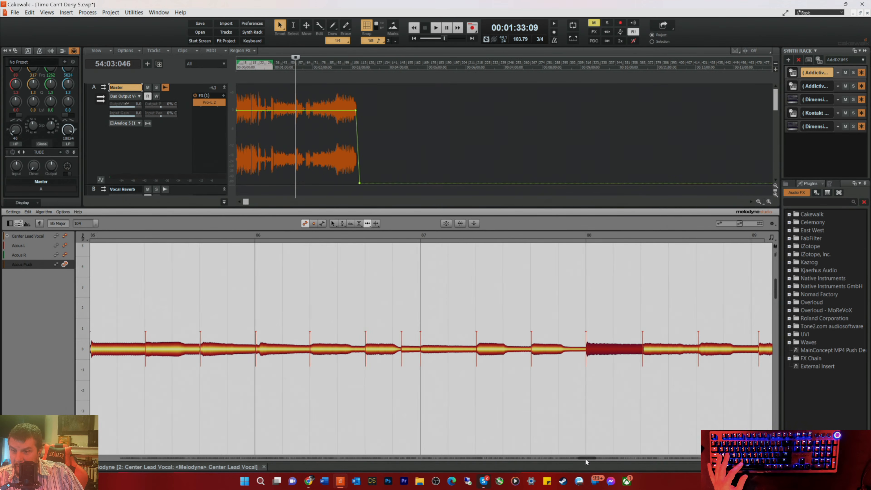
pyautogui.click(640, 354)
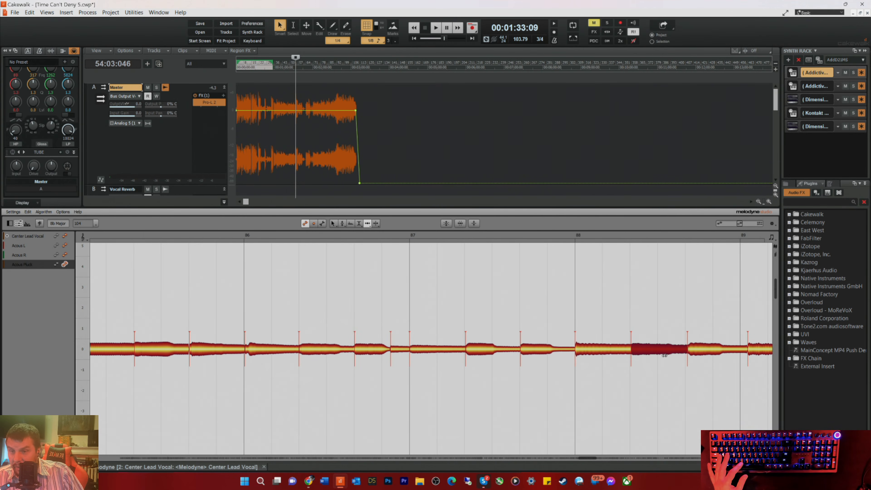
pyautogui.moveTo(690, 352); pyautogui.dragTo(689, 352)
pyautogui.click(748, 353)
pyautogui.moveTo(749, 354); pyautogui.dragTo(744, 353)
# Step: Move the short note before bar 90, the three notes of bar 90 and the bar 91 downbeat note earlier to tighten them to the grid
pyautogui.moveTo(586, 457); pyautogui.dragTo(596, 458)
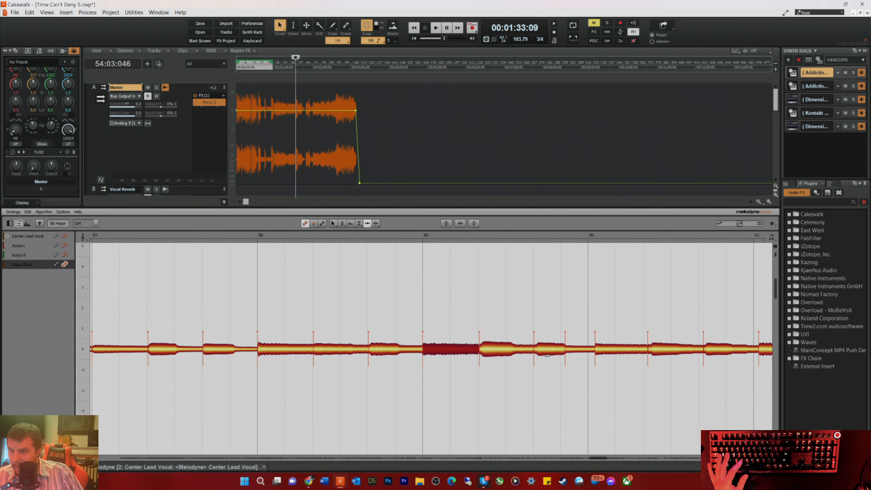
pyautogui.moveTo(602, 349); pyautogui.dragTo(648, 348)
pyautogui.moveTo(712, 349); pyautogui.dragTo(707, 349)
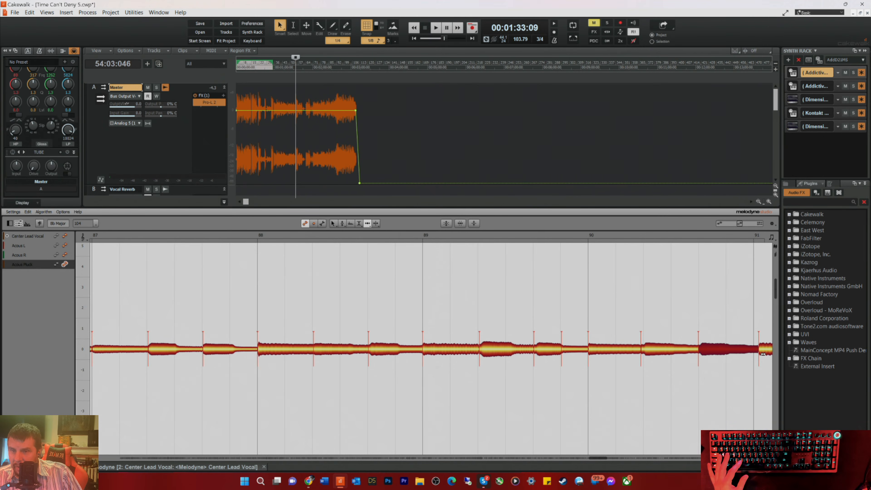
pyautogui.moveTo(762, 354); pyautogui.dragTo(758, 354)
# Step: Align the beat 3 note of bar 91 and all three notes of bar 92 with the grid
pyautogui.moveTo(601, 459); pyautogui.dragTo(608, 456)
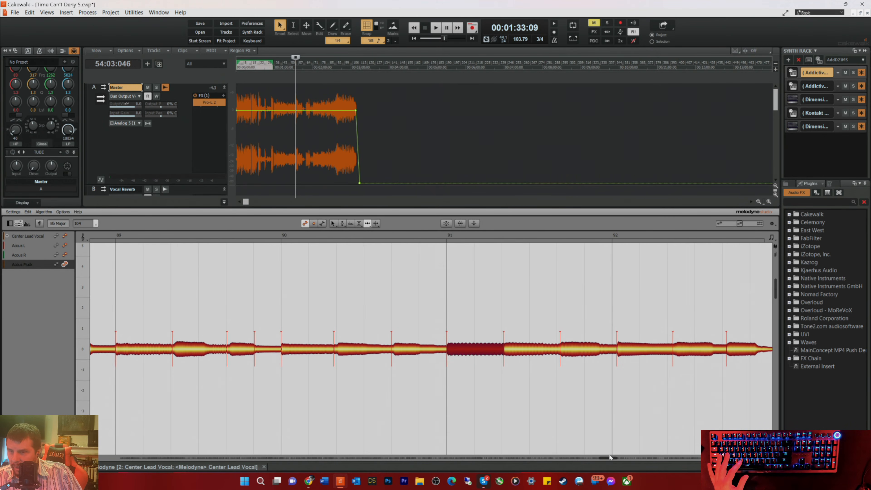
pyautogui.click(563, 354)
pyautogui.moveTo(562, 354); pyautogui.dragTo(561, 354)
pyautogui.moveTo(620, 351); pyautogui.dragTo(615, 352)
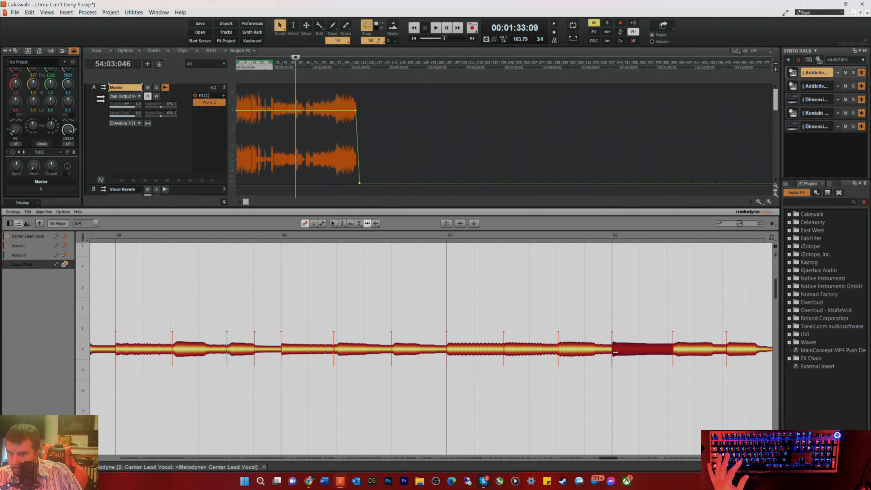
pyautogui.moveTo(683, 350); pyautogui.dragTo(724, 352)
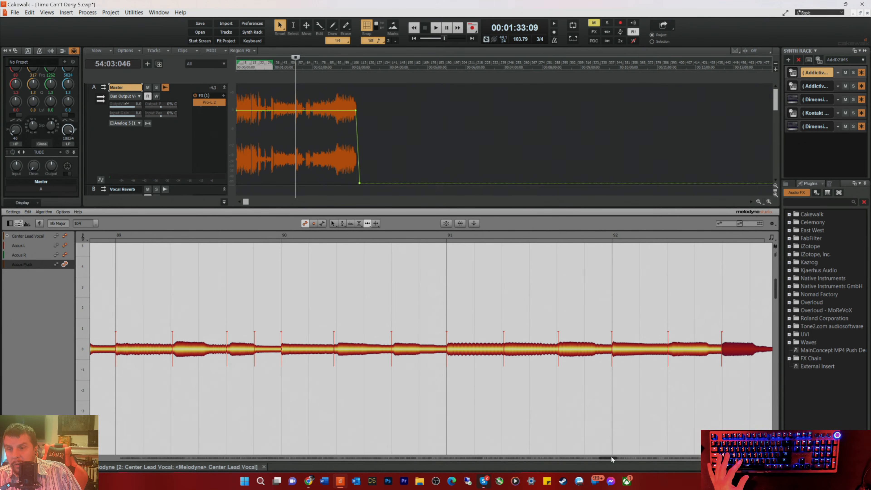
# Step: Move the downbeat notes of bars 93 and 94 earlier onto their bar lines
pyautogui.moveTo(606, 460); pyautogui.dragTo(609, 459)
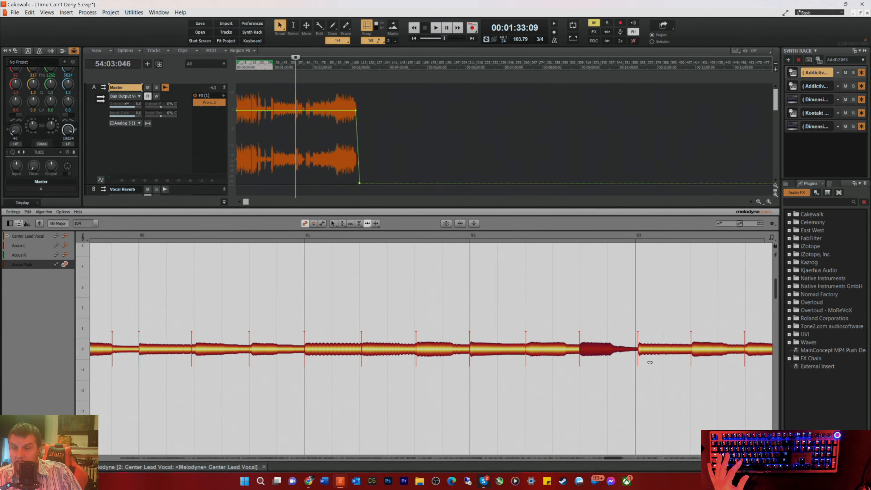
pyautogui.click(646, 352)
pyautogui.moveTo(647, 352); pyautogui.dragTo(644, 353)
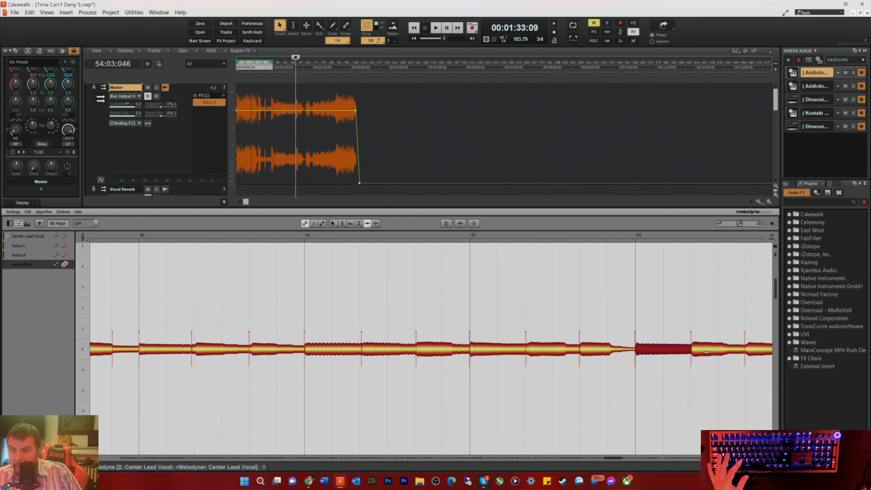
pyautogui.moveTo(612, 460); pyautogui.dragTo(620, 458)
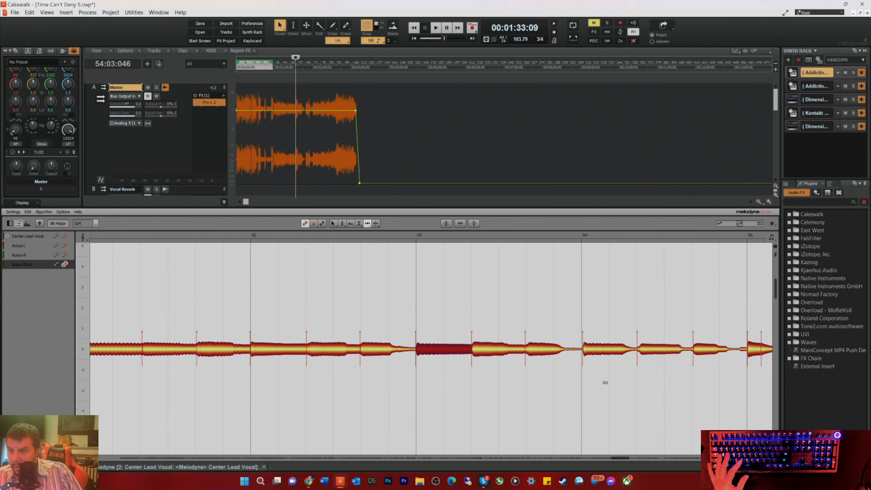
pyautogui.click(586, 354)
pyautogui.moveTo(587, 354); pyautogui.dragTo(585, 355)
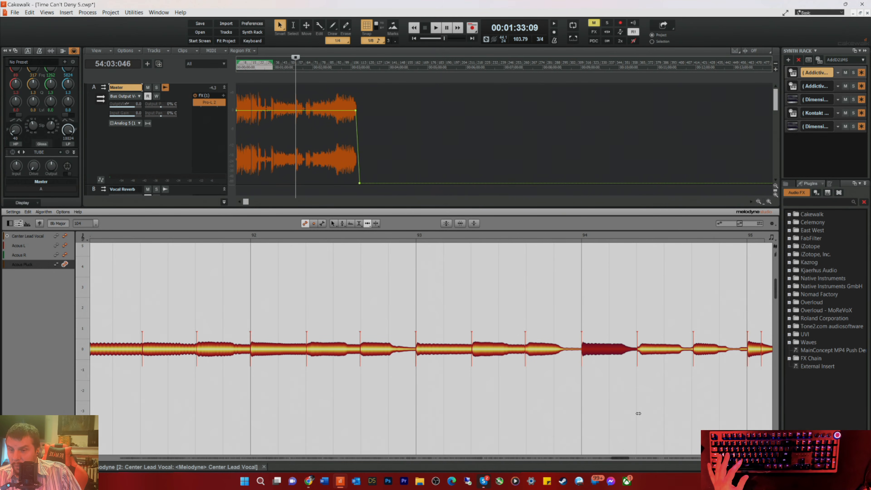
# Step: Align the beat 2 note of bar 95 and the notes on beats 1 and 2 of bar 96 with the grid
pyautogui.moveTo(623, 457); pyautogui.dragTo(629, 458)
pyautogui.moveTo(574, 350); pyautogui.dragTo(573, 350)
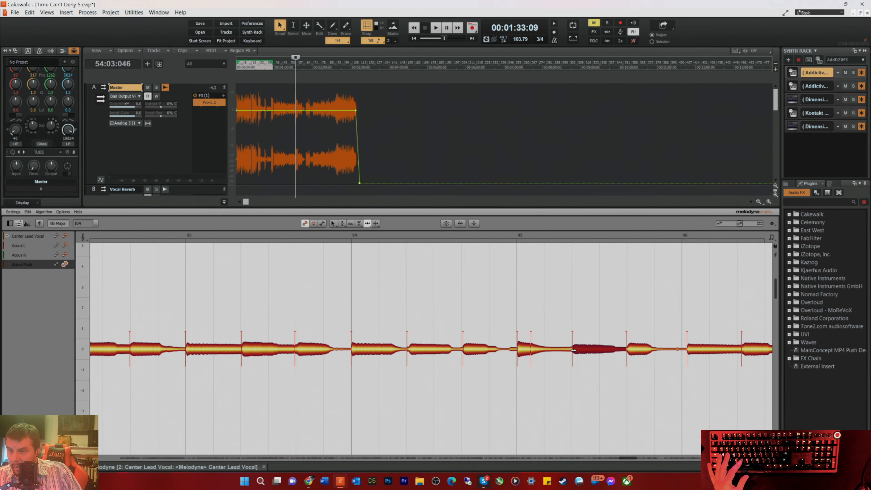
pyautogui.moveTo(683, 353); pyautogui.dragTo(688, 353)
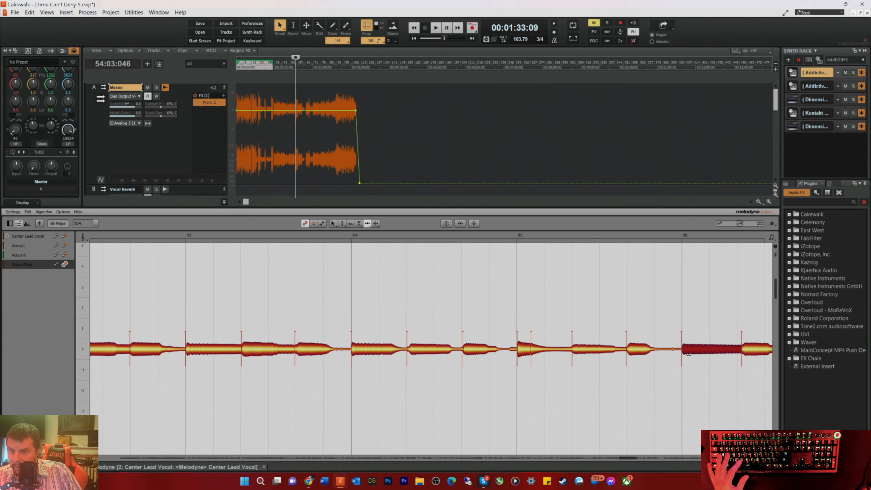
pyautogui.moveTo(744, 353); pyautogui.dragTo(743, 353)
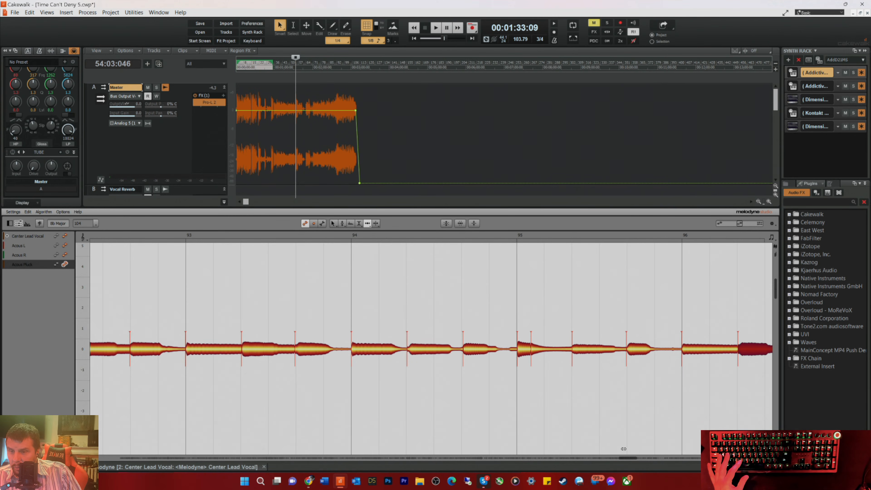
# Step: Align the beat 3 note of bar 96 and the notes on beats 1 and 2 of bar 97 with the grid
pyautogui.moveTo(628, 457); pyautogui.dragTo(634, 457)
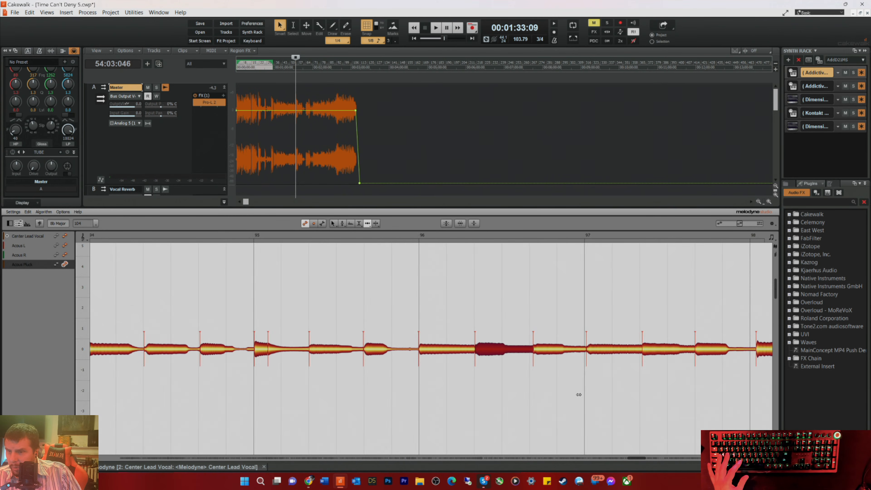
pyautogui.moveTo(543, 350); pyautogui.dragTo(540, 353)
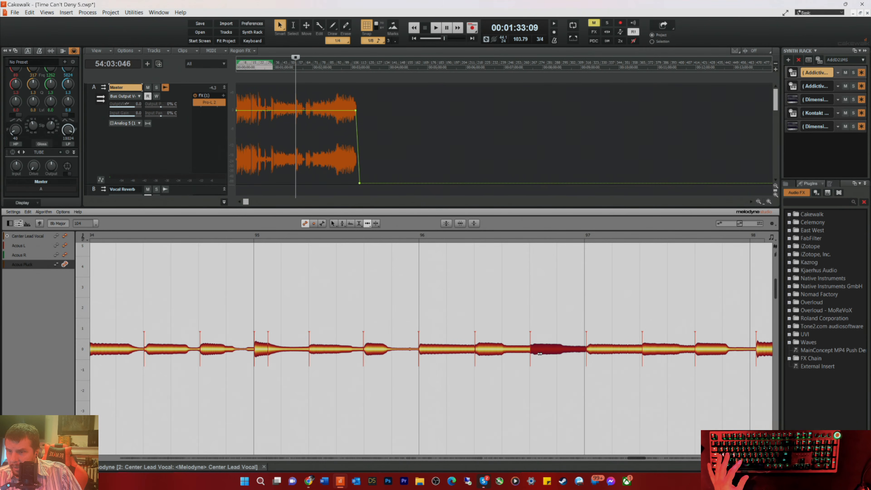
pyautogui.moveTo(596, 353); pyautogui.dragTo(594, 352)
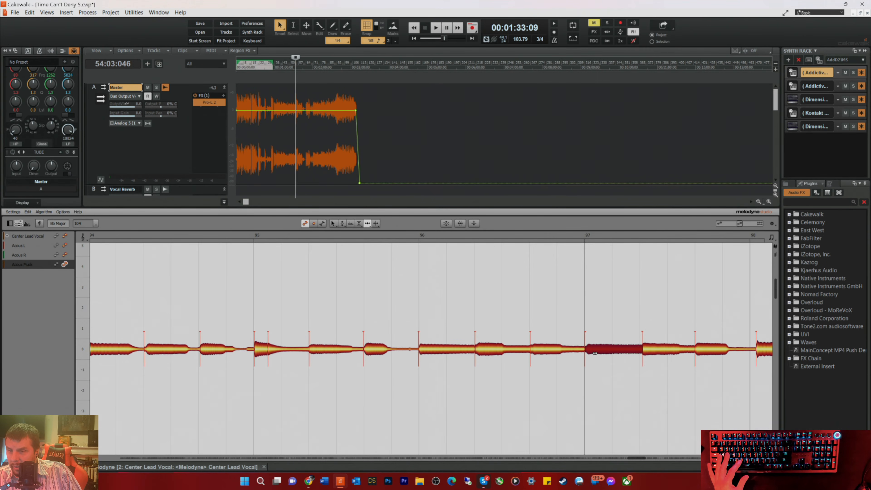
pyautogui.moveTo(654, 352); pyautogui.dragTo(652, 352)
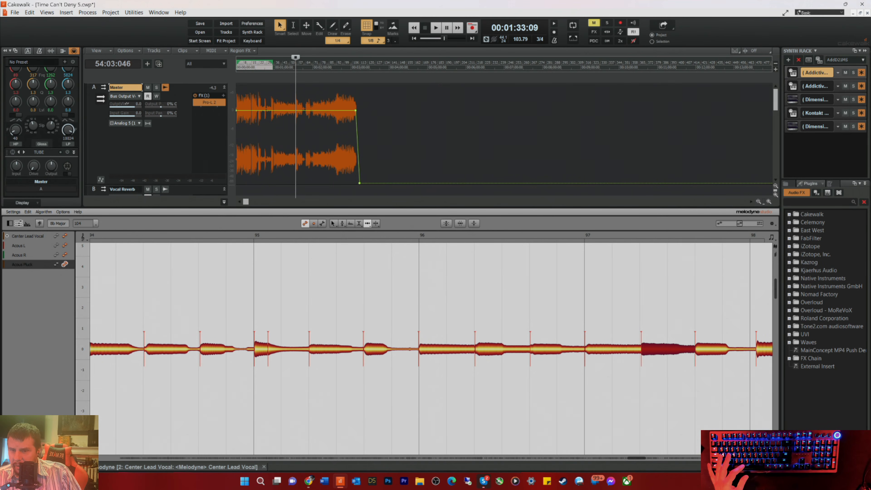
# Step: Solo the Acous Pluck track in the track view and return to the Melodyne editor
pyautogui.press('d')
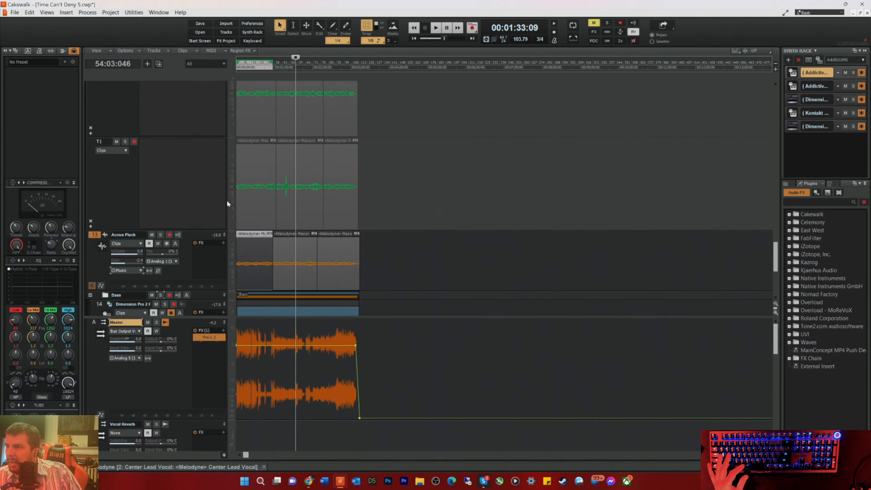
pyautogui.scroll(-3, 202, 219)
pyautogui.click(160, 152)
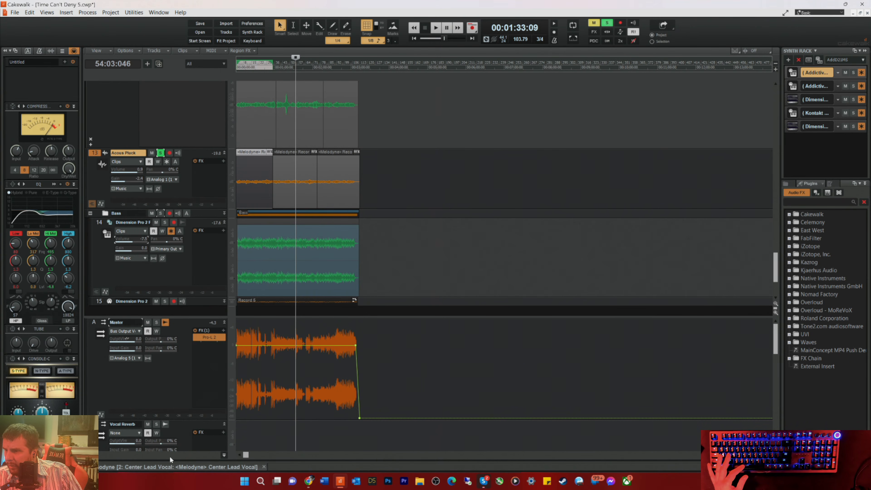
pyautogui.click(197, 466)
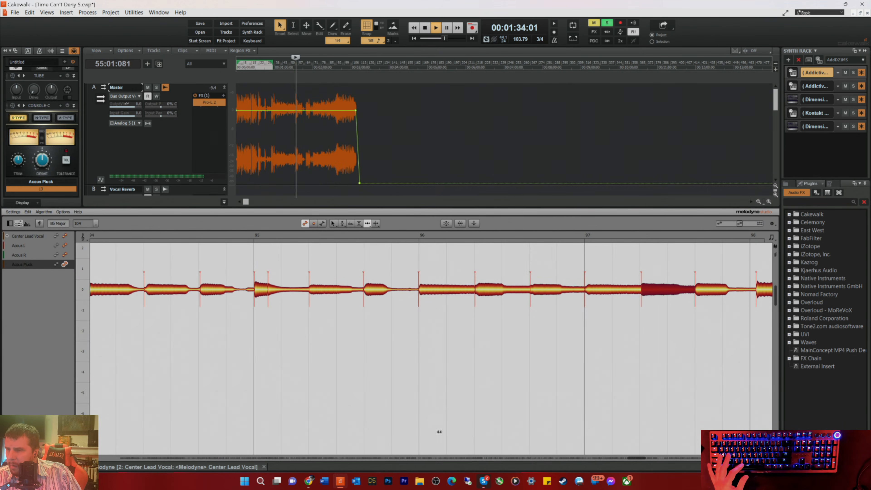
# Step: Play back the soloed guitar track from beat 2 of bar 96 to check its timing
pyautogui.click(511, 233)
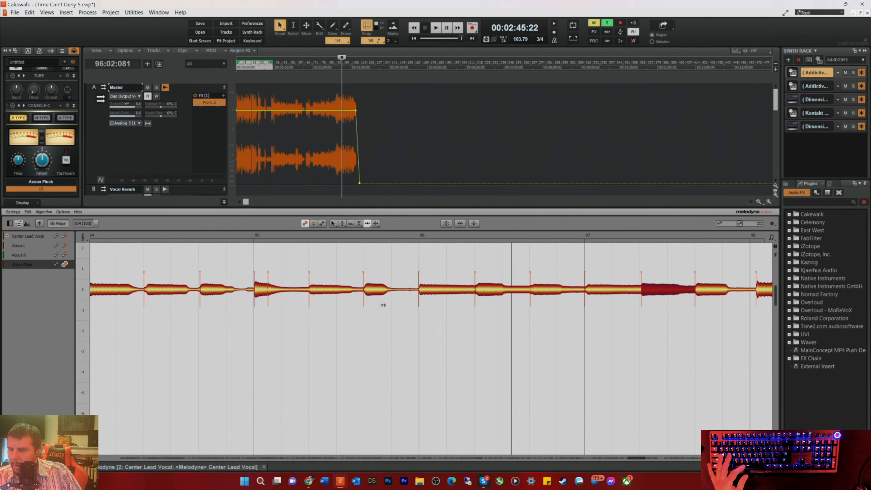
pyautogui.click(38, 336)
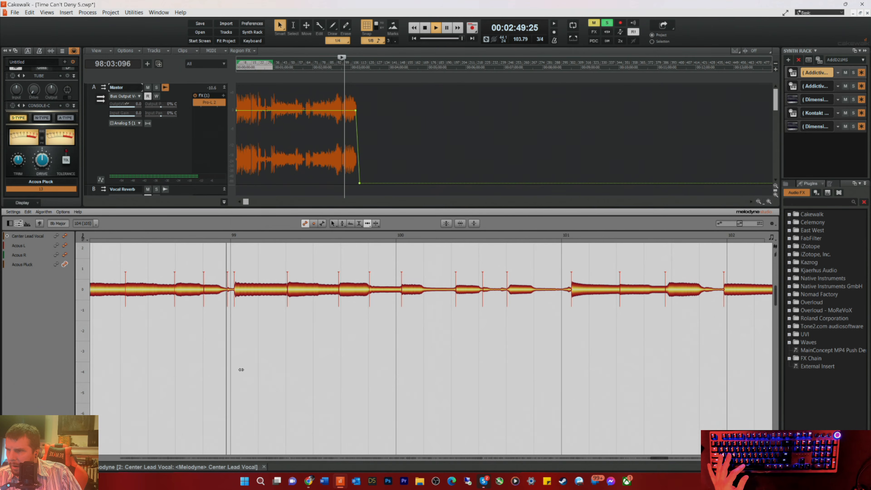
pyautogui.press('space')
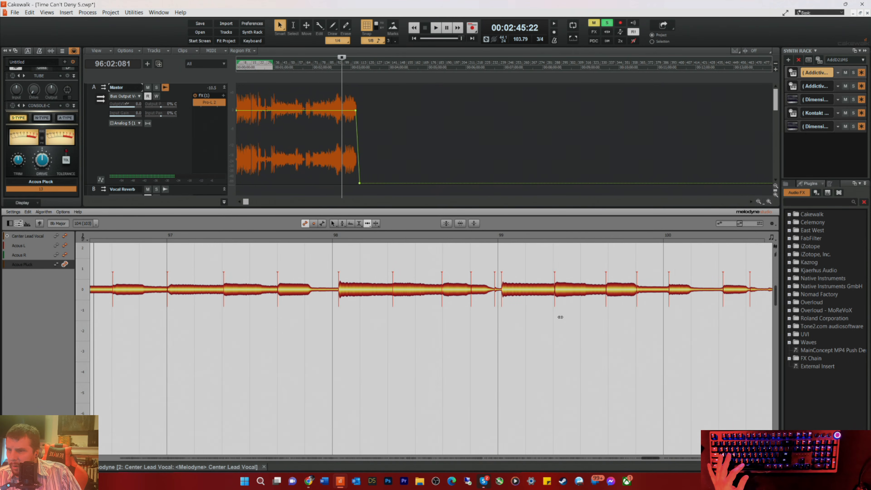
# Step: Move the short note before bar 99 and the beat 1 and 2 notes of bars 98 and 99 earlier to tighten their timing
pyautogui.moveTo(492, 290); pyautogui.dragTo(560, 290)
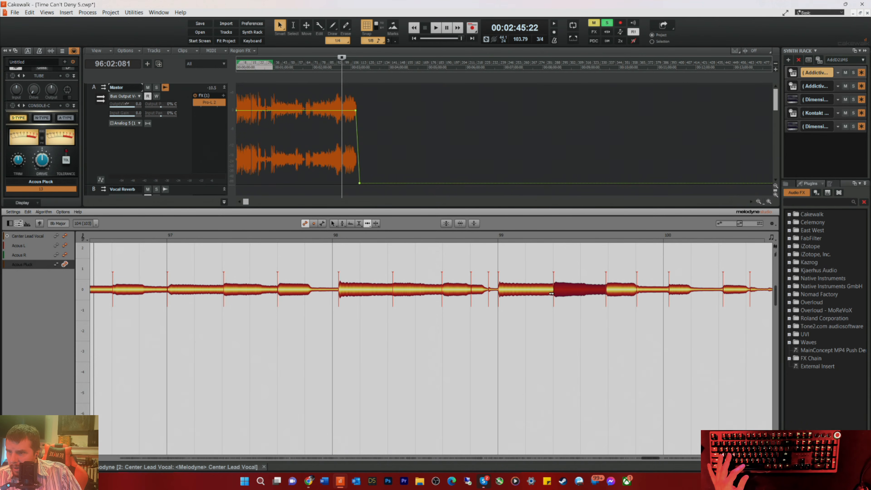
pyautogui.moveTo(348, 293); pyautogui.dragTo(342, 293)
pyautogui.click(400, 291)
pyautogui.moveTo(399, 292); pyautogui.dragTo(394, 291)
pyautogui.click(448, 289)
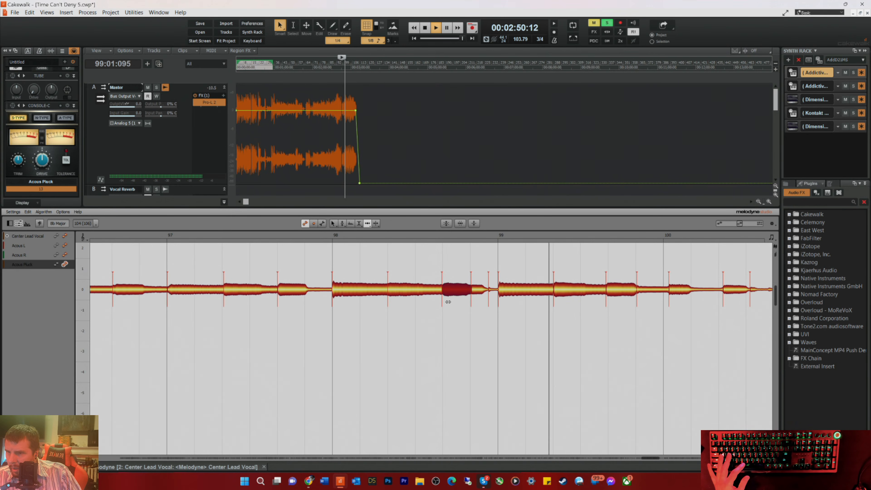
pyautogui.press('space')
# Step: Align the beat 3 note of bar 99 and the notes on beats 1 and 2 of bar 100, and check them by playback
pyautogui.click(615, 291)
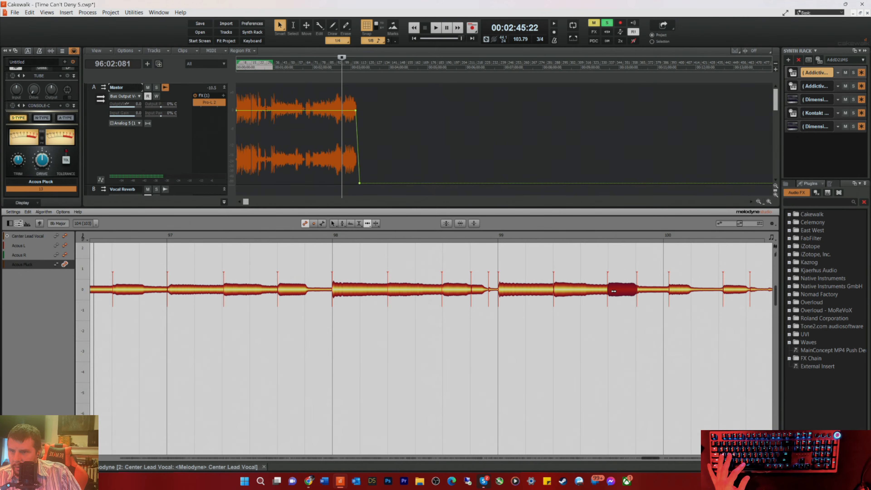
pyautogui.moveTo(668, 295); pyautogui.dragTo(668, 291)
pyautogui.moveTo(727, 290); pyautogui.dragTo(722, 292)
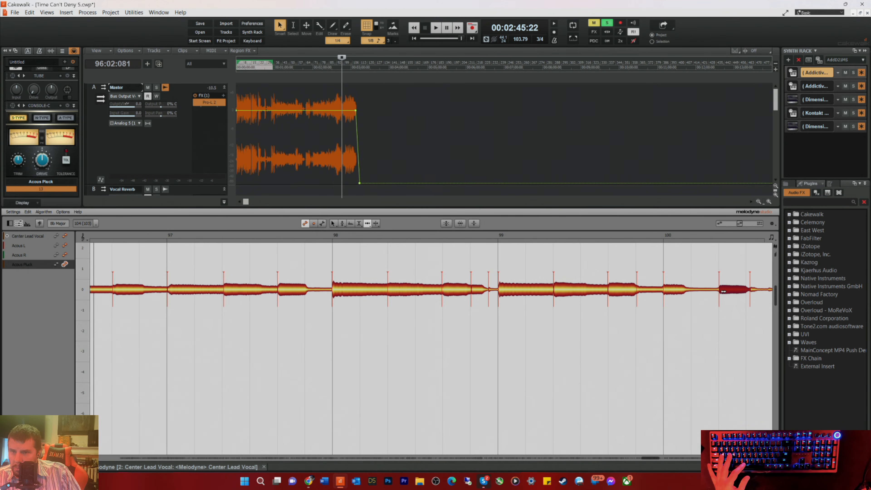
pyautogui.press('space')
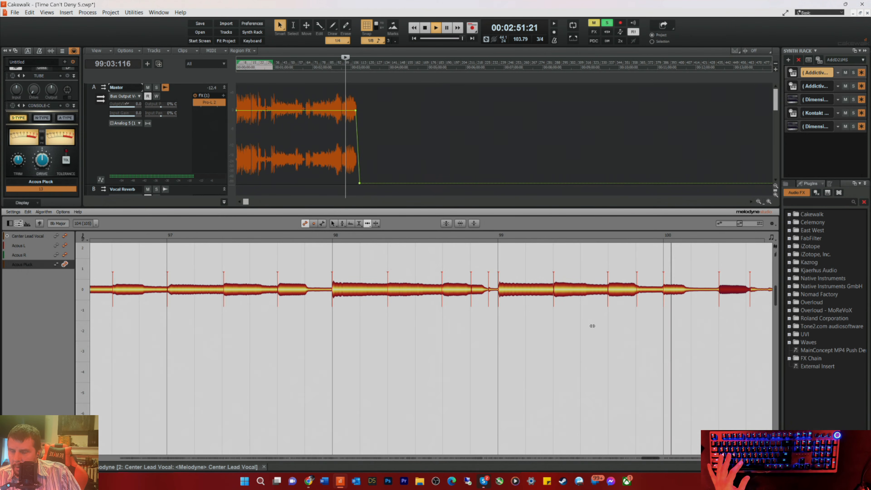
pyautogui.press('space')
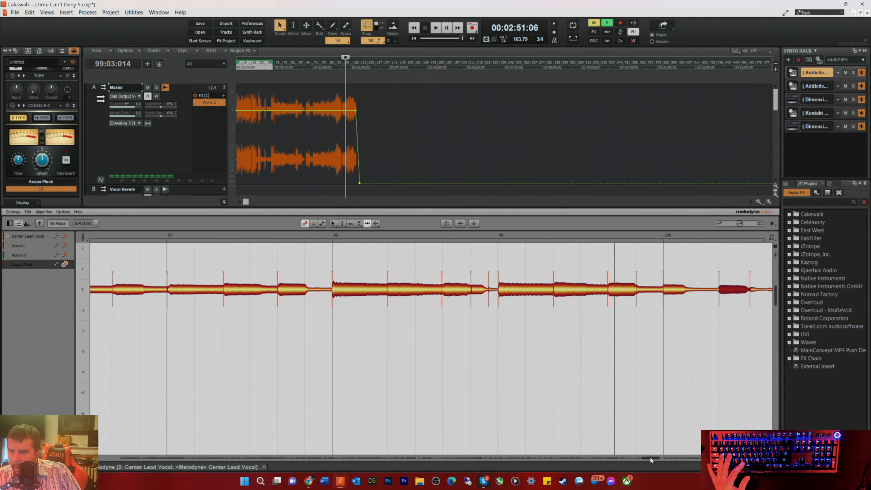
# Step: Move the short note after beat 2 of bar 100 earlier, align the three notes of bar 101 with the grid, and play the passage
pyautogui.moveTo(654, 457); pyautogui.dragTo(657, 457)
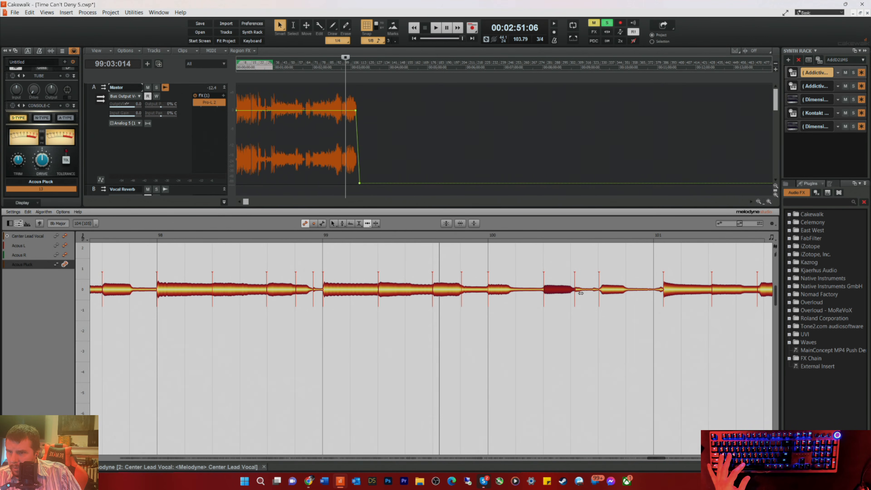
pyautogui.moveTo(575, 292); pyautogui.dragTo(574, 293)
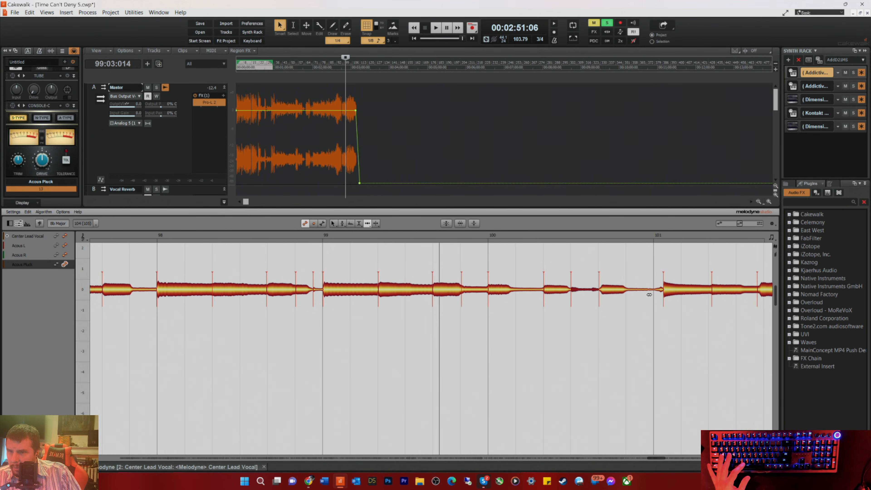
pyautogui.moveTo(670, 293); pyautogui.dragTo(660, 295)
pyautogui.moveTo(717, 293); pyautogui.dragTo(767, 291)
pyautogui.press('space')
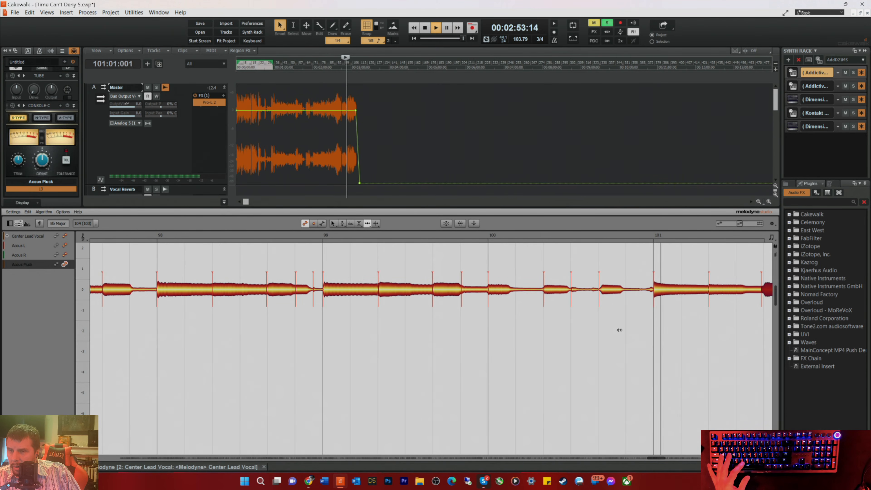
# Step: Stop playback and align the notes on beats 1 and 2 of bar 102 and beat 1 of bar 103 with the grid
pyautogui.press('space')
pyautogui.moveTo(660, 457); pyautogui.dragTo(665, 458)
pyautogui.click(576, 290)
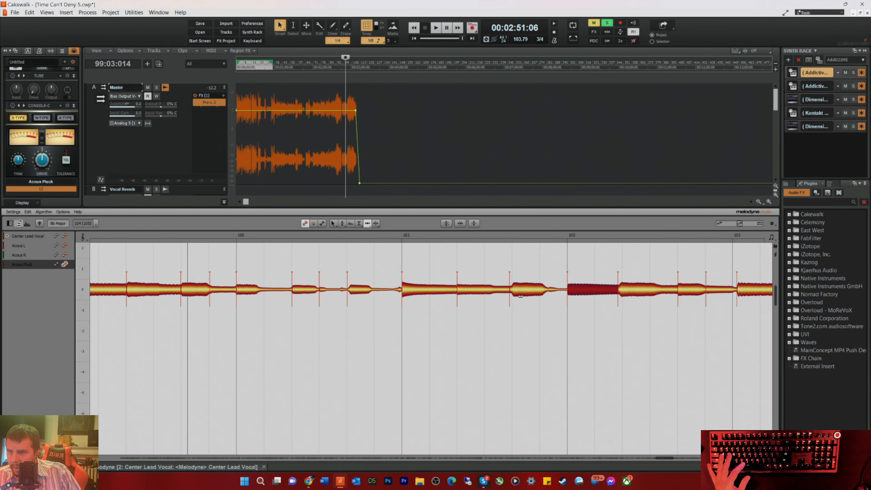
pyautogui.click(526, 300)
pyautogui.click(627, 295)
pyautogui.moveTo(627, 295); pyautogui.dragTo(629, 296)
pyautogui.moveTo(747, 295); pyautogui.dragTo(741, 296)
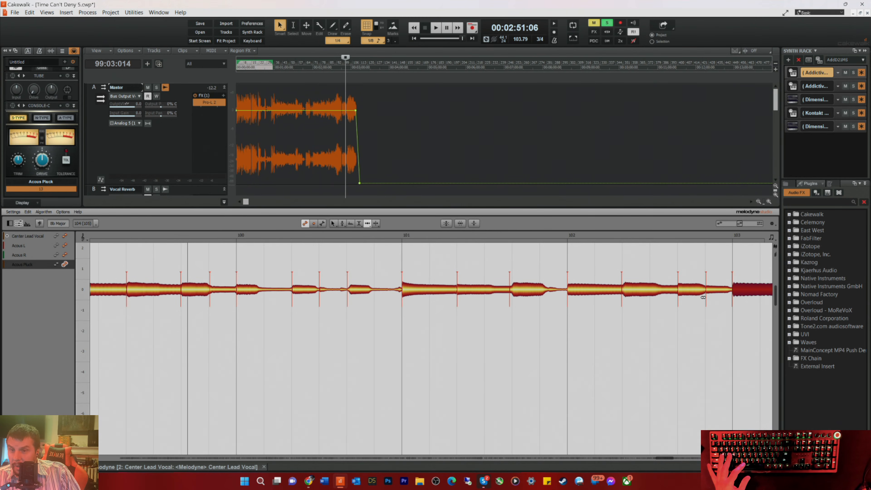
# Step: Align the beat 2 and 3 notes of bars 103 and 104 and the first note of bar 105 with the grid
pyautogui.moveTo(661, 455); pyautogui.dragTo(666, 457)
pyautogui.moveTo(674, 293); pyautogui.dragTo(673, 294)
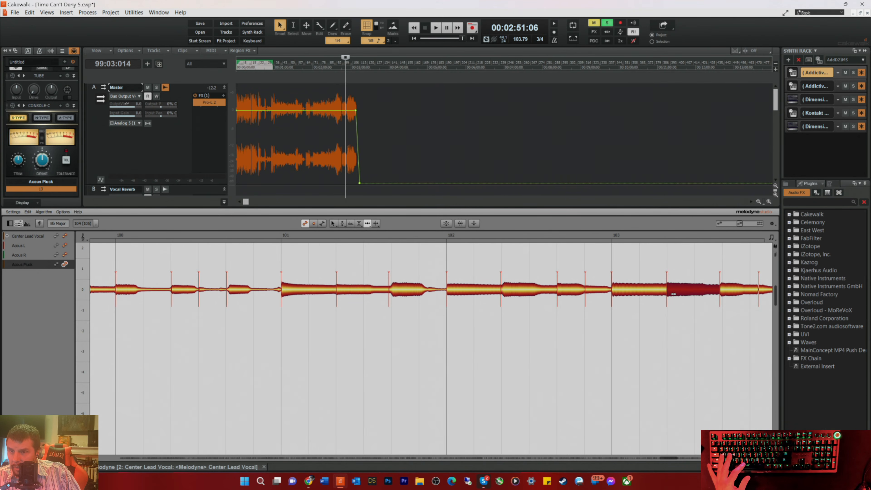
pyautogui.moveTo(727, 291); pyautogui.dragTo(755, 294)
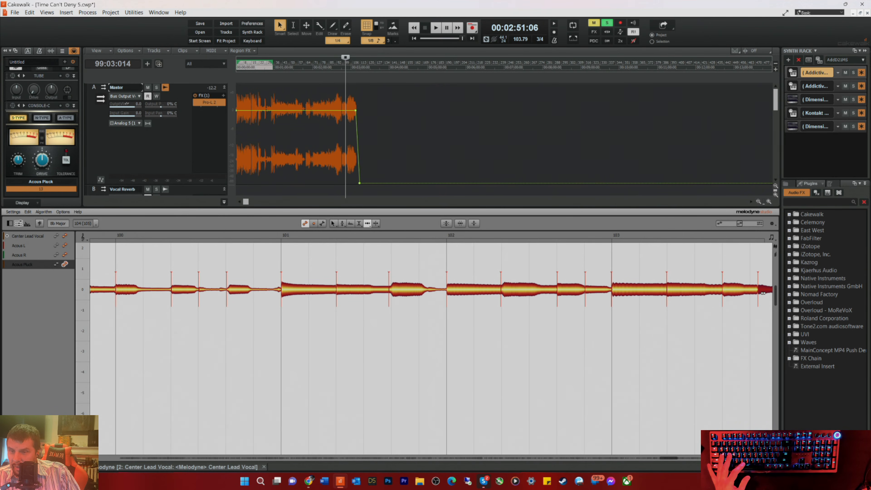
pyautogui.moveTo(668, 458); pyautogui.dragTo(675, 458)
pyautogui.moveTo(612, 295); pyautogui.dragTo(615, 292)
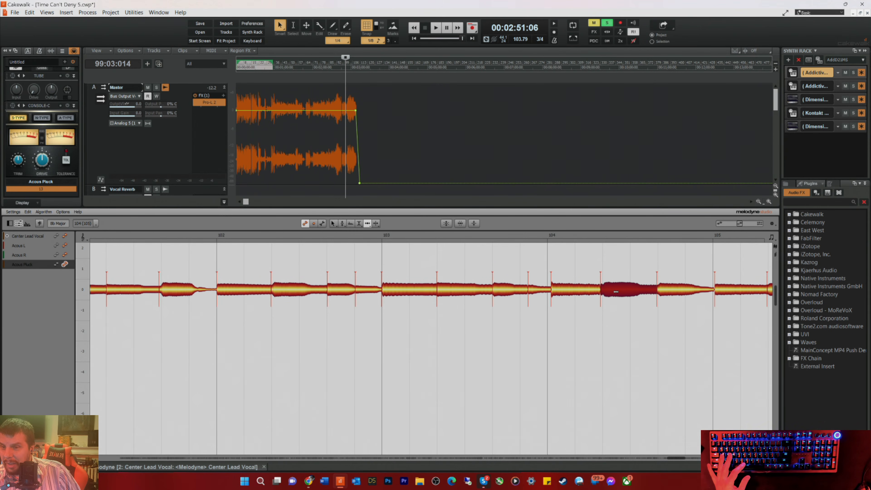
pyautogui.click(665, 293)
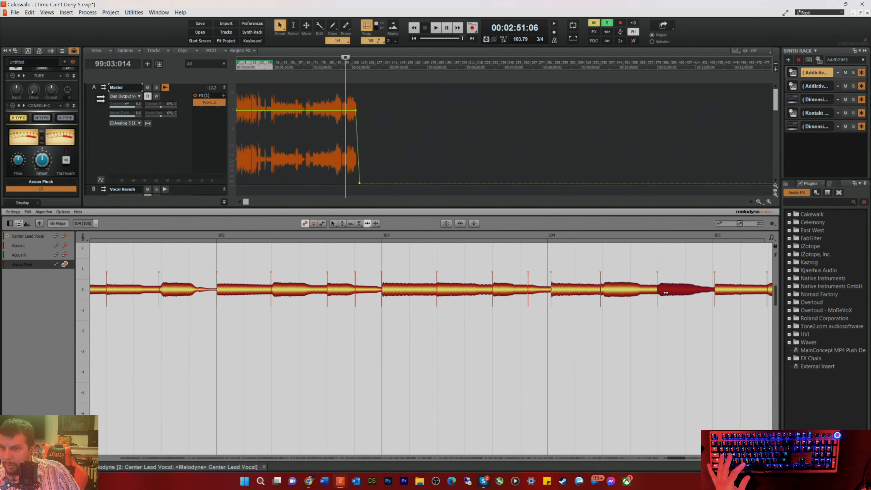
pyautogui.click(718, 292)
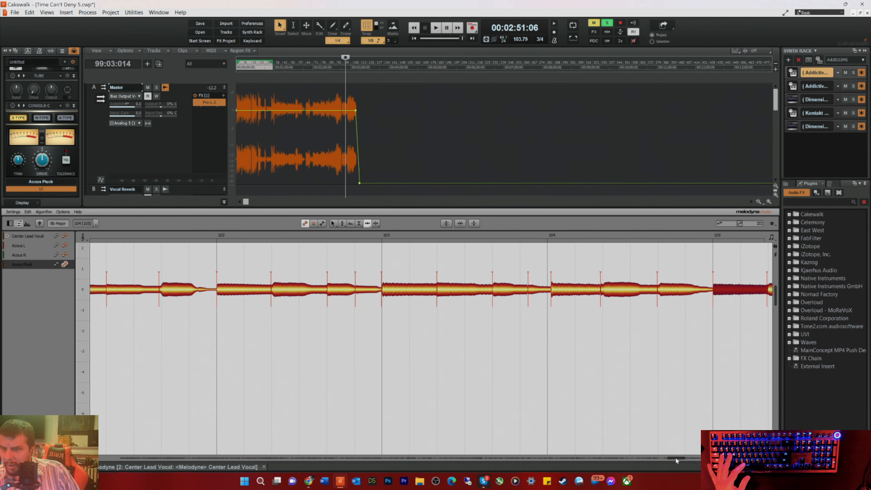
# Step: Move the beat 2 note of bar 106 and the first note of bar 107 earlier, and play from just before bar 107
pyautogui.moveTo(675, 457); pyautogui.dragTo(682, 457)
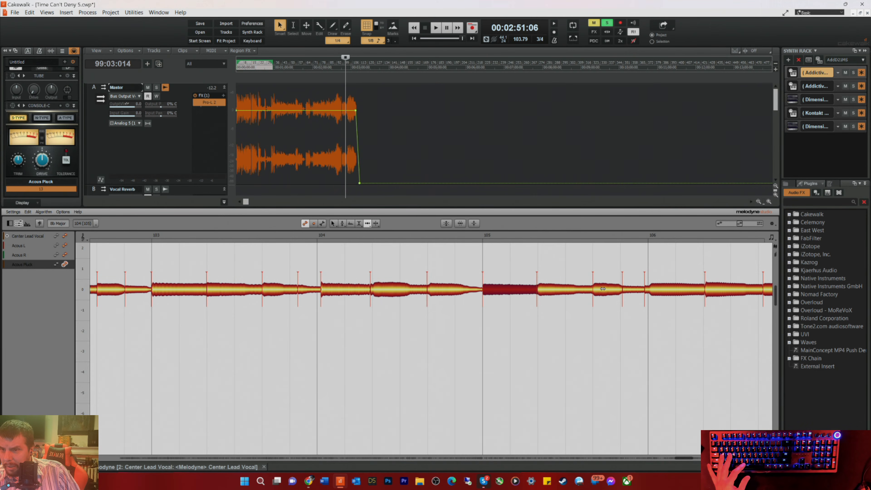
pyautogui.moveTo(710, 293); pyautogui.dragTo(708, 294)
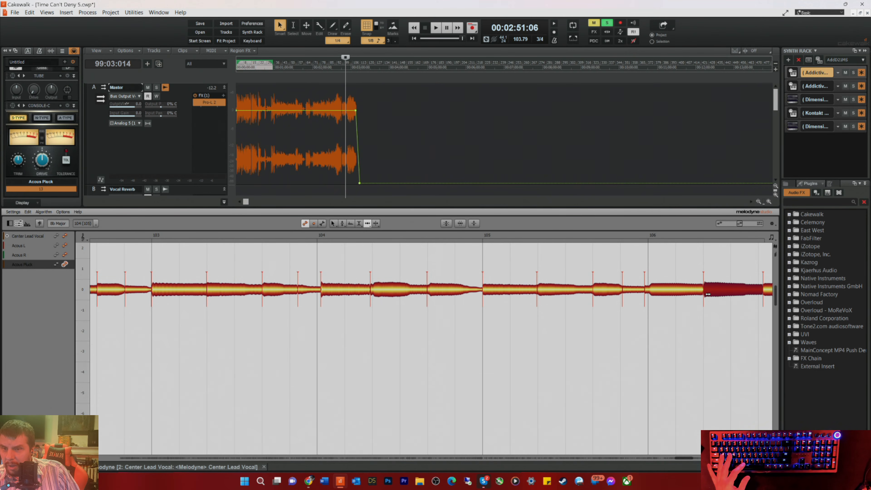
pyautogui.moveTo(683, 457); pyautogui.dragTo(691, 457)
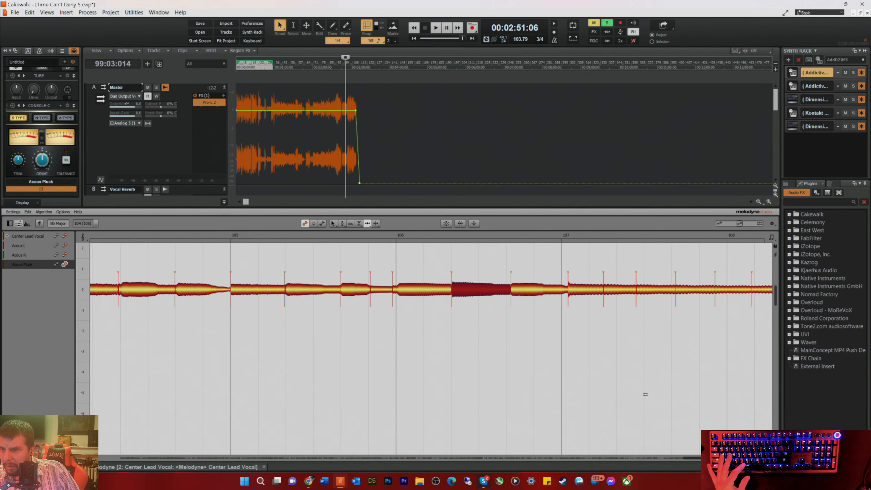
pyautogui.moveTo(584, 287); pyautogui.dragTo(576, 287)
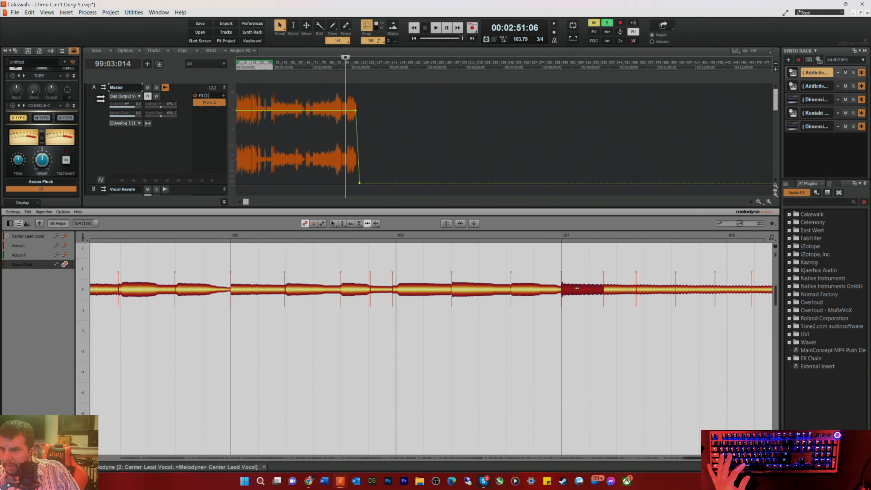
pyautogui.click(550, 235)
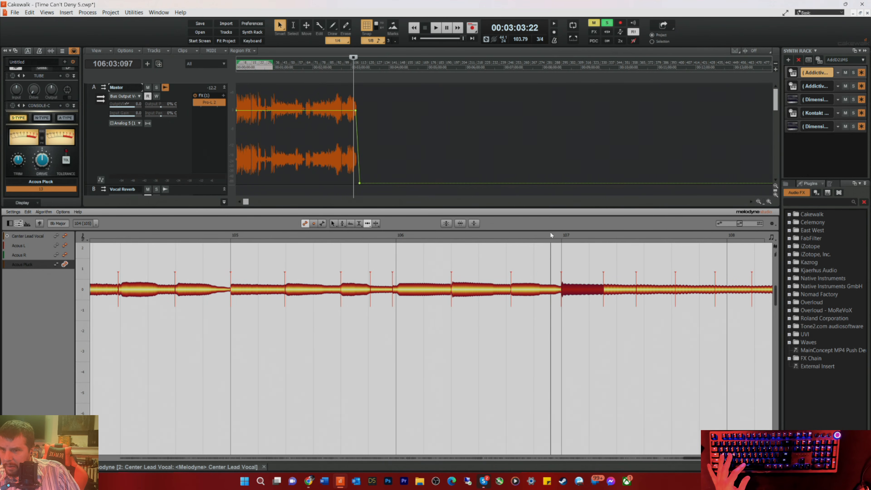
pyautogui.press('space')
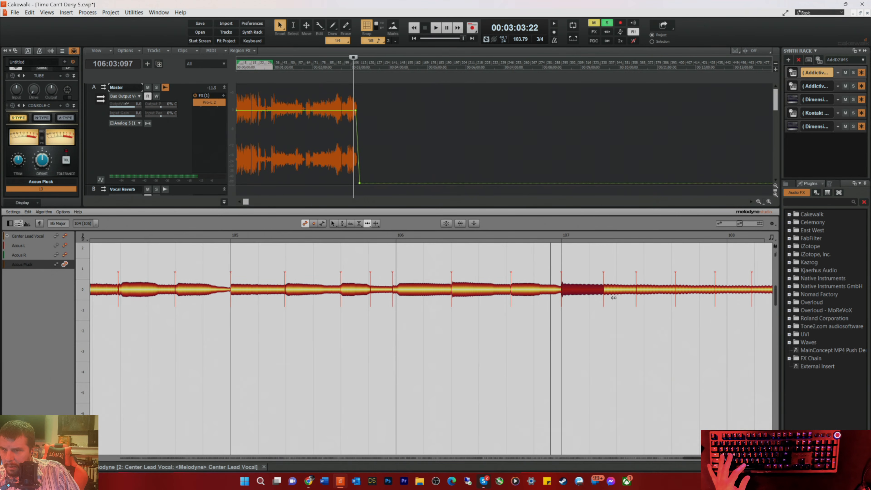
# Step: Remove the note separations that split the sustained note from bar 107 into early bar 108, and check it by playback
pyautogui.rightClick(605, 283)
pyautogui.click(610, 282)
pyautogui.click(604, 288)
pyautogui.doubleClick(636, 292)
pyautogui.doubleClick(676, 294)
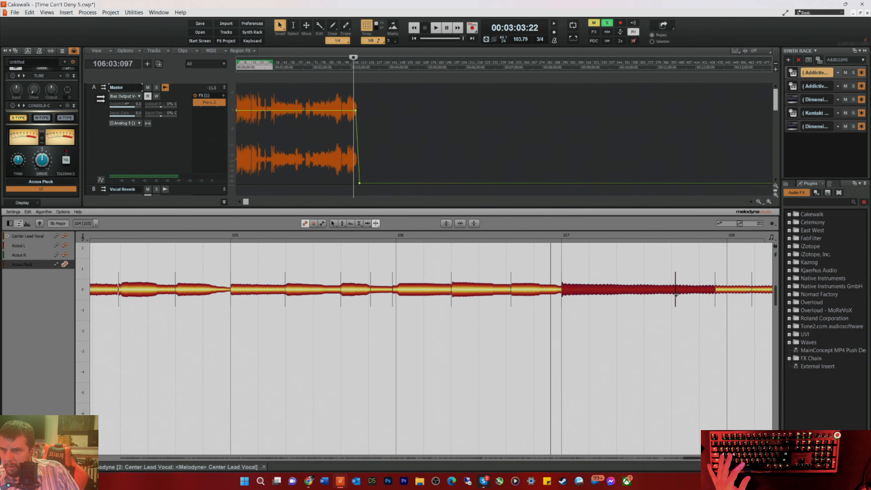
pyautogui.doubleClick(715, 295)
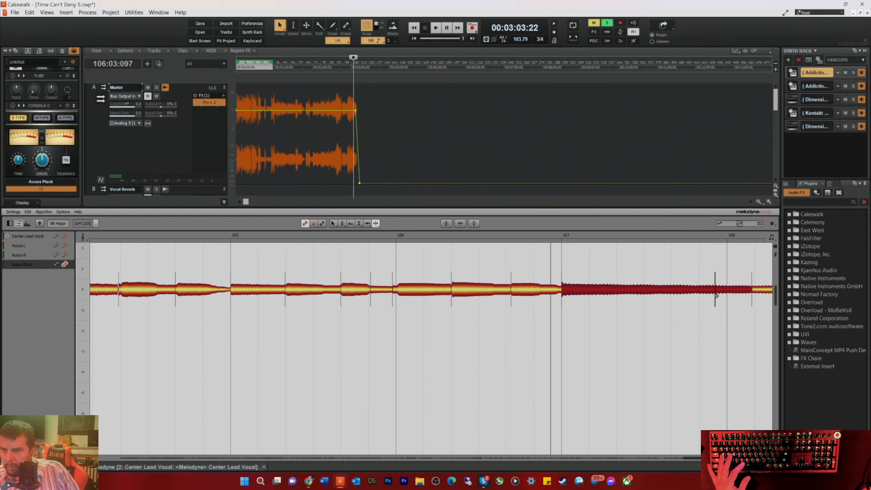
pyautogui.doubleClick(751, 297)
pyautogui.press('space')
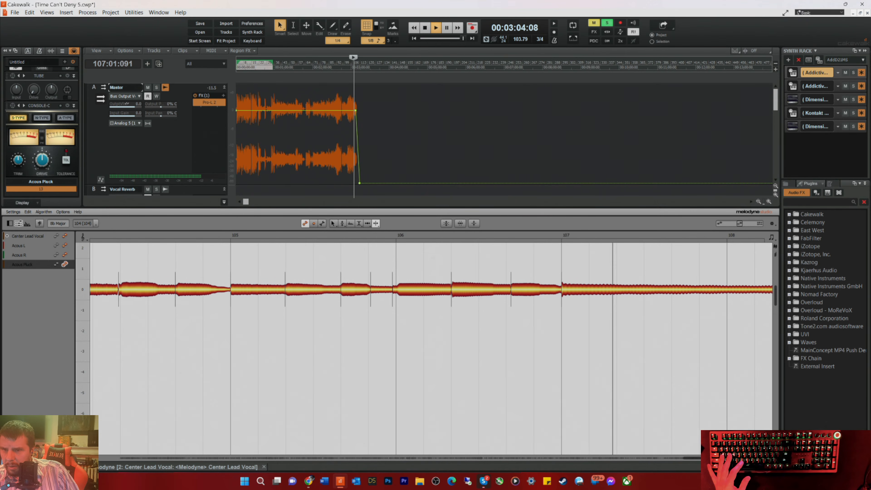
pyautogui.press('space')
# Step: Remove the remaining note separations in the sustained note's tail from bar 108 through bar 111
pyautogui.doubleClick(372, 296)
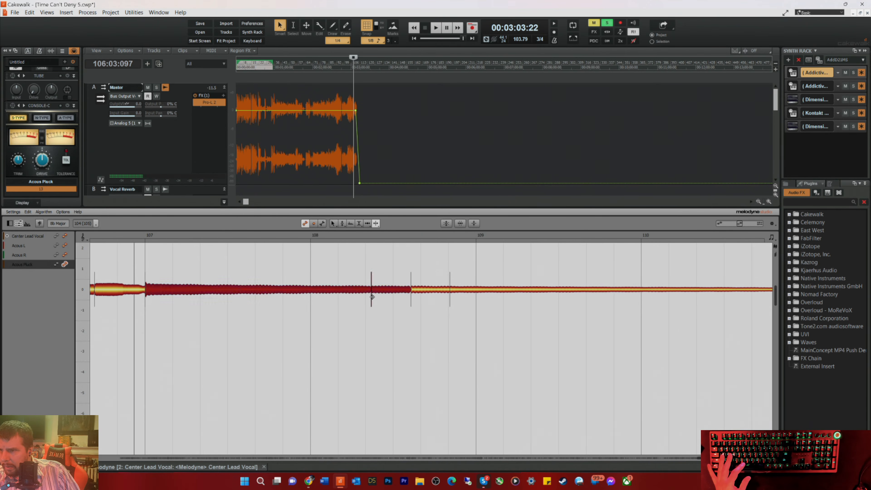
pyautogui.doubleClick(411, 298)
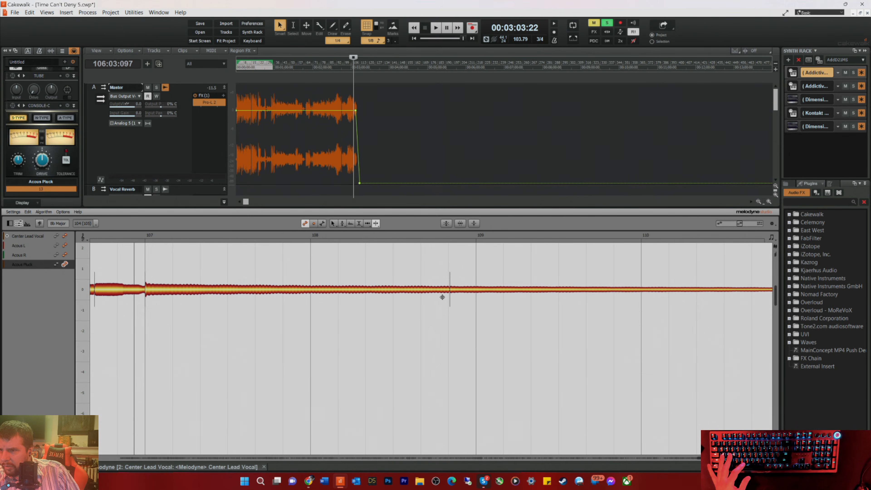
pyautogui.doubleClick(449, 298)
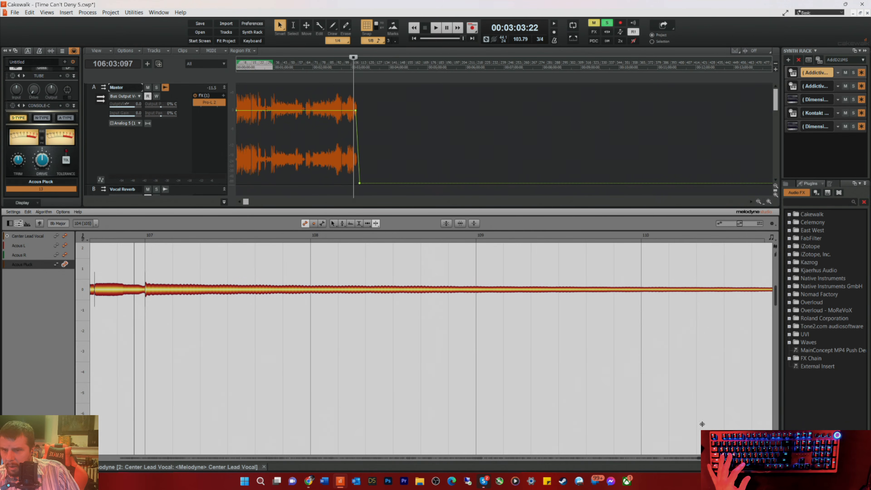
pyautogui.hscroll(10, 95, 289)
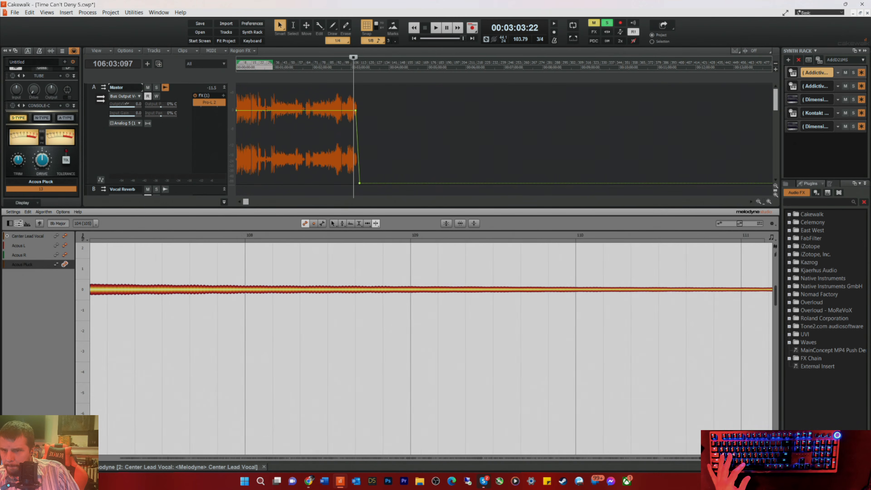
pyautogui.hscroll(-1, 335, 287)
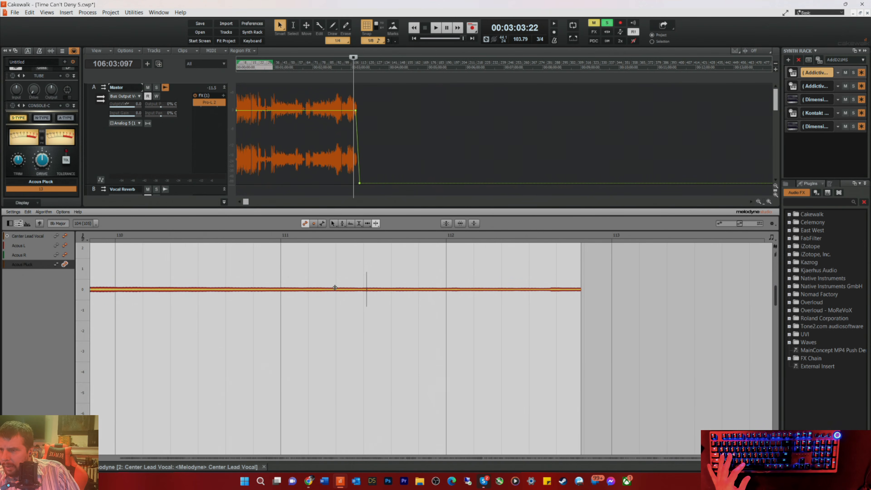
pyautogui.click(366, 290)
pyautogui.click(481, 354)
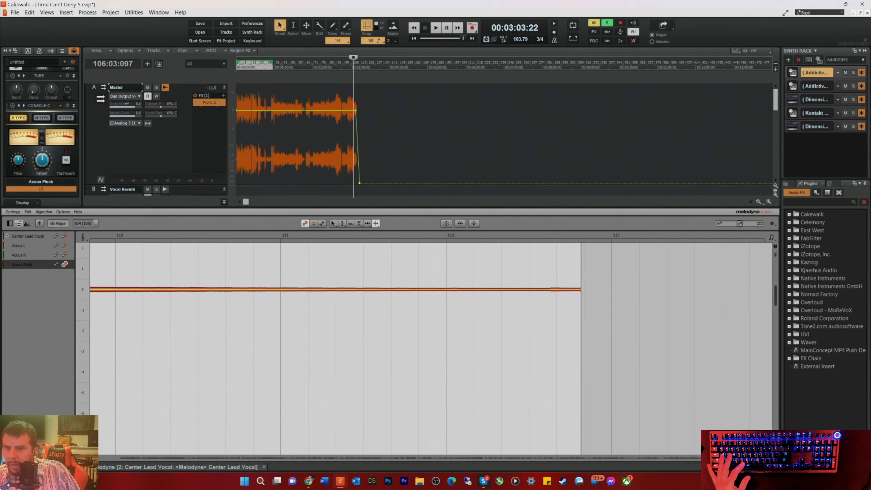
# Step: Hide the Melodyne editor and play the mix from the start with the Acous Pluck track unsoloed
pyautogui.press('d')
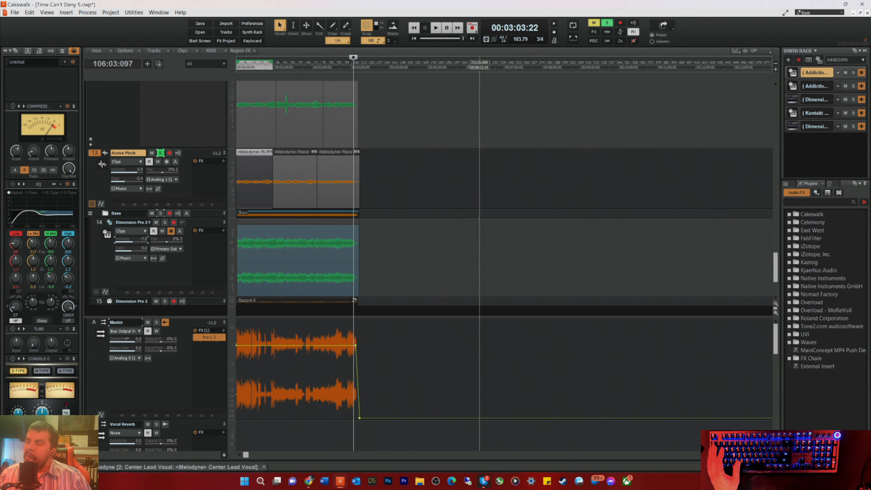
pyautogui.click(293, 69)
pyautogui.press('w')
pyautogui.press('space')
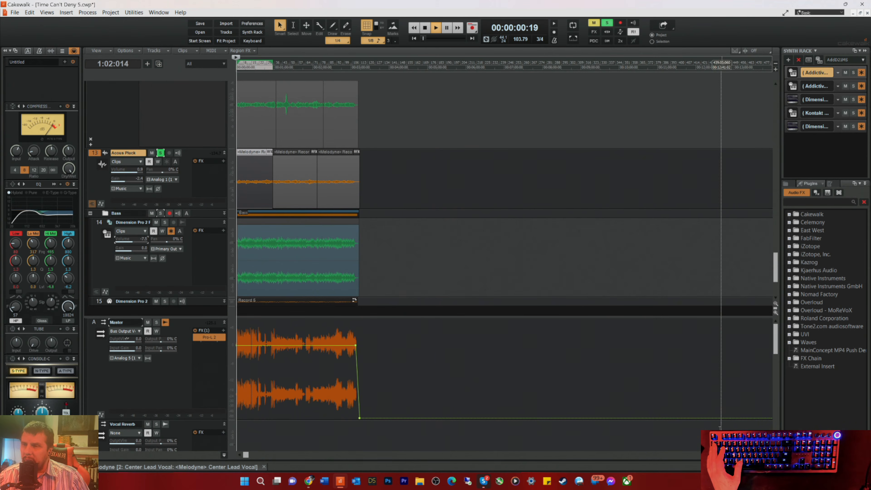
pyautogui.click(159, 153)
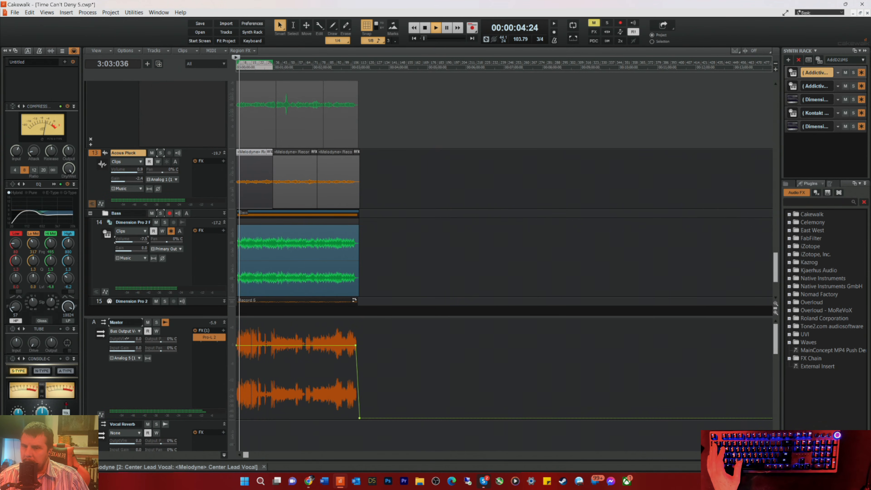
pyautogui.scroll(10, 504, 264)
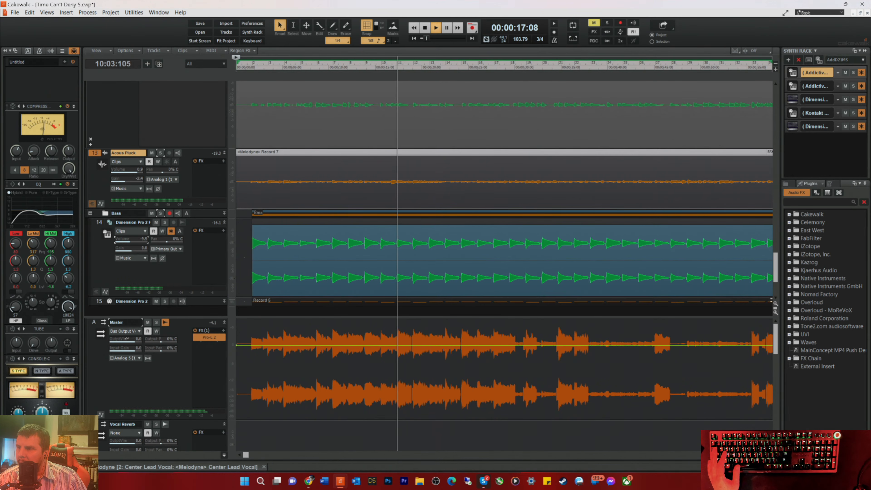
# Step: Solo the Bass folder, listen to the bass part, and select the Dimension Pro 2 audio track inside the folder
pyautogui.click(160, 213)
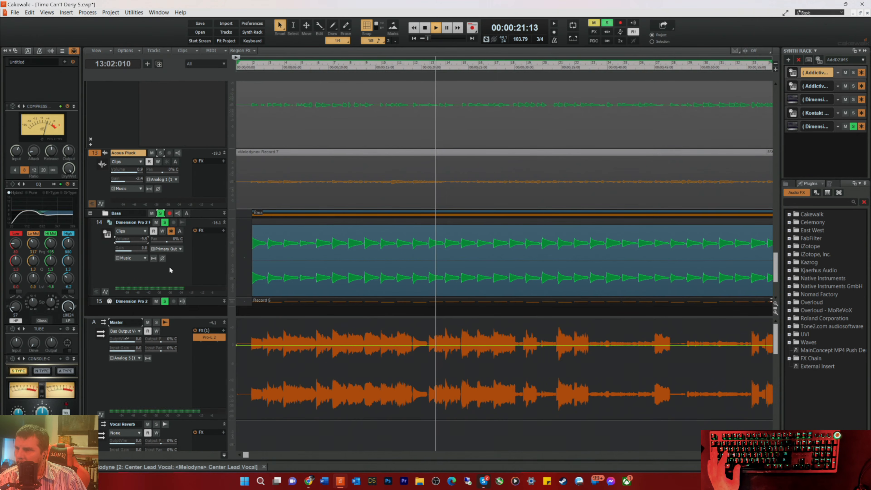
pyautogui.scroll(-3, 175, 263)
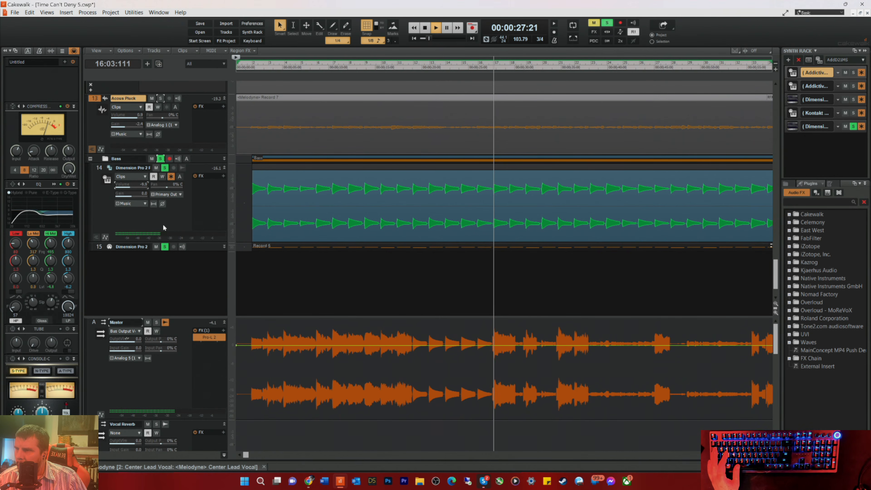
pyautogui.press('space')
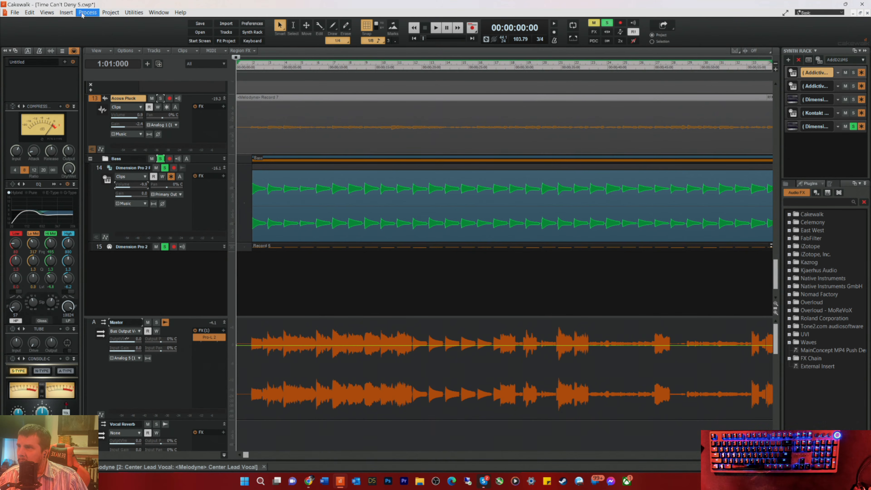
pyautogui.click(161, 216)
pyautogui.press('space')
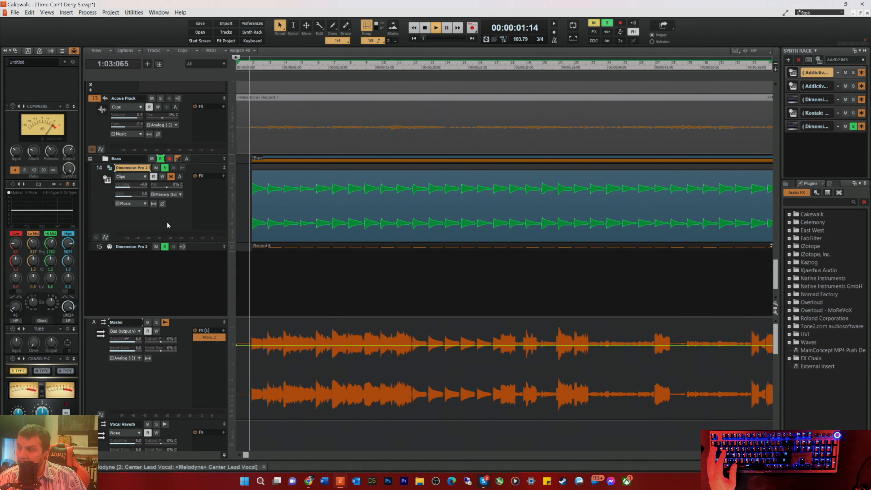
pyautogui.press('space')
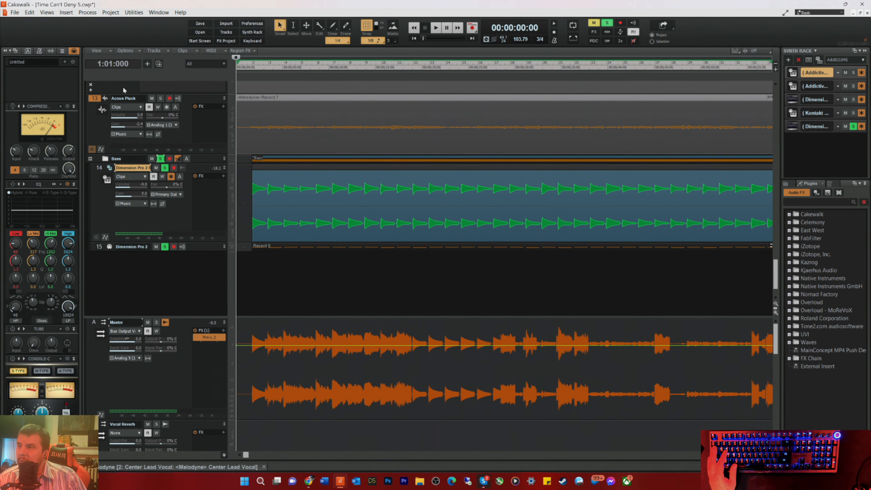
# Step: Insert a Native Instruments Kontakt soft synth with a MIDI source track, first synth audio output and synth track folder
pyautogui.click(47, 13)
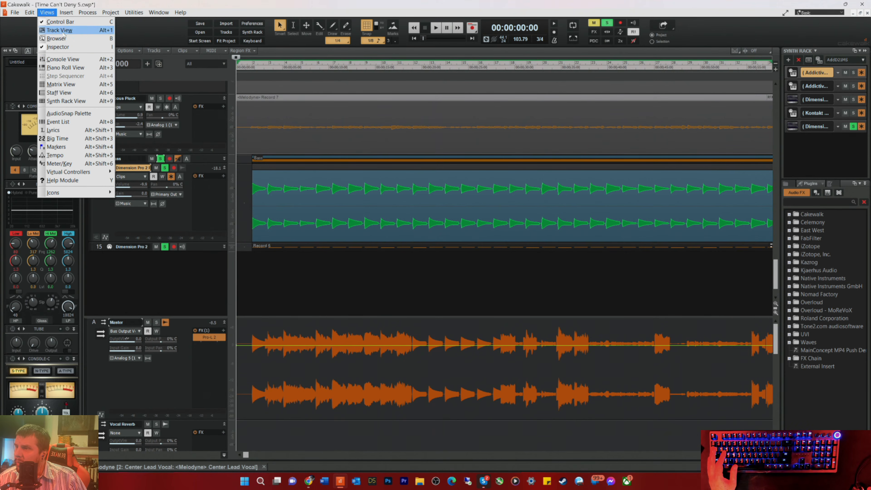
pyautogui.moveTo(71, 14)
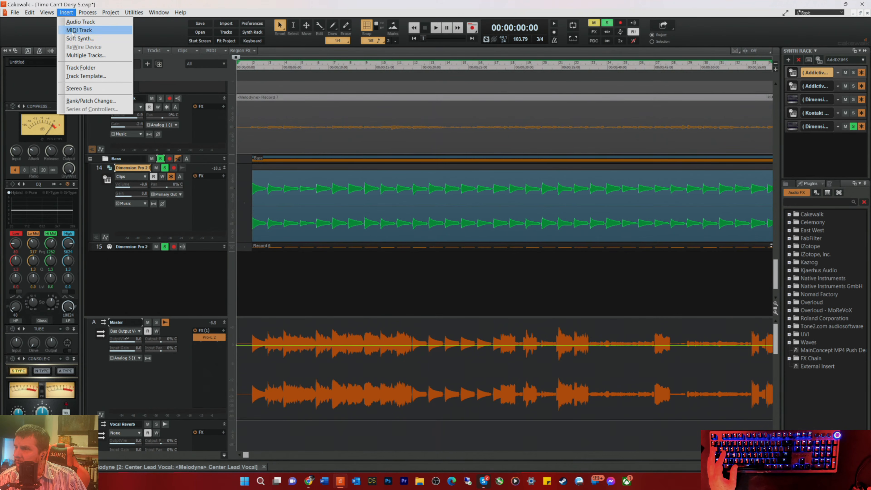
pyautogui.click(79, 38)
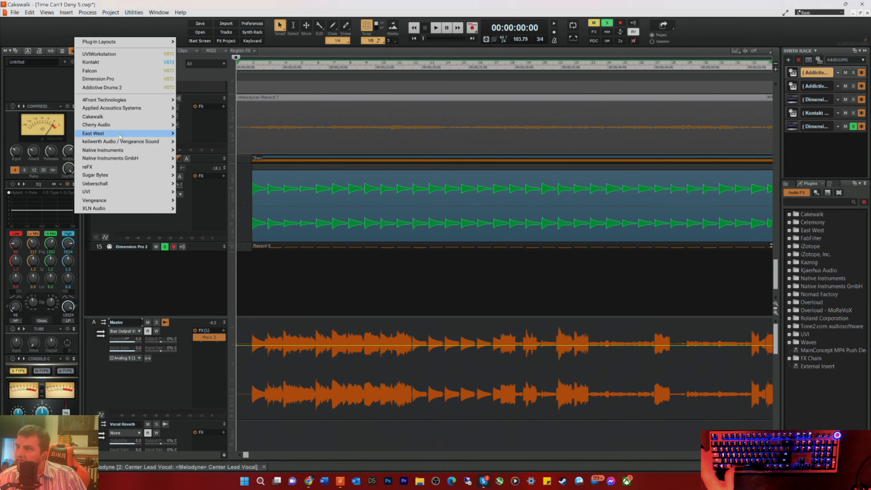
pyautogui.moveTo(113, 129)
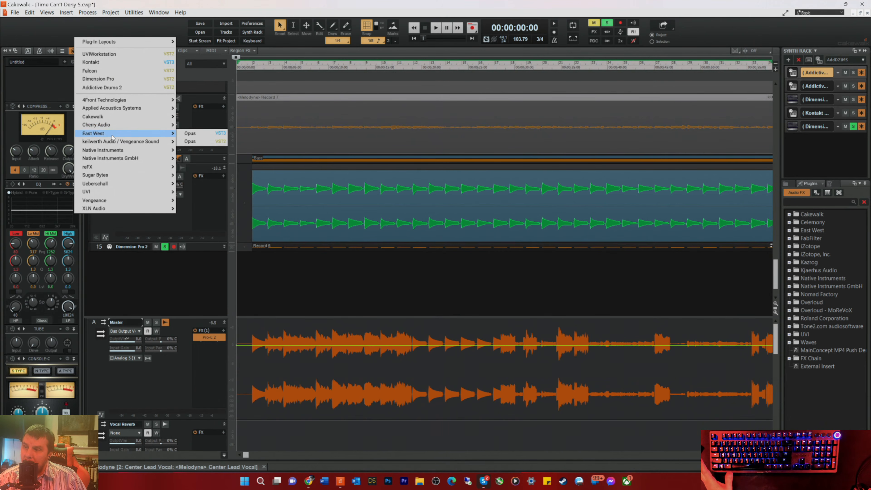
pyautogui.moveTo(106, 151)
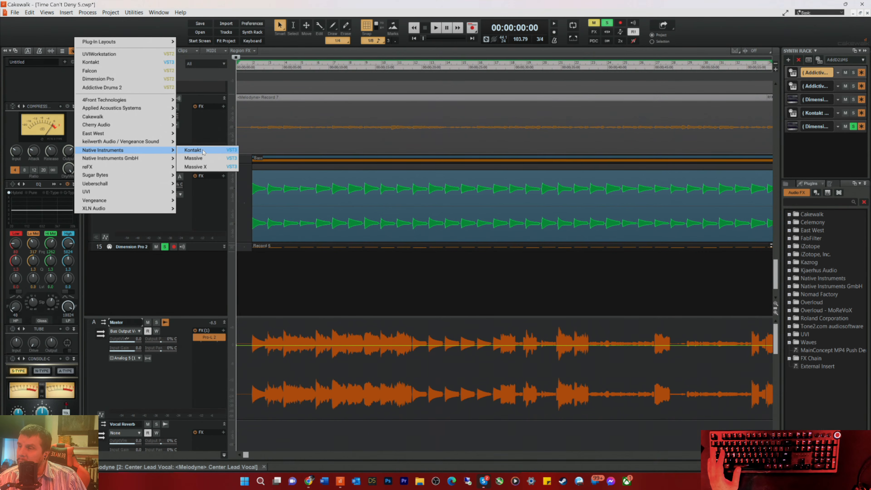
pyautogui.moveTo(136, 158)
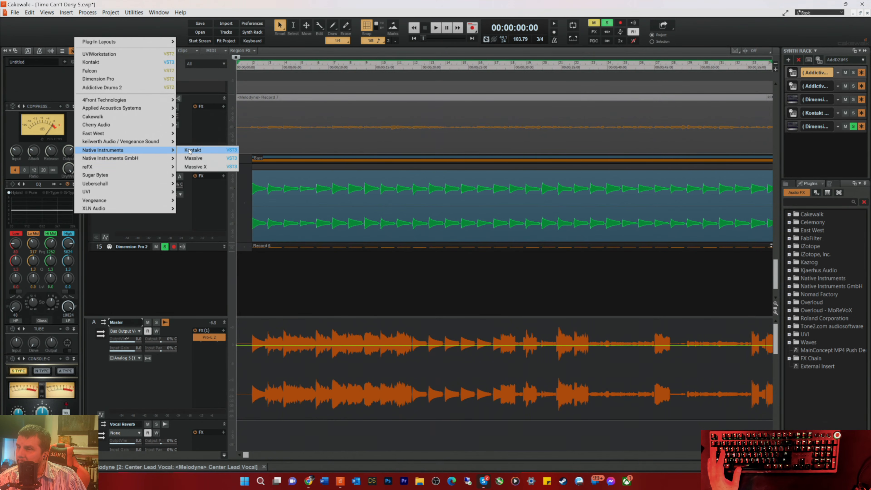
pyautogui.click(189, 151)
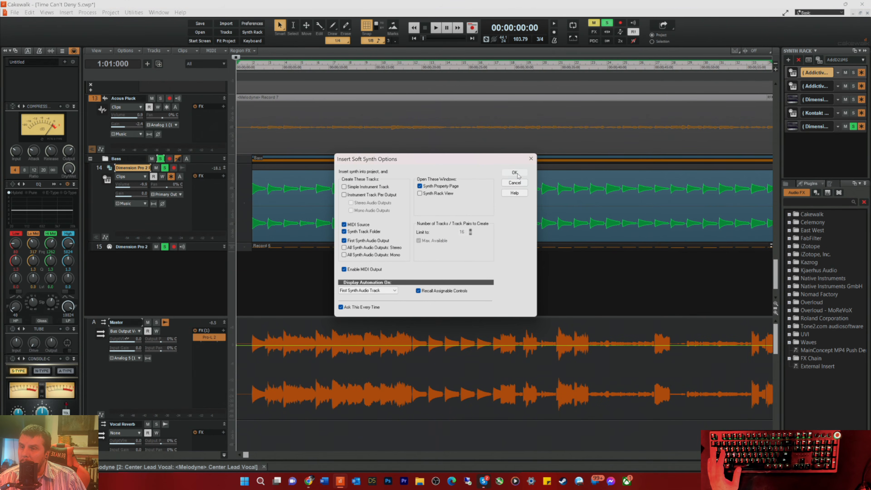
pyautogui.click(514, 172)
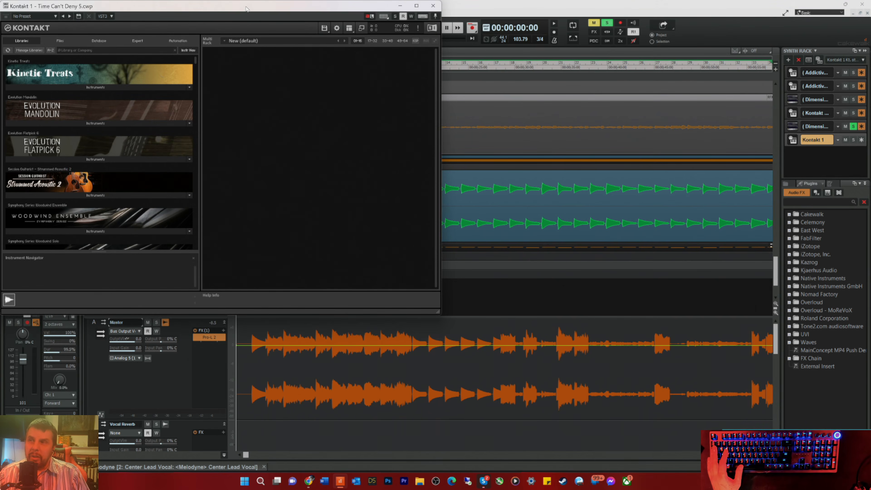
# Step: Find the Scarbee MM-Bass Amped library in Kontakt and load the Scarbee MM-Bass - Amped - Fat instrument
pyautogui.moveTo(246, 9); pyautogui.dragTo(636, 45)
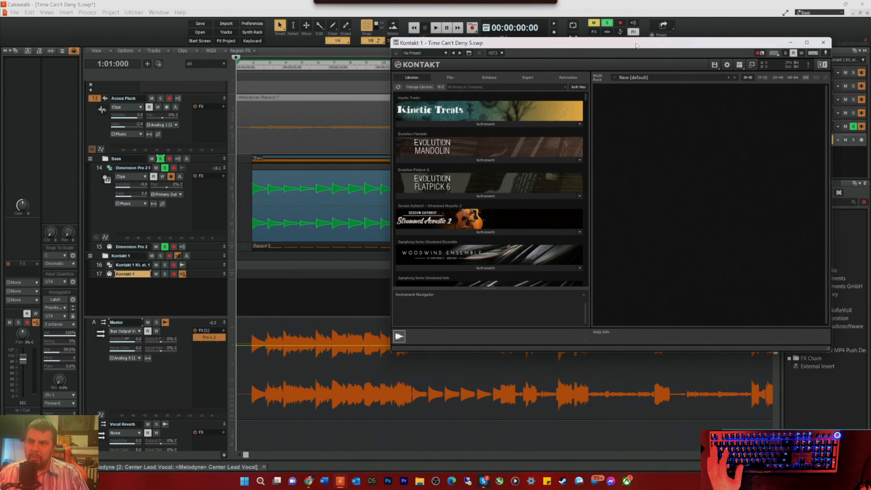
pyautogui.scroll(-1, 503, 283)
pyautogui.scroll(-5, 503, 284)
pyautogui.scroll(-2, 502, 222)
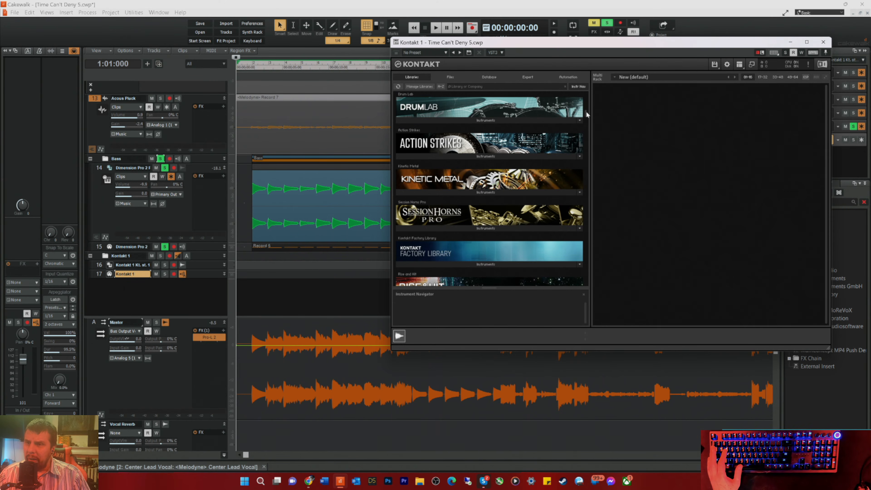
pyautogui.scroll(-8, 587, 120)
pyautogui.scroll(2, 592, 133)
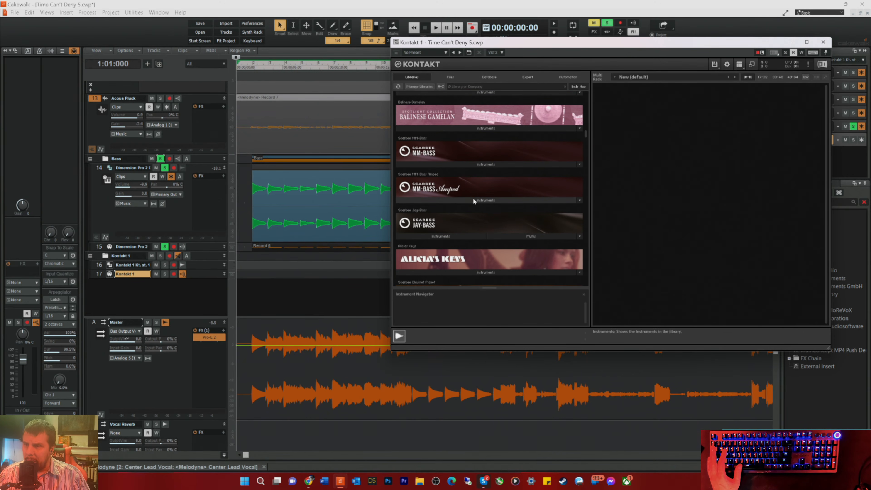
pyautogui.click(473, 199)
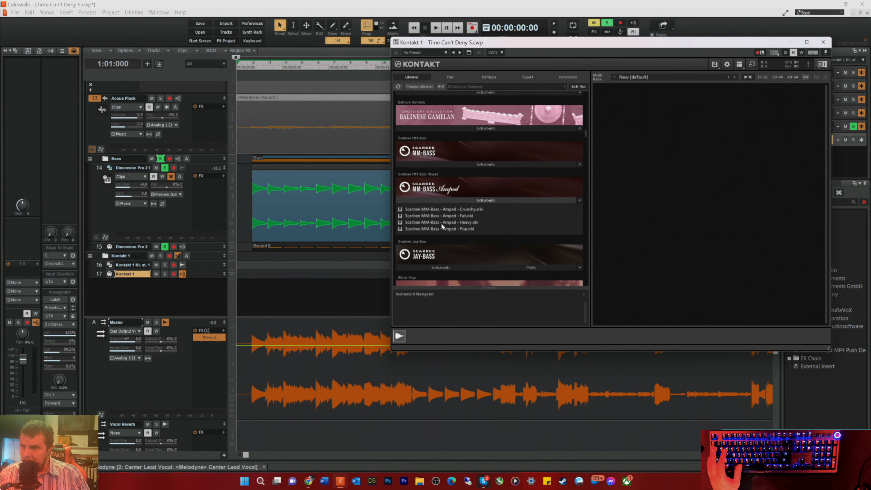
pyautogui.click(431, 216)
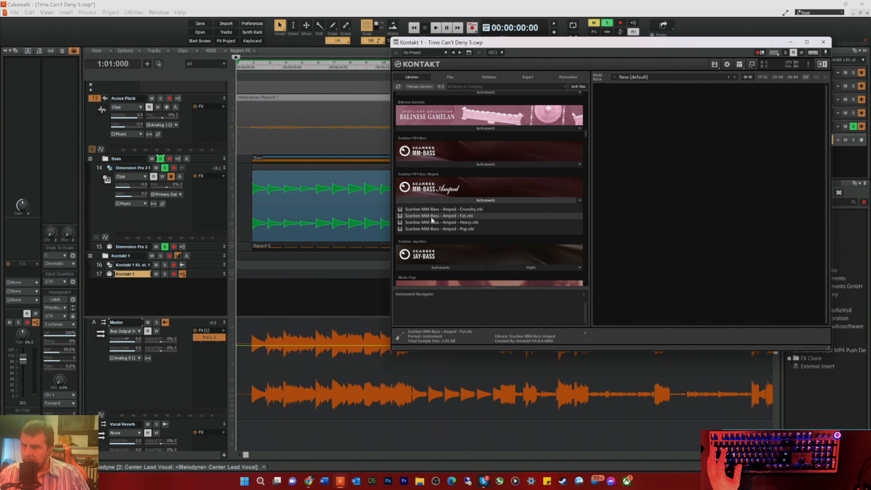
pyautogui.doubleClick(431, 216)
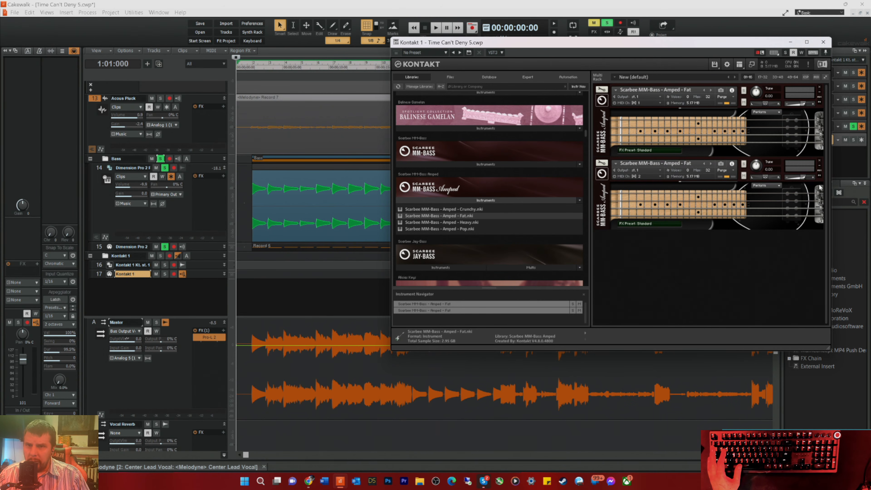
# Step: Remove both loaded bass instances, reload a single Scarbee MM-Bass - Amped - Fat, and close the Kontakt window
pyautogui.click(819, 161)
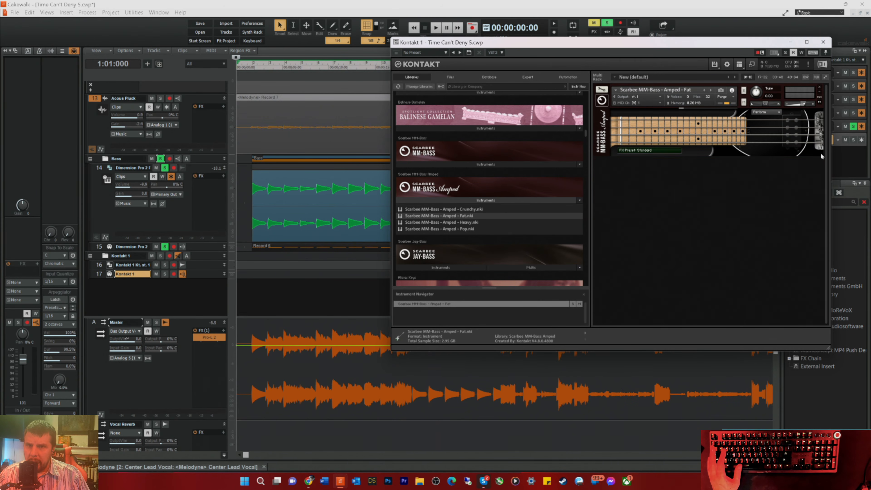
pyautogui.click(819, 88)
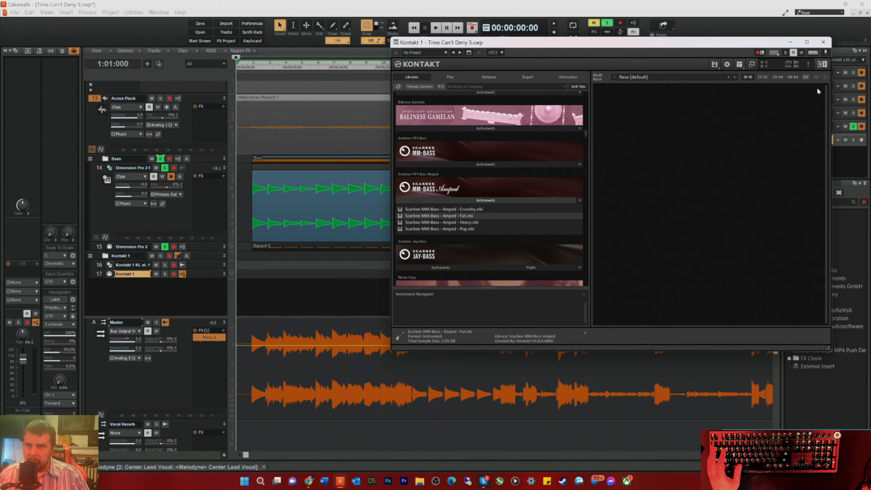
pyautogui.doubleClick(436, 215)
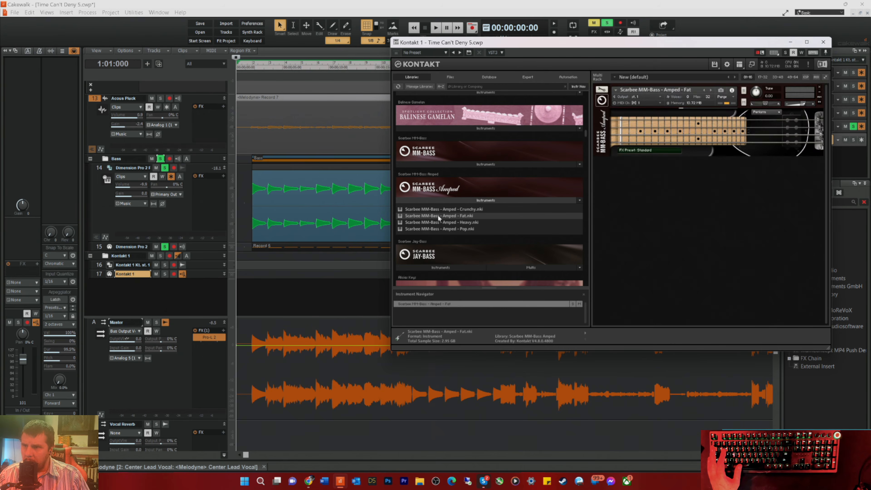
pyautogui.click(822, 42)
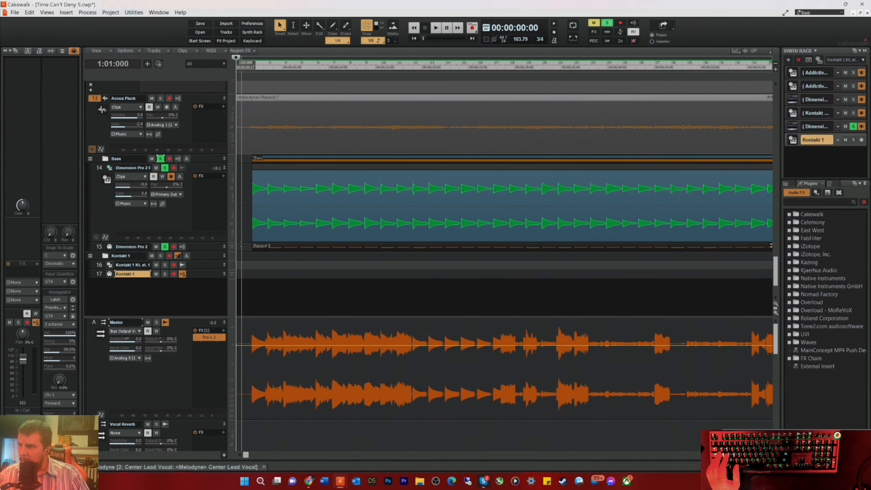
# Step: Copy the Record 6 MIDI clip from the Dimension Pro 2 MIDI track onto the Kontakt 1 MIDI track at the same time position
pyautogui.click(269, 248)
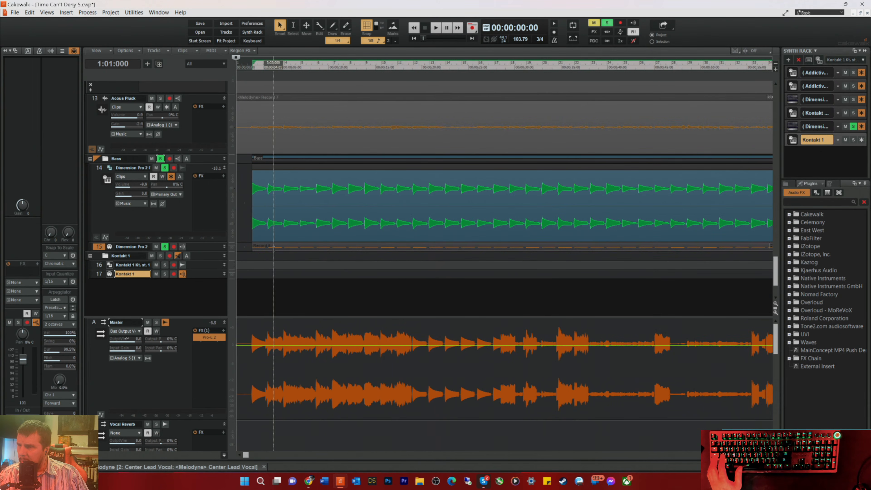
pyautogui.moveTo(277, 246); pyautogui.dragTo(275, 275)
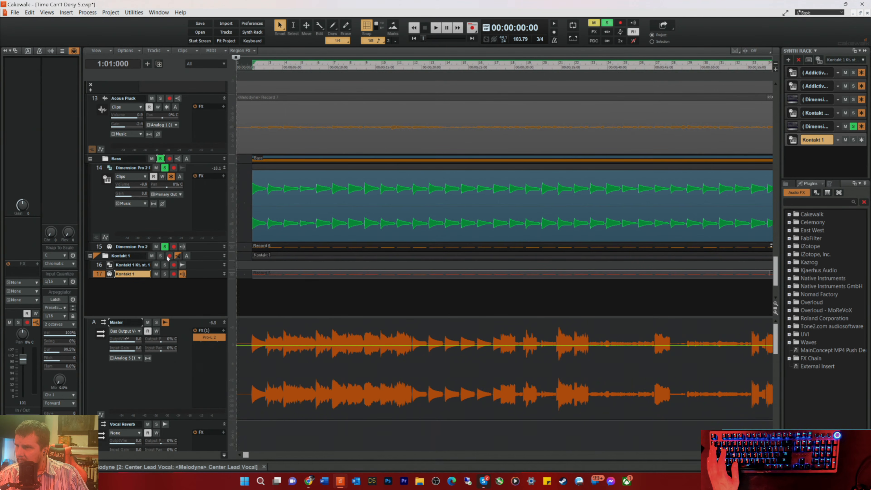
# Step: Unsolo and mute the Dimension Pro 2 bass, then solo the Kontakt 1 track and listen to its bass part
pyautogui.click(166, 248)
pyautogui.press('space')
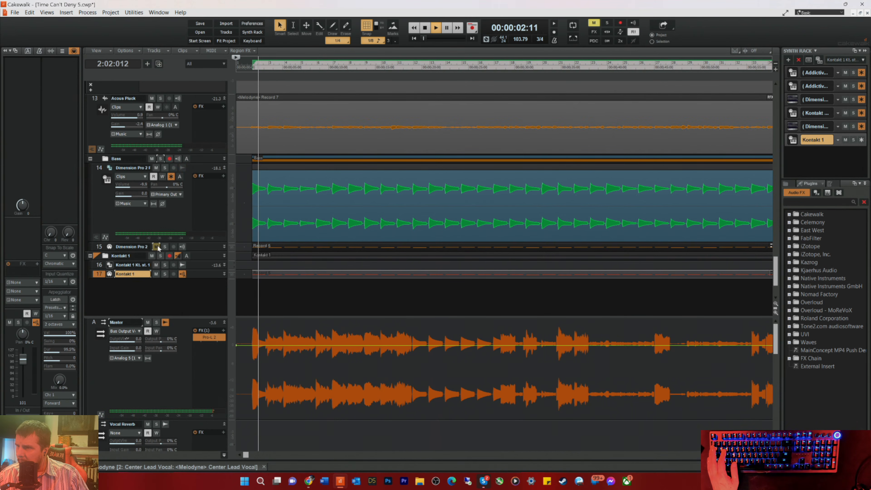
pyautogui.click(156, 246)
pyautogui.click(165, 274)
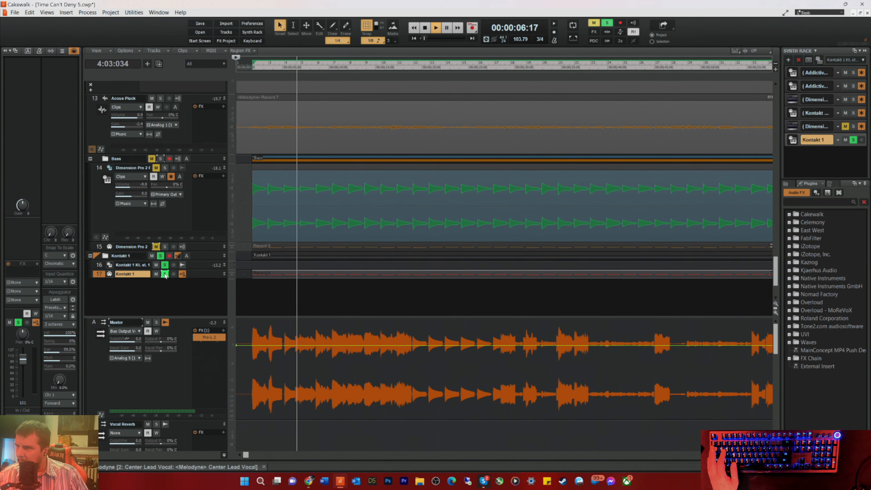
pyautogui.press('space')
# Step: Open the Kontakt 1 clip in the Piano Roll, erase the stray note, and reveal the velocity pane showing the whole part
pyautogui.doubleClick(259, 273)
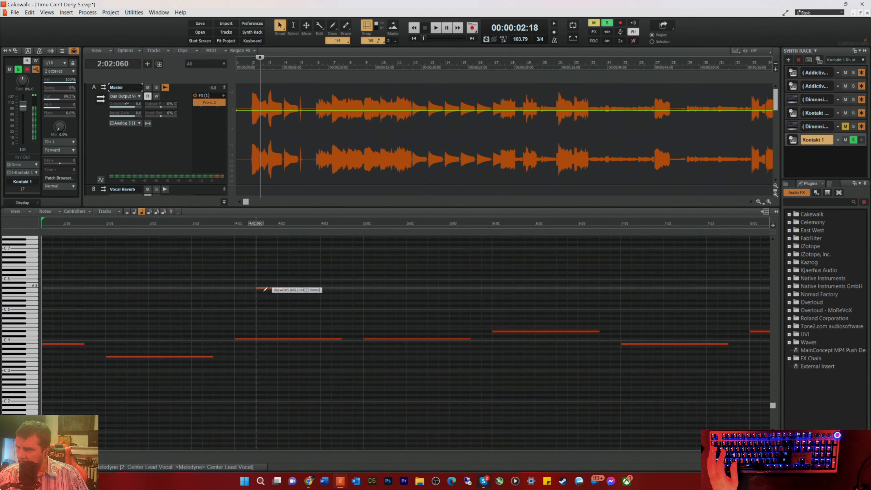
pyautogui.click(259, 400)
pyautogui.rightClick(267, 399)
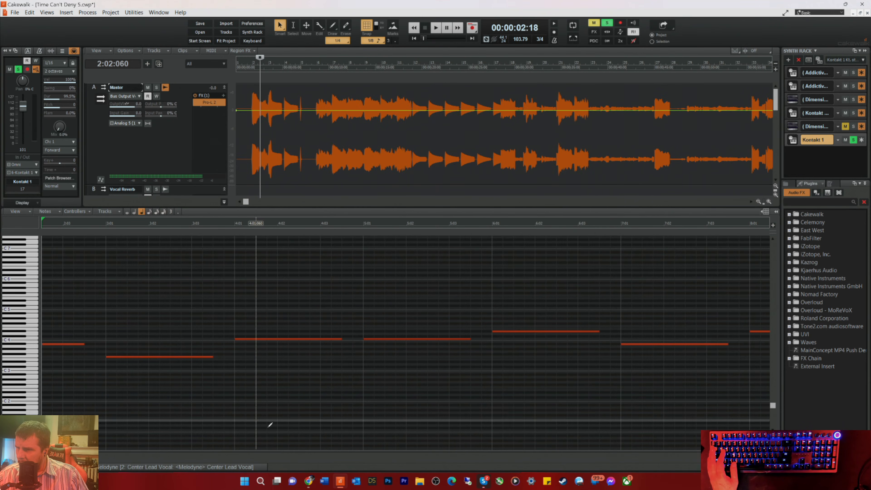
pyautogui.moveTo(266, 450); pyautogui.dragTo(282, 326)
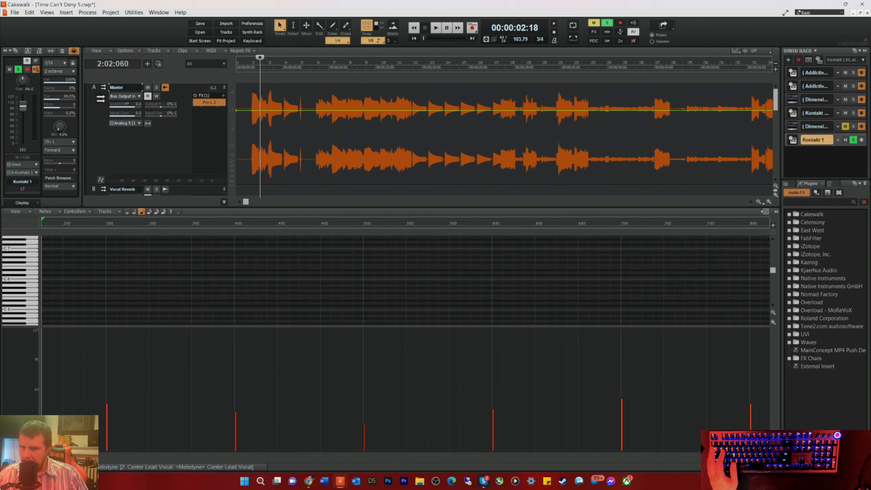
pyautogui.scroll(-15, 245, 364)
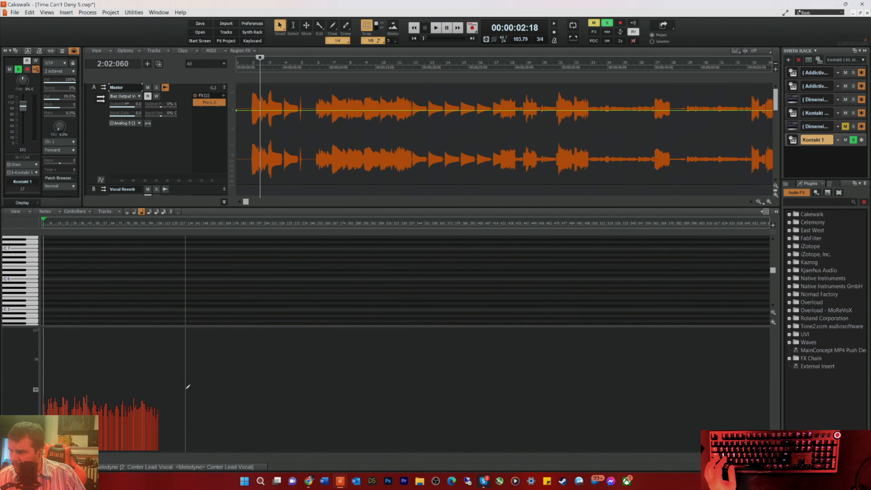
# Step: Level the velocities of all the bass notes to about 64 by drawing a flat line with the Line draw tool
pyautogui.press('t')
pyautogui.click(190, 382)
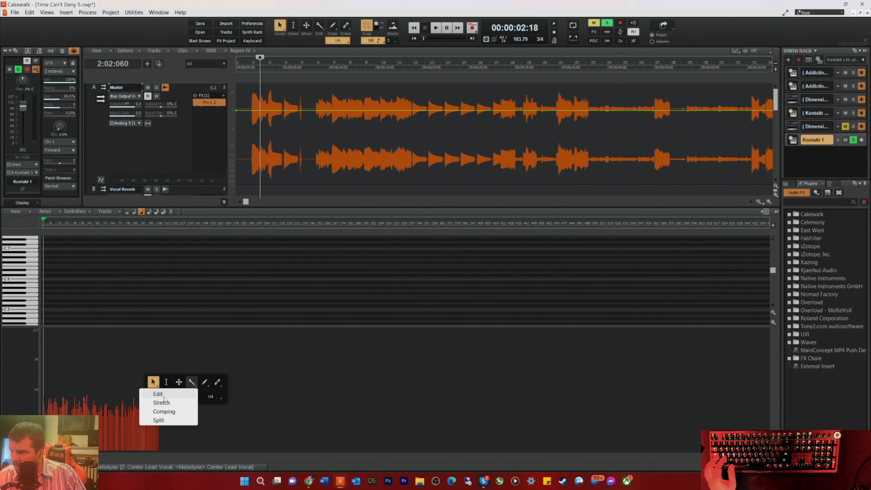
pyautogui.click(204, 382)
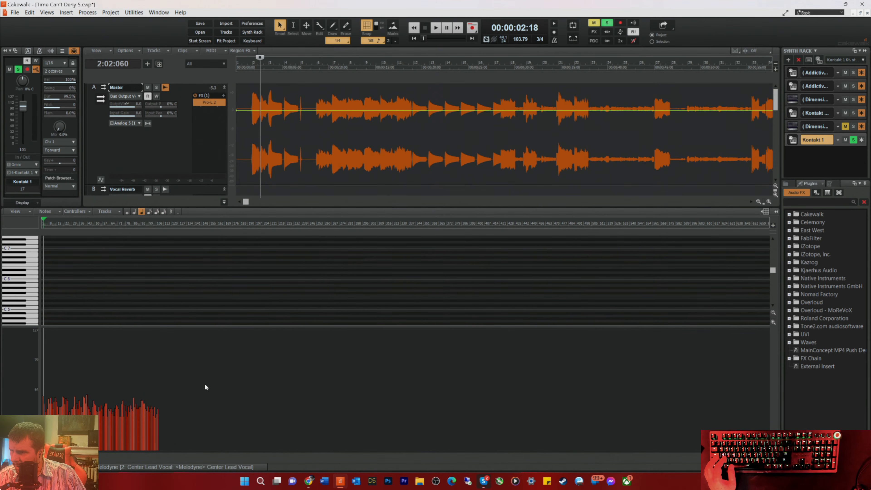
pyautogui.press('t')
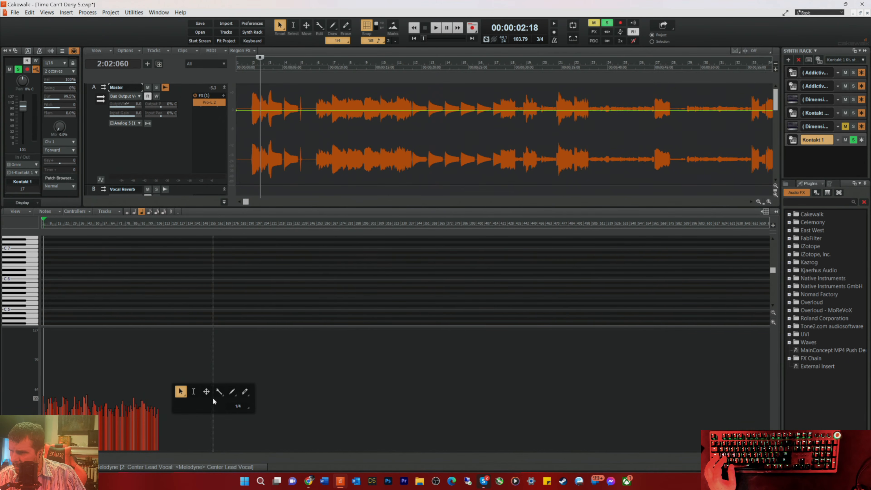
pyautogui.click(233, 391)
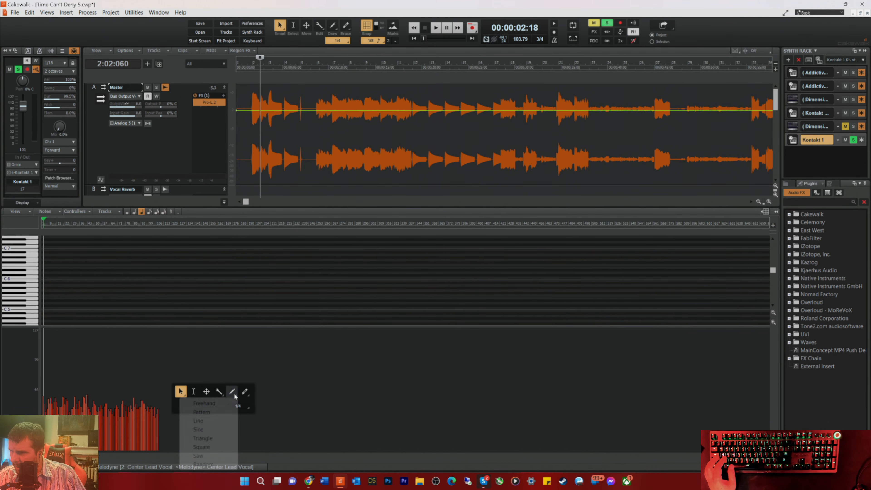
pyautogui.click(199, 420)
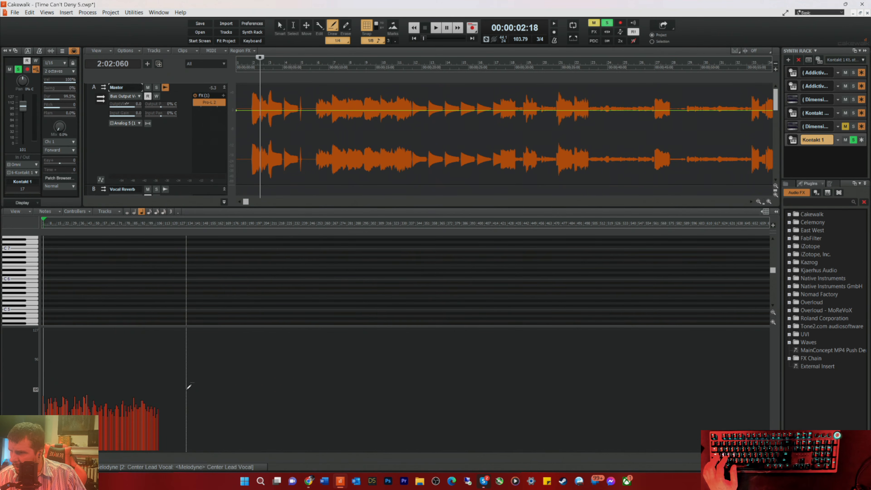
pyautogui.moveTo(188, 387); pyautogui.dragTo(12, 392)
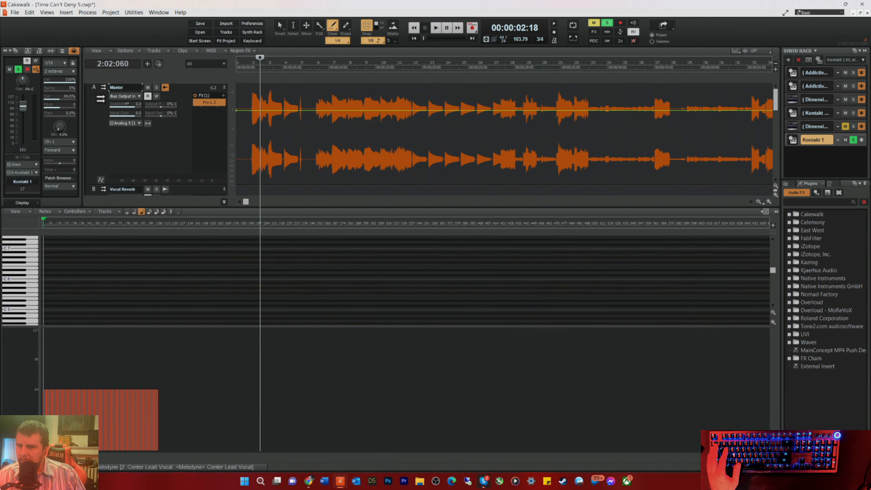
# Step: Hide the Piano Roll and play the soloed Kontakt bass from bar 2 to check the evened velocities
pyautogui.press('d')
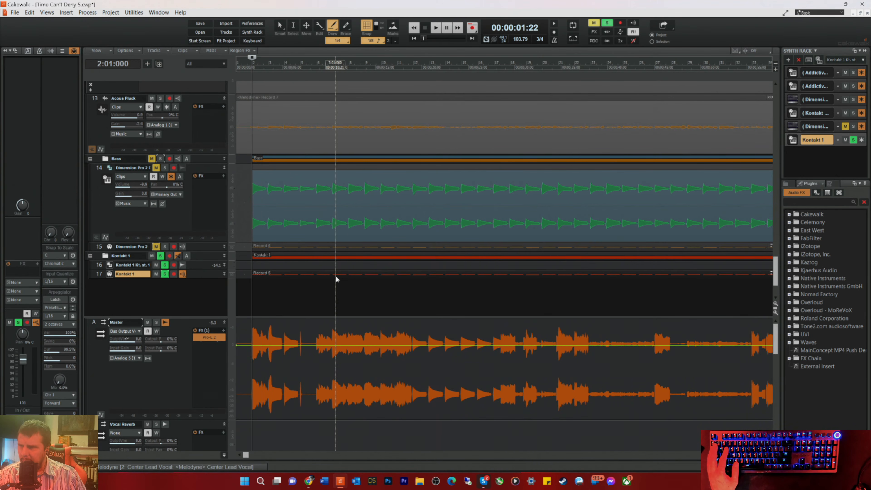
pyautogui.press('space')
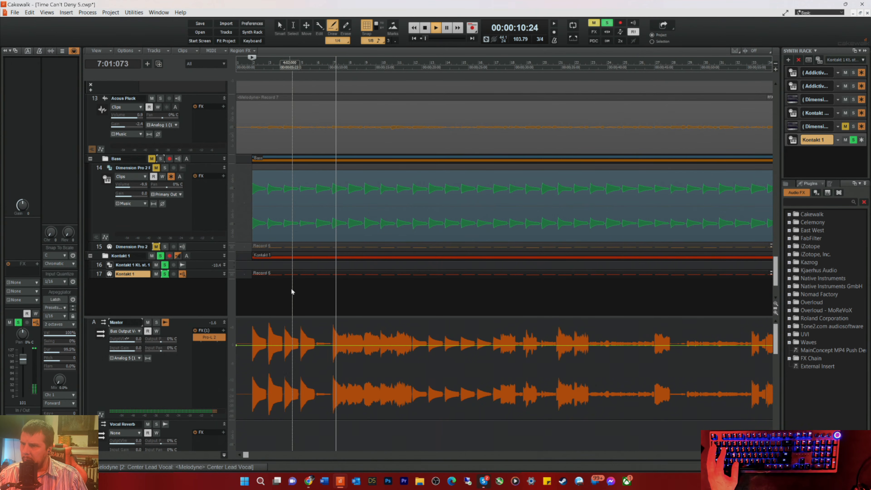
pyautogui.press('space')
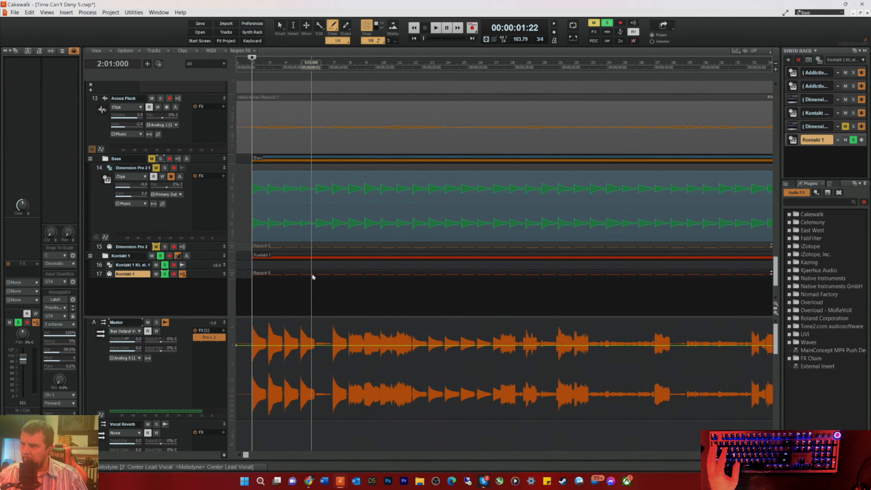
# Step: Play the Kontakt 1 part from bar 2 in the Piano Roll, examine its notes and levelled velocities up close, and hide the view
pyautogui.doubleClick(311, 274)
pyautogui.press('space')
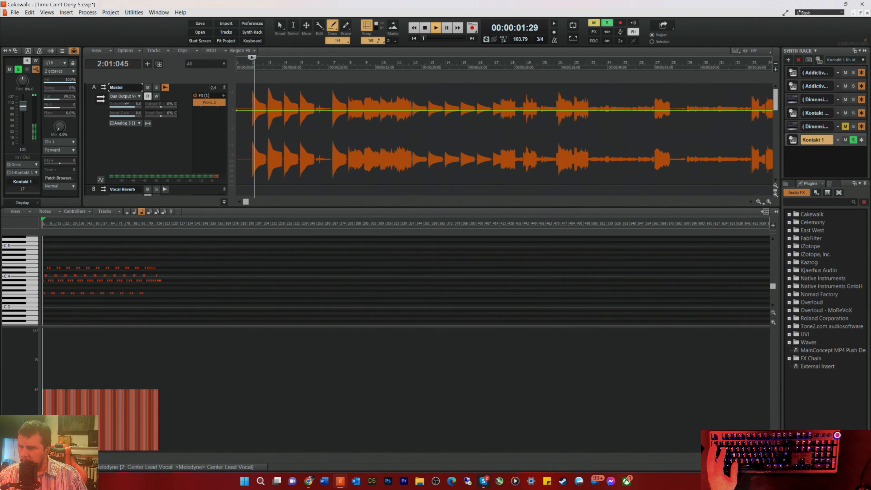
pyautogui.scroll(5, 111, 280)
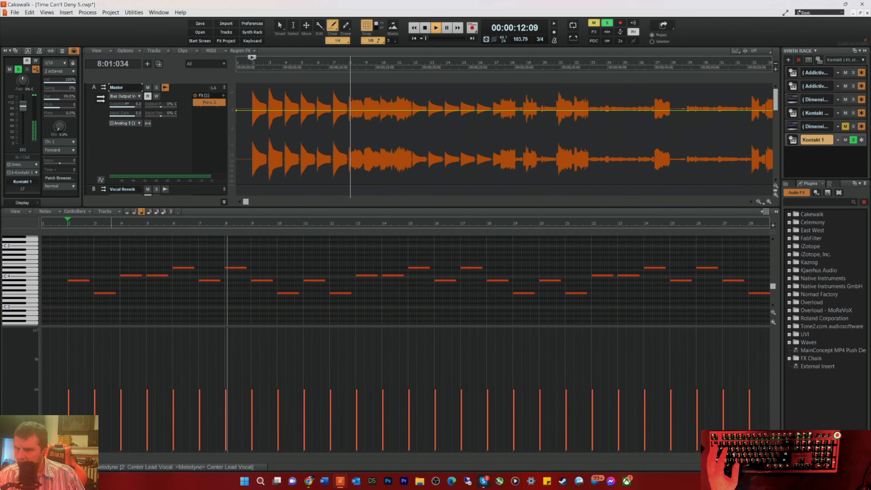
pyautogui.press('d')
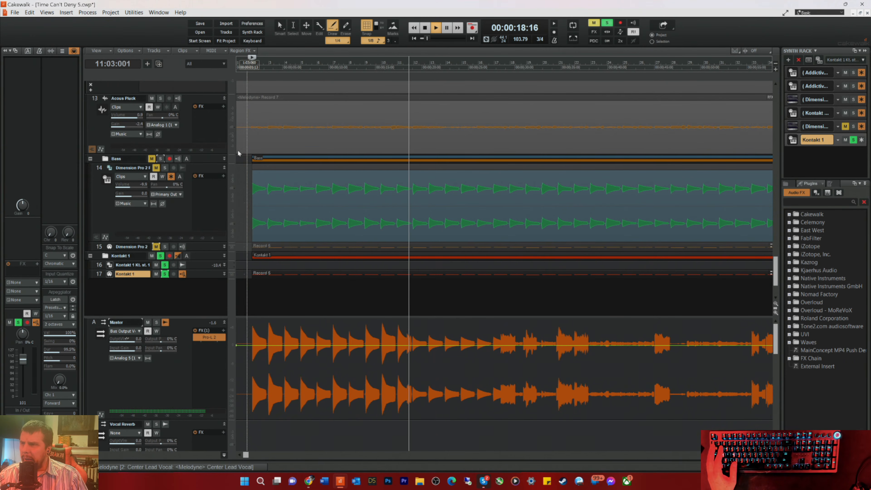
# Step: Unsolo Kontakt 1 and keep the Dimension Pro 2 bass muted to hear the new bass in the full mix
pyautogui.click(151, 158)
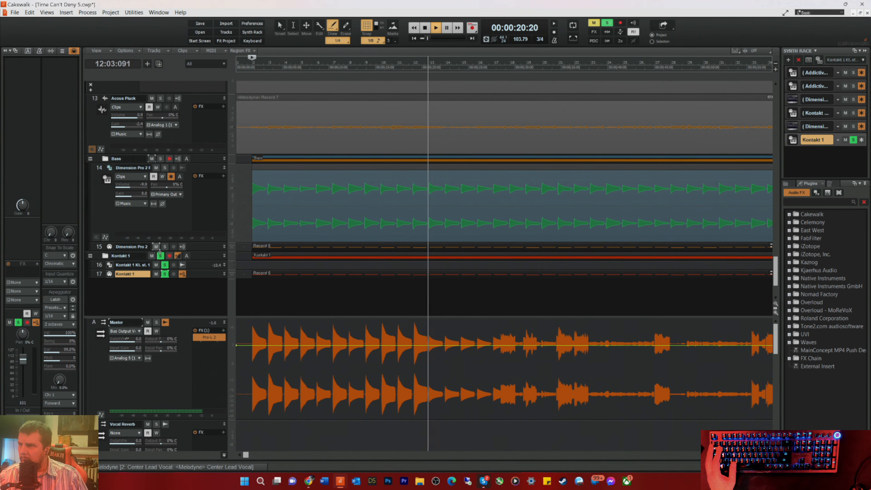
pyautogui.click(160, 256)
pyautogui.click(155, 246)
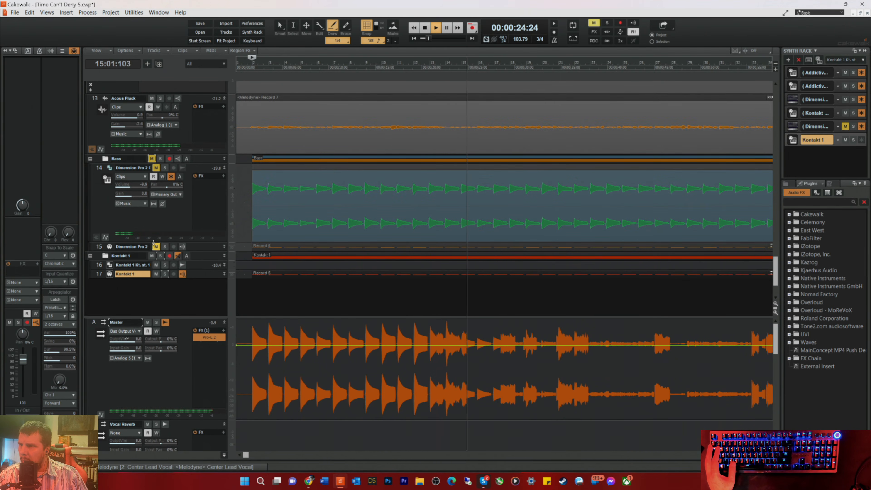
# Step: Unmute and solo the Dimension Pro 2 bass, and raise its track volume slightly during playback to match the Kontakt bass
pyautogui.click(156, 168)
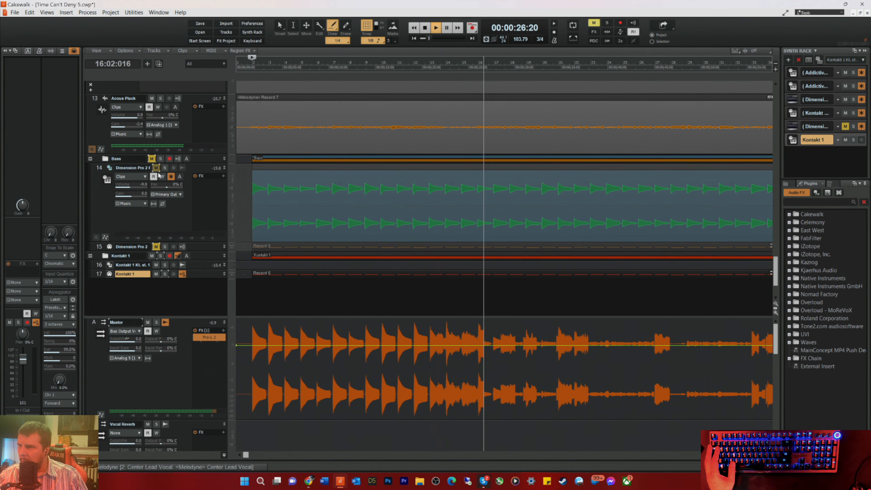
pyautogui.click(165, 167)
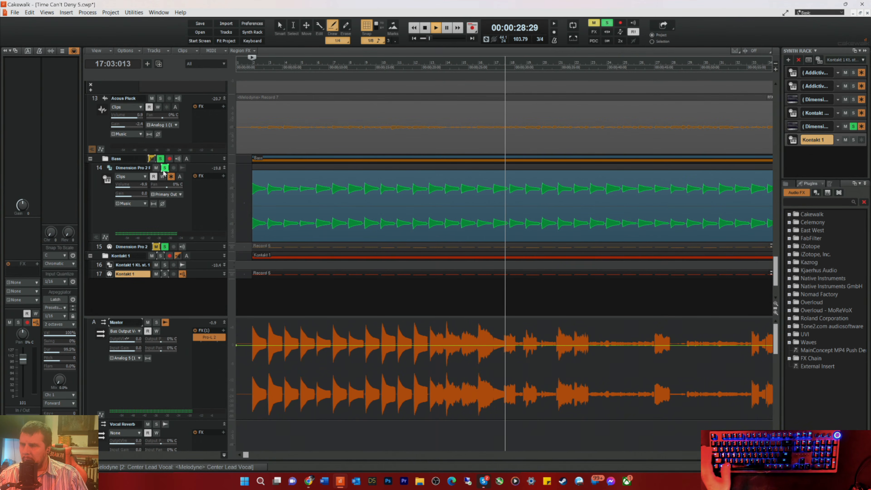
pyautogui.moveTo(138, 186); pyautogui.dragTo(142, 185)
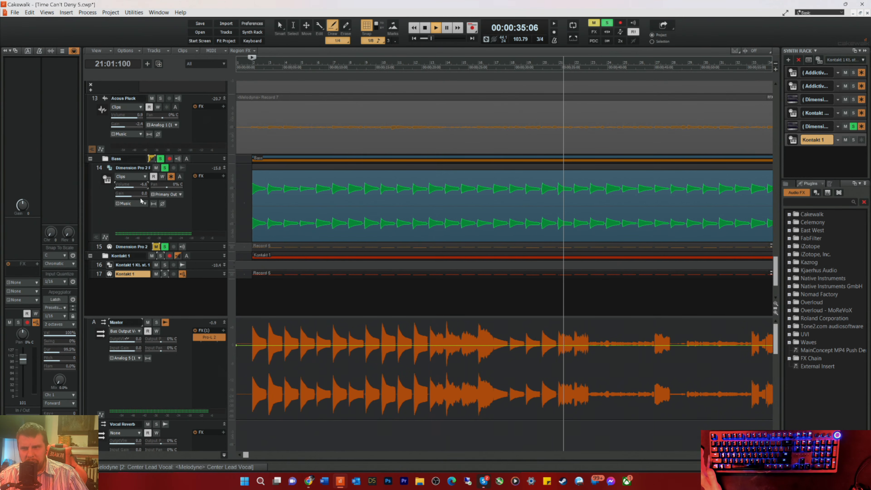
# Step: Switch the solo from Dimension Pro 2 back to the Kontakt 1 folder, compare the two basses, and stop playback
pyautogui.click(160, 255)
pyautogui.click(164, 247)
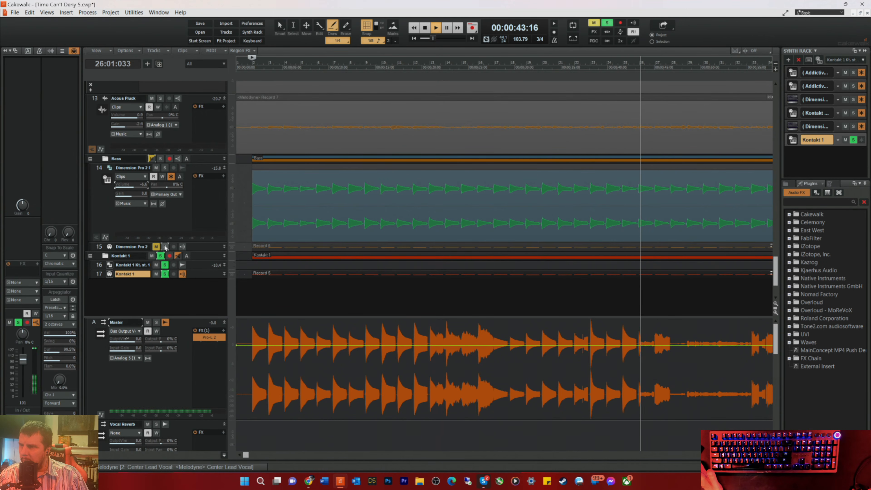
pyautogui.press('space')
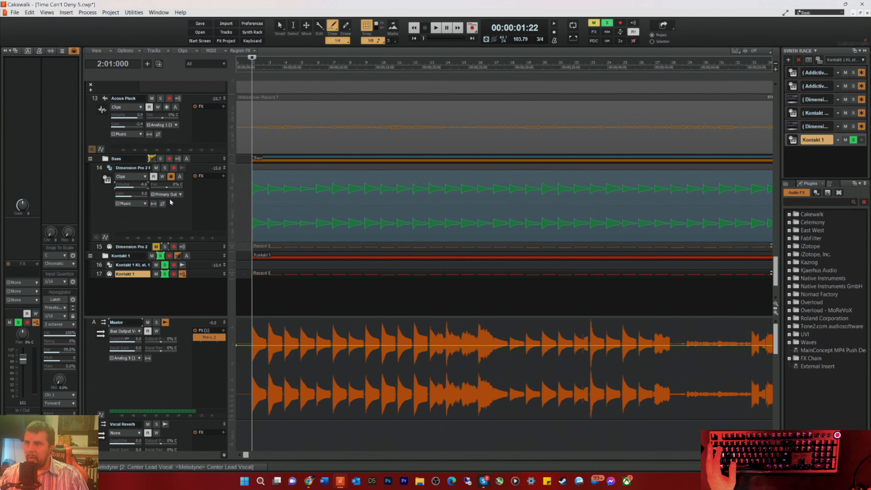
# Step: Mute the Dimension Pro 2 bass and play the full mix from bar 2 with Kontakt 1 unsoloed
pyautogui.click(156, 246)
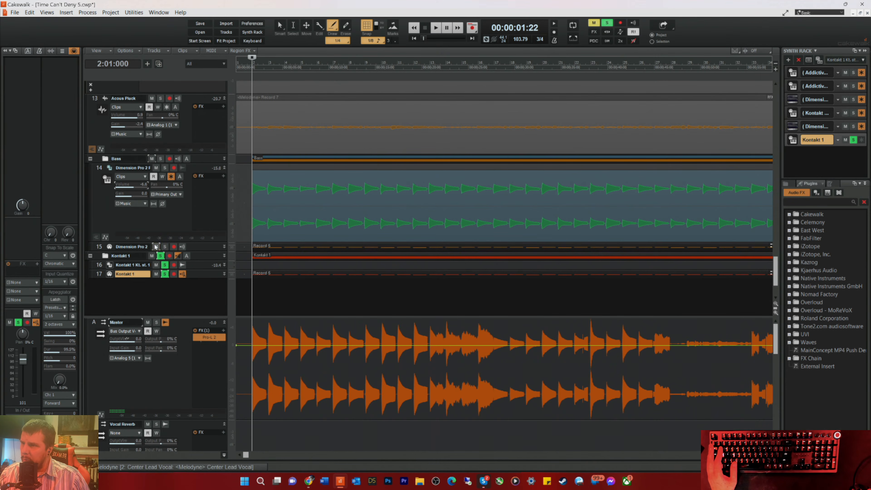
pyautogui.click(155, 246)
pyautogui.press('space')
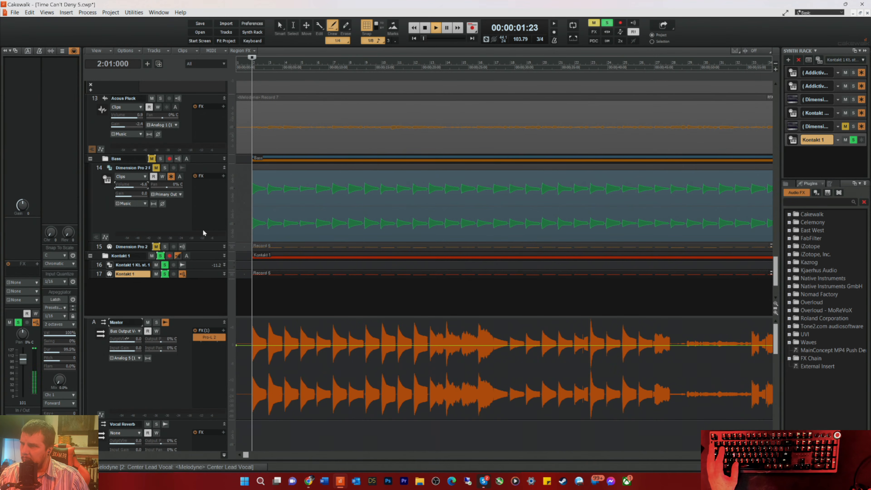
pyautogui.click(160, 256)
# Step: Enlarge the Kontakt 1 audio output track, lower its volume to about -3.5 dB while listening, and stop playback
pyautogui.moveTo(195, 271); pyautogui.dragTo(178, 313)
pyautogui.moveTo(138, 284); pyautogui.dragTo(133, 284)
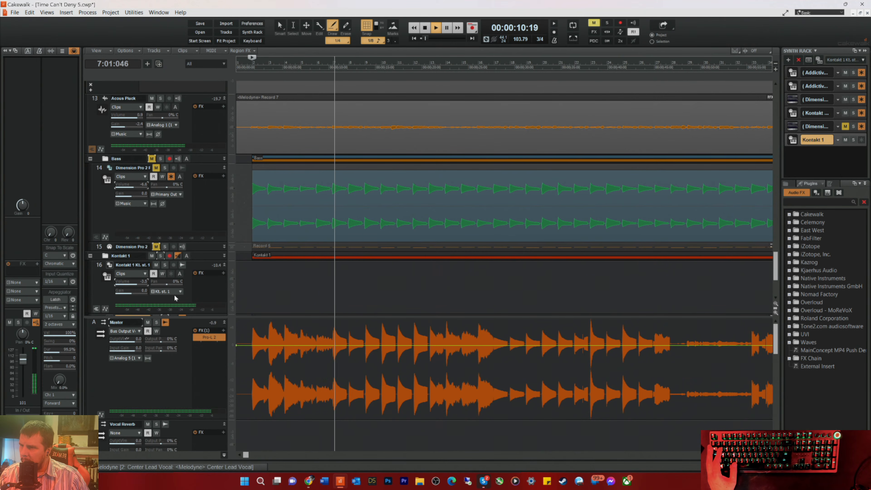
pyautogui.click(187, 299)
pyautogui.press('space')
# Step: Enable the QuadCurve Equalizer on the Kontakt 1 audio track and apply a high-pass filter at 55 Hz
pyautogui.click(67, 184)
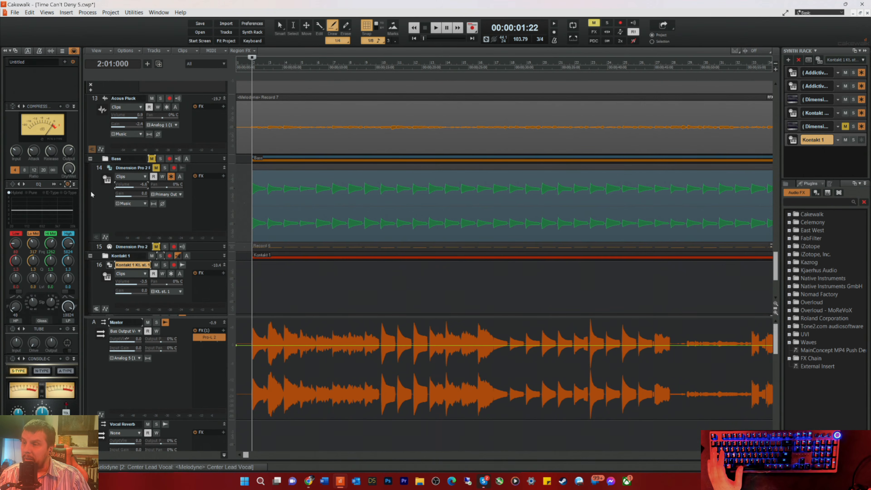
pyautogui.click(54, 184)
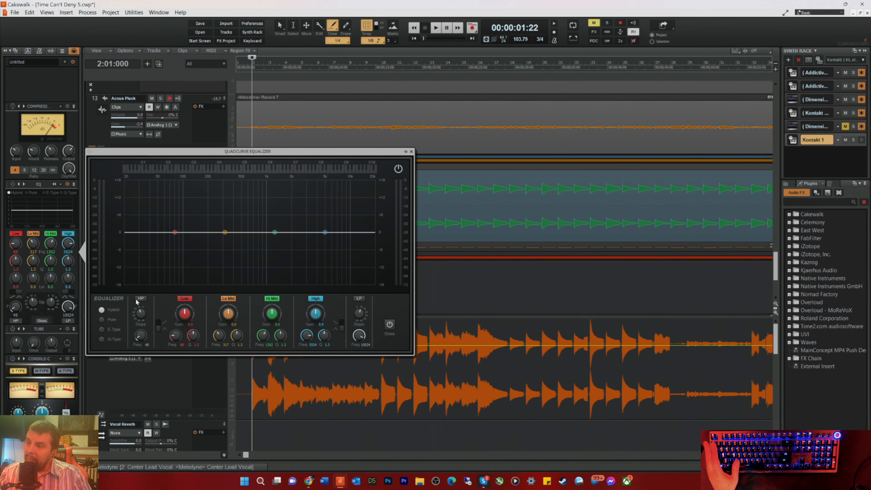
pyautogui.moveTo(137, 339); pyautogui.dragTo(137, 333)
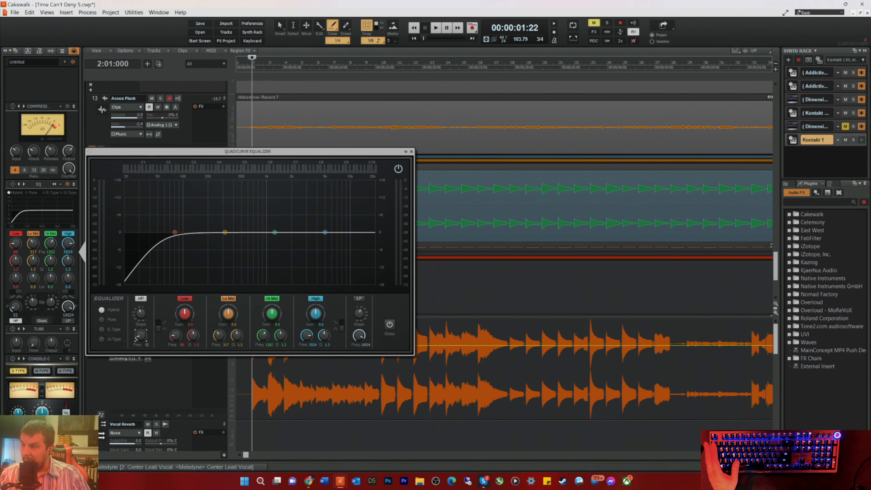
pyautogui.click(411, 153)
# Step: Delete the old Bass track folder together with the Dimension Pro 2 tracks inside it
pyautogui.scroll(-5, 185, 252)
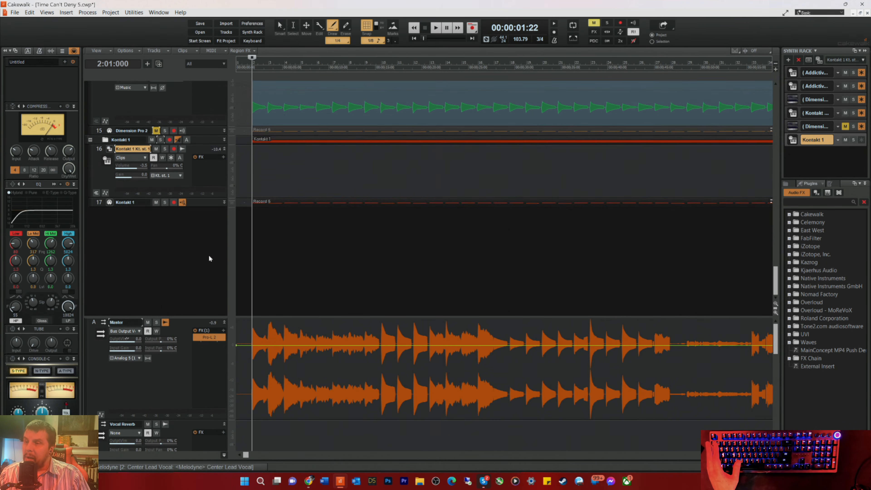
pyautogui.scroll(2, 208, 262)
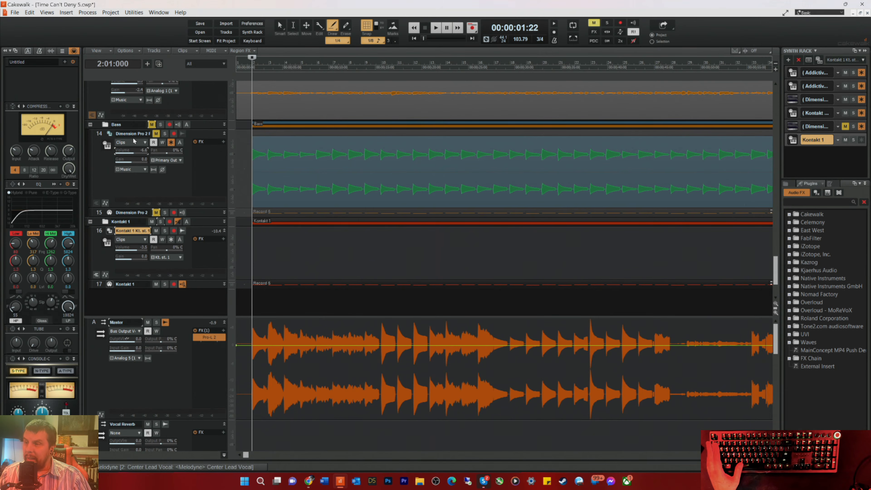
pyautogui.click(98, 125)
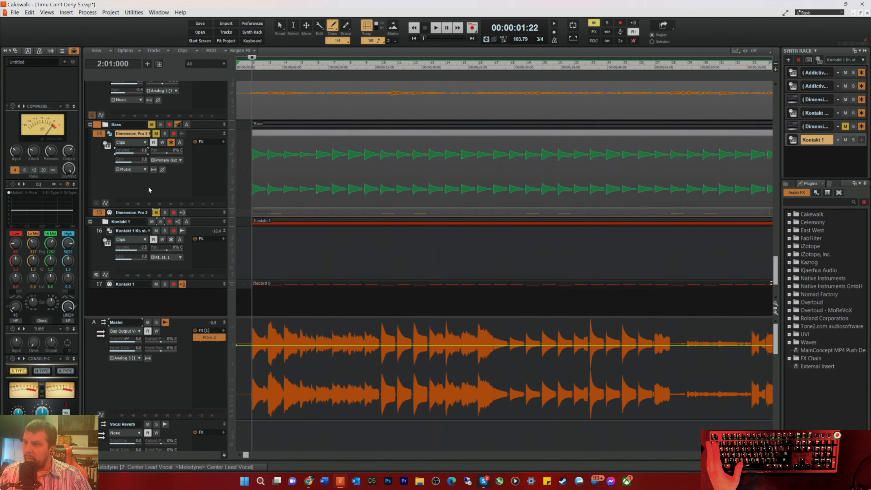
pyautogui.rightClick(175, 178)
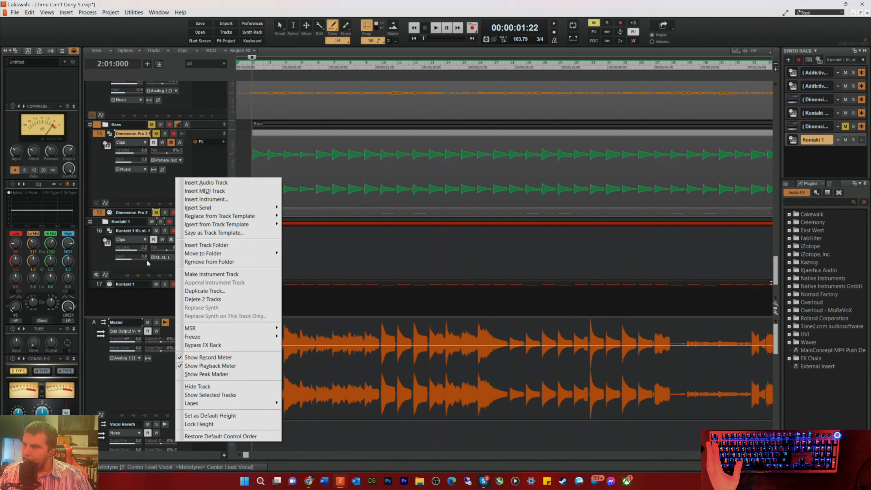
pyautogui.click(120, 198)
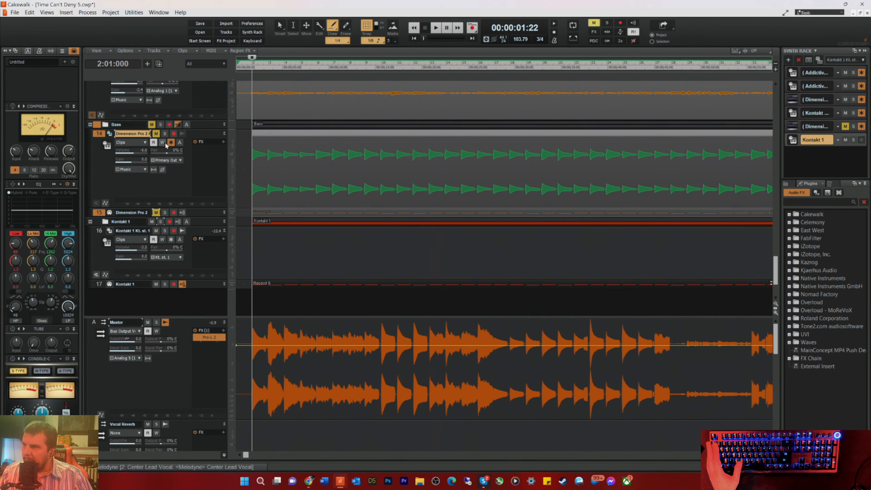
pyautogui.rightClick(196, 124)
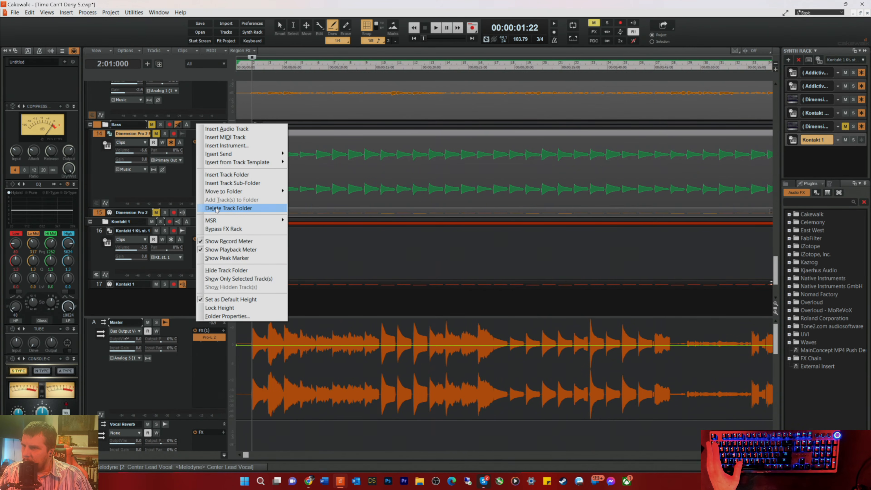
pyautogui.click(216, 208)
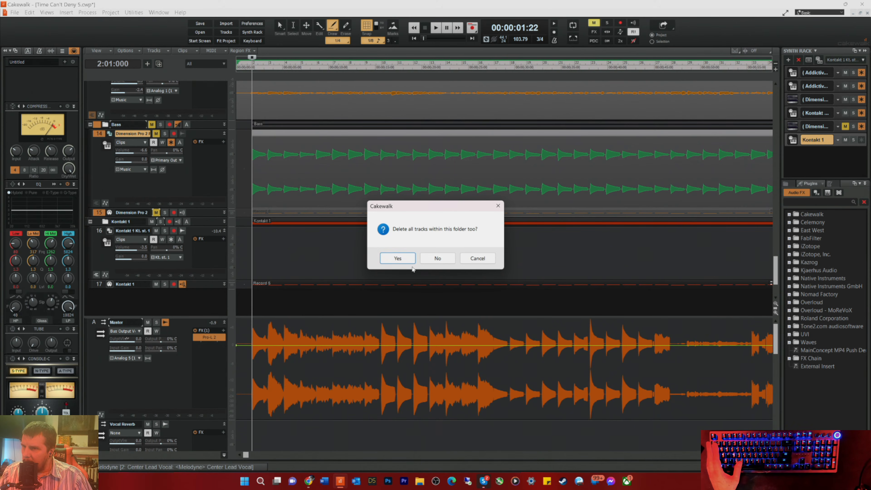
pyautogui.click(403, 260)
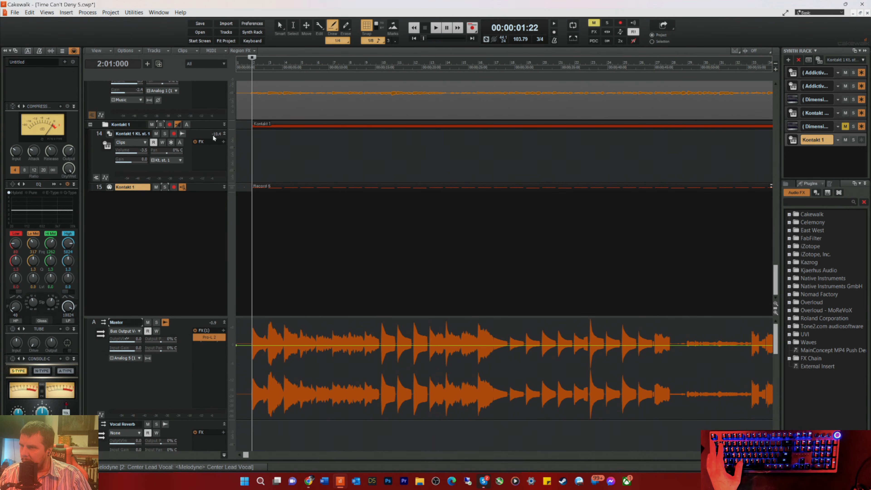
# Step: Play the mix from bar 2 and rename the Kontakt 1 folder as Bass
pyautogui.click(186, 172)
pyautogui.press('space')
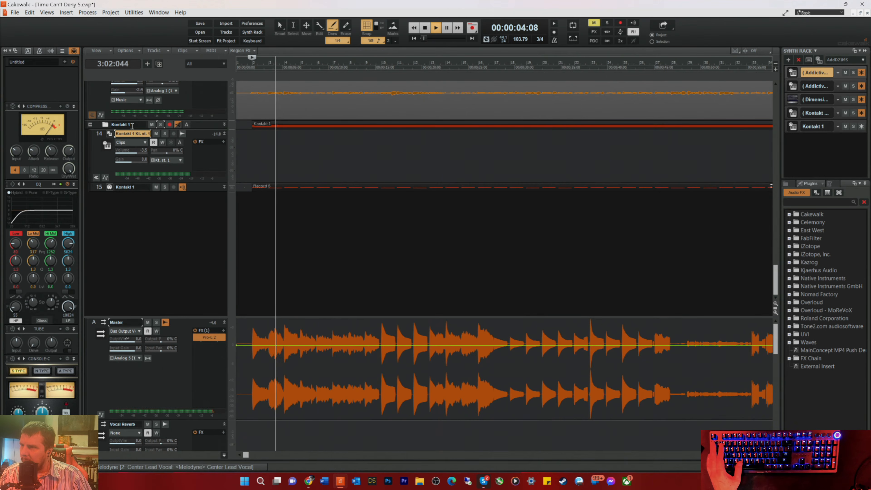
pyautogui.doubleClick(133, 124)
pyautogui.write('Bass')
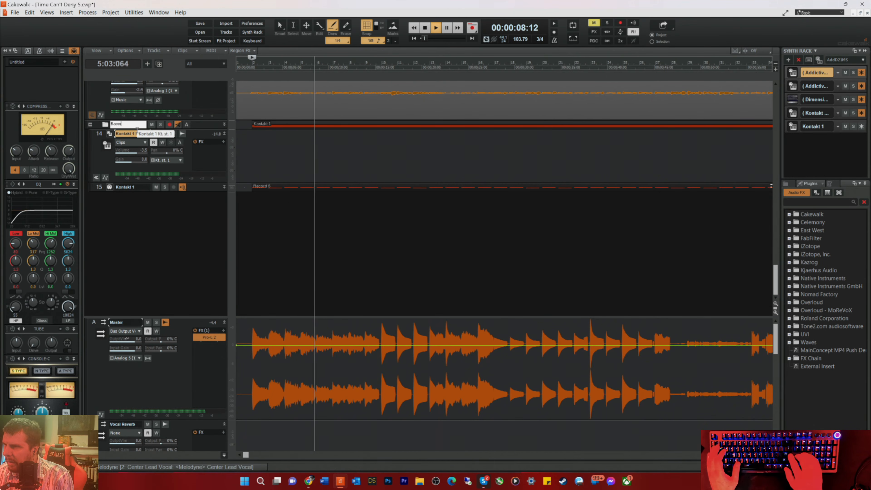
pyautogui.press('Return')
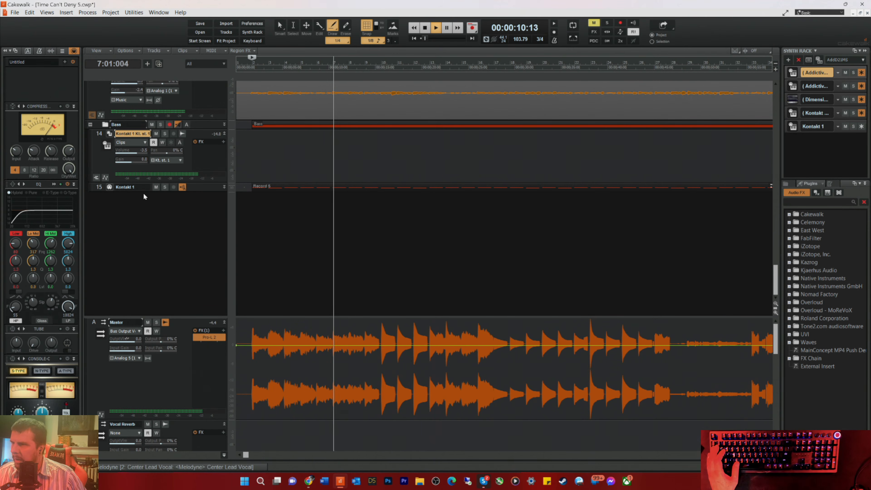
pyautogui.press('space')
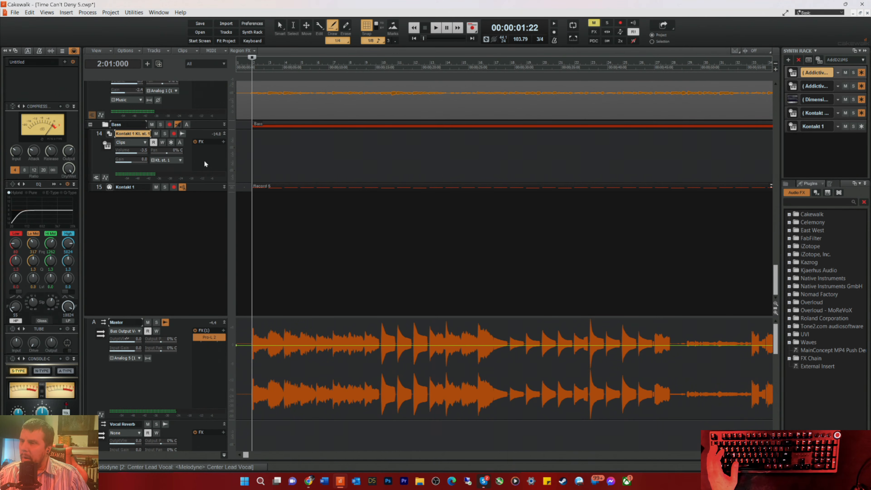
# Step: Select the muted Acous L track and shrink its T1 to T3 take lanes to minimum height
pyautogui.scroll(10, 274, 243)
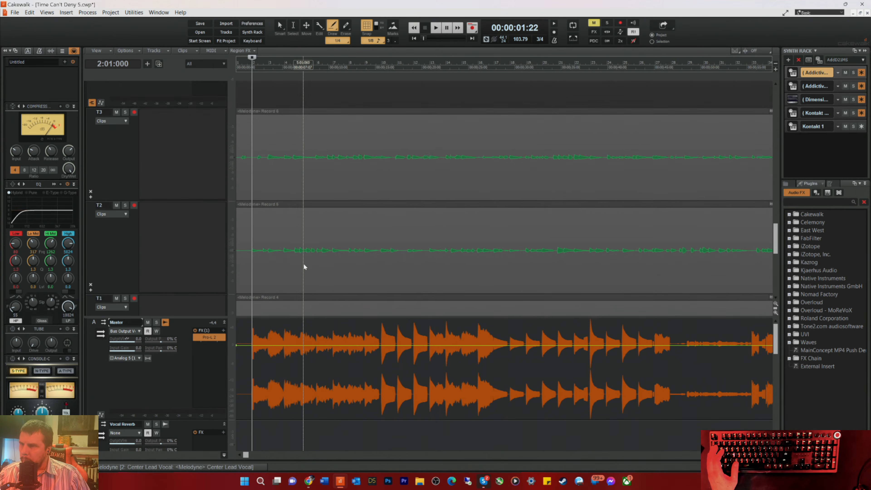
pyautogui.scroll(8, 300, 240)
pyautogui.scroll(-3, 292, 219)
pyautogui.scroll(3, 289, 225)
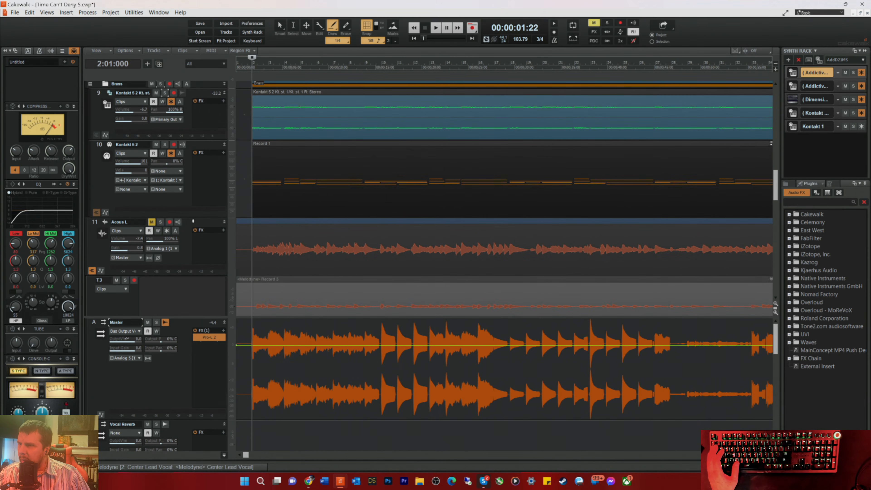
pyautogui.click(94, 223)
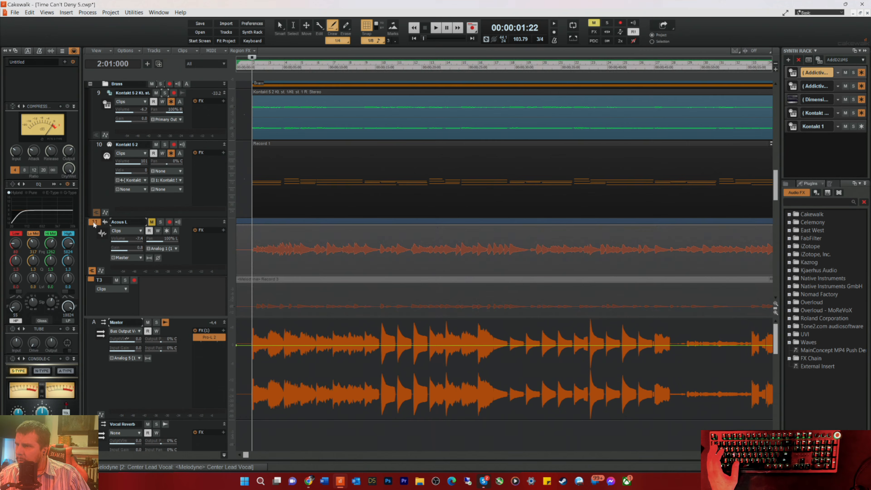
pyautogui.scroll(-5, 188, 238)
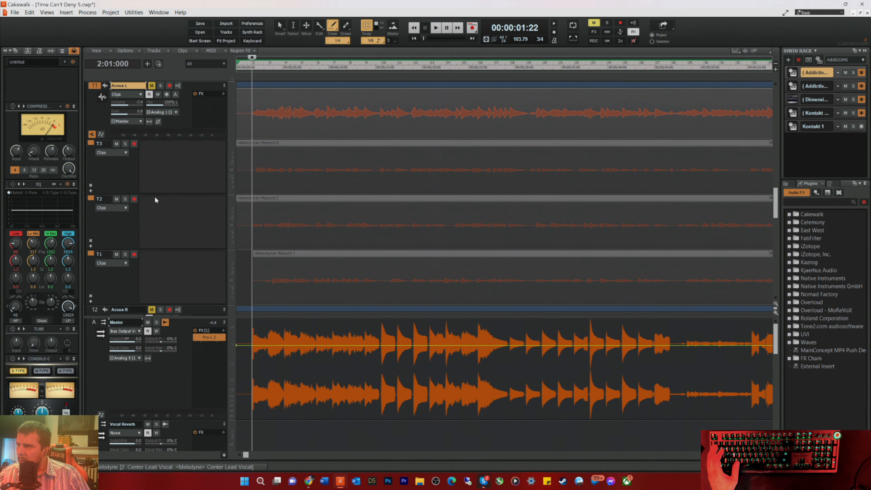
pyautogui.moveTo(161, 194); pyautogui.dragTo(163, 149)
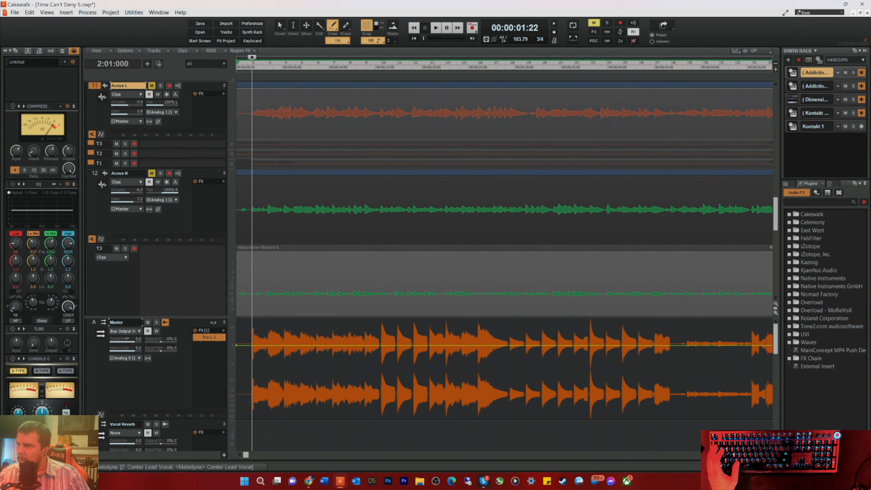
# Step: Delete the muted Acous L track
pyautogui.scroll(2, 175, 194)
pyautogui.scroll(1, 185, 176)
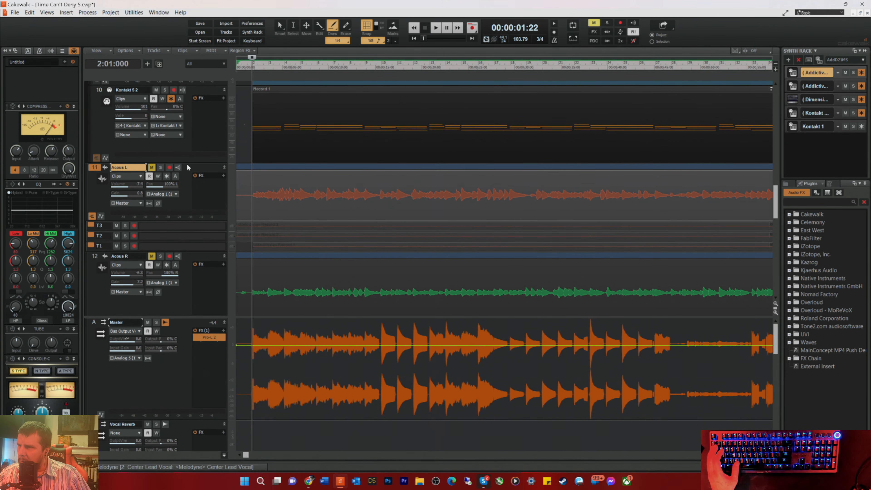
pyautogui.rightClick(187, 166)
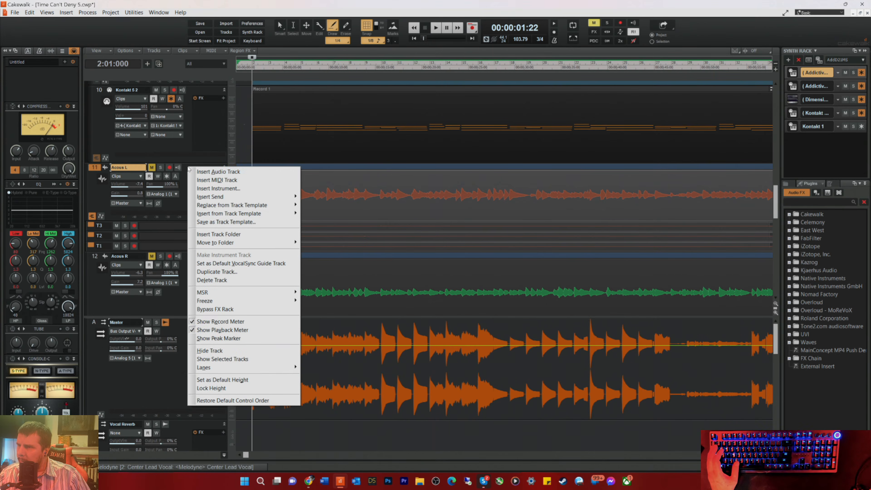
pyautogui.click(219, 282)
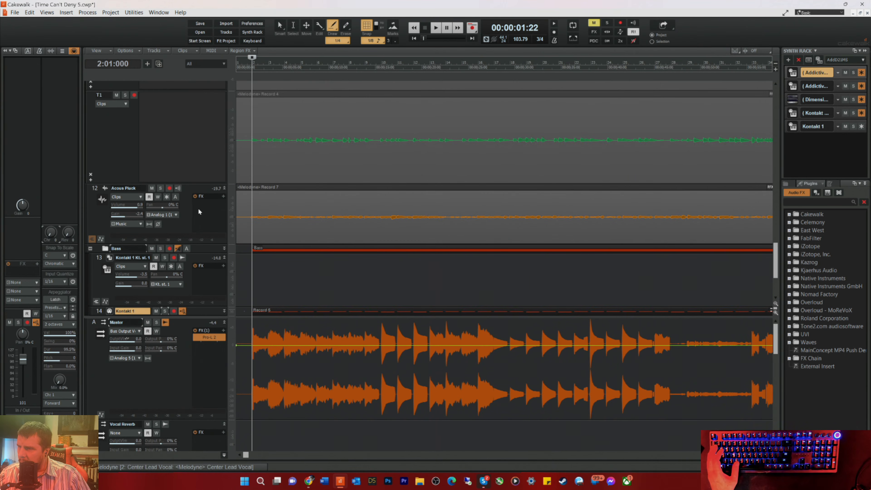
# Step: Delete the muted Acous R track
pyautogui.scroll(5, 166, 132)
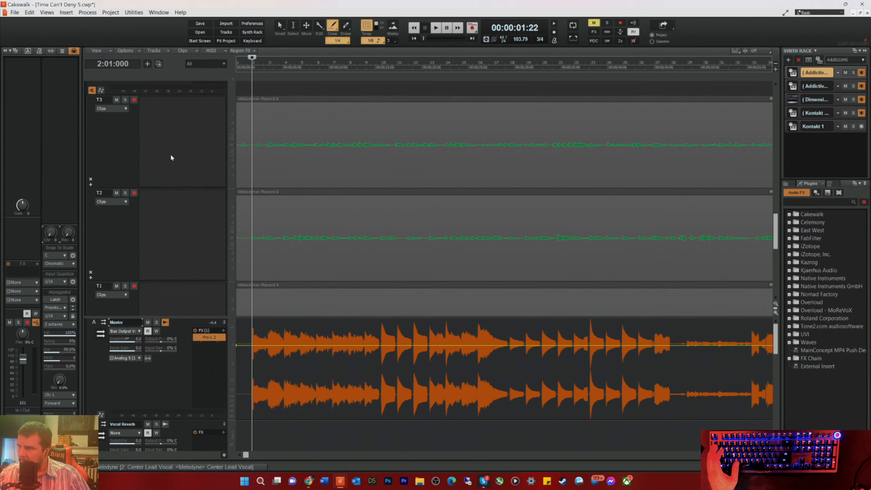
pyautogui.scroll(3, 175, 162)
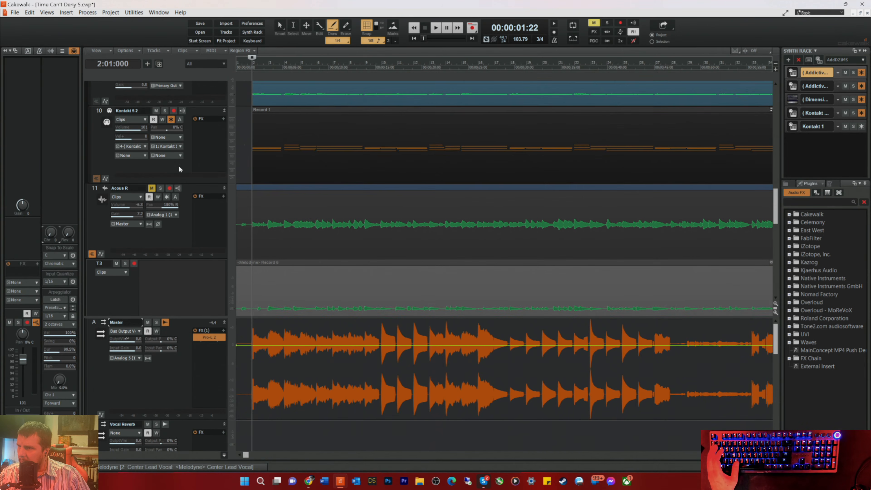
pyautogui.rightClick(193, 189)
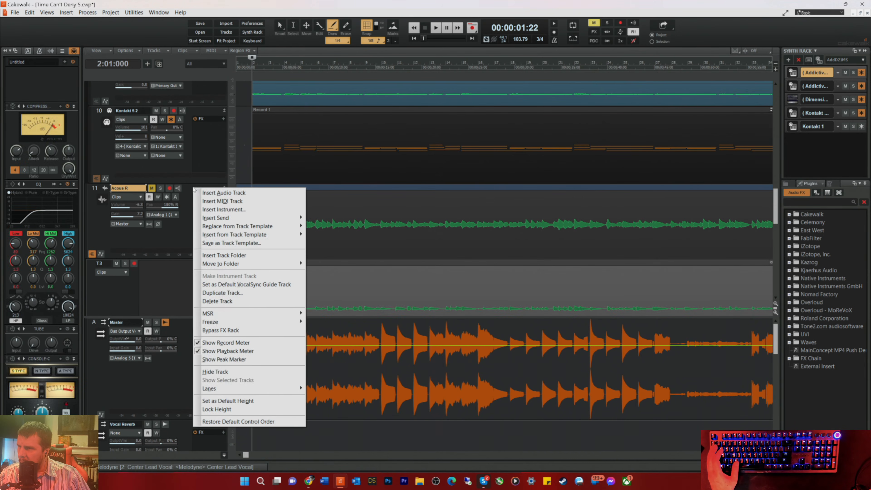
pyautogui.click(221, 302)
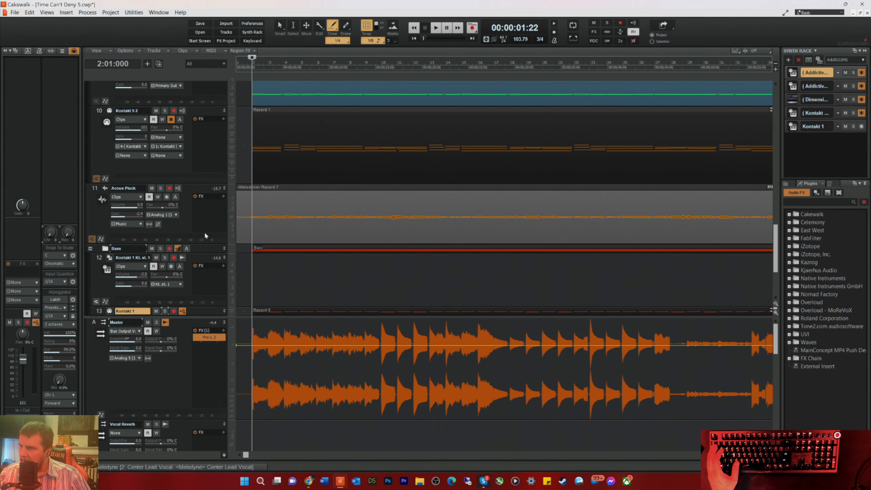
# Step: Play the mix, solo the Kontakt 5 2 audio track in the Brass folder and raise its volume
pyautogui.press('space')
pyautogui.scroll(3, 261, 206)
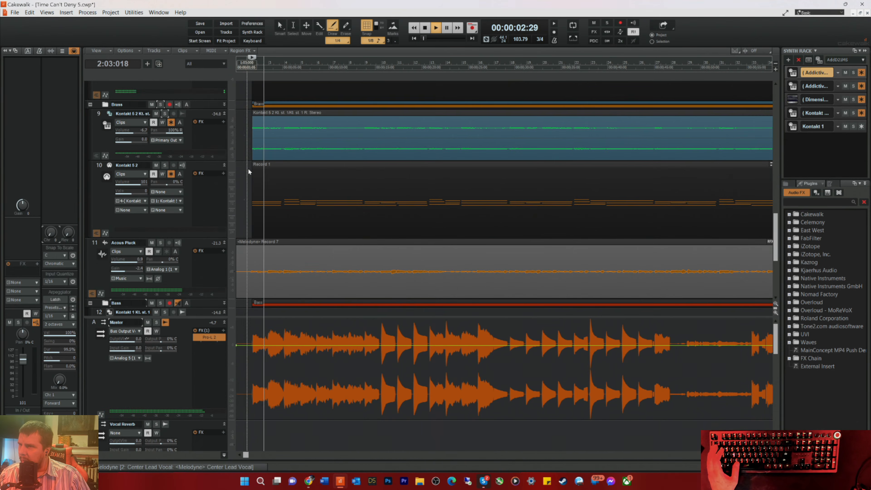
pyautogui.press('space')
pyautogui.scroll(3, 207, 158)
pyautogui.press('space')
pyautogui.click(165, 195)
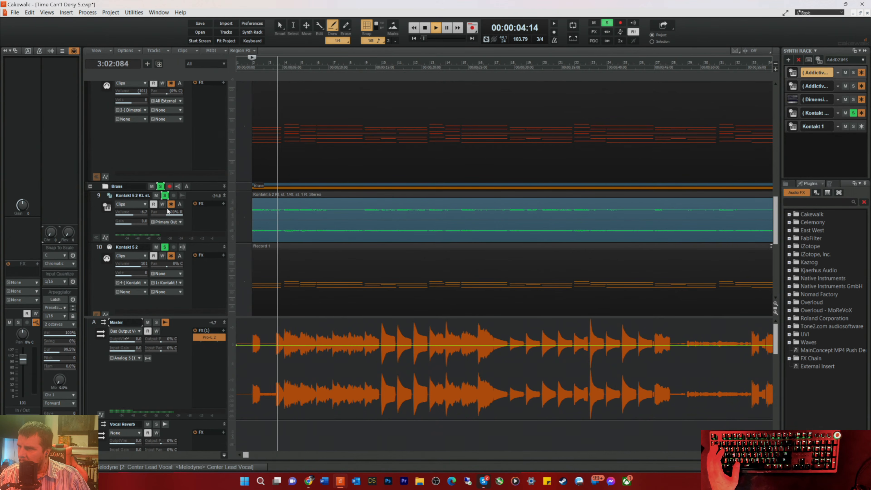
pyautogui.moveTo(135, 212); pyautogui.dragTo(141, 213)
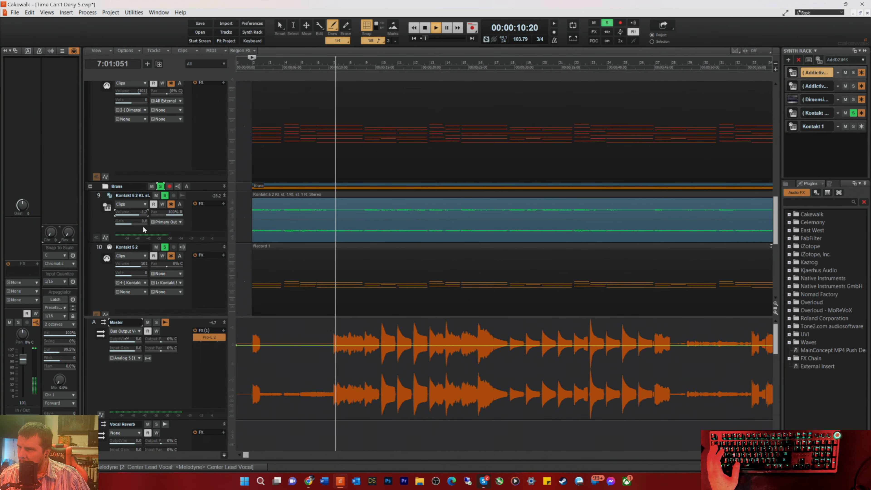
# Step: Enlarge the Kontakt 5 2 audio track strip and the track area, and reset that track's pan to centre
pyautogui.moveTo(196, 244); pyautogui.dragTo(195, 265)
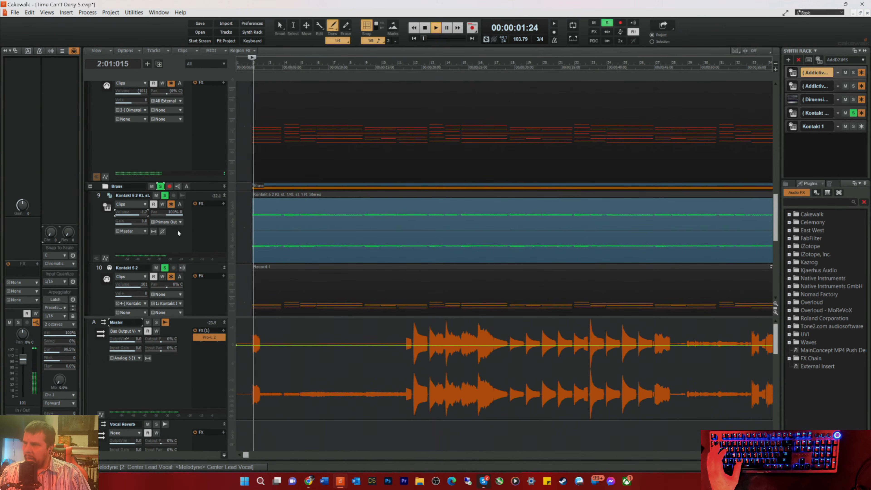
pyautogui.click(176, 235)
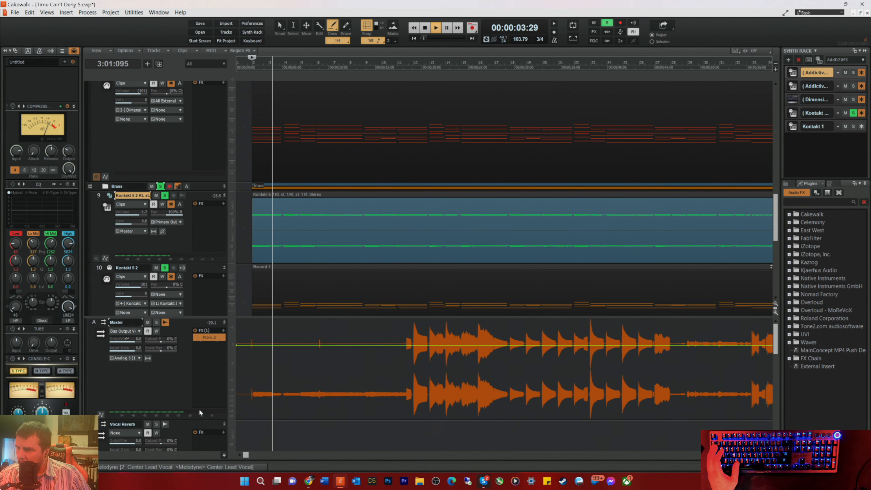
pyautogui.moveTo(192, 316); pyautogui.dragTo(192, 355)
pyautogui.doubleClick(167, 212)
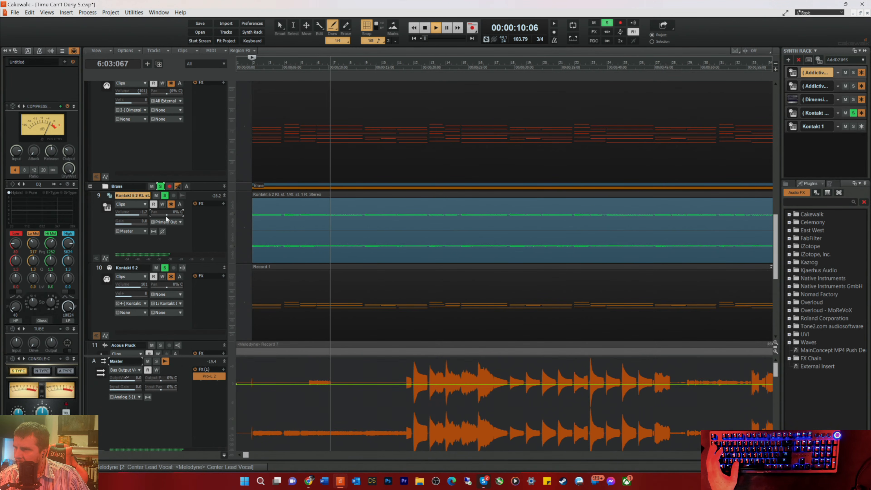
# Step: Restart playback and unfreeze the Kontakt 5 2 synth track in the Brass folder
pyautogui.press('space')
pyautogui.press('space')
pyautogui.click(171, 205)
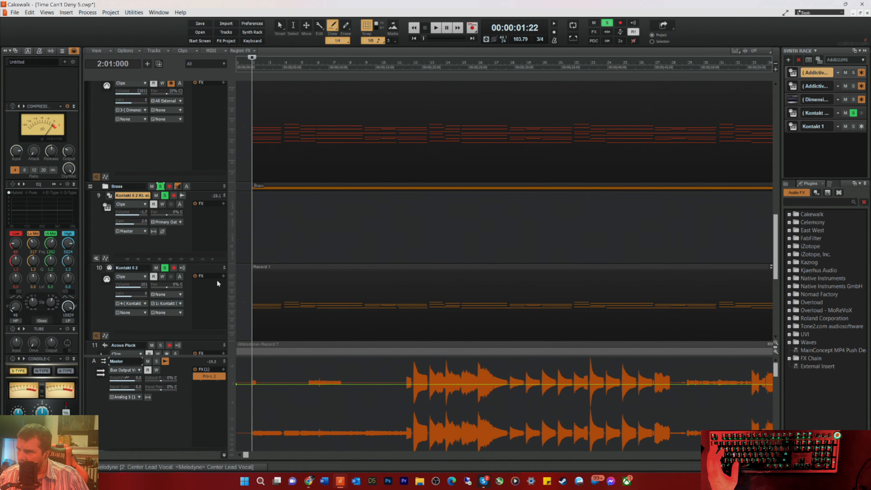
# Step: Unsolo the Kontakt 5 2 audio track and play the full mix briefly
pyautogui.scroll(-1, 212, 276)
pyautogui.scroll(-3, 214, 268)
pyautogui.scroll(3, 213, 267)
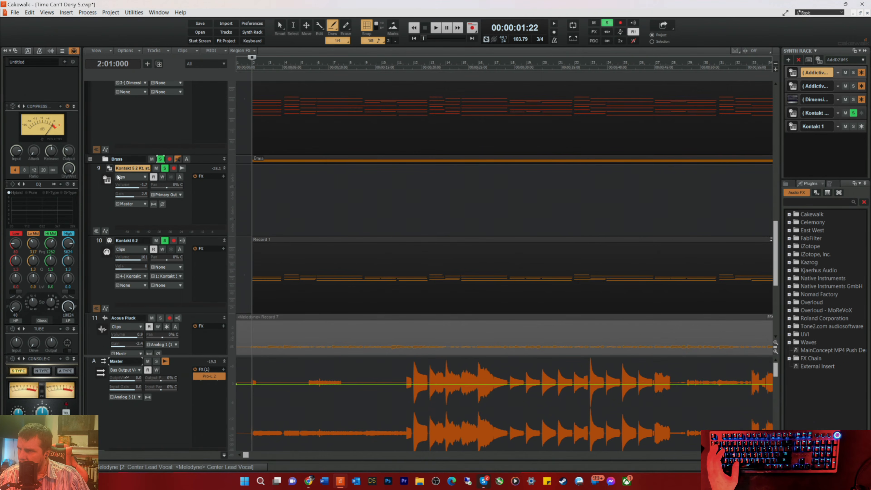
pyautogui.click(164, 168)
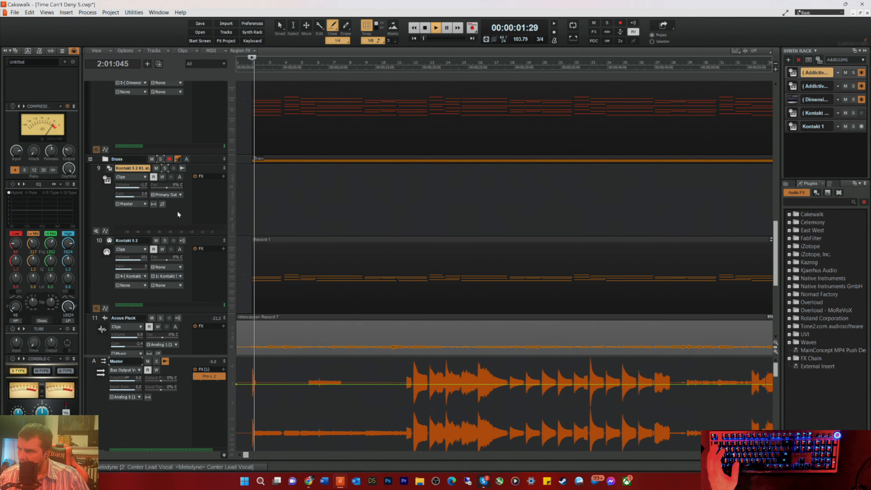
pyautogui.press('space')
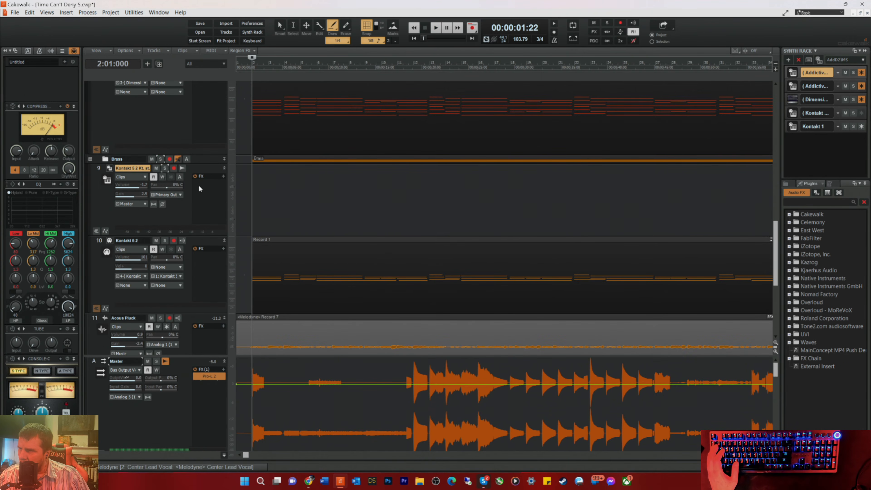
pyautogui.rightClick(203, 159)
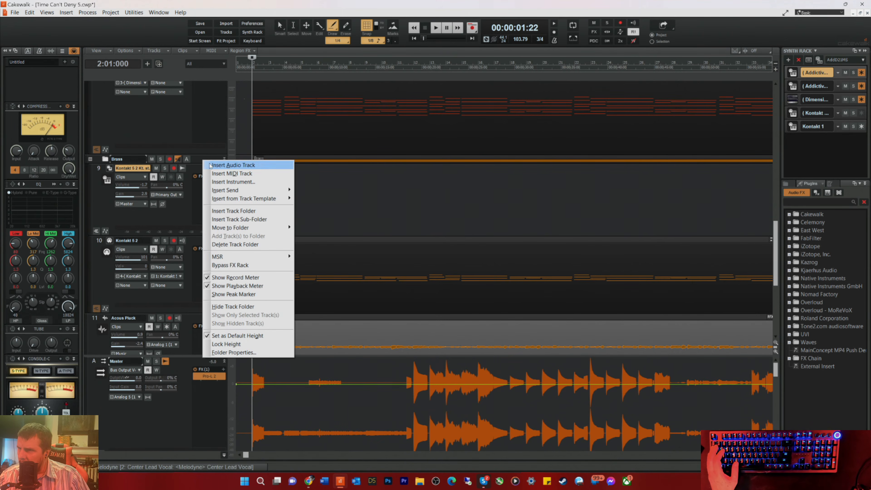
pyautogui.click(176, 208)
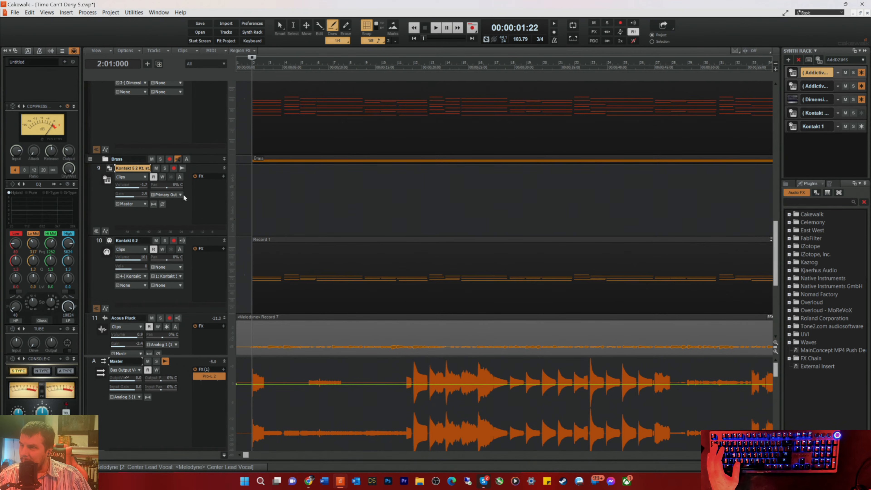
pyautogui.rightClick(175, 208)
pyautogui.click(164, 216)
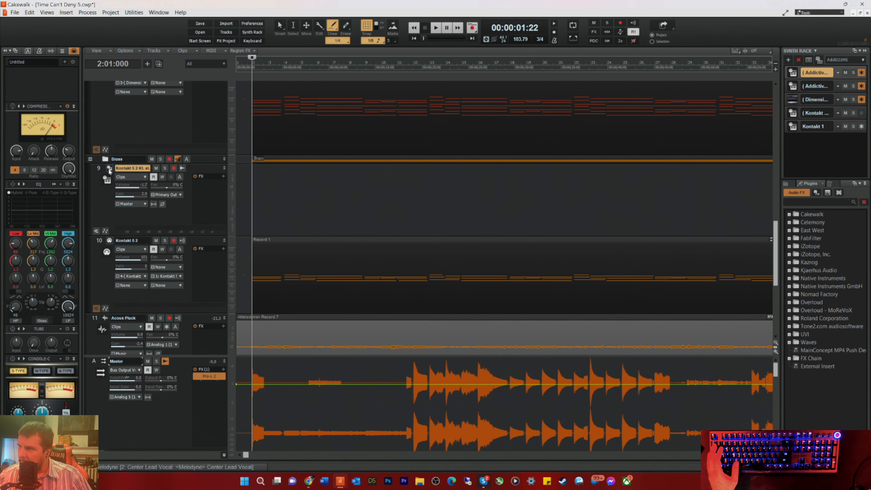
pyautogui.rightClick(177, 216)
pyautogui.click(179, 213)
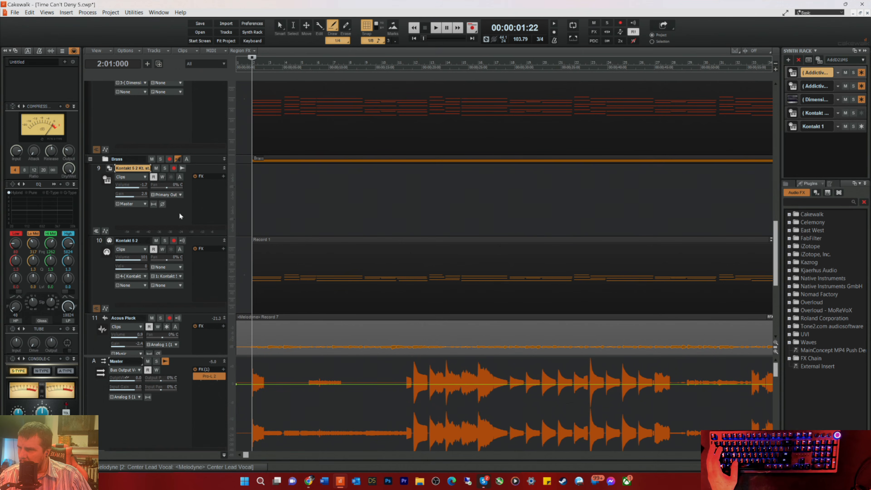
pyautogui.rightClick(178, 215)
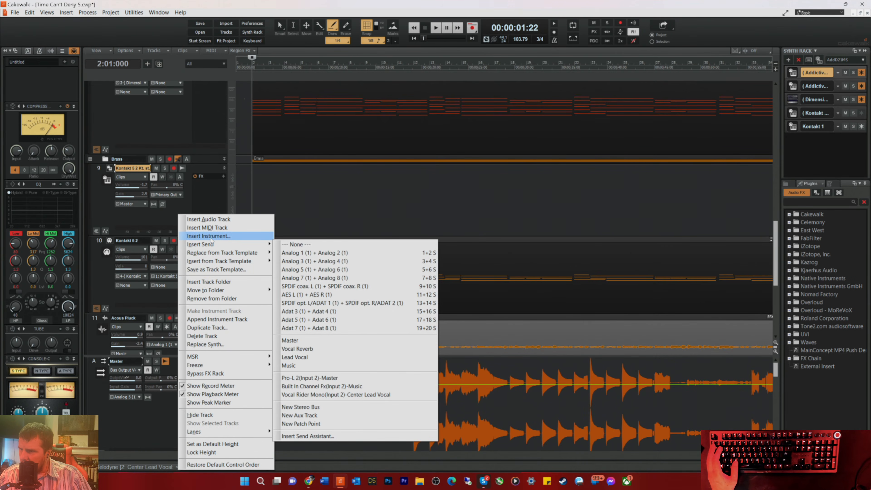
pyautogui.click(184, 208)
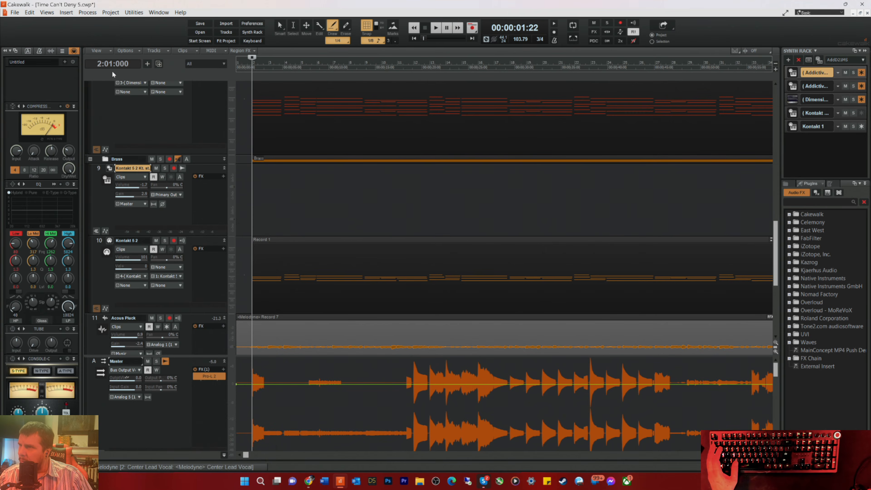
# Step: Insert a Kontakt soft synth with a MIDI source, synth track folder and first synth audio output, and close its plug-in window
pyautogui.click(68, 13)
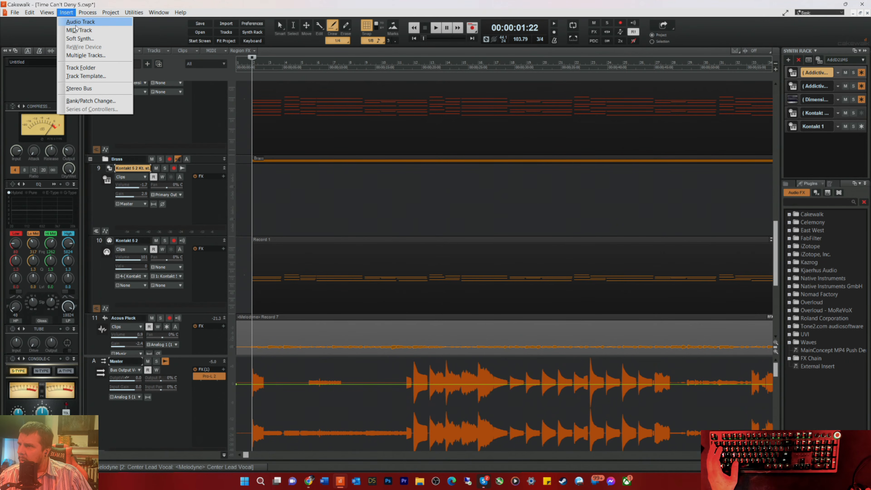
pyautogui.click(79, 38)
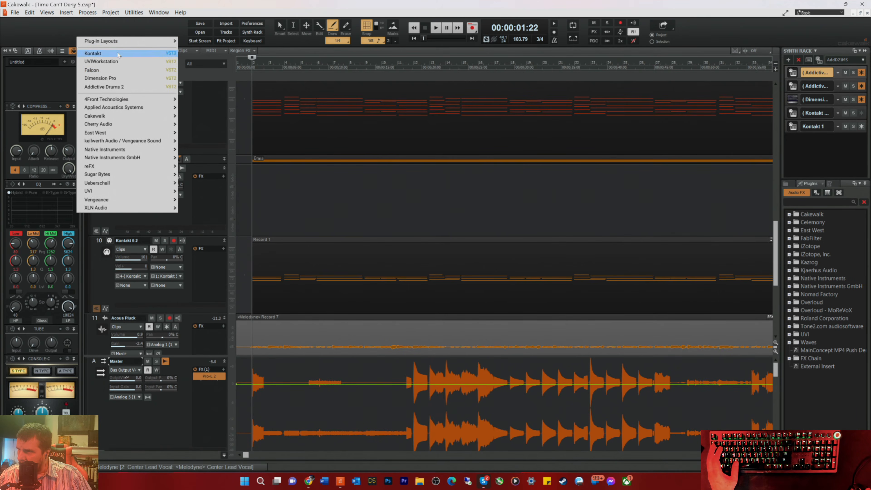
pyautogui.click(170, 63)
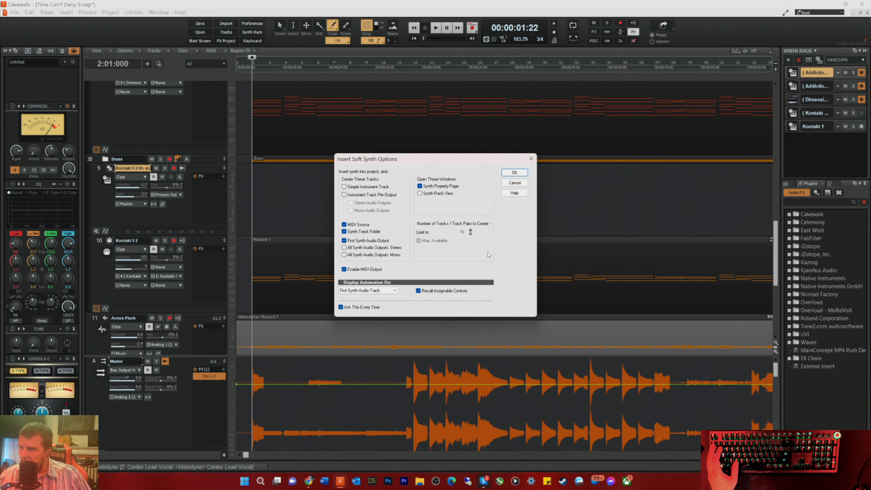
pyautogui.click(508, 172)
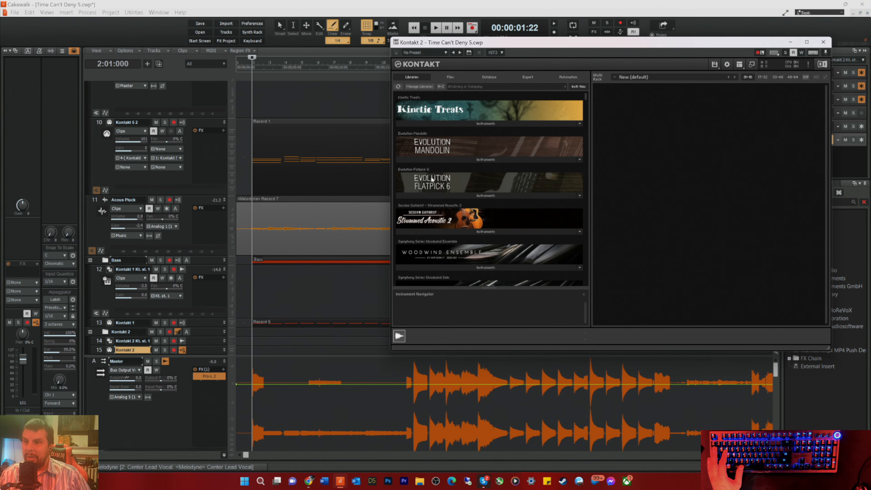
pyautogui.scroll(-3, 189, 229)
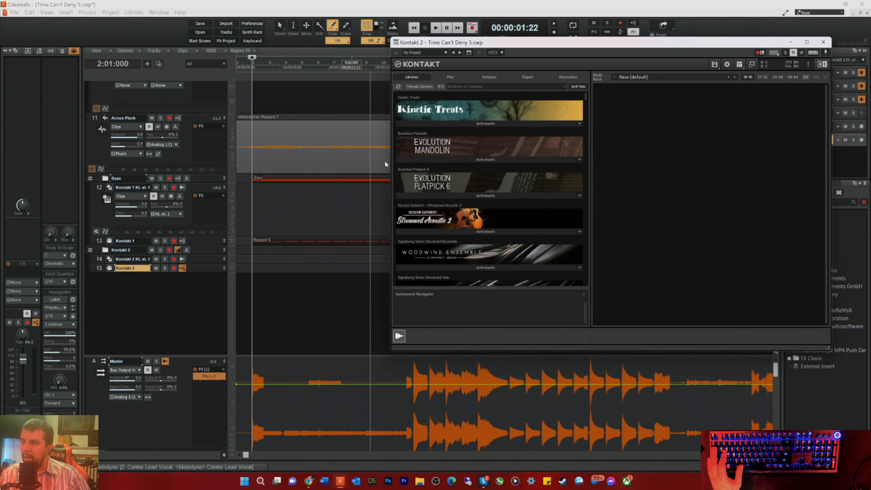
pyautogui.moveTo(499, 46)
pyautogui.mouseDown()
pyautogui.moveTo(557, 45)
pyautogui.moveTo(438, 52)
pyautogui.moveTo(488, 56)
pyautogui.mouseUp()
pyautogui.scroll(1, 217, 325)
pyautogui.scroll(6, 216, 325)
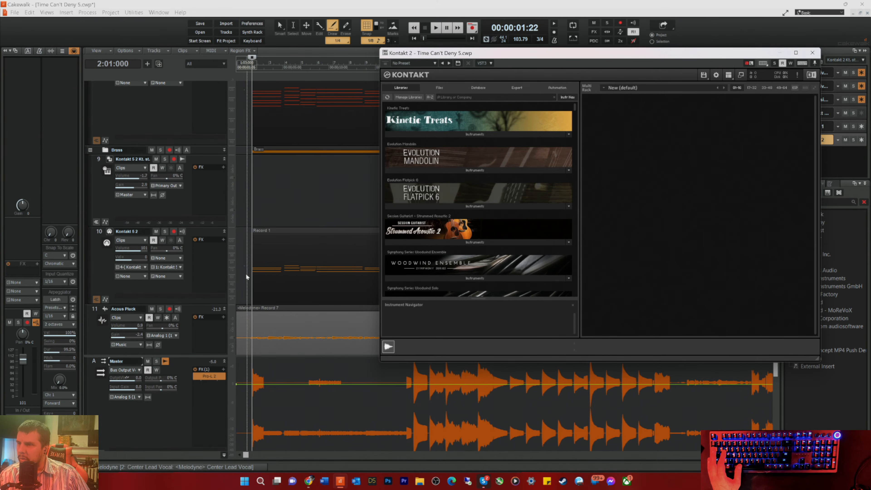
pyautogui.click(779, 53)
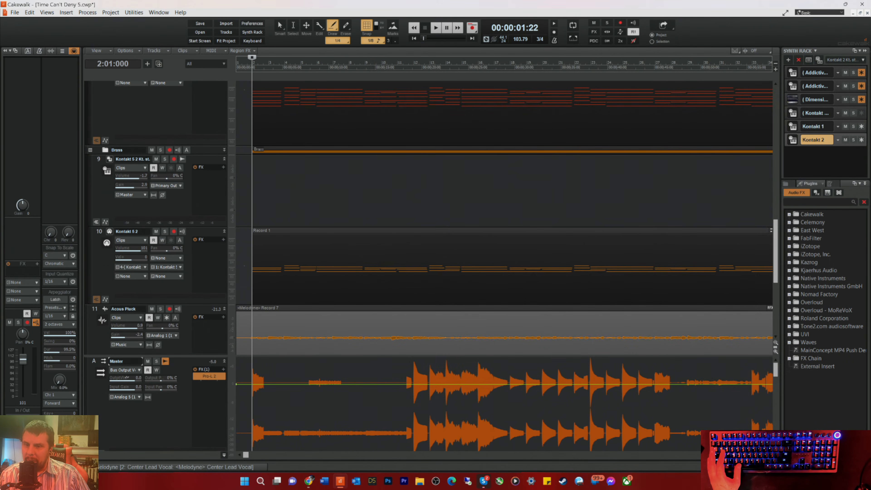
# Step: Place the full-length Record 1 clip from the Kontakt 5 2 MIDI track onto the new Kontakt 2 MIDI track
pyautogui.scroll(-7, 732, 240)
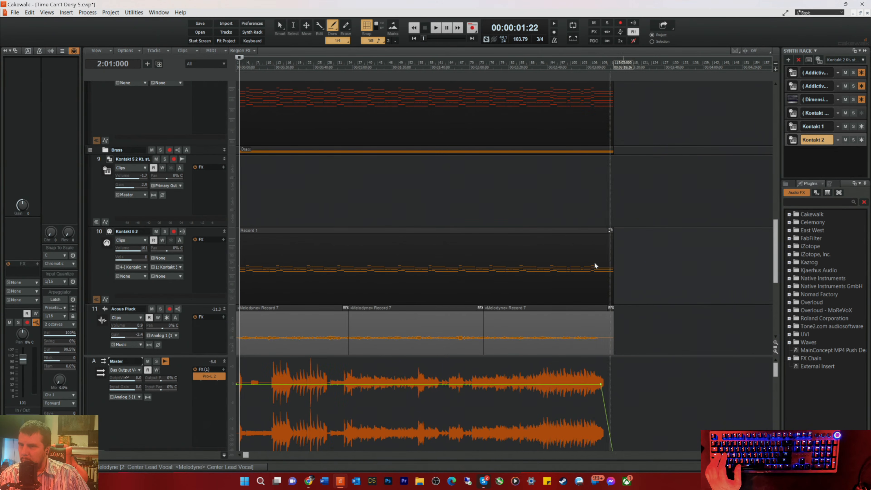
pyautogui.rightClick(179, 257)
pyautogui.click(623, 289)
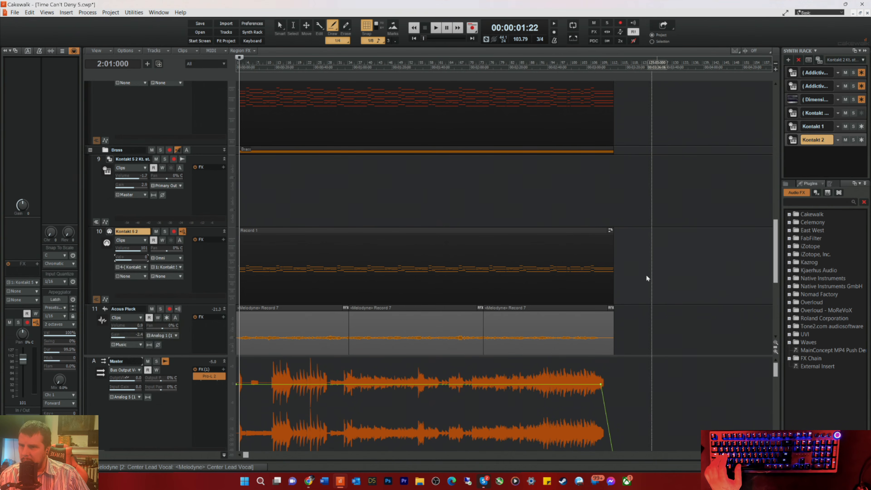
pyautogui.scroll(1, 631, 267)
pyautogui.middleClick(632, 268)
pyautogui.click(599, 266)
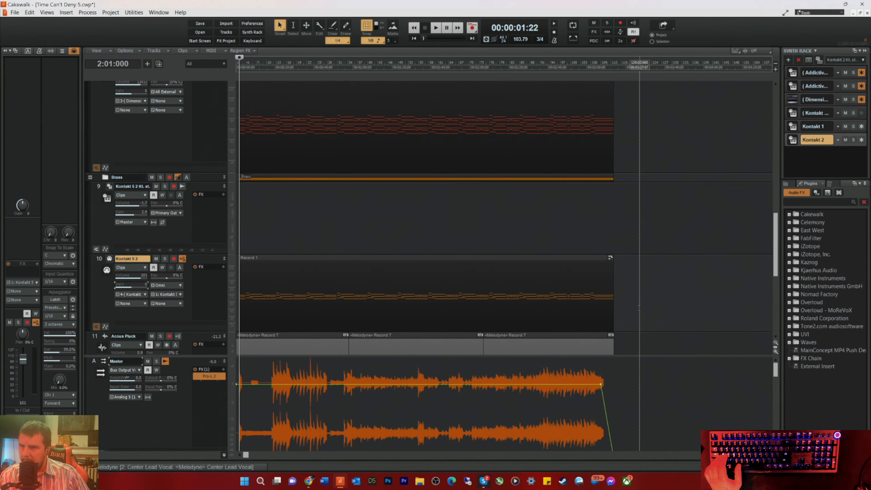
pyautogui.click(321, 256)
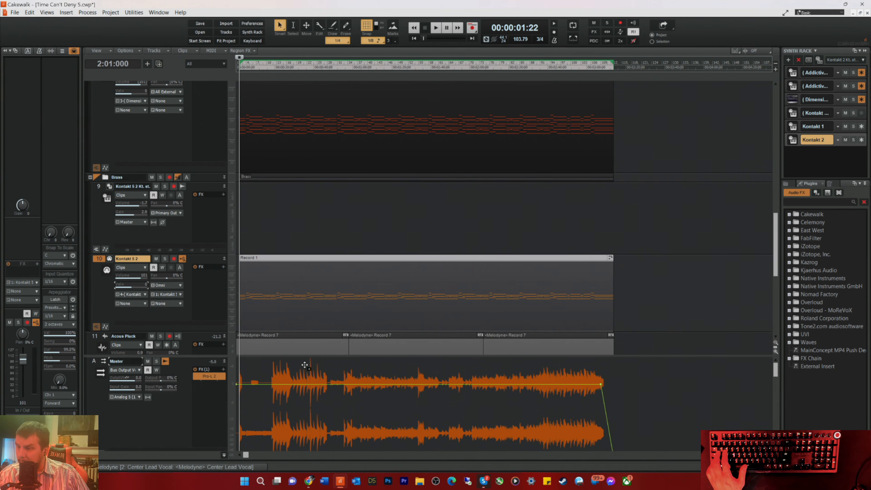
pyautogui.scroll(-5, 312, 350)
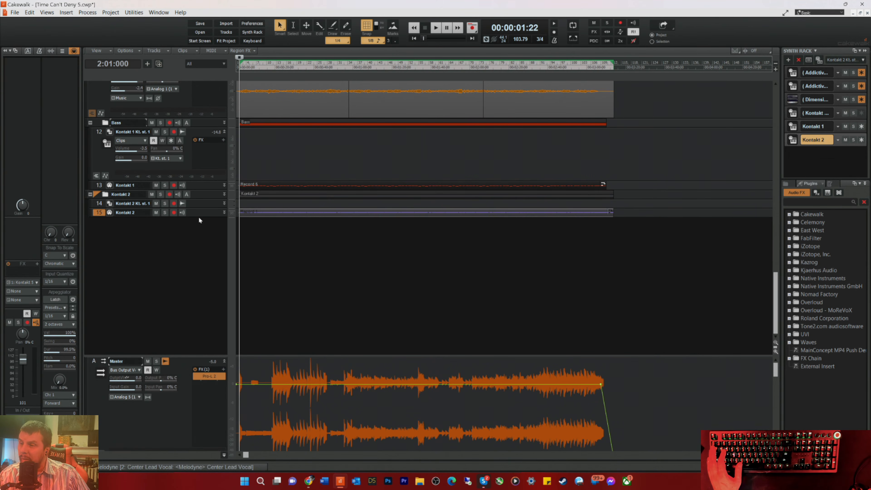
# Step: Enlarge the Kontakt 2 MIDI track and load Session Horns Pro - Performance into the Kontakt 2 instrument
pyautogui.moveTo(198, 217); pyautogui.dragTo(191, 301)
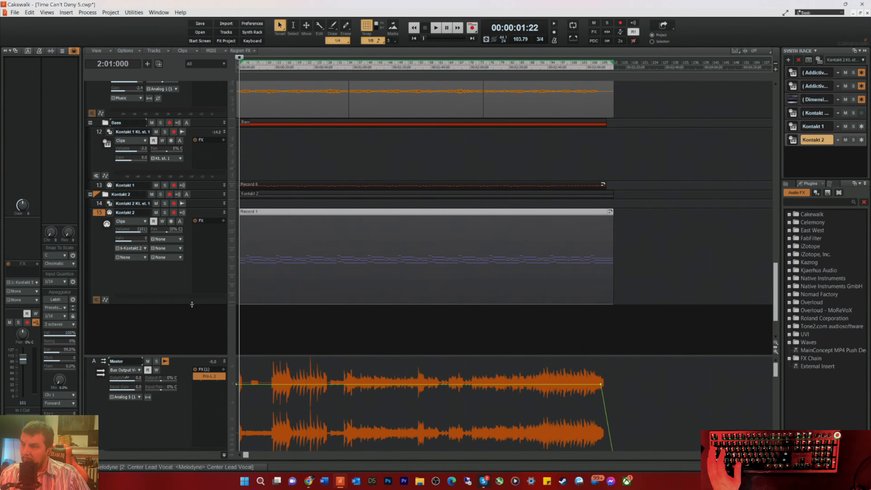
pyautogui.click(109, 203)
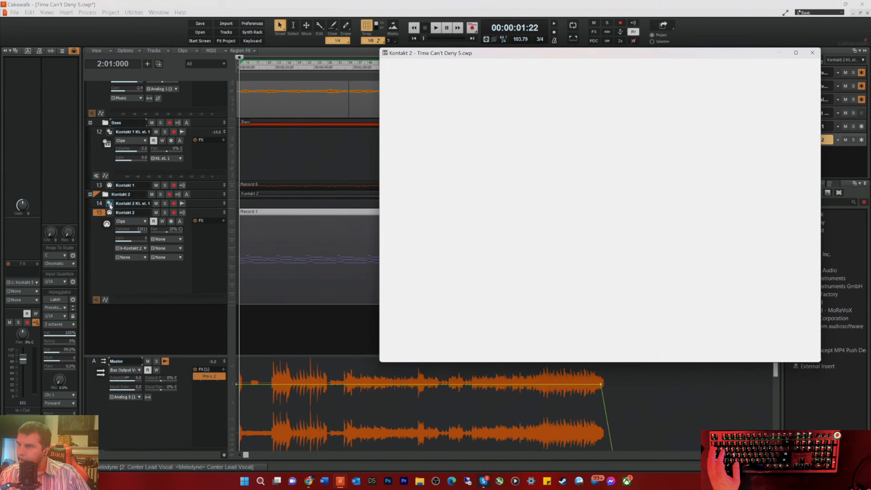
pyautogui.scroll(-10, 473, 220)
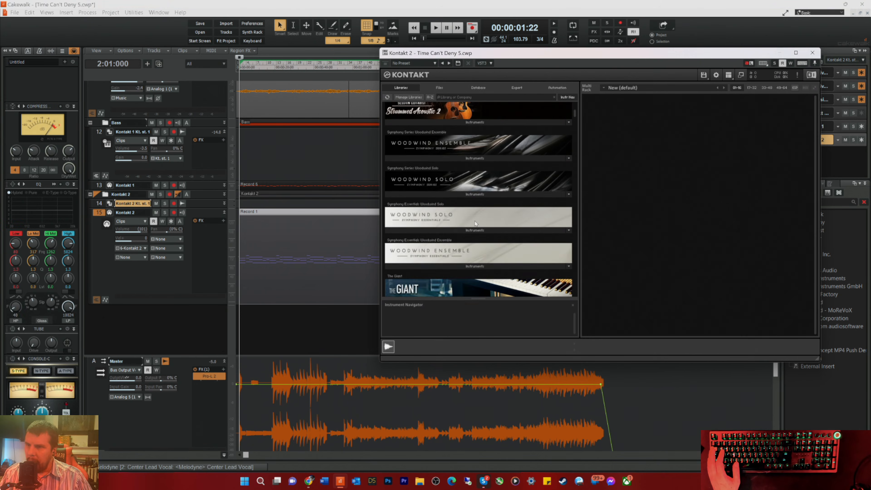
pyautogui.scroll(-1, 477, 236)
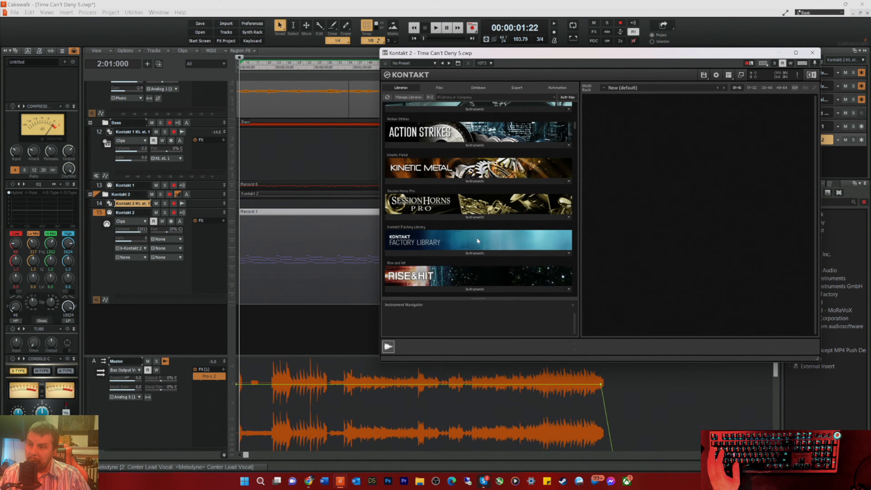
pyautogui.click(475, 216)
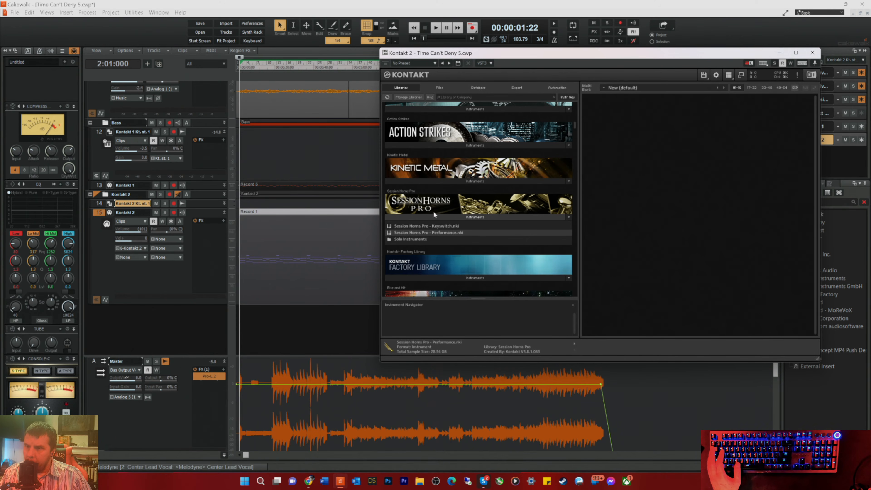
pyautogui.doubleClick(435, 233)
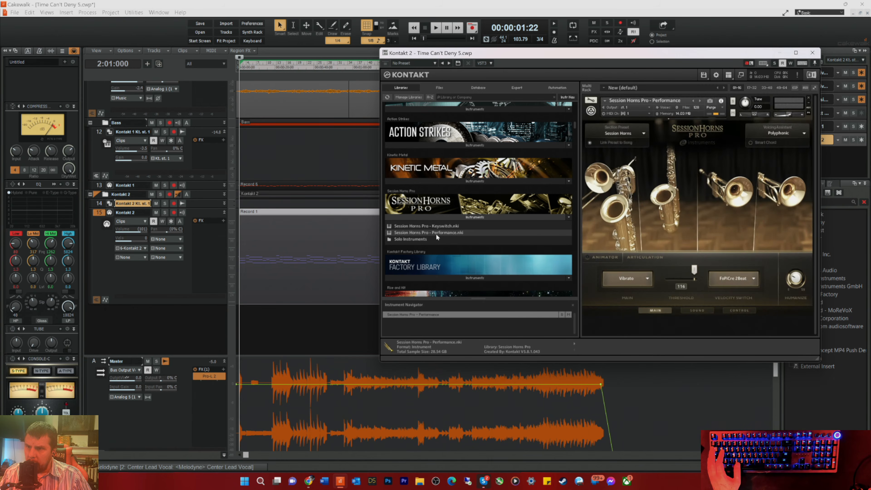
# Step: Set the Session Horns Pro voicing assistant to Smart Voice Split and close the plug-in window
pyautogui.click(792, 135)
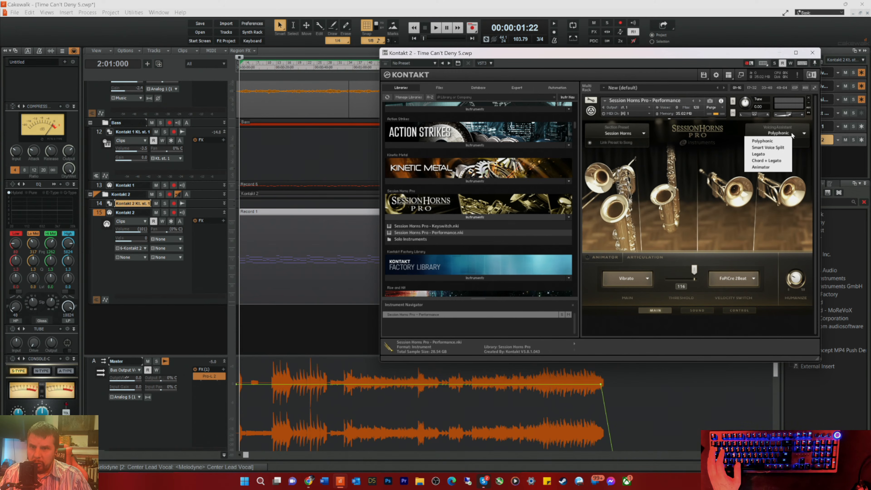
pyautogui.click(767, 147)
pyautogui.click(812, 53)
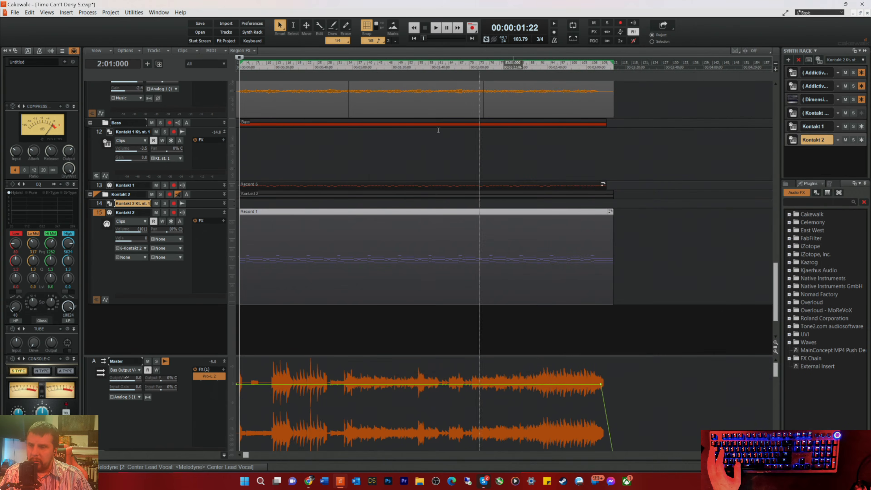
# Step: Play the mix briefly, solo the Kontakt 2 MIDI track and audition it on its own
pyautogui.press('space')
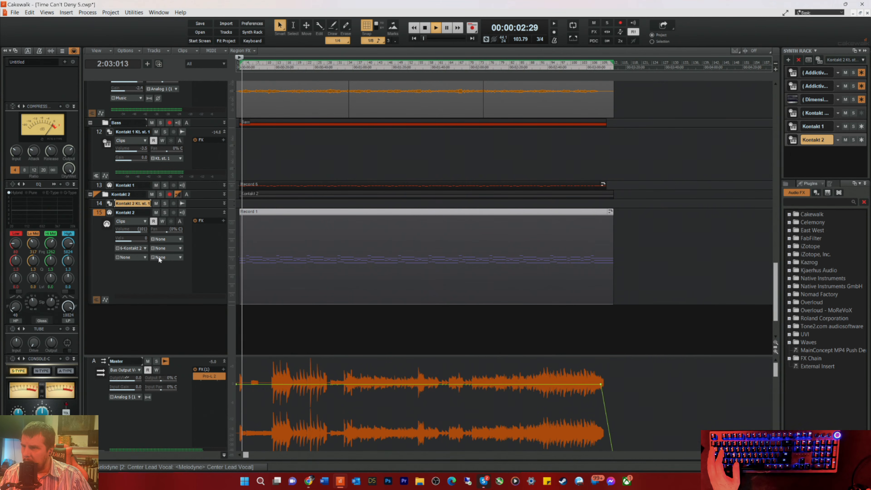
pyautogui.press('space')
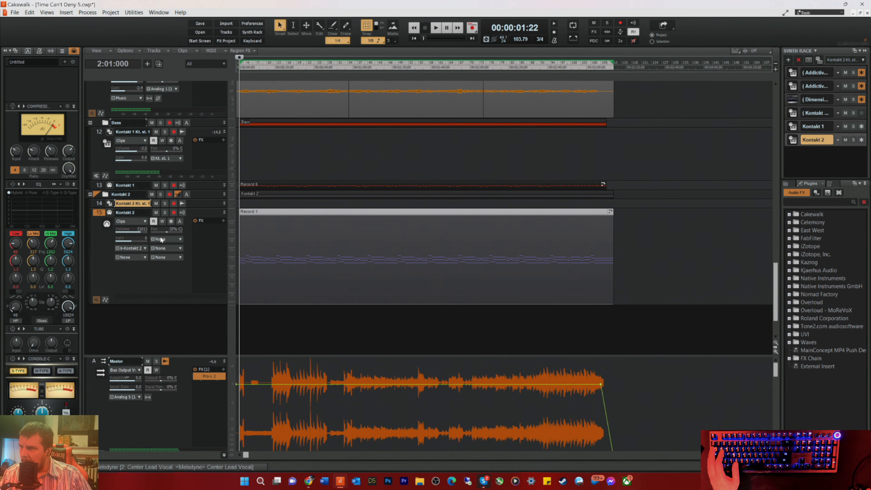
pyautogui.click(165, 212)
pyautogui.press('space')
pyautogui.press('space')
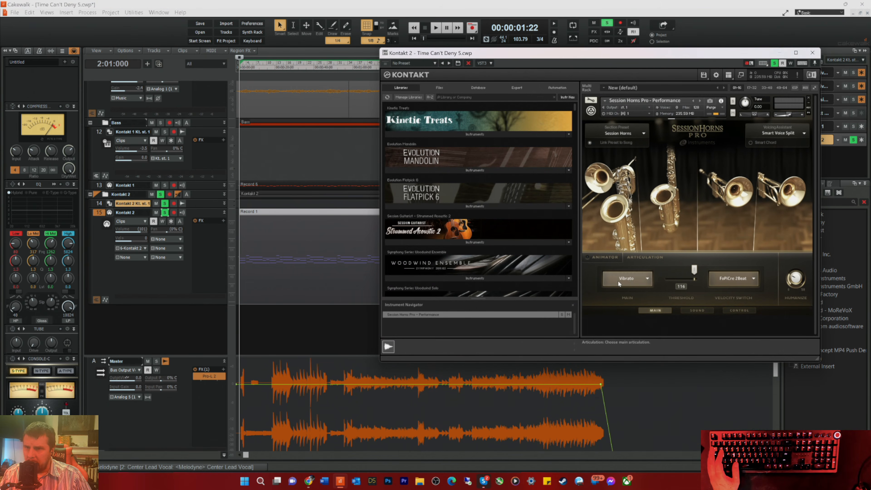
# Step: Check the main articulation control of the Session Horns Pro instrument and close its plug-in window
pyautogui.rightClick(631, 280)
pyautogui.rightClick(630, 278)
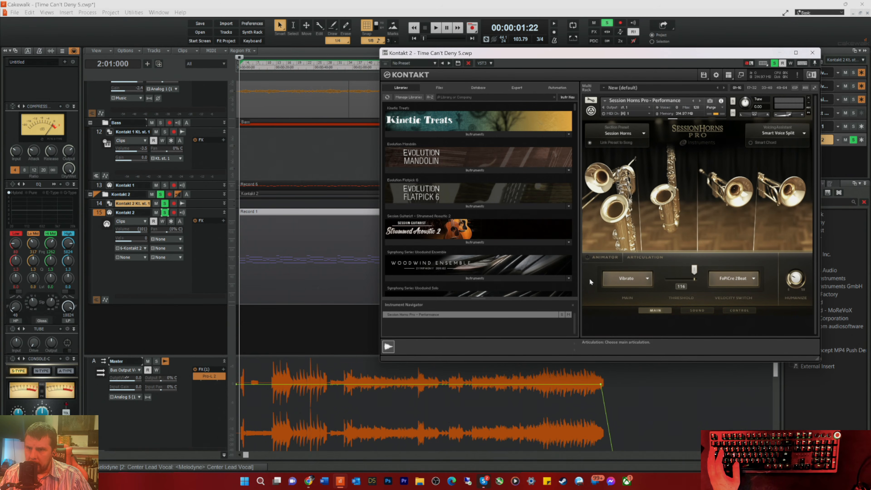
pyautogui.click(812, 52)
# Step: Try adding a note ahead of the first chord of the Record 1 clip in the piano roll, and close the view
pyautogui.doubleClick(256, 290)
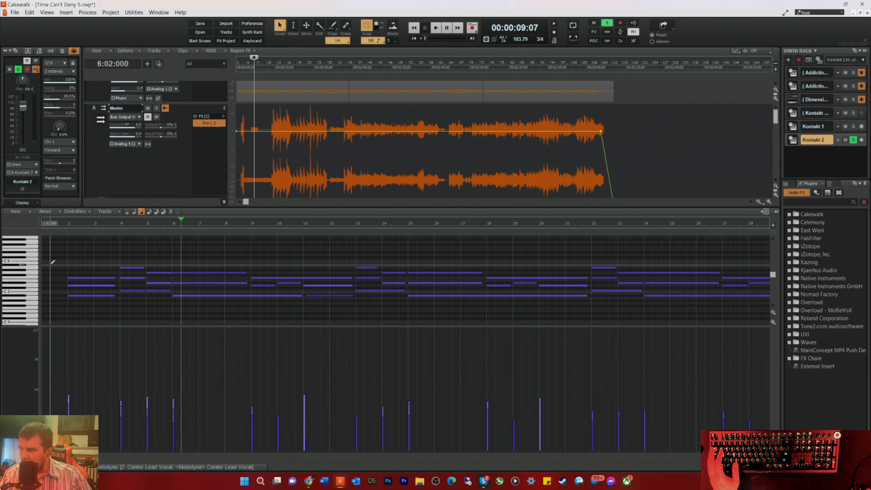
pyautogui.moveTo(59, 264)
pyautogui.mouseDown()
pyautogui.moveTo(58, 238)
pyautogui.moveTo(55, 298)
pyautogui.moveTo(60, 261)
pyautogui.mouseUp()
pyautogui.rightClick(59, 263)
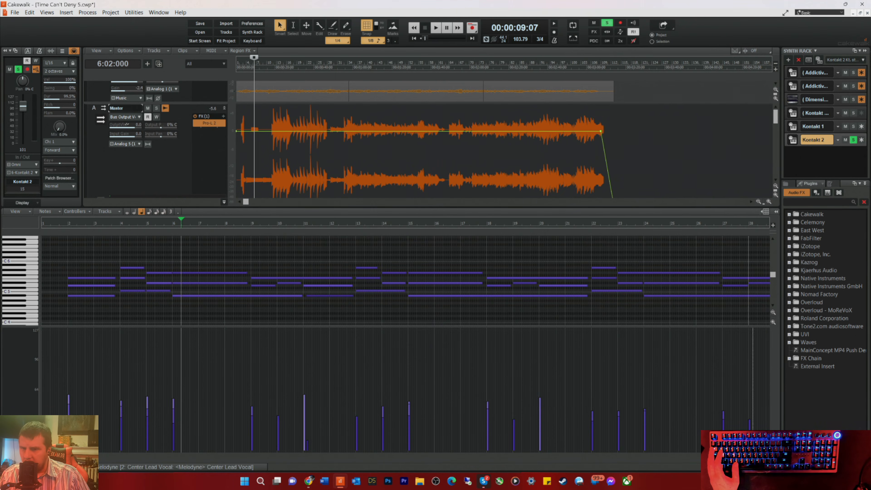
pyautogui.press('d')
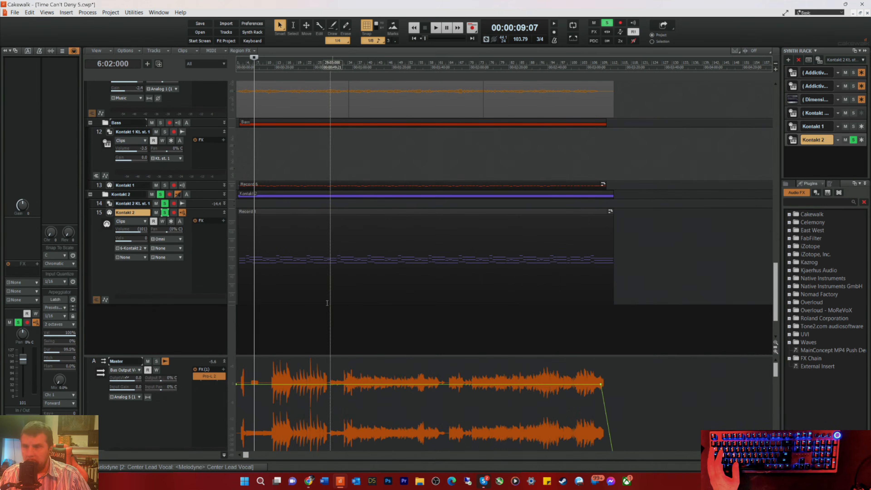
# Step: Set the Kontakt 2 MIDI track's output channel to 1: Kontakt and play back the soloed brass part
pyautogui.click(174, 247)
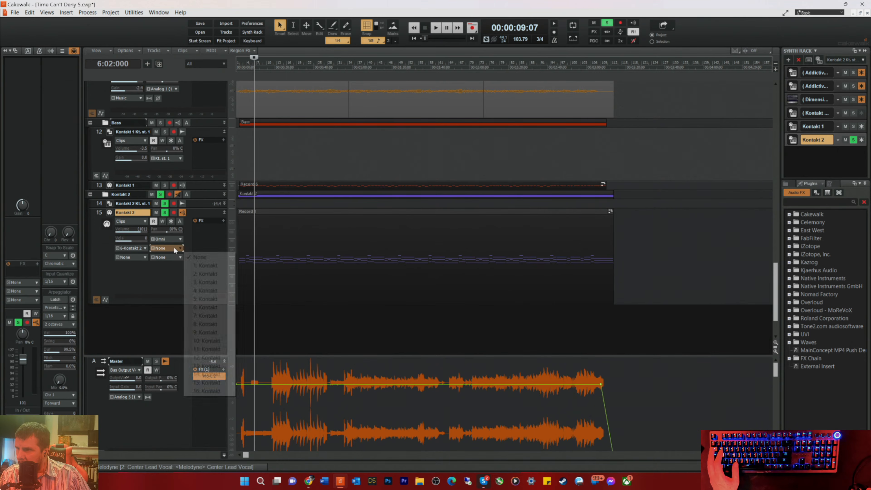
pyautogui.click(214, 256)
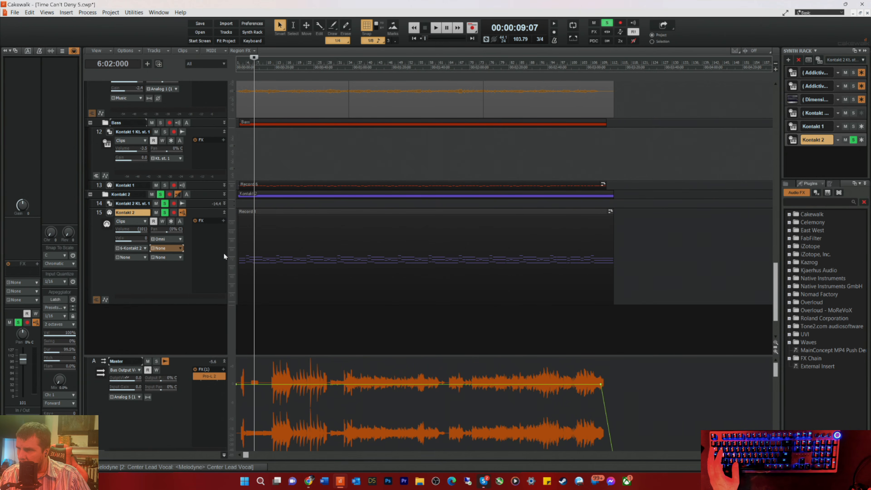
pyautogui.press('space')
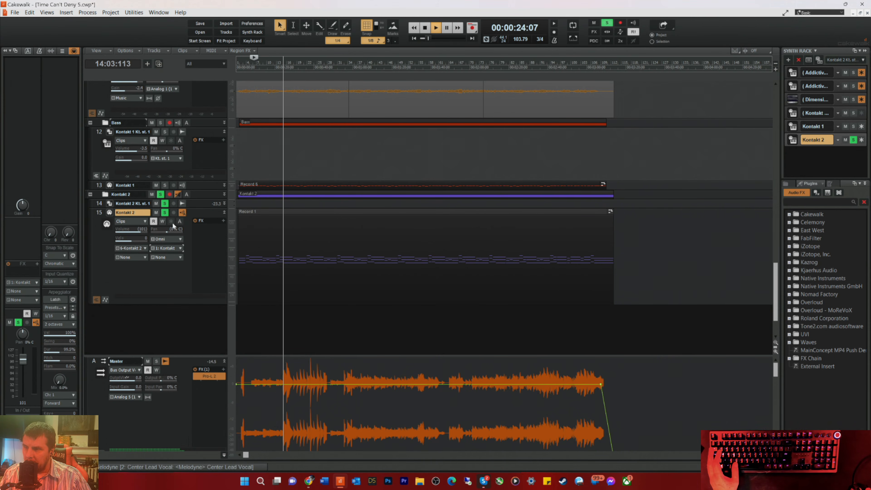
pyautogui.press('space')
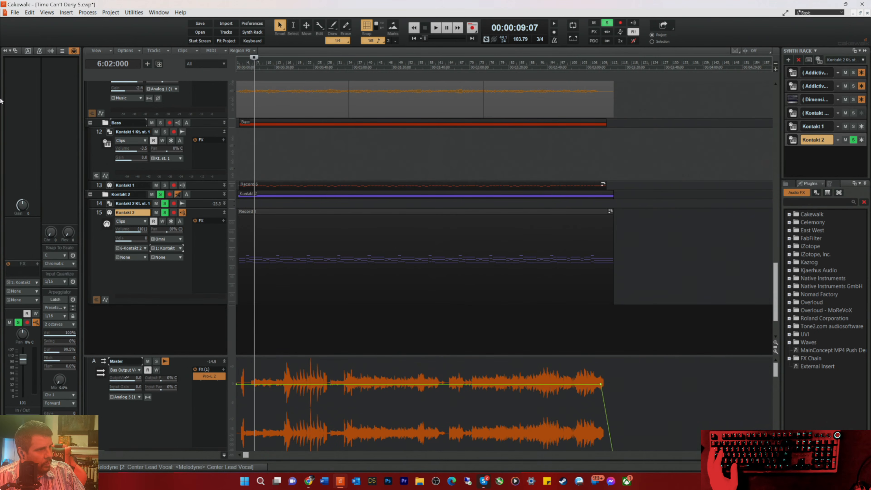
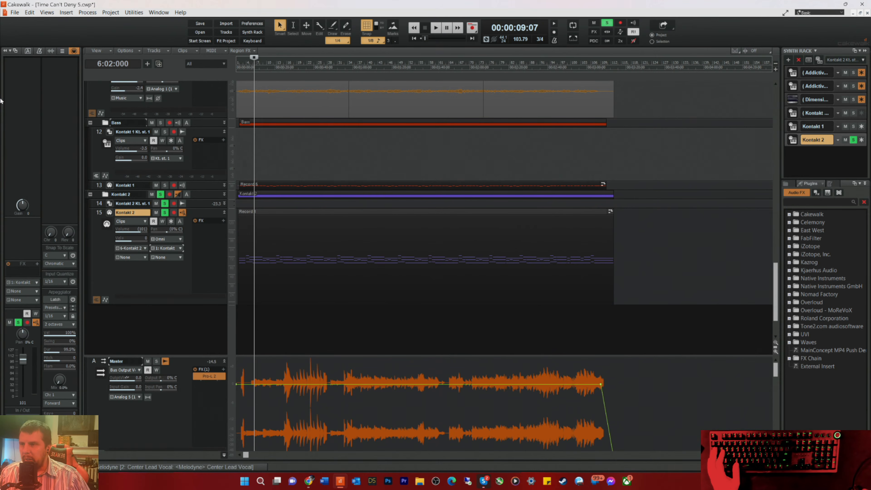
# Step: Play the song from the start and turn off the Kontakt 2 MIDI track's solo to hear the brass in the mix
pyautogui.click(244, 75)
pyautogui.press('w')
pyautogui.press('space')
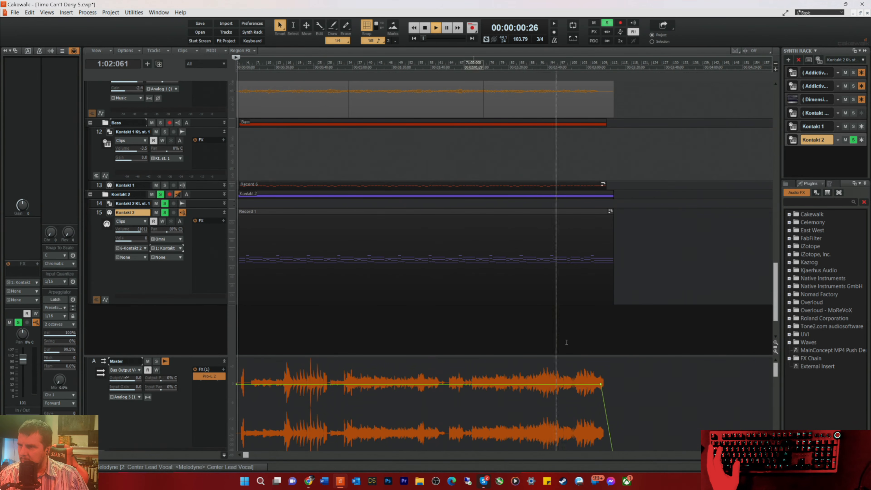
pyautogui.click(768, 454)
pyautogui.click(768, 454)
pyautogui.click(768, 454)
pyautogui.click(768, 455)
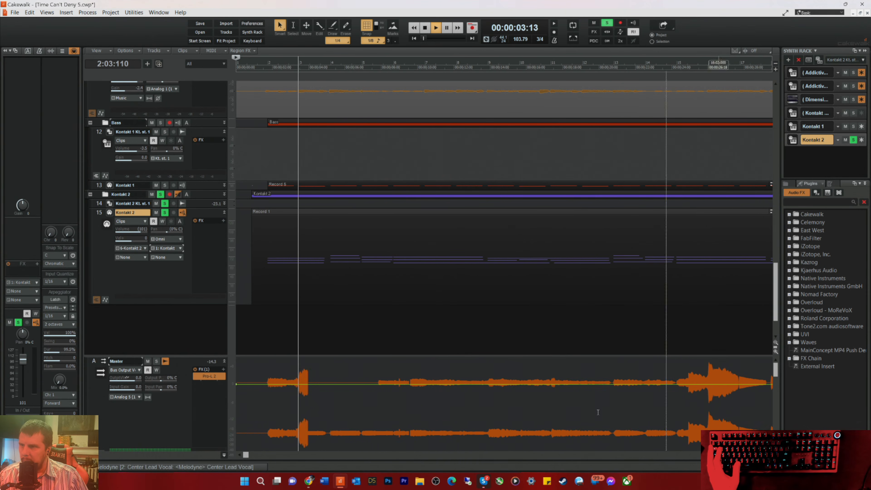
pyautogui.click(166, 214)
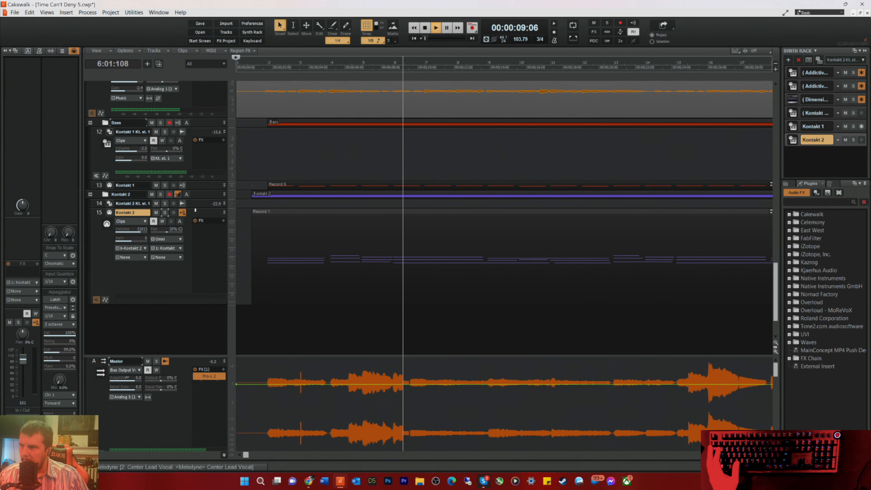
# Step: Enlarge the Kontakt 2 audio track and lower its volume while the mix plays
pyautogui.moveTo(205, 208); pyautogui.dragTo(205, 258)
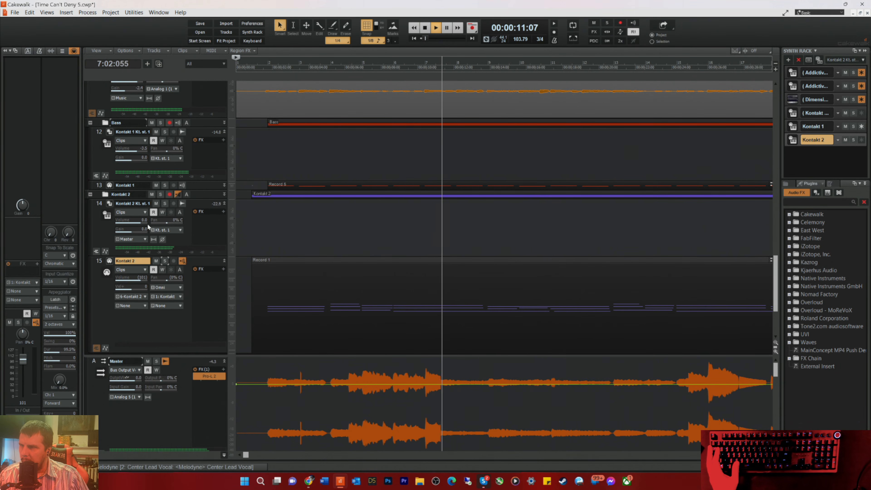
pyautogui.moveTo(139, 223); pyautogui.dragTo(129, 224)
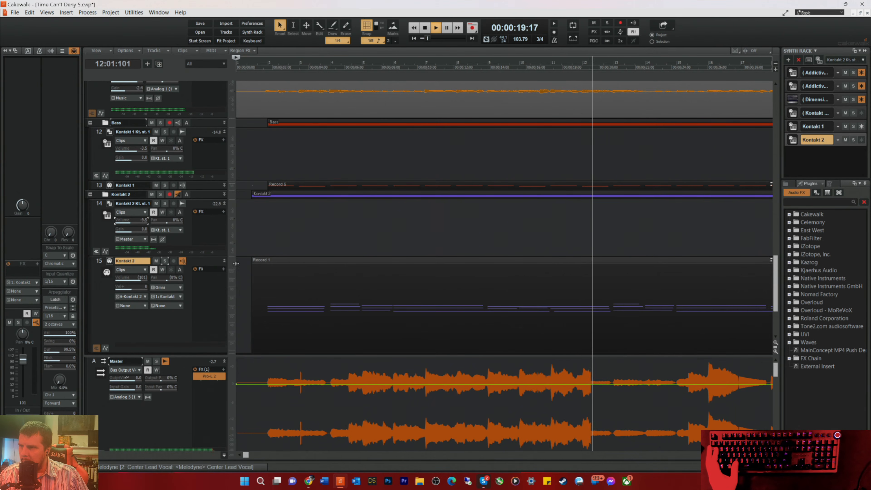
pyautogui.scroll(6, 445, 137)
pyautogui.scroll(6, 449, 110)
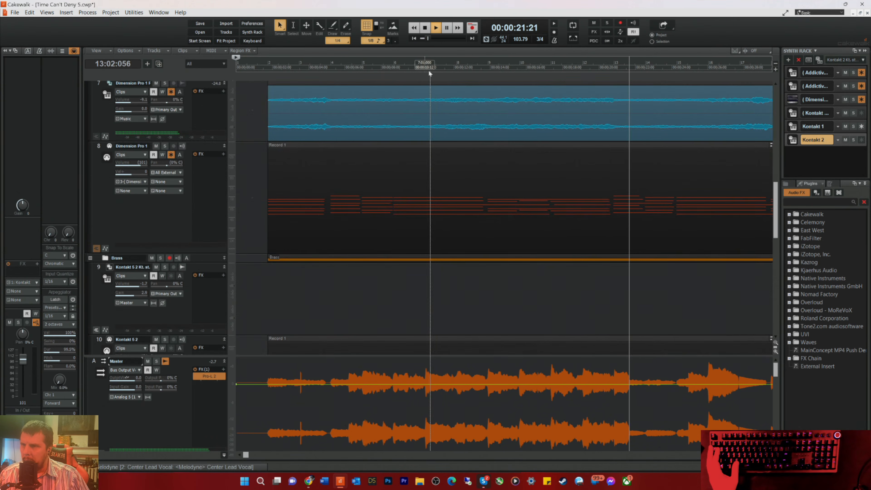
pyautogui.scroll(6, 346, 202)
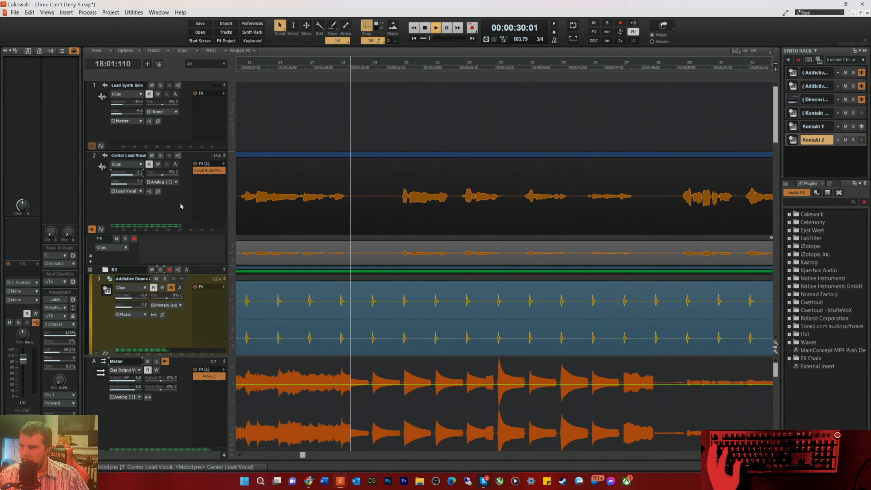
# Step: Stop playback, audition the mix briefly from measure 9 and return to the Kontakt 2 tracks
pyautogui.press('space')
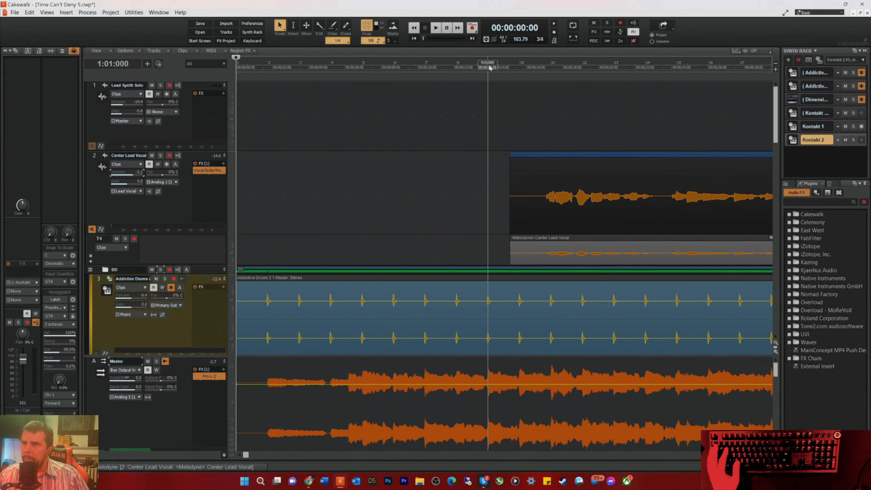
pyautogui.press('space')
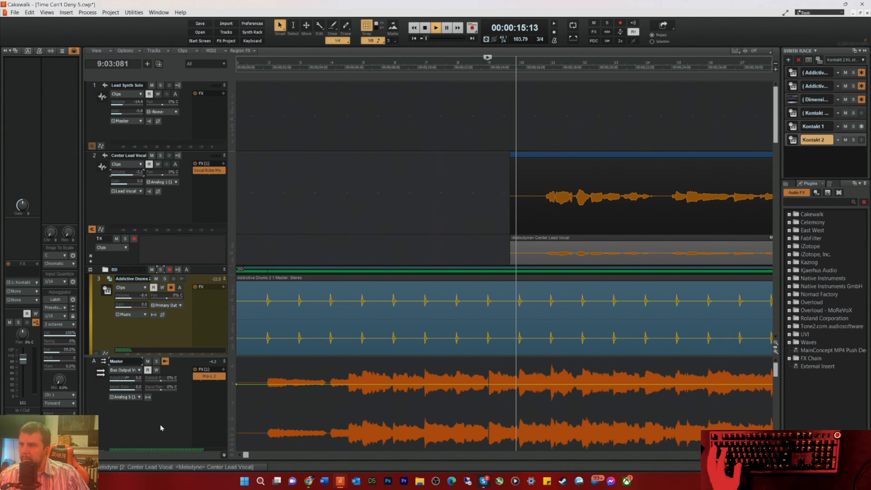
pyautogui.press('space')
pyautogui.scroll(-10, 312, 270)
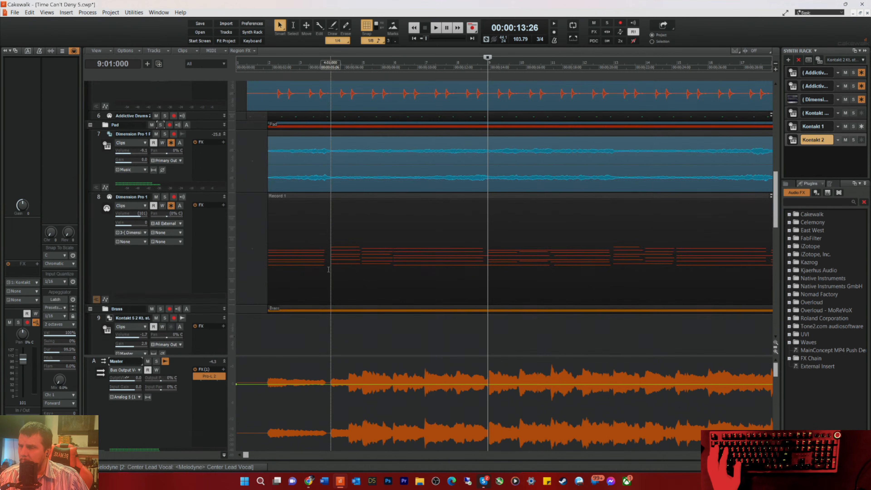
pyautogui.scroll(-8, 312, 270)
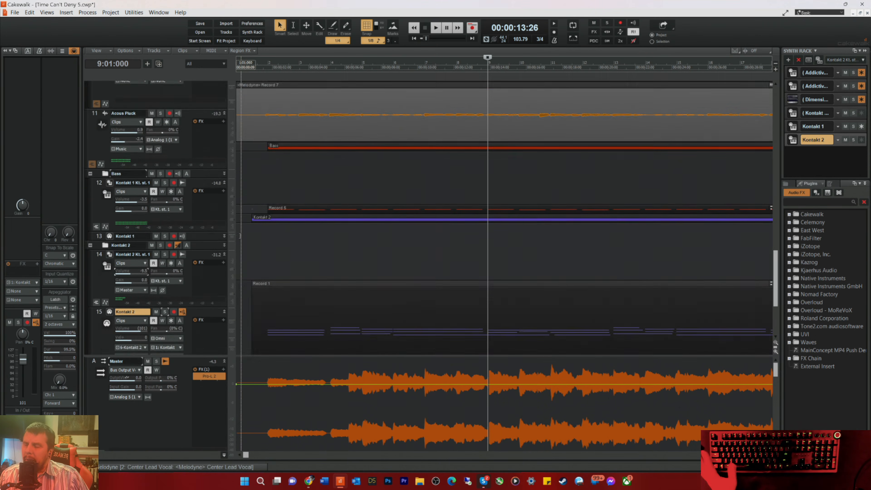
pyautogui.scroll(1, 251, 246)
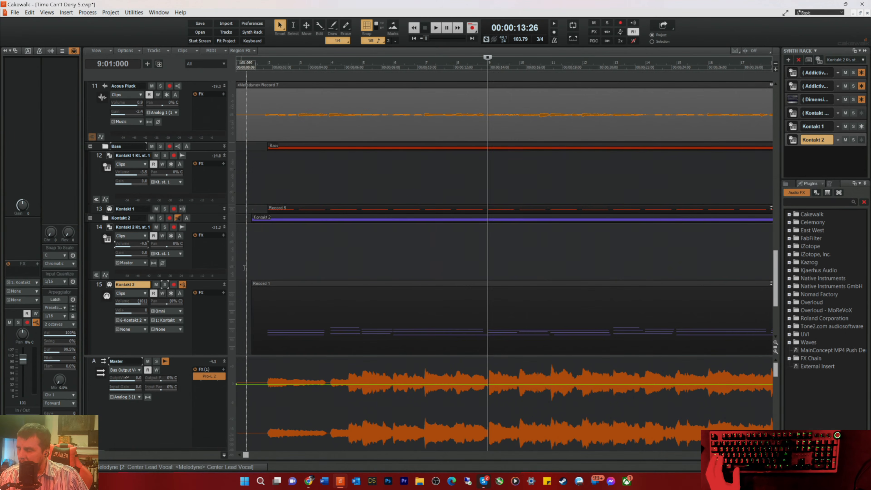
# Step: Save the project and rename the Kontakt 2 track folder as Brass
pyautogui.hotkey('ctrl', 's')
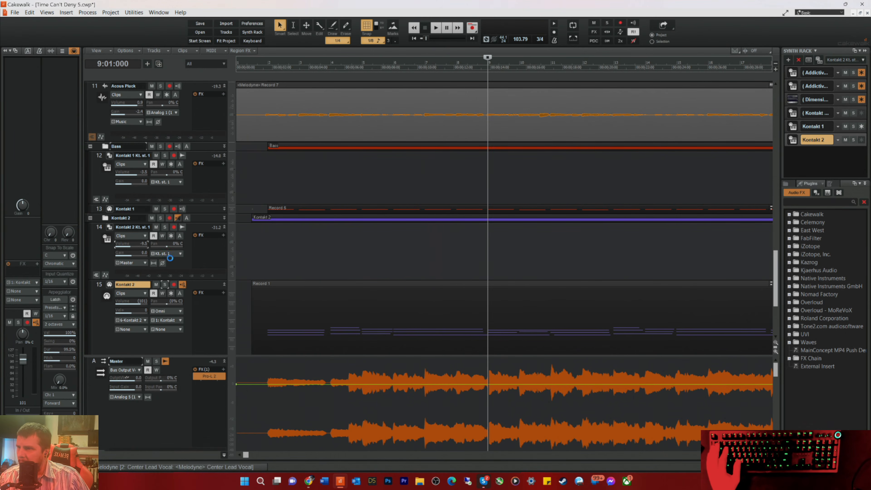
pyautogui.doubleClick(134, 217)
pyautogui.write('Brass')
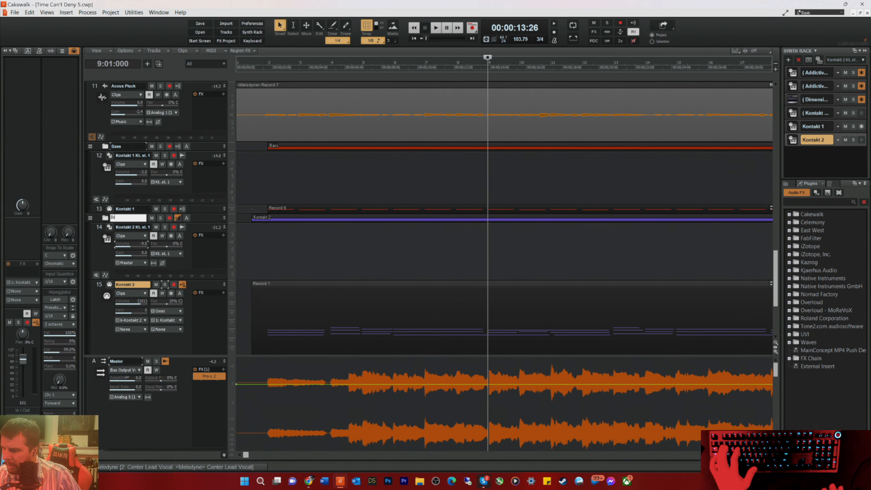
pyautogui.press('Return')
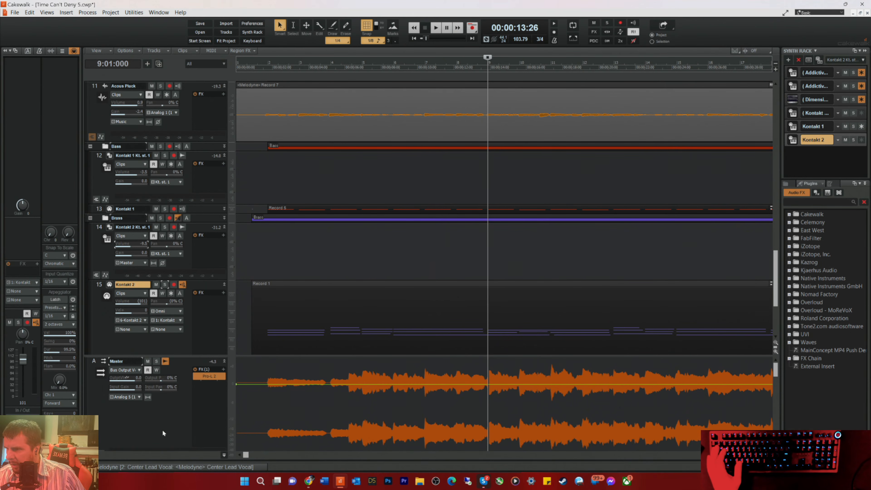
# Step: Enlarge the Kontakt 1 MIDI track and freeze the Kontakt 1 bass and Kontakt 2 brass instrument tracks
pyautogui.scroll(3, 197, 172)
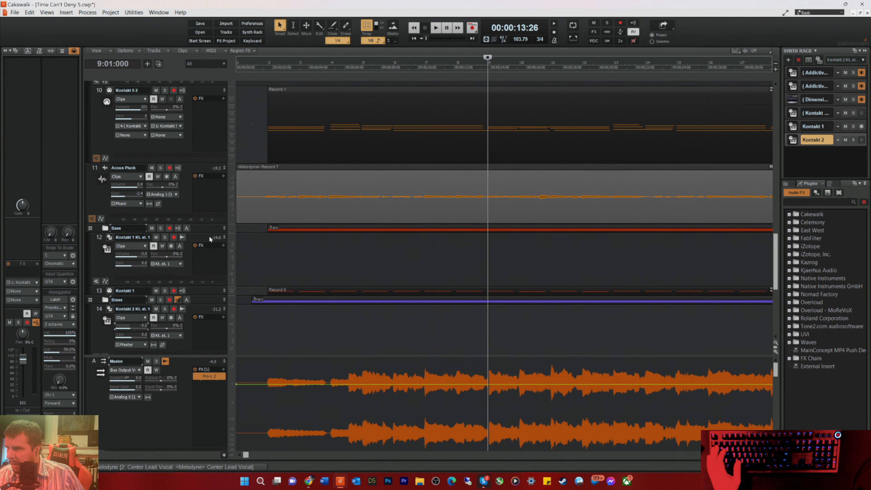
pyautogui.scroll(-2, 207, 220)
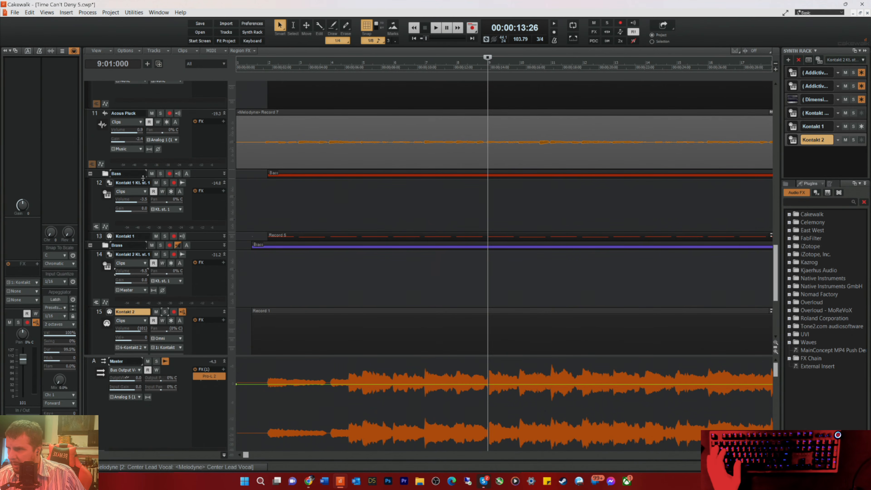
pyautogui.moveTo(201, 242); pyautogui.dragTo(208, 292)
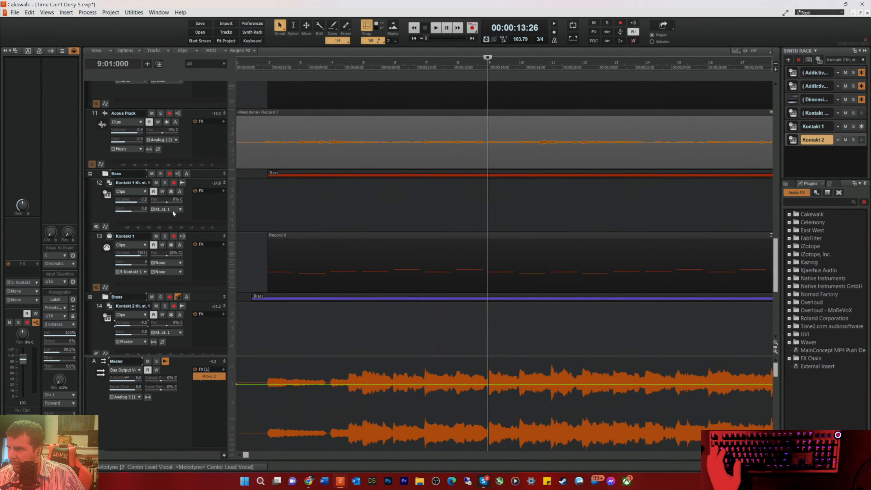
pyautogui.click(171, 191)
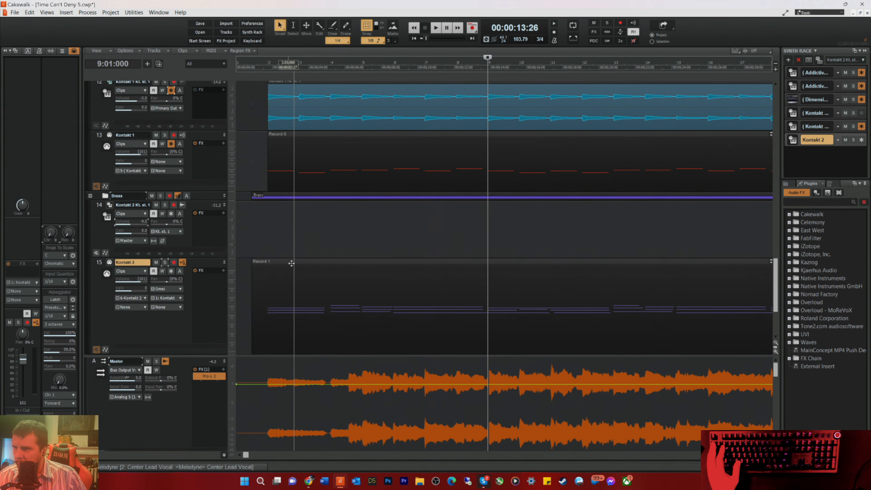
pyautogui.scroll(-2, 285, 223)
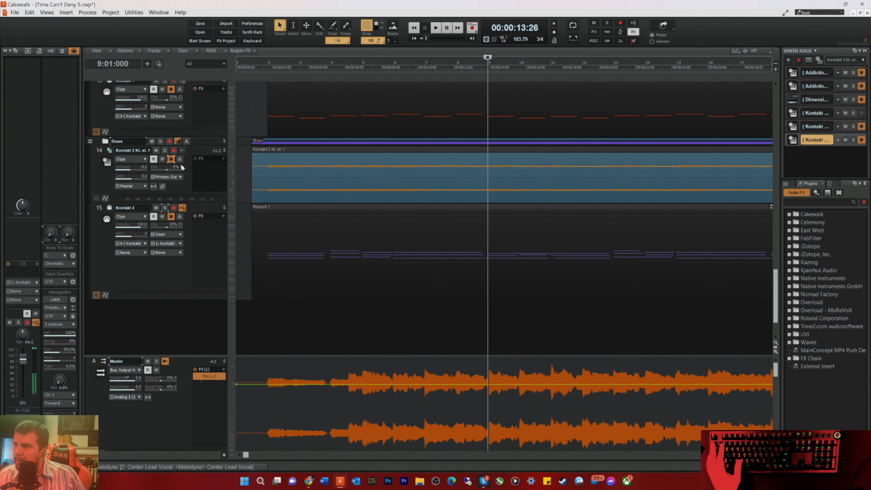
pyautogui.click(171, 159)
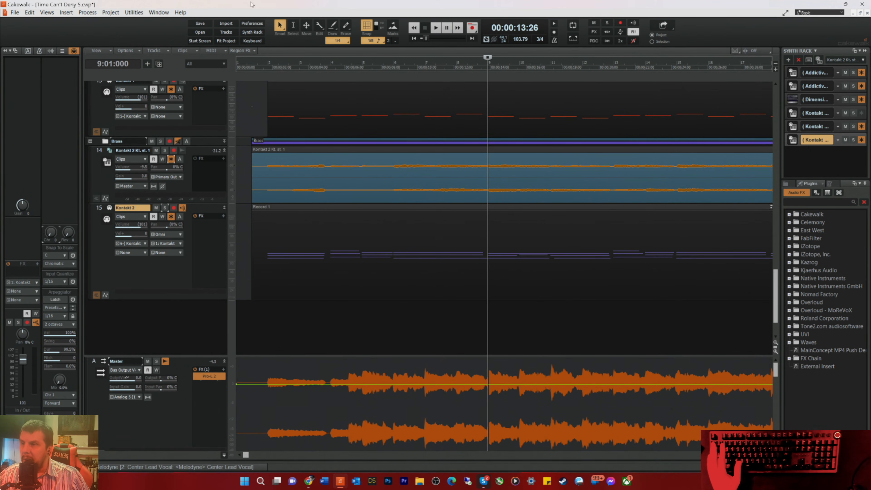
# Step: Play the mix from just before measure 2 and raise the Kontakt 2 audio track's volume to -7.2
pyautogui.click(258, 65)
pyautogui.press('space')
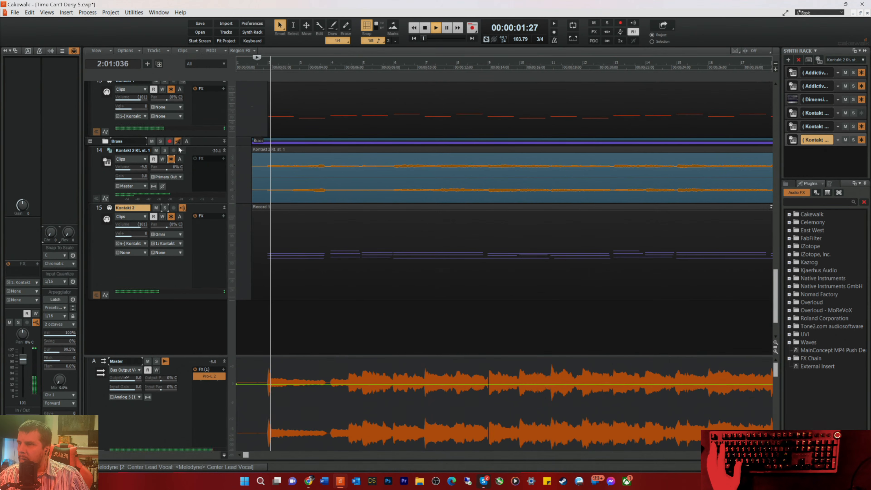
pyautogui.moveTo(130, 164); pyautogui.dragTo(138, 164)
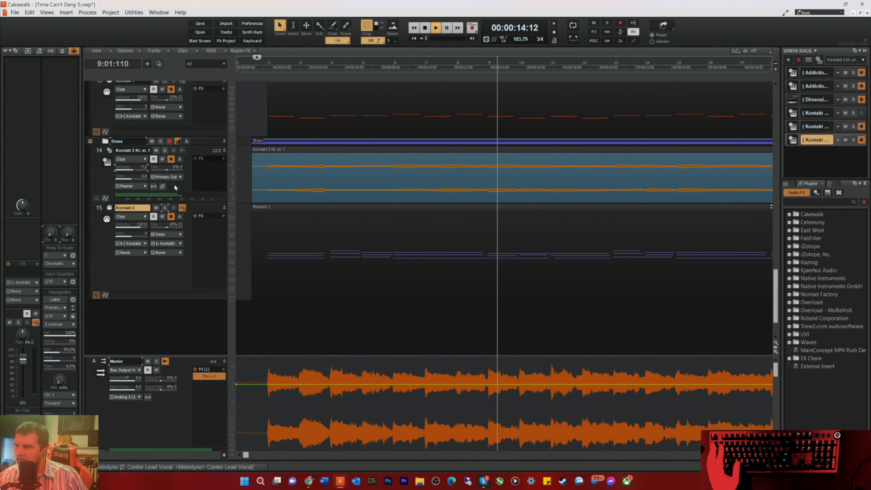
pyautogui.press('space')
# Step: Unfreeze the Kontakt 2 brass instrument and open its Record 1 clip in the piano roll
pyautogui.click(172, 159)
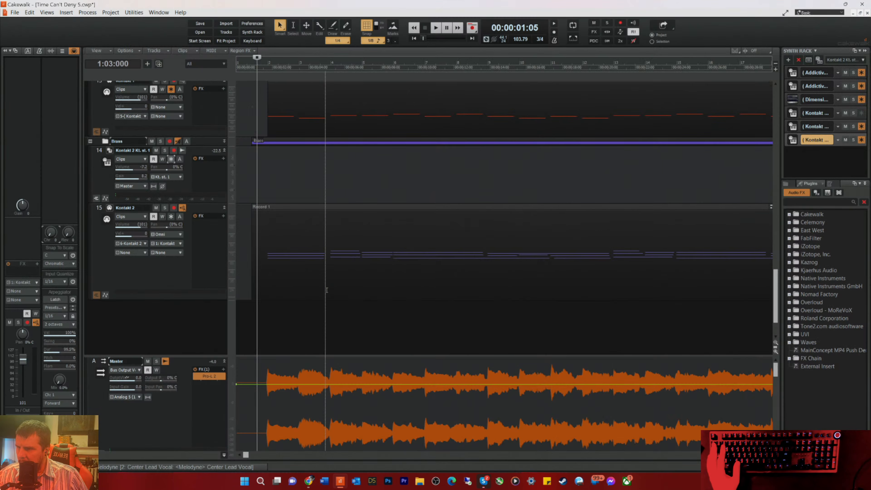
pyautogui.click(327, 290)
pyautogui.doubleClick(326, 290)
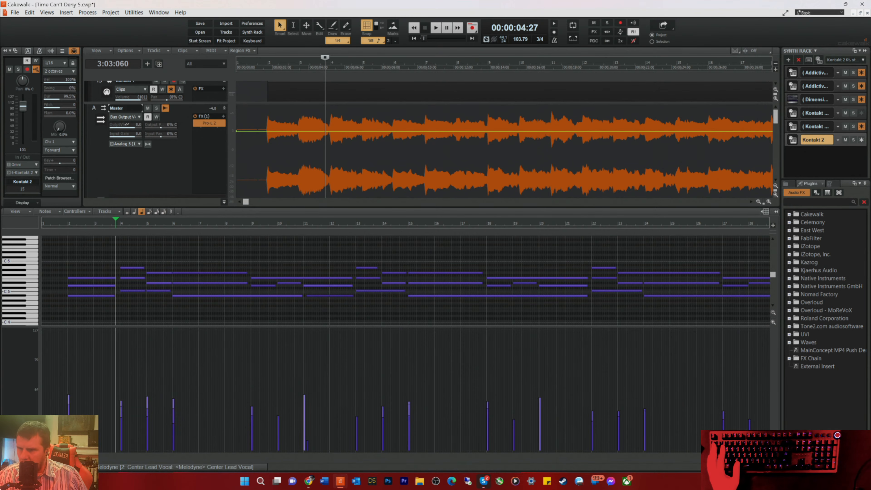
# Step: Select all the brass notes and level their velocities at about 64 with the Line drawing tool
pyautogui.click(756, 456)
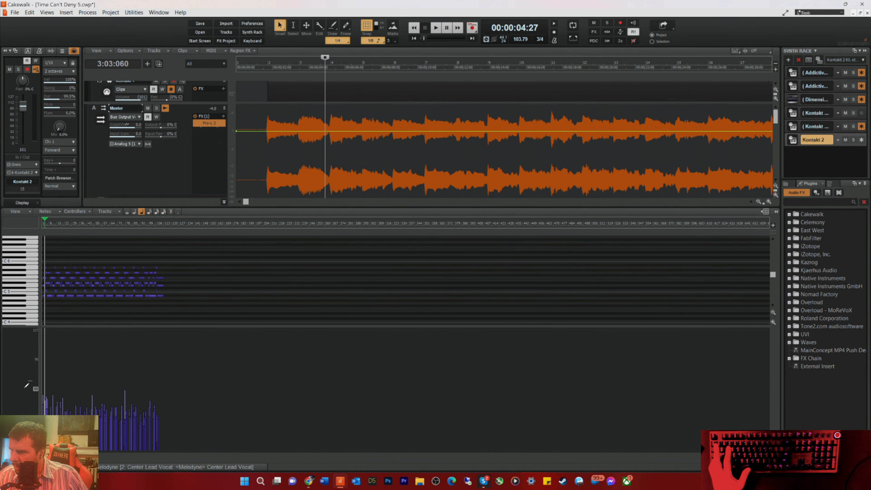
pyautogui.moveTo(200, 301); pyautogui.dragTo(43, 246)
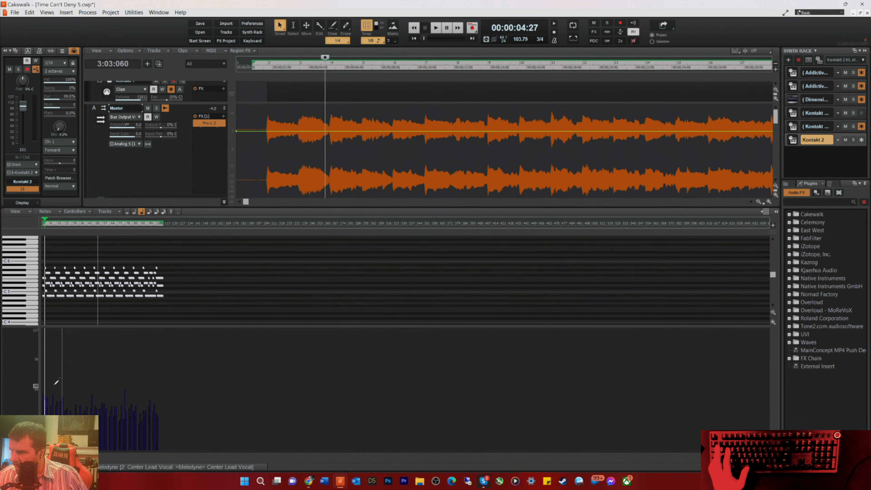
pyautogui.press('t')
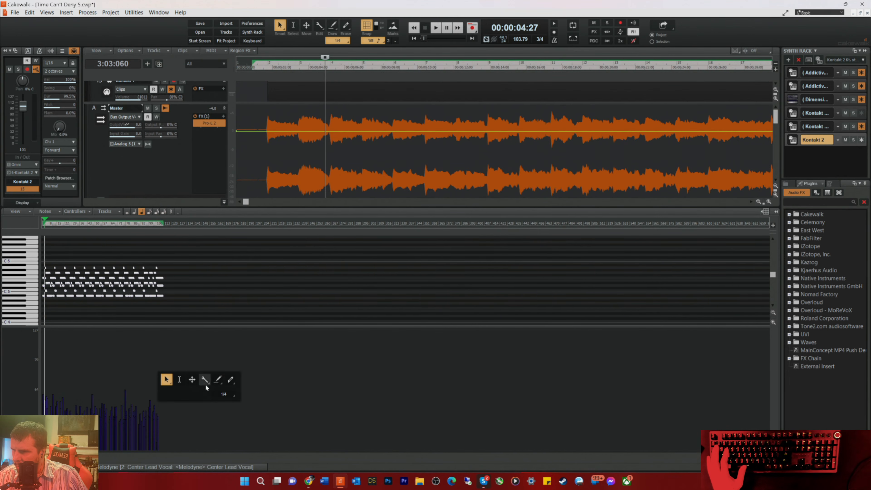
pyautogui.click(217, 383)
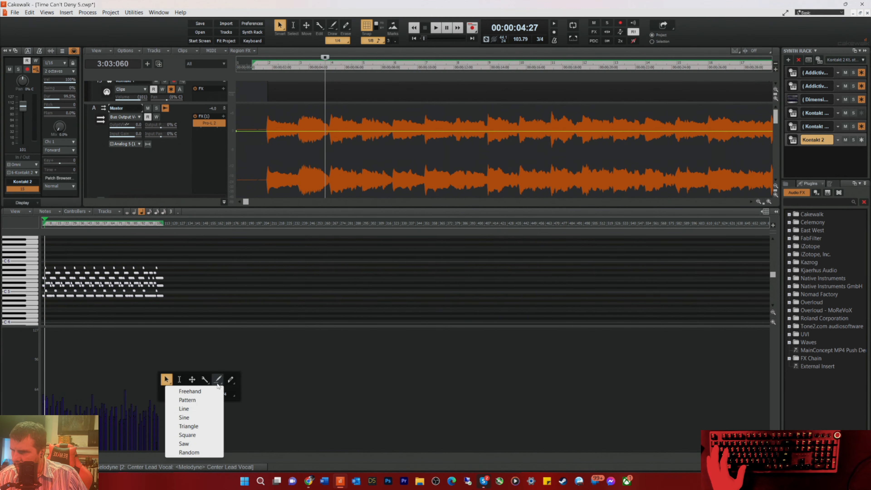
pyautogui.click(181, 411)
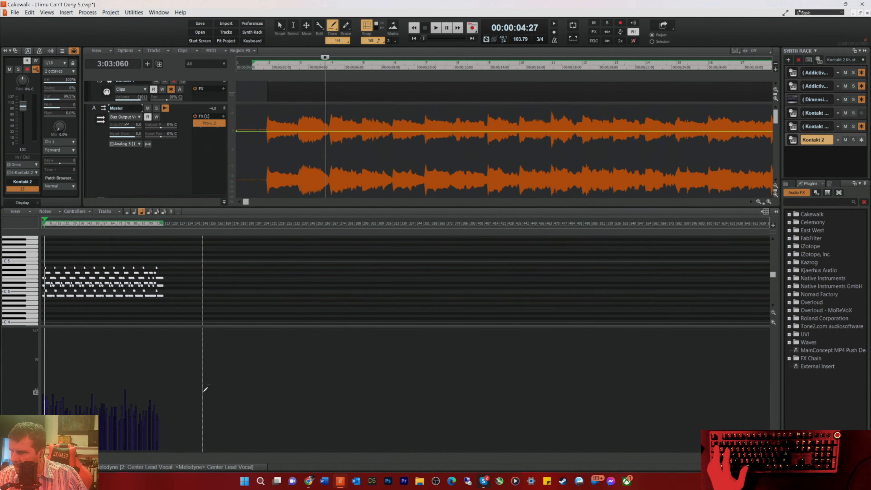
pyautogui.moveTo(42, 388); pyautogui.dragTo(35, 389)
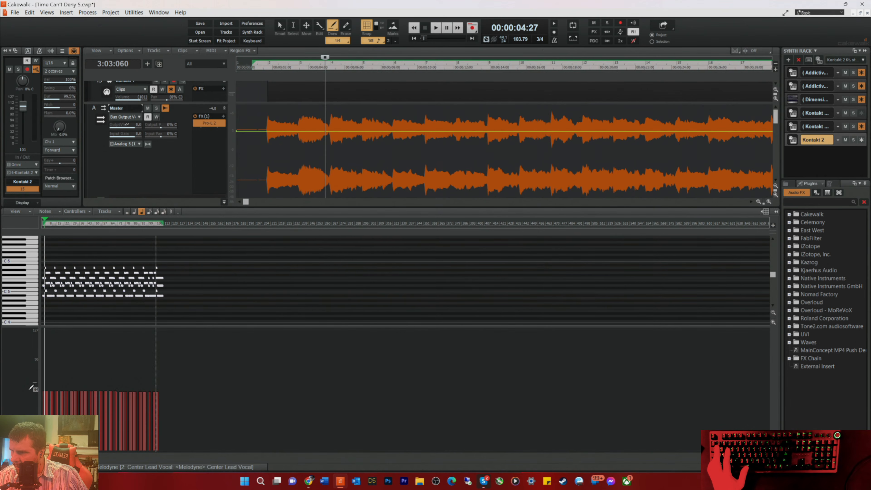
pyautogui.moveTo(29, 390); pyautogui.dragTo(28, 389)
# Step: Play the mix from the start to check the evened-out brass part, and stop playback
pyautogui.press('w')
pyautogui.press('space')
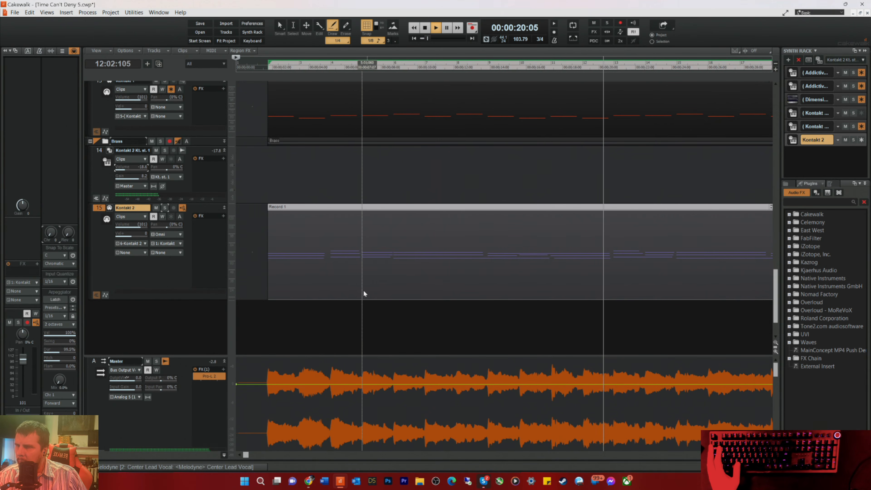
pyautogui.press('space')
pyautogui.scroll(3, 324, 177)
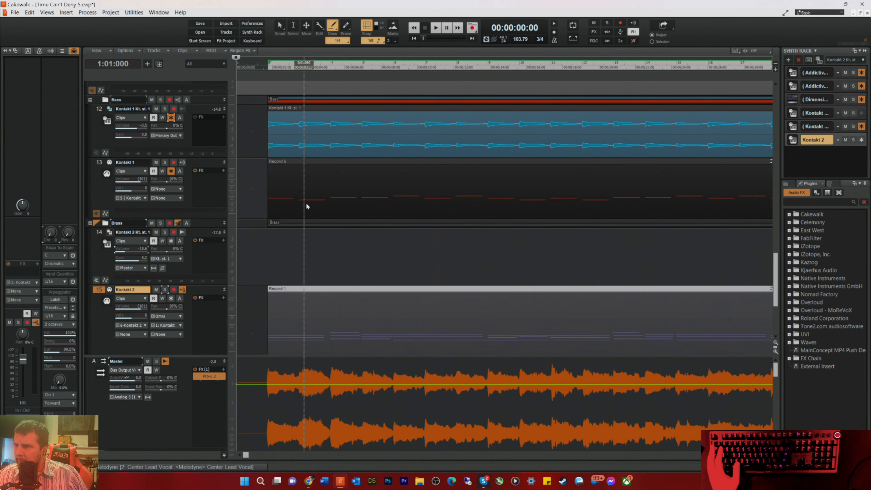
# Step: Inspect the pitches and velocities of the Kontakt 1 bass clip in the piano roll, and close the view
pyautogui.doubleClick(306, 202)
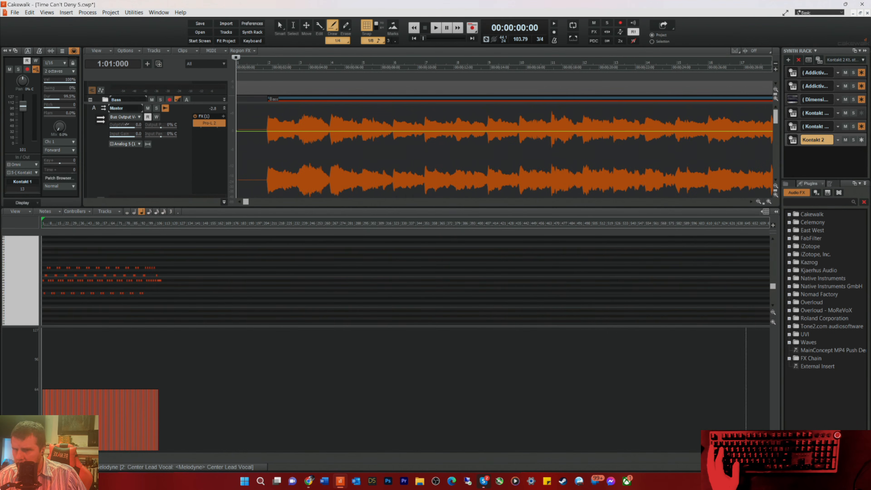
pyautogui.scroll(10, 405, 350)
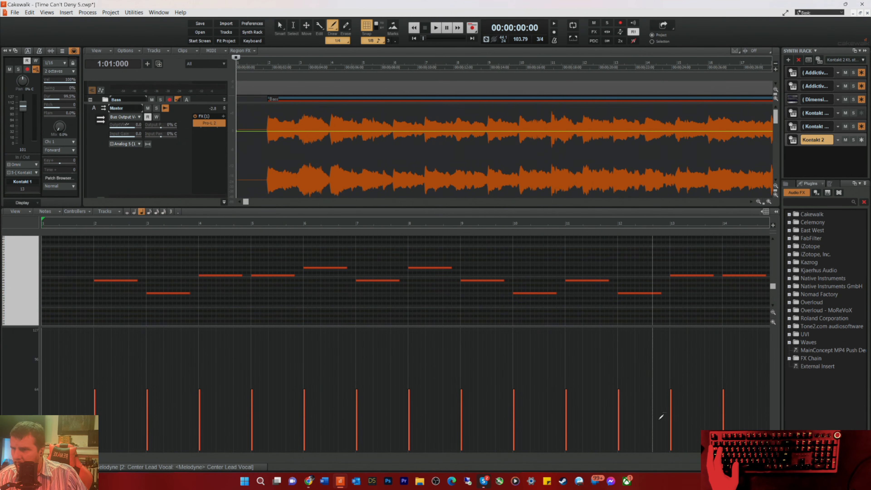
pyautogui.press('d')
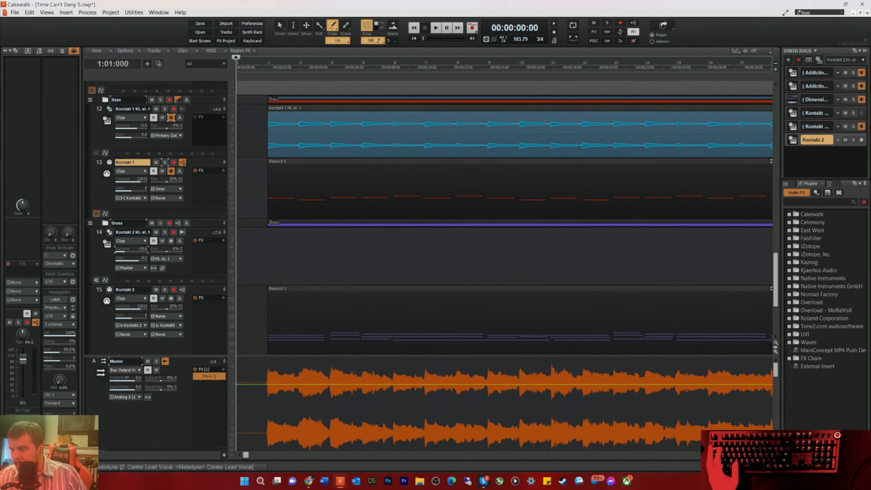
# Step: In the Kontakt 2 brass clip, shorten the low note ending near measure 11 and align the late low note with that measure's start
pyautogui.scroll(-3, 413, 309)
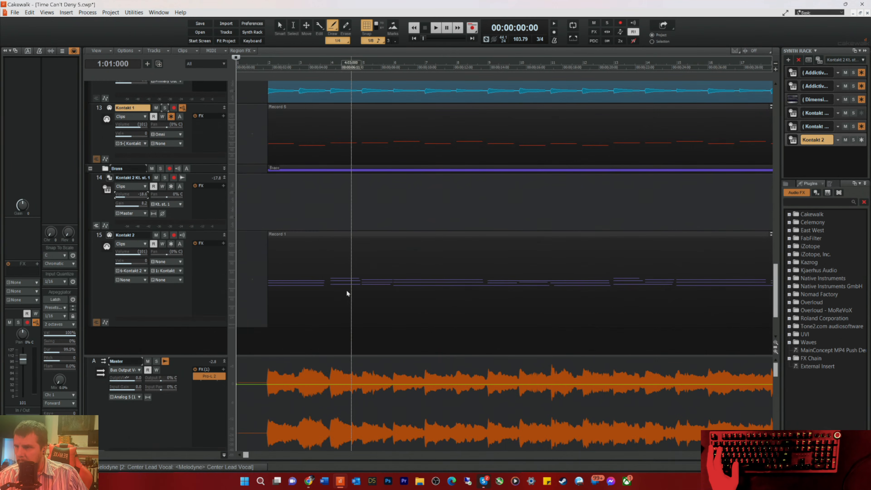
pyautogui.doubleClick(313, 301)
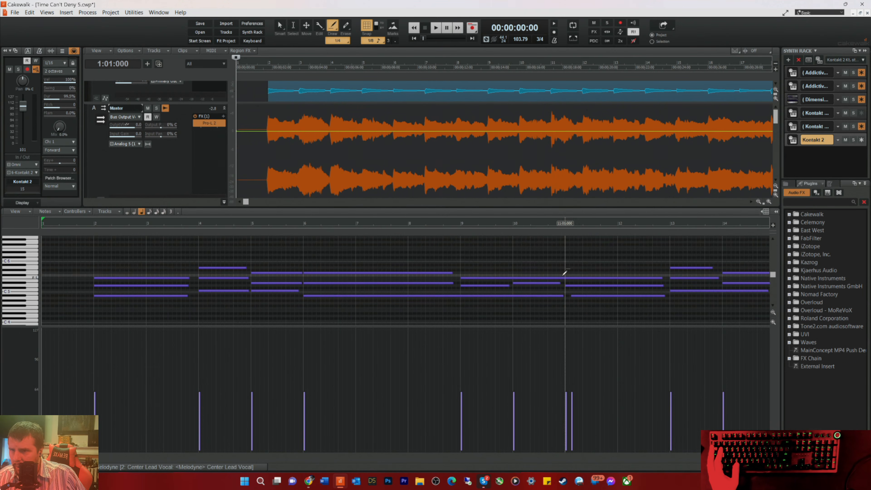
pyautogui.scroll(-1, 565, 274)
pyautogui.press('t')
pyautogui.click(528, 243)
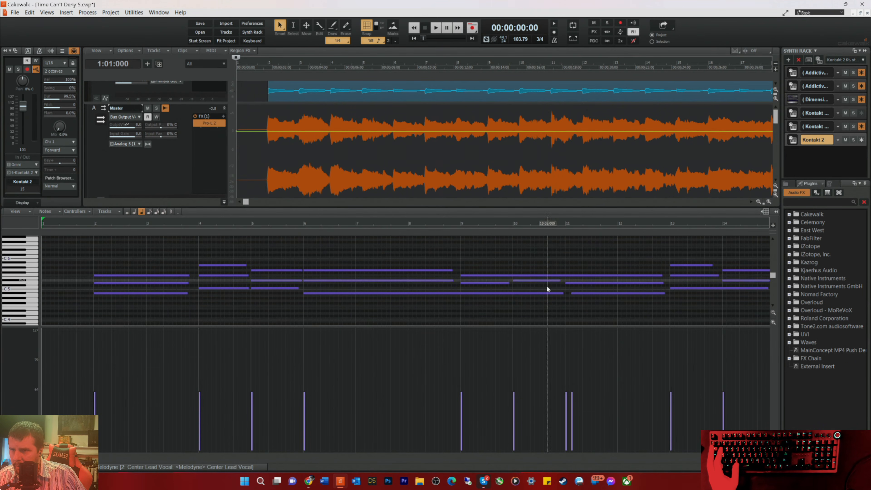
pyautogui.click(562, 293)
pyautogui.moveTo(560, 294); pyautogui.dragTo(565, 293)
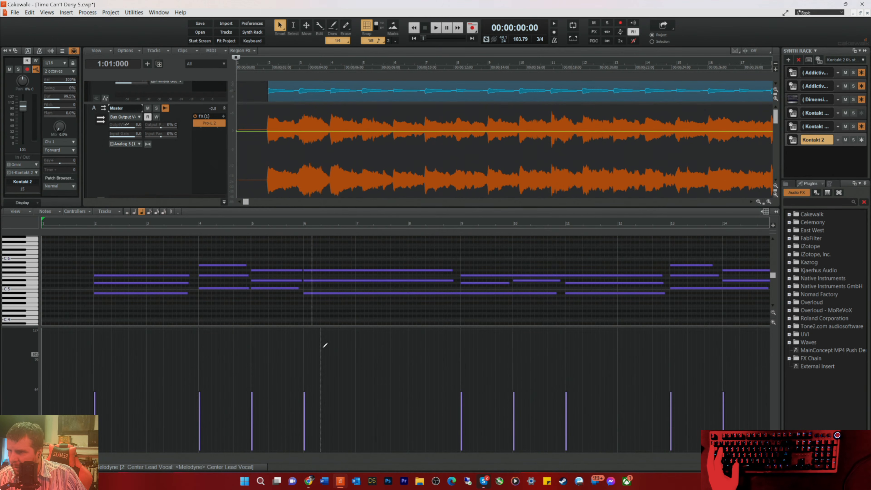
# Step: Set the snap resolution to 1/4 and review the remaining brass notes through to the end of the clip
pyautogui.moveTo(52, 455); pyautogui.dragTo(245, 482)
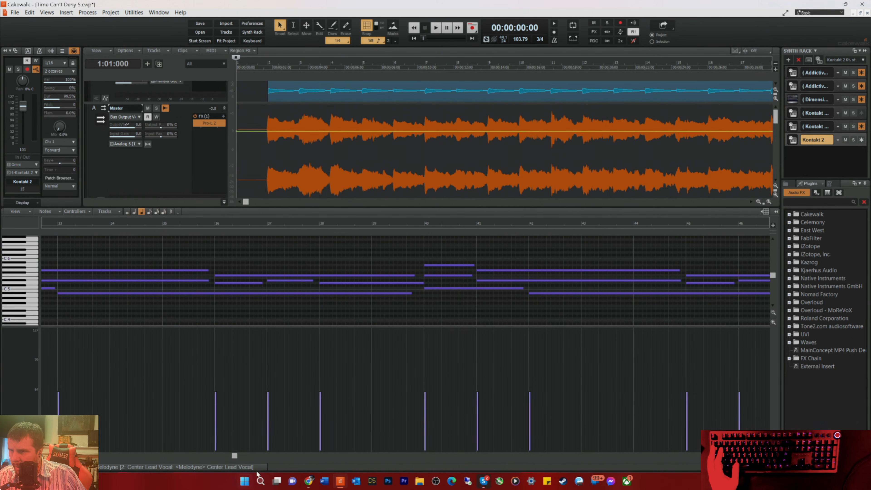
pyautogui.click(372, 41)
pyautogui.click(377, 113)
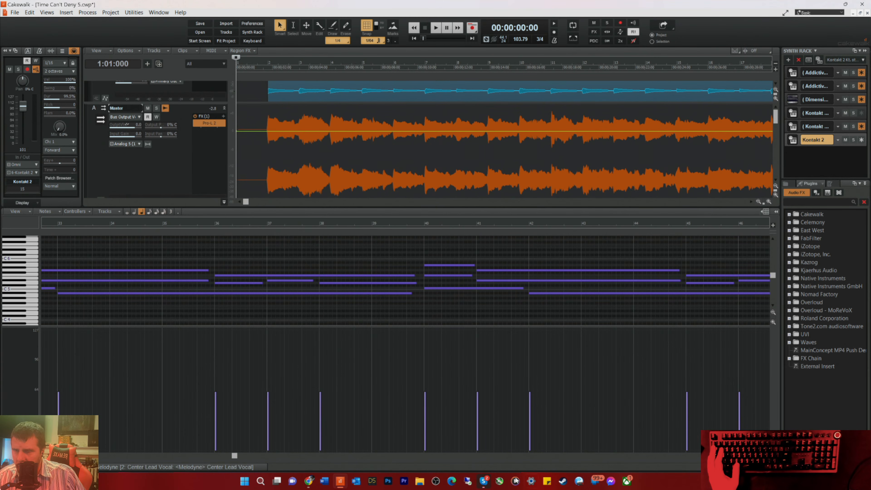
pyautogui.moveTo(236, 456); pyautogui.dragTo(434, 487)
pyautogui.moveTo(434, 456); pyautogui.dragTo(638, 456)
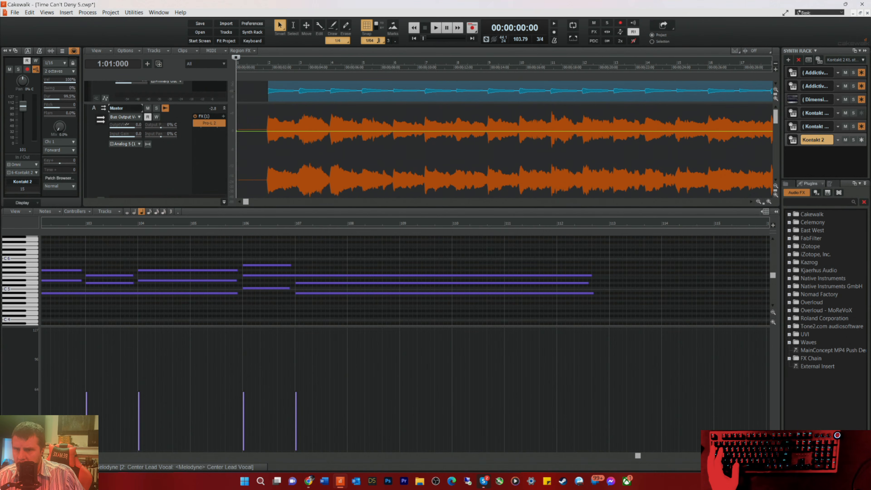
# Step: Close the piano roll, freeze Kontakt 2, and route its audio track's output to the Music bus
pyautogui.press('d')
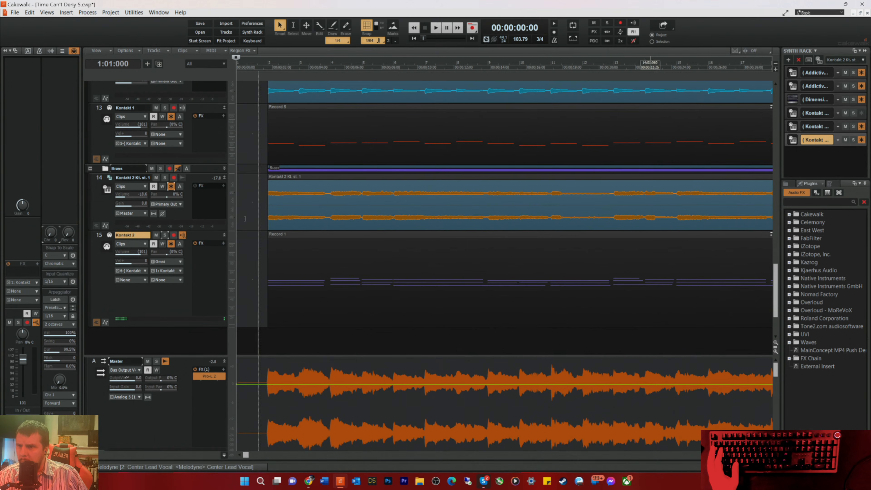
pyautogui.click(181, 213)
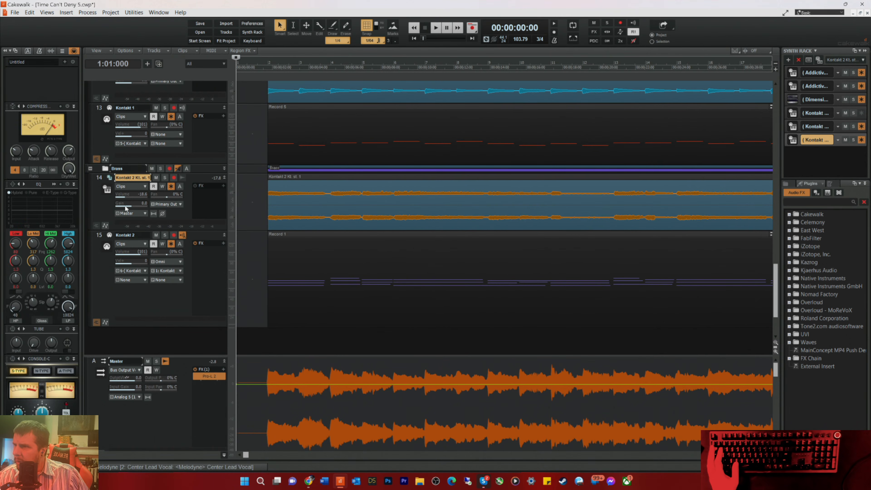
pyautogui.click(135, 216)
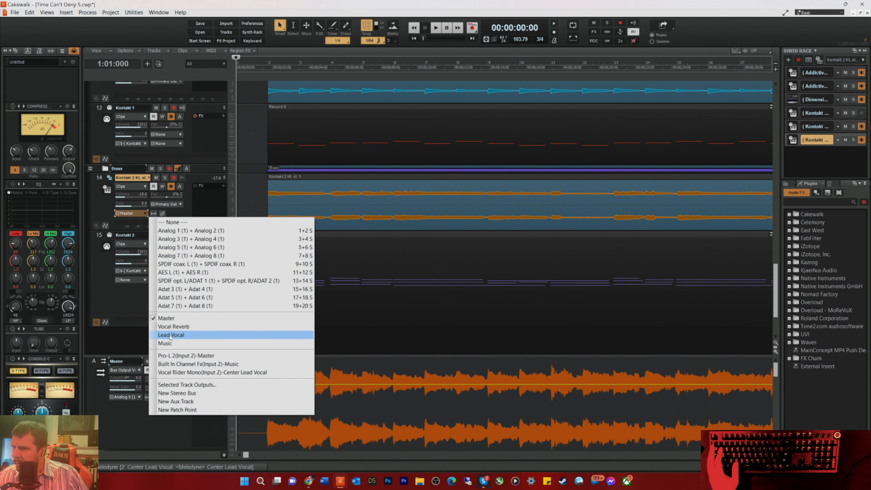
pyautogui.click(166, 343)
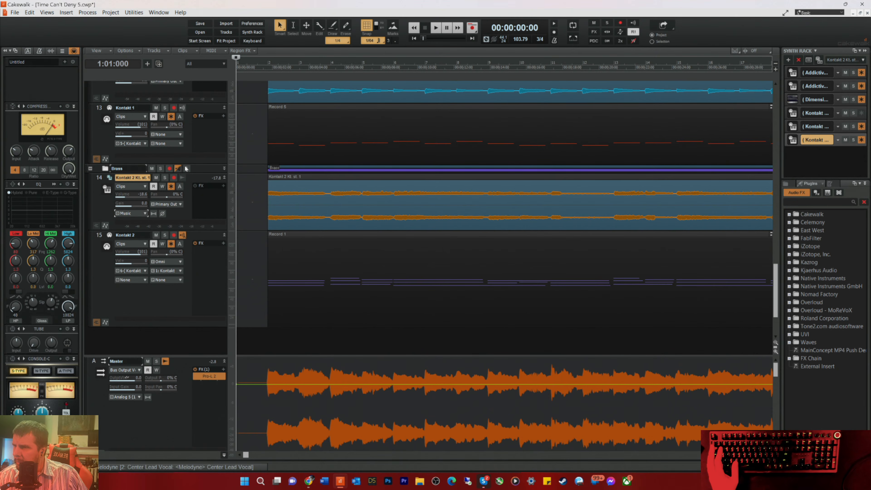
# Step: Enlarge the Kontakt 1 bass audio track to expose its output and route it to the Music bus
pyautogui.scroll(3, 193, 158)
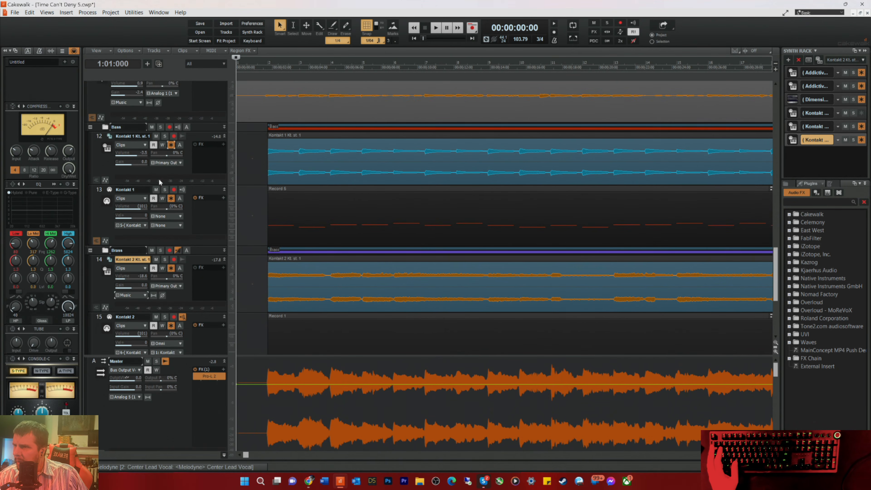
pyautogui.moveTo(200, 185); pyautogui.dragTo(200, 213)
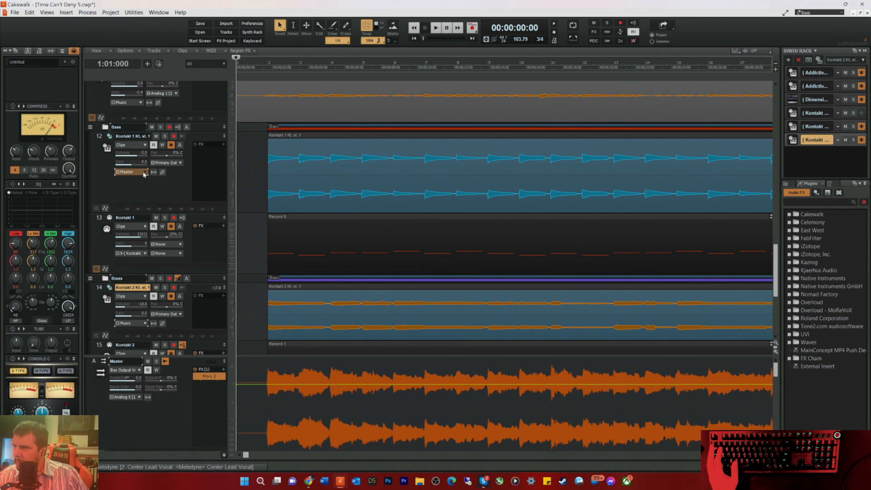
pyautogui.click(143, 174)
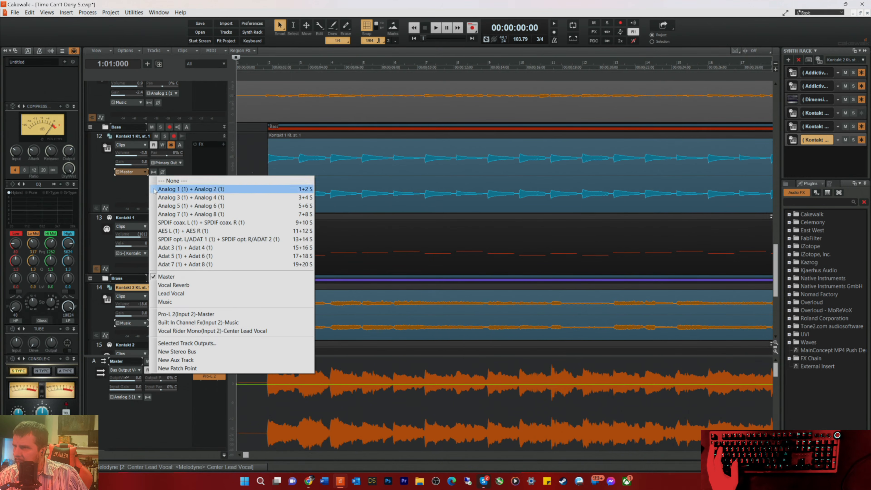
pyautogui.click(168, 303)
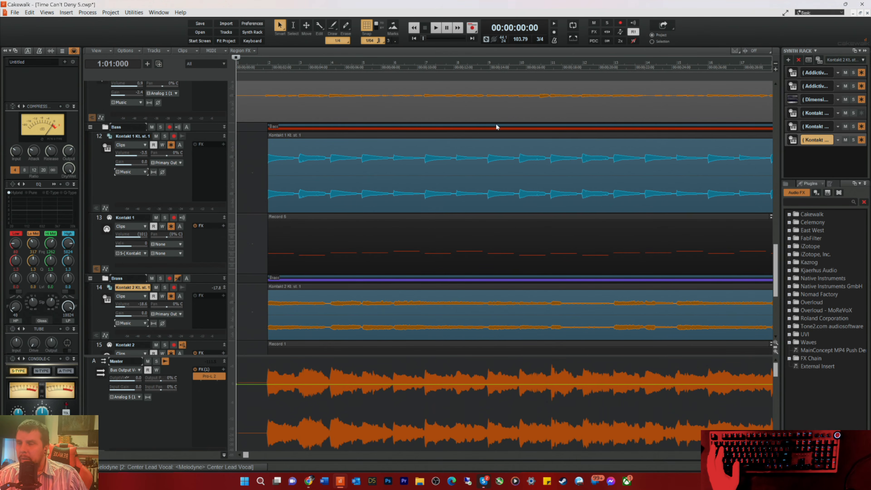
# Step: Solo the old Brass folder holding the Kontakt 5 2 tracks and play it briefly to check it
pyautogui.scroll(-3, 411, 193)
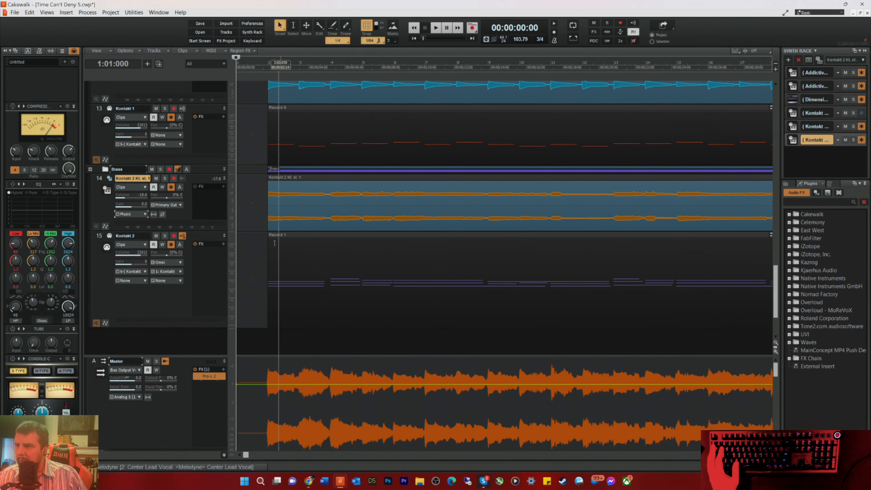
pyautogui.scroll(9, 289, 187)
pyautogui.scroll(2, 289, 186)
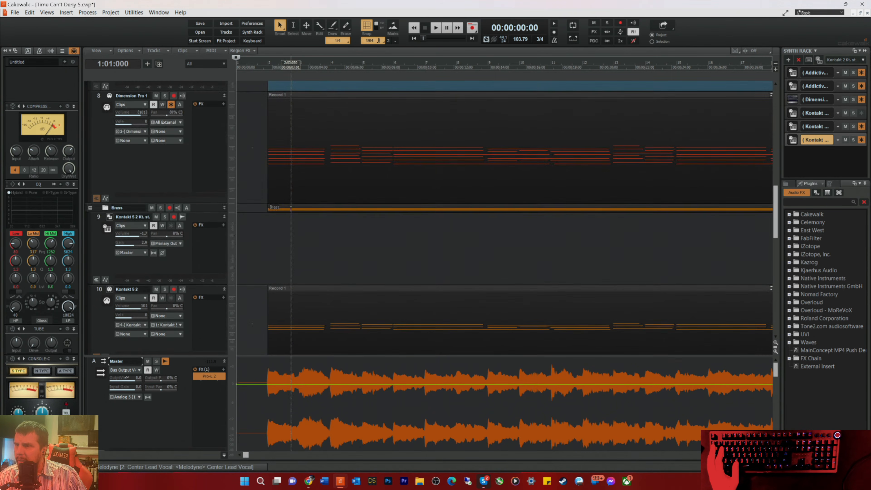
pyautogui.scroll(-1, 260, 232)
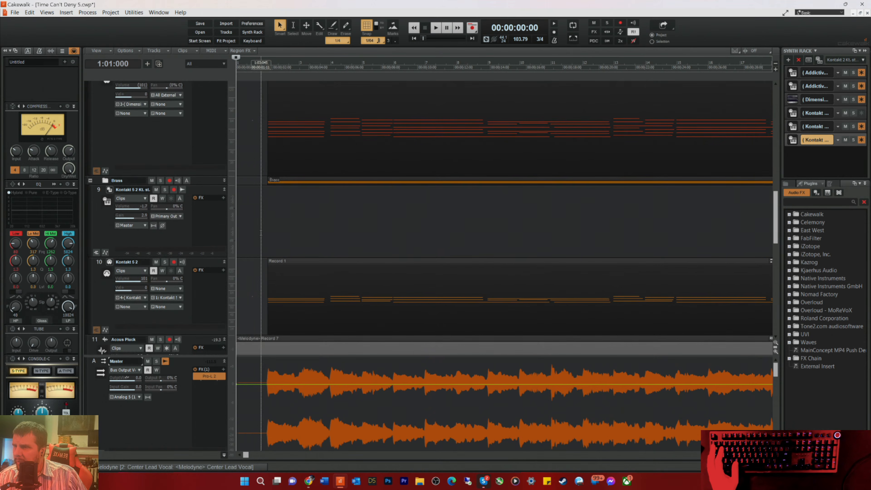
pyautogui.click(160, 181)
pyautogui.press('space')
pyautogui.press('space')
# Step: Delete the old Brass track folder together with all the Kontakt 5 2 tracks inside it
pyautogui.rightClick(199, 179)
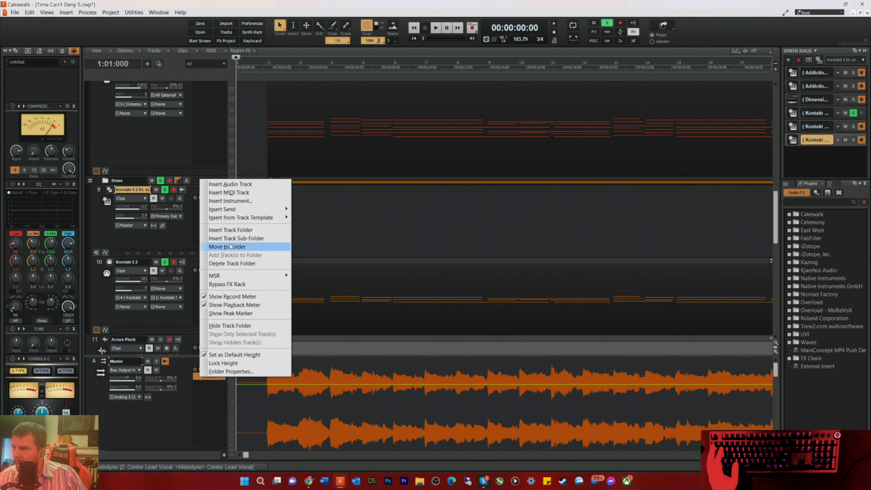
pyautogui.click(230, 263)
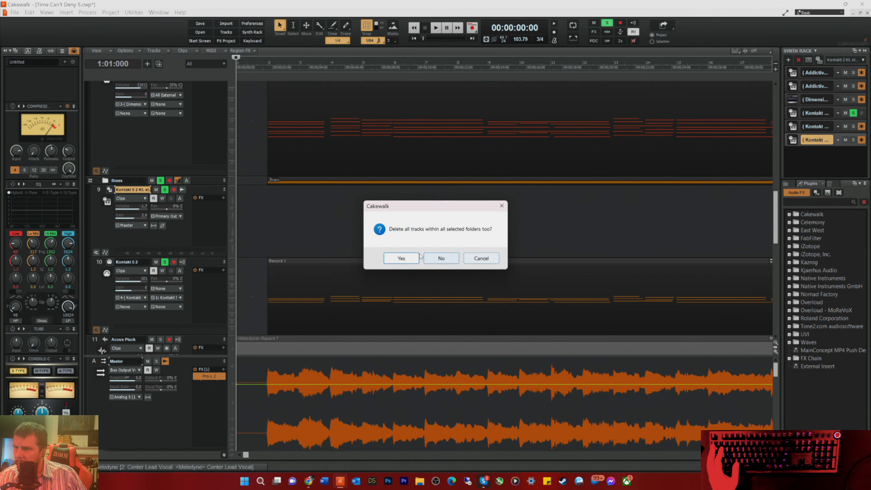
pyautogui.click(394, 261)
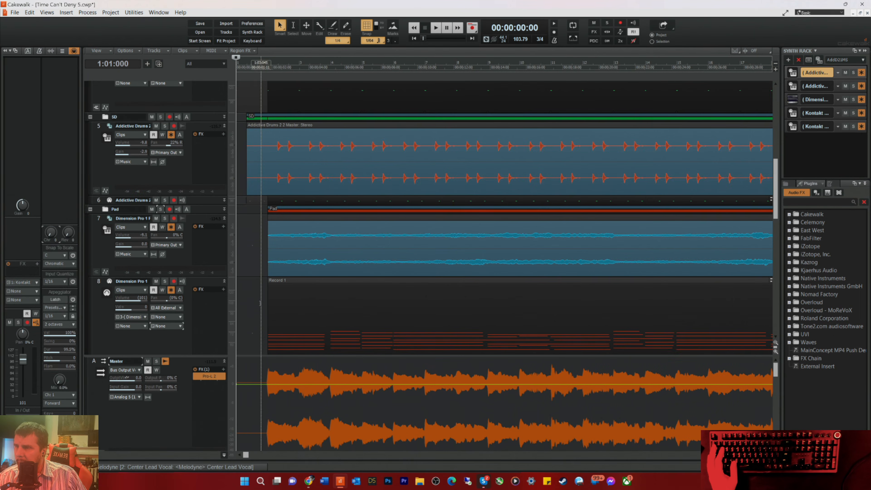
# Step: Solo the Dimension Pro 1 pad and play it from the start while trying its channel compressor's levels, and stop playback
pyautogui.scroll(12, 260, 304)
pyautogui.scroll(-3, 269, 240)
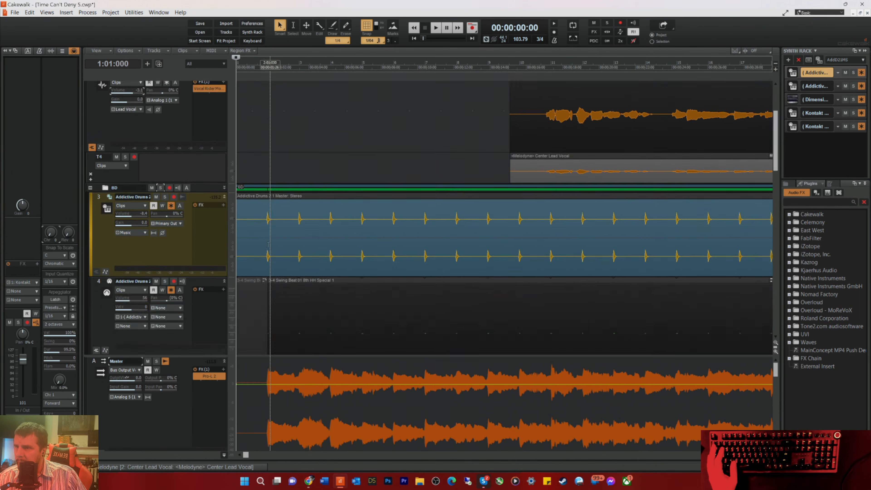
pyautogui.scroll(-6, 270, 240)
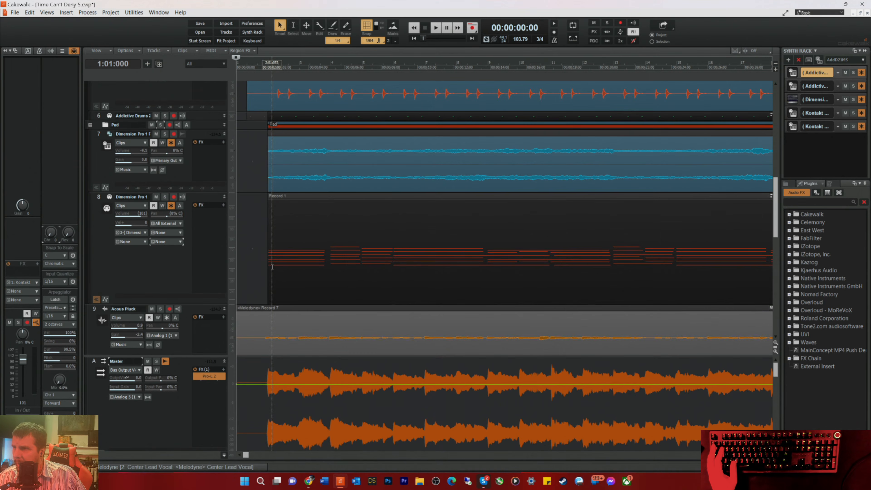
pyautogui.click(162, 136)
pyautogui.press('space')
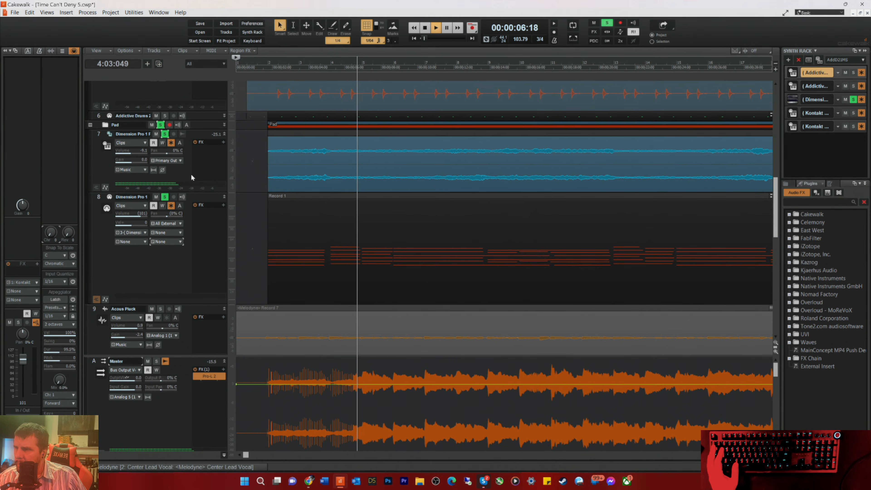
pyautogui.click(177, 171)
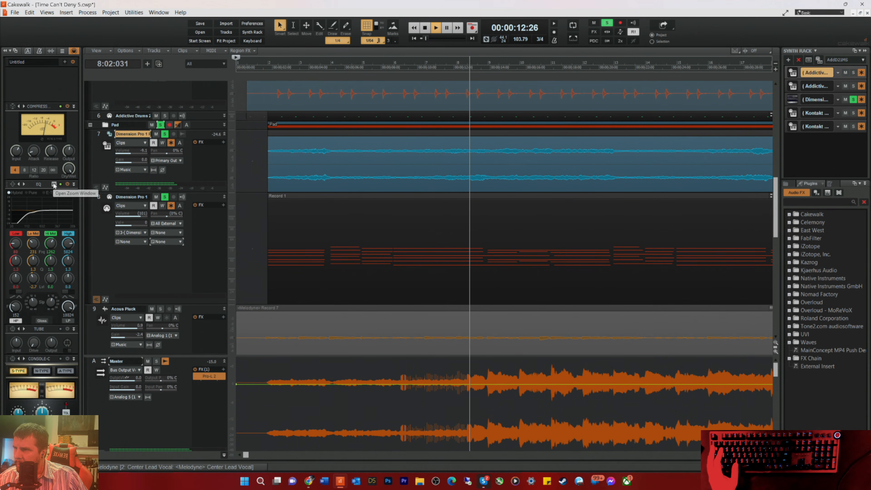
pyautogui.moveTo(16, 151); pyautogui.dragTo(67, 155)
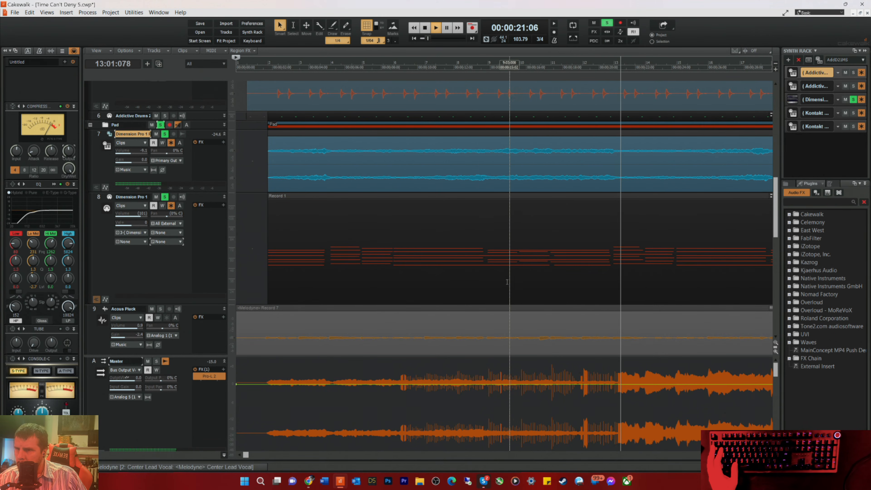
pyautogui.press('space')
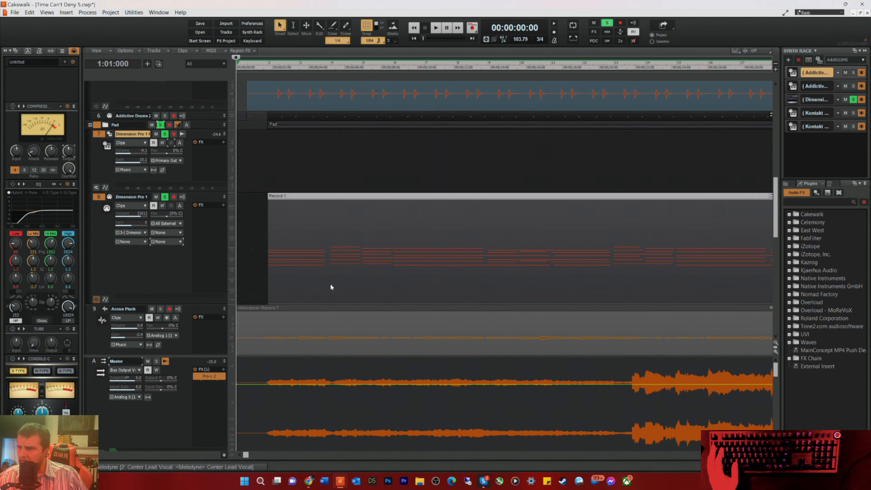
# Step: Unfreeze the Dimension Pro 1 pad and align the late notes of its Record 1 clip with the start of measure 11 in the piano roll
pyautogui.click(332, 286)
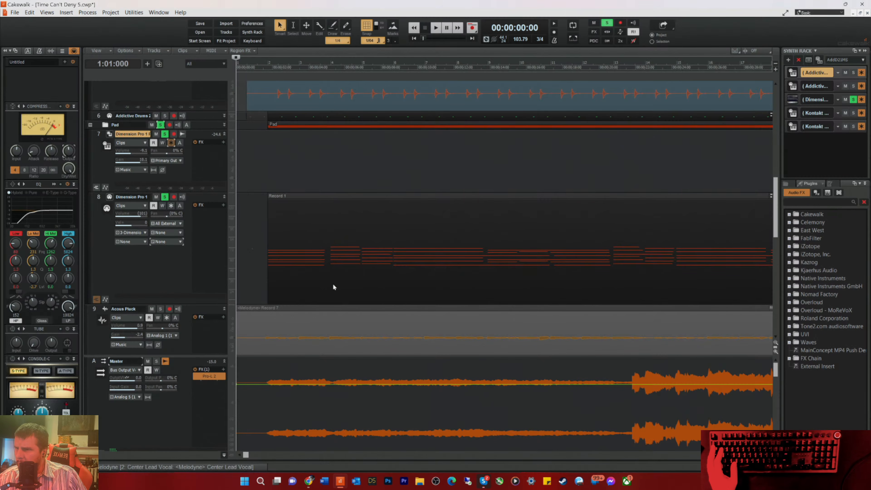
pyautogui.click(332, 284)
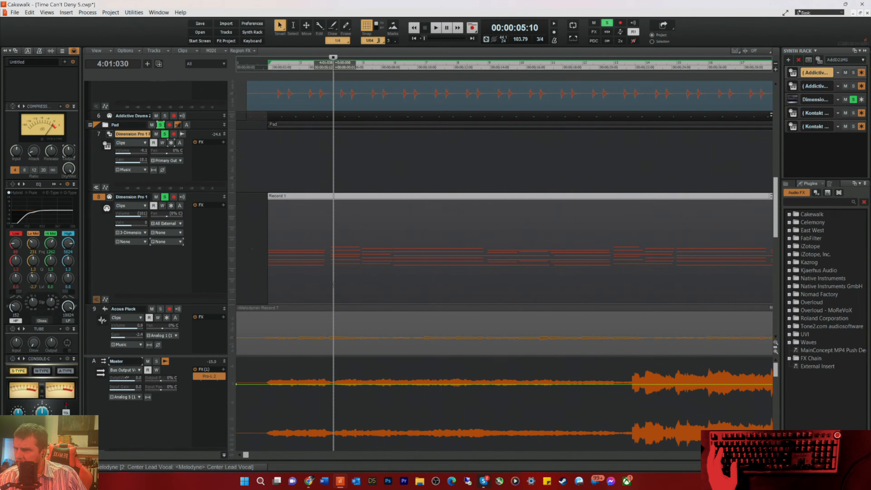
pyautogui.doubleClick(334, 288)
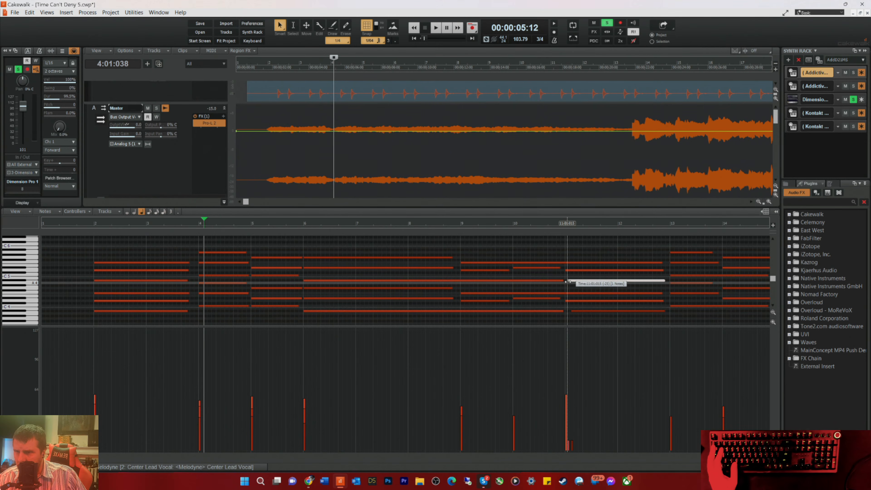
pyautogui.moveTo(573, 311); pyautogui.dragTo(568, 315)
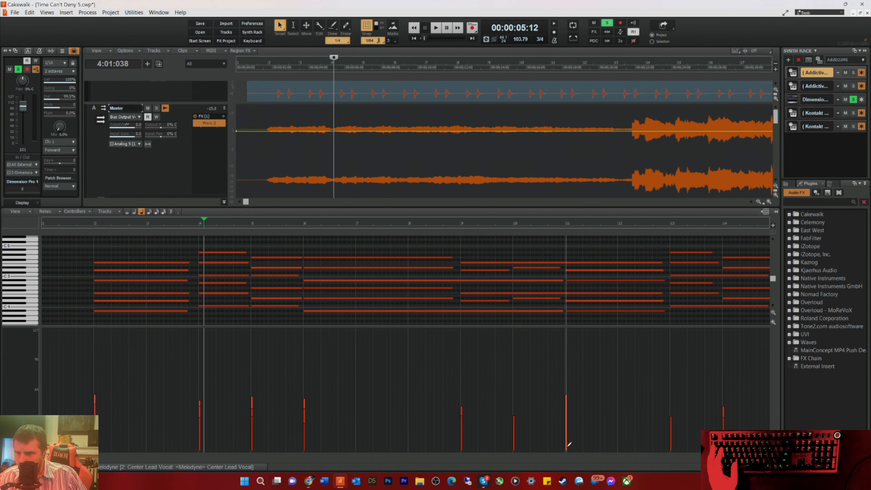
pyautogui.moveTo(568, 311); pyautogui.dragTo(565, 311)
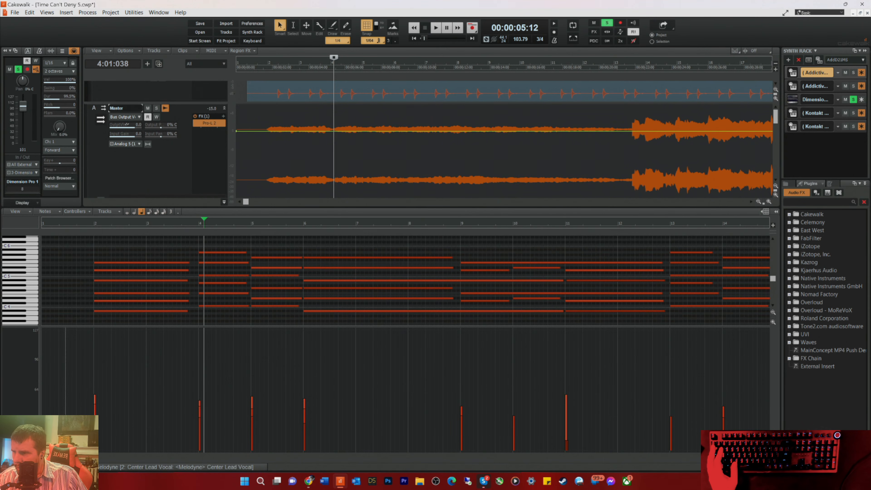
# Step: Level the velocities of the pad's closing notes from measure 104 onward to about 64 with the Draw tool
pyautogui.moveTo(50, 456); pyautogui.dragTo(220, 487)
pyautogui.moveTo(221, 455); pyautogui.dragTo(400, 455)
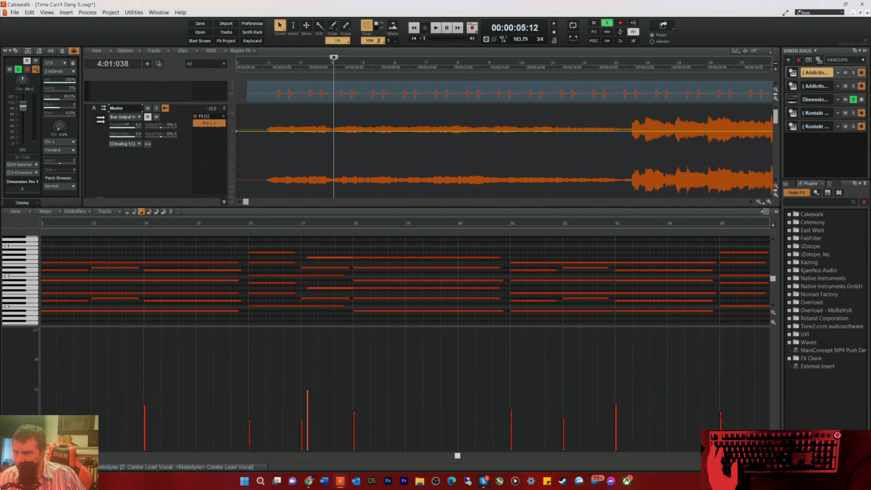
pyautogui.hscroll(17, 406, 281)
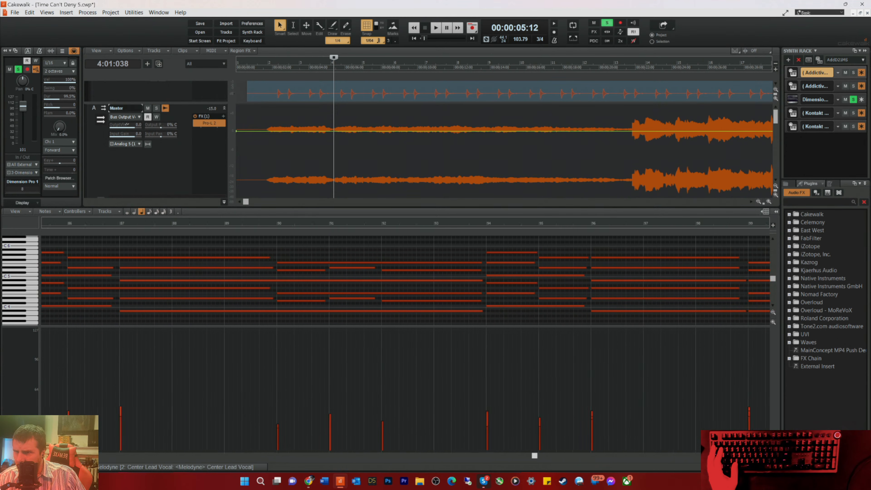
pyautogui.hscroll(6, 572, 438)
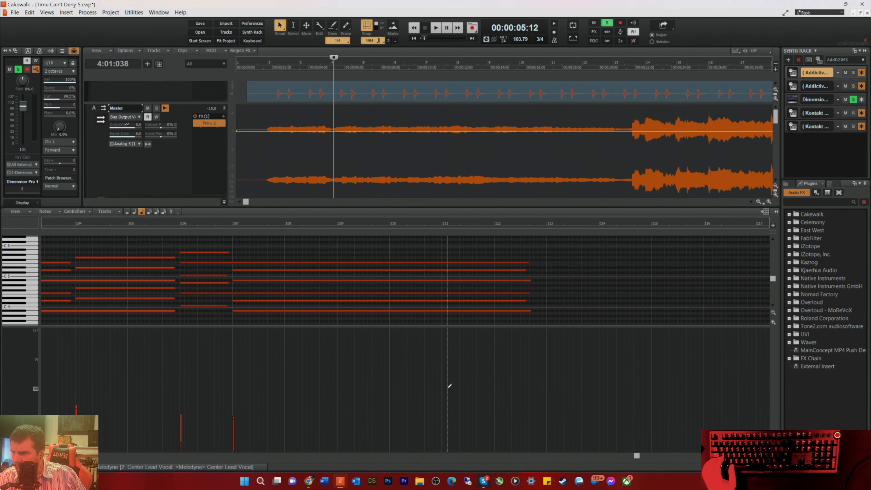
pyautogui.press('t')
pyautogui.click(461, 379)
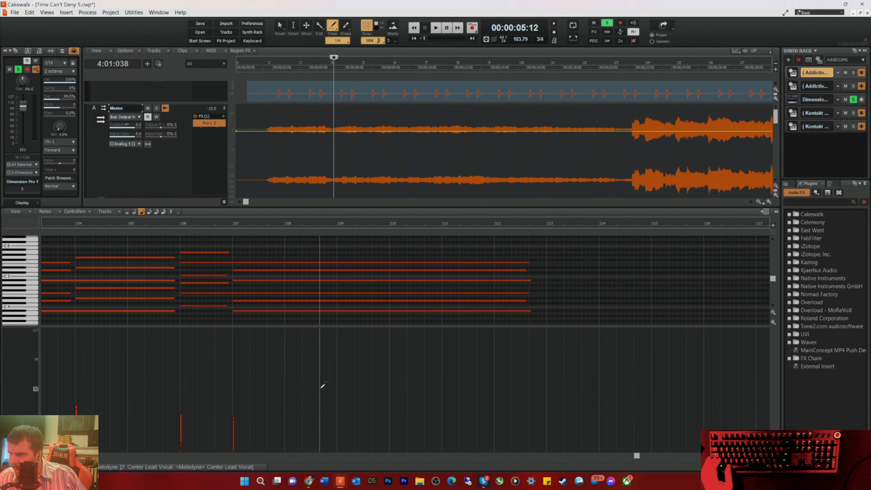
pyautogui.moveTo(82, 365)
pyautogui.mouseDown()
pyautogui.moveTo(2, 366)
pyautogui.moveTo(3, 389)
pyautogui.mouseUp()
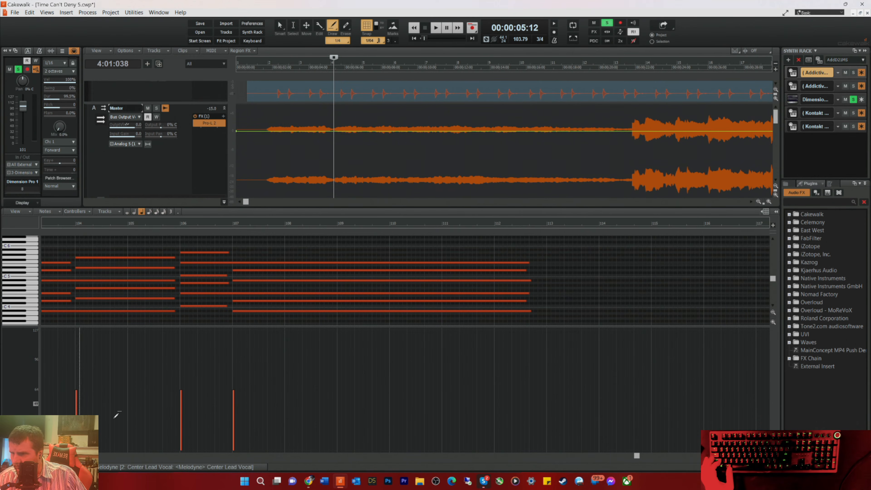
# Step: Flatten the velocities of all notes in the pad's Record 1 clip to about 64 and leave the notes deselected
pyautogui.click(755, 455)
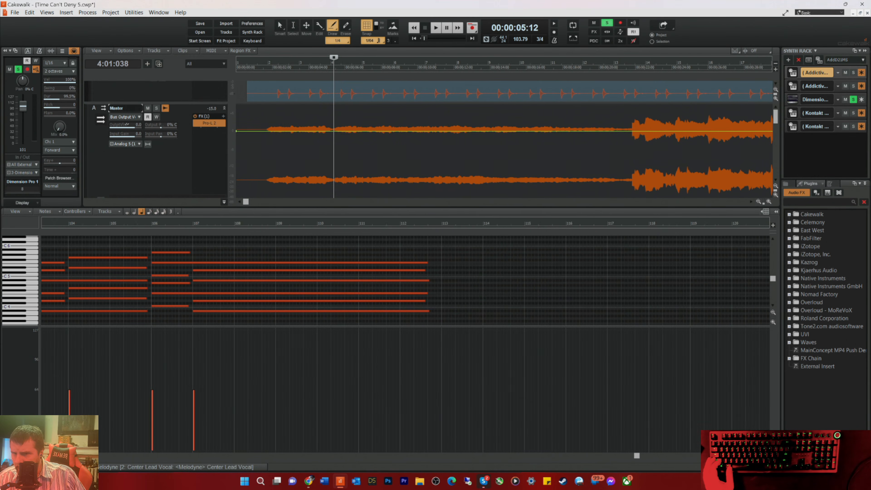
pyautogui.moveTo(637, 456); pyautogui.dragTo(51, 457)
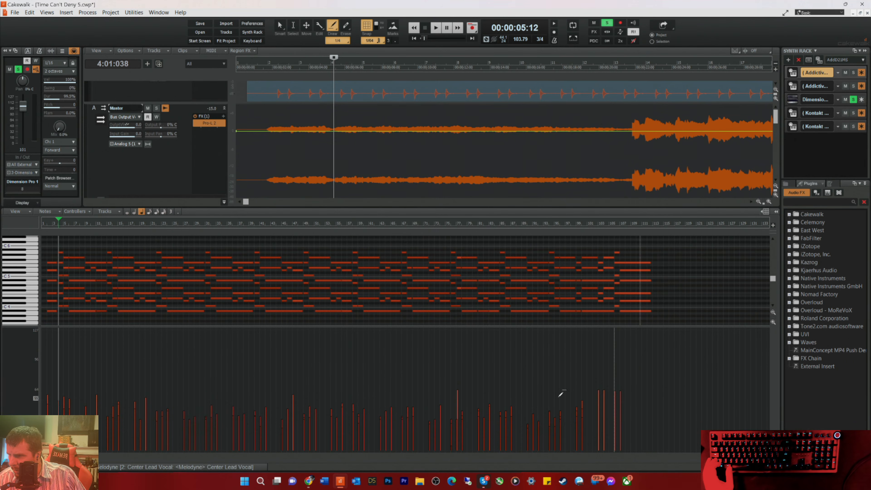
pyautogui.hotkey('ctrl', 'a')
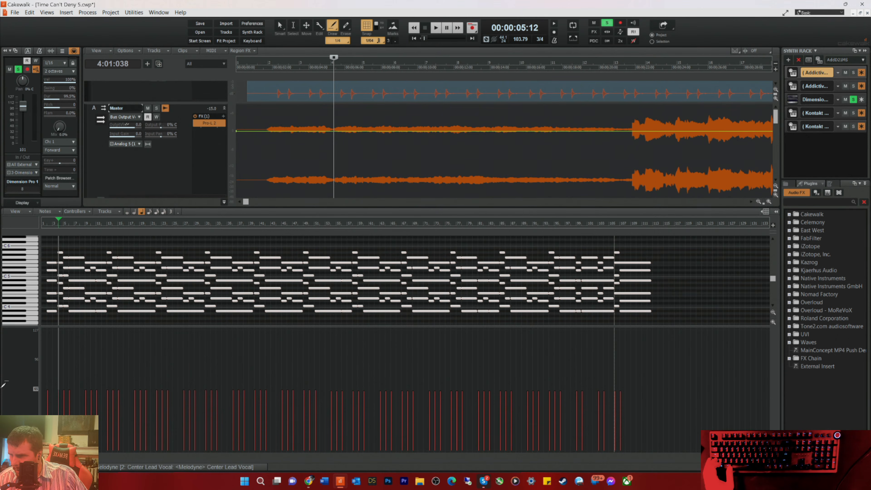
pyautogui.hotkey('ctrl', 'shift', 'a')
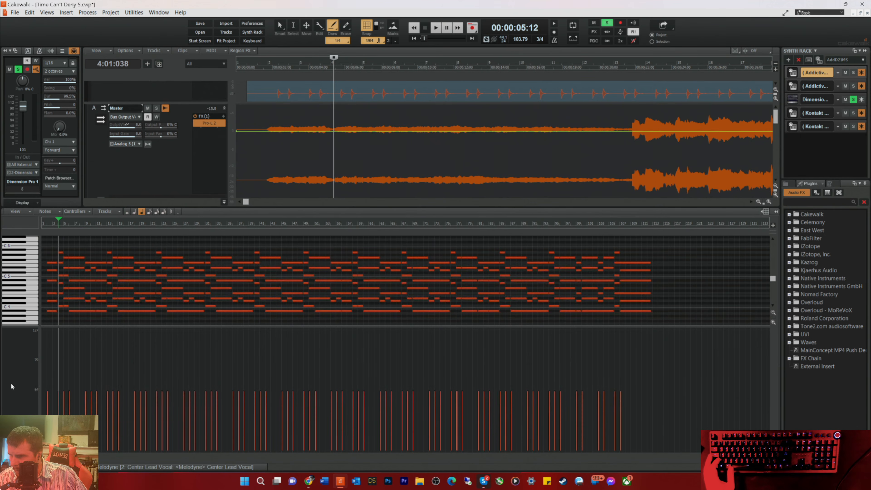
# Step: Play the soloed pad from the start in the track view and raise the Dimension Pro 1 instrument audio track's volume slightly
pyautogui.press('w')
pyautogui.press('space')
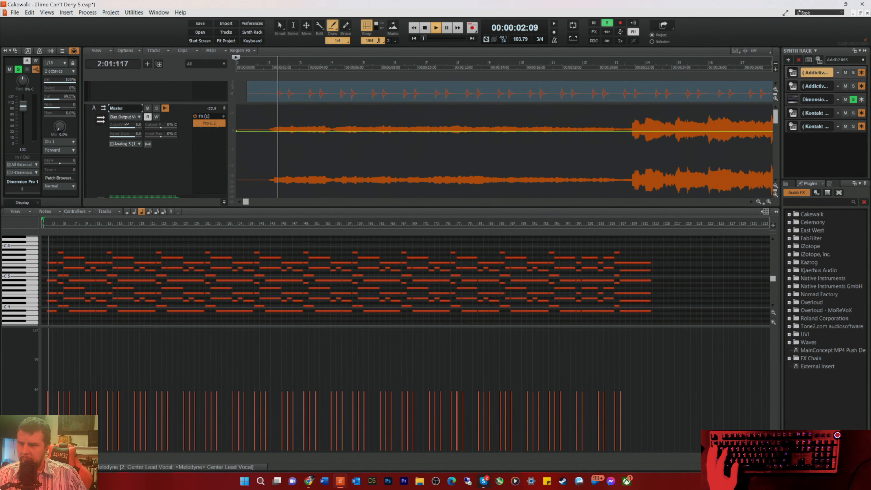
pyautogui.press('d')
pyautogui.scroll(-1, 359, 201)
pyautogui.scroll(4, 362, 200)
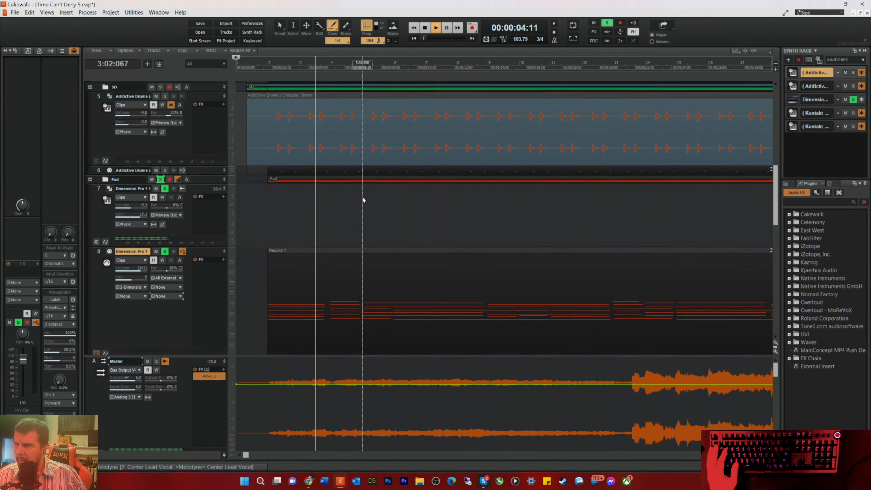
pyautogui.scroll(-2, 180, 234)
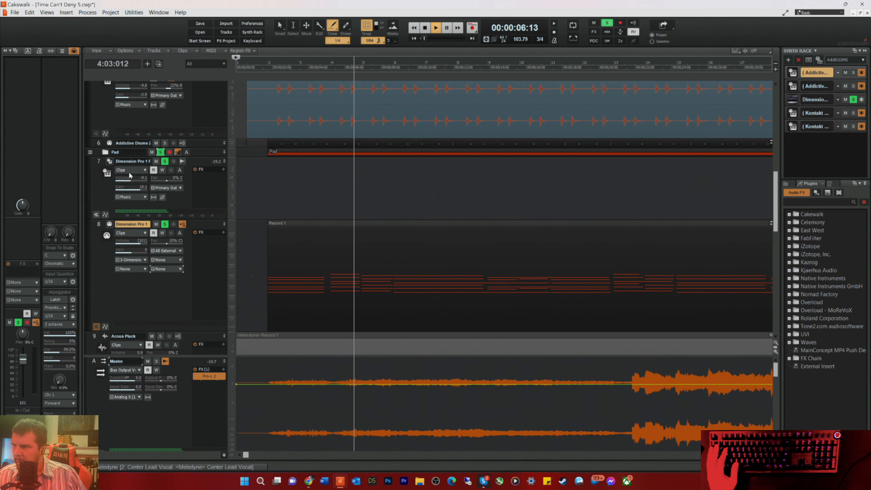
pyautogui.moveTo(129, 179); pyautogui.dragTo(132, 179)
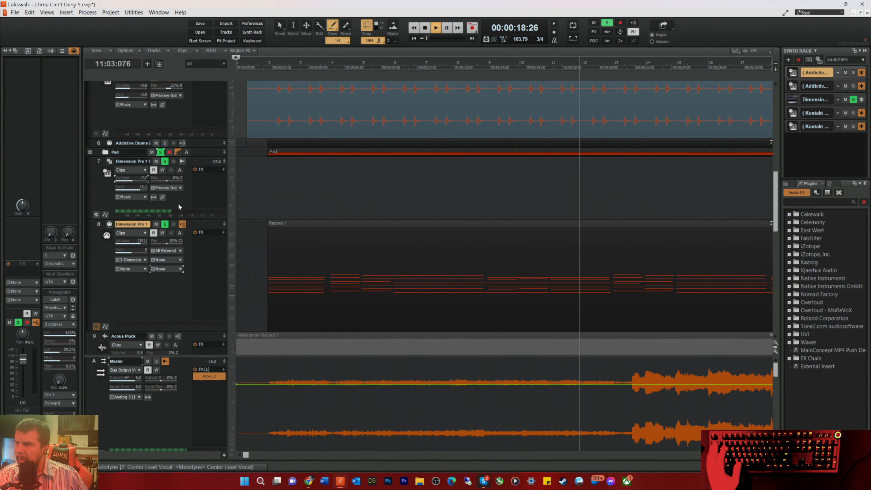
# Step: Stop playback, freeze the Dimension Pro 1 pad and take it out of solo
pyautogui.press('space')
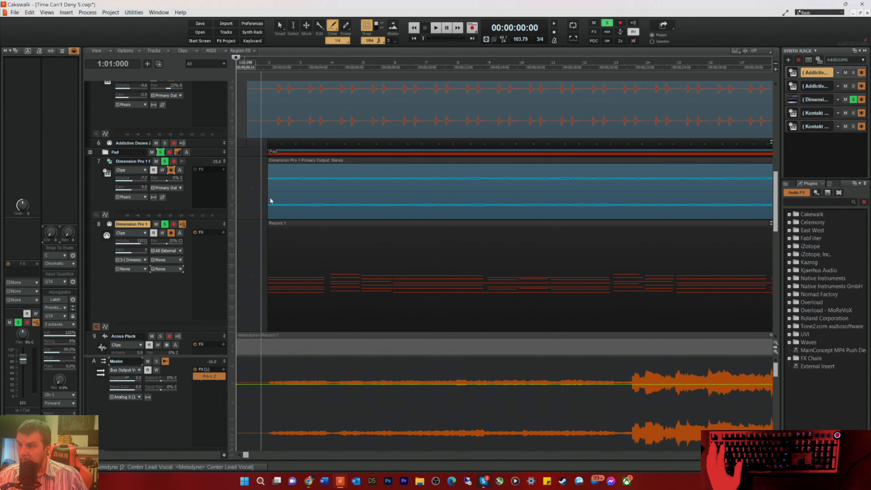
pyautogui.click(164, 161)
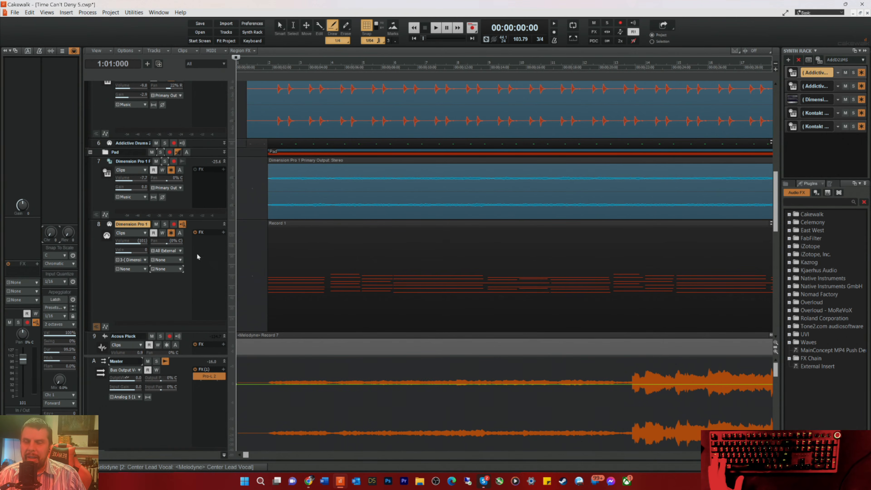
# Step: Play the full mix briefly from the Center Lead Vocal's entry near the end of measure 9
pyautogui.scroll(10, 377, 237)
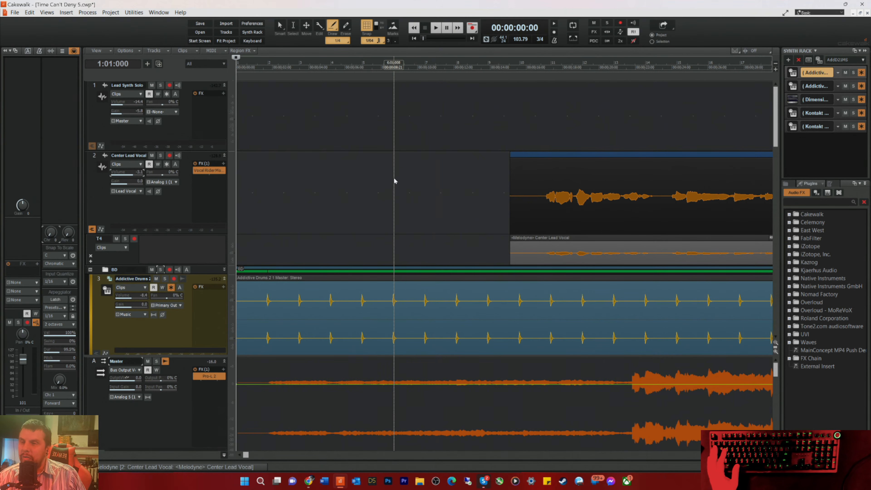
pyautogui.scroll(-4, 395, 172)
pyautogui.scroll(4, 390, 164)
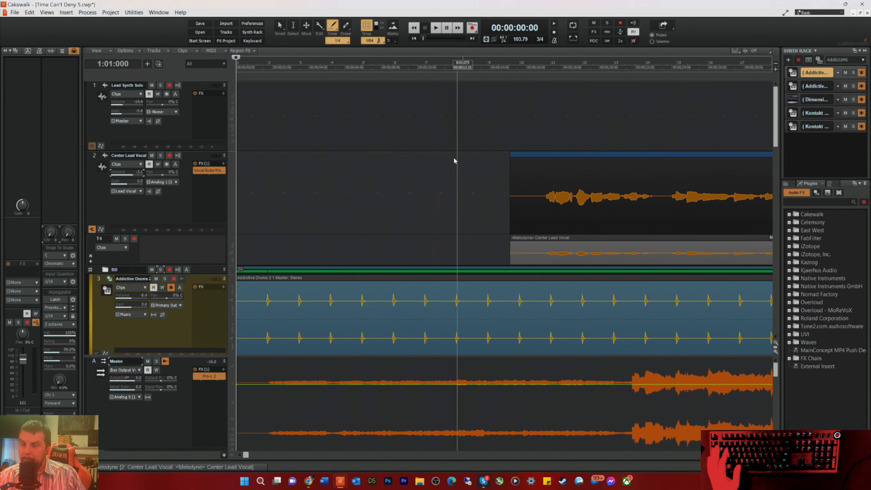
pyautogui.click(509, 69)
pyautogui.press('space')
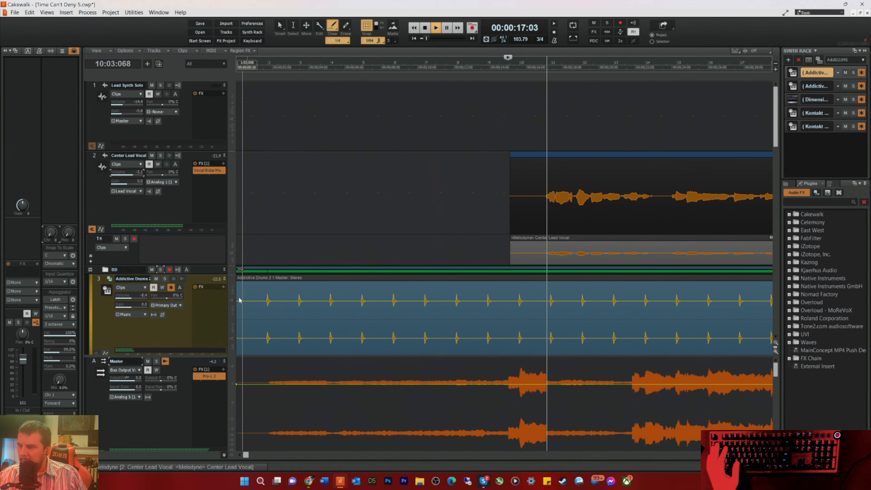
pyautogui.press('space')
# Step: Reduce the heights of the Addictive Drums tracks in the BD and SD folders
pyautogui.scroll(-5, 211, 263)
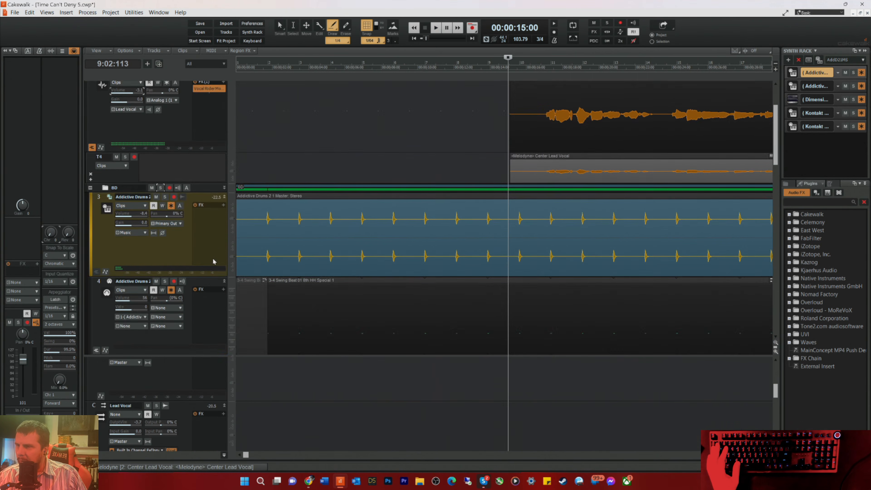
pyautogui.scroll(-3, 212, 264)
pyautogui.scroll(3, 292, 203)
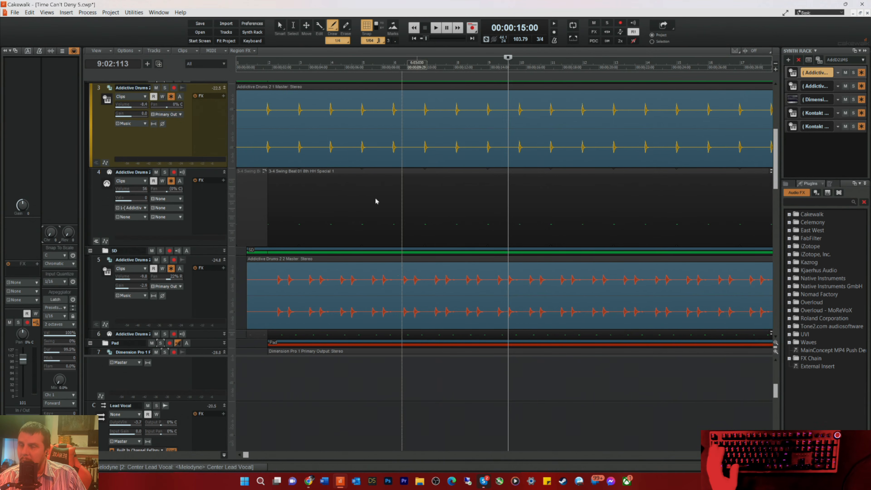
pyautogui.scroll(2, 169, 144)
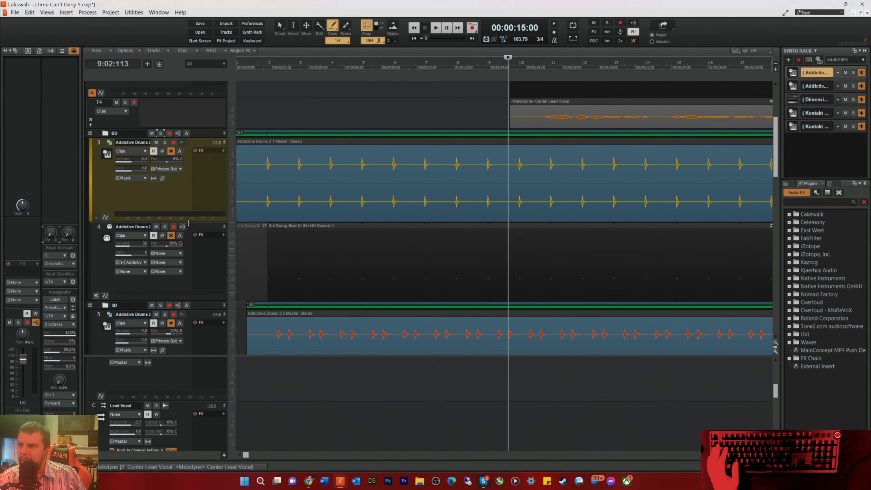
pyautogui.moveTo(200, 224); pyautogui.dragTo(193, 207)
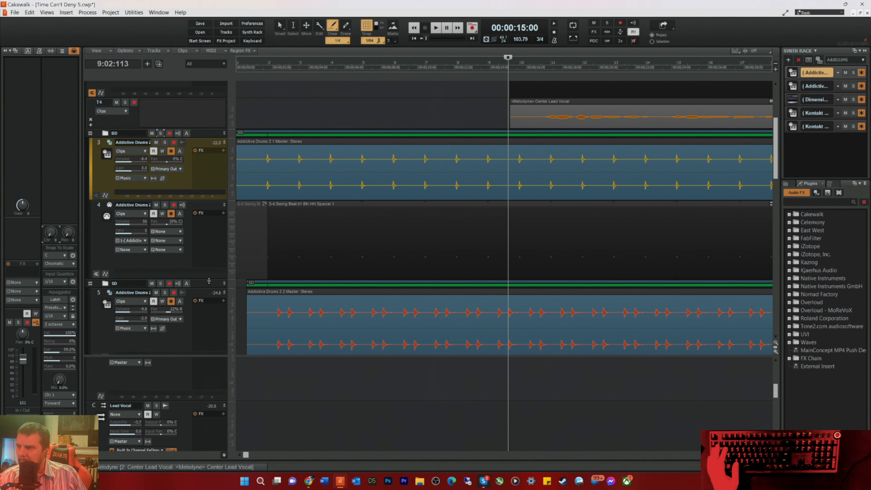
pyautogui.moveTo(209, 281)
pyautogui.mouseDown()
pyautogui.moveTo(208, 269)
pyautogui.moveTo(202, 281)
pyautogui.mouseUp()
pyautogui.scroll(-3, 201, 272)
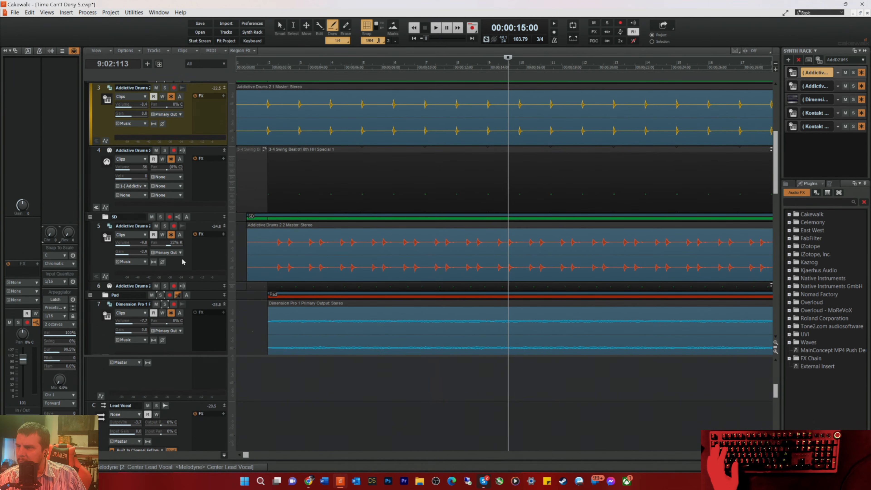
# Step: Play the Addictive Drums bass and snare parts soloed from measure 1 to check them, and clear both solos
pyautogui.click(255, 70)
pyautogui.press('space')
pyautogui.click(164, 87)
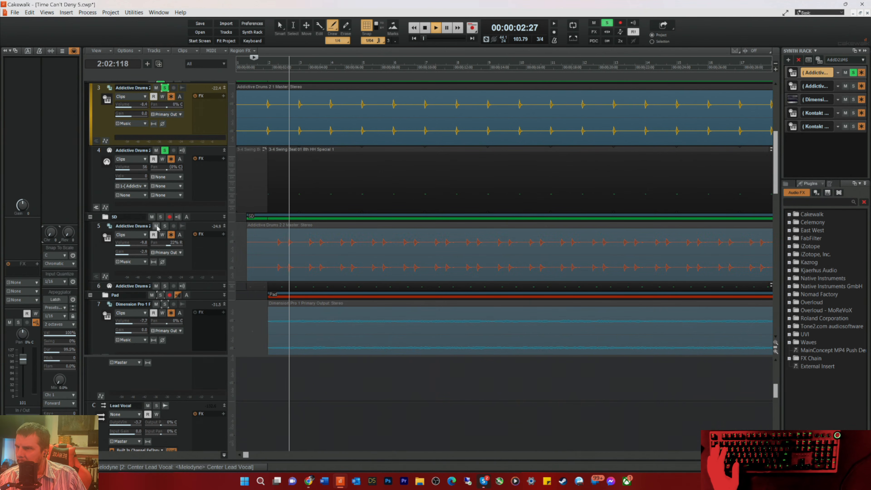
pyautogui.click(161, 225)
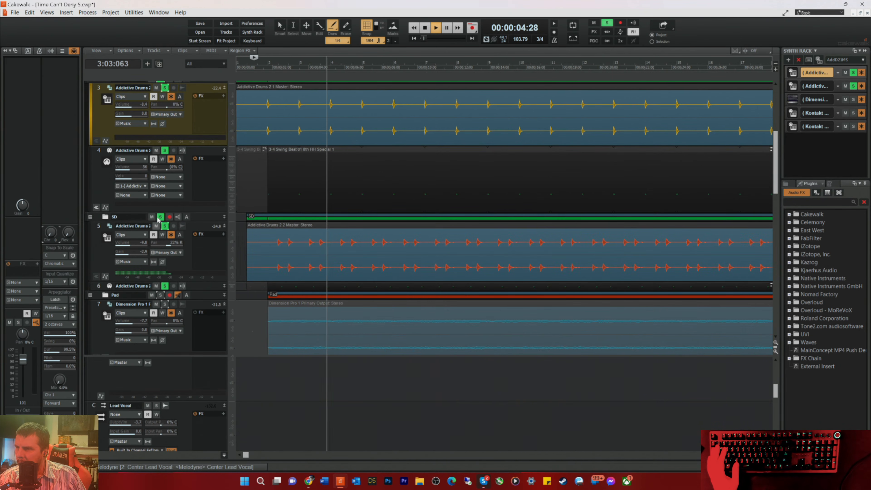
pyautogui.scroll(2, 182, 158)
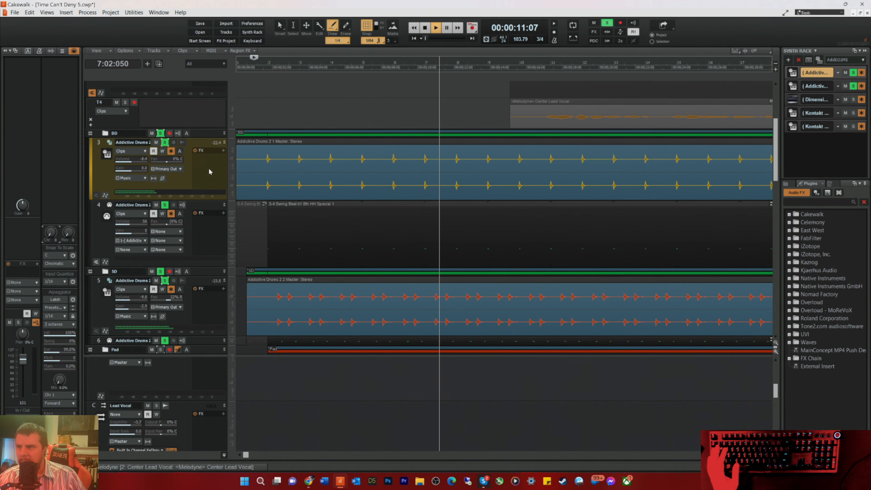
pyautogui.click(160, 134)
pyautogui.press('space')
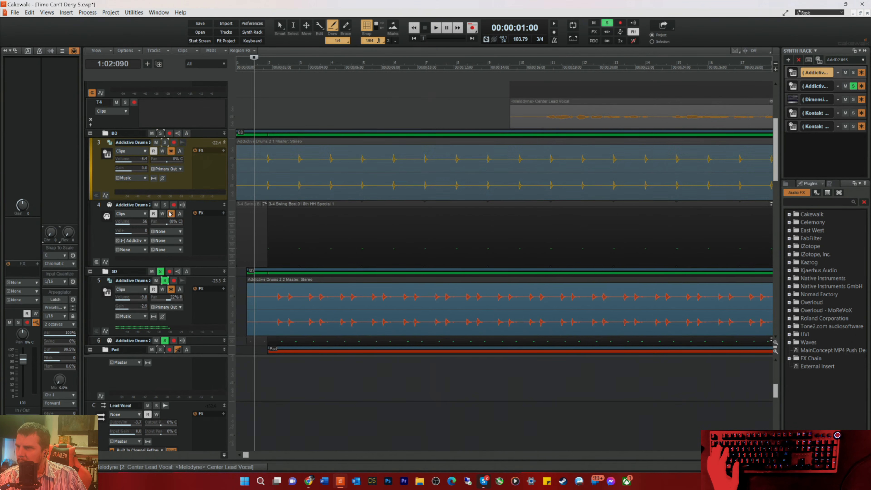
pyautogui.click(161, 271)
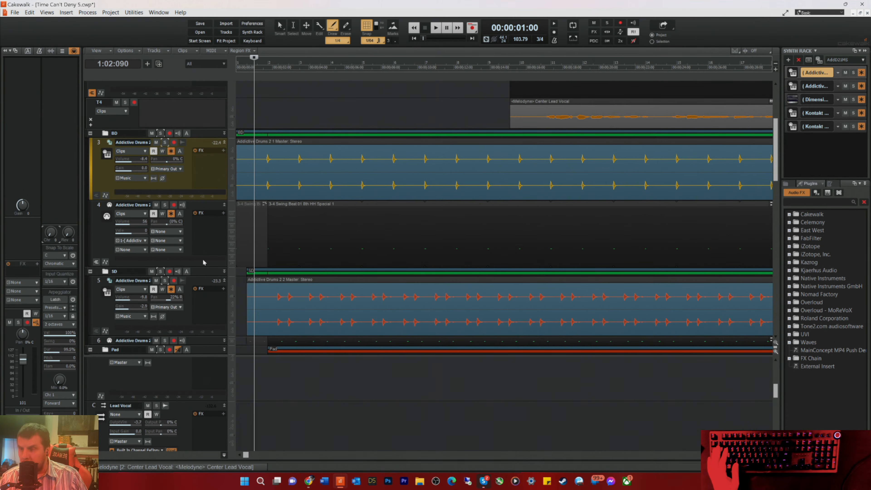
# Step: Play the unsoloed mix briefly from measure 1 and look over the tracks from the drums down to the Brass folder
pyautogui.press('space')
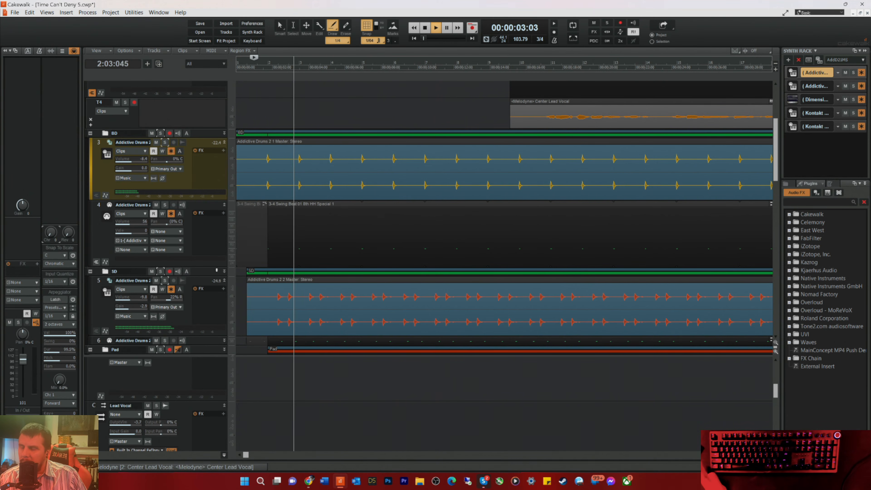
pyautogui.press('space')
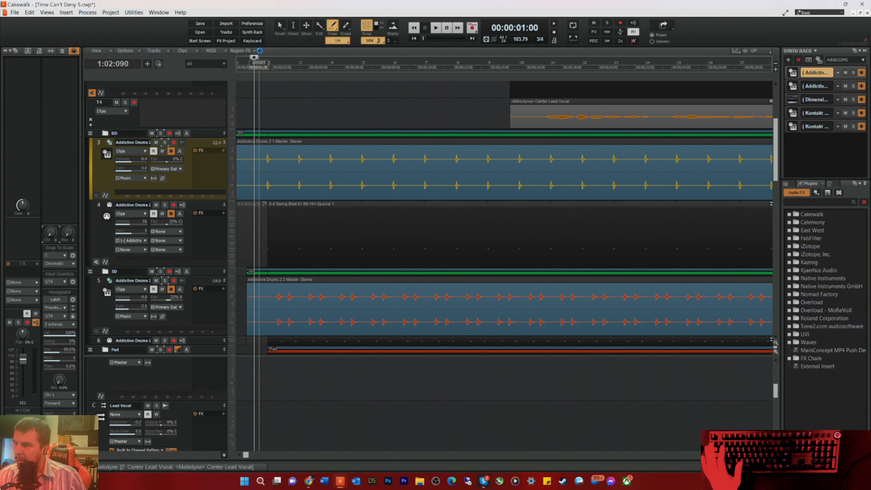
pyautogui.press('space')
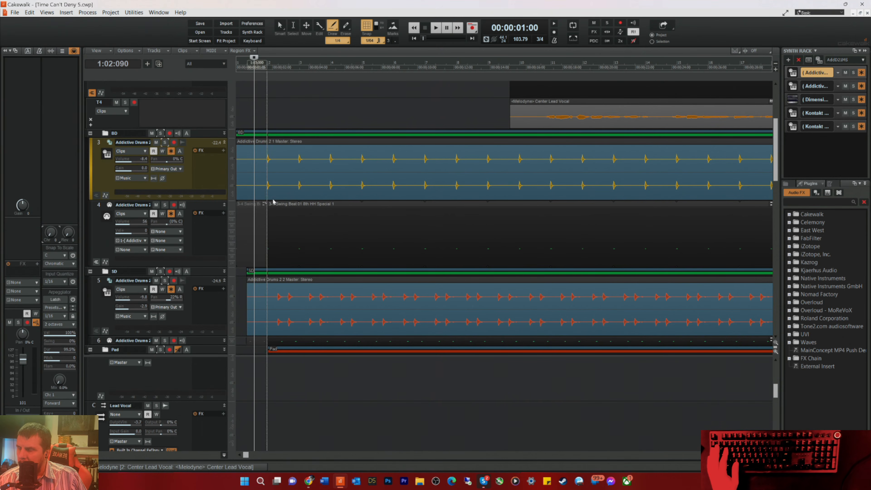
pyautogui.scroll(-10, 337, 204)
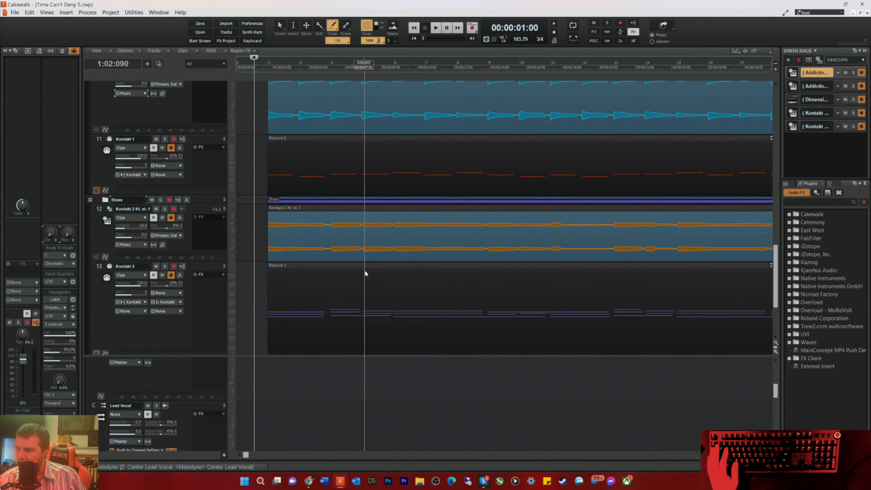
pyautogui.scroll(8, 363, 276)
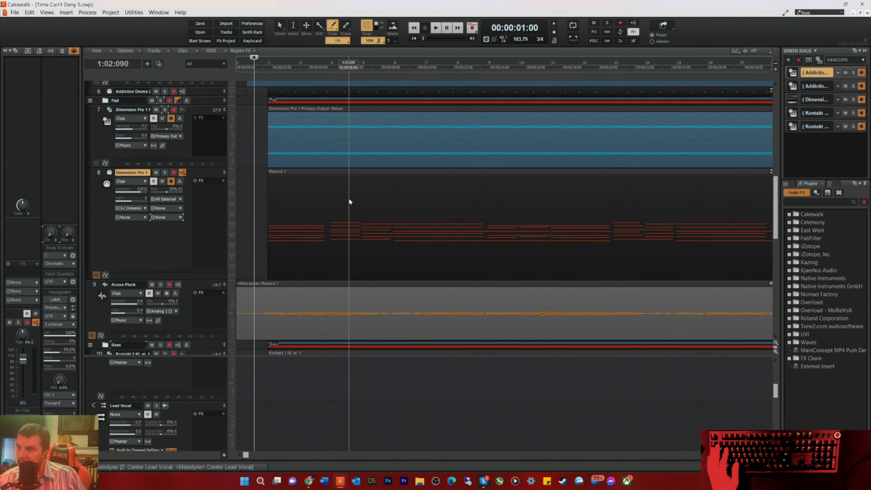
pyautogui.scroll(1, 348, 201)
pyautogui.scroll(-2, 341, 199)
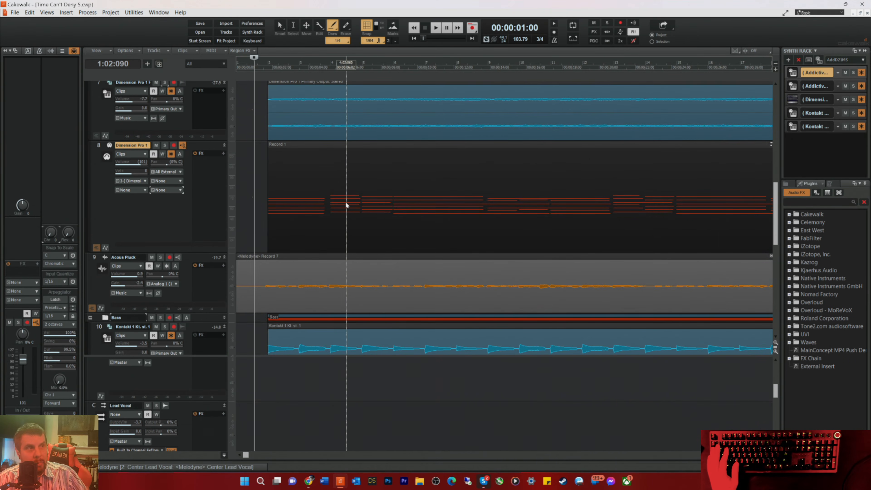
pyautogui.scroll(5, 338, 197)
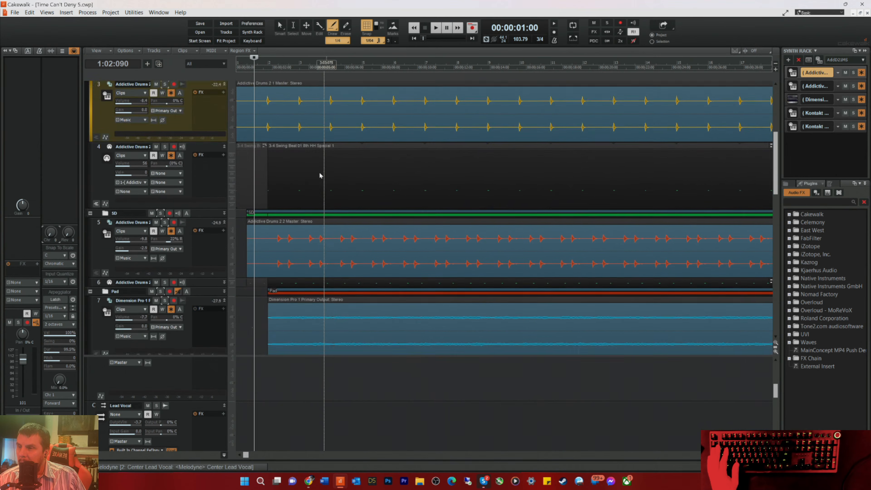
# Step: Play the mix from the start while looking over the tracks, and solo the Acous Pluck track
pyautogui.scroll(-6, 318, 183)
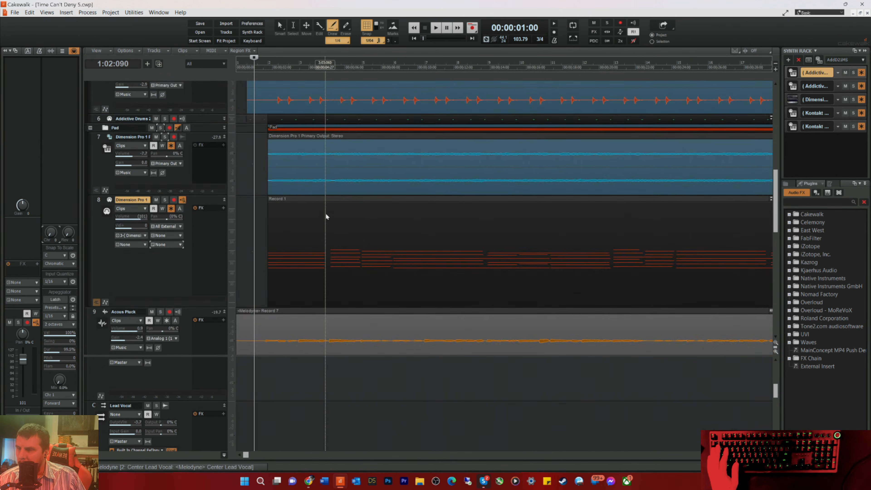
pyautogui.scroll(-3, 327, 235)
pyautogui.press('space')
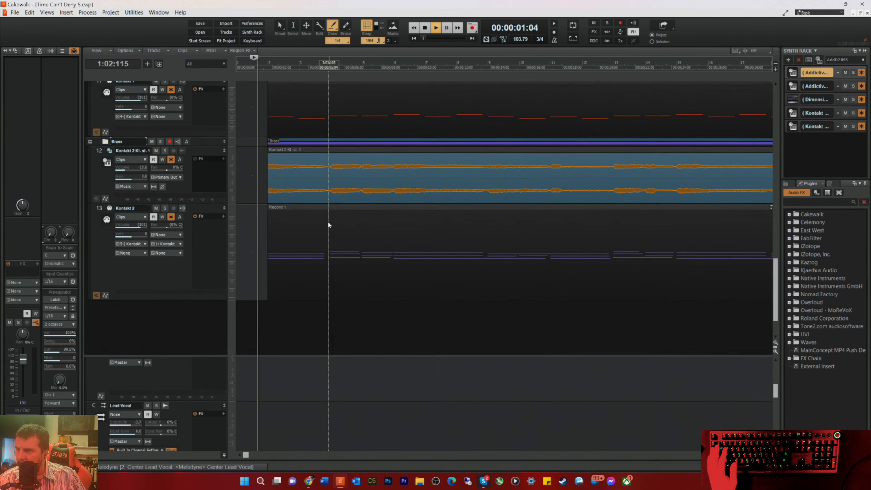
pyautogui.scroll(4, 255, 131)
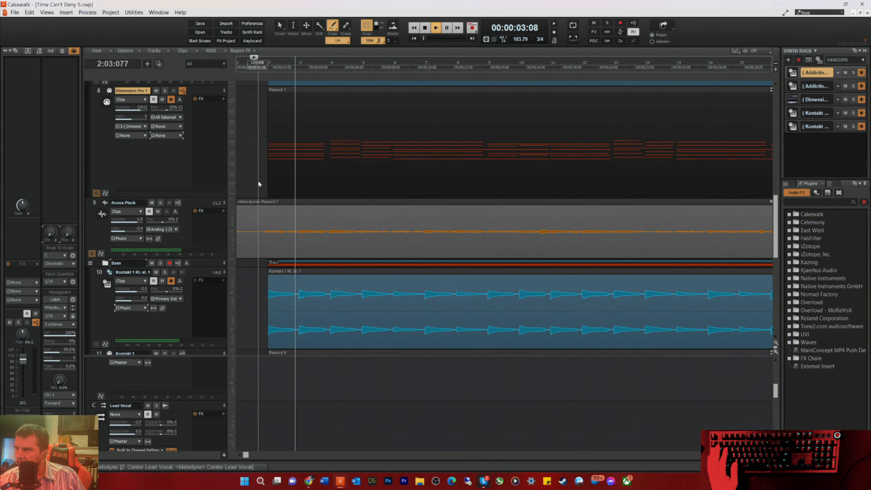
pyautogui.click(160, 202)
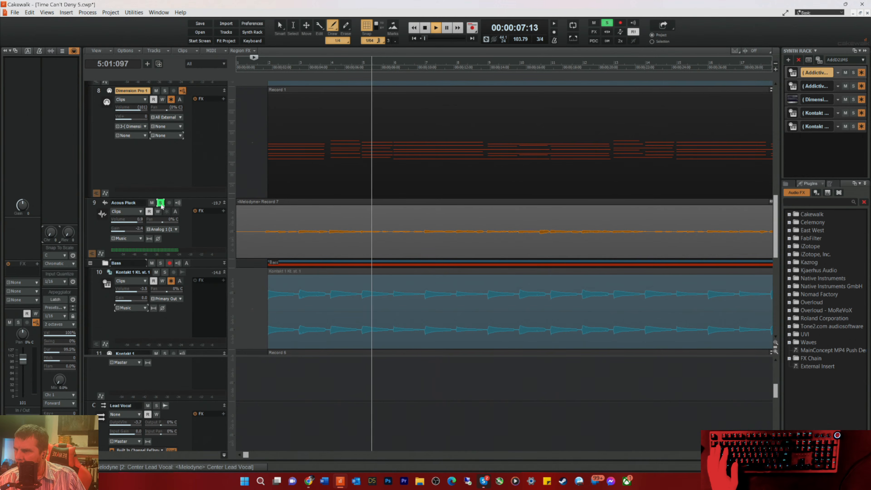
# Step: In the Acous Pluck track's equalizer, flatten the high-mid and high band cuts to about 0 dB, and close the equalizer
pyautogui.click(182, 234)
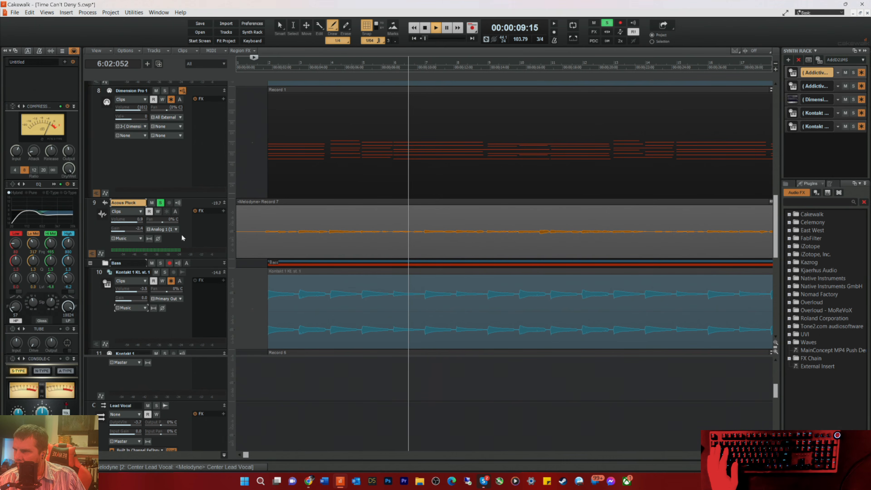
pyautogui.click(53, 184)
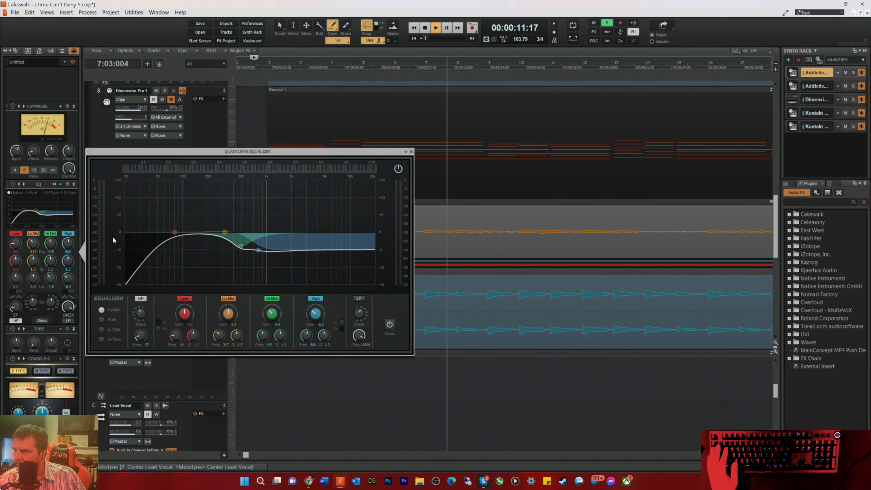
pyautogui.moveTo(241, 246); pyautogui.dragTo(263, 232)
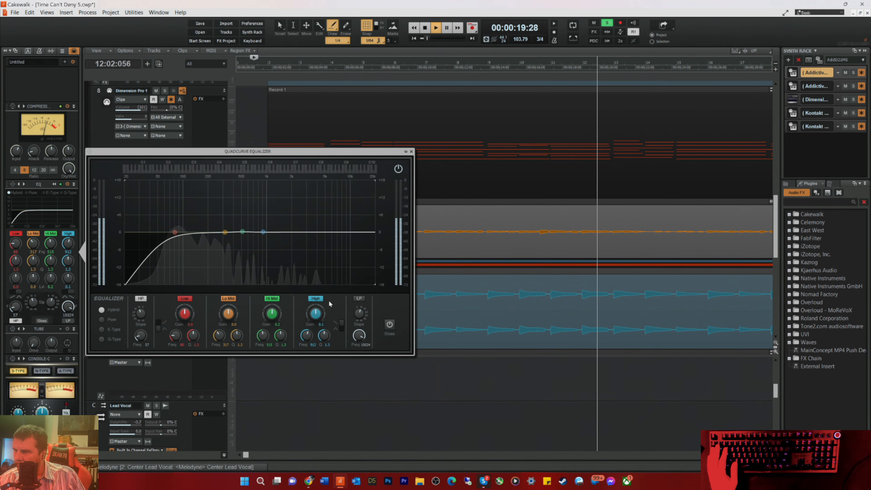
pyautogui.click(410, 152)
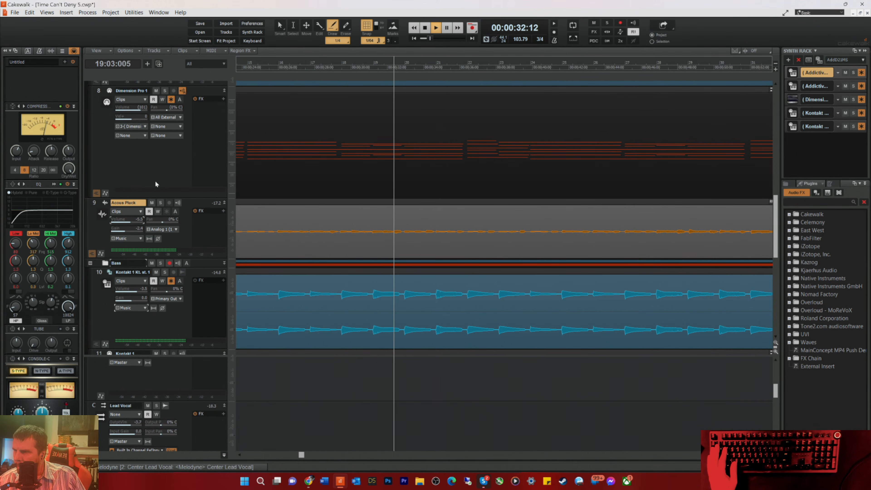
# Step: Set the volume of the Kontakt 1 audio track in the Bass folder to about -12.4 while the mix plays
pyautogui.scroll(-2, 150, 192)
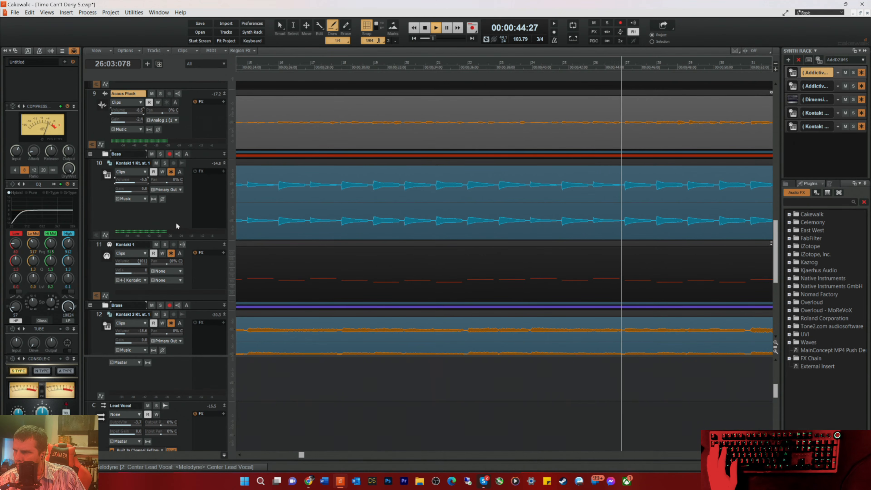
pyautogui.scroll(6, 273, 137)
pyautogui.scroll(-7, 318, 182)
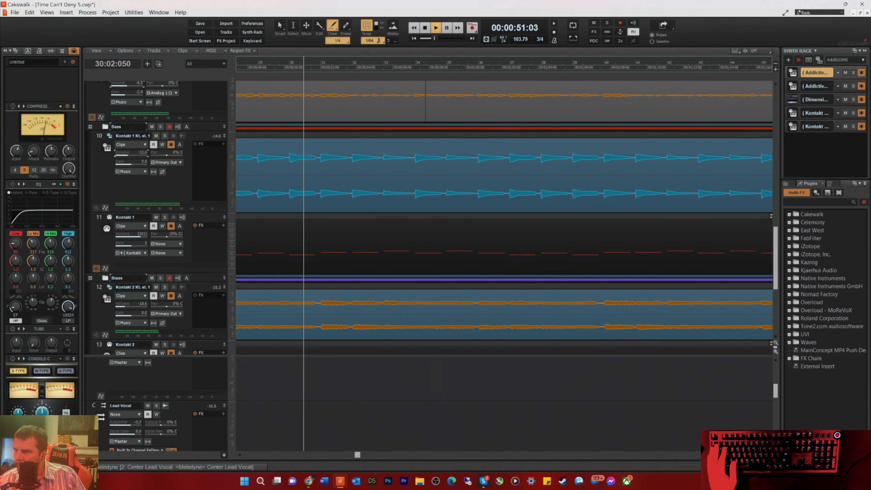
pyautogui.moveTo(133, 155); pyautogui.dragTo(136, 155)
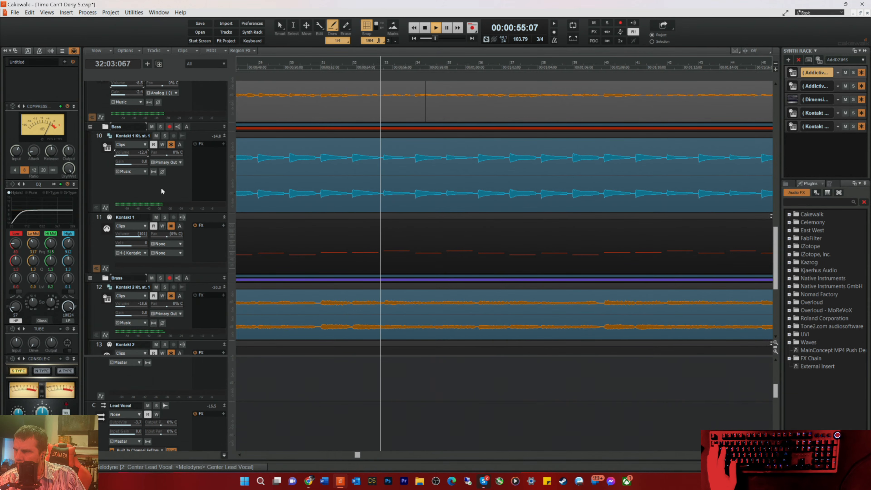
# Step: Review the pad, drum and lead vocal tracks during playback, and lower the Music bus's output gain to -2.6
pyautogui.scroll(5, 269, 177)
pyautogui.scroll(5, 269, 178)
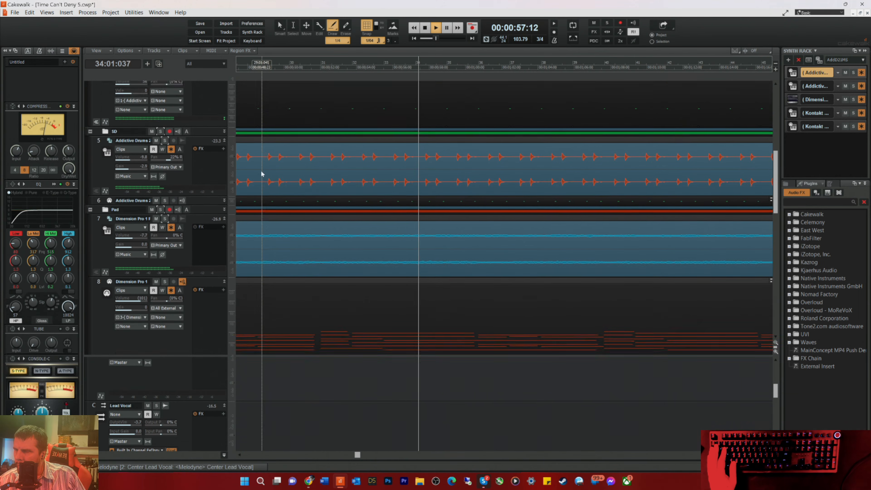
pyautogui.scroll(1, 252, 169)
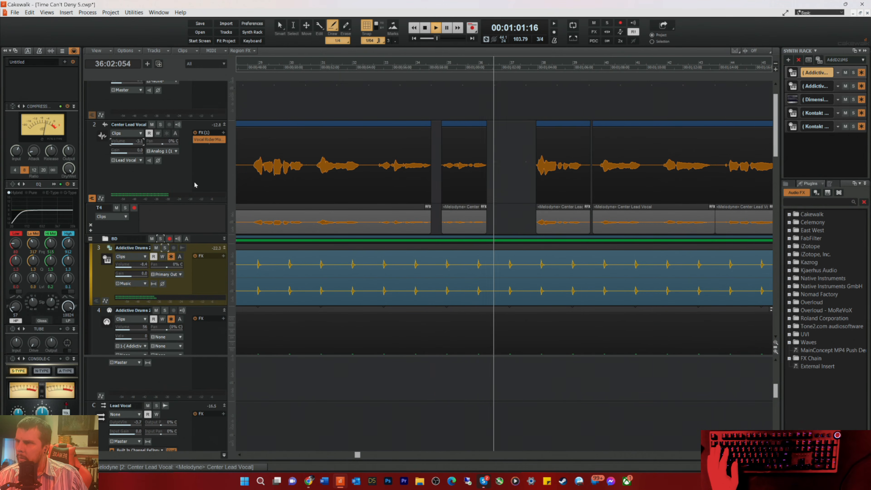
pyautogui.scroll(-3, 175, 387)
pyautogui.scroll(-3, 175, 388)
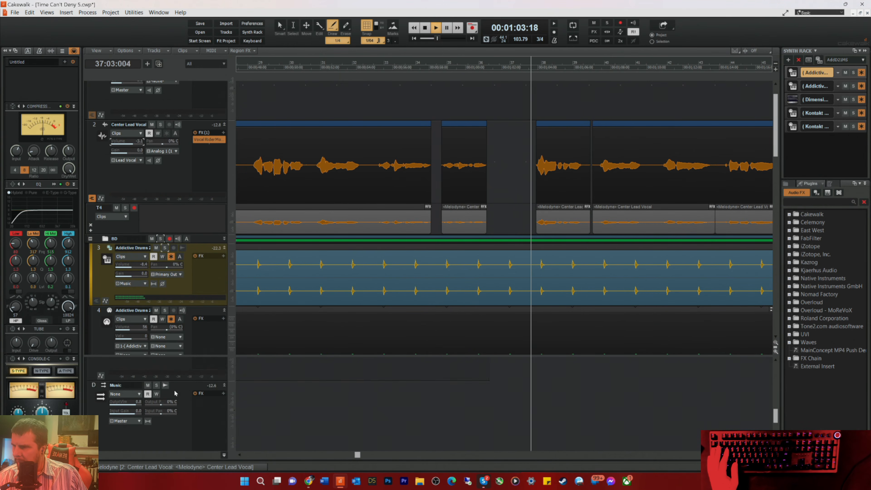
pyautogui.scroll(-6, 136, 240)
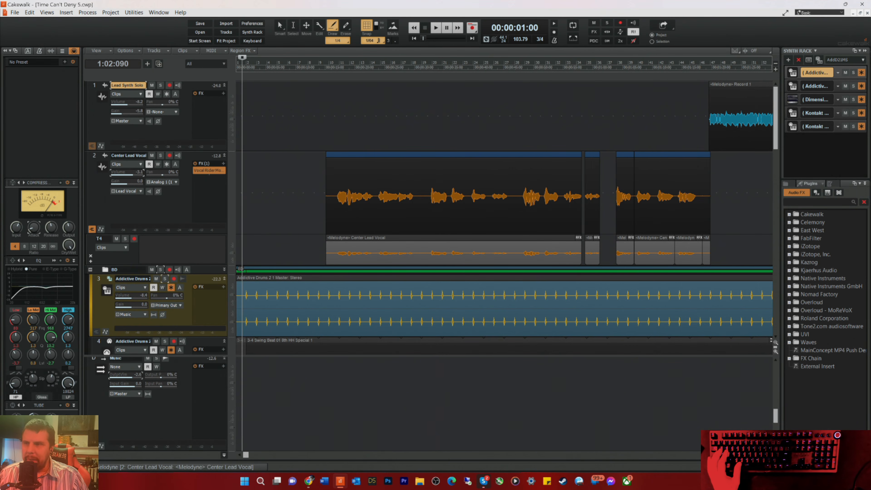
# Step: Play the mix from measure 8 through the Center Lead Vocal's entry
pyautogui.click(308, 66)
pyautogui.press('space')
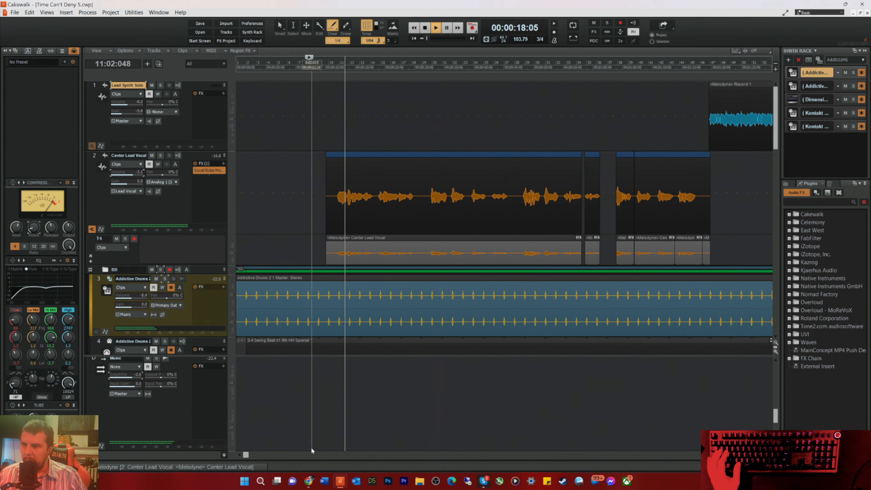
pyautogui.press('space')
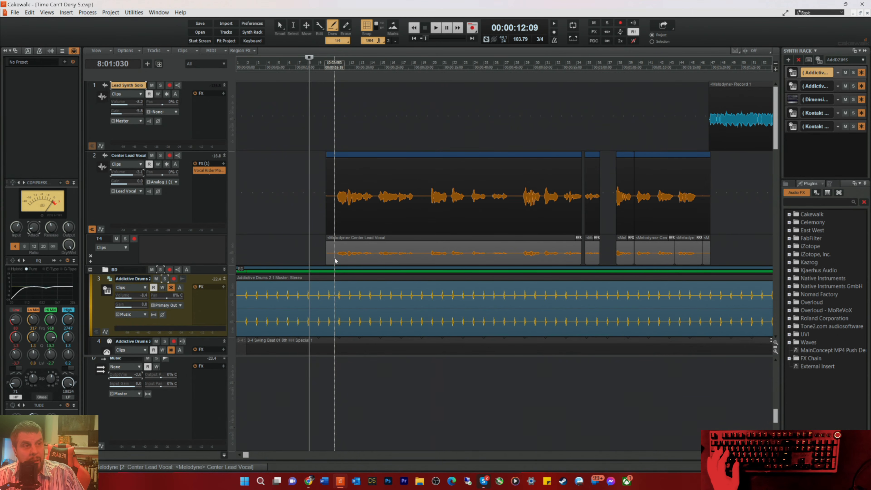
# Step: Open the first Center Lead Vocal clip in Melodyne and play the phrase starting just before measure 11
pyautogui.doubleClick(334, 257)
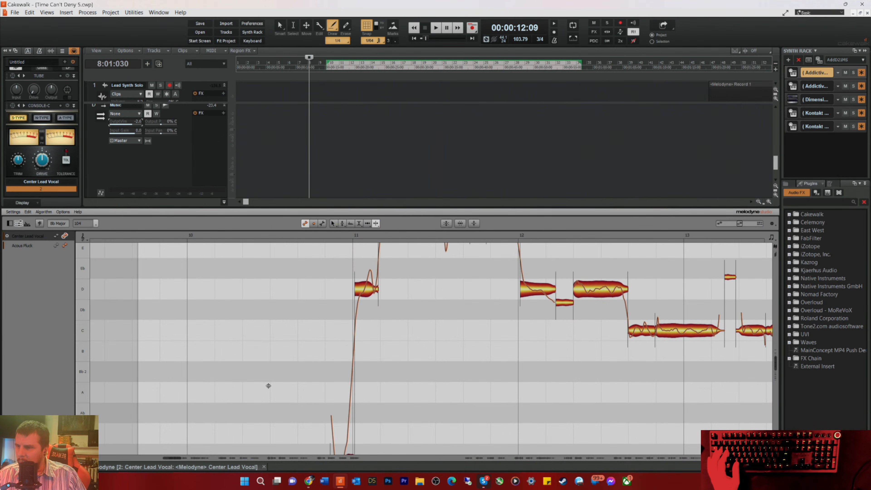
pyautogui.moveTo(163, 459); pyautogui.dragTo(165, 458)
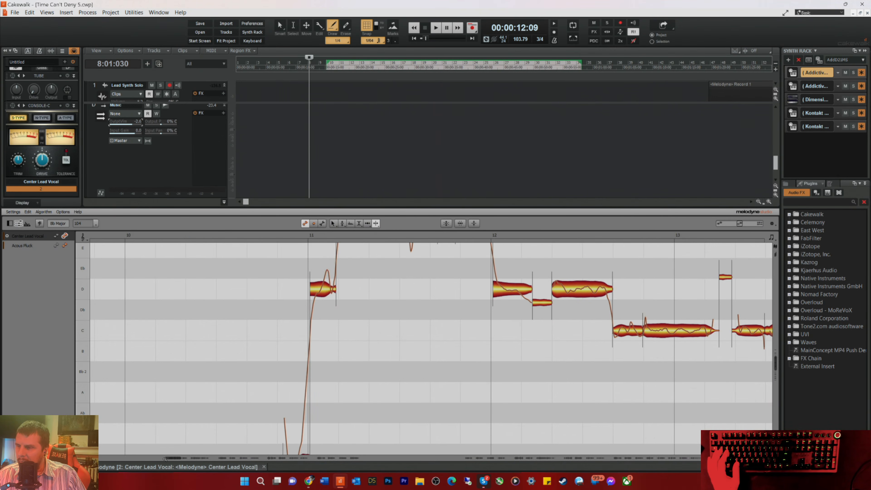
pyautogui.click(229, 240)
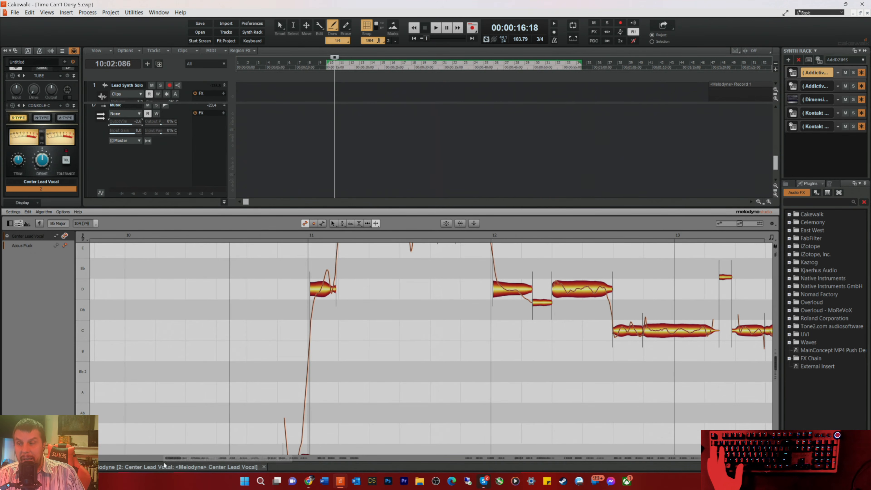
pyautogui.moveTo(165, 459); pyautogui.dragTo(169, 459)
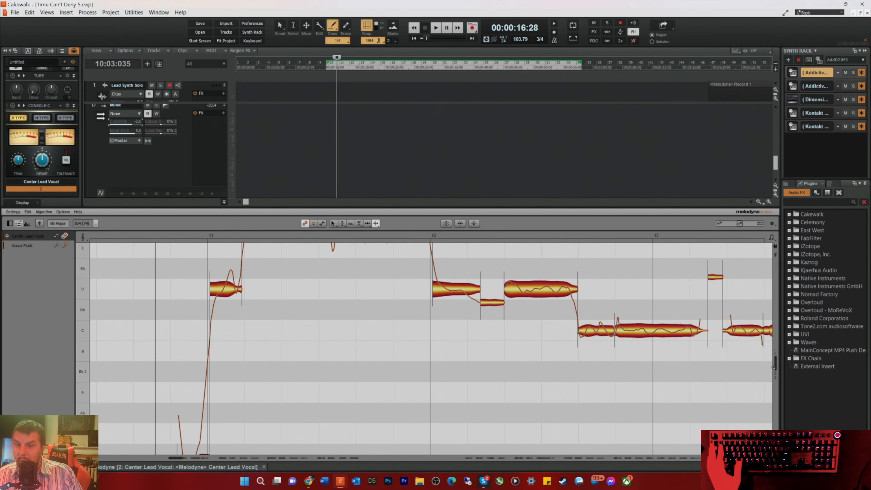
pyautogui.moveTo(774, 367); pyautogui.dragTo(774, 350)
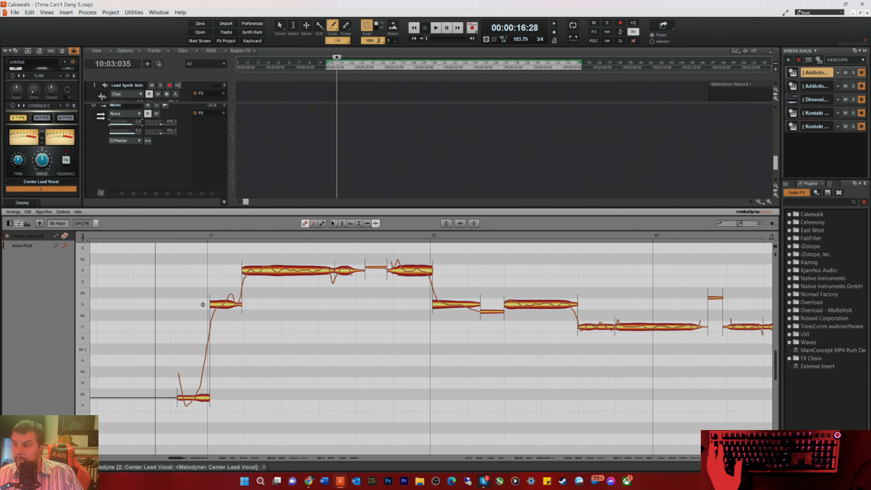
pyautogui.click(140, 234)
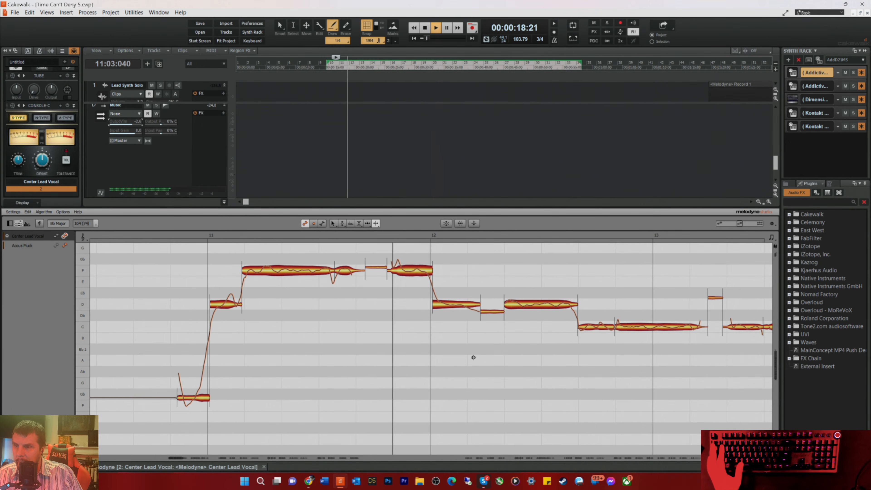
pyautogui.press('space')
# Step: With Melodyne's timing tool, shift the short F notes near the end of measure 11 slightly later and replay the phrase
pyautogui.rightClick(320, 316)
pyautogui.click(322, 318)
pyautogui.press('space')
pyautogui.moveTo(338, 275); pyautogui.dragTo(393, 271)
pyautogui.press('space')
pyautogui.press('space')
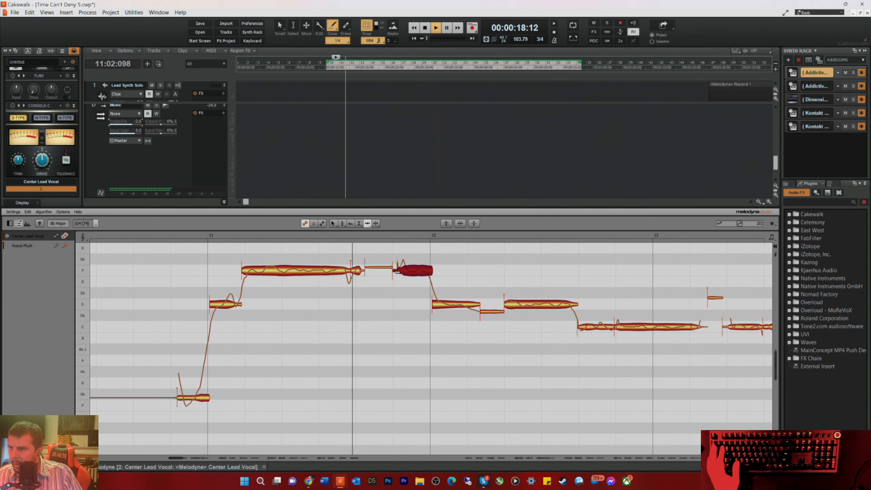
# Step: Move the thin transition note in late measure 11 later and align the following D note with the start of measure 12
pyautogui.press('space')
pyautogui.click(368, 267)
pyautogui.press('space')
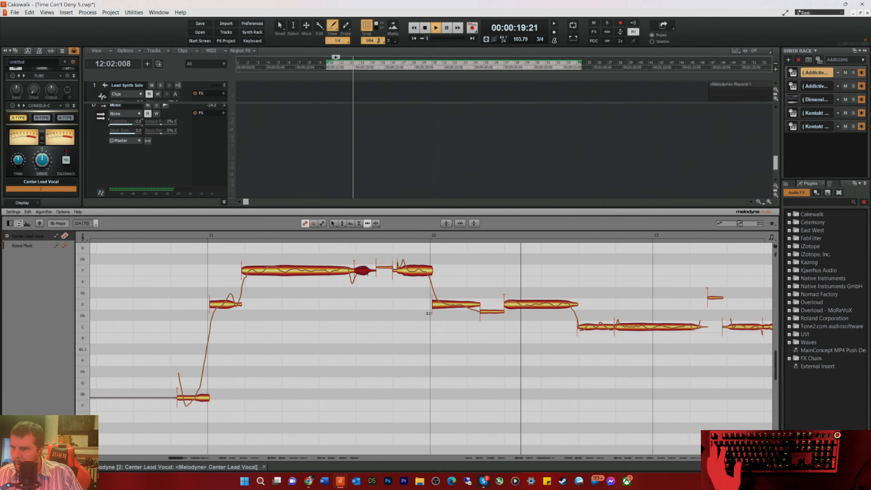
pyautogui.click(442, 305)
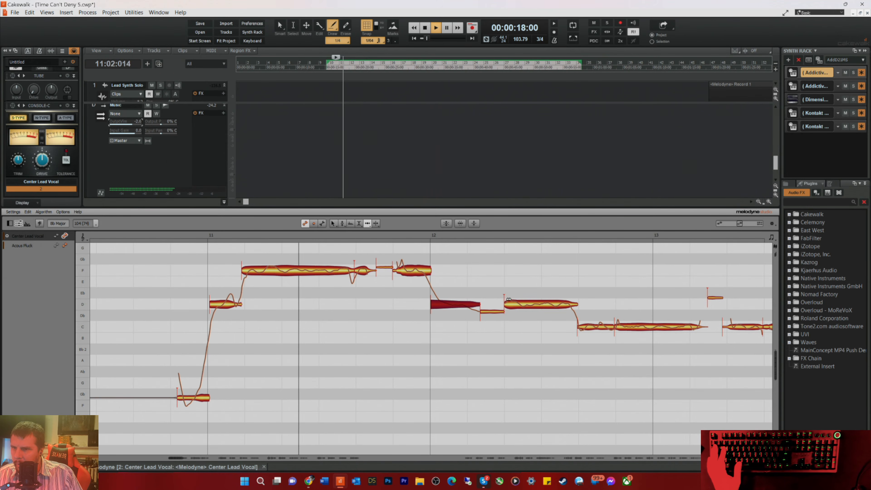
pyautogui.press('space')
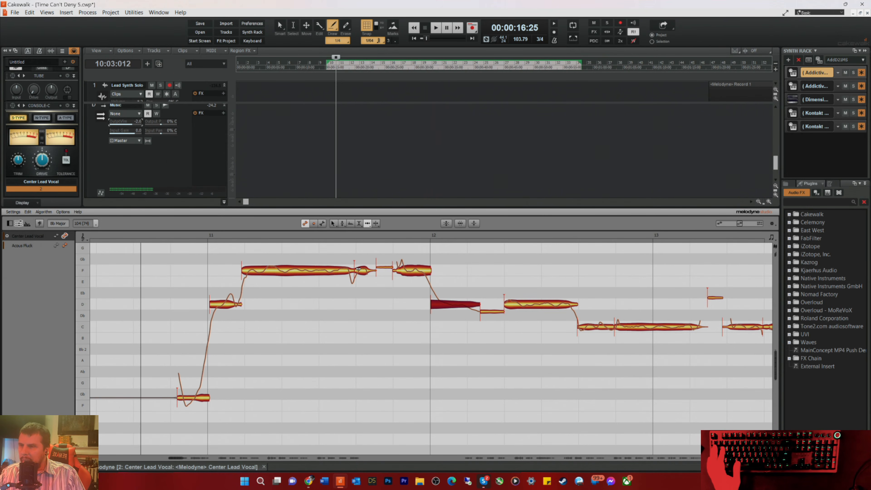
pyautogui.press('space')
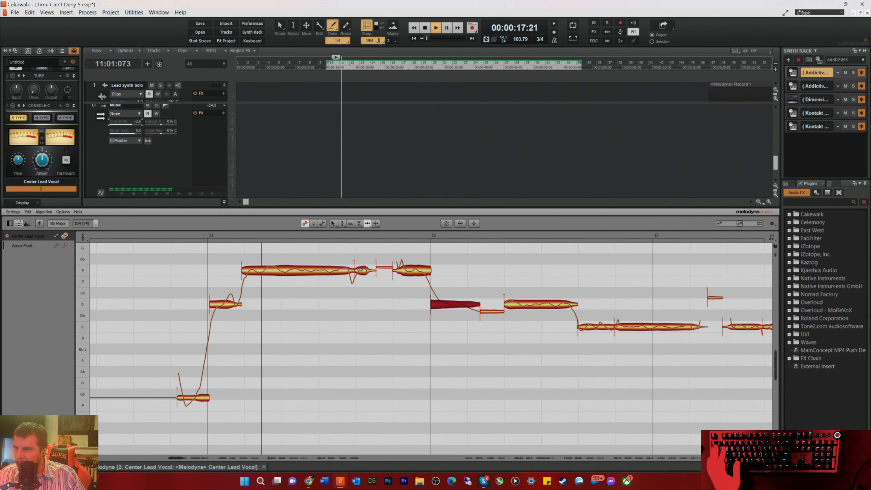
# Step: Try the short F note after the long F in measure 11 earlier, compare it with a later placement, and play both
pyautogui.moveTo(359, 269); pyautogui.dragTo(346, 270)
pyautogui.press('space')
pyautogui.press('space')
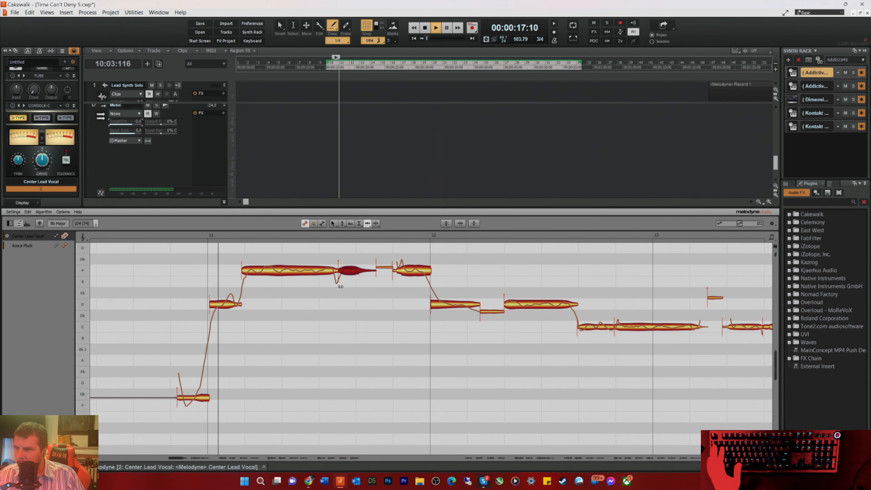
pyautogui.press('space')
pyautogui.press('space')
pyautogui.moveTo(347, 273); pyautogui.dragTo(365, 275)
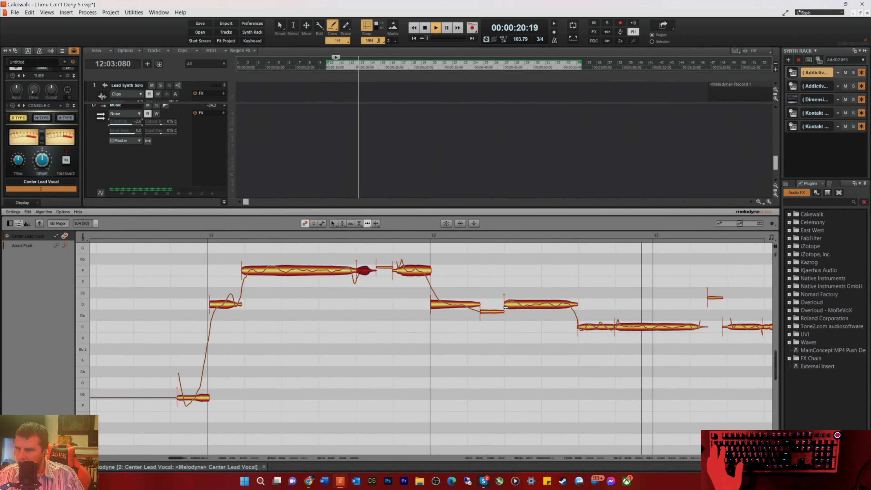
pyautogui.press('space')
pyautogui.press('space')
# Step: Try the short F note in measure 11 at the earlier timing again and replay the phrase
pyautogui.moveTo(364, 272); pyautogui.dragTo(346, 273)
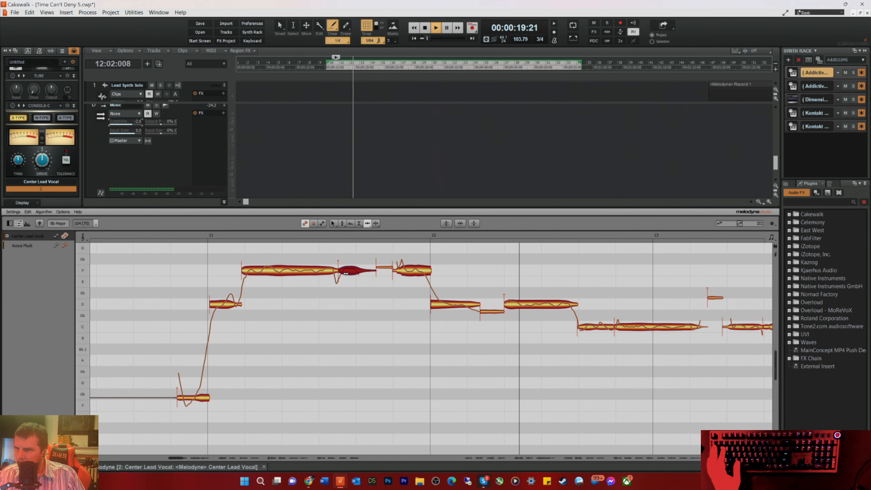
pyautogui.press('space')
pyautogui.press('space')
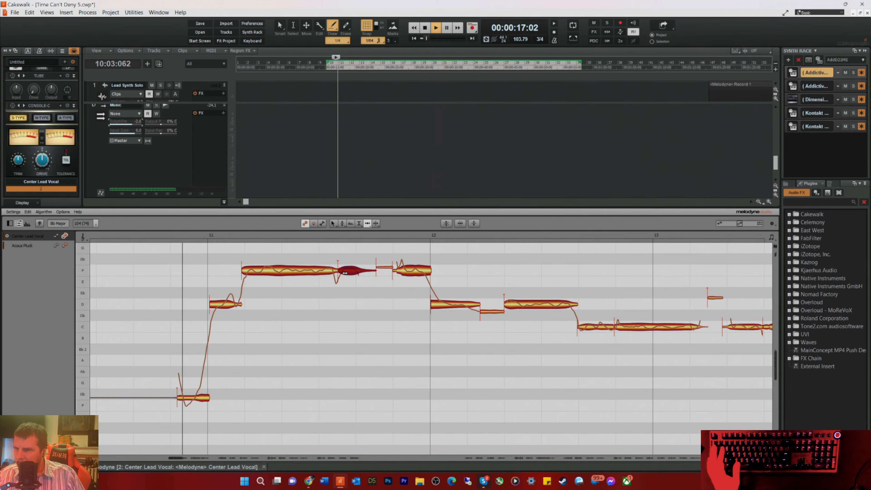
pyautogui.press('space')
pyautogui.press('space')
# Step: Move the short F note in measure 11 back later and nudge the thin note following it slightly later
pyautogui.moveTo(343, 273); pyautogui.dragTo(363, 278)
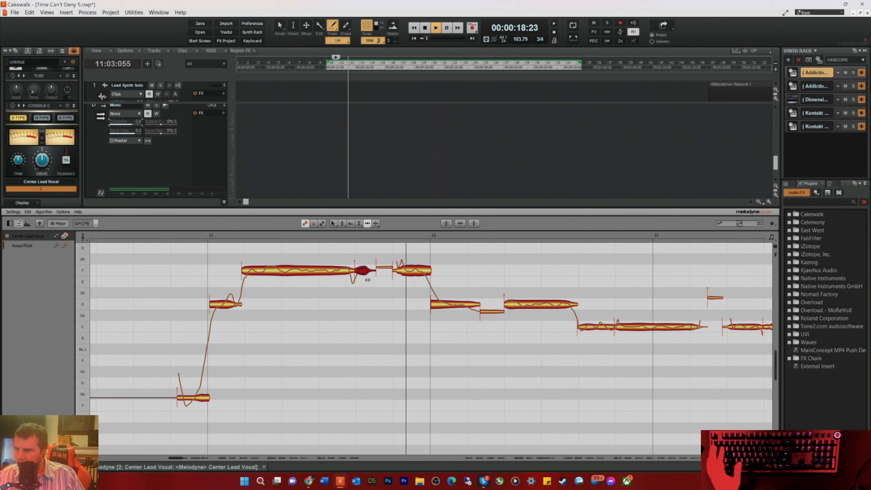
pyautogui.press('space')
pyautogui.press('space')
pyautogui.moveTo(379, 268); pyautogui.dragTo(382, 268)
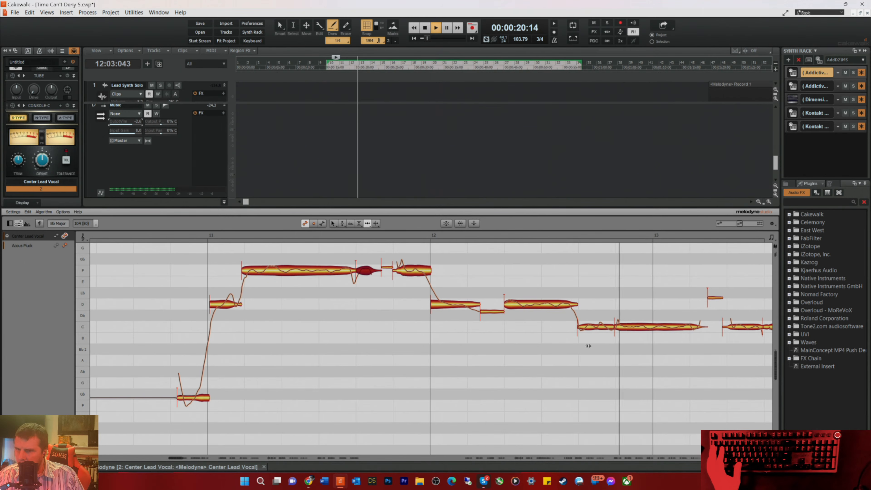
# Step: Replay the phrase and nudge the long C note leading into measure 13 slightly later
pyautogui.press('space')
pyautogui.press('space')
pyautogui.click(617, 326)
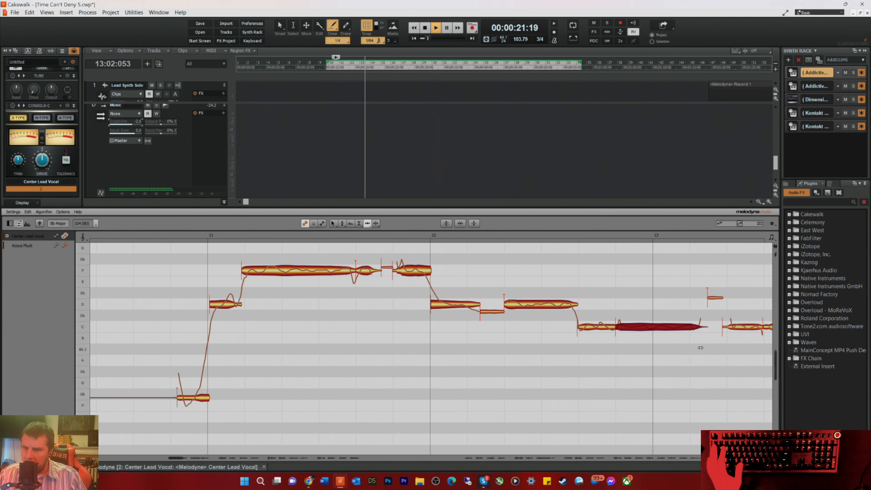
# Step: Stop playback, nudge the first C note after the gap in measure 13 slightly earlier, and set the playback start inside measure 13
pyautogui.press('space')
pyautogui.click(729, 326)
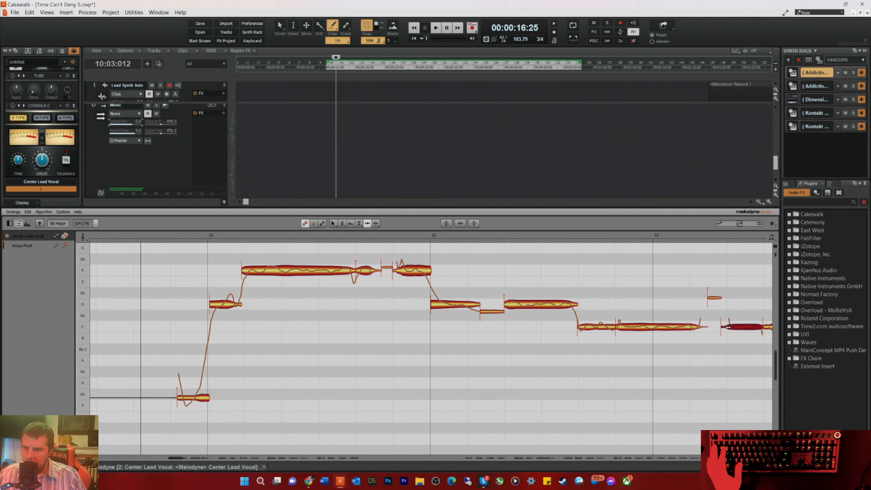
pyautogui.click(691, 233)
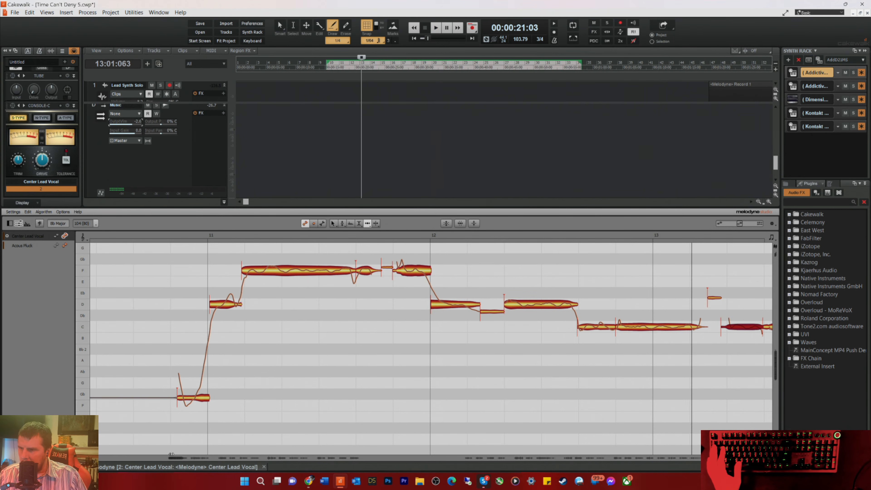
pyautogui.moveTo(174, 456); pyautogui.dragTo(179, 457)
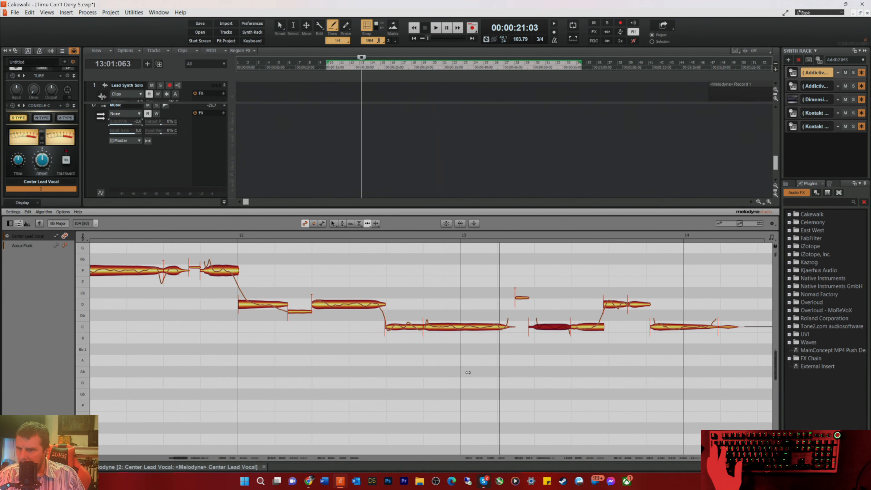
# Step: Play the phrase and nudge the second C note in measure 13 and the D and C notes following it slightly earlier
pyautogui.click(582, 325)
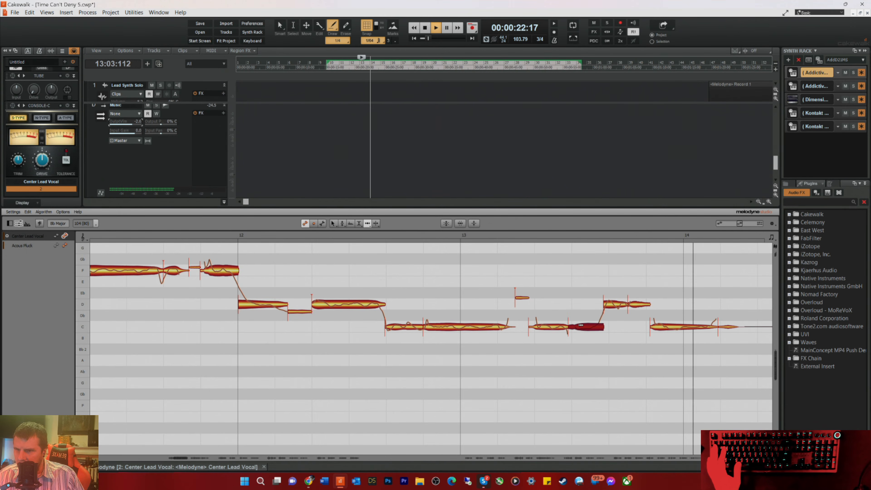
pyautogui.click(653, 326)
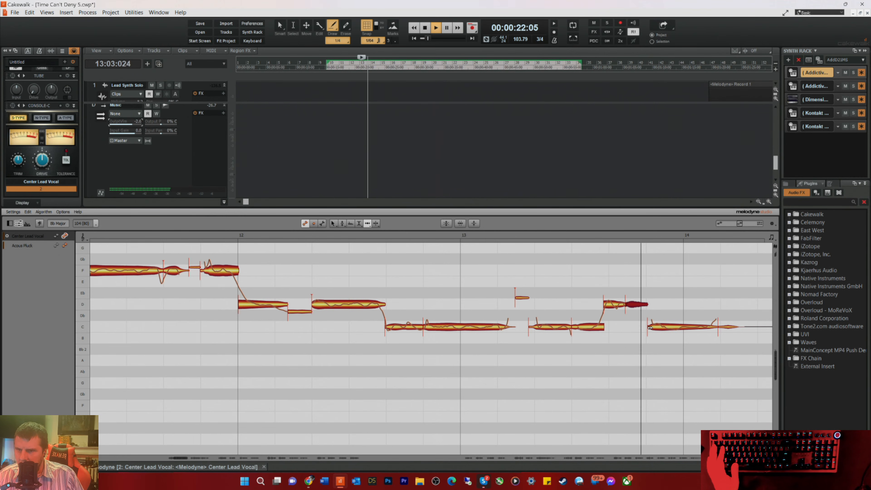
pyautogui.click(661, 329)
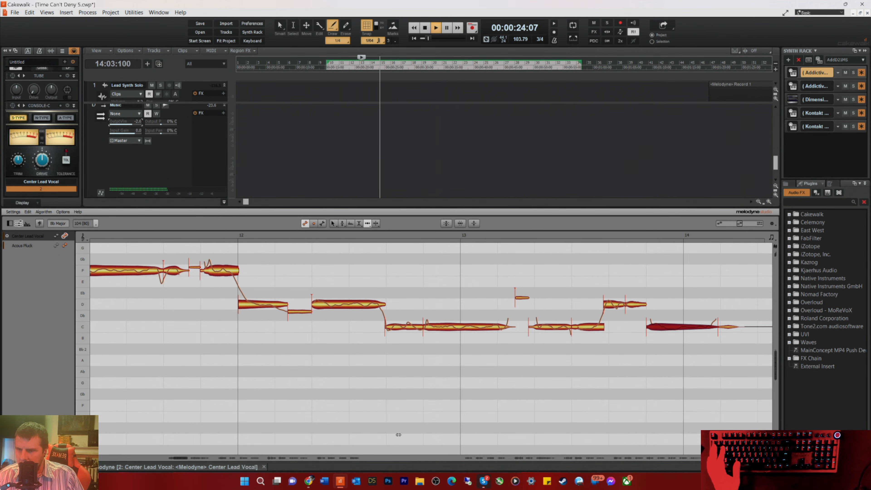
# Step: Replay the phrase and nudge the closing Bb segment in measure 16 and the low E note leading into measure 15 slightly earlier
pyautogui.moveTo(178, 457); pyautogui.dragTo(193, 457)
pyautogui.press('space')
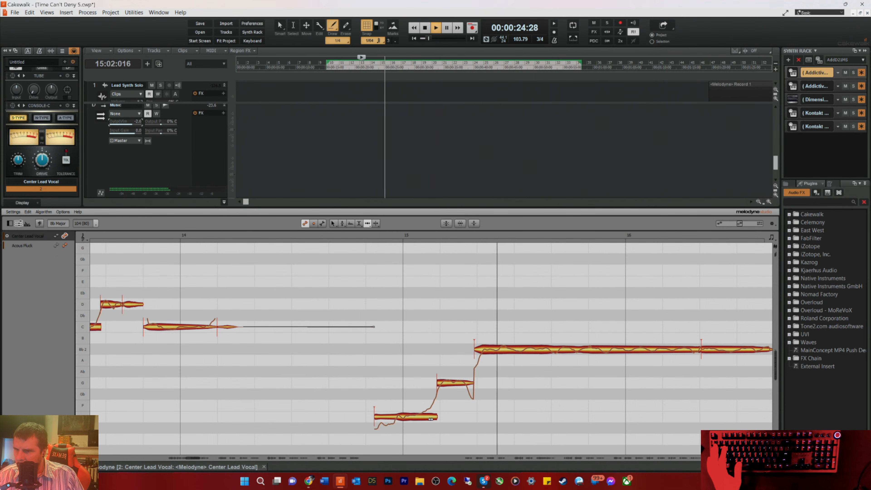
pyautogui.press('space')
pyautogui.press('space')
pyautogui.moveTo(710, 351); pyautogui.dragTo(708, 352)
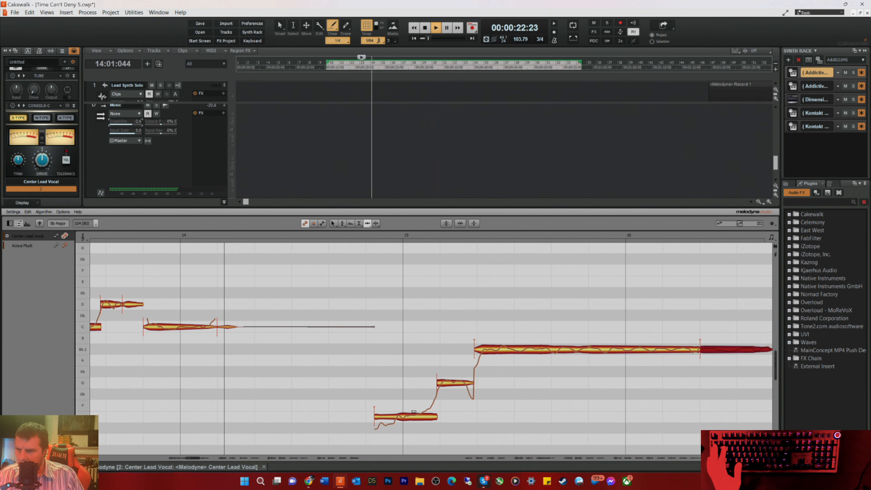
pyautogui.moveTo(376, 417); pyautogui.dragTo(374, 417)
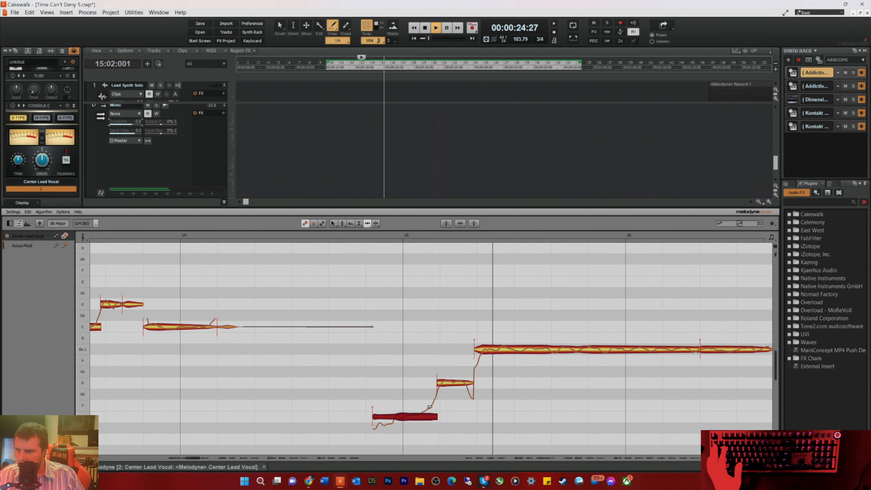
# Step: Nudge the tail of the F note in measure 18 slightly later and replay the phrase from late in measure 16
pyautogui.moveTo(197, 458); pyautogui.dragTo(206, 457)
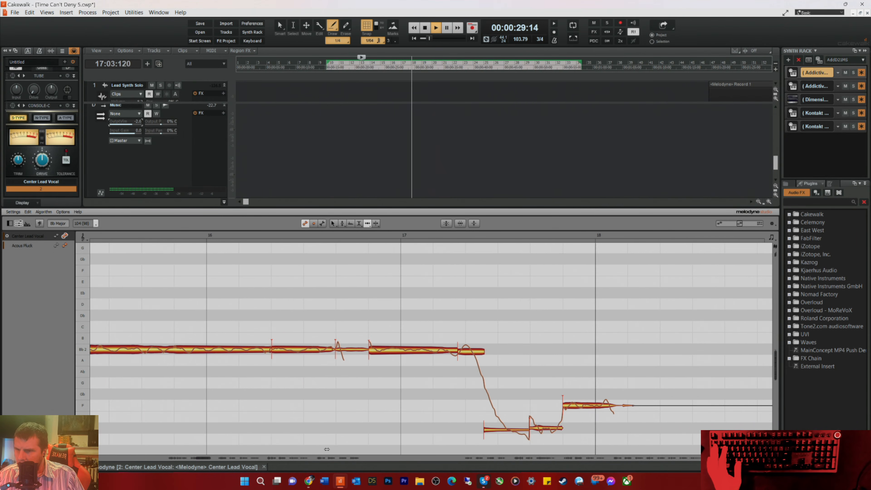
pyautogui.press('space')
pyautogui.press('space')
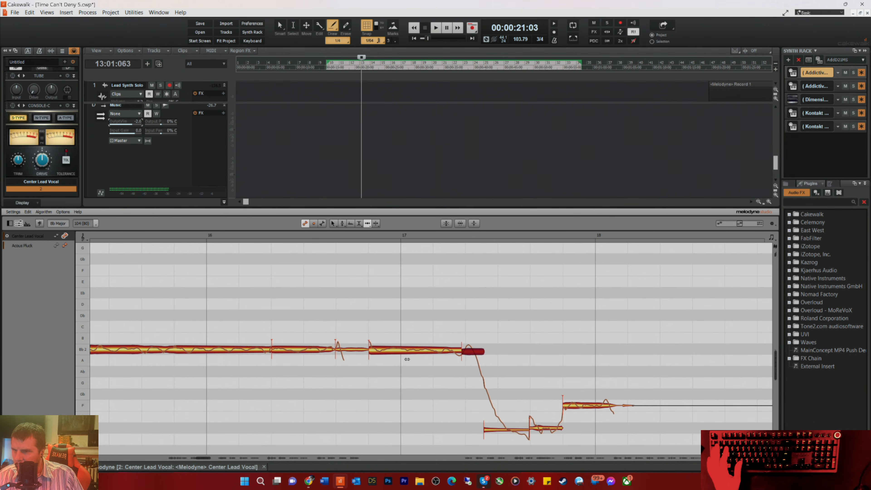
pyautogui.press('space')
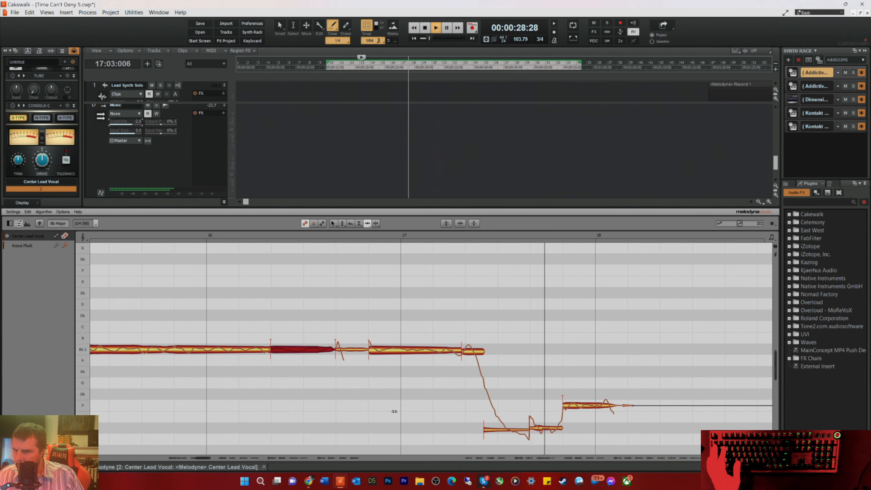
pyautogui.press('space')
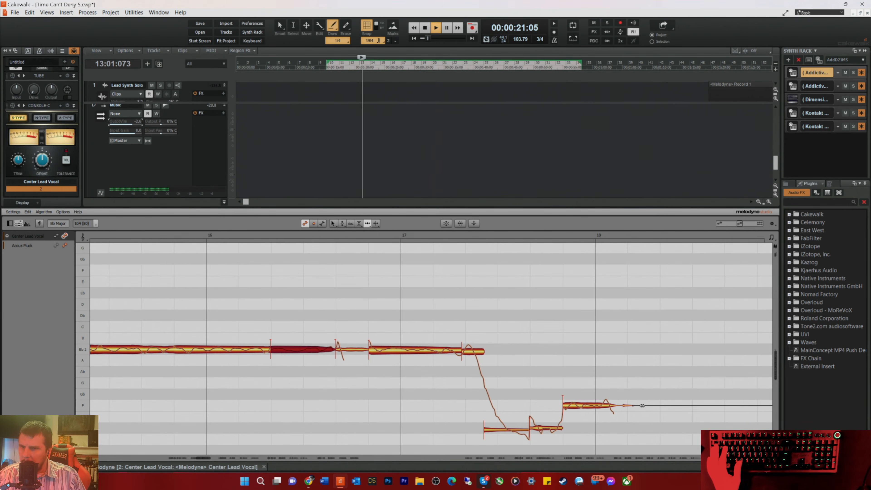
pyautogui.moveTo(642, 406); pyautogui.dragTo(645, 405)
pyautogui.press('space')
pyautogui.click(369, 235)
pyautogui.press('space')
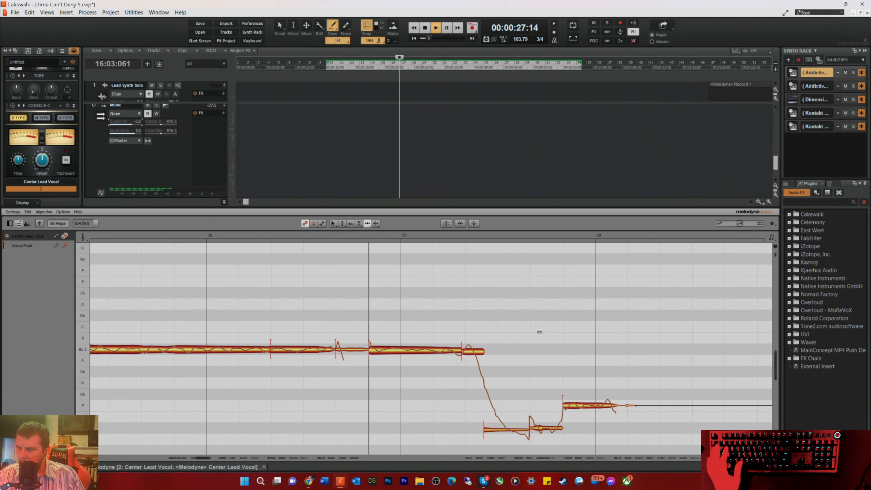
pyautogui.moveTo(649, 403); pyautogui.dragTo(650, 404)
pyautogui.press('space')
# Step: Separate the D note at the start of measure 21 shortly after its onset and return to the note timing tool
pyautogui.moveTo(201, 457); pyautogui.dragTo(217, 457)
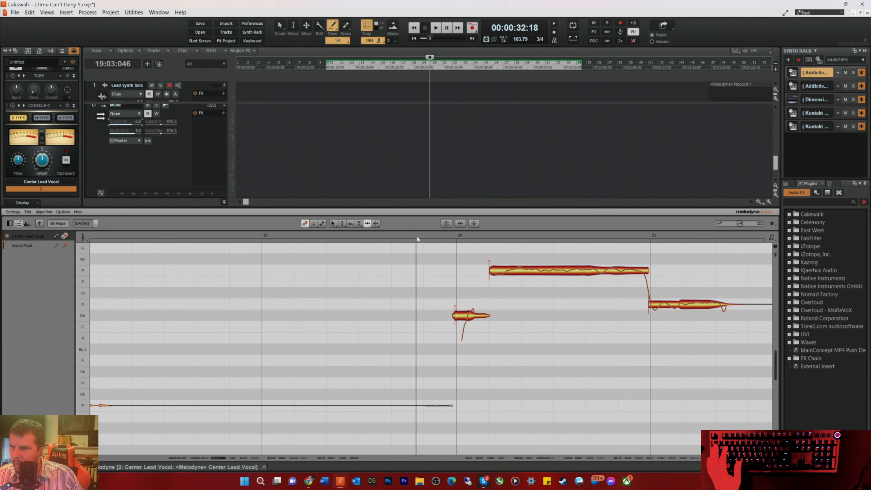
pyautogui.click(674, 305)
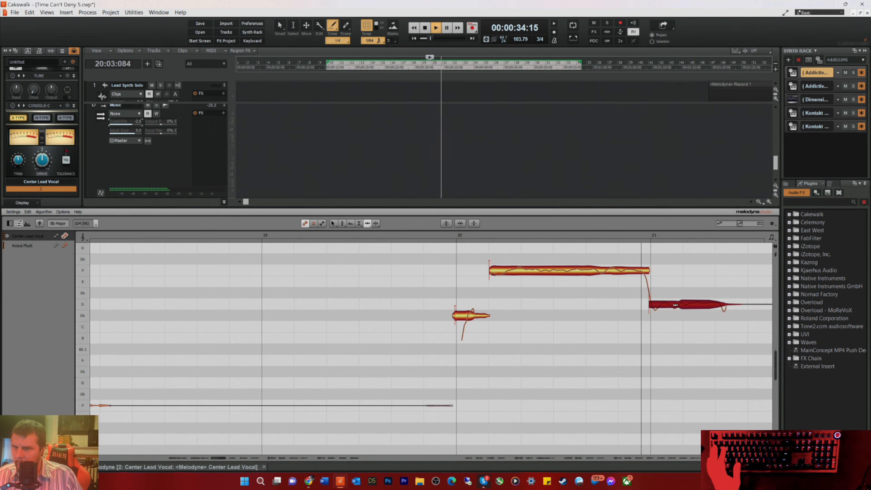
pyautogui.press('space')
pyautogui.rightClick(678, 312)
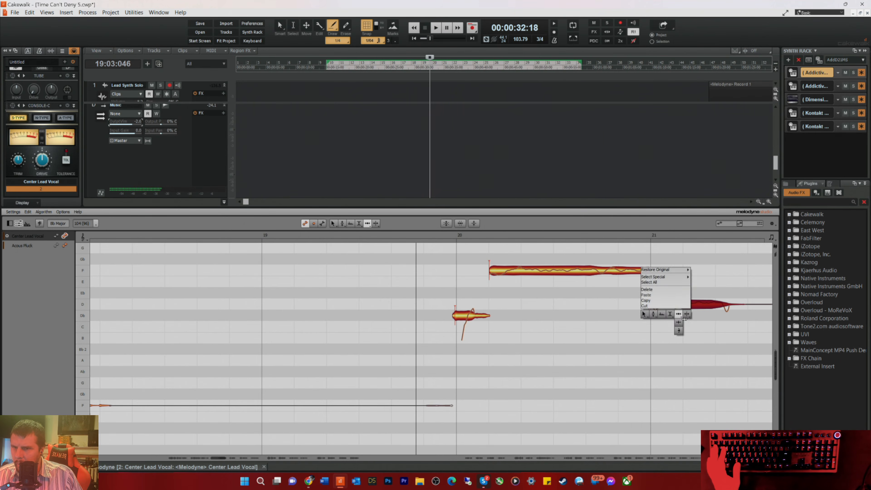
pyautogui.click(686, 313)
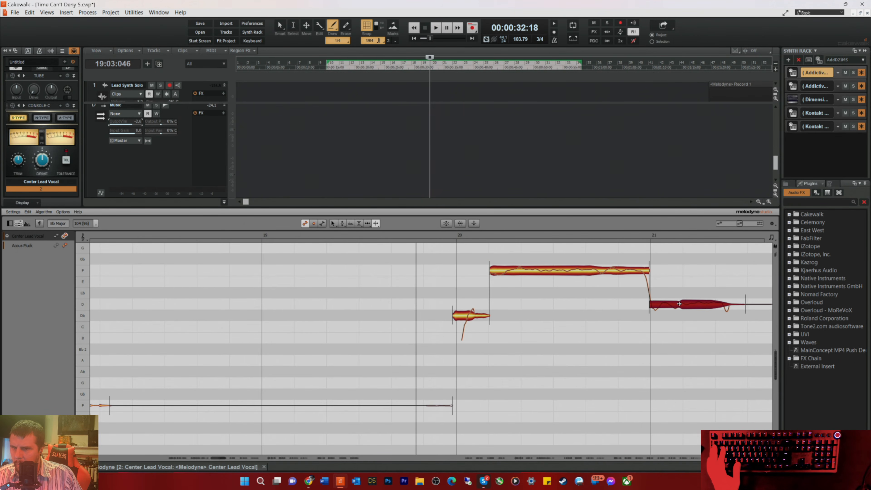
pyautogui.rightClick(645, 331)
pyautogui.click(649, 332)
pyautogui.rightClick(646, 329)
pyautogui.click(644, 330)
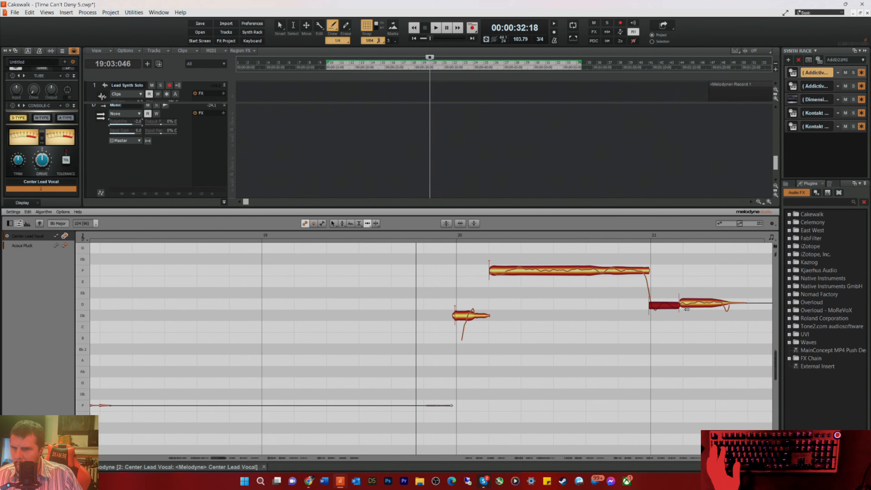
# Step: Adjust the split D note in measure 21, moving its first part slightly earlier and its second part and tail slightly later
pyautogui.press('space')
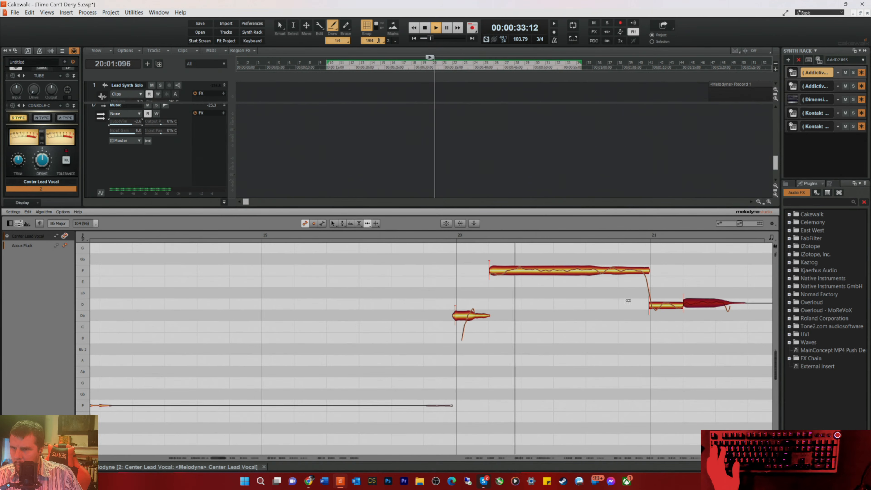
pyautogui.click(653, 306)
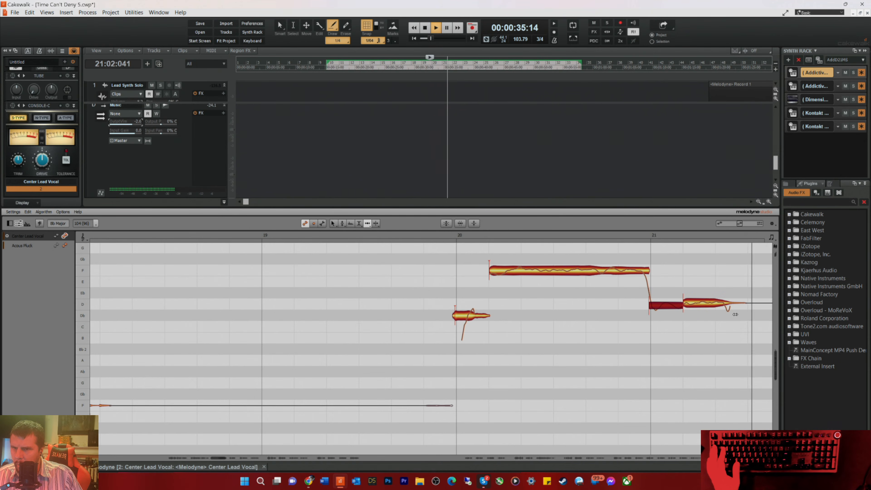
pyautogui.click(745, 302)
# Step: Nudge the short Db note at the start of measure 20 slightly later and replay the phrase
pyautogui.press('space')
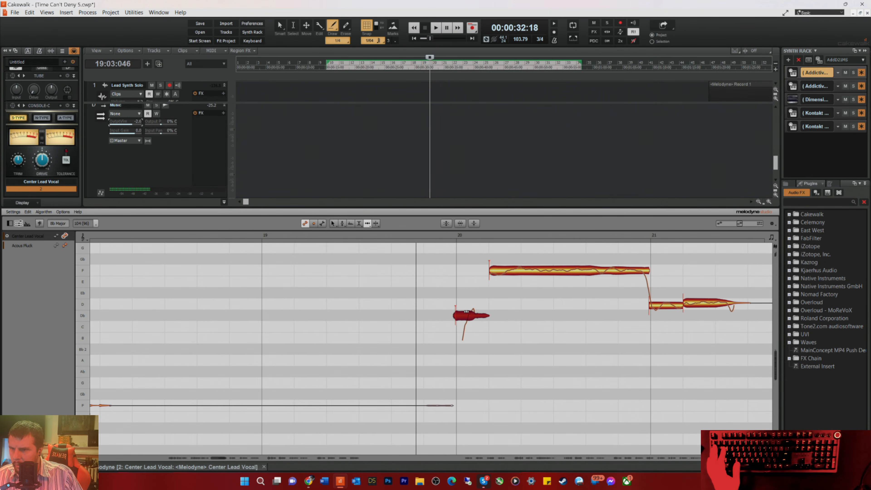
pyautogui.press('space')
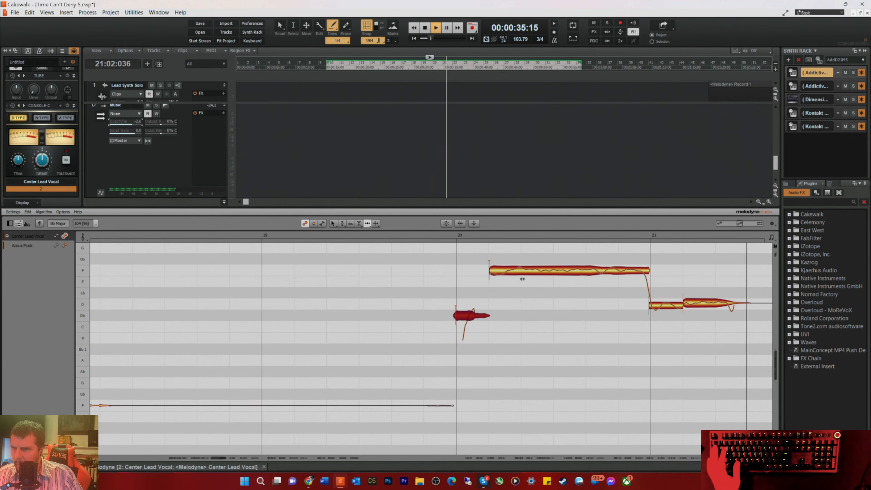
pyautogui.press('space')
# Step: Play through measure 22, nudging its long C note slightly later and the thin B note before it slightly earlier
pyautogui.moveTo(219, 457); pyautogui.dragTo(227, 458)
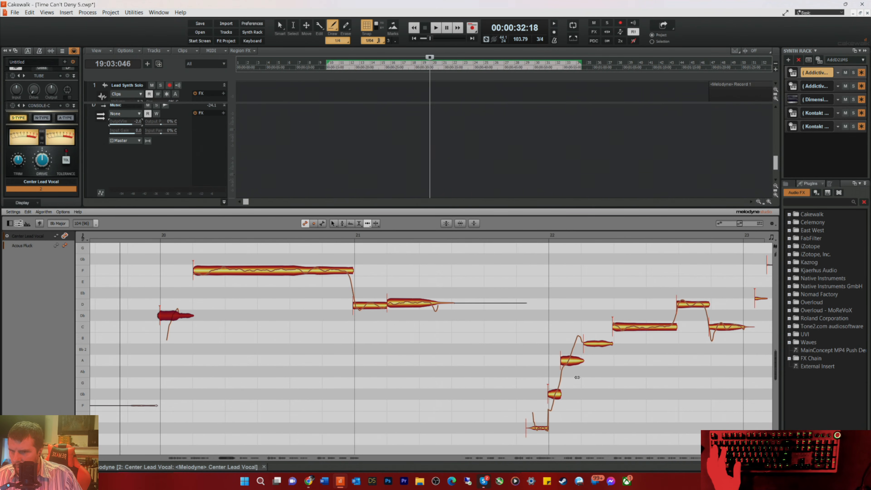
pyautogui.press('space')
pyautogui.click(621, 326)
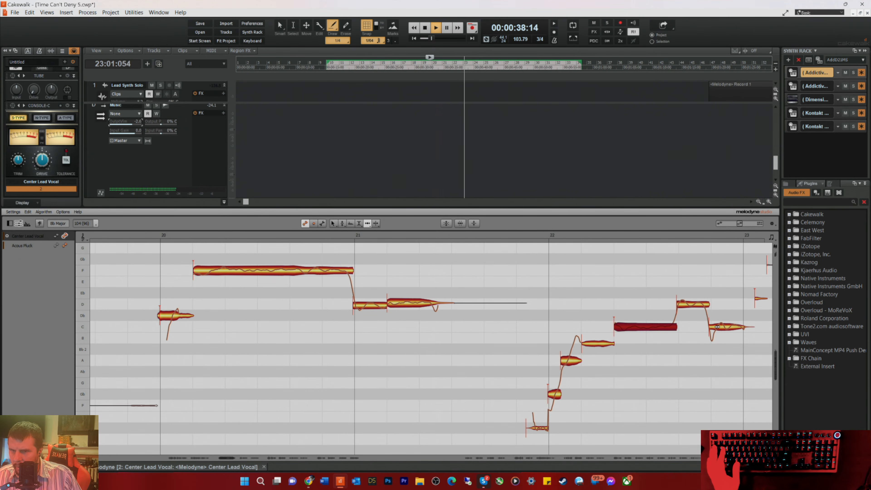
pyautogui.press('space')
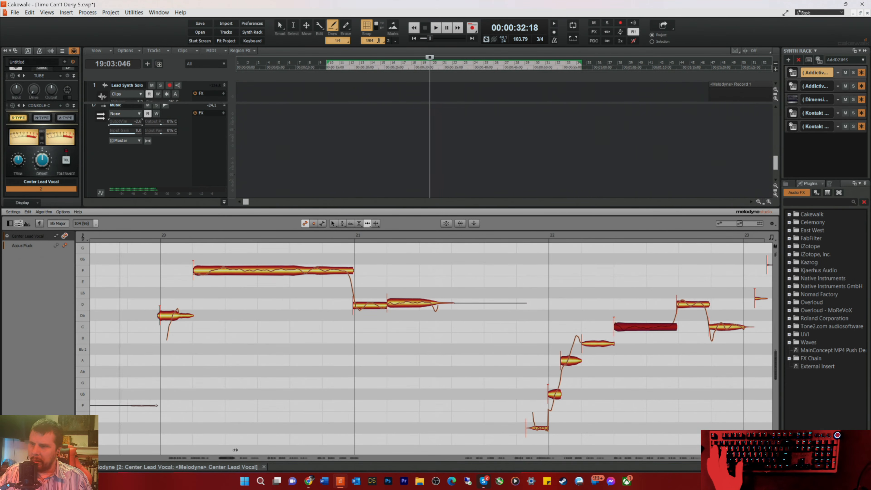
# Step: Move the F note at measure 24 slightly later onto the bar line and play it from late in measure 23
pyautogui.moveTo(228, 458); pyautogui.dragTo(238, 457)
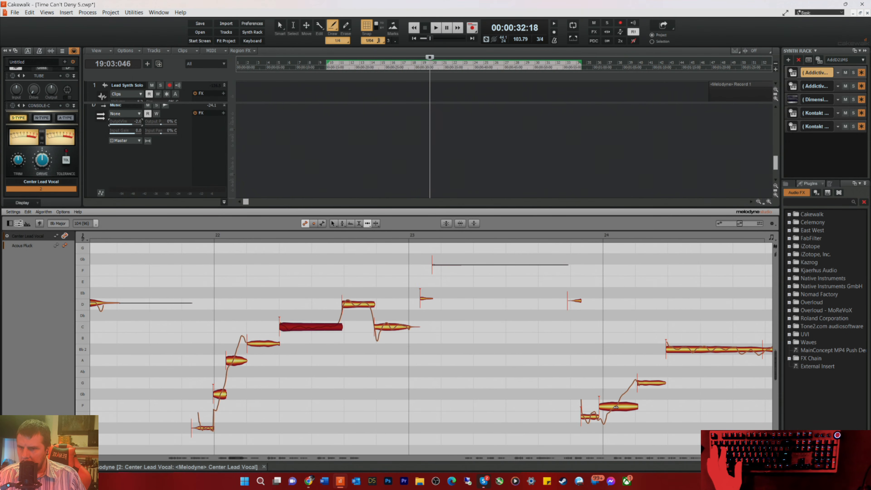
pyautogui.moveTo(613, 406); pyautogui.dragTo(614, 405)
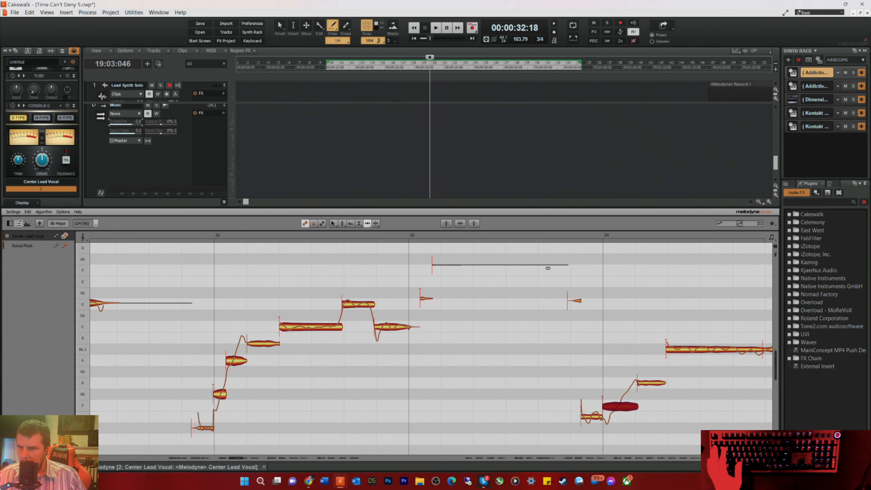
pyautogui.press('space')
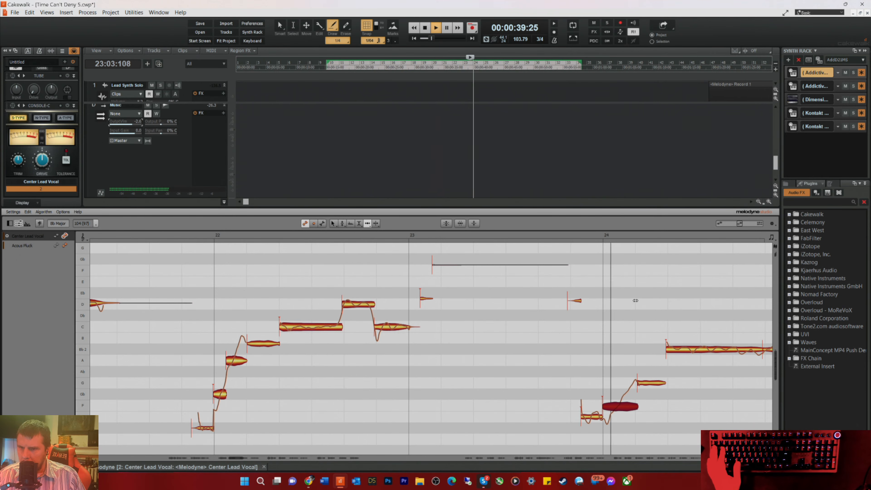
pyautogui.press('space')
# Step: Nudge the G note in measure 24 slightly earlier and the long Bb note after it slightly later, then replay the phrase
pyautogui.click(645, 381)
pyautogui.press('space')
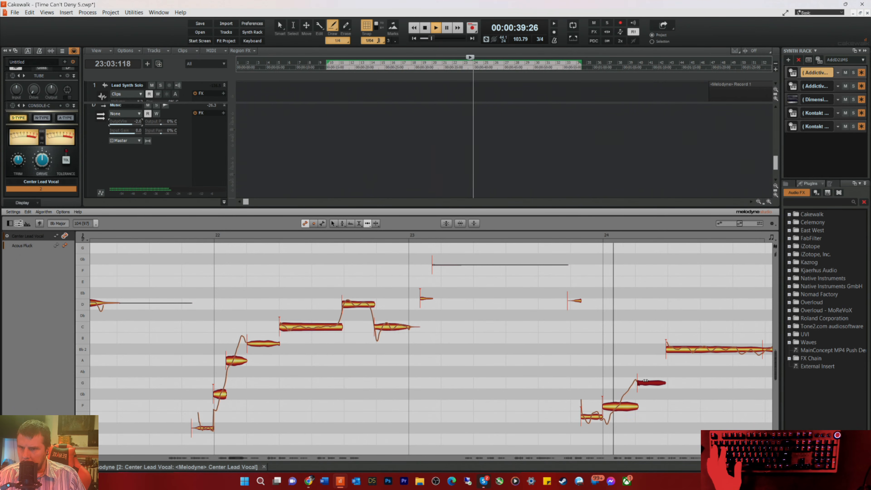
pyautogui.press('space')
pyautogui.click(672, 347)
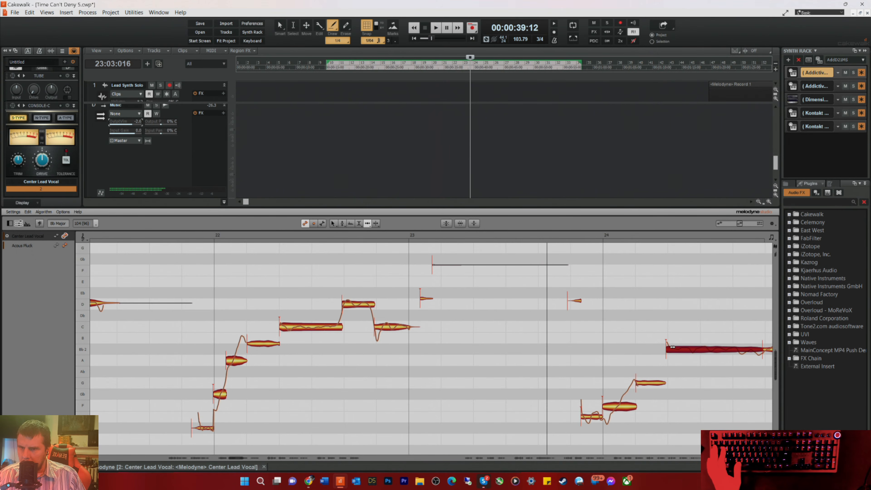
pyautogui.press('space')
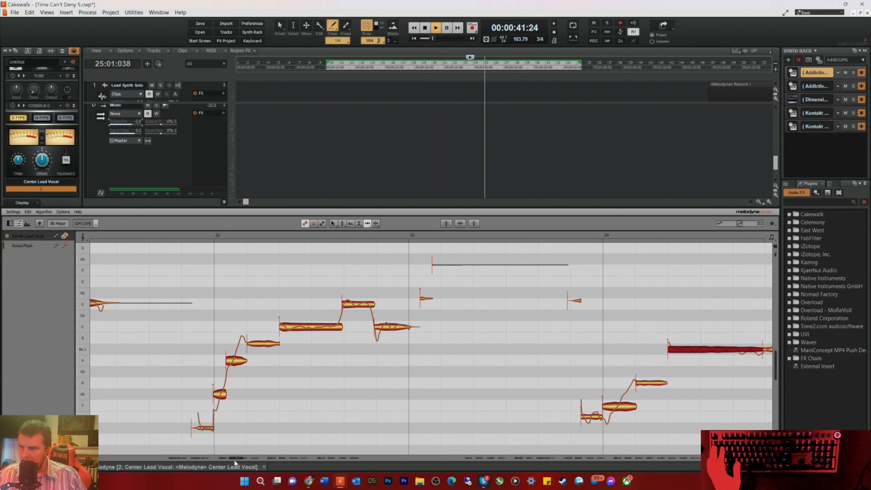
# Step: Align the short Bb segment closing the long Bb note with the start of measure 25 during playback
pyautogui.moveTo(238, 457); pyautogui.dragTo(242, 457)
pyautogui.press('space')
pyautogui.press('space')
pyautogui.doubleClick(506, 349)
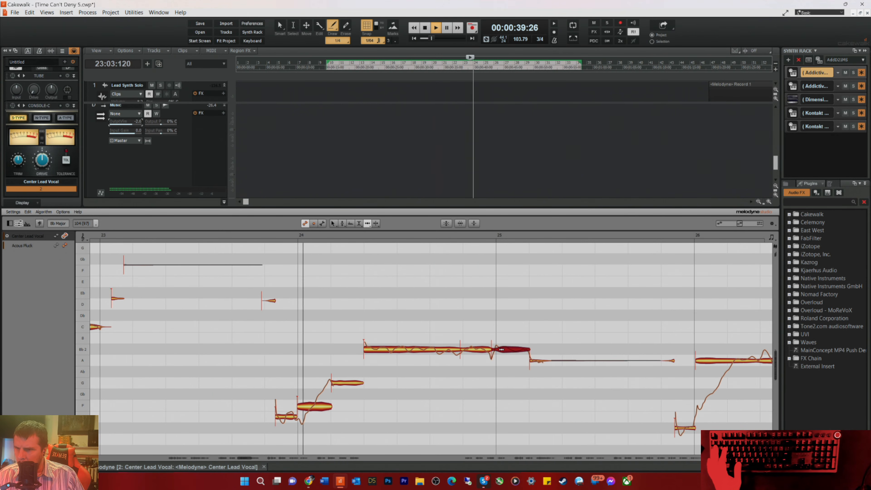
pyautogui.moveTo(506, 349); pyautogui.dragTo(502, 352)
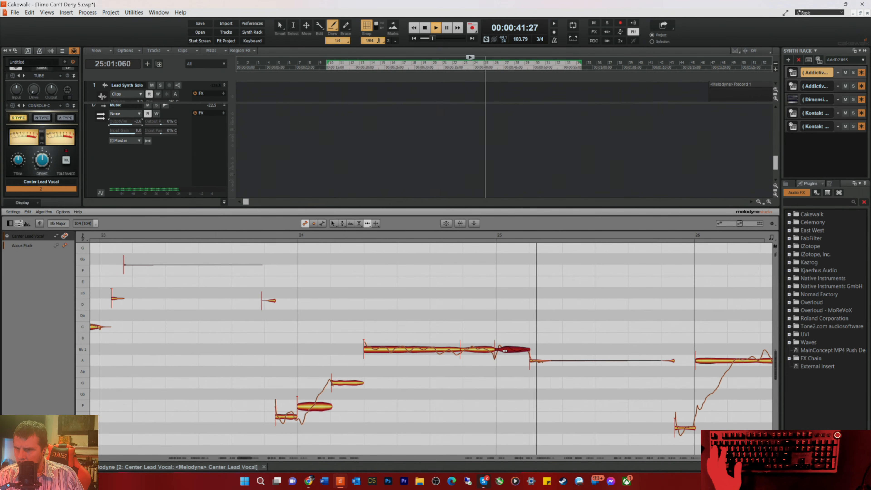
# Step: Nudge the A note at the start of measure 26 slightly earlier and set the playback start late in measure 25
pyautogui.click(700, 360)
pyautogui.press('space')
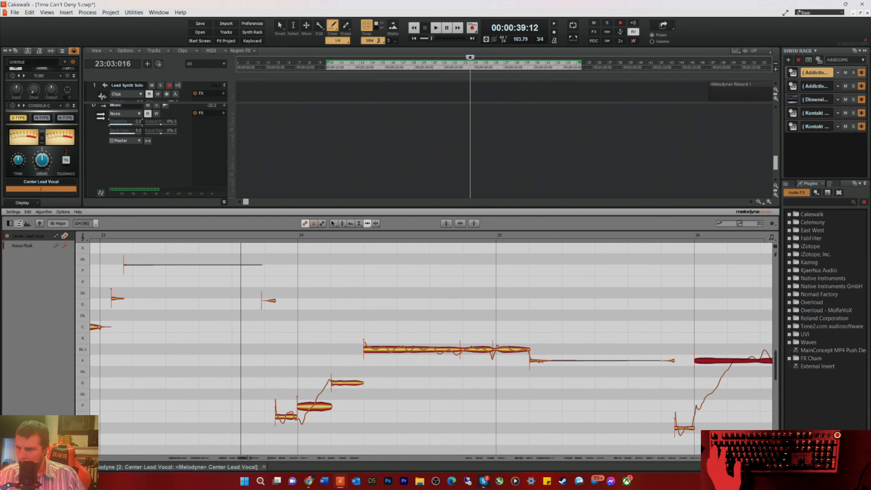
pyautogui.moveTo(242, 456); pyautogui.dragTo(249, 458)
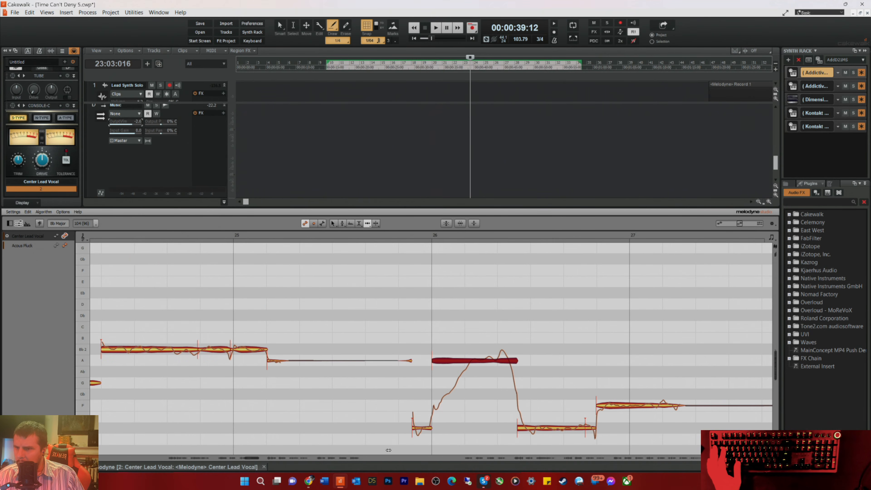
pyautogui.press('space')
pyautogui.press('space')
pyautogui.click(362, 233)
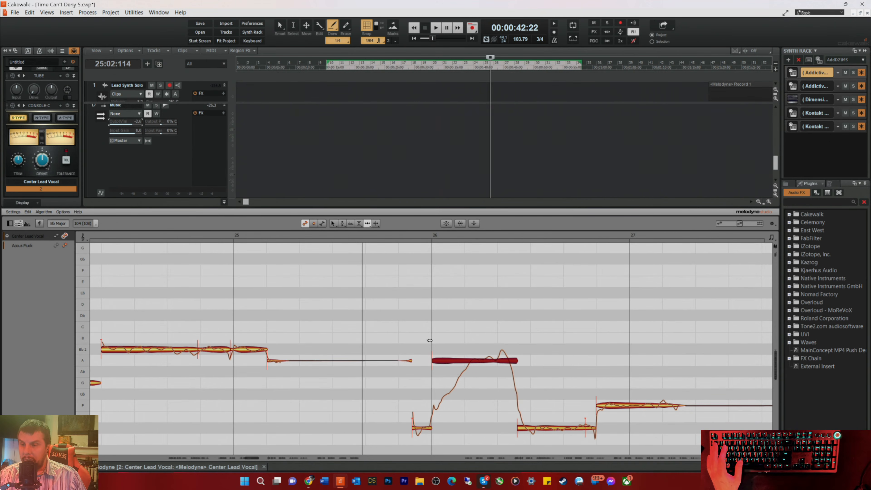
# Step: Play the phrase at measure 26 twice and move the playback start back to early in measure 25
pyautogui.press('space')
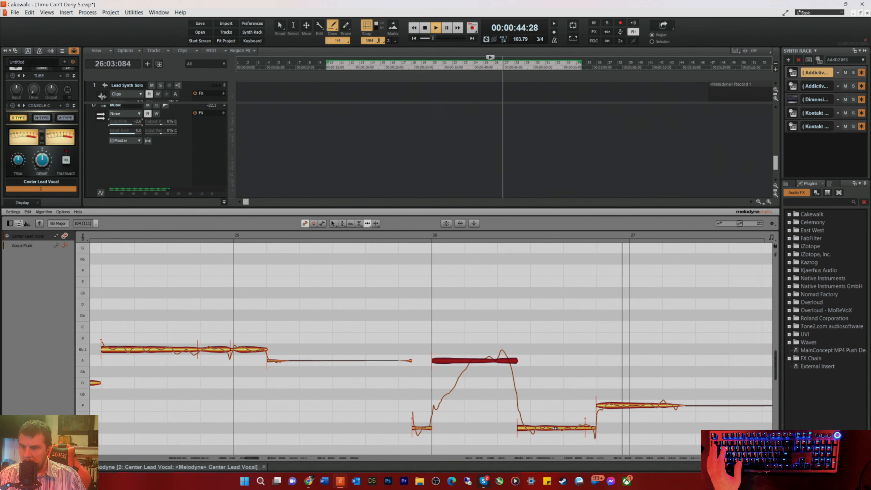
pyautogui.press('space')
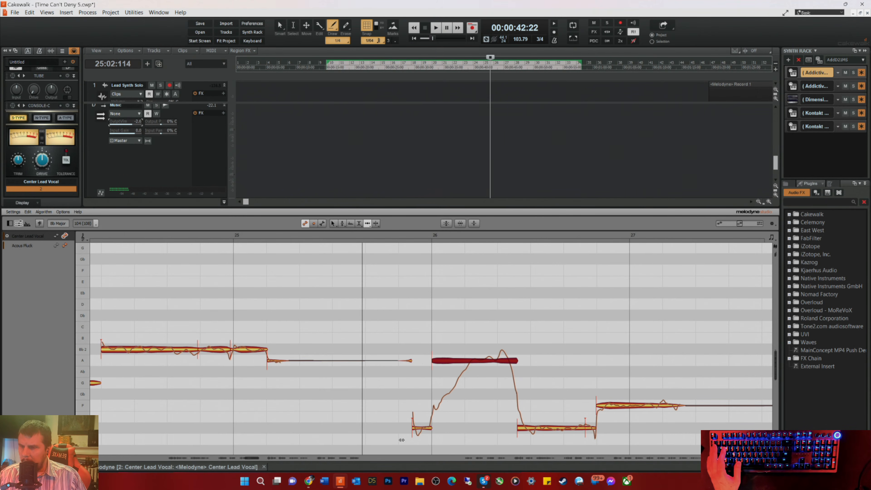
pyautogui.press('space')
pyautogui.press('space')
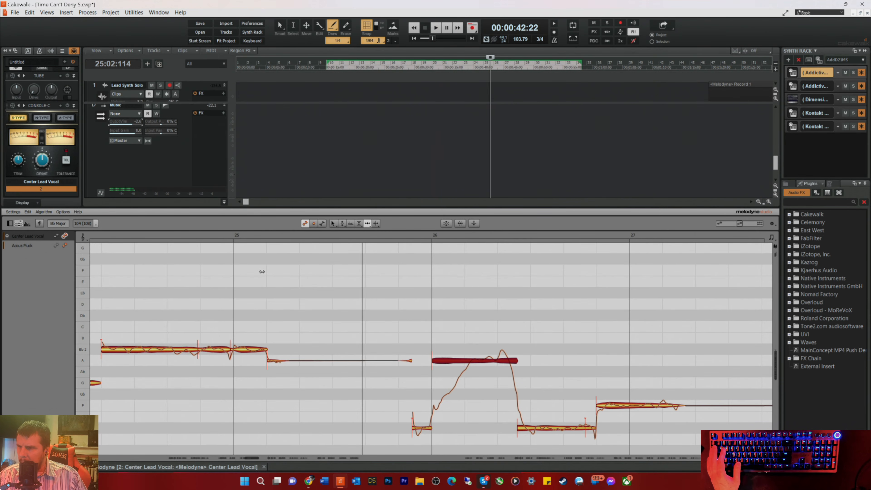
pyautogui.click(272, 233)
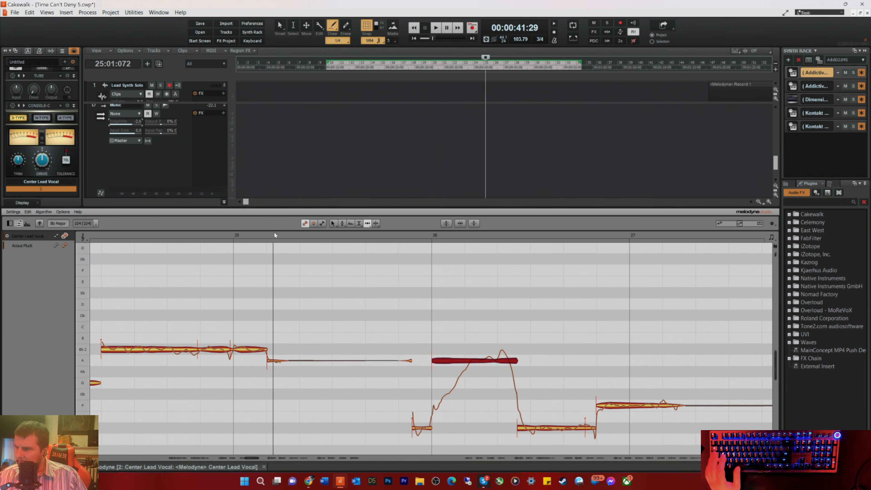
pyautogui.click(283, 245)
# Step: Use the Formant tool to shift the formants of all selected vocal notes slightly while replaying from early in measure 25
pyautogui.rightClick(317, 319)
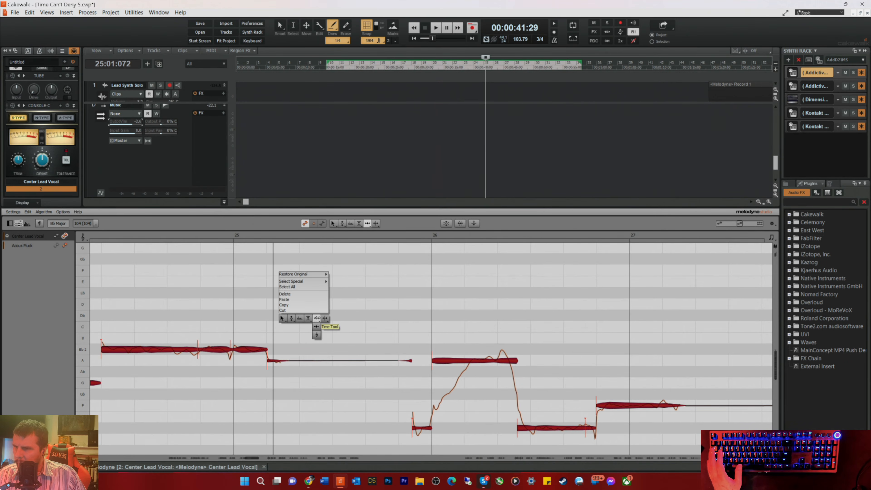
pyautogui.click(300, 319)
pyautogui.press('space')
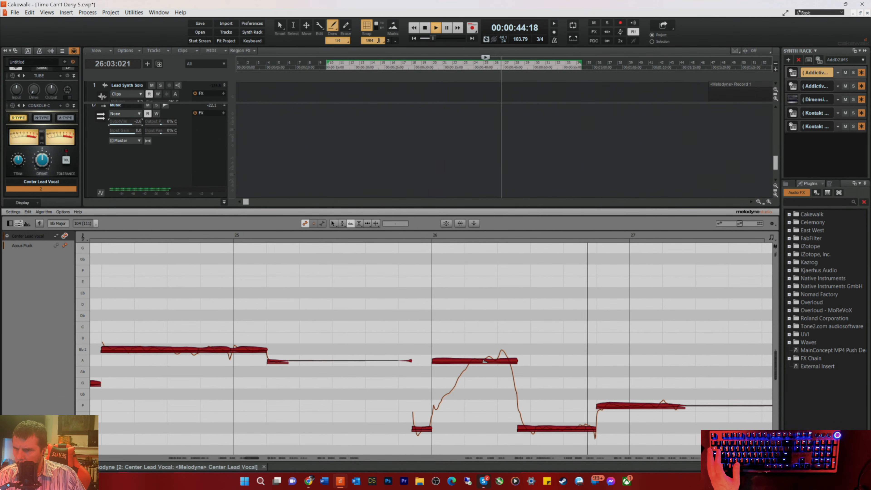
pyautogui.press('space')
pyautogui.press('space')
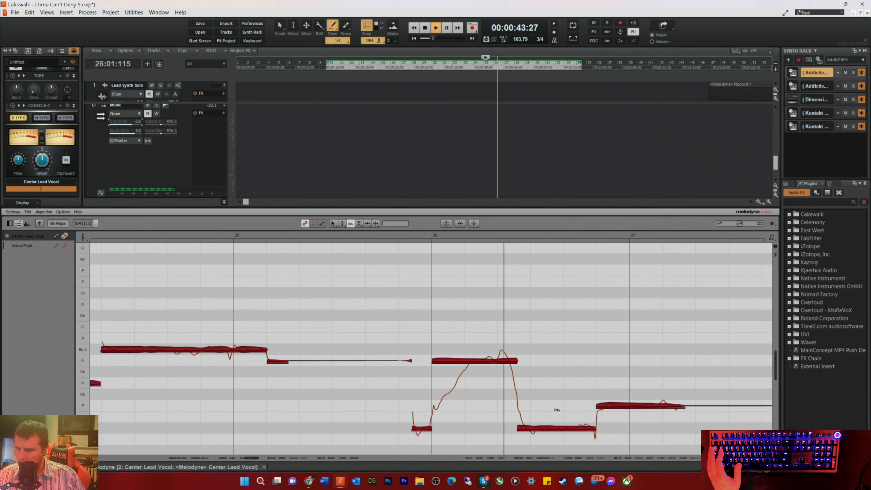
pyautogui.press('space')
pyautogui.press('space')
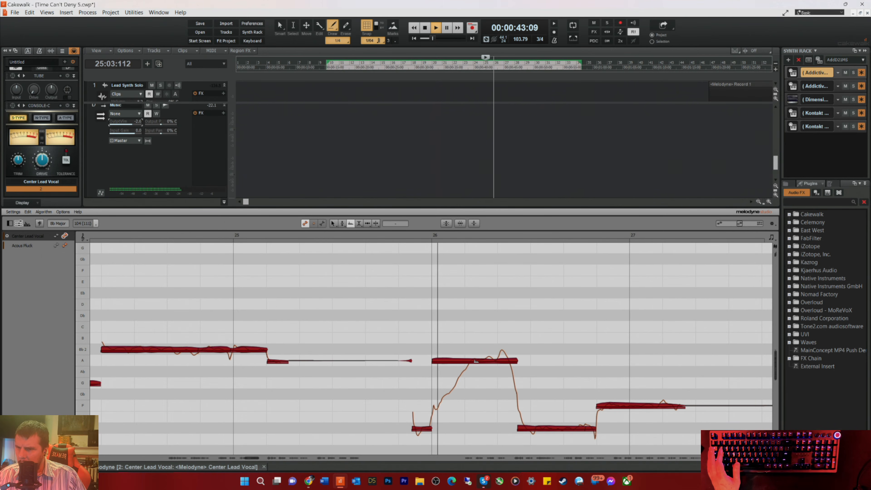
pyautogui.press('space')
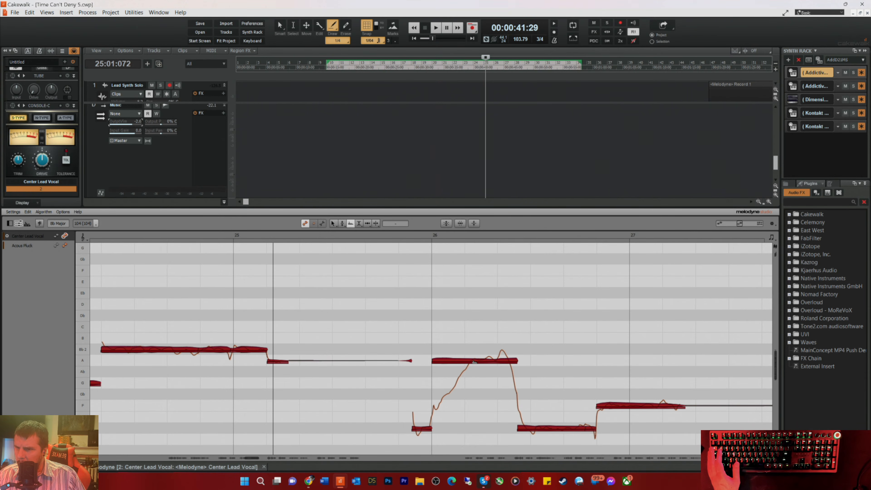
pyautogui.moveTo(473, 361); pyautogui.dragTo(474, 361)
pyautogui.press('space')
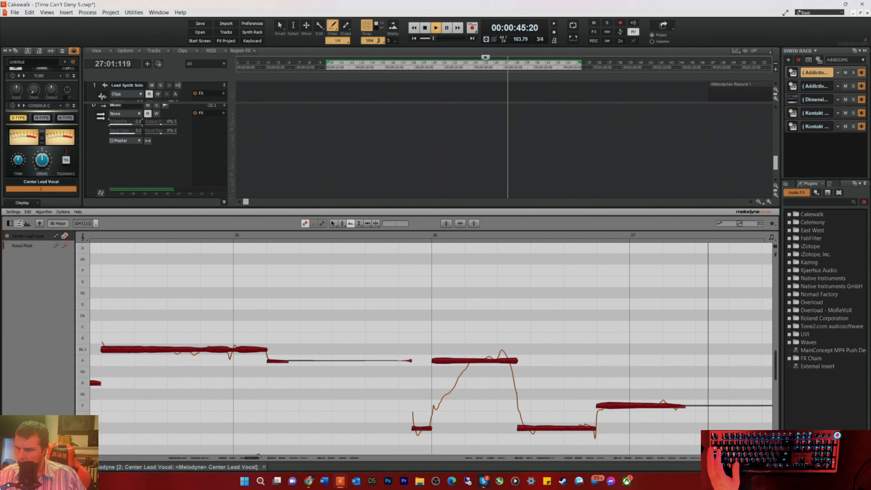
# Step: Nudge the last short F segment in measure 29 slightly later with the Time tool and play it from late in measure 28
pyautogui.moveTo(251, 458); pyautogui.dragTo(267, 460)
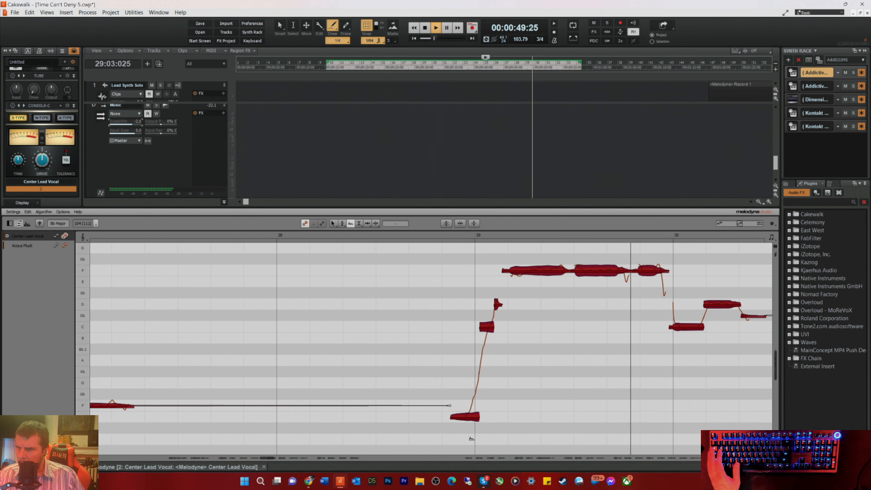
pyautogui.press('space')
pyautogui.press('space')
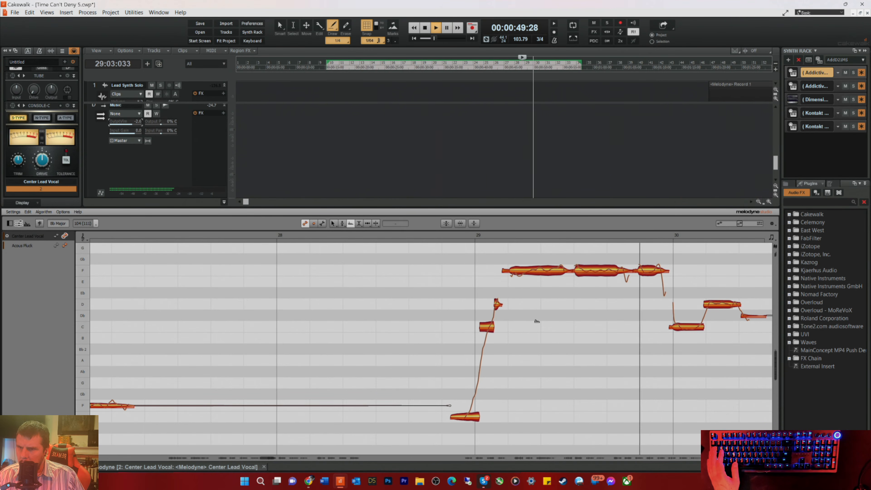
pyautogui.press('space')
pyautogui.rightClick(597, 291)
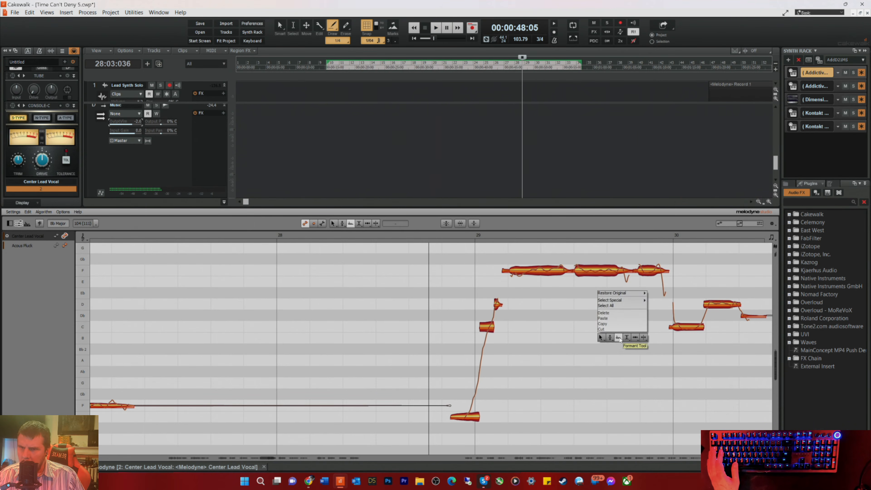
pyautogui.click(635, 337)
pyautogui.press('space')
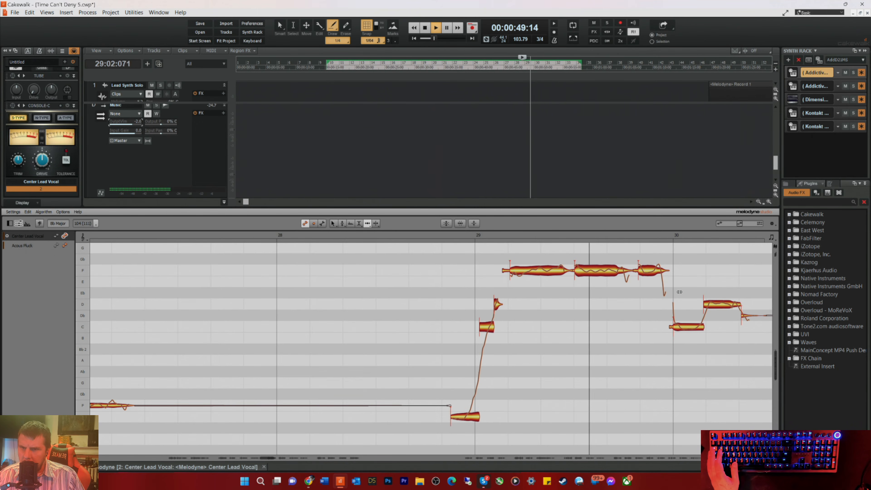
pyautogui.press('space')
pyautogui.press('space')
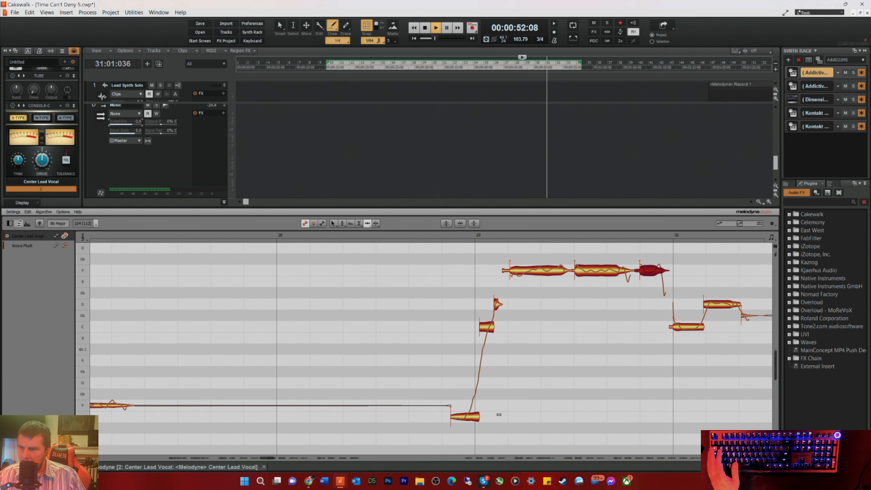
pyautogui.press('space')
# Step: Review the notes through measure 40, nudge that measure's closing C note slightly later and play it from late in measure 39
pyautogui.moveTo(265, 457); pyautogui.dragTo(274, 459)
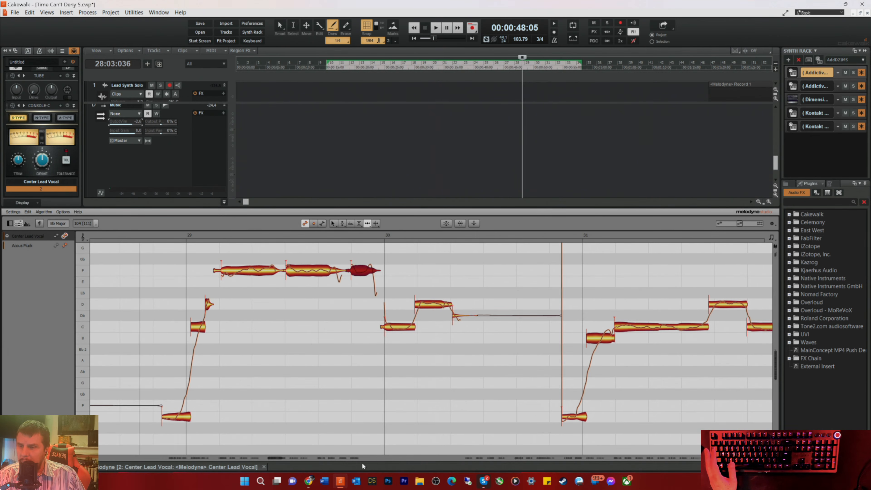
pyautogui.moveTo(275, 460); pyautogui.dragTo(288, 462)
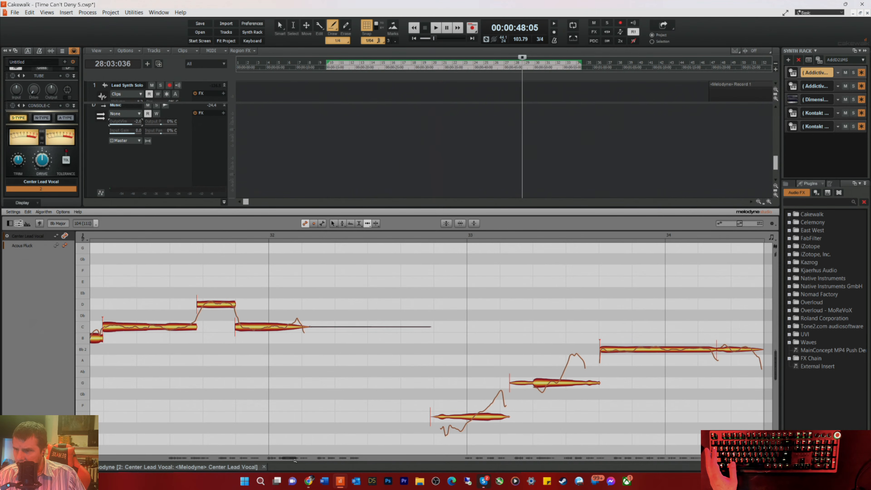
pyautogui.moveTo(287, 458); pyautogui.dragTo(297, 460)
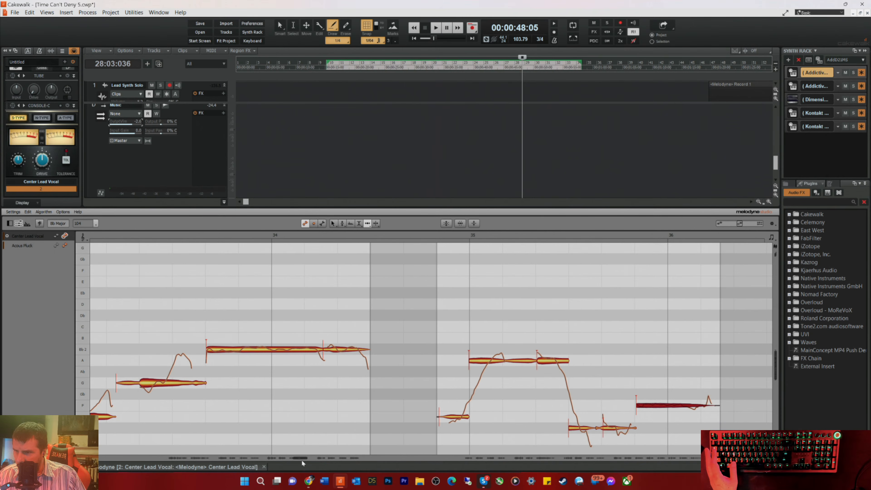
pyautogui.moveTo(297, 458); pyautogui.dragTo(318, 462)
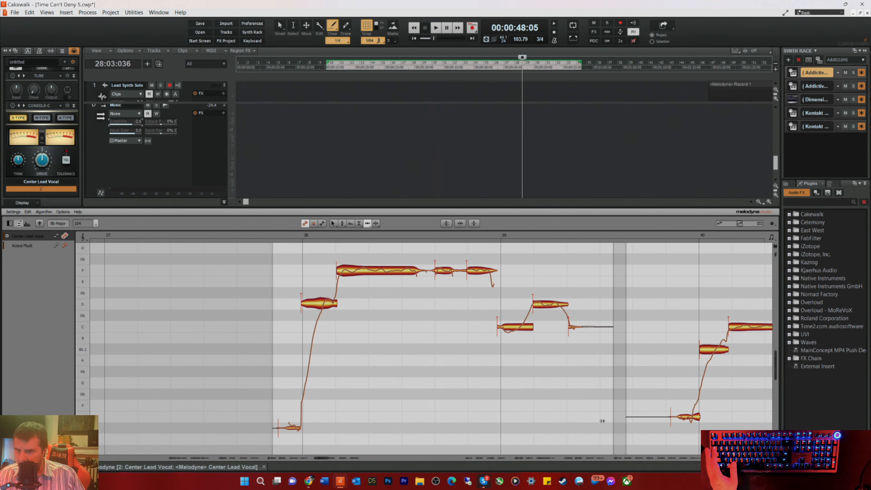
pyautogui.moveTo(319, 459); pyautogui.dragTo(326, 460)
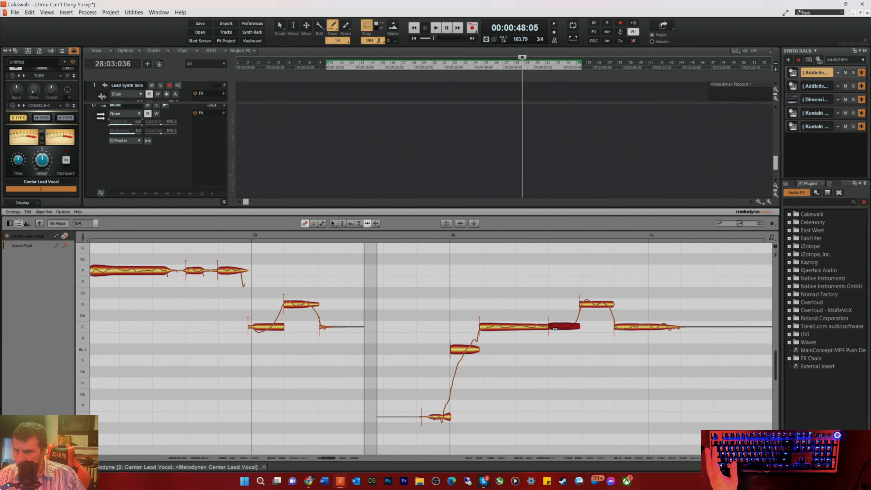
pyautogui.click(423, 234)
pyautogui.click(622, 324)
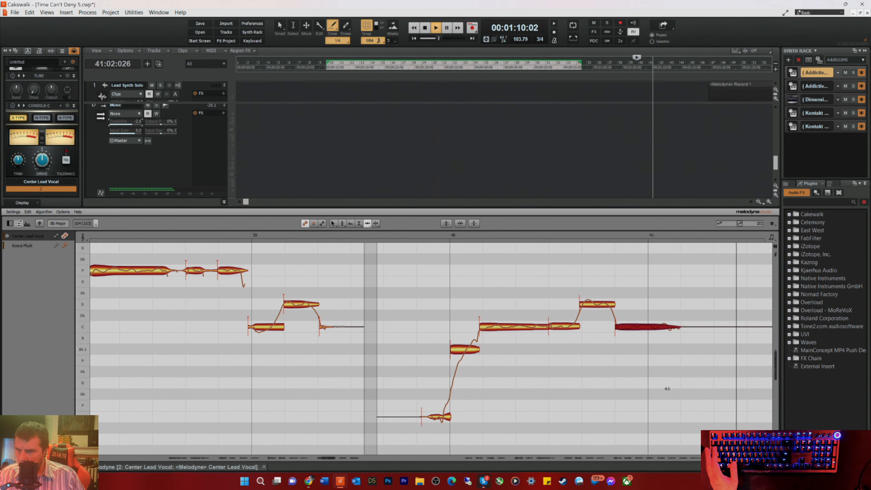
pyautogui.press('space')
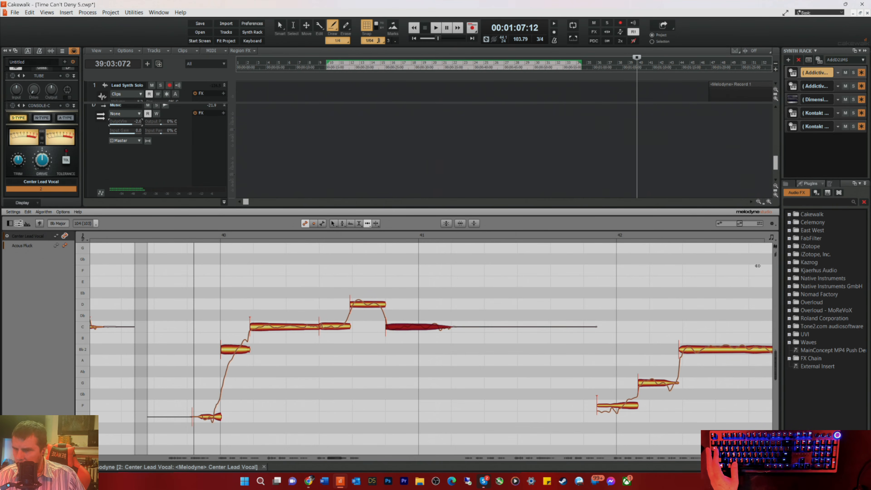
# Step: Nudge the long Bb note in measure 42 slightly later and replay it from late in measure 41
pyautogui.press('space')
pyautogui.click(603, 236)
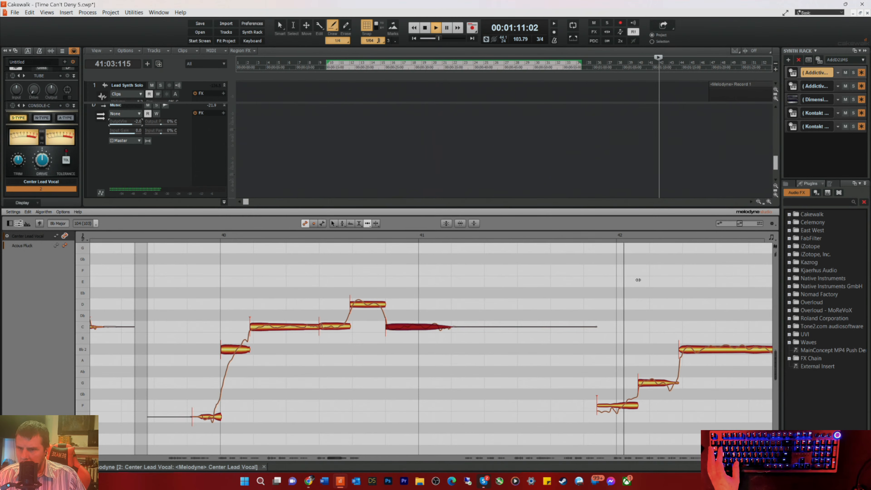
pyautogui.press('space')
pyautogui.moveTo(689, 347); pyautogui.dragTo(691, 347)
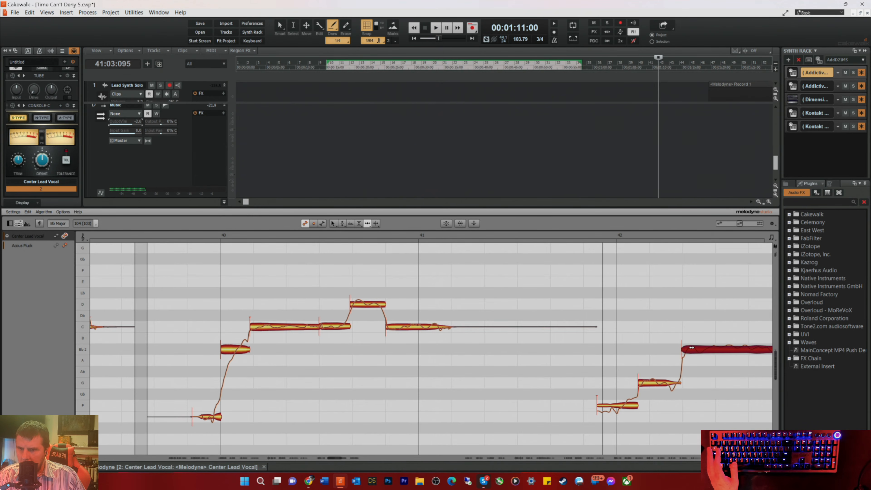
pyautogui.press('space')
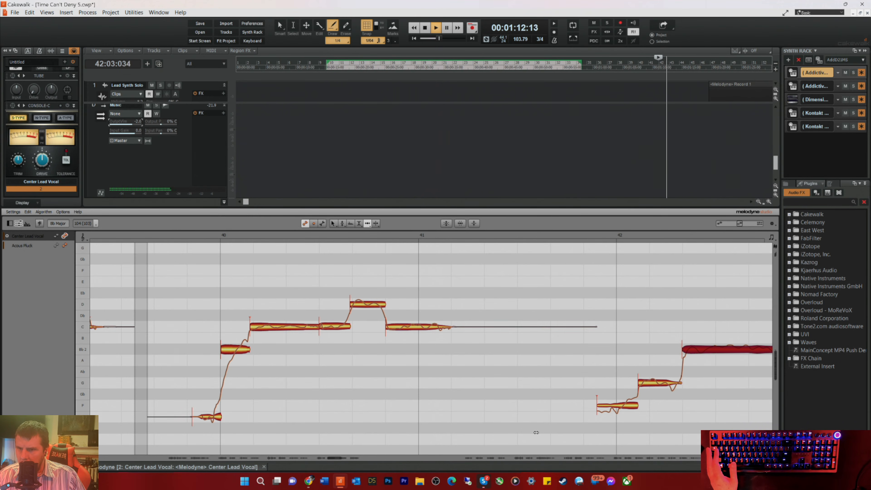
pyautogui.press('space')
# Step: Move the Gb note in measure 43 earlier in two nudges while replaying the phrase from late in measure 41
pyautogui.moveTo(333, 457); pyautogui.dragTo(339, 459)
pyautogui.moveTo(596, 393); pyautogui.dragTo(591, 397)
pyautogui.press('space')
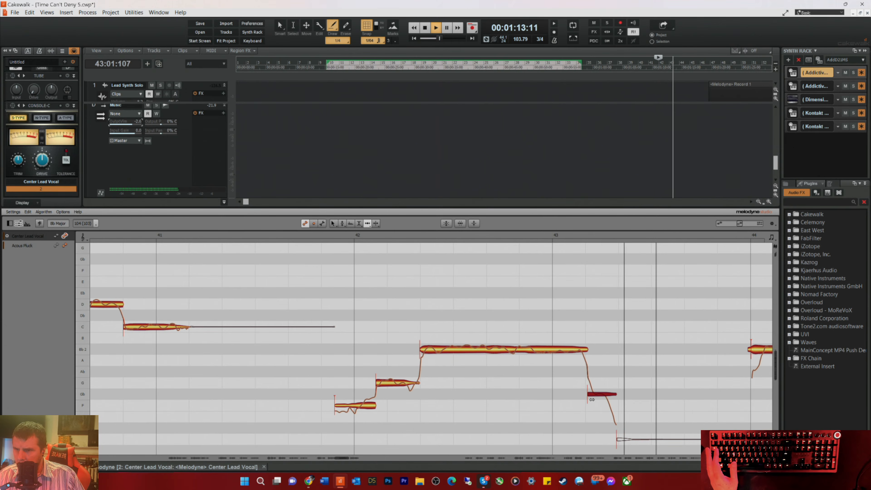
pyautogui.press('space')
pyautogui.press('space')
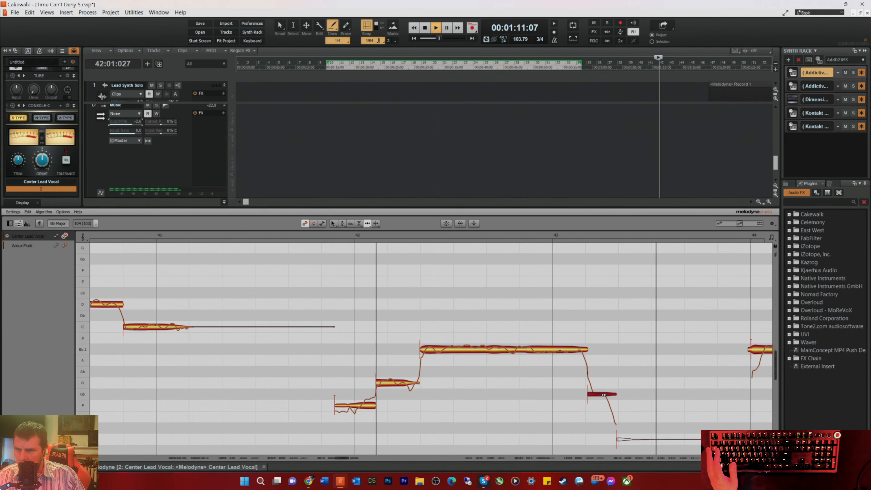
pyautogui.moveTo(609, 394); pyautogui.dragTo(600, 395)
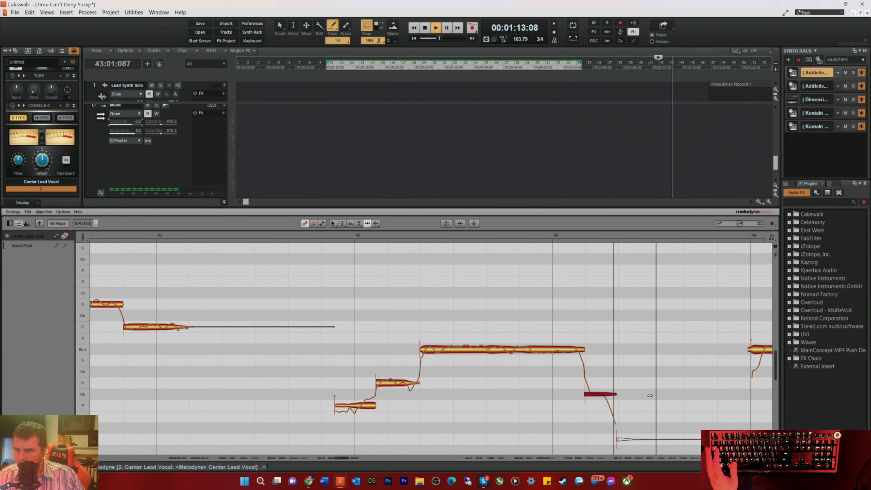
pyautogui.press('space')
# Step: Extend the end of the Gb note in measure 43 with the Note Separation tool and play from beat 3 of that measure
pyautogui.rightClick(710, 424)
pyautogui.click(753, 402)
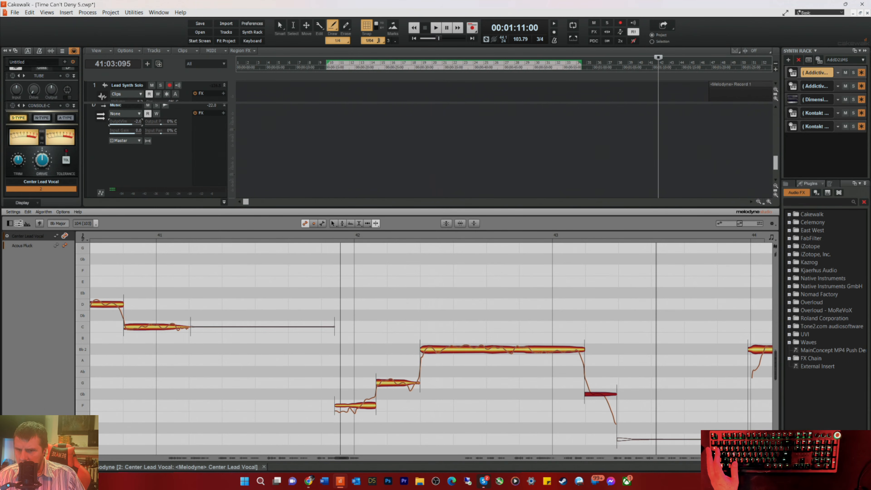
pyautogui.click(693, 233)
pyautogui.press('space')
pyautogui.press('space')
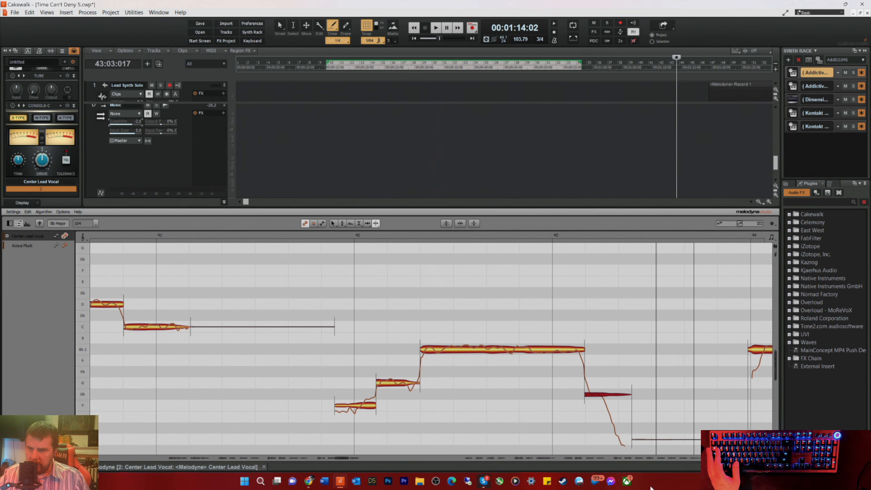
pyautogui.press('space')
# Step: Set the playback start at beat 3 of measure 41 and replay the phrase through measure 43
pyautogui.press('space')
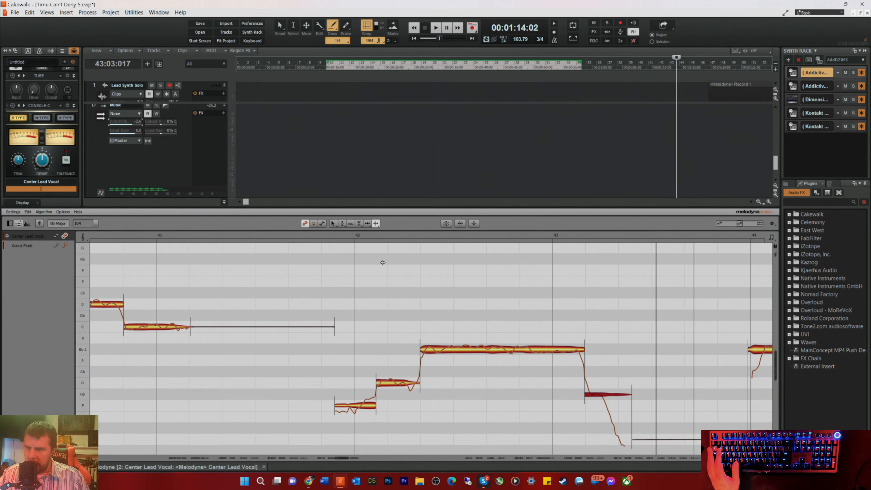
pyautogui.click(310, 232)
pyautogui.press('space')
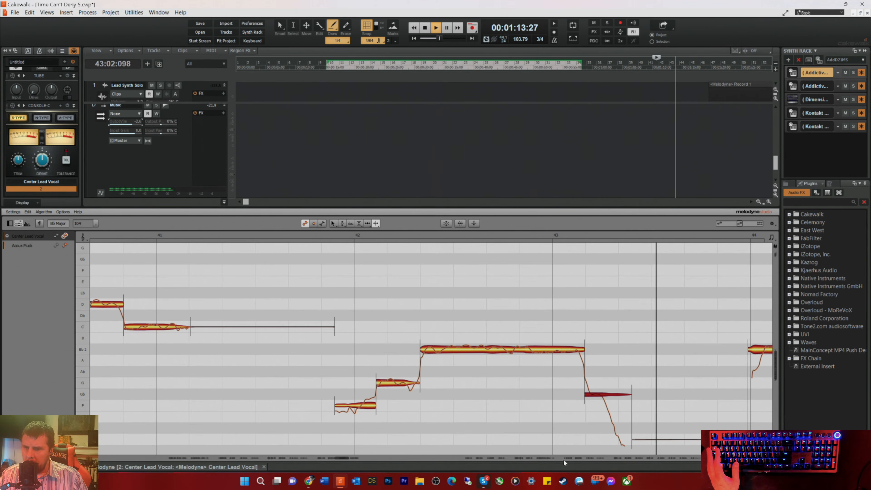
pyautogui.moveTo(341, 456); pyautogui.dragTo(350, 460)
pyautogui.press('space')
# Step: Nudge the long Bb note starting late in measure 44 slightly later with the Time tool
pyautogui.rightClick(527, 408)
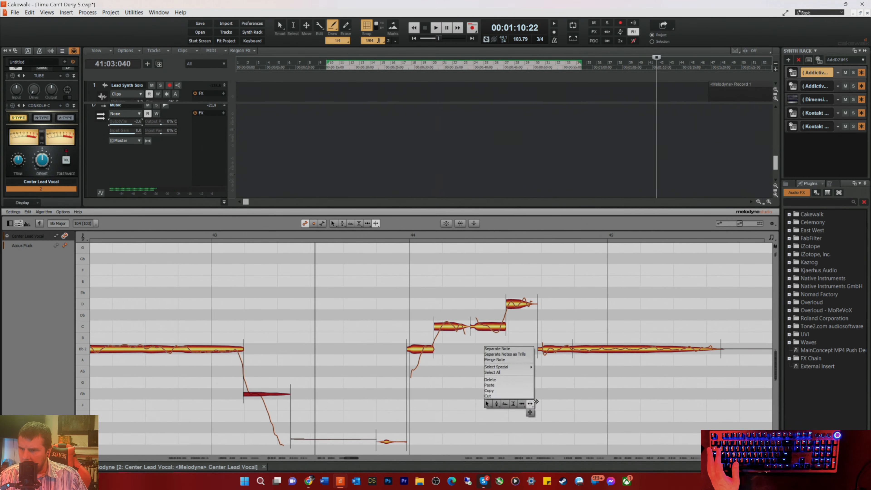
pyautogui.click(523, 404)
pyautogui.click(576, 350)
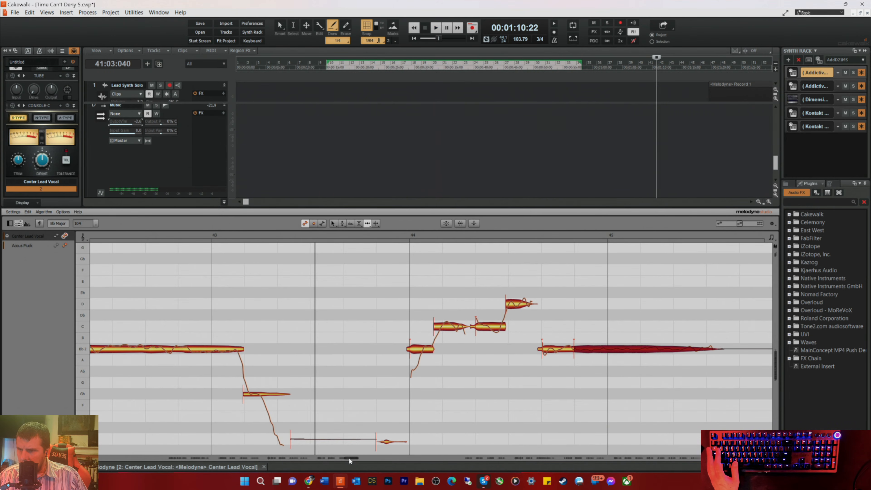
pyautogui.press('space')
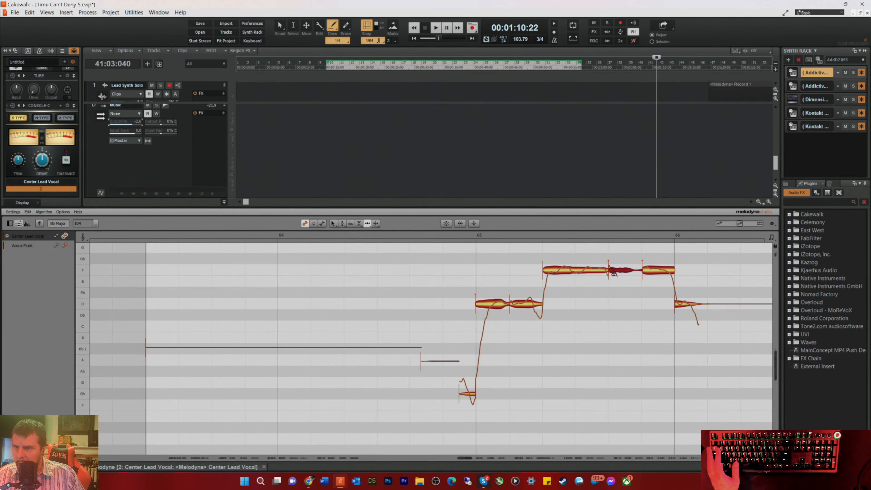
# Step: Play the vocal from beat 3 of measure 64 and follow the phrase through measure 68
pyautogui.click(432, 232)
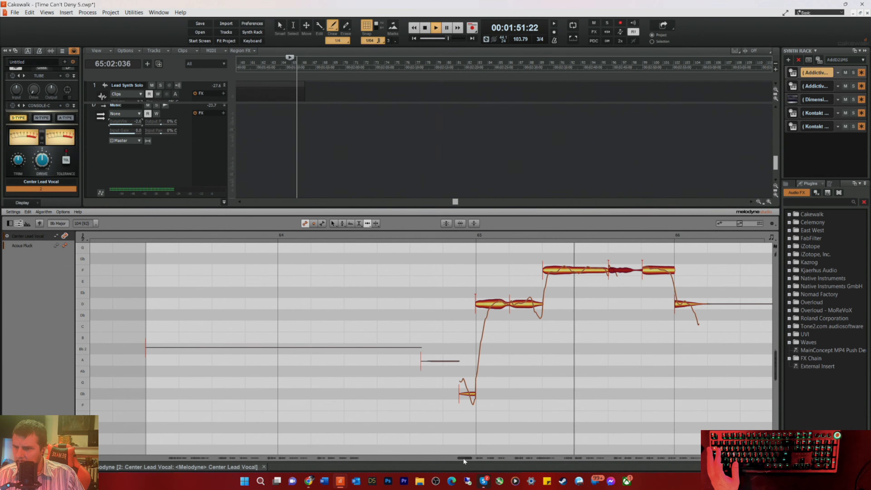
pyautogui.moveTo(463, 458); pyautogui.dragTo(477, 457)
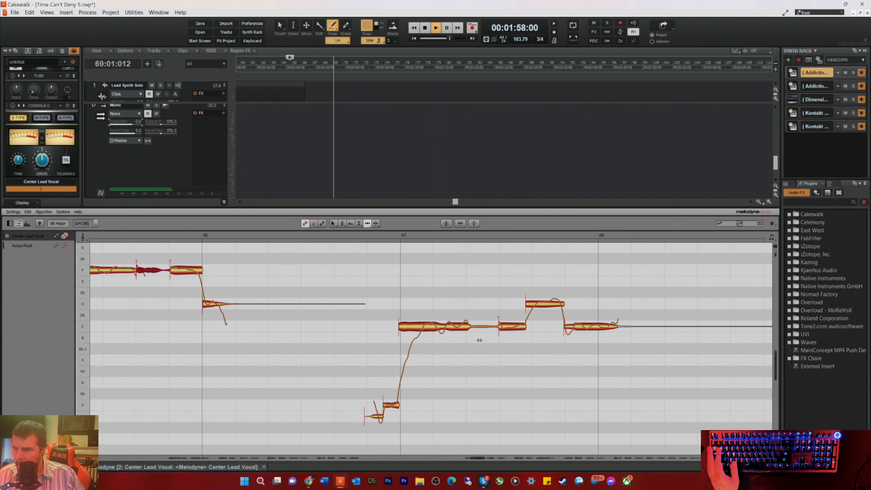
pyautogui.press('space')
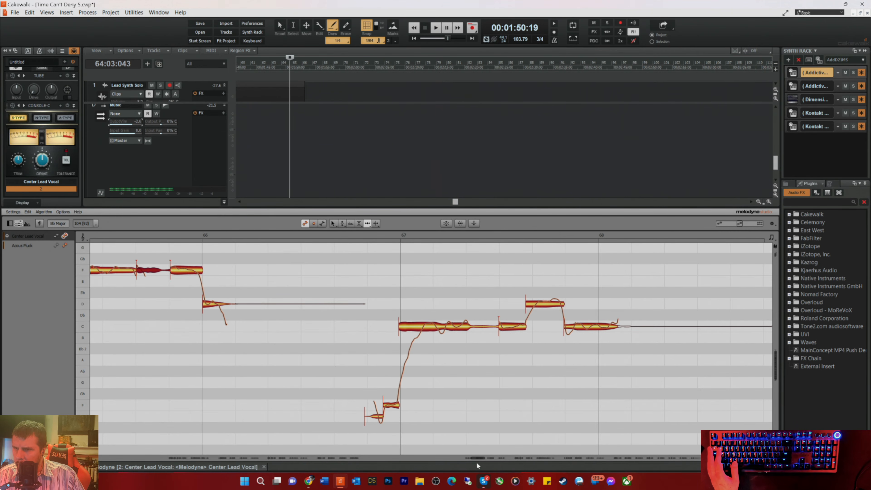
# Step: Nudge the long Bb note in measure 69 slightly later with the Time tool and play from beat 3 of measure 68
pyautogui.moveTo(476, 456); pyautogui.dragTo(486, 462)
pyautogui.click(435, 244)
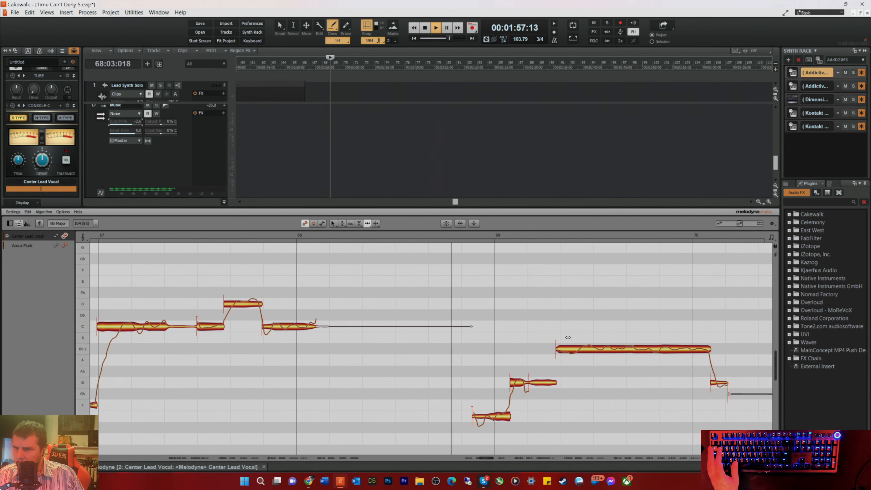
pyautogui.moveTo(565, 347); pyautogui.dragTo(570, 347)
pyautogui.press('space')
pyautogui.press('space')
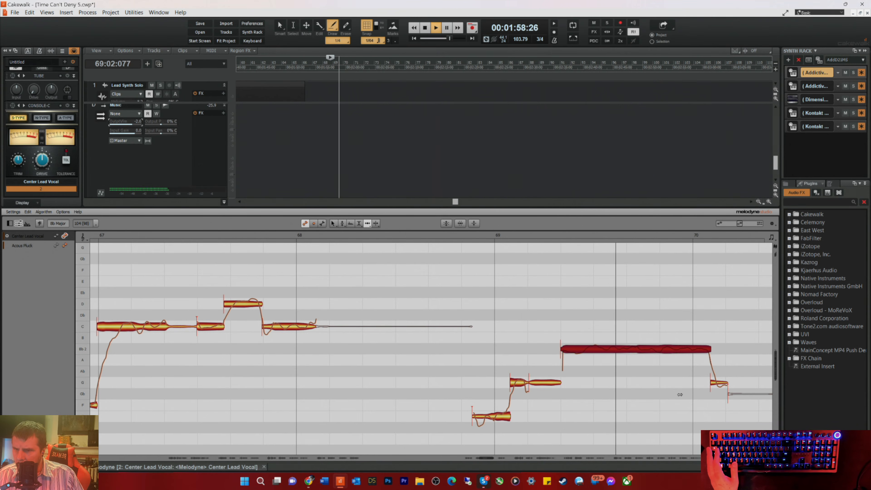
pyautogui.press('space')
# Step: Split the long Bb note in measure 69 near its middle, move the split slightly earlier with the Time tool, and replay the phrase
pyautogui.rightClick(652, 366)
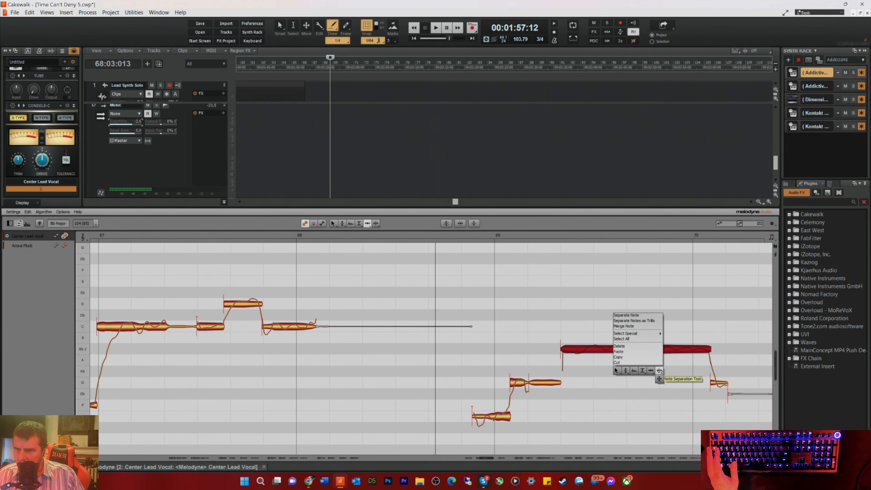
pyautogui.click(659, 370)
pyautogui.click(636, 348)
pyautogui.rightClick(626, 386)
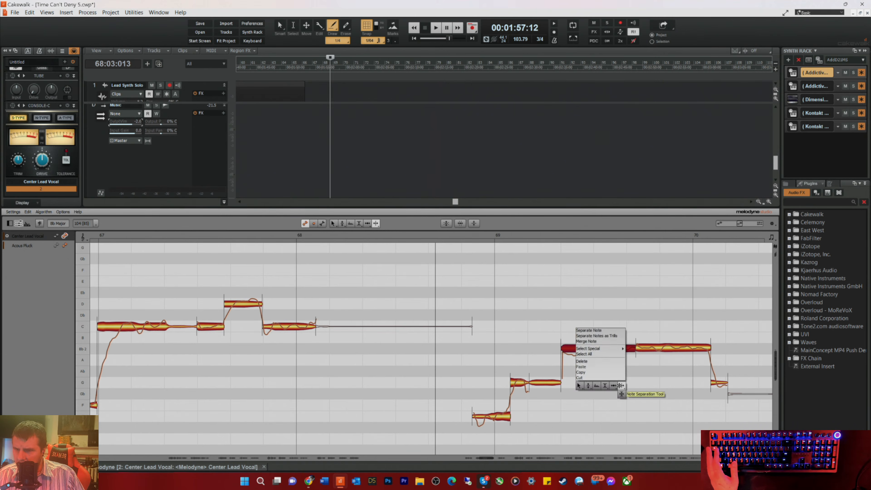
pyautogui.click(609, 385)
pyautogui.moveTo(645, 348); pyautogui.dragTo(645, 348)
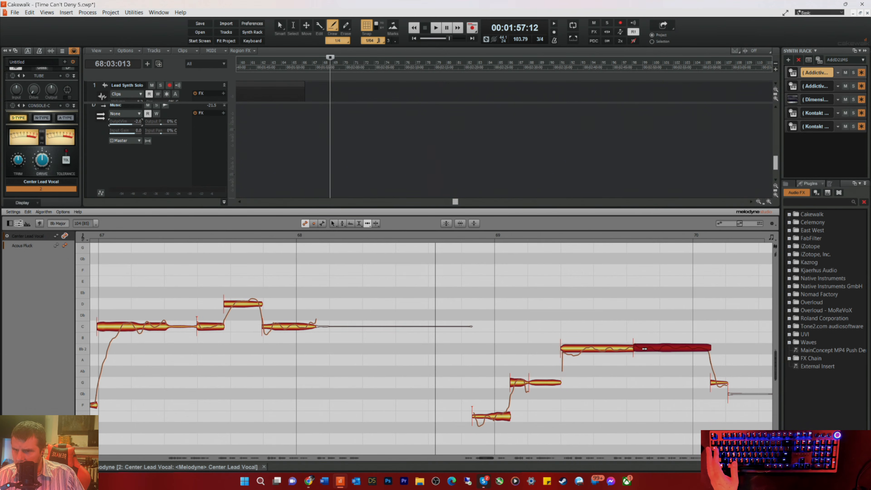
pyautogui.press('space')
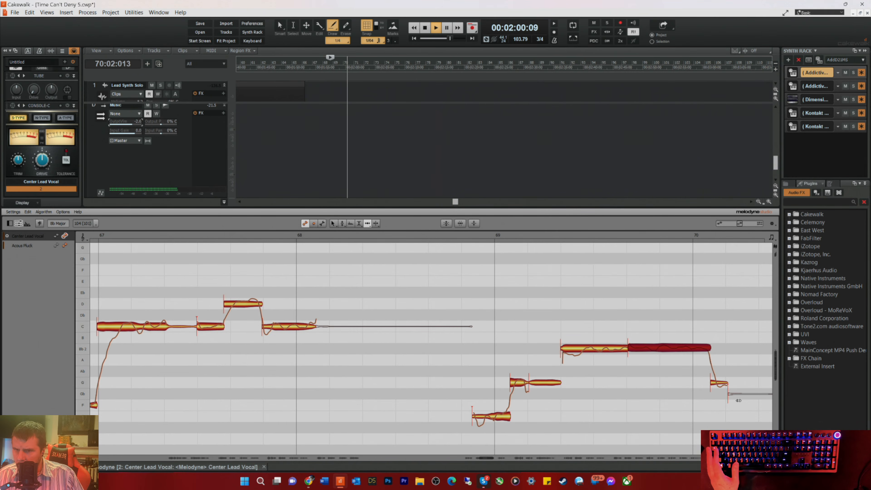
pyautogui.press('space')
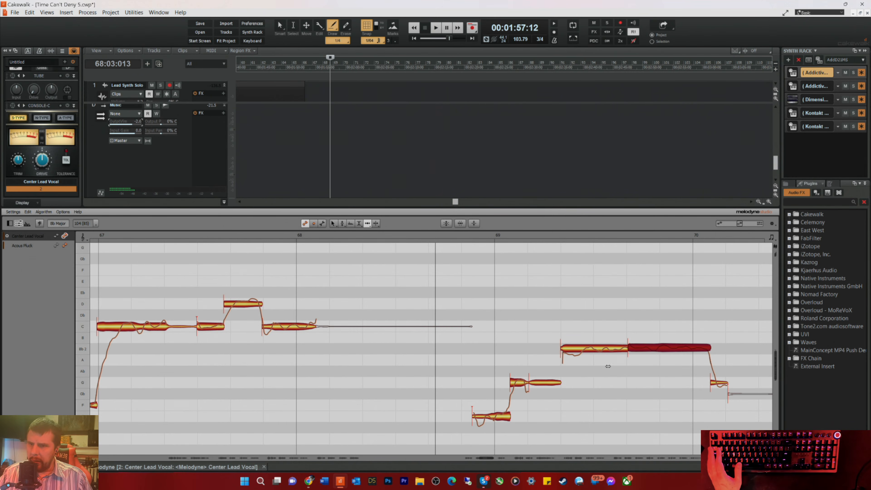
# Step: Center the pitch of both halves of the split Bb note at 0 ct with the Pitch tool and listen on into measure 71
pyautogui.rightClick(570, 321)
pyautogui.click(583, 375)
pyautogui.click(587, 347)
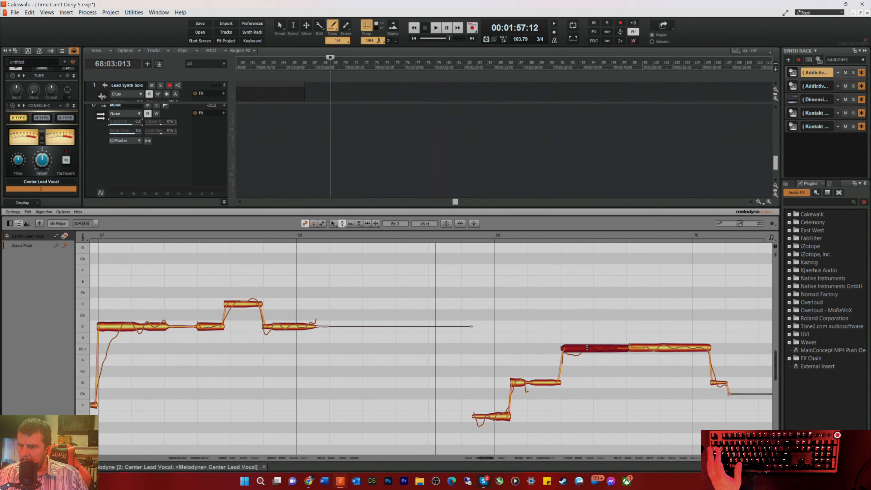
pyautogui.click(647, 349)
pyautogui.press('space')
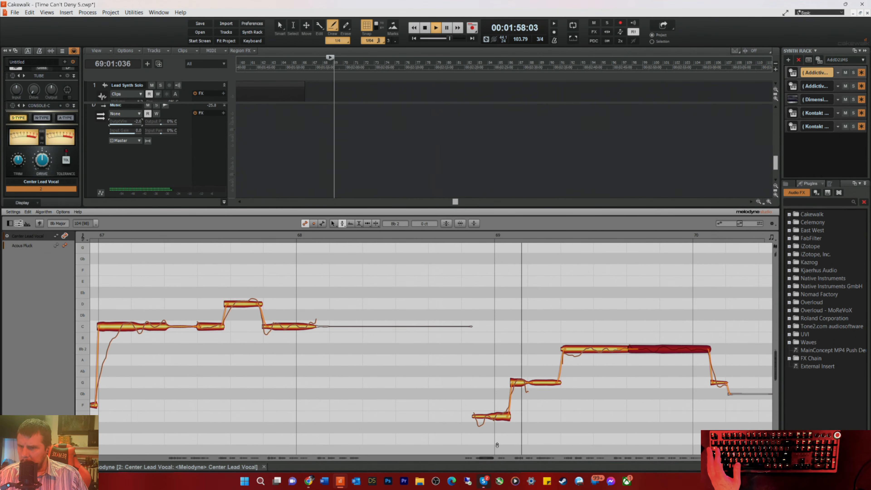
pyautogui.moveTo(484, 458); pyautogui.dragTo(496, 461)
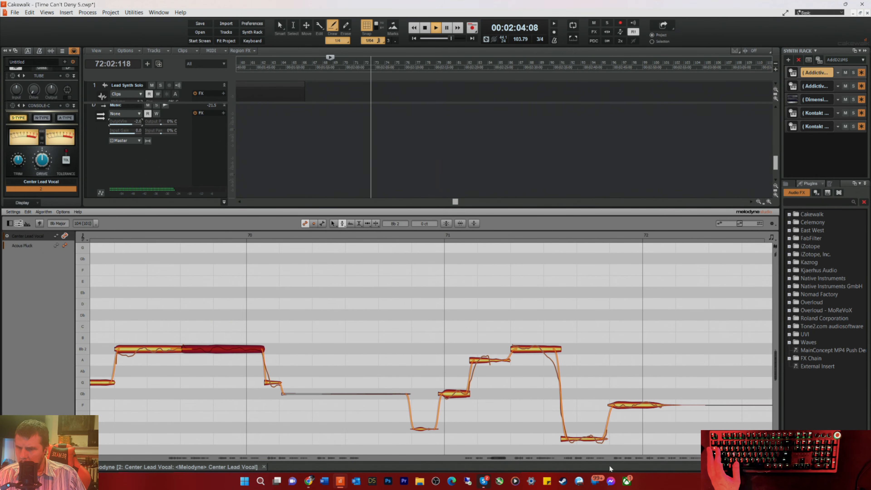
pyautogui.press('space')
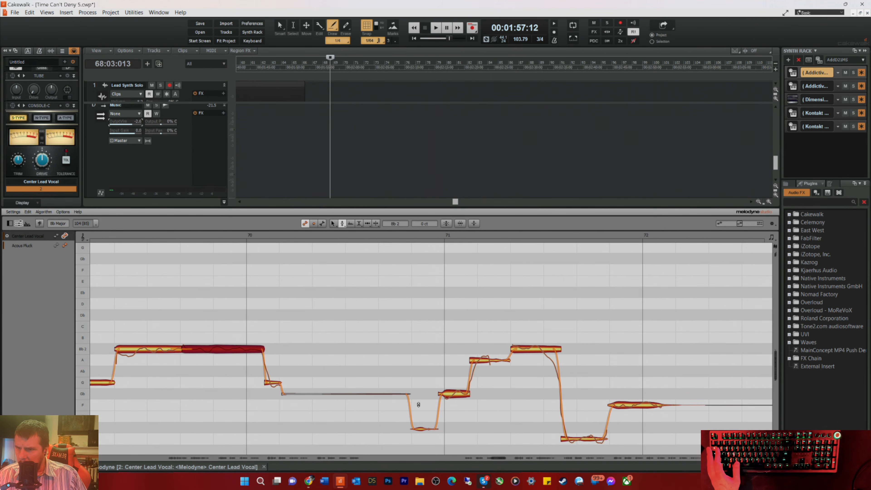
# Step: Select the Gb note at the start of measure 71 with the Time tool and replay from just before beat 3 of measure 70
pyautogui.rightClick(418, 405)
pyautogui.click(435, 405)
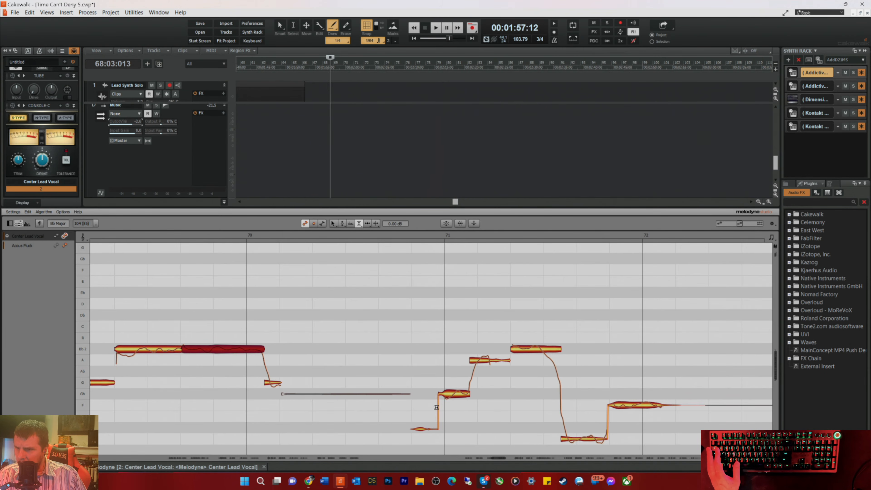
pyautogui.rightClick(447, 396)
pyautogui.click(454, 404)
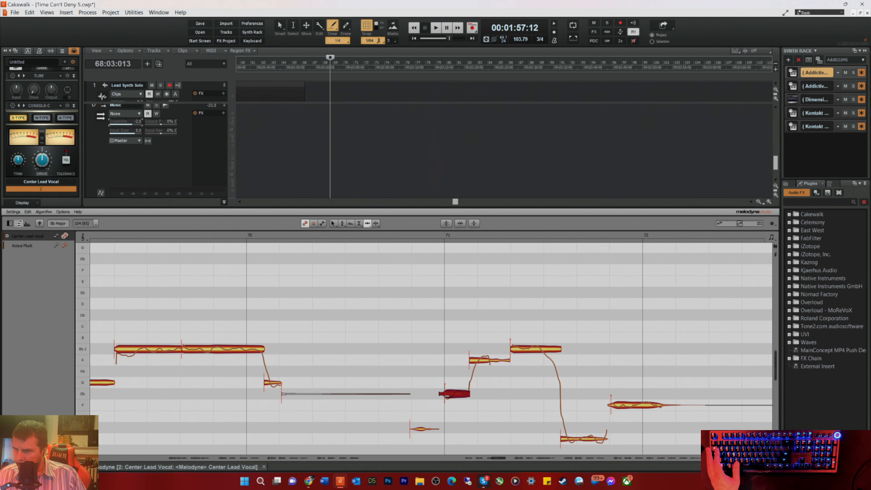
pyautogui.click(373, 234)
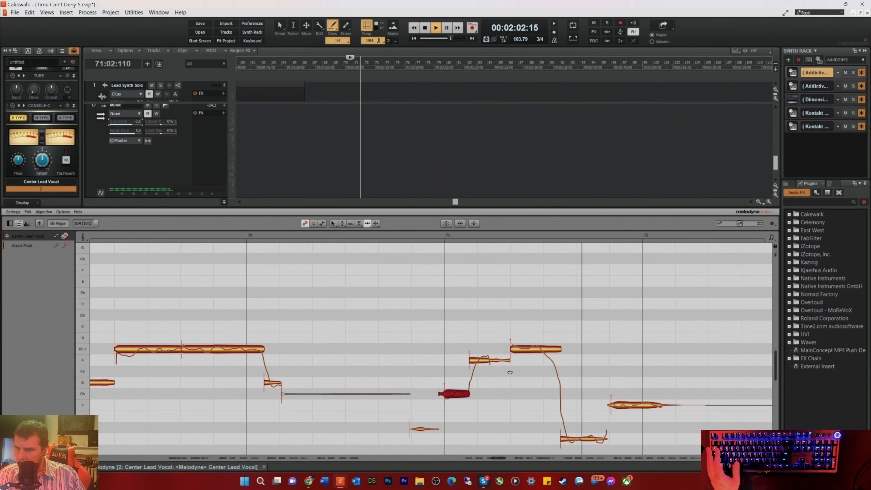
pyautogui.press('space')
pyautogui.press('space')
# Step: Nudge the low D note late in measure 71 slightly later with the Time tool and listen on through the phrase in measures 74 and 75
pyautogui.click(570, 440)
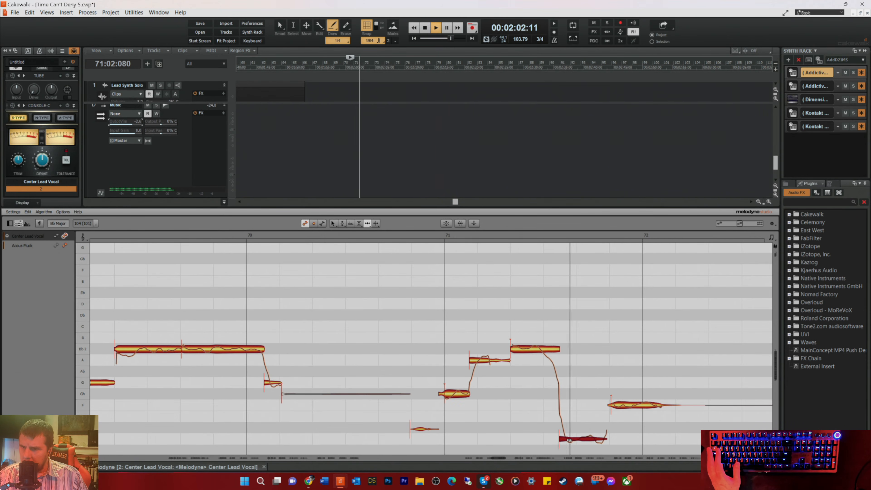
pyautogui.moveTo(570, 440); pyautogui.dragTo(575, 439)
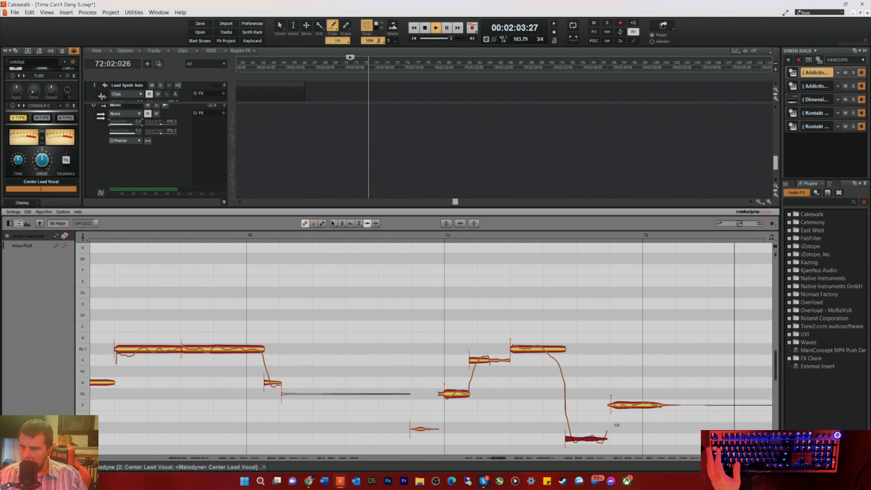
pyautogui.click(623, 407)
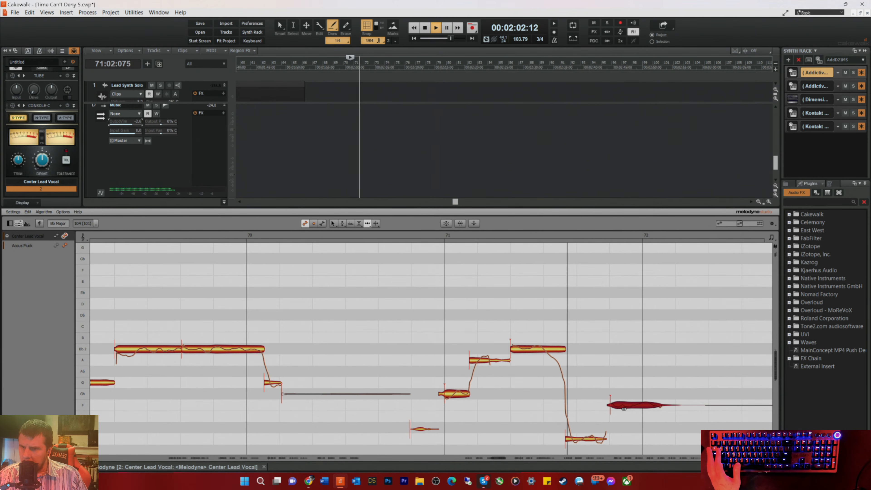
pyautogui.moveTo(499, 458); pyautogui.dragTo(516, 459)
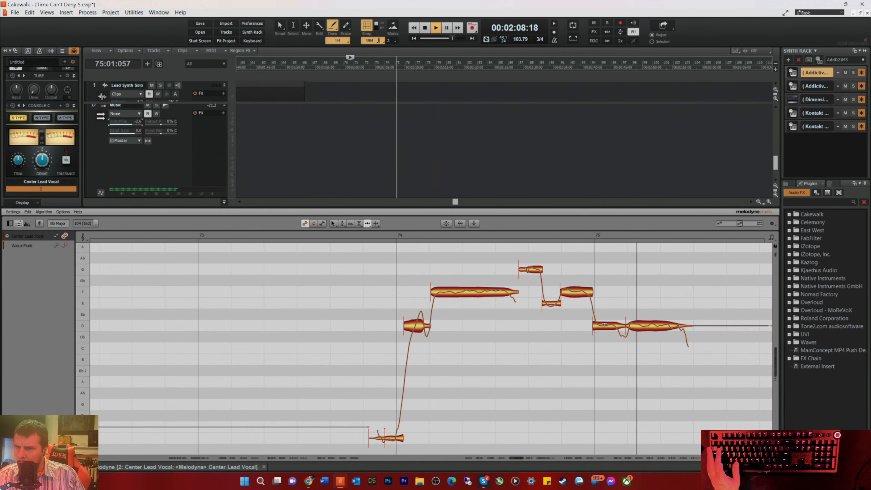
pyautogui.press('space')
pyautogui.moveTo(517, 458); pyautogui.dragTo(524, 459)
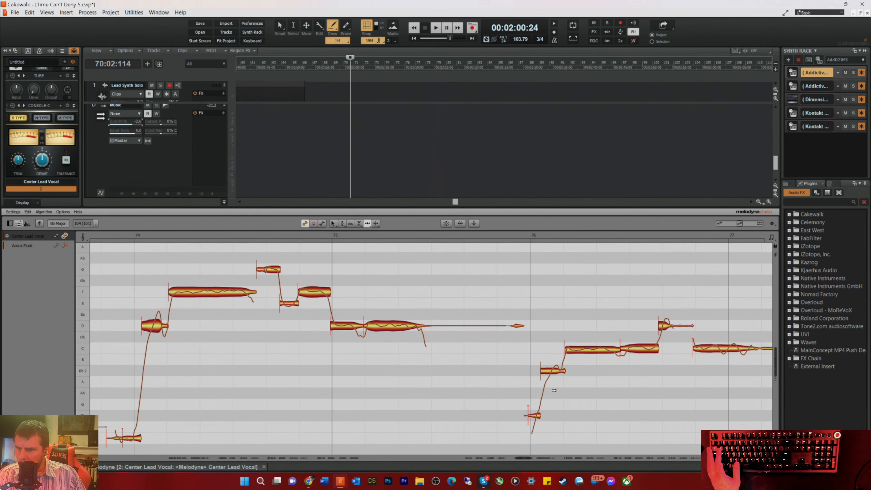
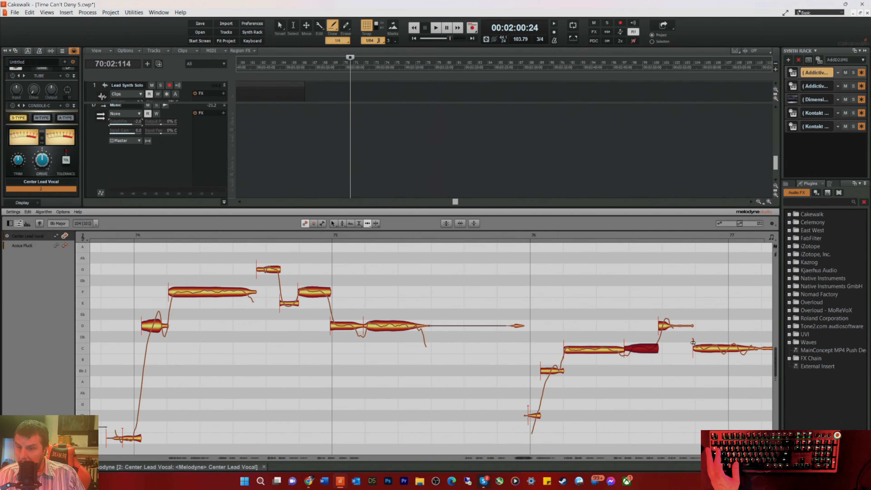
# Step: Nudge the C note late in measure 76 slightly later with the Time tool, then listen from measure 75 beat 3 and measure 77 beat 3
pyautogui.click(499, 236)
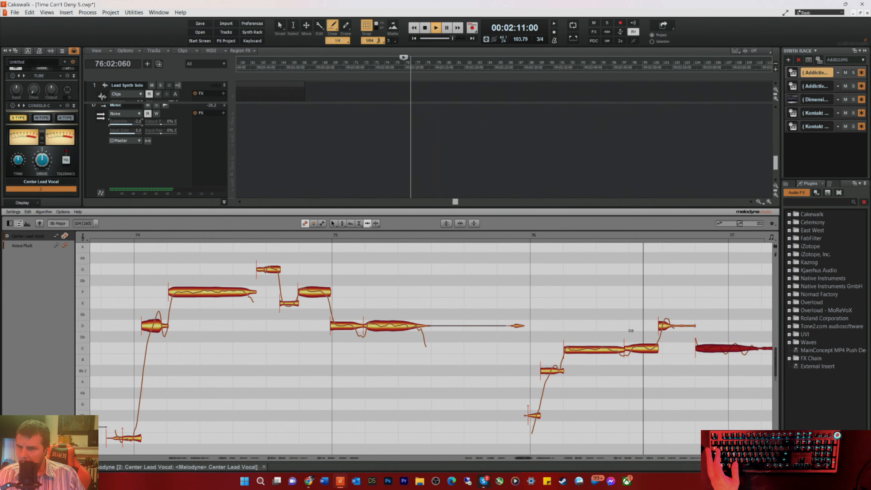
pyautogui.press('space')
pyautogui.moveTo(525, 457); pyautogui.dragTo(536, 457)
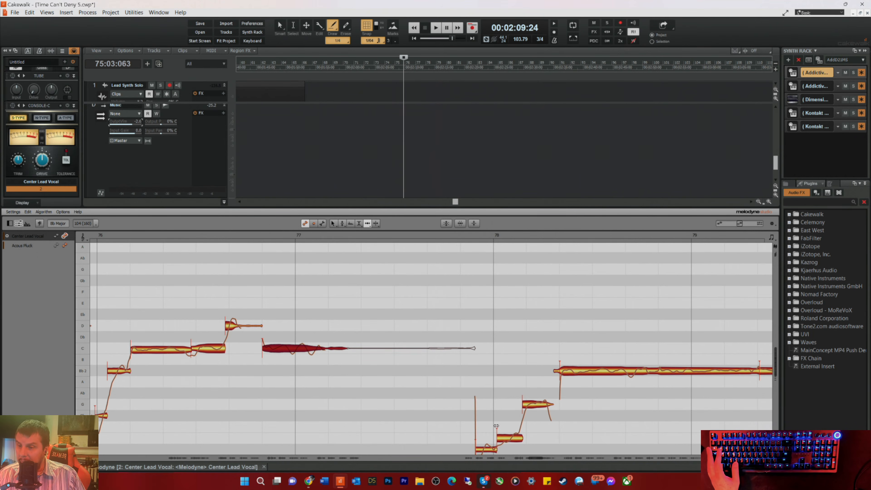
pyautogui.scroll(-2, 546, 386)
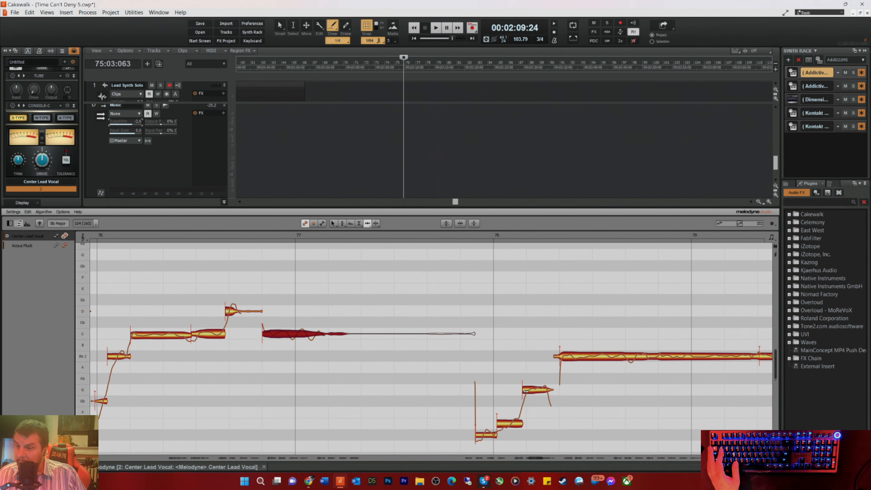
pyautogui.click(444, 236)
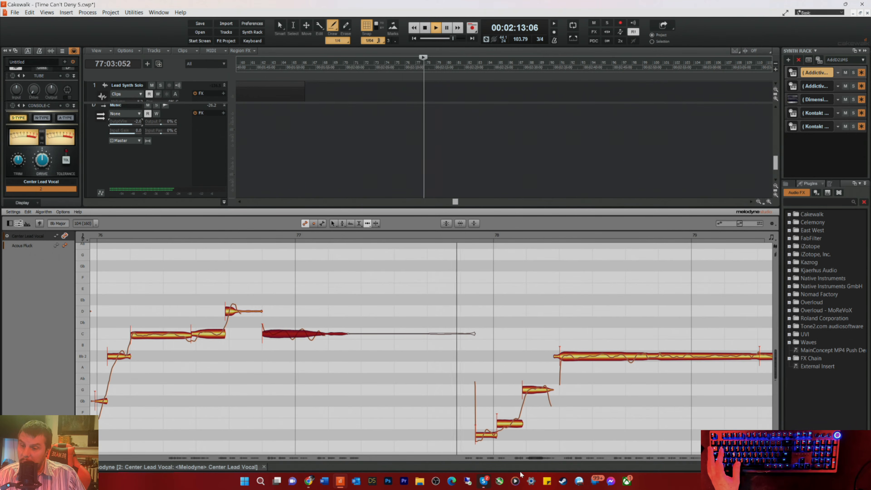
pyautogui.press('space')
# Step: Select the short Bb note late in measure 79 with the Time tool and replay from beat 3 of measure 77
pyautogui.moveTo(534, 458); pyautogui.dragTo(542, 462)
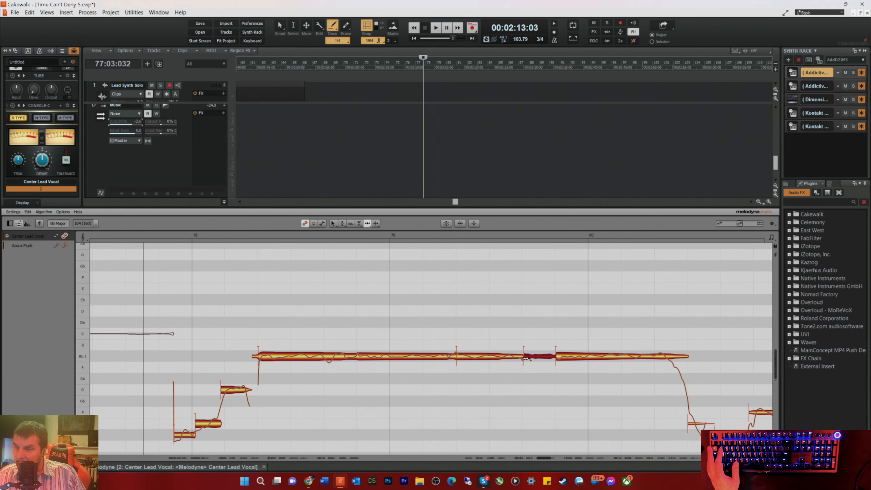
pyautogui.moveTo(543, 456); pyautogui.dragTo(547, 462)
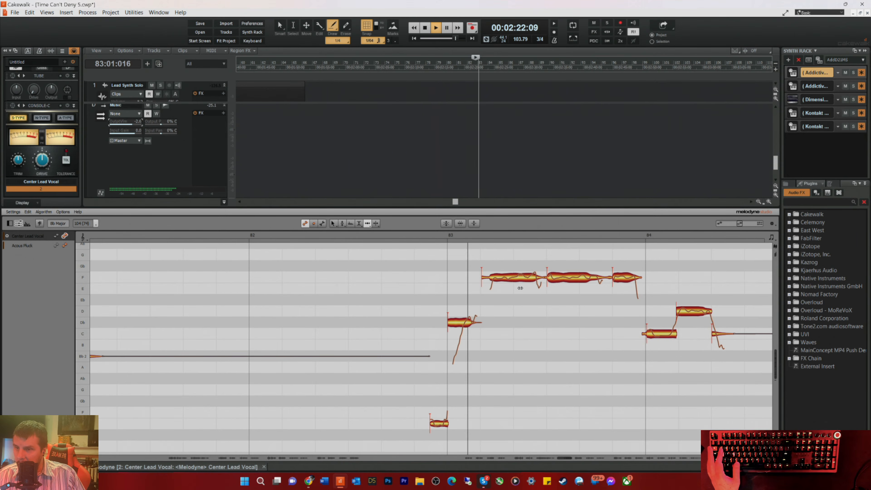
pyautogui.press('space')
pyautogui.press('space')
# Step: Move the first F note in measure 83 slightly earlier with the Time tool and replay from beat 3 of measure 82
pyautogui.moveTo(494, 278); pyautogui.dragTo(484, 279)
pyautogui.press('space')
pyautogui.press('space')
pyautogui.press('space')
pyautogui.press('space')
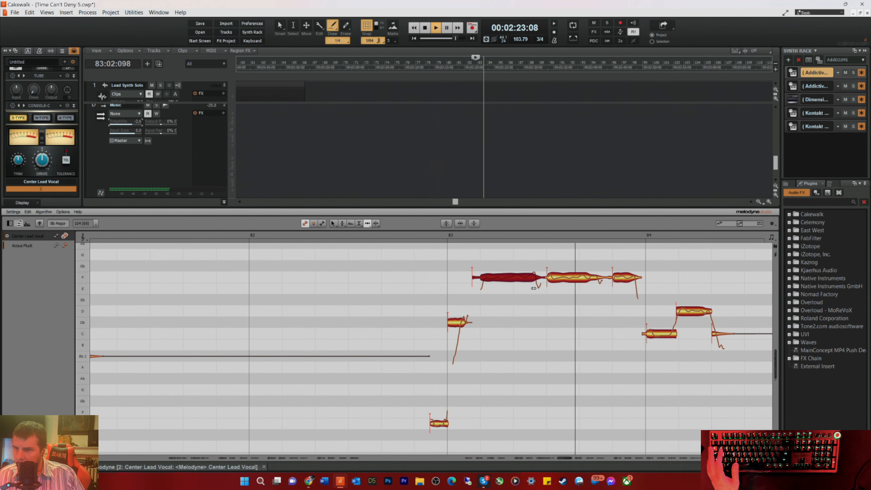
# Step: Nudge the C note at the start of measure 84 slightly earlier while replaying the phrase from measure 82
pyautogui.press('space')
pyautogui.press('space')
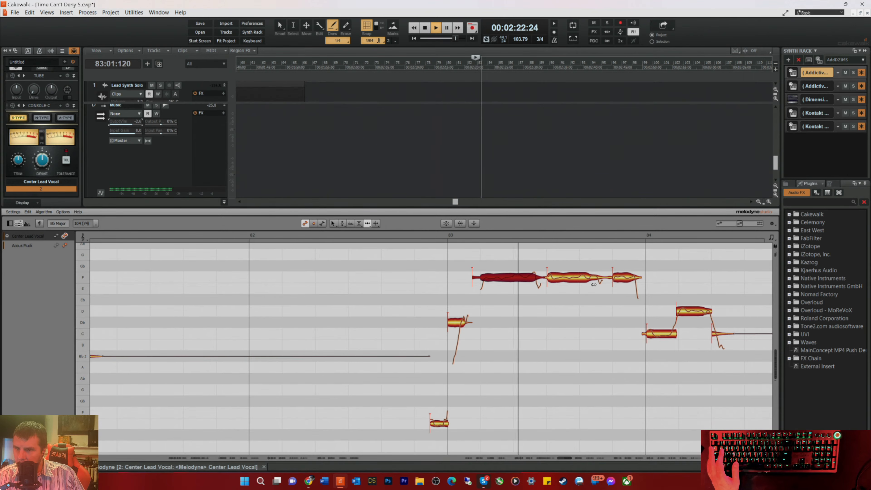
pyautogui.click(652, 334)
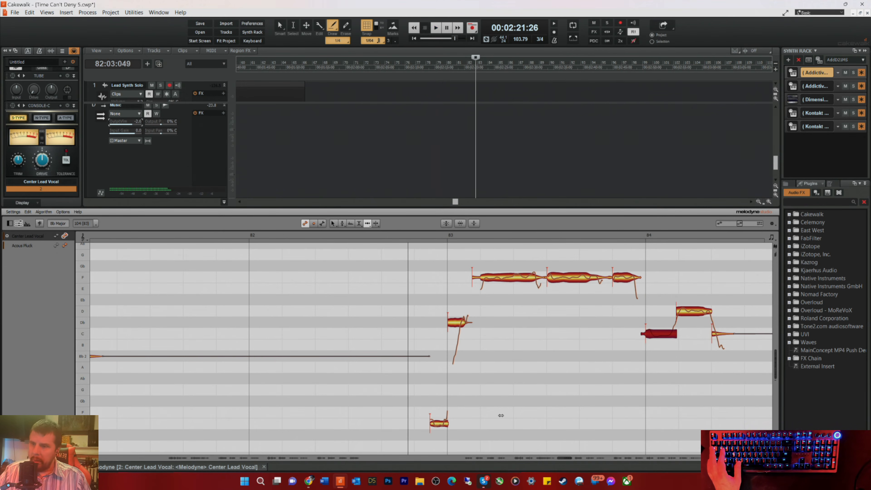
pyautogui.press('space')
# Step: Set the pitch modulation of the first F note in measure 83 to -294.0 % and replay the phrase
pyautogui.rightClick(480, 279)
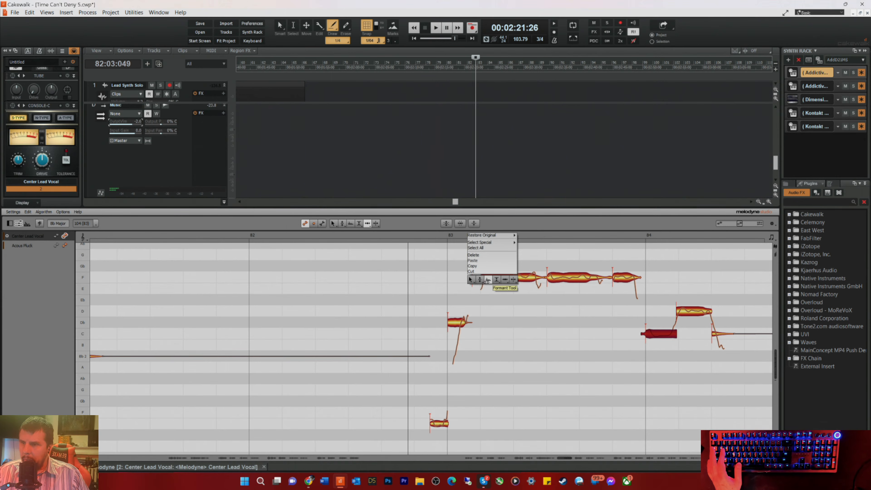
pyautogui.click(480, 296)
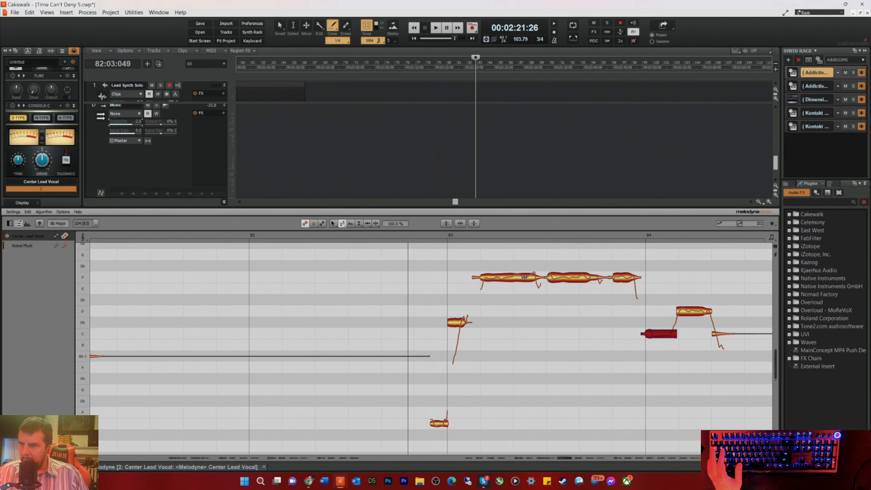
pyautogui.click(524, 279)
pyautogui.press('space')
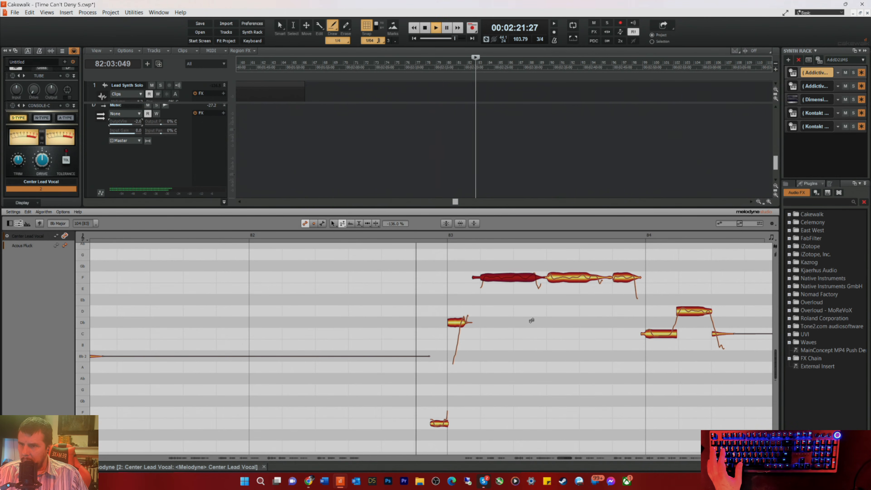
pyautogui.press('space')
pyautogui.press('space')
pyautogui.moveTo(514, 279); pyautogui.dragTo(515, 298)
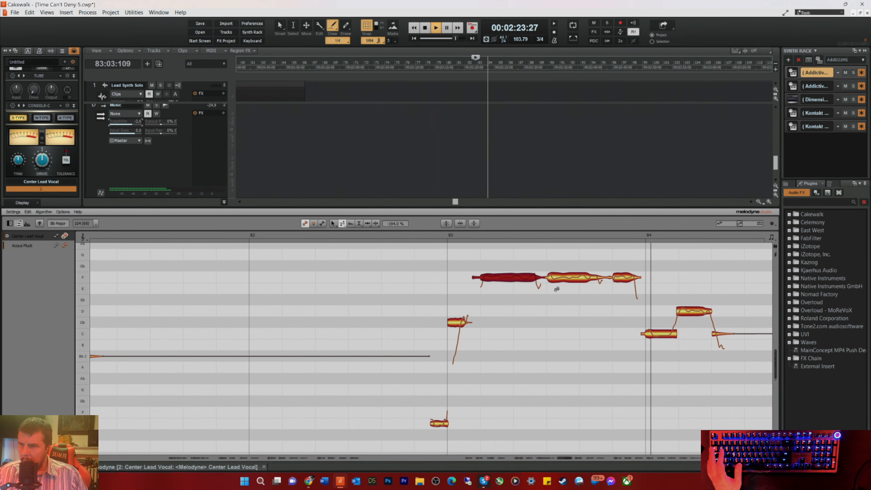
pyautogui.press('space')
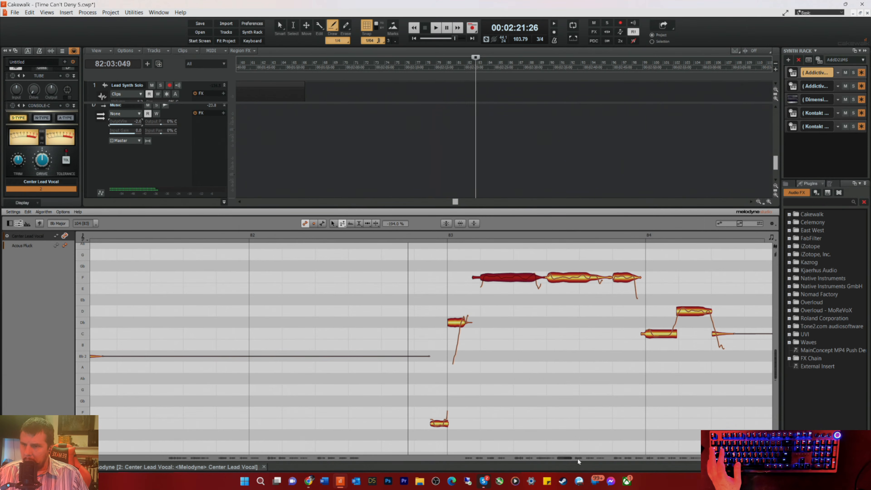
# Step: Split the long C note in measure 85 near its middle and nudge the split slightly later with the Time tool
pyautogui.moveTo(563, 459); pyautogui.dragTo(571, 462)
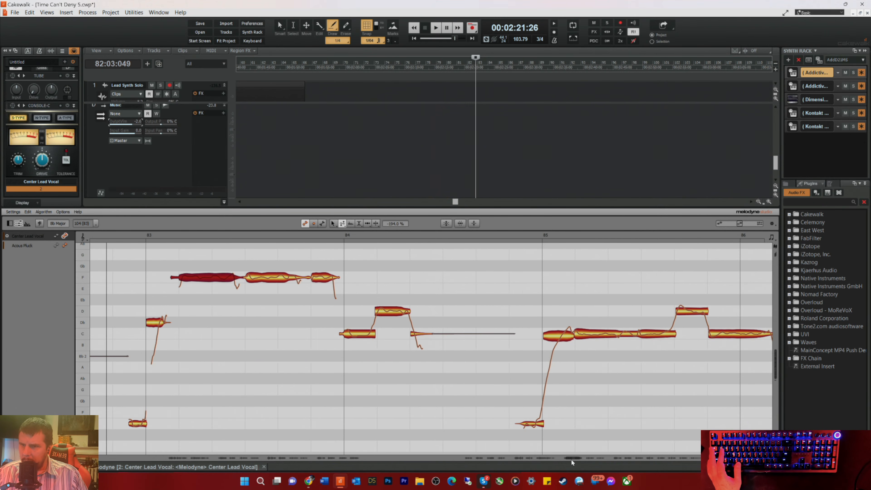
pyautogui.rightClick(553, 375)
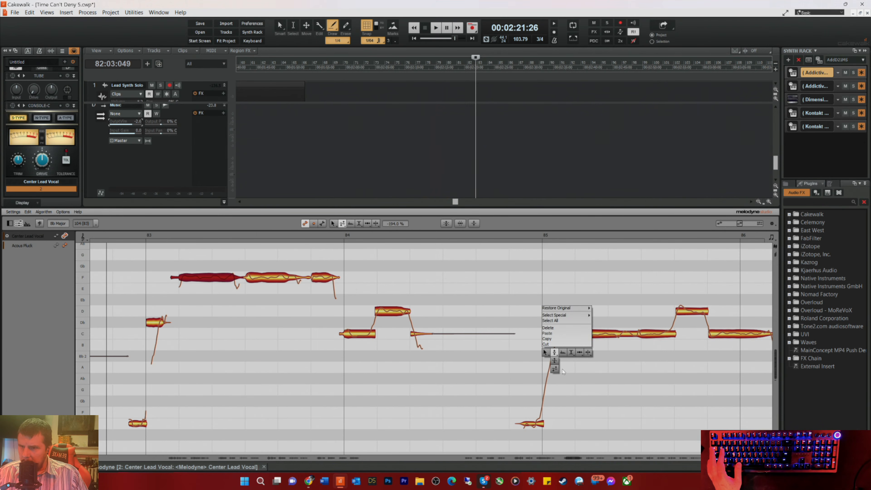
pyautogui.click(580, 352)
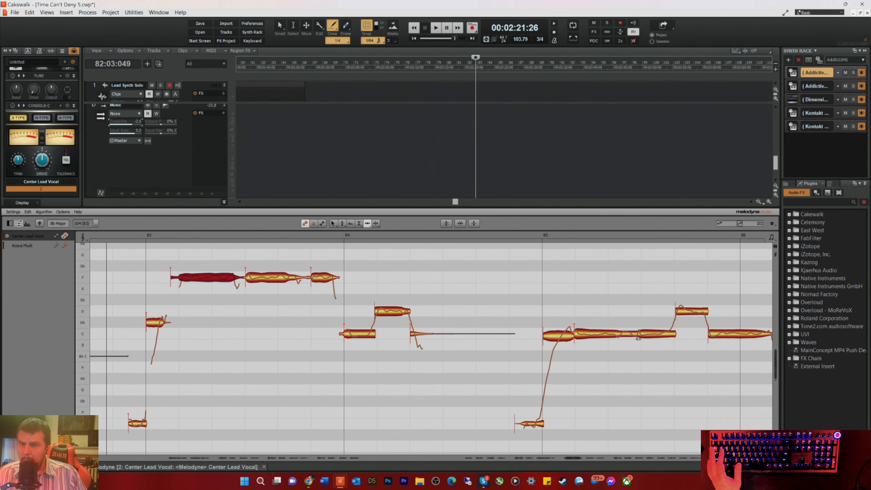
pyautogui.rightClick(639, 328)
pyautogui.click(642, 332)
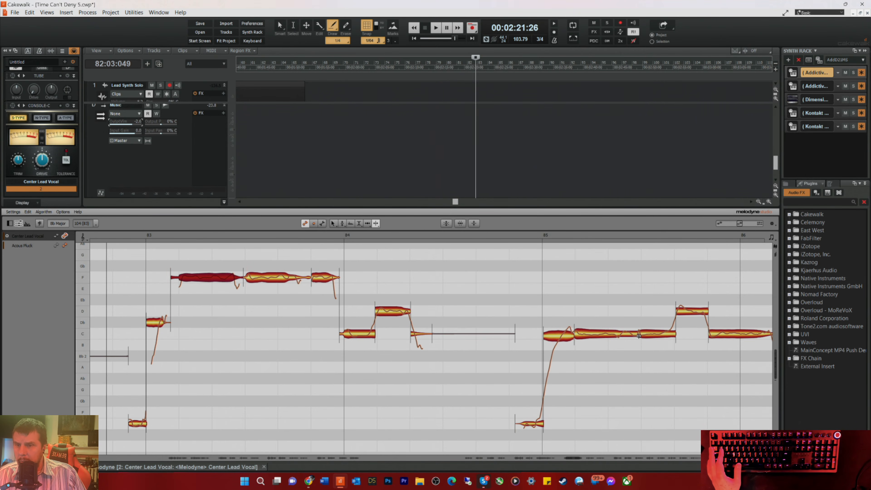
pyautogui.click(638, 335)
pyautogui.rightClick(610, 374)
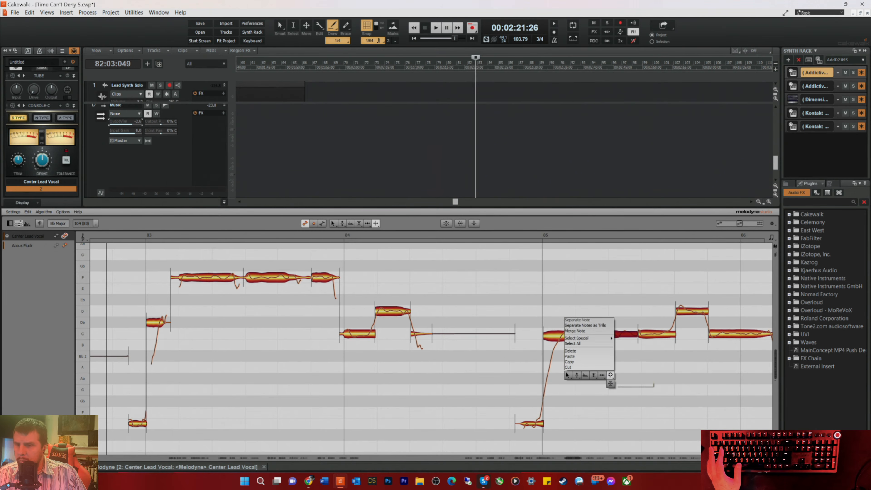
pyautogui.click(602, 375)
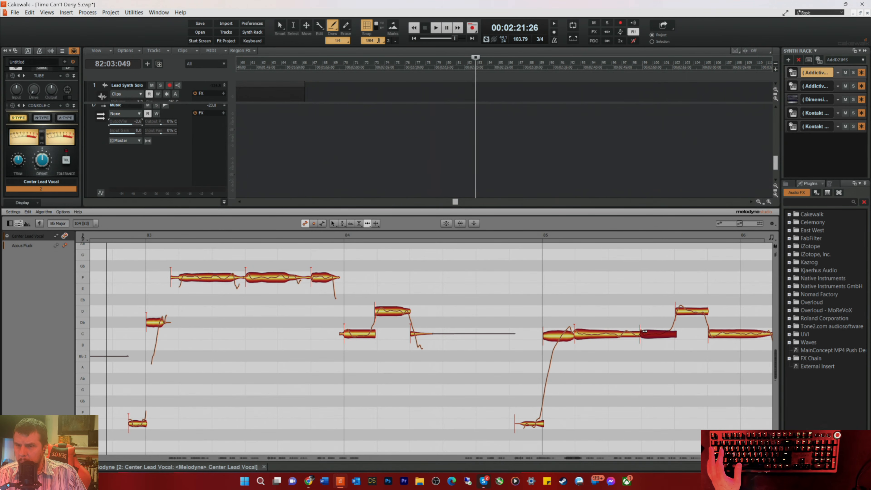
# Step: Center the pitch of the C note before the new split in measure 85 at 0 ct and replay from beat 3 of measure 84
pyautogui.click(480, 233)
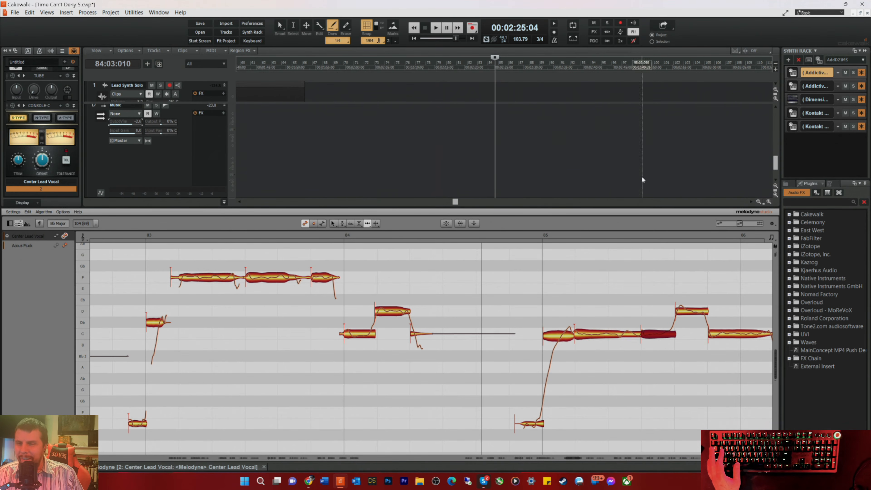
pyautogui.rightClick(481, 220)
pyautogui.click(494, 273)
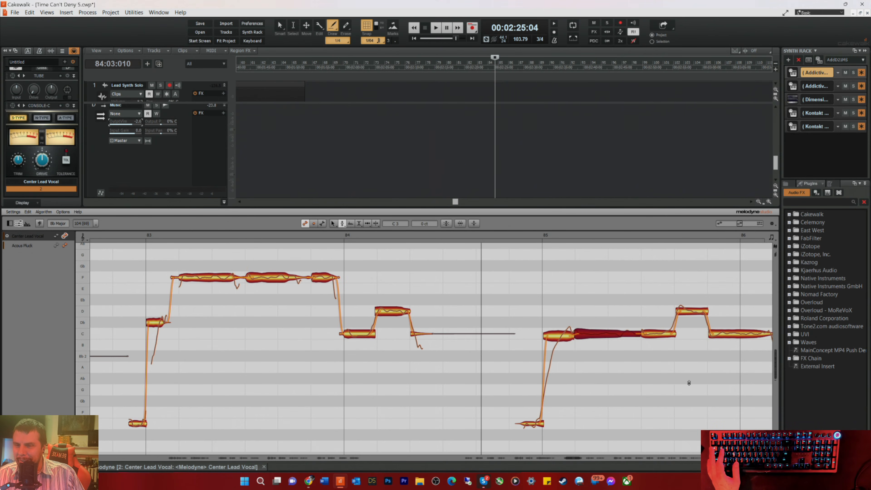
pyautogui.rightClick(707, 349)
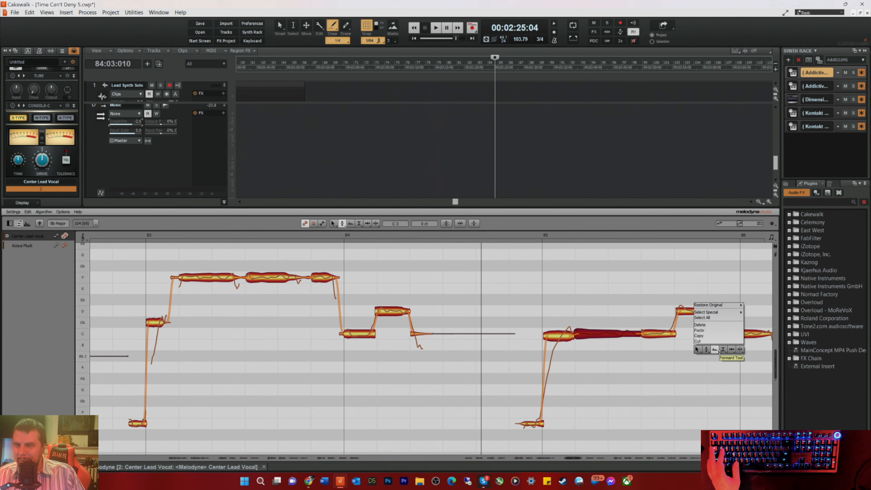
pyautogui.click(729, 357)
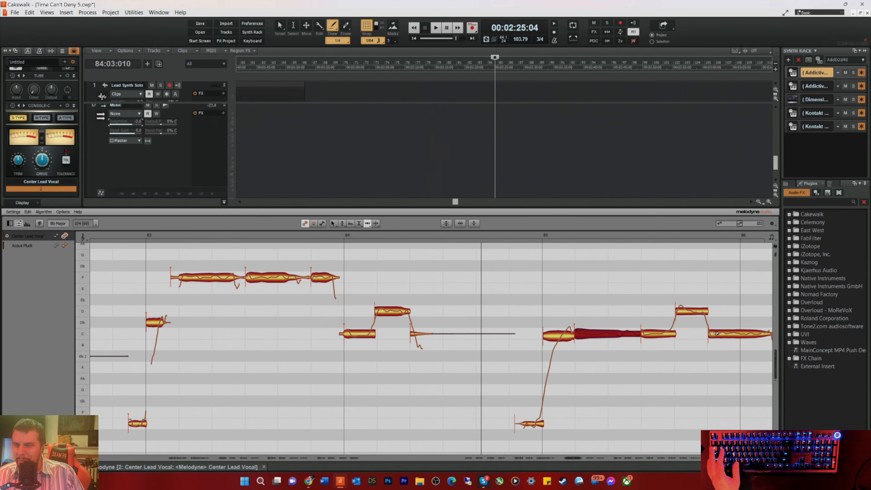
pyautogui.press('space')
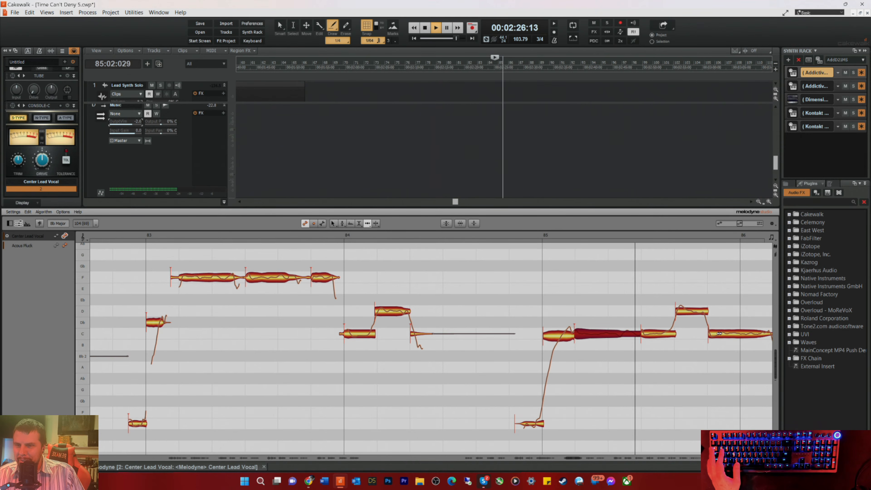
pyautogui.press('space')
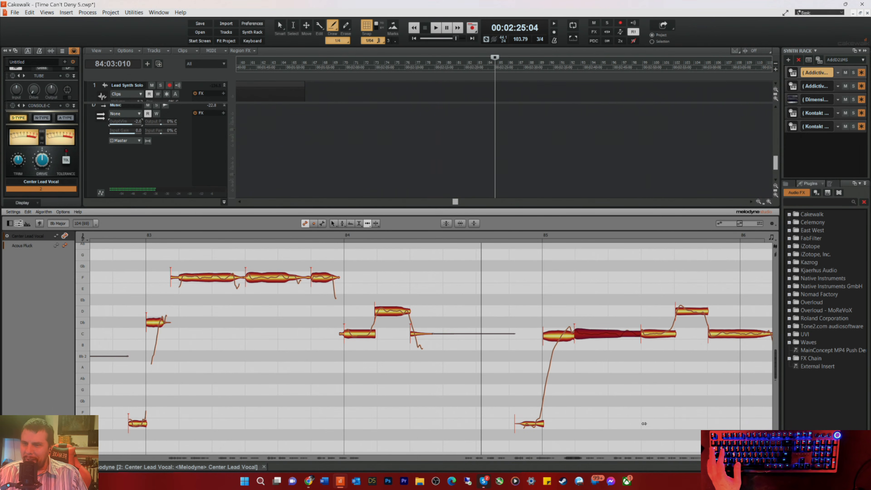
# Step: Nudge the long Bb note late in measure 87 slightly earlier and listen from beat 3 of measure 86 into measure 89
pyautogui.moveTo(572, 458); pyautogui.dragTo(582, 462)
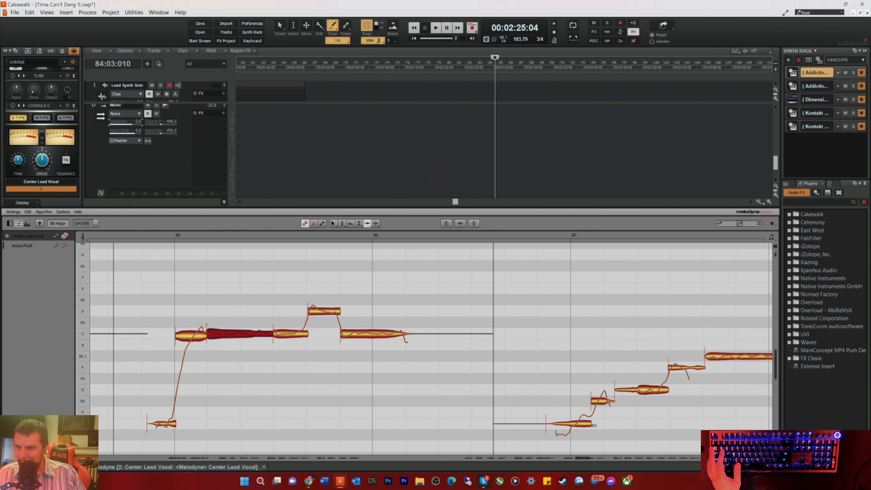
pyautogui.click(712, 358)
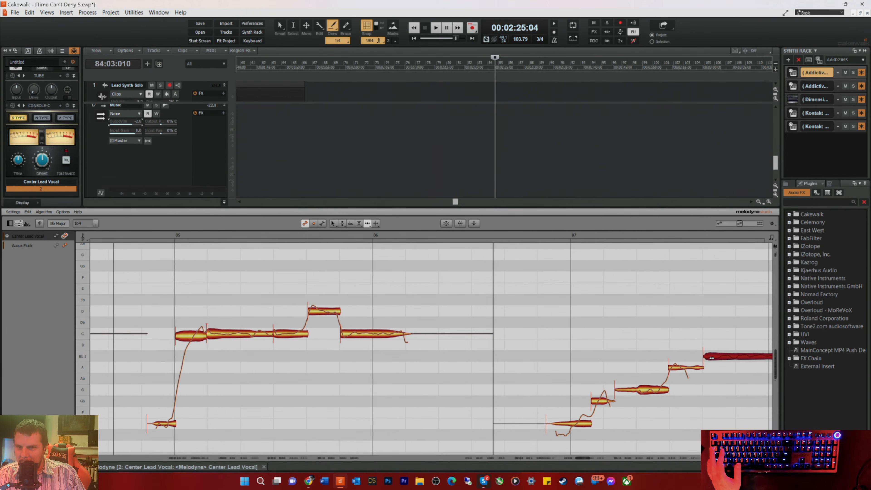
pyautogui.click(508, 238)
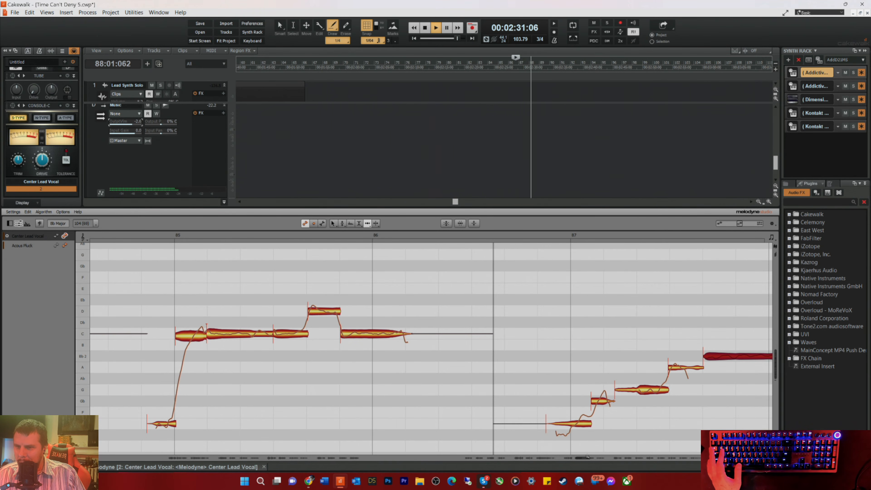
pyautogui.moveTo(590, 459); pyautogui.dragTo(596, 461)
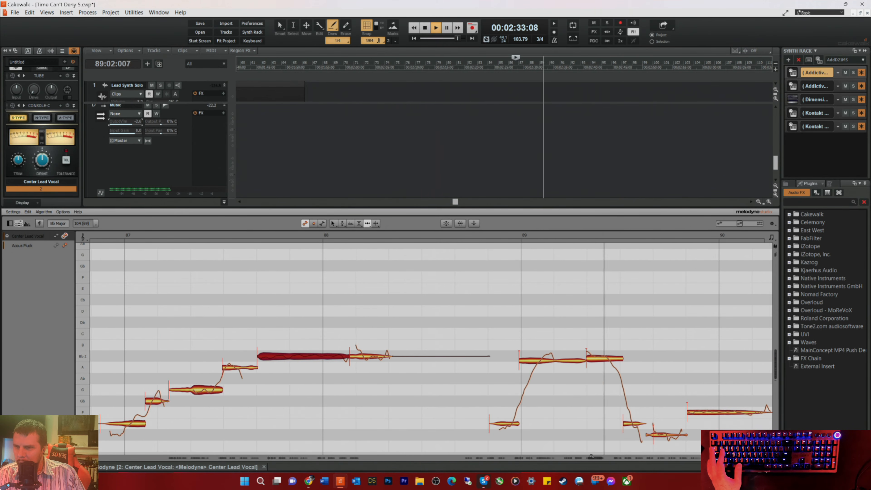
# Step: Nudge the short low note just past the middle of measure 89 slightly earlier and replay from beat 3 of measure 88
pyautogui.press('space')
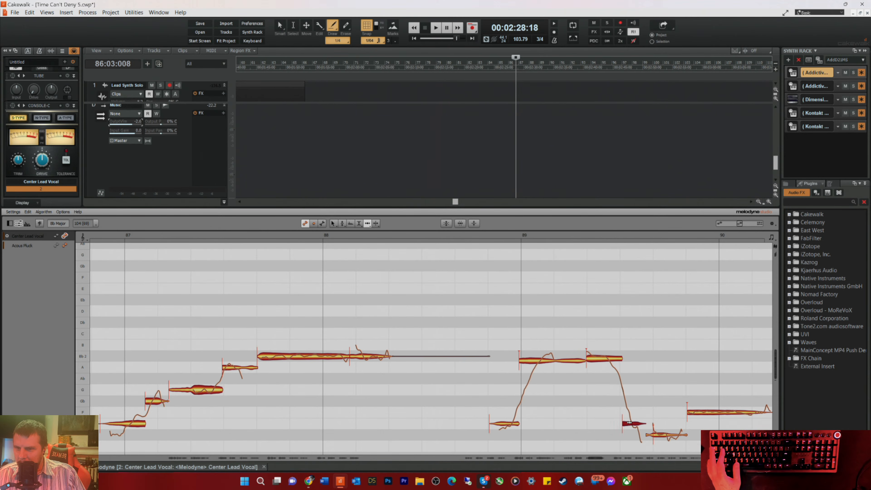
pyautogui.click(468, 235)
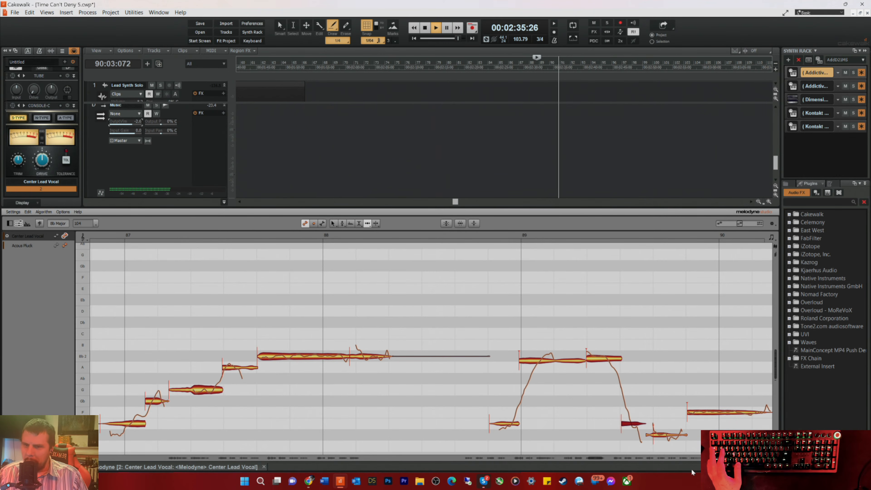
pyautogui.press('space')
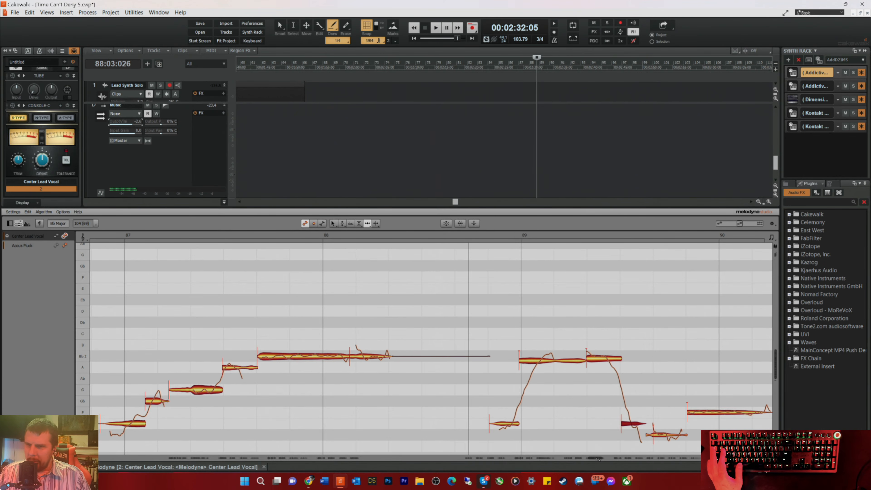
# Step: Listen to the vocal phrase from beat 3 of measure 91 into measure 94
pyautogui.moveTo(596, 458); pyautogui.dragTo(614, 464)
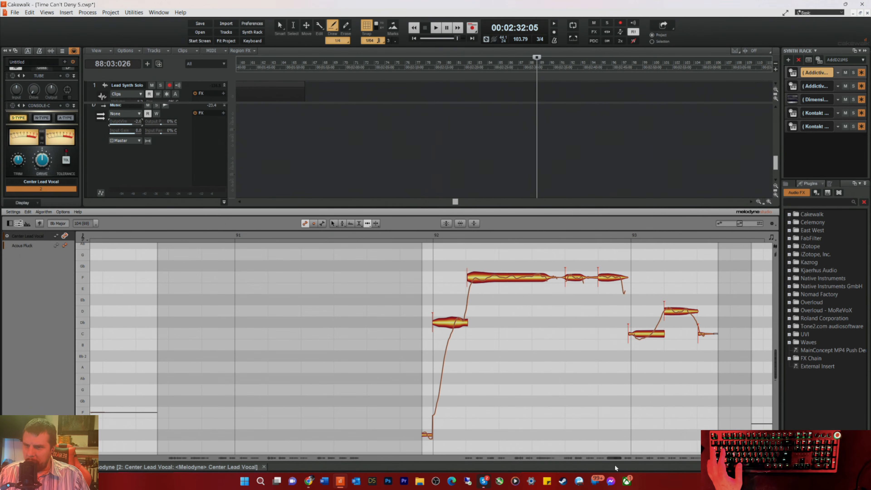
pyautogui.click(415, 234)
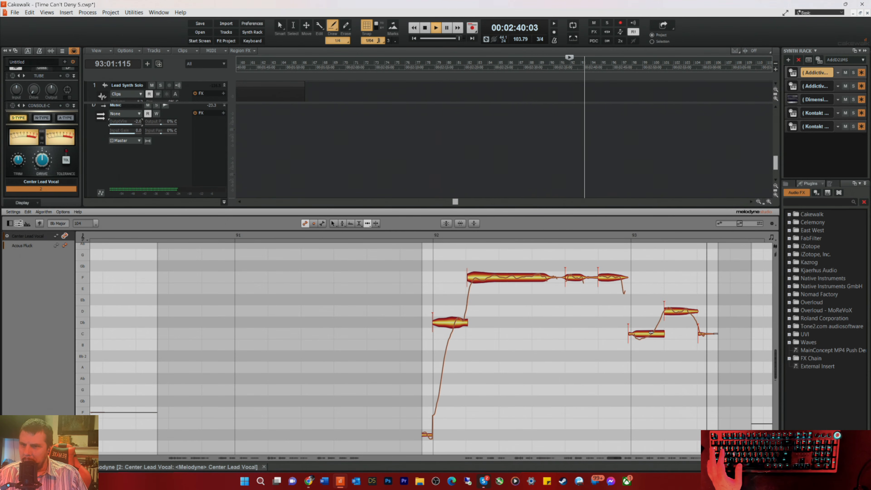
pyautogui.press('space')
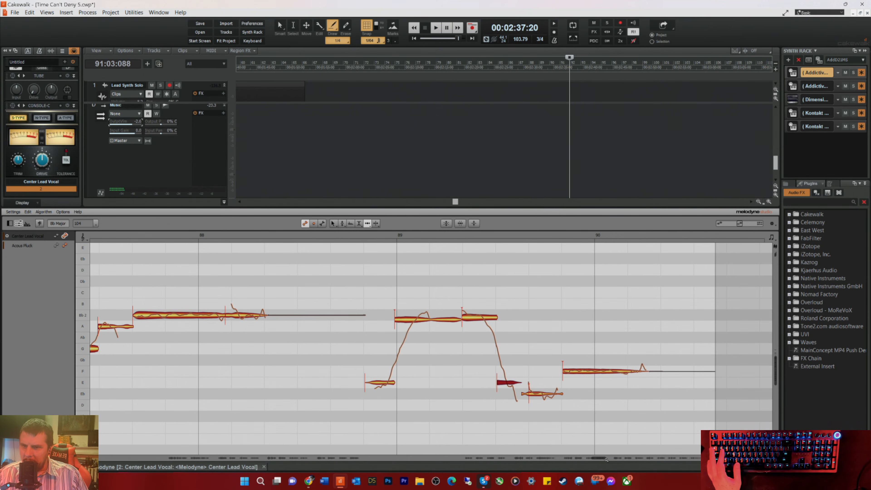
pyautogui.moveTo(597, 458); pyautogui.dragTo(610, 466)
pyautogui.click(447, 234)
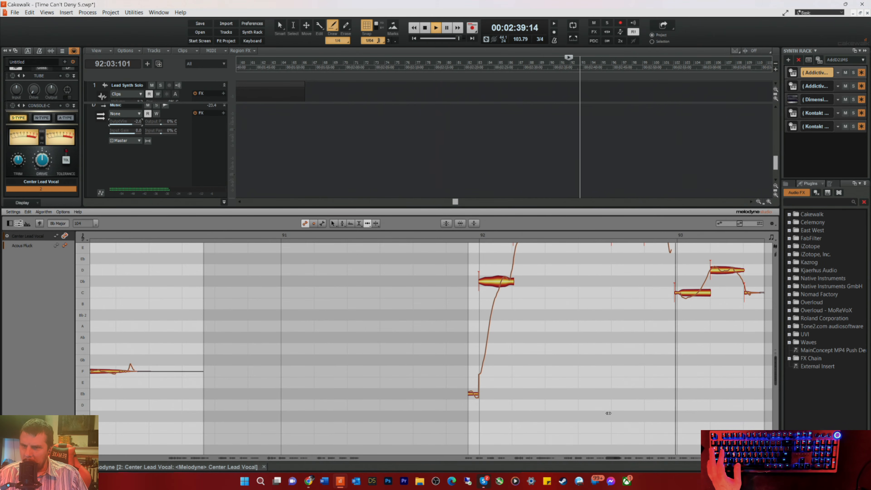
pyautogui.scroll(3, 617, 461)
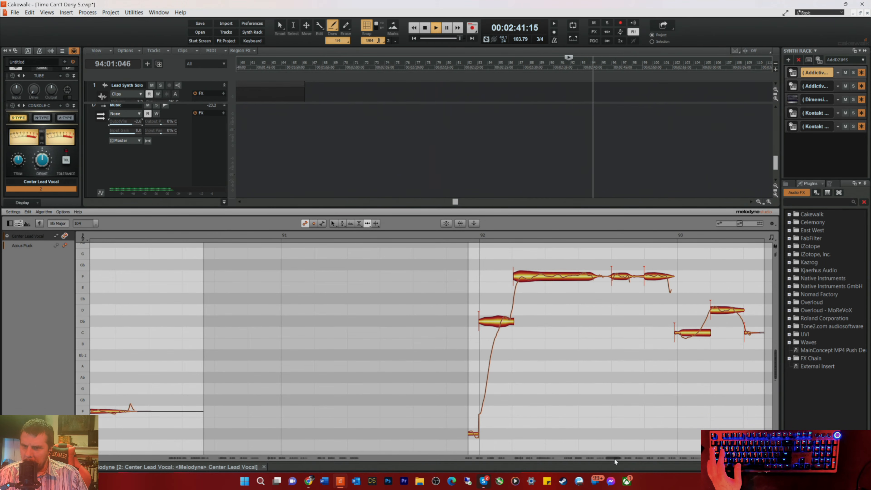
pyautogui.moveTo(613, 457); pyautogui.dragTo(625, 463)
pyautogui.press('space')
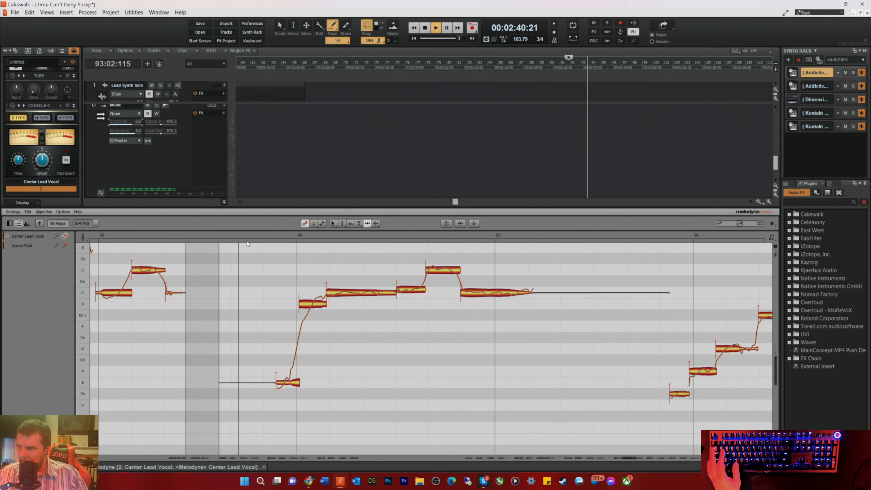
# Step: Nudge the long C note and the D note in measure 94 slightly later while replaying from beat 3 of measure 93
pyautogui.press('space')
pyautogui.click(487, 233)
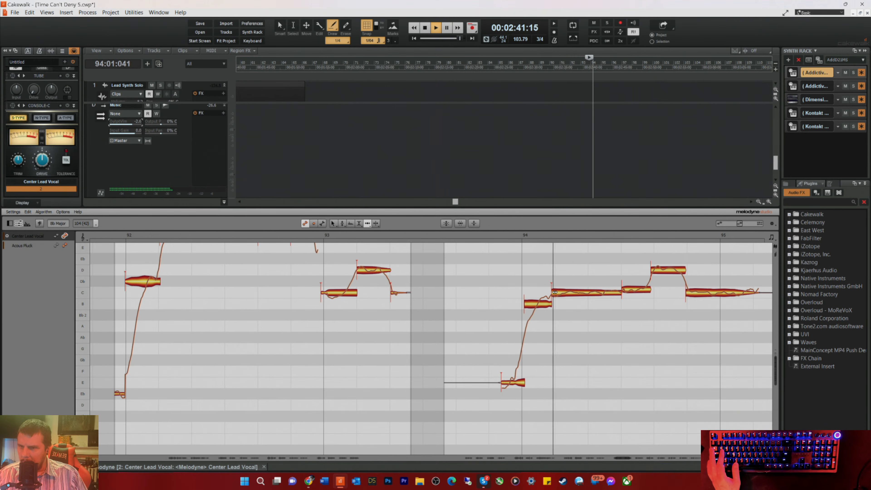
pyautogui.press('space')
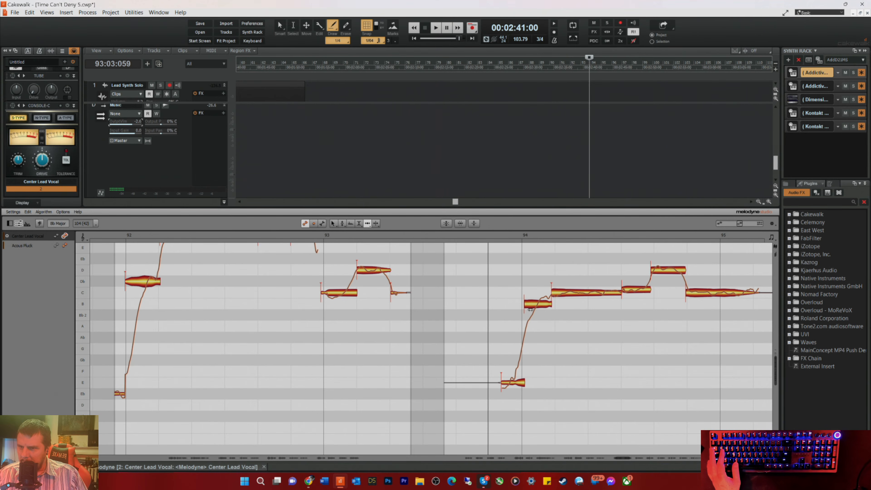
pyautogui.press('space')
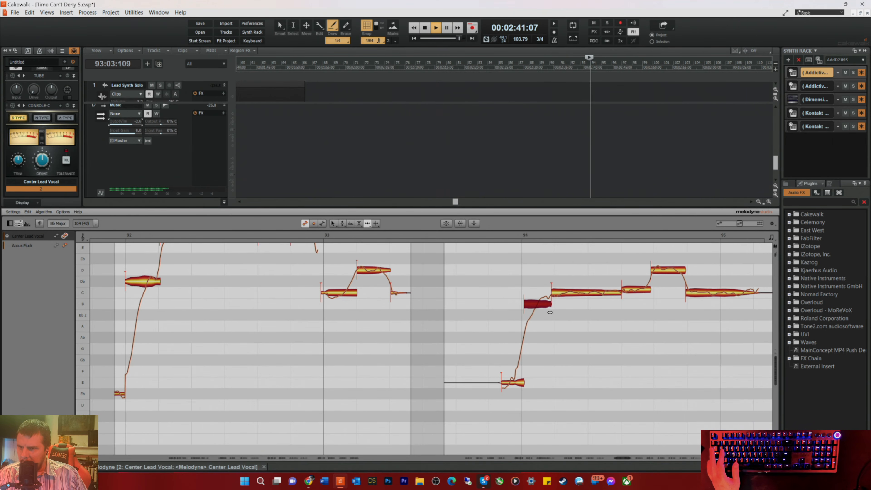
pyautogui.click(557, 295)
pyautogui.moveTo(557, 296); pyautogui.dragTo(560, 296)
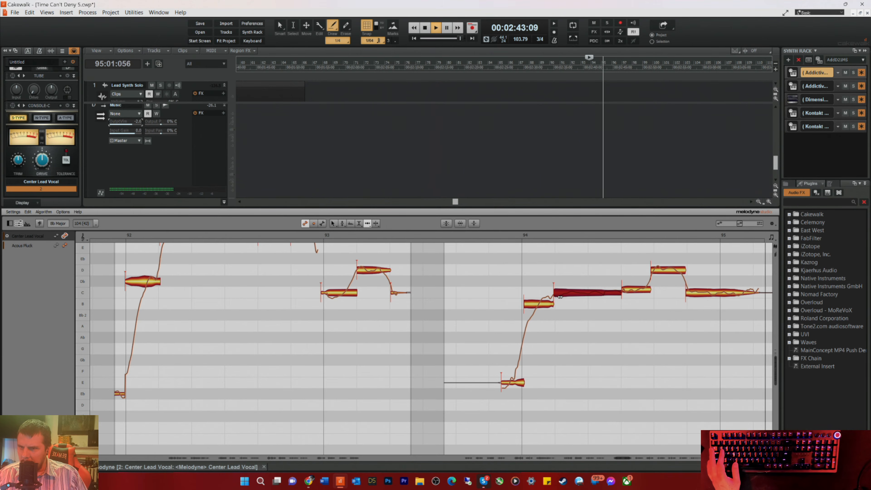
pyautogui.press('space')
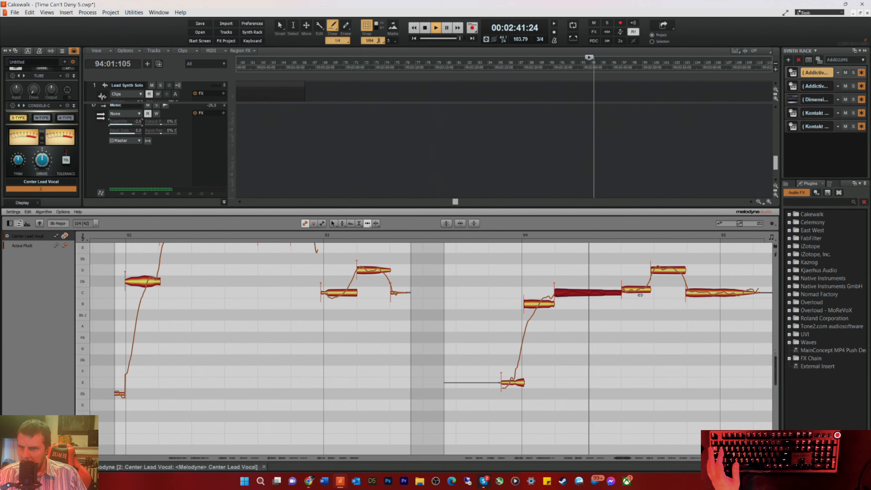
pyautogui.moveTo(659, 276); pyautogui.dragTo(661, 276)
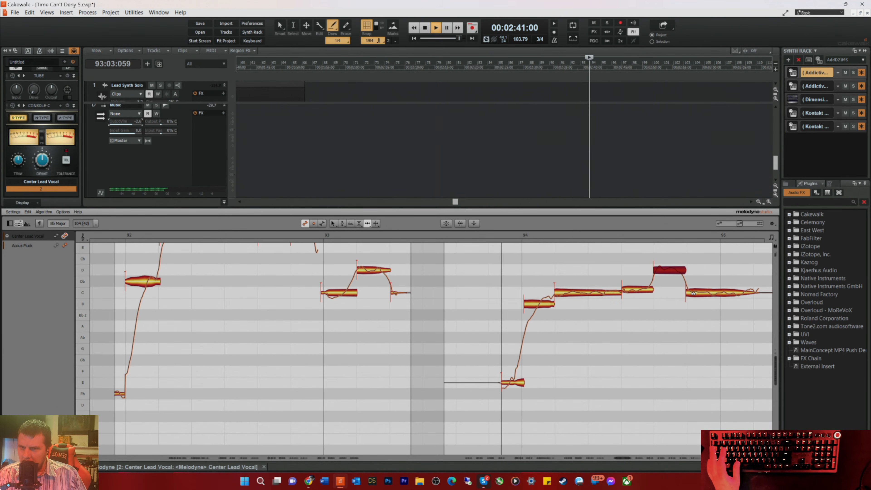
# Step: Center the pitch of the short C note before the D note in measure 94 at 0 ct and replay
pyautogui.press('space')
pyautogui.rightClick(626, 303)
pyautogui.click(603, 304)
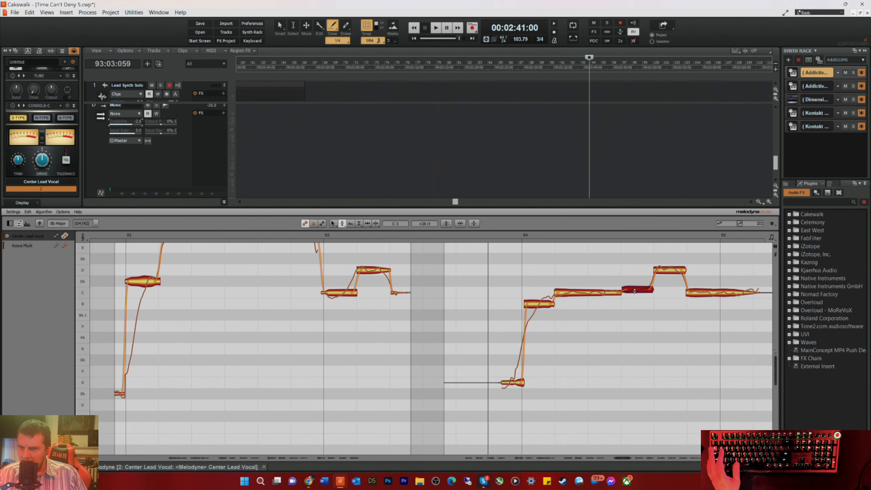
pyautogui.press('space')
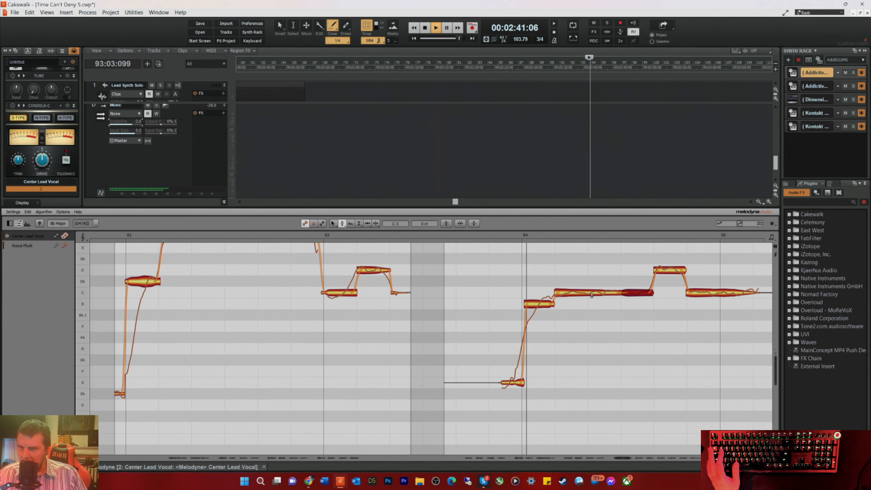
pyautogui.press('space')
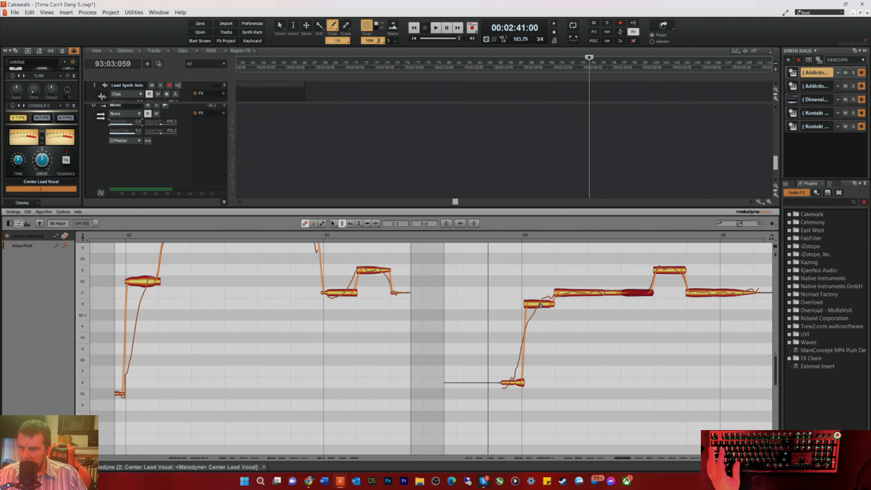
# Step: Raise the pitch of the B note at the start of measure 94 to +16 ct and listen into measure 95
pyautogui.press('space')
pyautogui.moveTo(547, 303); pyautogui.dragTo(548, 302)
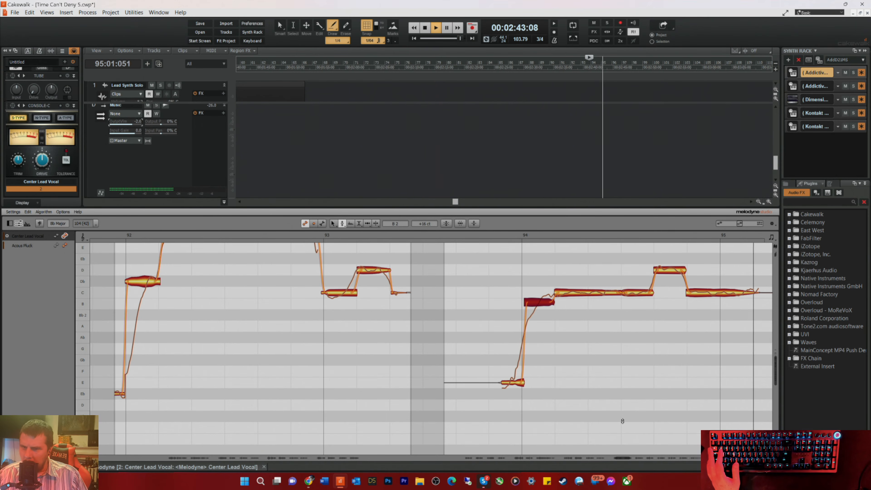
pyautogui.press('space')
# Step: Move the F note slightly later to the start of measure 96 with the Time tool, listening from beat 3 of measure 95
pyautogui.moveTo(622, 457); pyautogui.dragTo(632, 460)
pyautogui.click(490, 235)
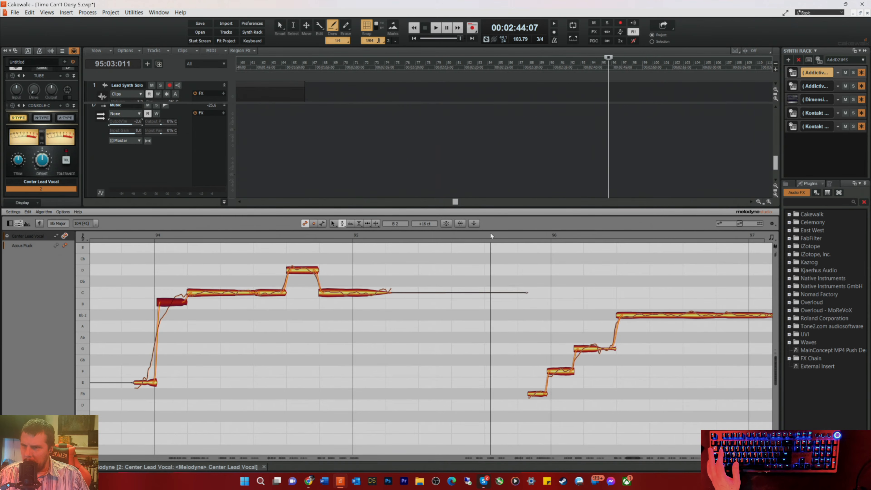
pyautogui.rightClick(545, 313)
pyautogui.click(566, 313)
pyautogui.press('space')
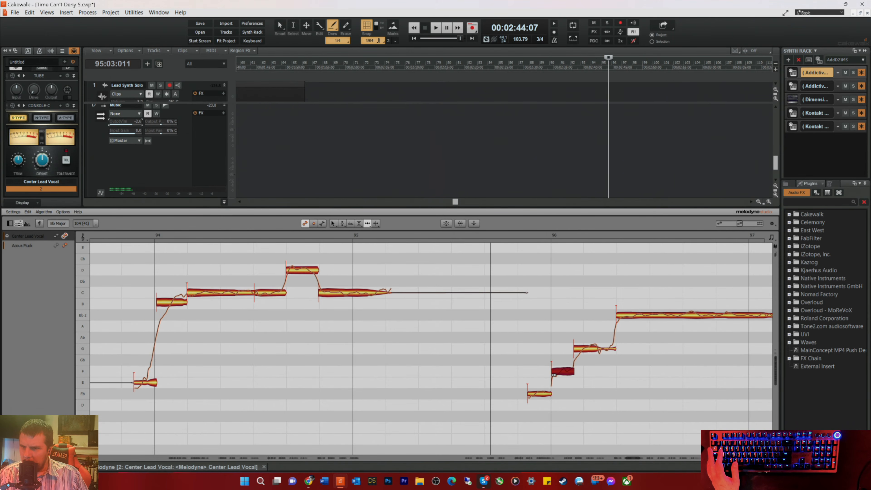
pyautogui.press('space')
# Step: Nudge the G note and the long Bb note in measure 96 slightly later and replay from beat 3 of measure 95
pyautogui.doubleClick(587, 349)
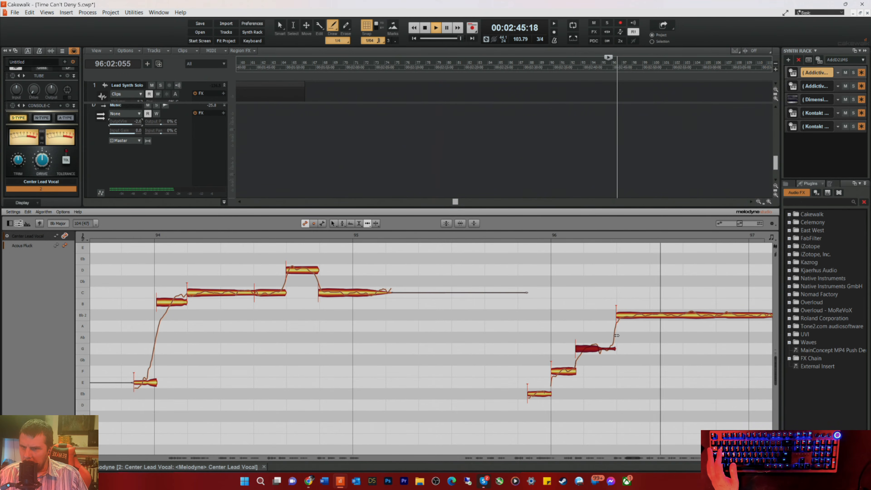
pyautogui.click(623, 318)
pyautogui.press('space')
# Step: Split the long Bb note late in measure 96 and nudge the split slightly earlier with the Time tool
pyautogui.press('space')
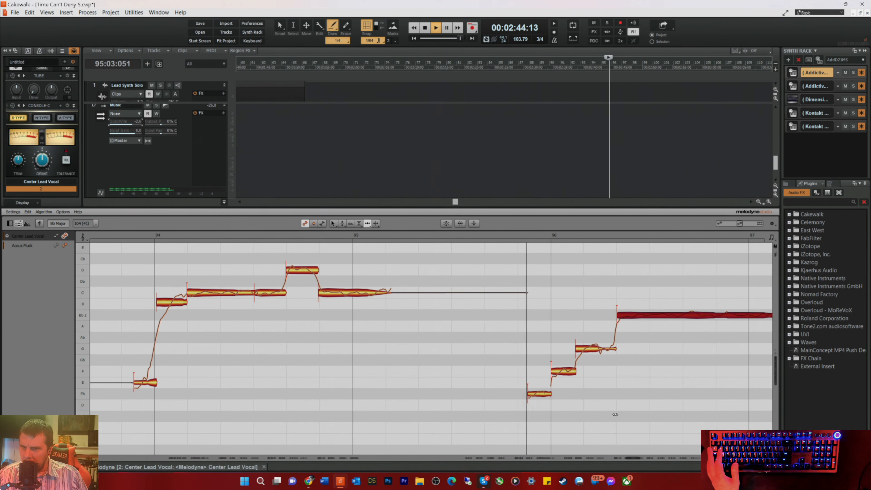
pyautogui.rightClick(730, 356)
pyautogui.click(737, 356)
pyautogui.press('space')
pyautogui.doubleClick(724, 315)
pyautogui.rightClick(722, 338)
pyautogui.click(715, 339)
pyautogui.click(730, 315)
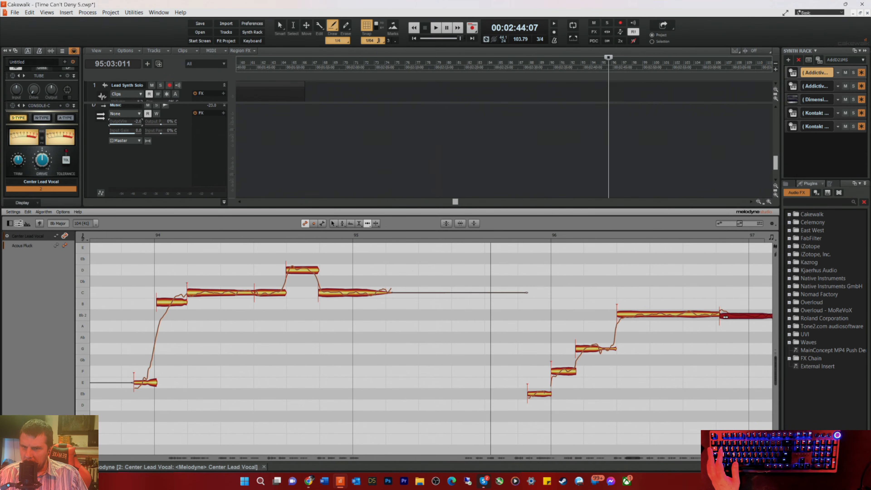
# Step: Center the pitch of both parts of the split Bb note in measure 96 at 0 ct and replay from beat 3 of measure 95
pyautogui.rightClick(687, 324)
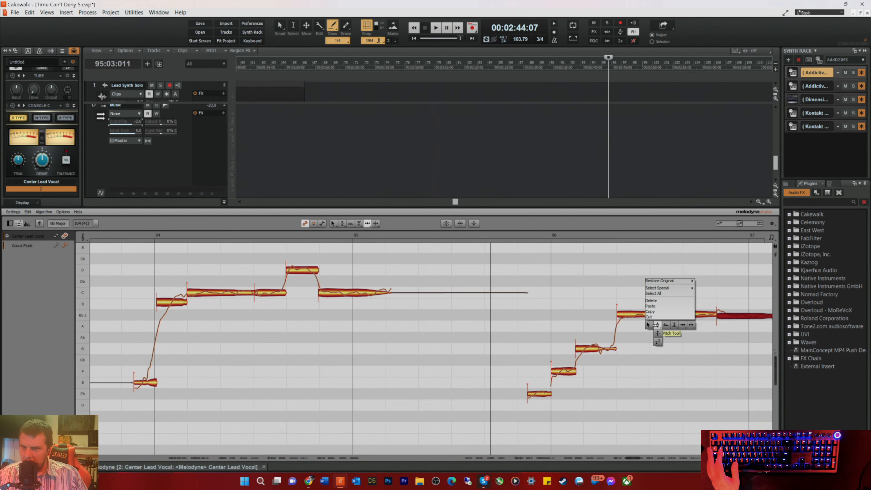
pyautogui.click(655, 324)
pyautogui.click(654, 316)
pyautogui.click(729, 316)
pyautogui.press('space')
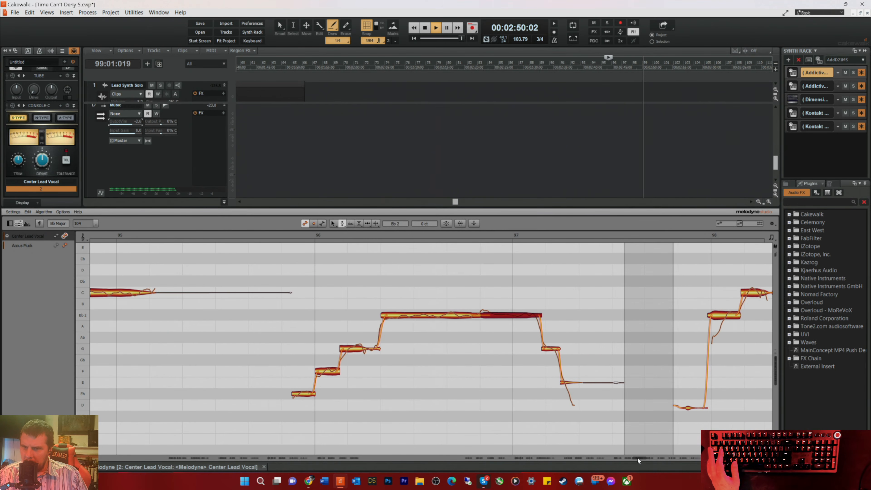
pyautogui.press('space')
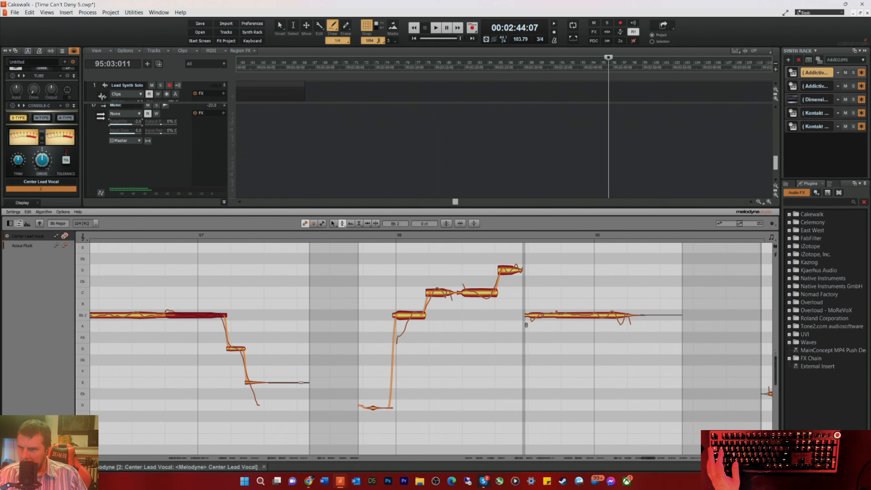
# Step: Nudge the D note near the middle of measure 98 slightly earlier with the Time tool and listen from beat 3 of measure 97
pyautogui.rightClick(487, 308)
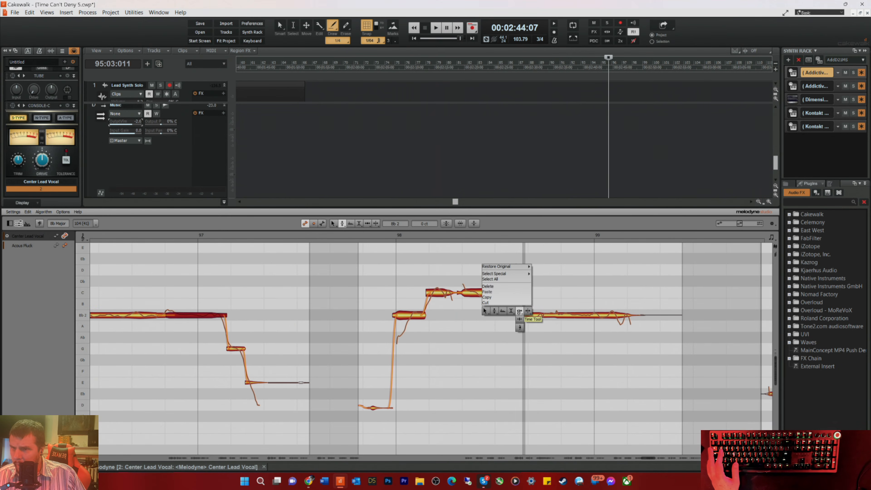
pyautogui.click(518, 311)
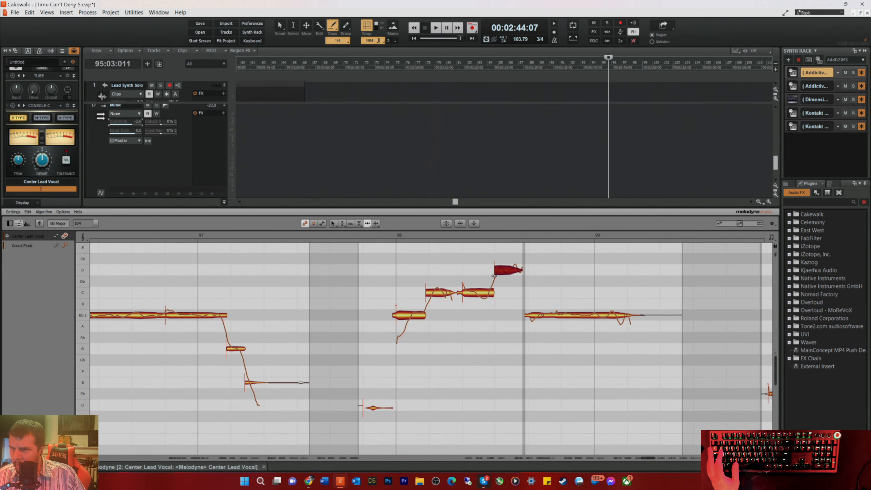
pyautogui.press('space')
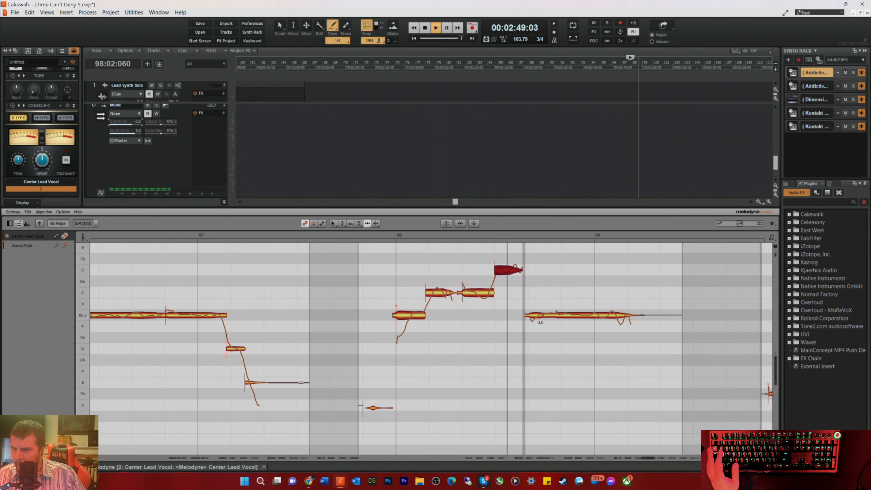
pyautogui.press('space')
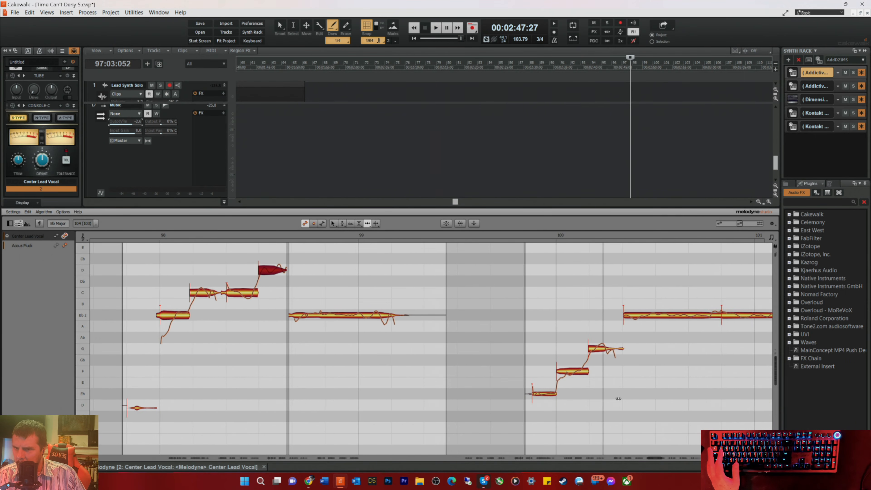
# Step: Audition from beat 3 of measure 99, nudge the long note at the start of measure 102 slightly later and replay from beat 3 of measure 101
pyautogui.doubleClick(497, 235)
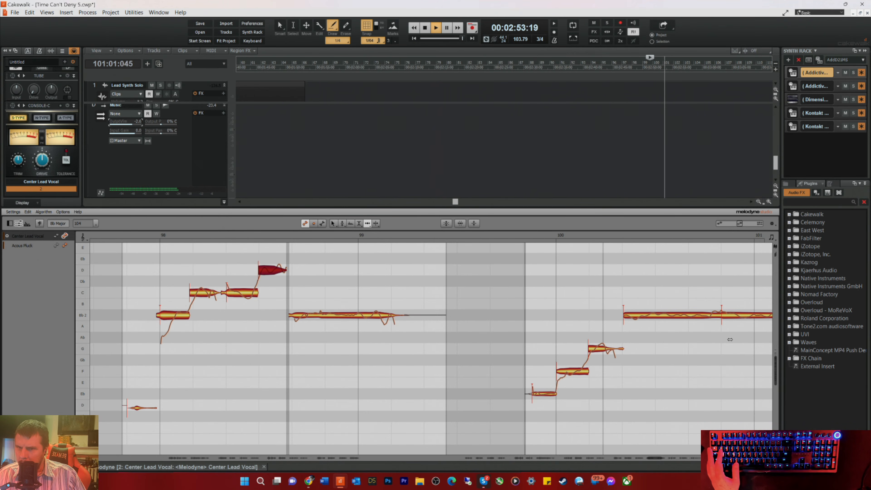
pyautogui.press('space')
pyautogui.moveTo(654, 459); pyautogui.dragTo(661, 460)
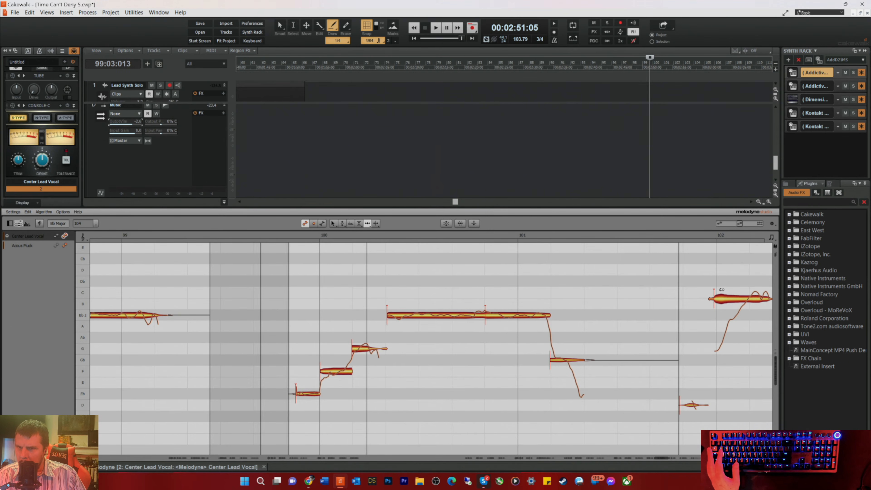
pyautogui.moveTo(719, 294); pyautogui.dragTo(720, 295)
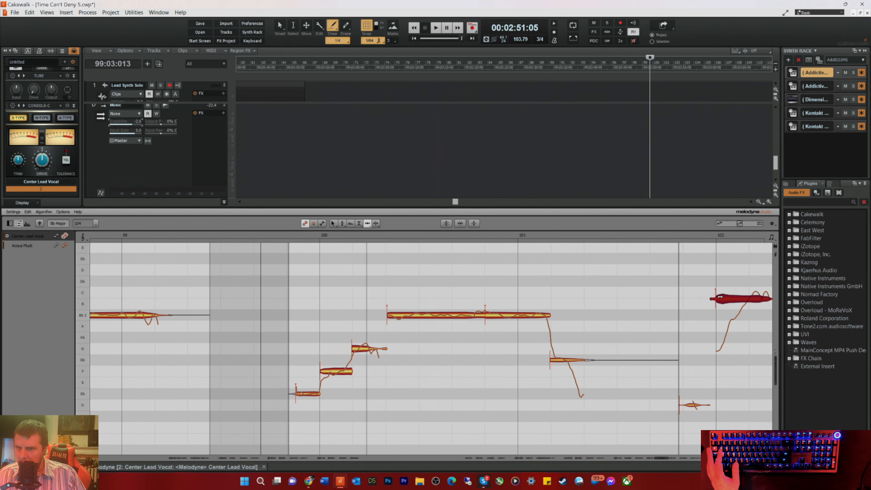
pyautogui.click(654, 233)
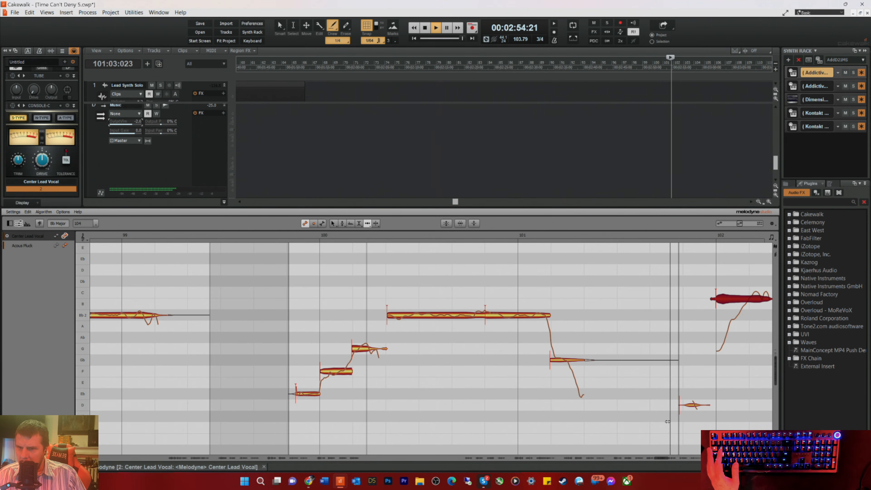
pyautogui.moveTo(660, 456); pyautogui.dragTo(665, 458)
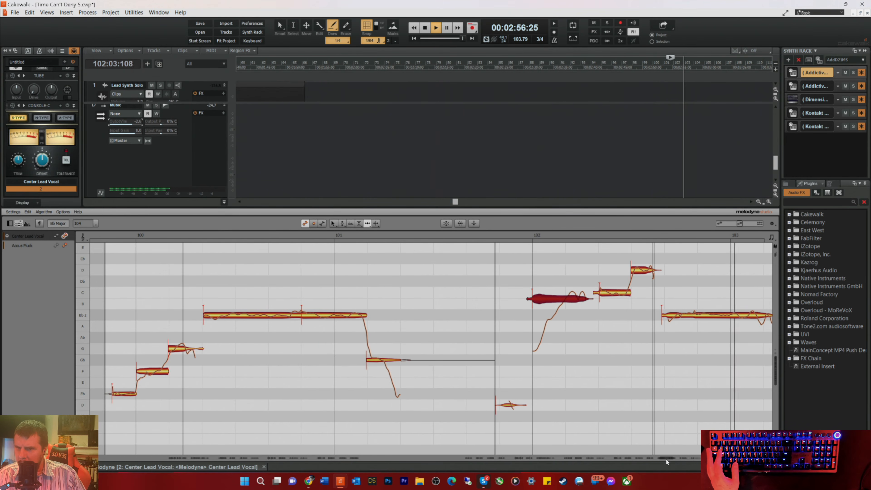
pyautogui.press('space')
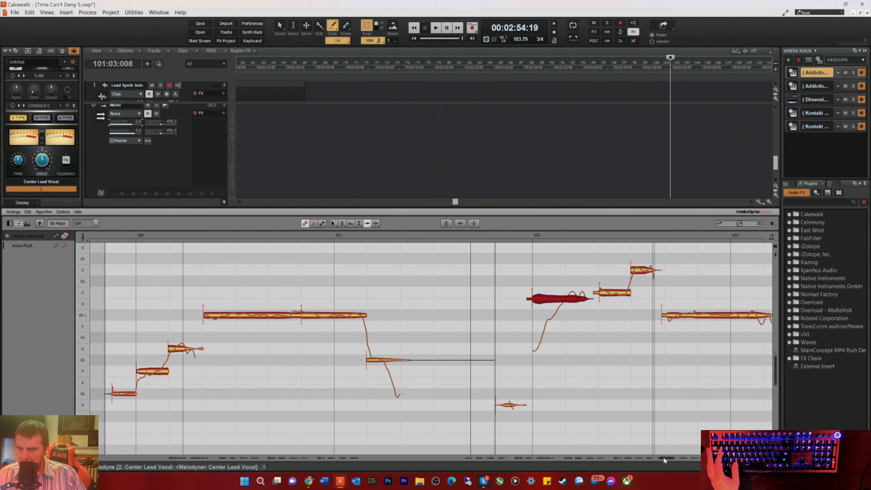
pyautogui.moveTo(664, 459); pyautogui.dragTo(673, 462)
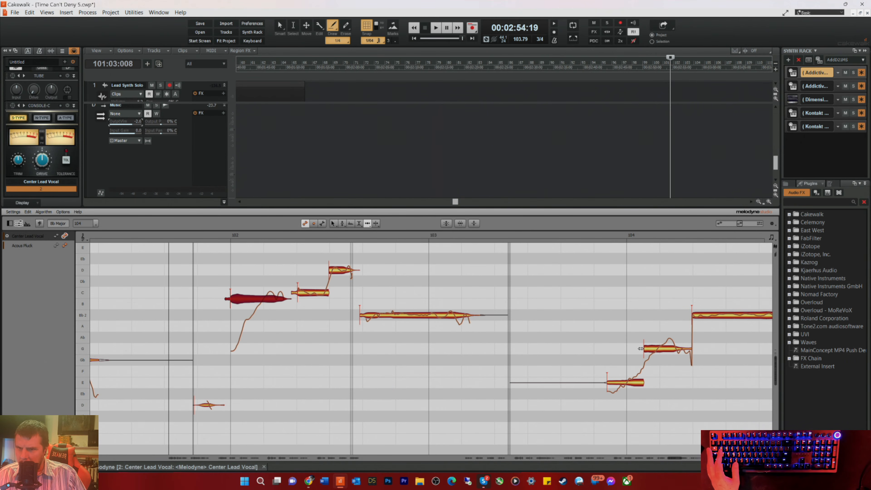
# Step: Nudge the long Bb note in measure 104 slightly later with the Time tool and audition from beat 3 of measure 103
pyautogui.click(566, 232)
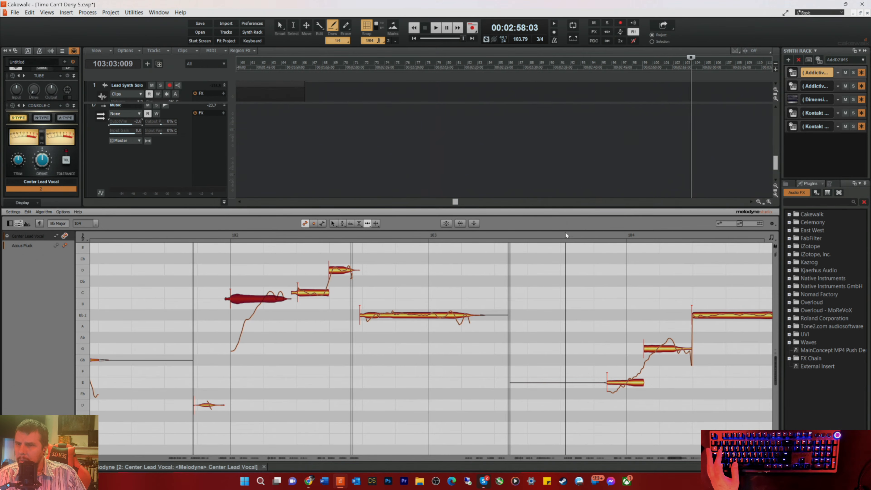
pyautogui.moveTo(696, 314); pyautogui.dragTo(697, 316)
pyautogui.press('space')
pyautogui.press('space')
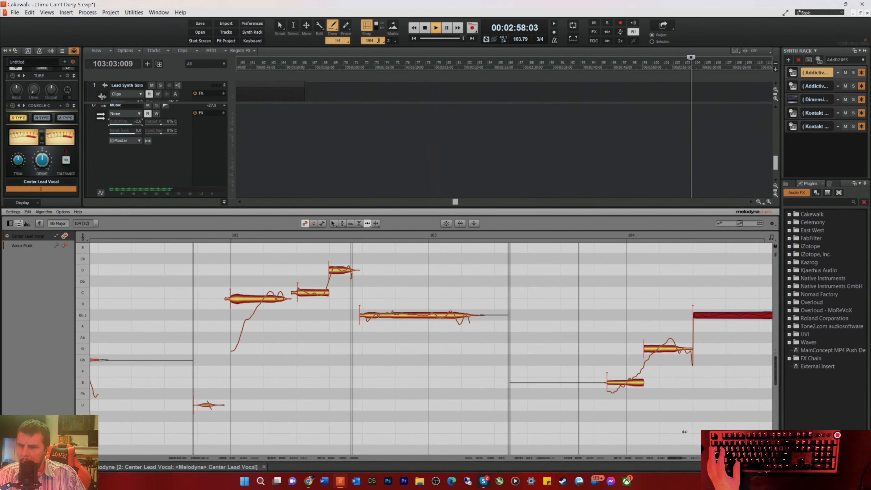
pyautogui.moveTo(676, 459); pyautogui.dragTo(683, 460)
pyautogui.press('space')
# Step: Split the long Bb note near the end of measure 104 and shift the split slightly earlier with the Time tool
pyautogui.rightClick(540, 330)
pyautogui.click(548, 329)
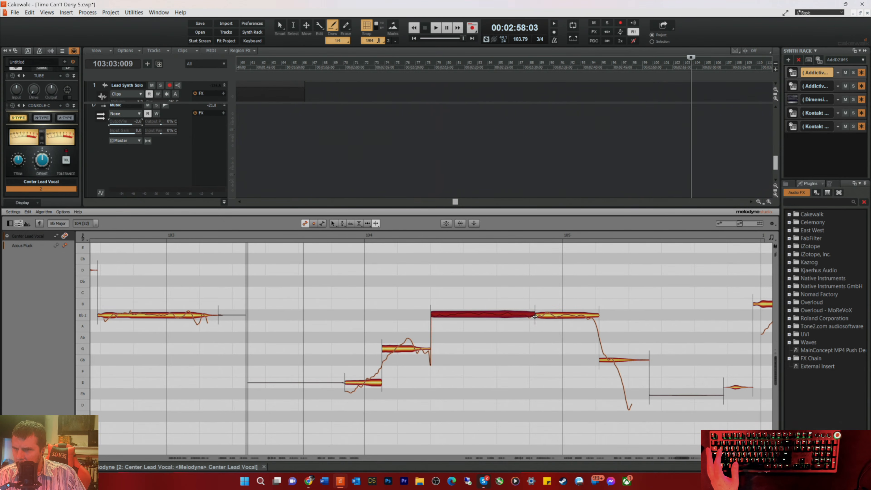
pyautogui.rightClick(537, 332)
pyautogui.click(530, 331)
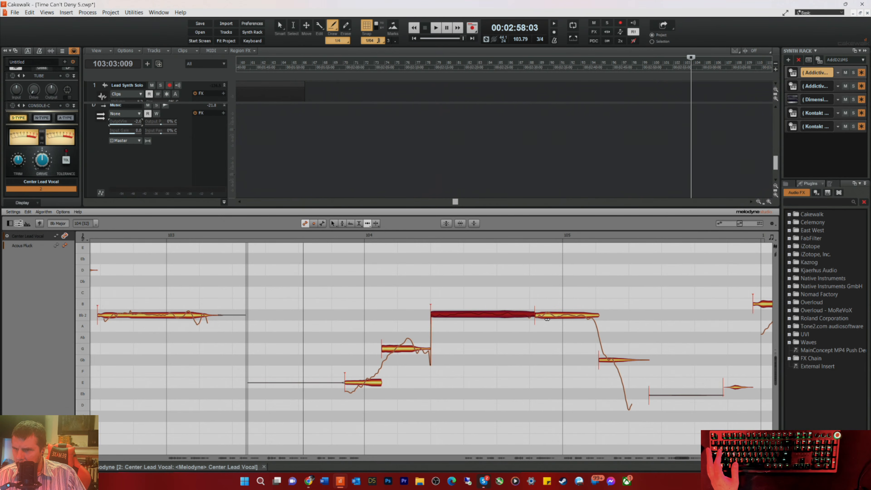
# Step: Center the split Bb parts' pitch at 0 ct, set their pitch modulation to -60 % and -57 %, and replay the phrase
pyautogui.rightClick(494, 323)
pyautogui.click(473, 323)
pyautogui.click(555, 316)
pyautogui.rightClick(497, 316)
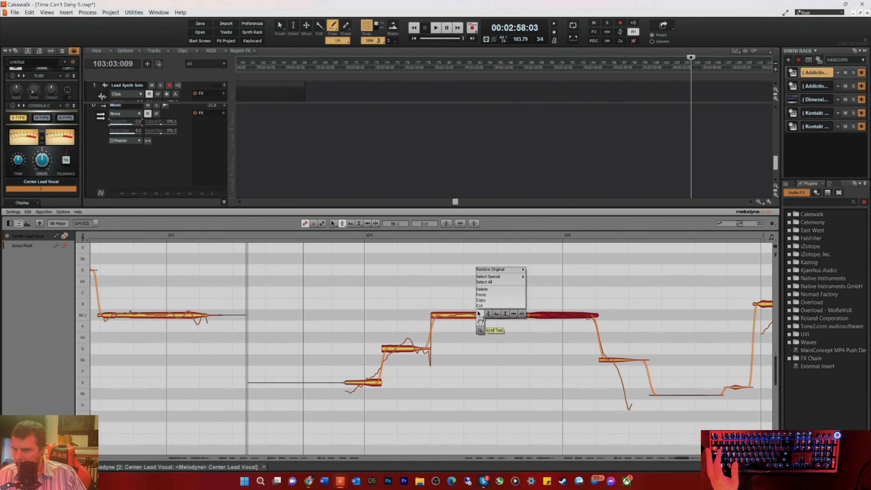
pyautogui.click(488, 330)
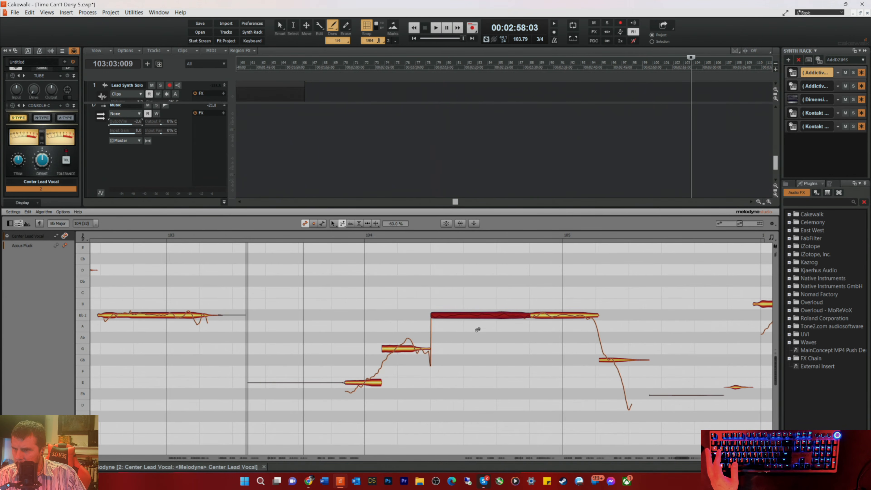
pyautogui.click(549, 316)
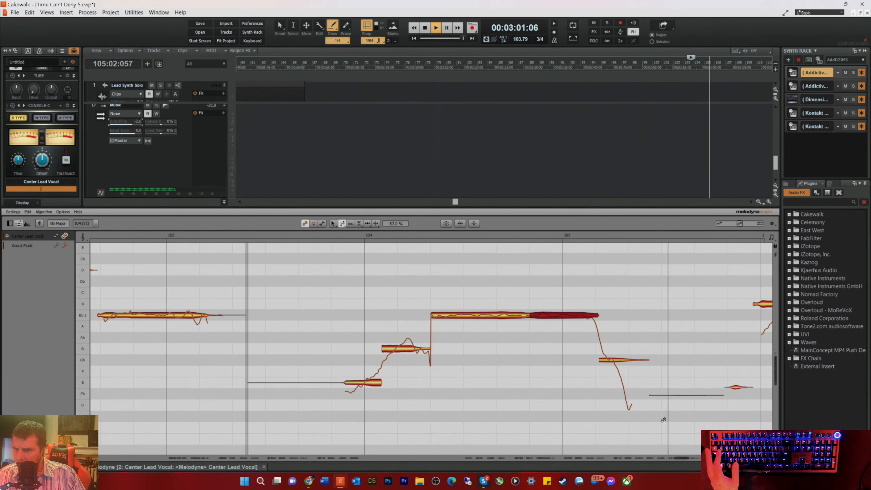
pyautogui.press('space')
# Step: Play from late in beat 3 of measure 105 and raise the amplitude of the long Bb note that runs into measure 107
pyautogui.moveTo(682, 457); pyautogui.dragTo(692, 458)
pyautogui.rightClick(429, 272)
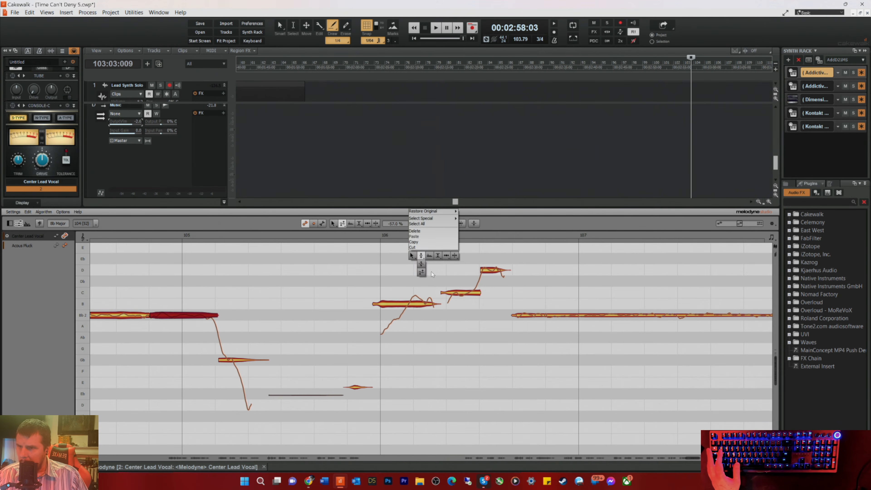
pyautogui.click(448, 254)
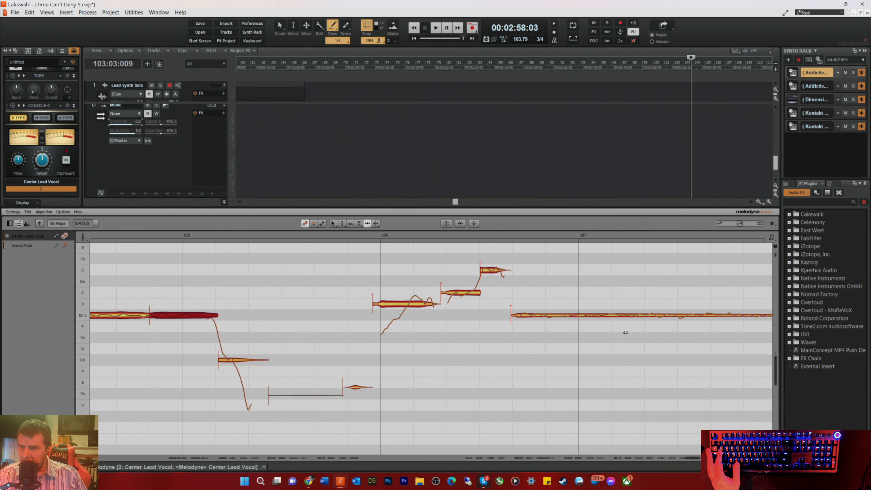
pyautogui.click(359, 235)
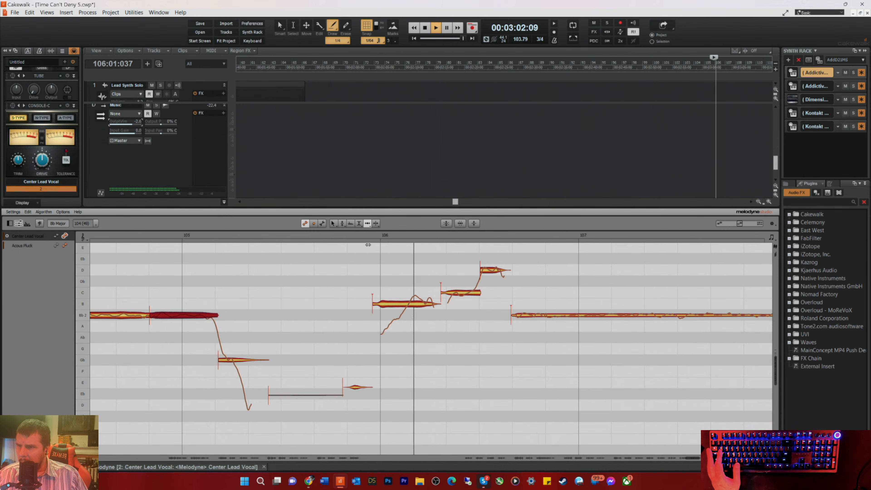
pyautogui.rightClick(565, 315)
pyautogui.click(558, 315)
pyautogui.press('space')
pyautogui.press('space')
pyautogui.moveTo(567, 314); pyautogui.dragTo(573, 305)
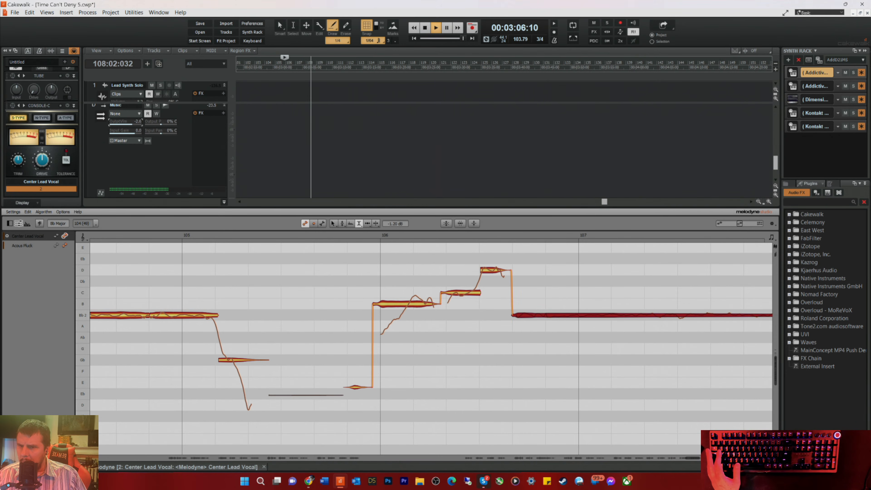
# Step: Hide the Melodyne editor, stop playback and enlarge the bus pane
pyautogui.press('d')
pyautogui.press('space')
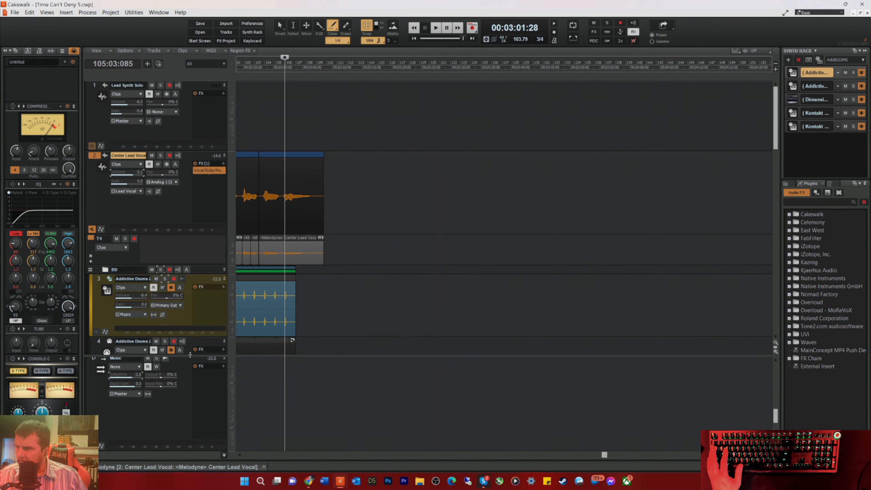
pyautogui.moveTo(190, 355); pyautogui.dragTo(202, 159)
# Step: Move the Lead Vocal bus above the Vocal Reverb bus
pyautogui.scroll(6, 170, 234)
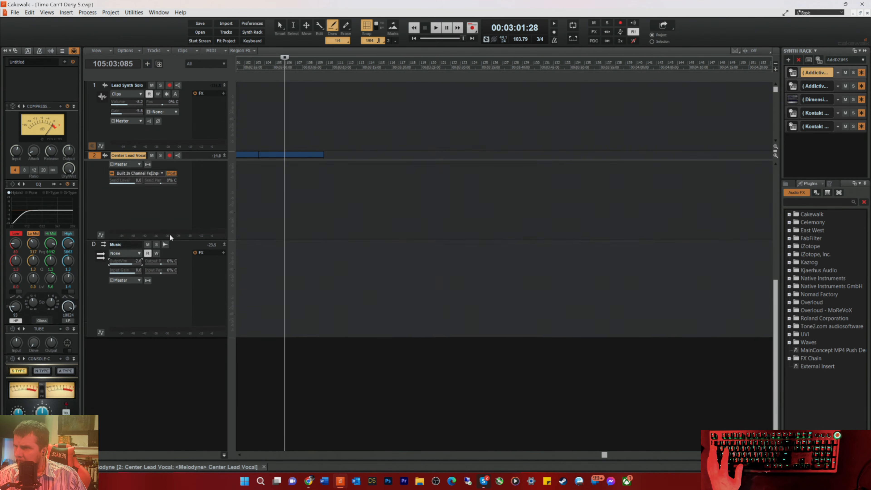
pyautogui.scroll(3, 169, 266)
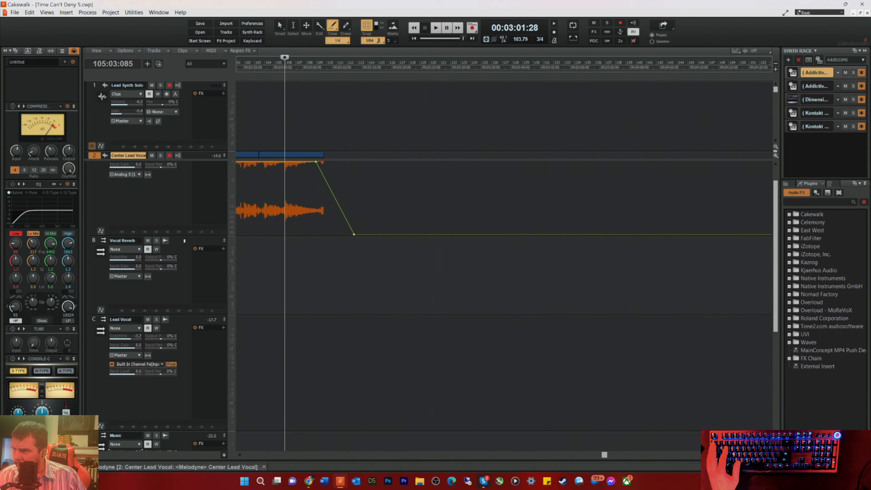
pyautogui.click(192, 388)
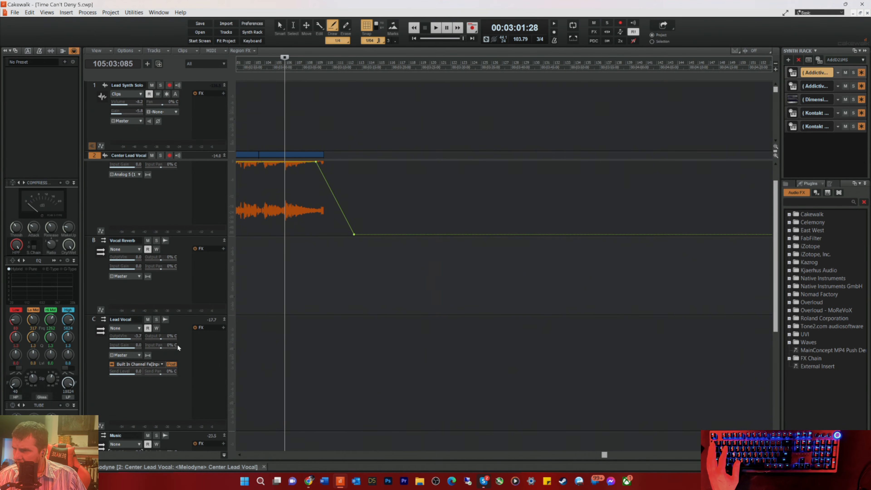
pyautogui.moveTo(179, 242); pyautogui.dragTo(182, 239)
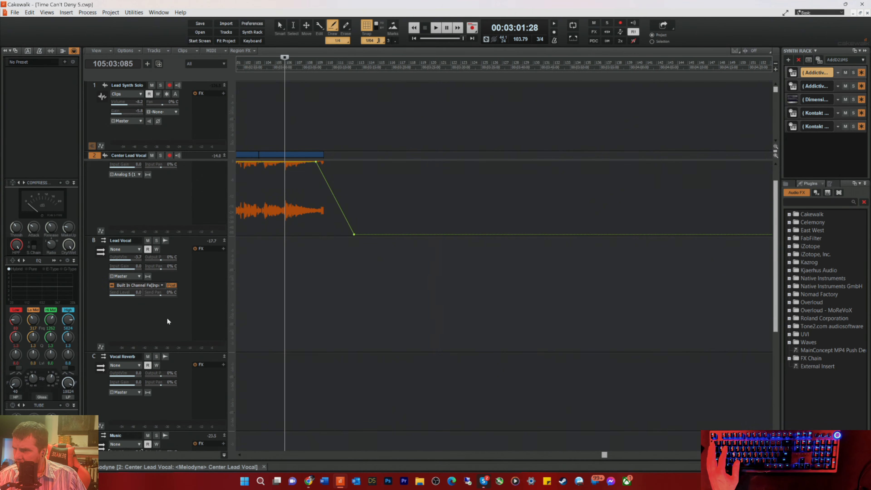
# Step: Insert a send to the Vocal Reverb bus on the Lead Vocal bus
pyautogui.scroll(-3, 163, 364)
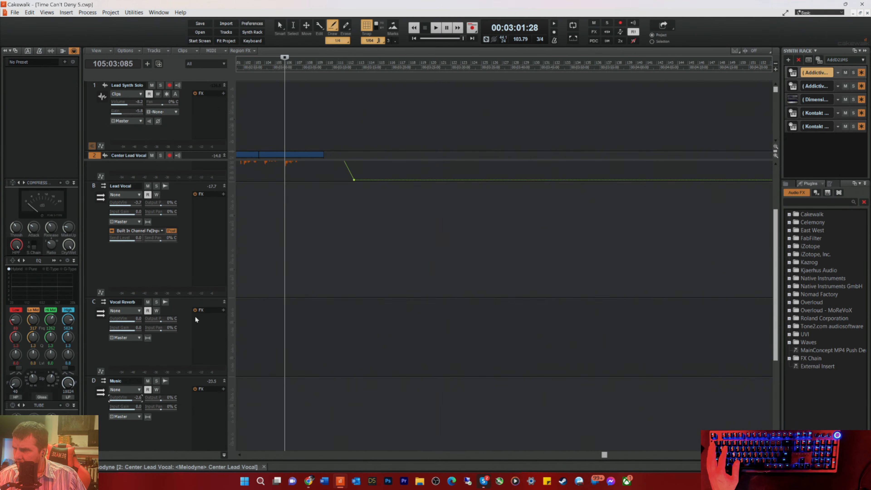
pyautogui.rightClick(121, 260)
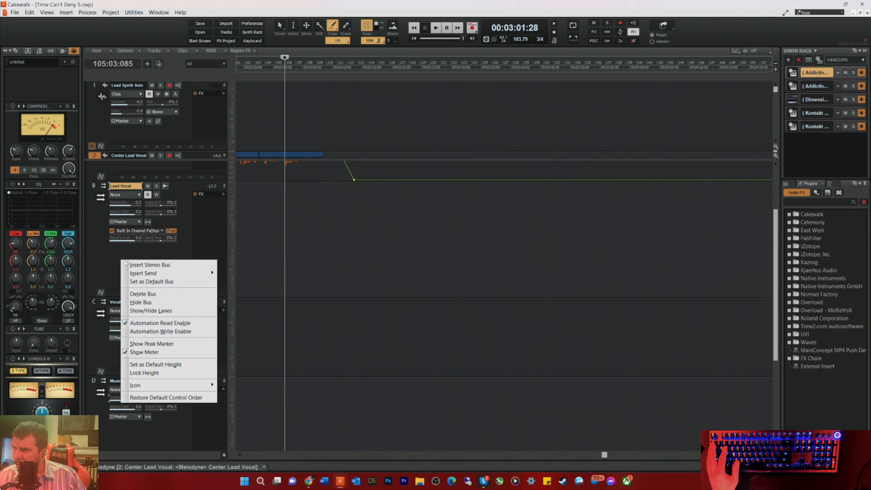
pyautogui.moveTo(161, 273)
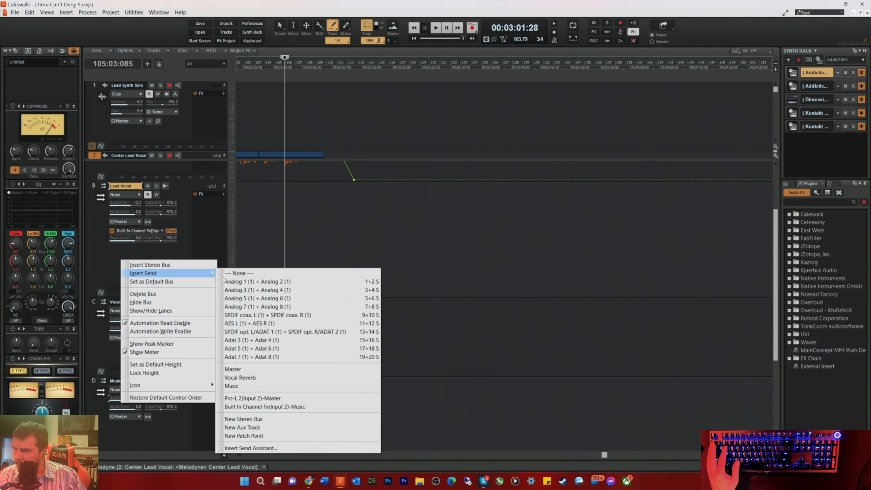
pyautogui.click(251, 387)
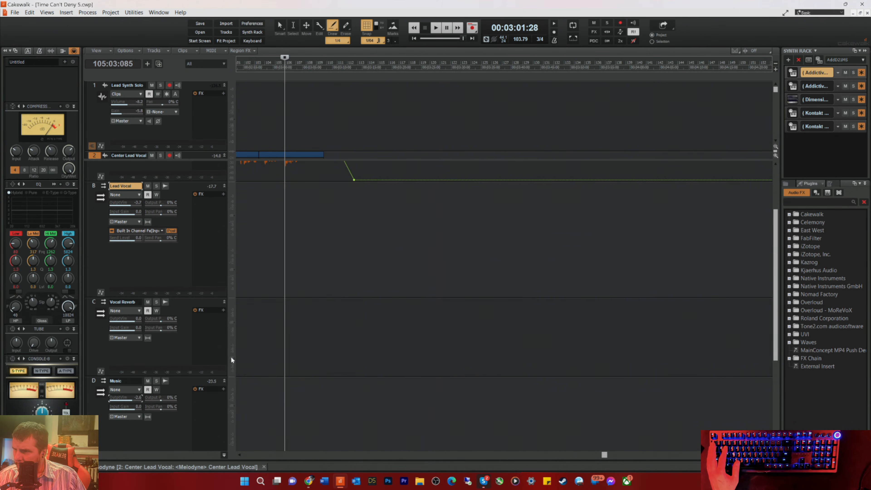
# Step: Insert the Overloud REmatrix reverb as an audio effect on the Vocal Reverb bus
pyautogui.rightClick(203, 318)
pyautogui.moveTo(237, 251)
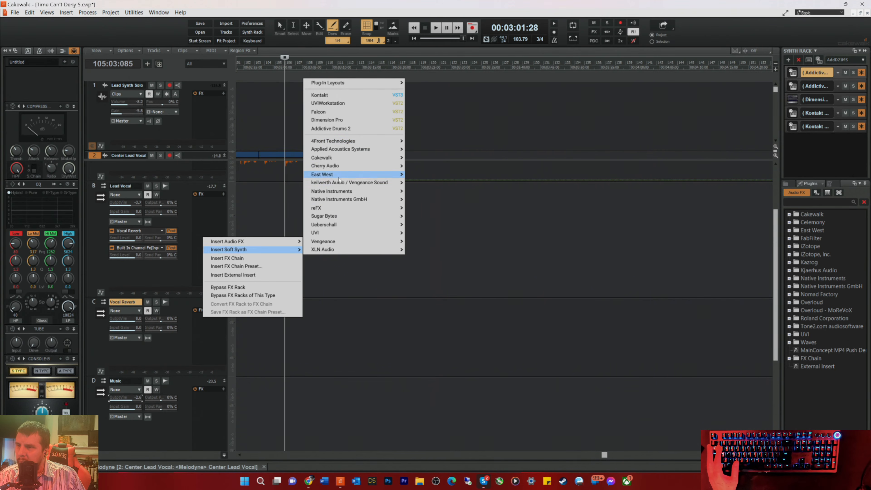
pyautogui.moveTo(317, 209)
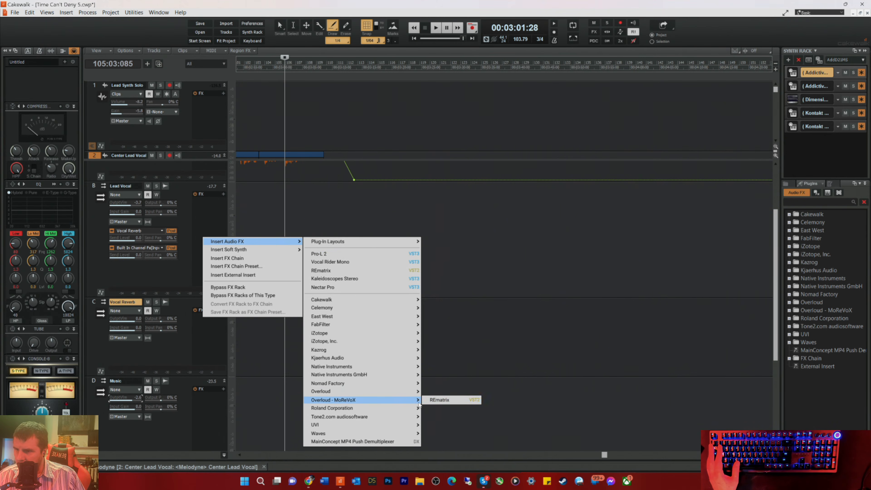
pyautogui.click(440, 399)
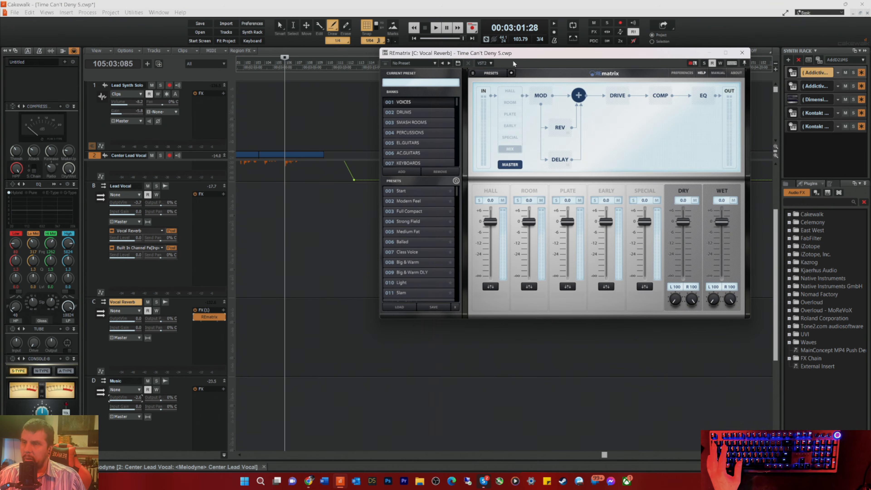
# Step: Load the Rich Ballad preset from REmatrix's JPVerbs Vocals bank and close the plug-in window
pyautogui.scroll(-14, 412, 154)
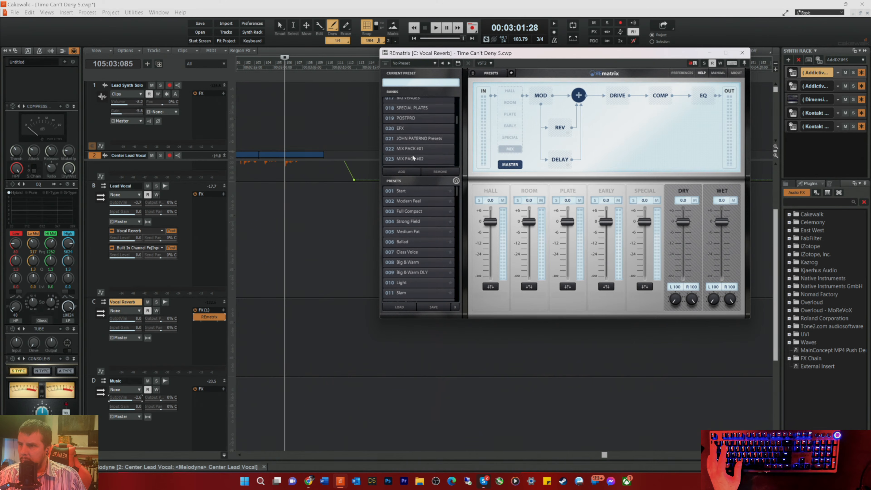
pyautogui.scroll(-2, 411, 155)
pyautogui.click(409, 143)
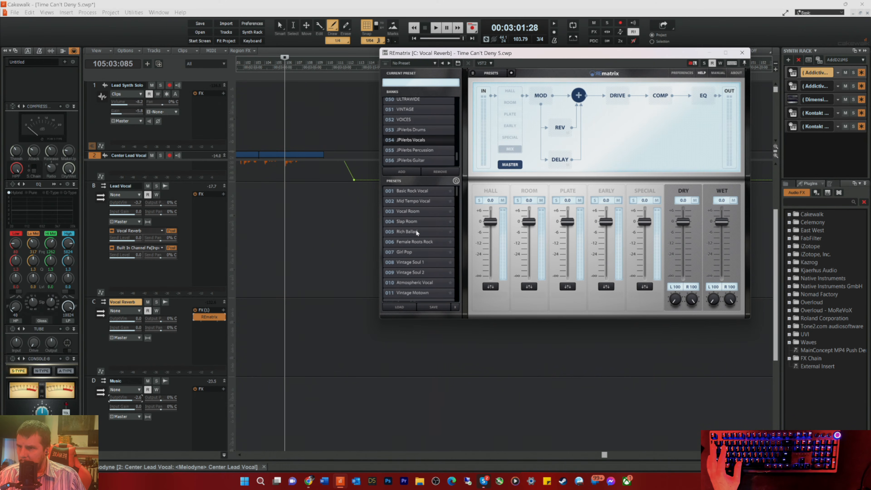
pyautogui.click(406, 231)
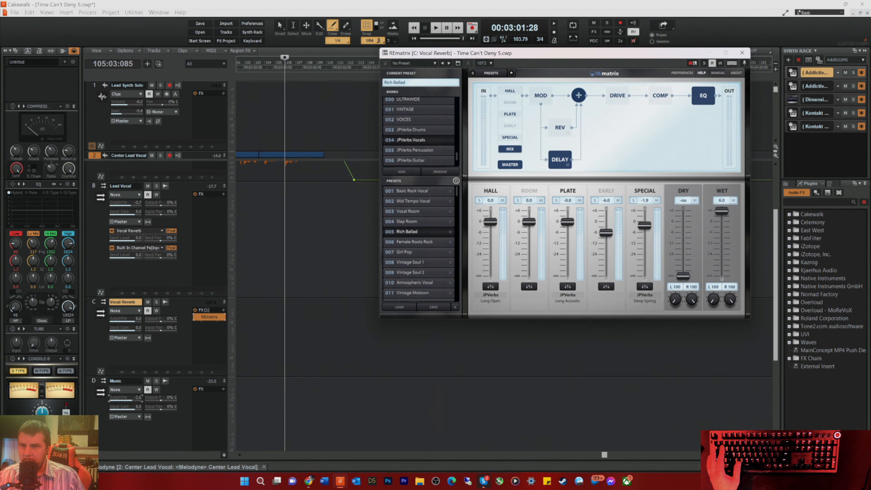
pyautogui.click(742, 53)
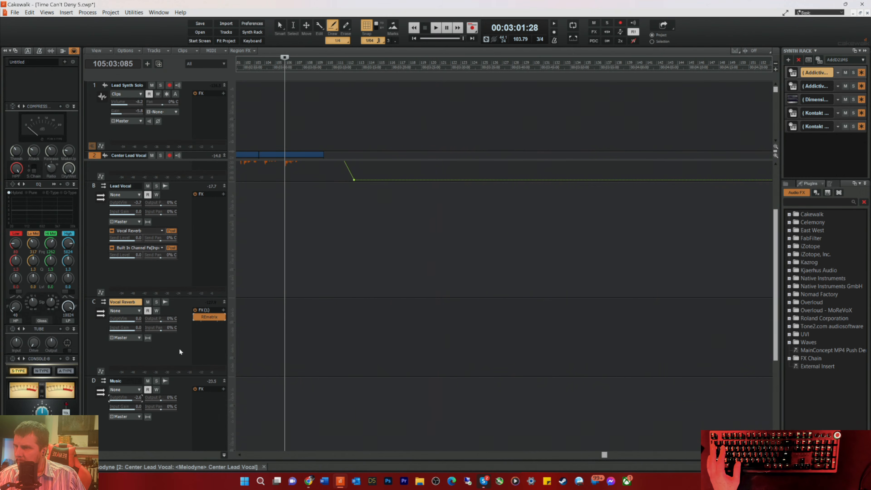
# Step: Lower the Vocal Reverb bus output volume to -17.6 during playback, then replay from late in measure 105 to judge the reverb
pyautogui.press('space')
pyautogui.moveTo(132, 319); pyautogui.dragTo(120, 319)
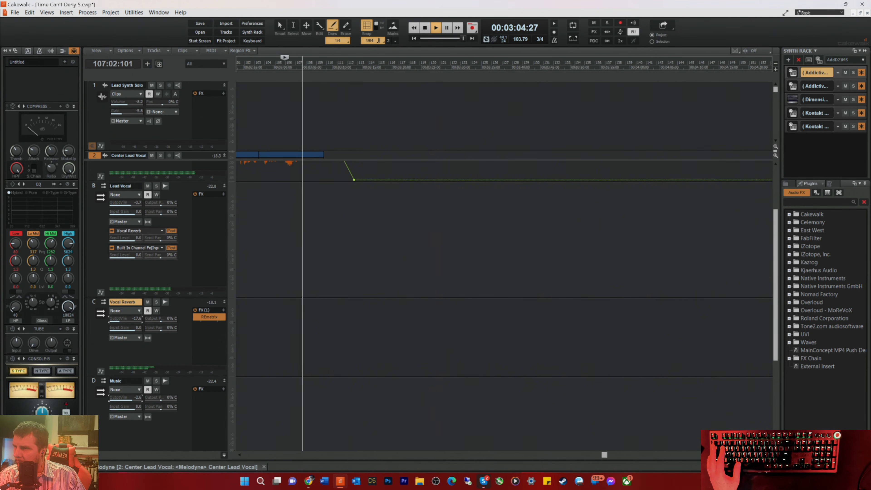
pyautogui.press('space')
pyautogui.press('space')
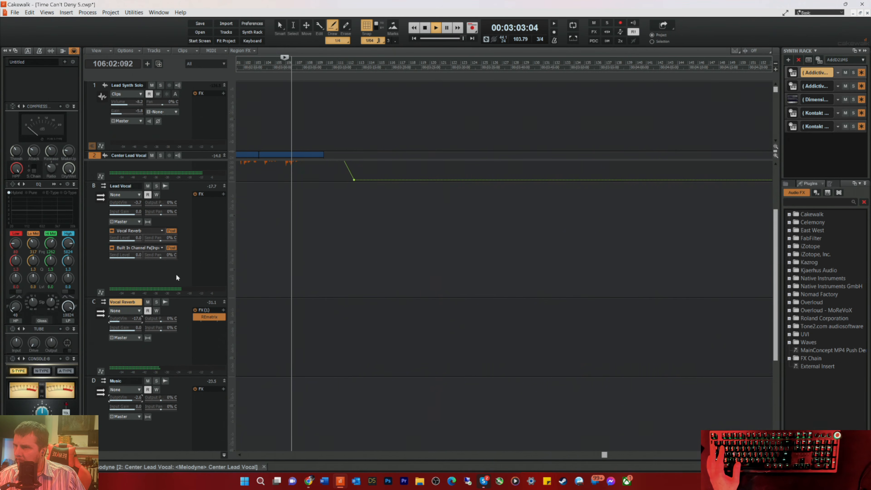
pyautogui.click(177, 274)
pyautogui.press('space')
pyautogui.press('space')
pyautogui.click(163, 425)
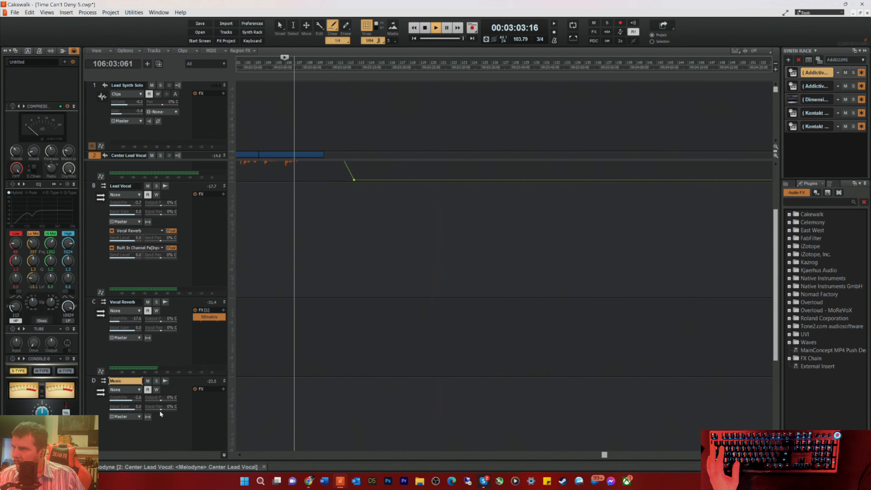
pyautogui.press('space')
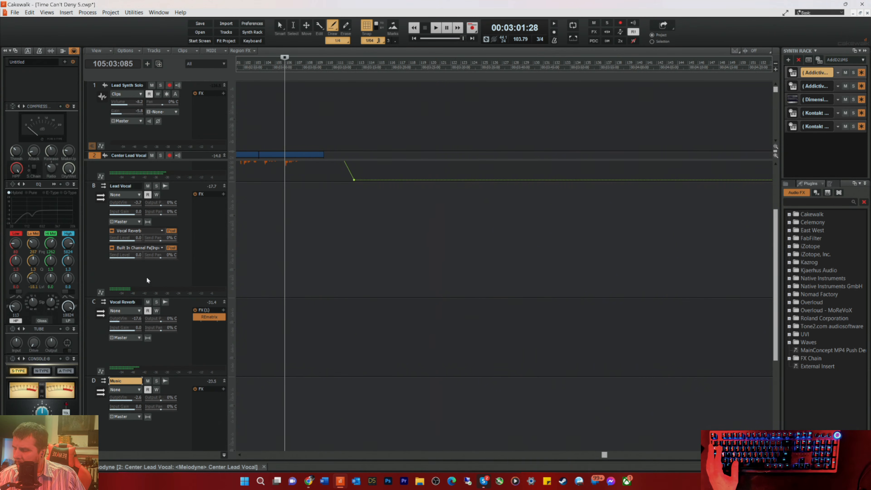
# Step: Play from the song's start and from beat 3 of measure 7, raising the Music bus output volume to about -2.3
pyautogui.press('Home')
pyautogui.press('space')
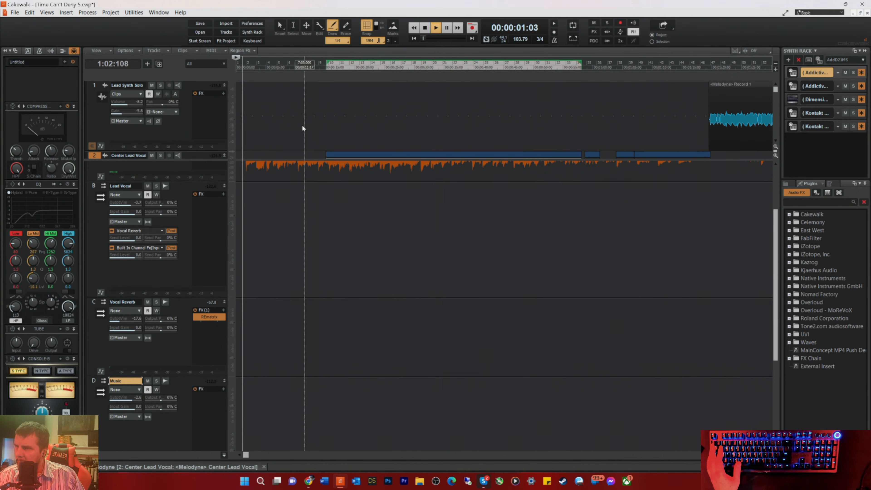
pyautogui.click(305, 65)
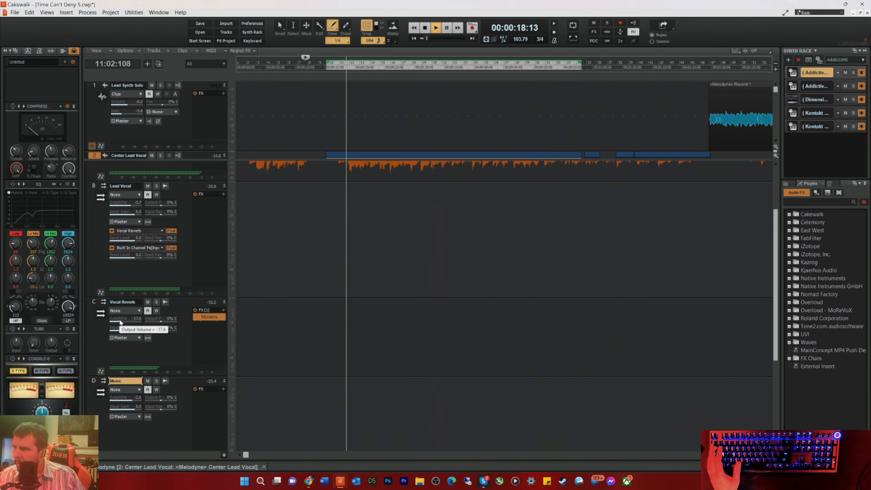
pyautogui.moveTo(127, 400)
pyautogui.mouseDown()
pyautogui.moveTo(108, 400)
pyautogui.moveTo(127, 400)
pyautogui.mouseUp()
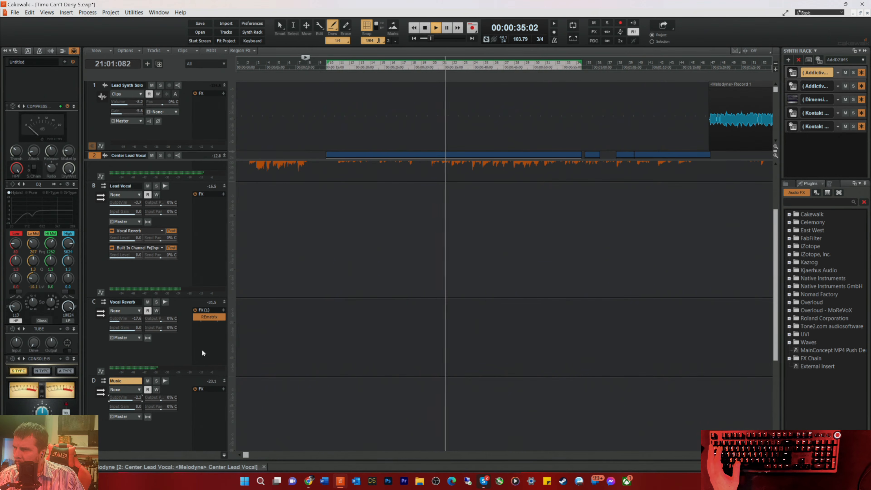
pyautogui.press('space')
# Step: Replay from beat 3 of measure 7 and lower the Vocal Reverb bus output volume to about -22
pyautogui.scroll(2, 296, 267)
pyautogui.press('space')
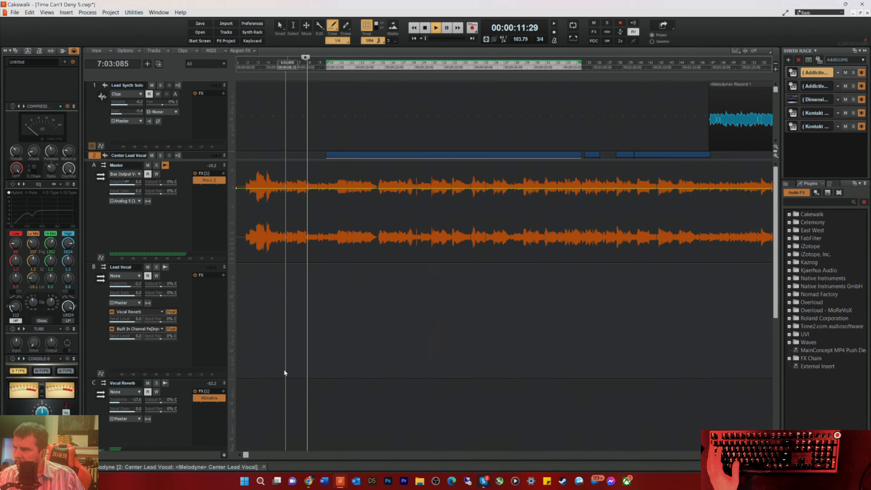
pyautogui.scroll(-2, 286, 371)
pyautogui.moveTo(124, 318); pyautogui.dragTo(122, 317)
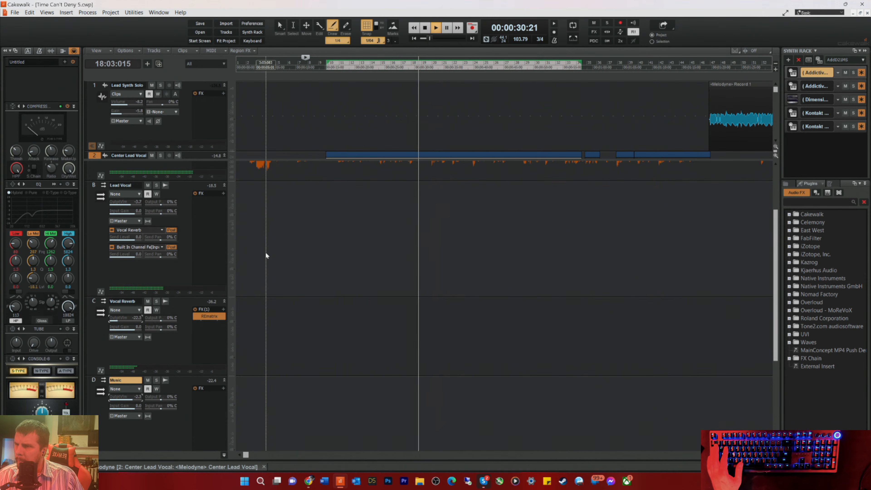
# Step: Stop playback, shrink the bus pane to reveal the tracks, then replay from measure 7 and select the Center Lead Vocal track
pyautogui.press('space')
pyautogui.scroll(3, 314, 267)
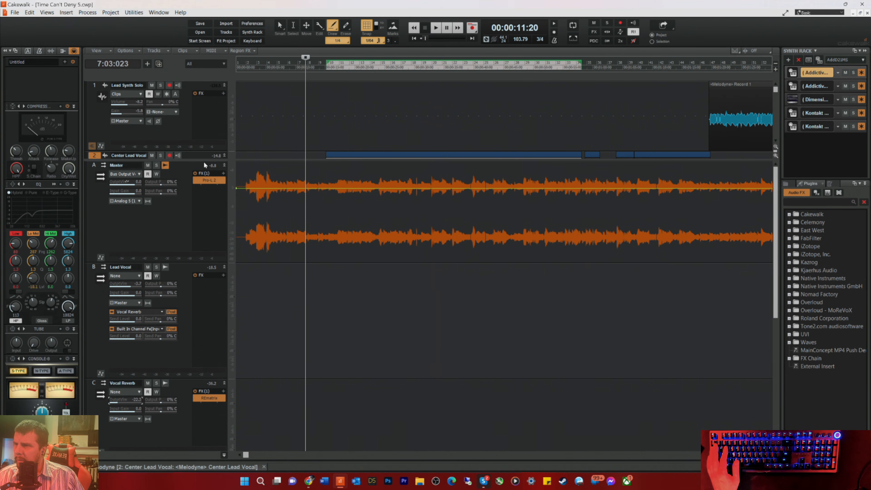
pyautogui.moveTo(208, 160); pyautogui.dragTo(208, 363)
pyautogui.press('space')
pyautogui.click(142, 210)
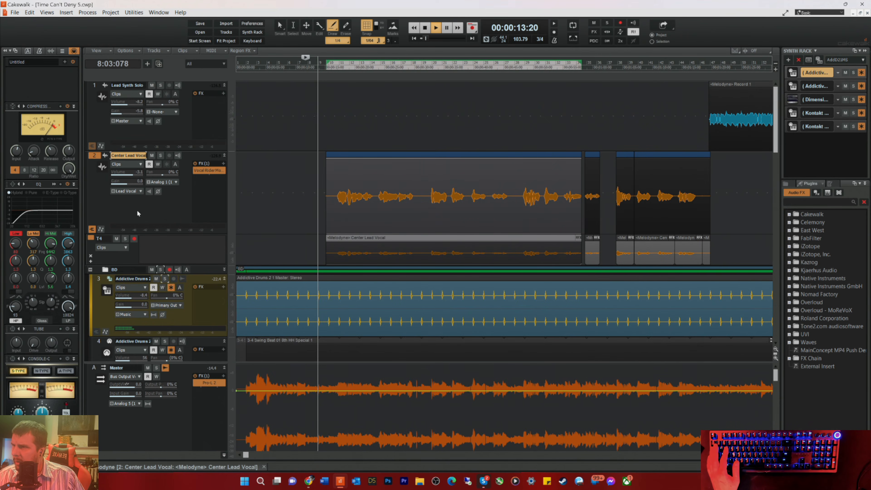
# Step: In the Center Lead Vocal's EQ, switch the high band to a bell and boost it about 3 dB around 4400 Hz
pyautogui.click(53, 184)
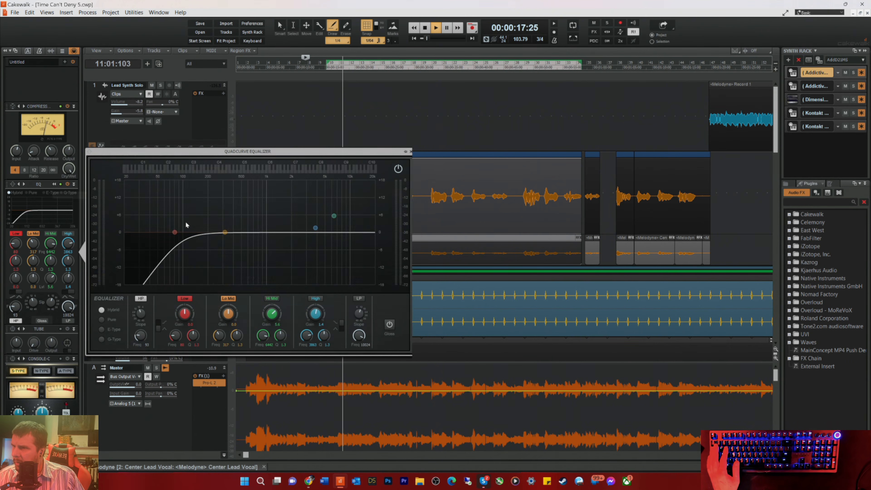
pyautogui.moveTo(316, 228); pyautogui.dragTo(304, 221)
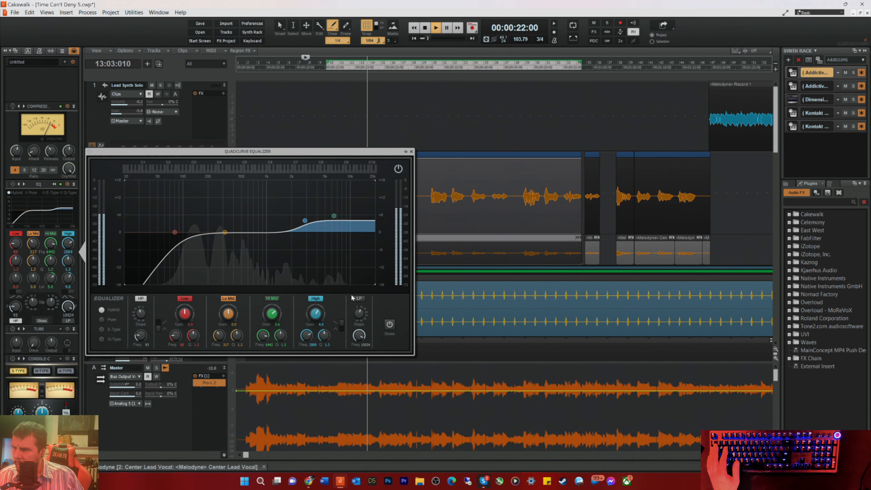
pyautogui.click(342, 324)
pyautogui.moveTo(305, 221); pyautogui.dragTo(316, 222)
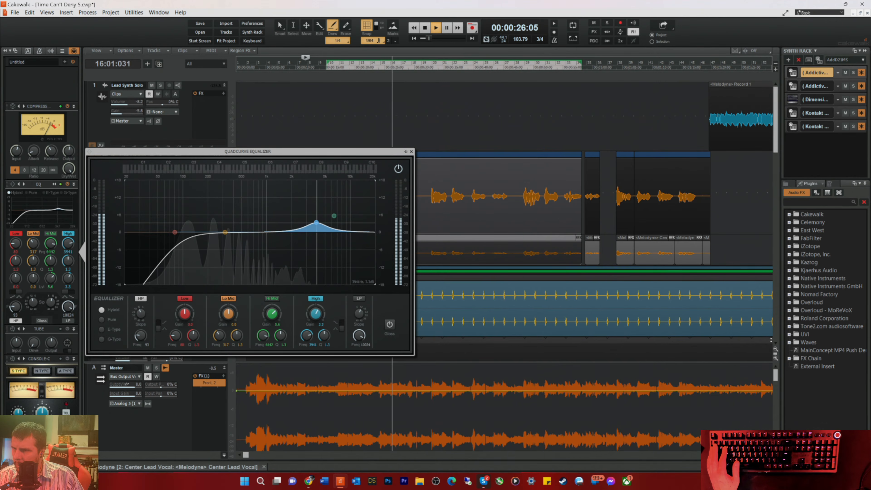
pyautogui.moveTo(319, 223); pyautogui.dragTo(320, 221)
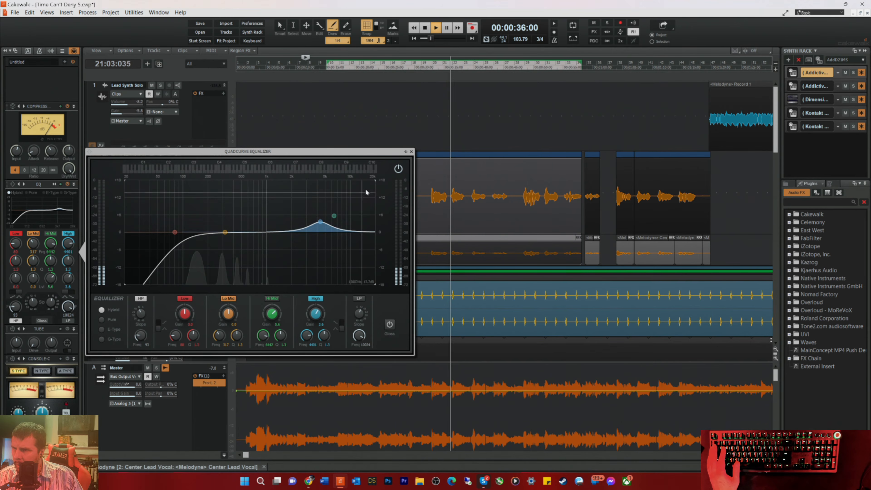
pyautogui.click(411, 151)
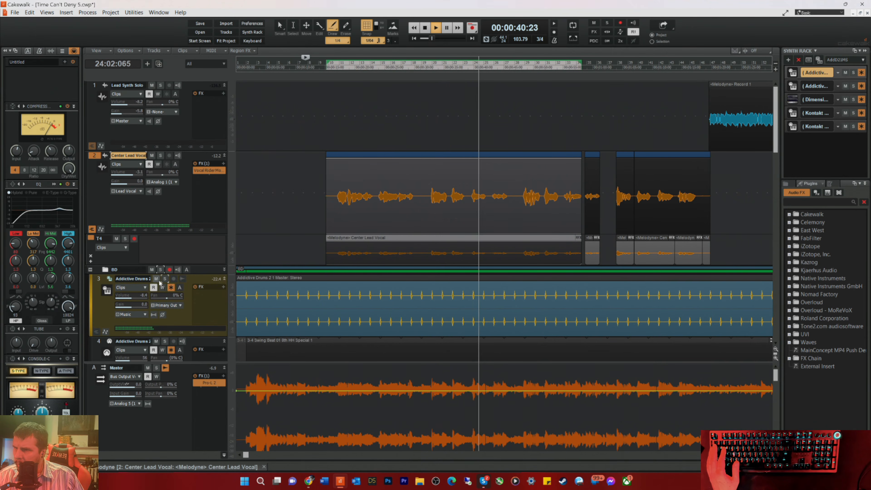
# Step: Replay from measure 7 and raise the gain of the Master bus's Pro-L 2 limiter to about +13.7 dB, then close the plug-in
pyautogui.press('space')
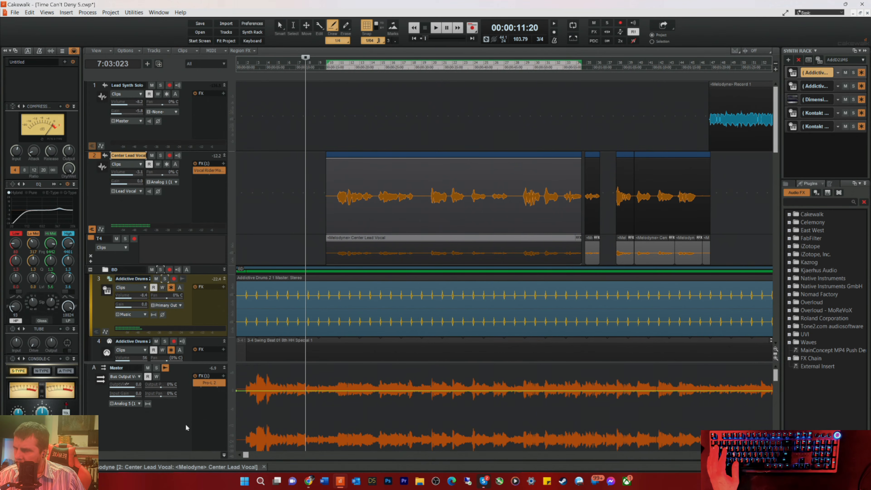
pyautogui.press('space')
pyautogui.doubleClick(208, 383)
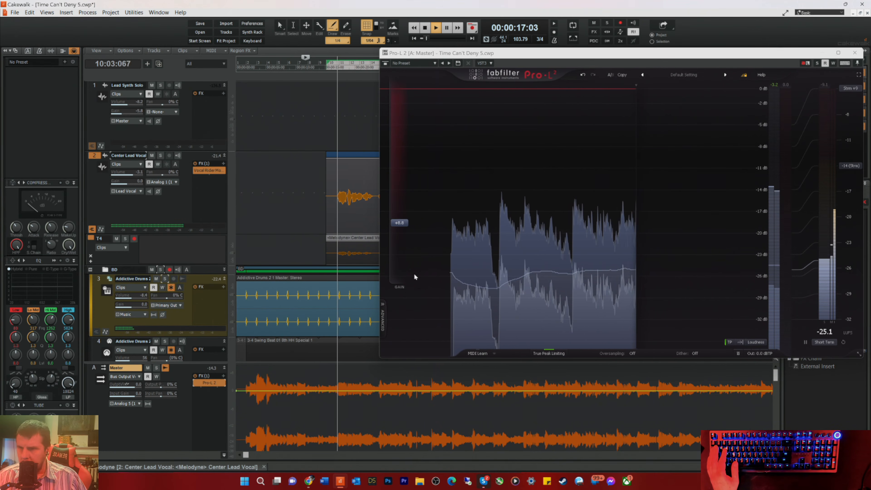
pyautogui.moveTo(399, 223); pyautogui.dragTo(415, 189)
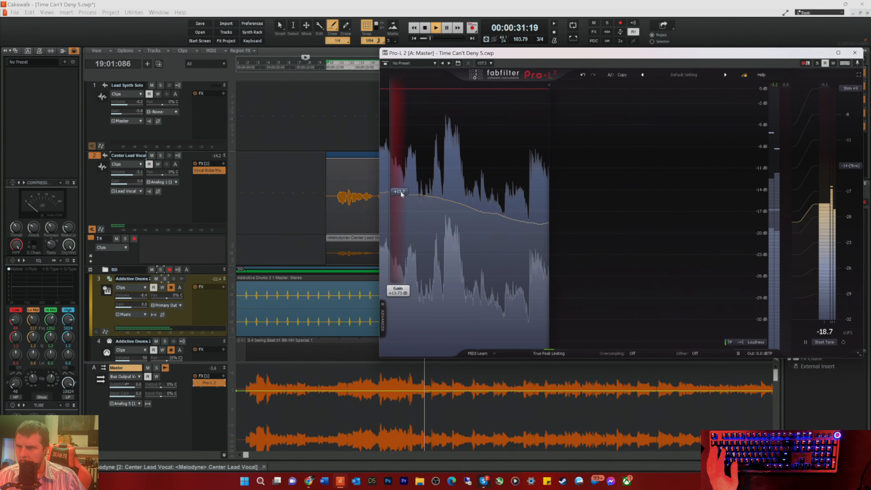
pyautogui.moveTo(400, 191); pyautogui.dragTo(401, 192)
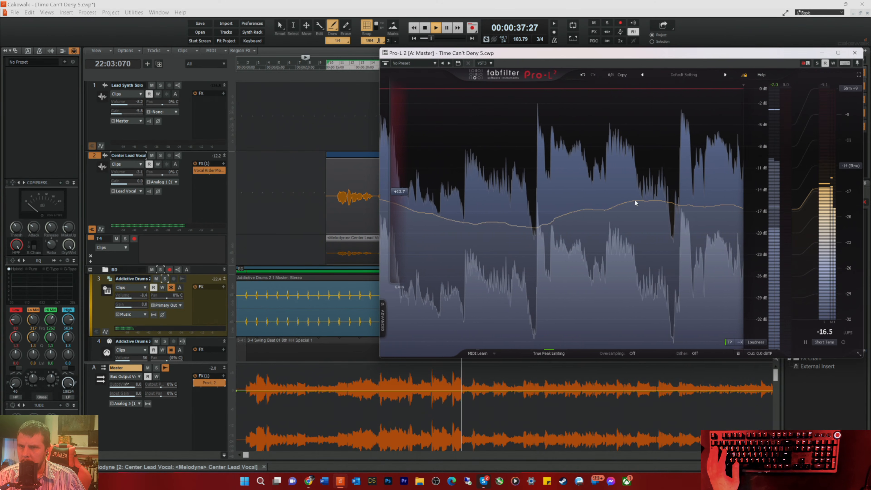
pyautogui.click(821, 53)
# Step: Slightly lower the Vocal Rider target on Center Lead Vocal, raise the track volume to about -1, and close the plug-in
pyautogui.doubleClick(209, 171)
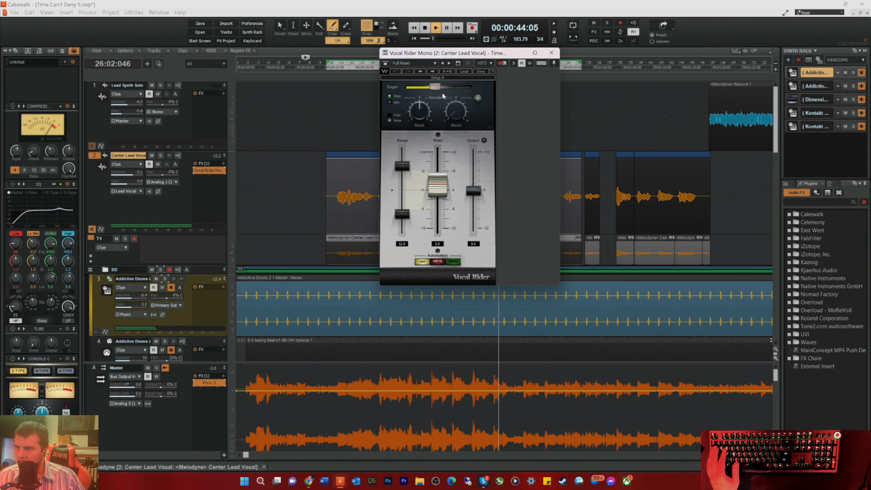
pyautogui.click(435, 87)
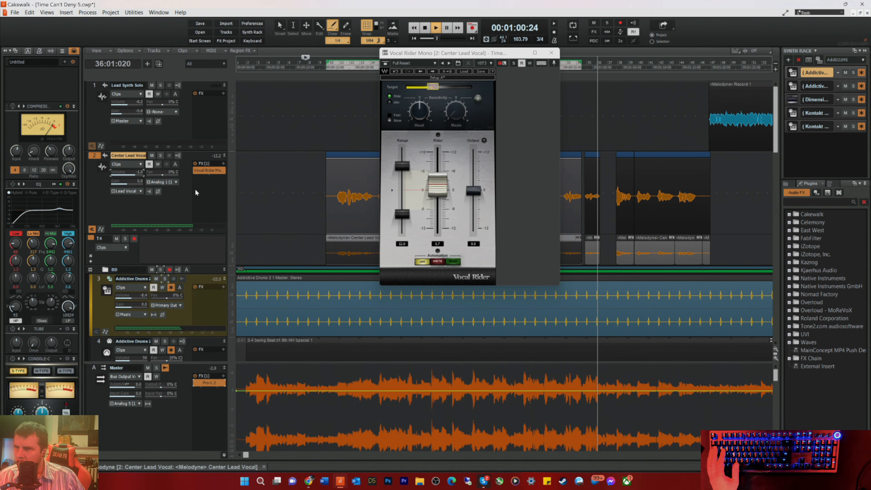
pyautogui.click(550, 52)
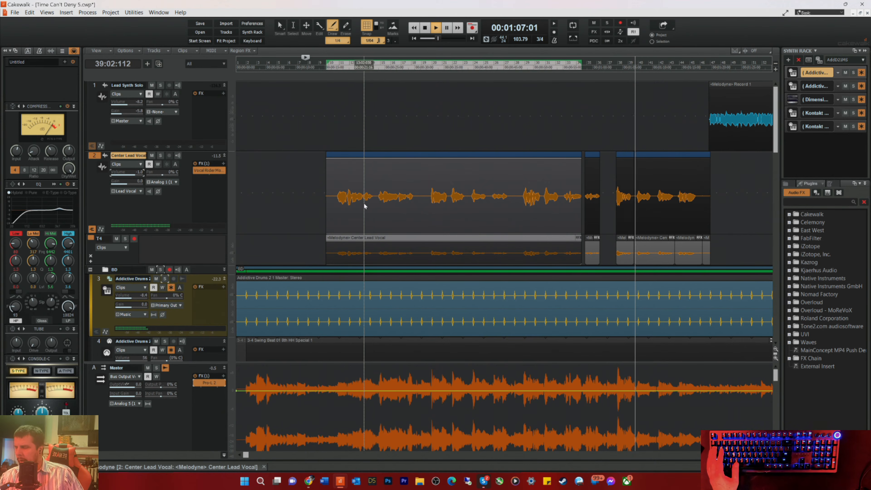
pyautogui.press('space')
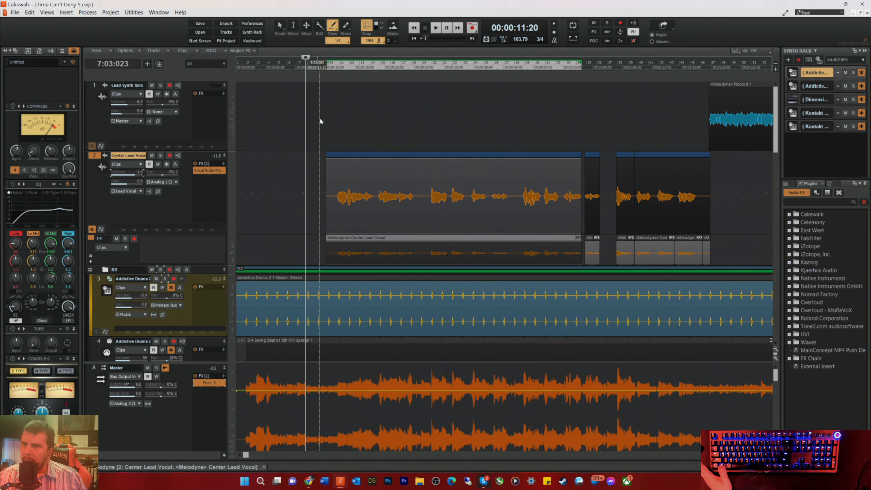
# Step: Play from the start of measure 46 and select the Lead Synth Solo track
pyautogui.click(700, 71)
pyautogui.click(699, 68)
pyautogui.press('space')
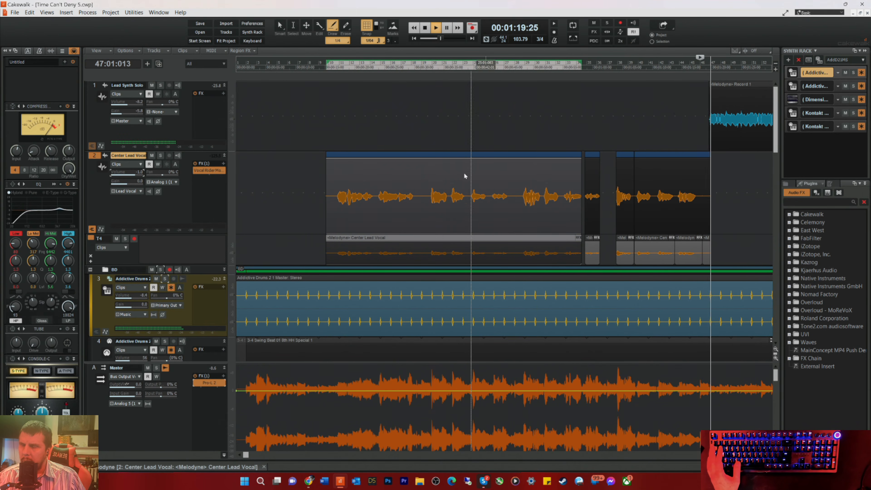
pyautogui.click(165, 124)
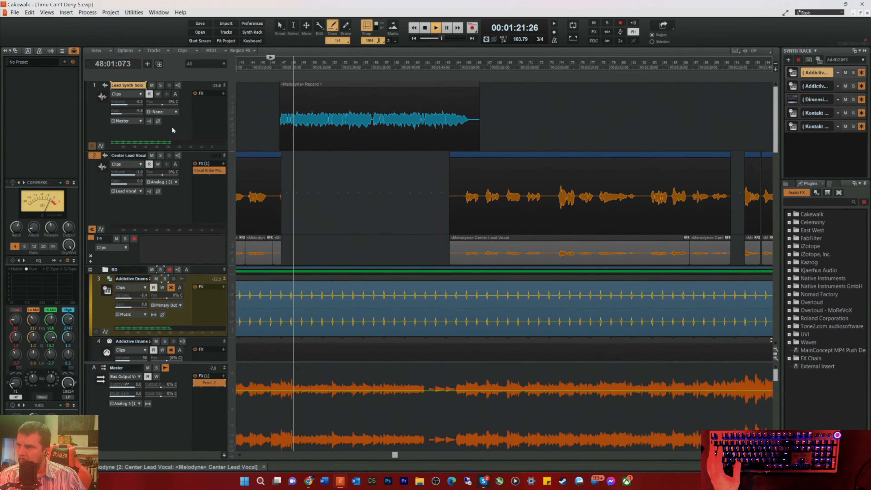
# Step: In the Lead Synth Solo's EQ, set the high-mid band to about 0.4 dB and make the slightly boosted high band a bell
pyautogui.click(52, 261)
pyautogui.moveTo(265, 316); pyautogui.dragTo(264, 308)
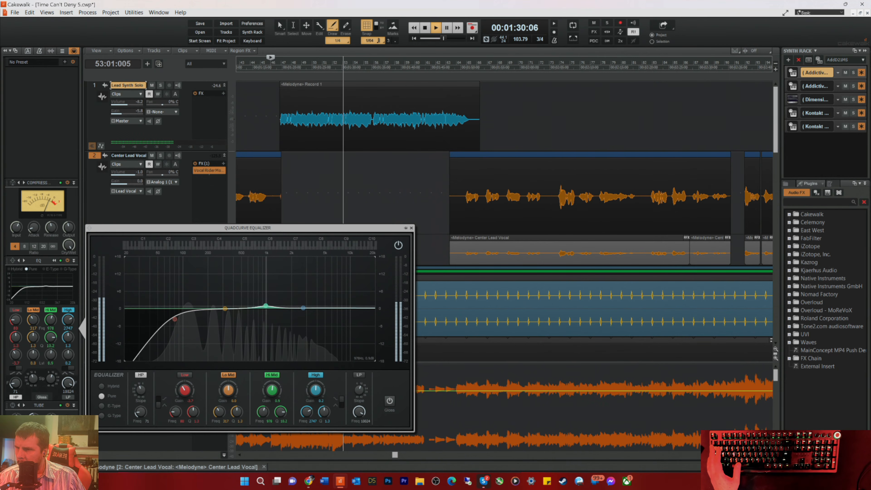
pyautogui.moveTo(303, 307); pyautogui.dragTo(304, 303)
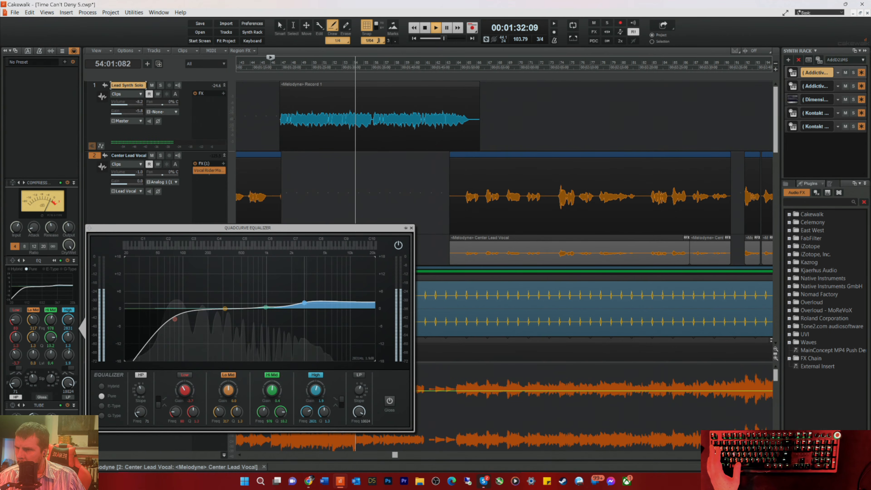
pyautogui.click(342, 400)
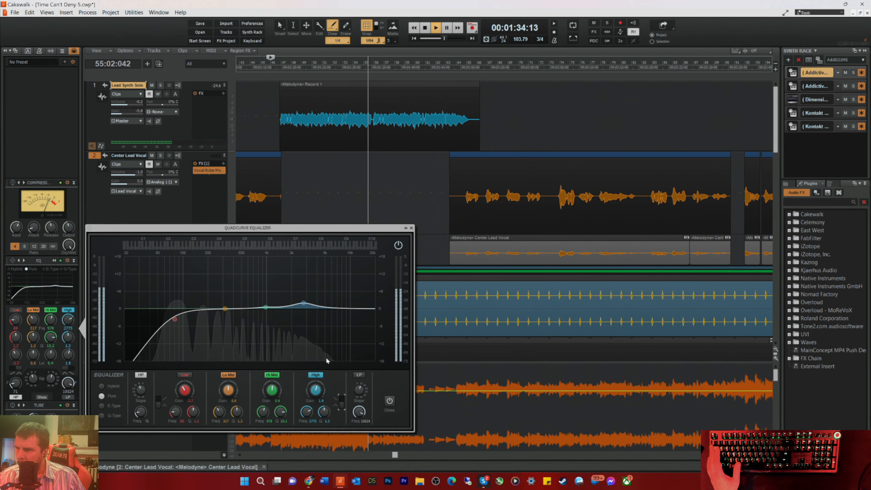
# Step: Narrow the Lead Synth Solo's high EQ band and boost it about 5.7 dB around 5115 Hz
pyautogui.moveTo(304, 303); pyautogui.dragTo(318, 299)
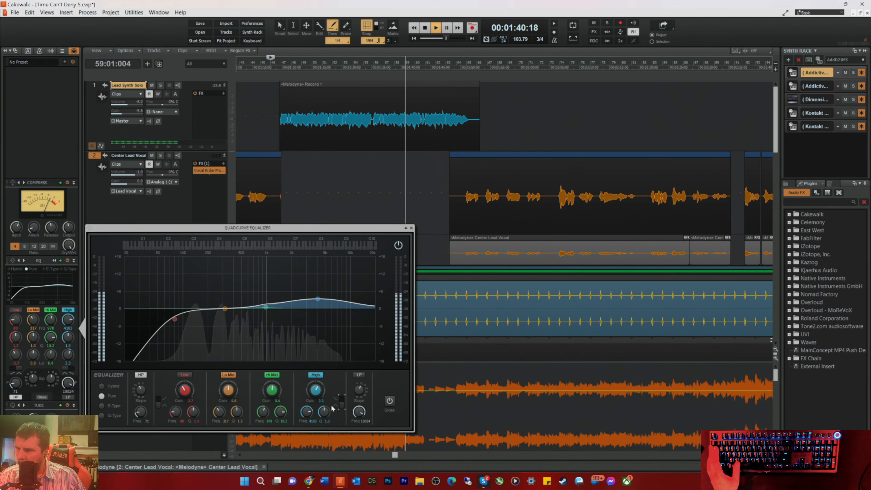
pyautogui.moveTo(324, 411); pyautogui.dragTo(324, 394)
pyautogui.moveTo(317, 298); pyautogui.dragTo(325, 291)
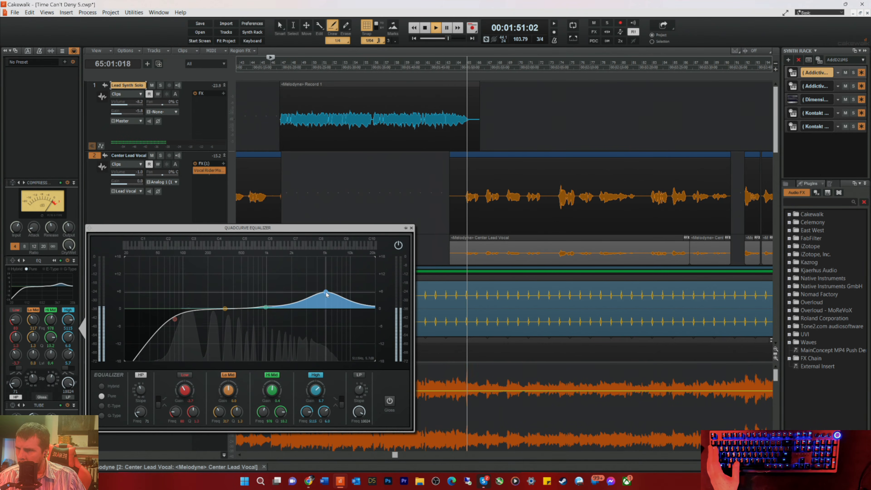
# Step: Replay from measure 46, reduce the synth solo's high-band boost to about 4.2 dB near 5325 Hz, then close the EQ and stop playback
pyautogui.press('space')
pyautogui.press('space')
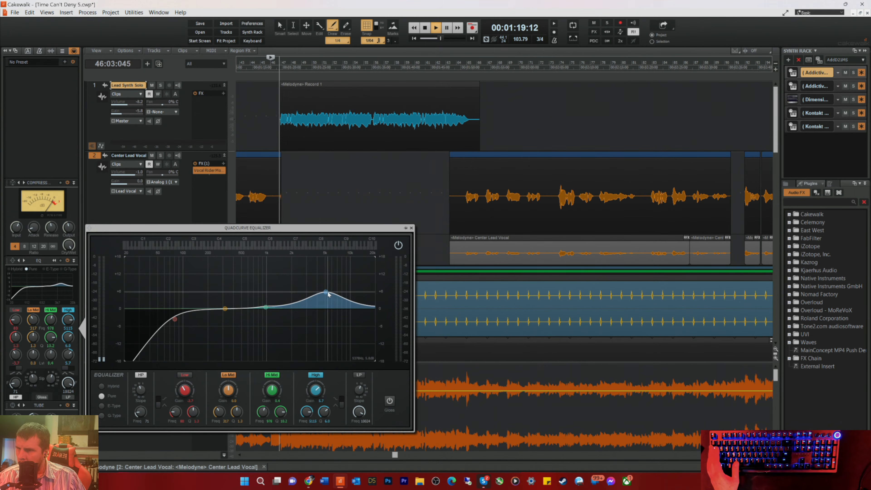
pyautogui.moveTo(327, 290); pyautogui.dragTo(327, 296)
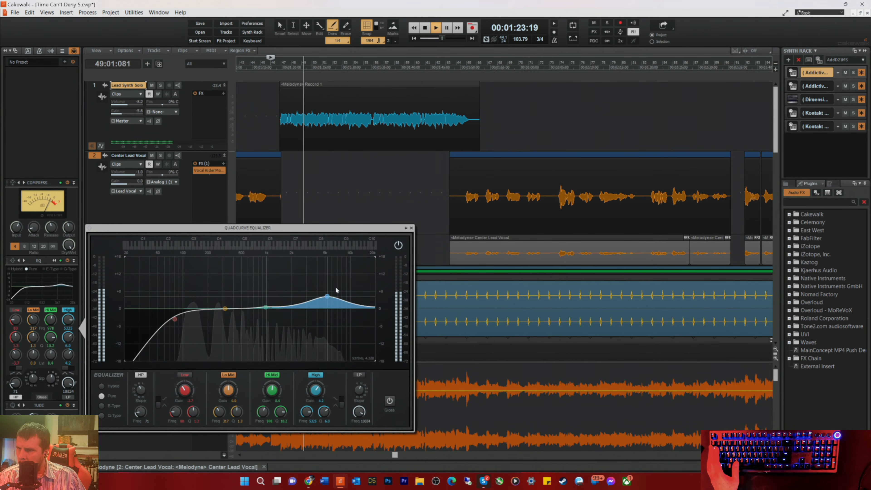
pyautogui.click(411, 228)
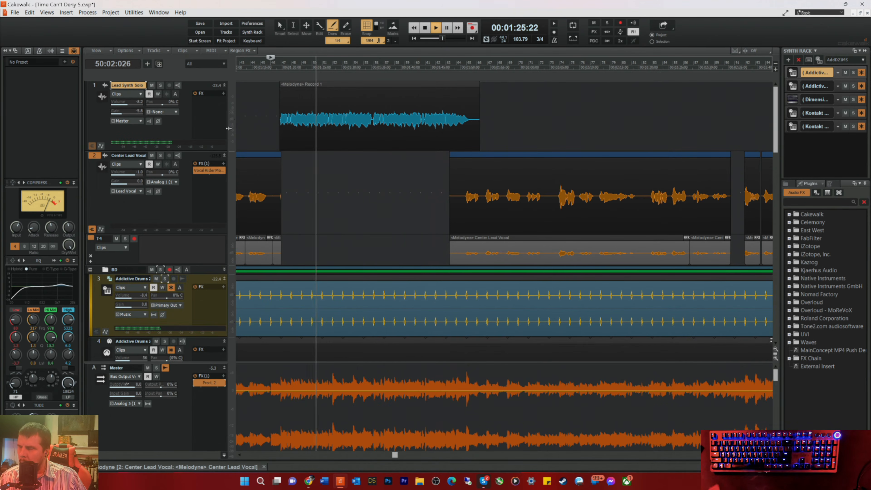
pyautogui.press('space')
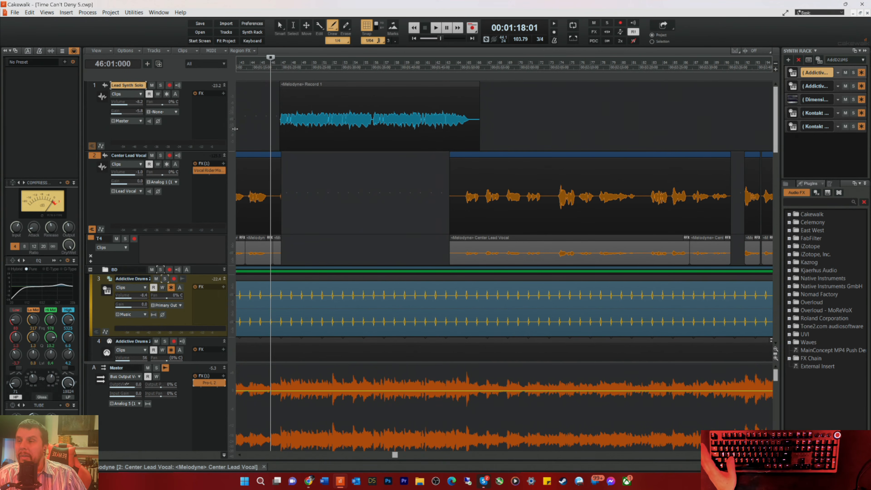
pyautogui.scroll(-5, 365, 172)
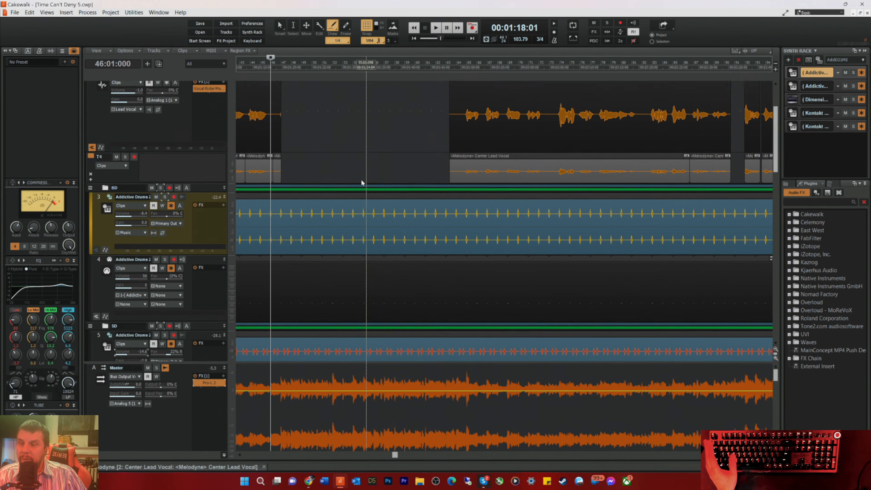
pyautogui.scroll(4, 281, 147)
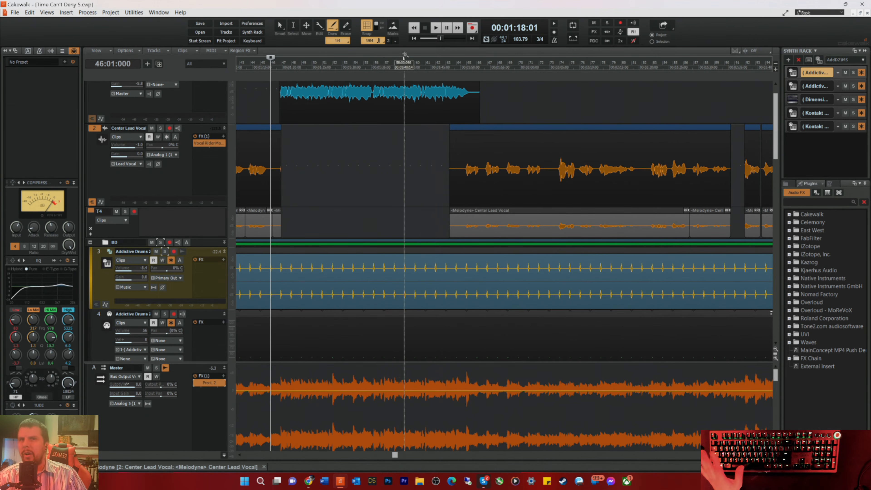
pyautogui.scroll(1, 368, 222)
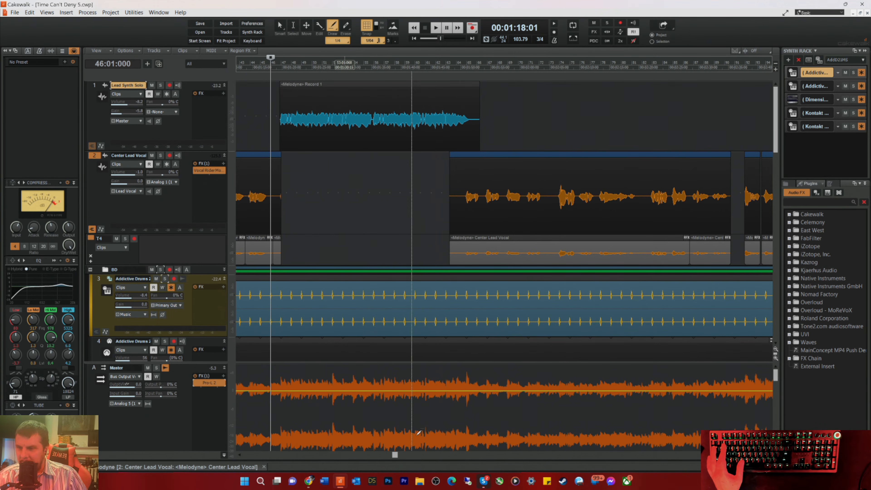
# Step: Play from measure 46, solo the Kontakt 2 audio track in the Brass folder, and lower its volume to about -21
pyautogui.moveTo(395, 457); pyautogui.dragTo(207, 471)
pyautogui.scroll(-7, 266, 250)
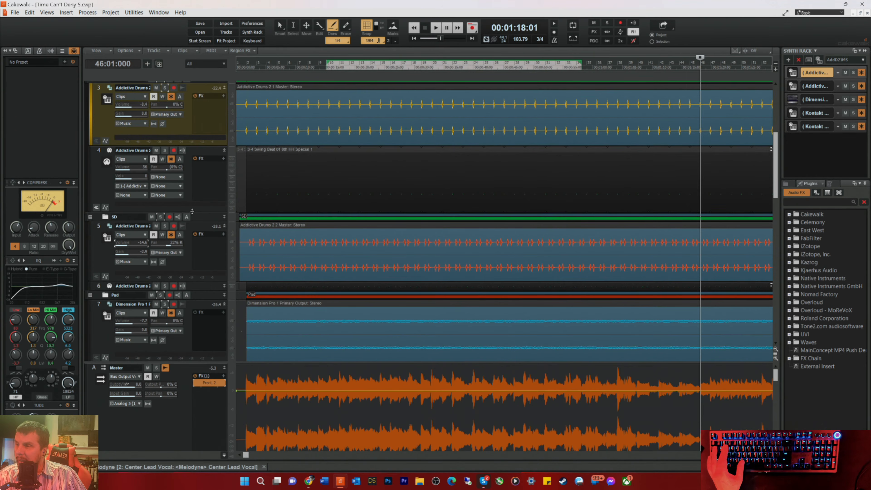
pyautogui.scroll(-10, 293, 268)
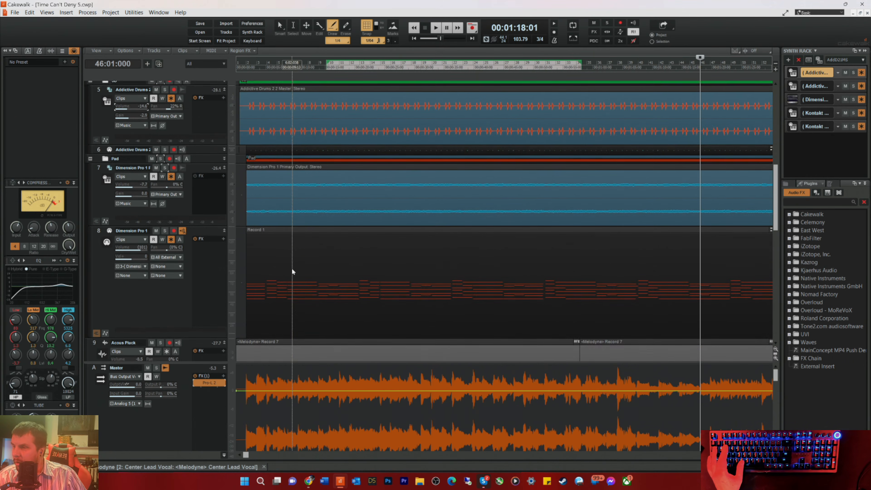
pyautogui.scroll(-8, 303, 269)
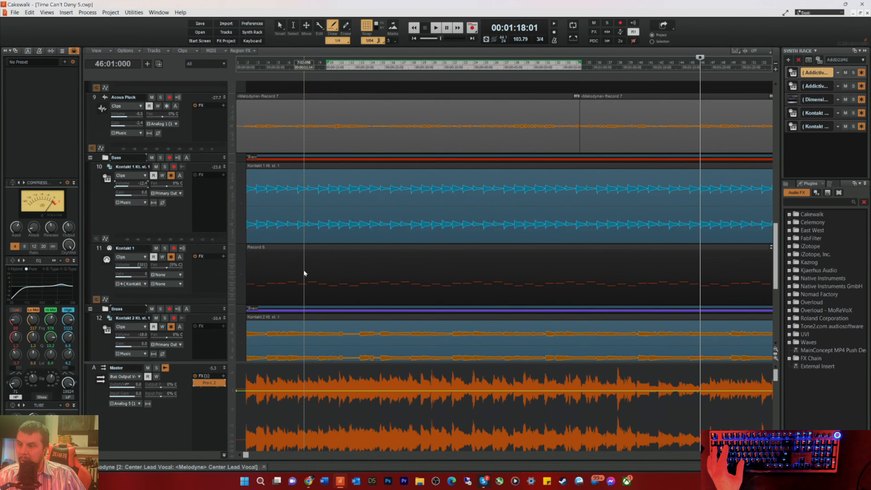
pyautogui.press('space')
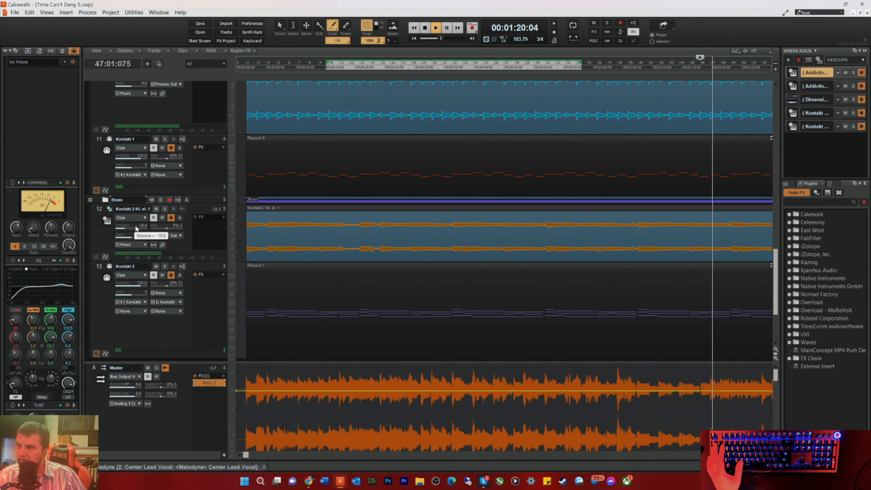
pyautogui.click(164, 209)
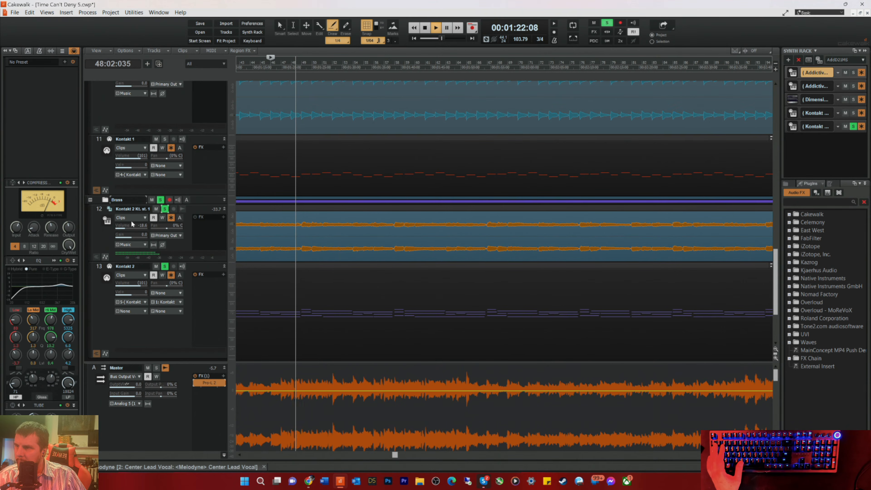
pyautogui.moveTo(129, 228); pyautogui.dragTo(127, 229)
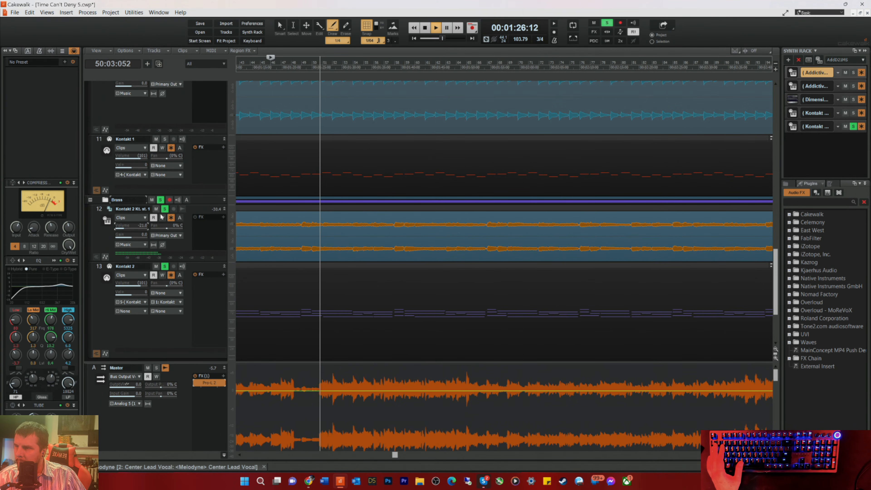
# Step: Take the Kontakt 2 audio track out of solo and select the Dimension Pro audio track in the Pad folder
pyautogui.click(166, 210)
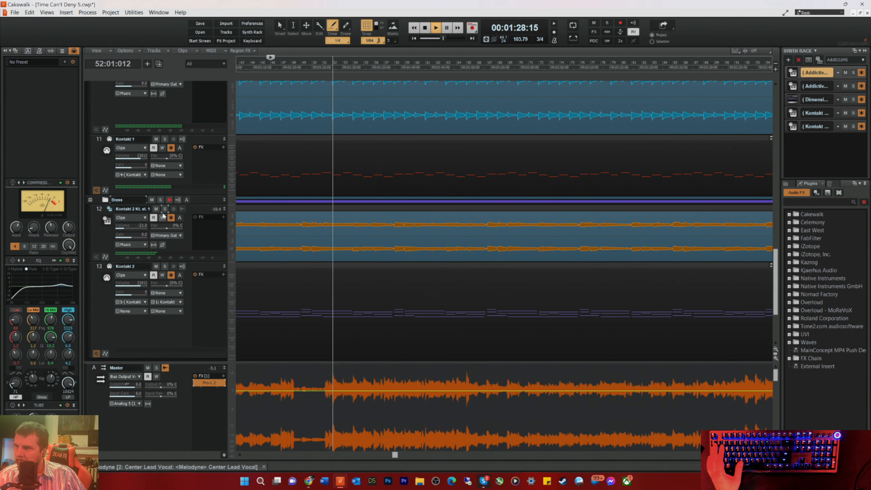
pyautogui.scroll(6, 260, 169)
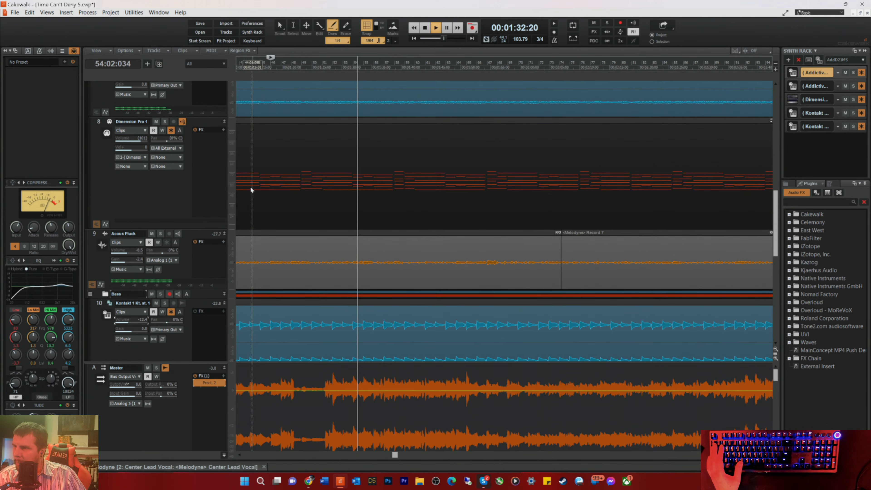
pyautogui.scroll(4, 287, 190)
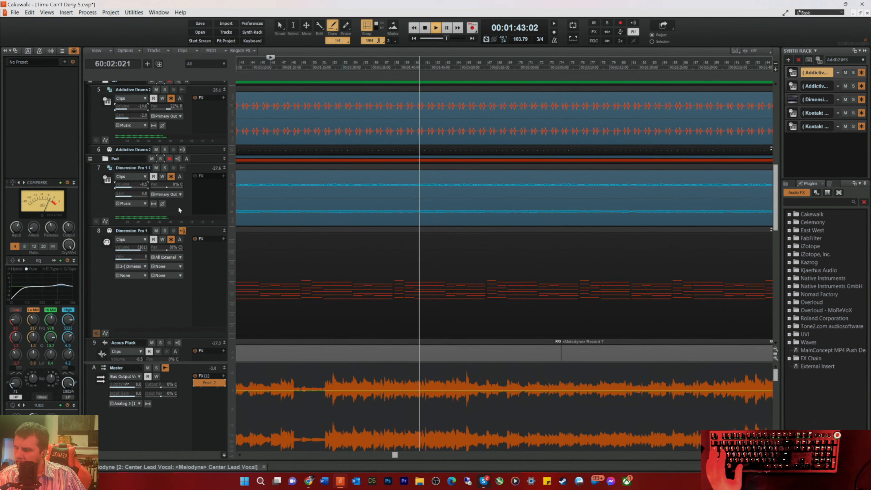
pyautogui.click(165, 168)
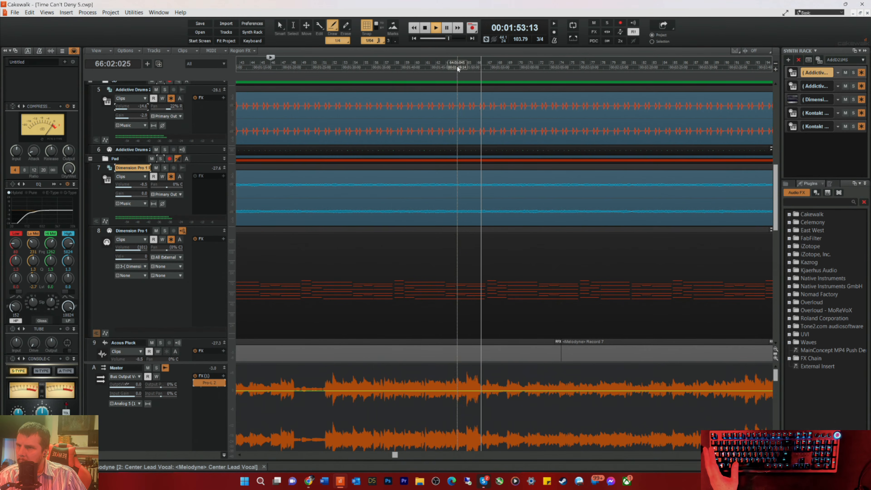
# Step: Play the song from measure 64, inspect the Center Lead Vocal clip in Melodyne, then close the editor and stop playback
pyautogui.click(456, 66)
pyautogui.scroll(8, 462, 223)
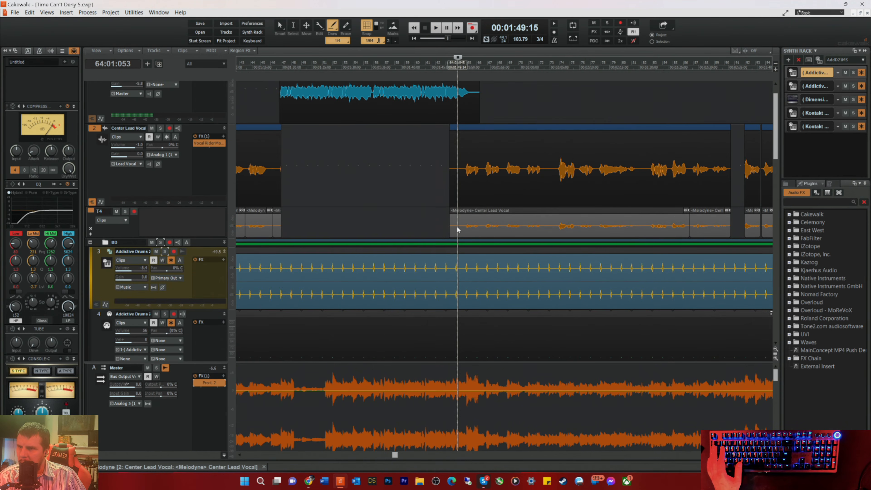
pyautogui.doubleClick(478, 233)
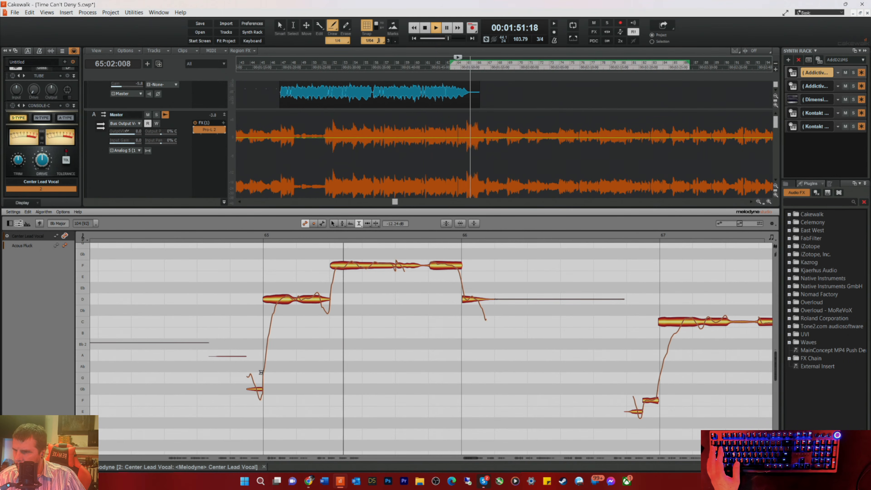
pyautogui.press('space')
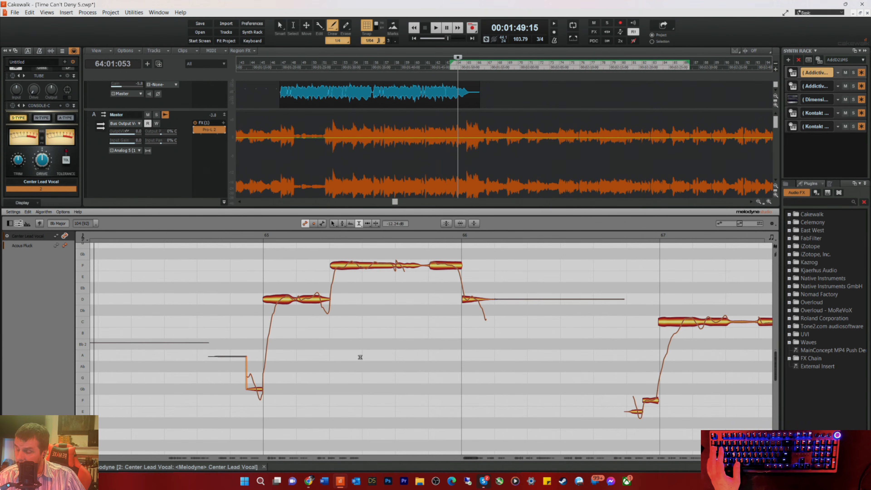
pyautogui.press('space')
pyautogui.press('d')
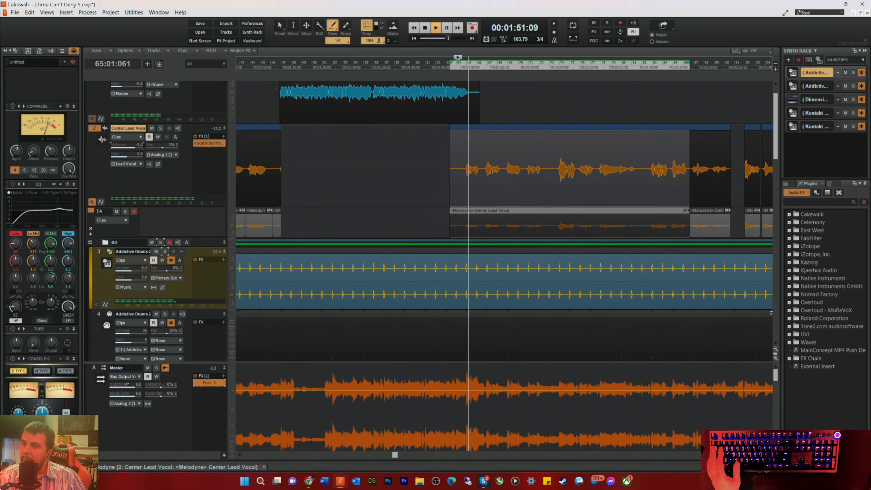
pyautogui.press('space')
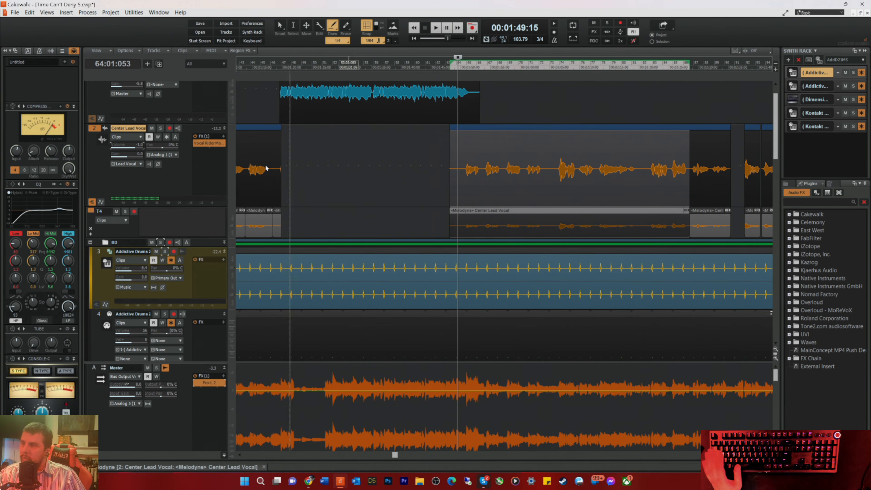
# Step: Insert a new audio track directly above the Center Lead Vocal and select it
pyautogui.rightClick(193, 131)
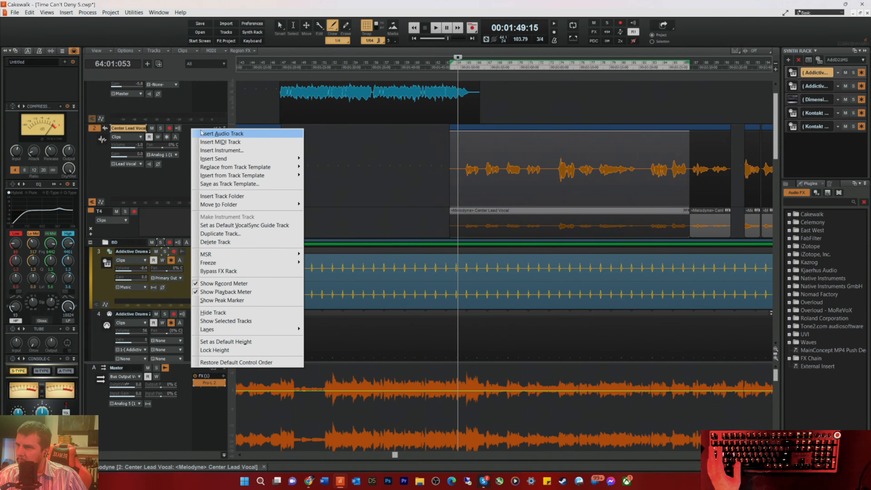
pyautogui.click(208, 133)
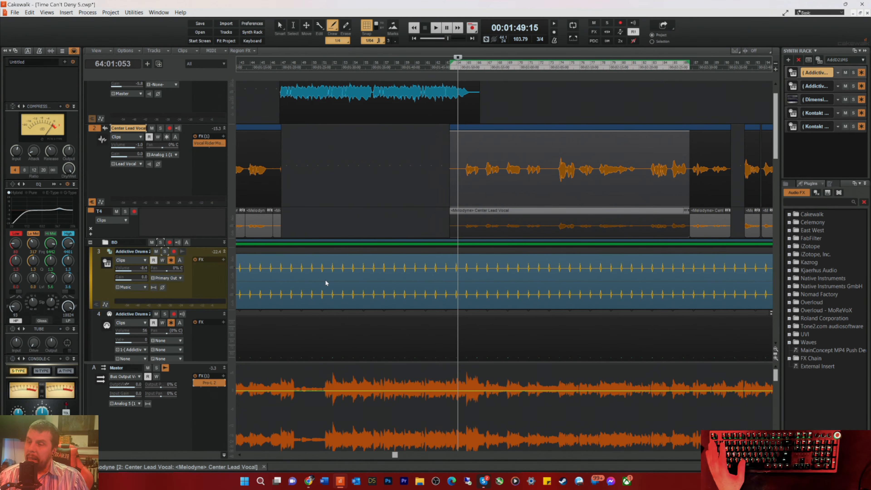
pyautogui.hotkey('ctrl', 't')
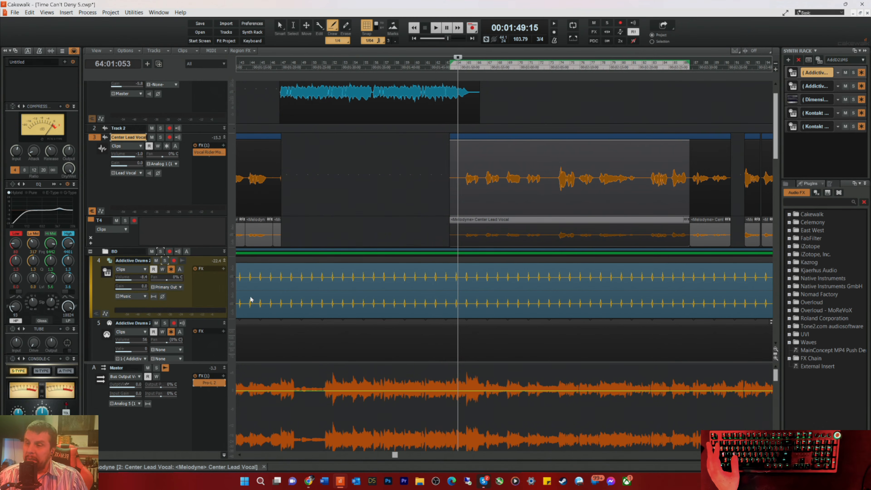
pyautogui.press('Up')
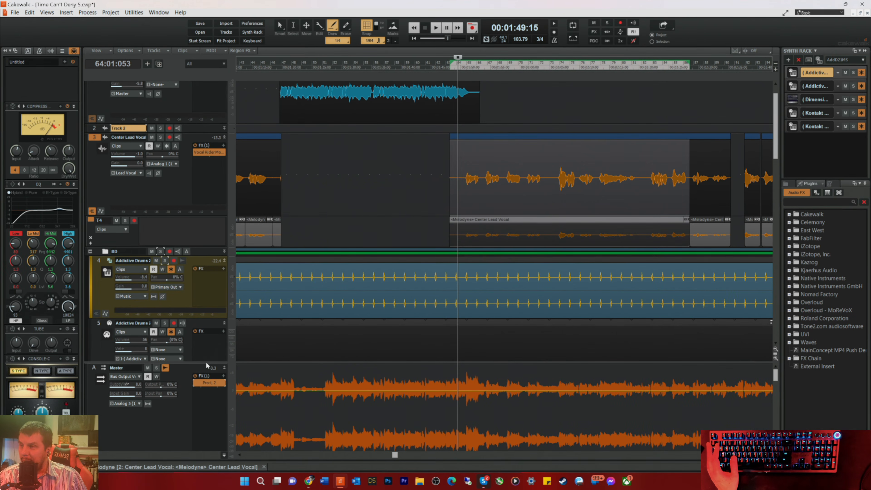
# Step: Shrink the Master bus pane to give the tracks more room and expand the height of Track 2
pyautogui.click(206, 362)
pyautogui.moveTo(205, 362); pyautogui.dragTo(207, 423)
pyautogui.scroll(-3, 187, 190)
pyautogui.scroll(3, 189, 182)
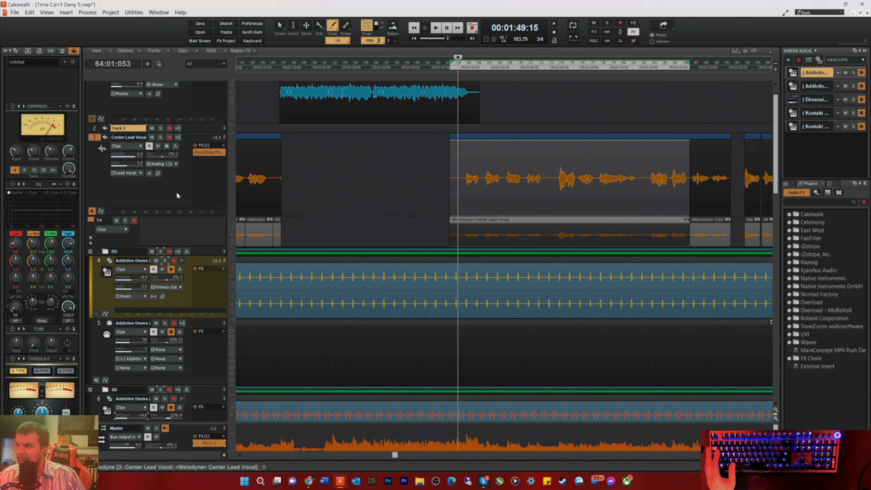
pyautogui.moveTo(194, 132); pyautogui.dragTo(172, 187)
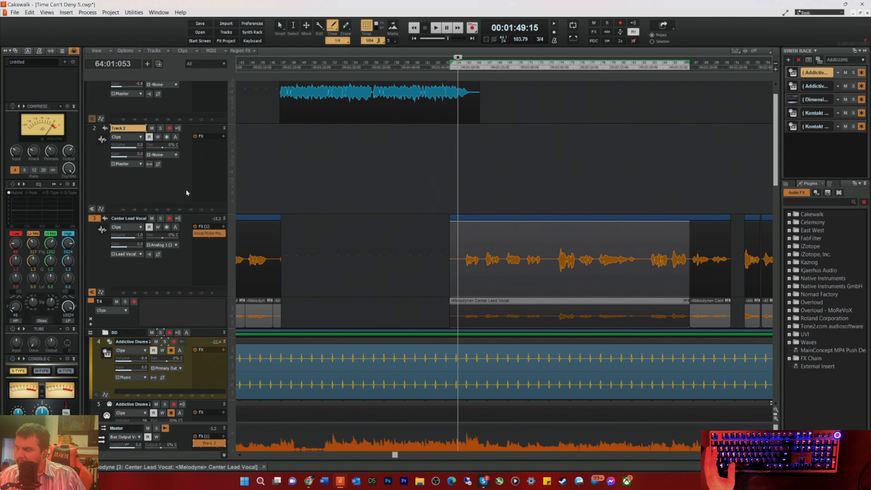
# Step: Go to the start of the song and insert a second empty audio track above the Center Lead Vocal
pyautogui.moveTo(395, 455); pyautogui.dragTo(245, 454)
pyautogui.click(304, 64)
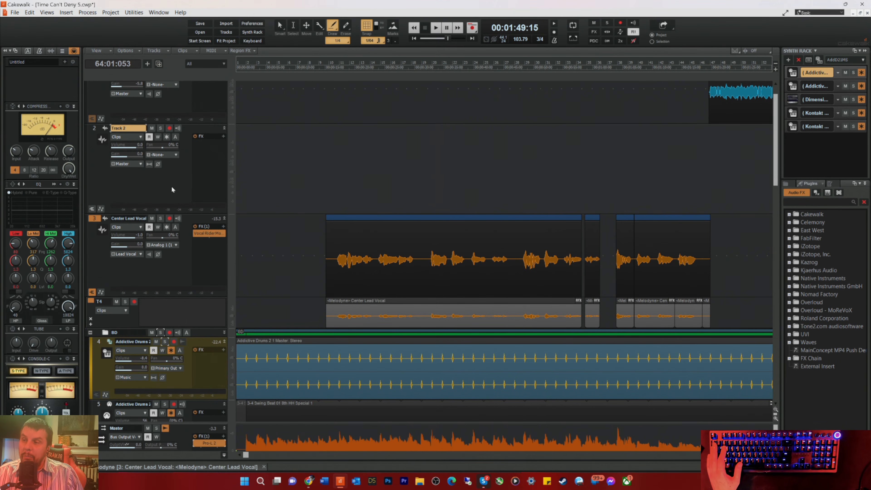
pyautogui.rightClick(150, 191)
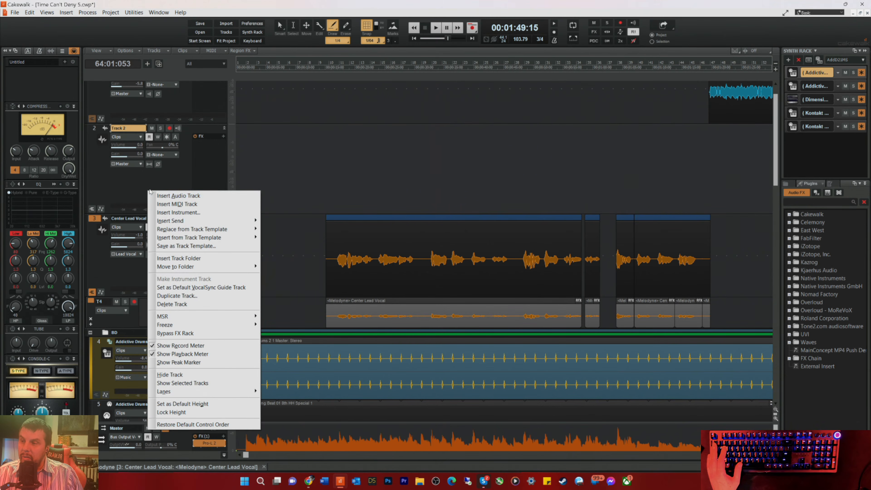
pyautogui.click(166, 196)
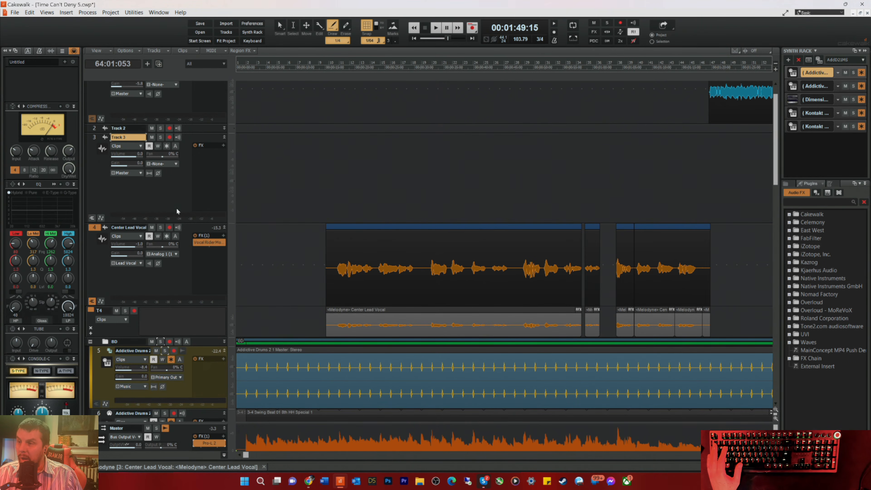
pyautogui.press('Up')
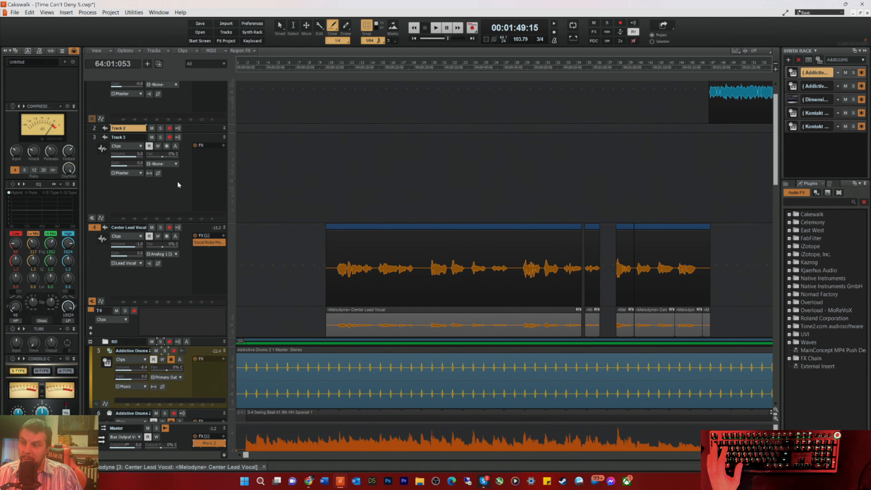
# Step: Insert a third empty audio track above the Center Lead Vocal and expand the heights of Tracks 3 and 2
pyautogui.rightClick(177, 182)
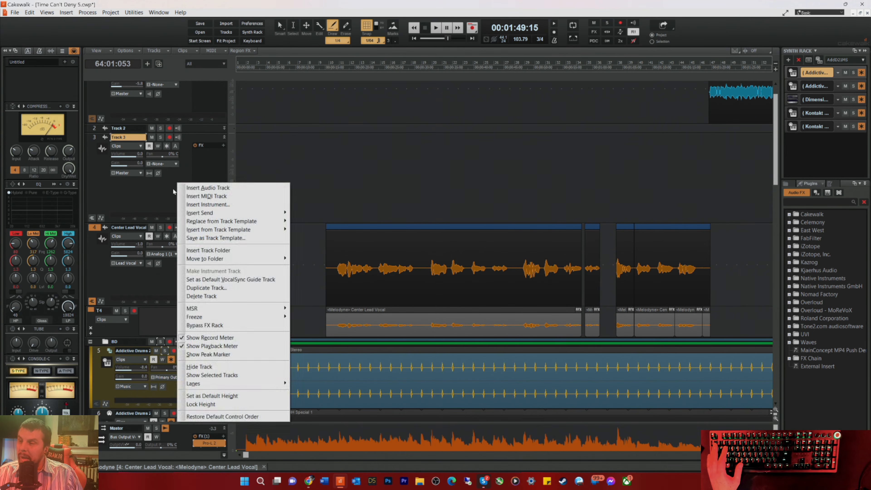
pyautogui.click(196, 188)
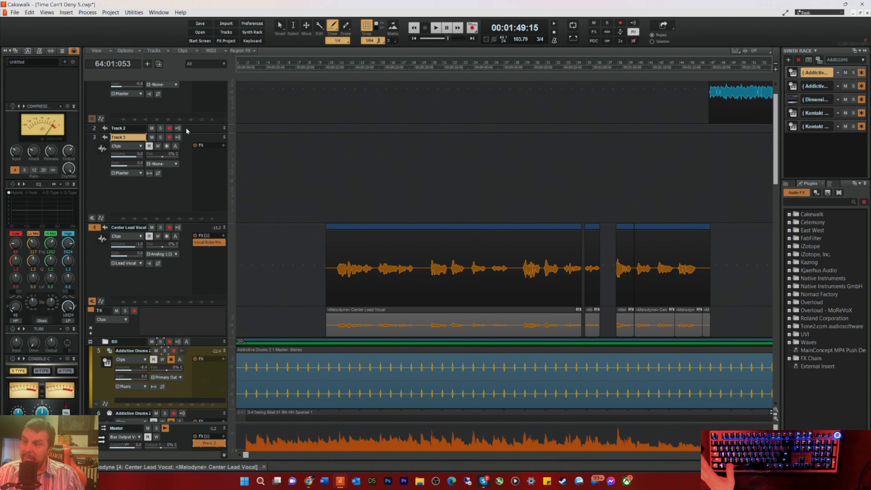
pyautogui.hotkey('ctrl', 't')
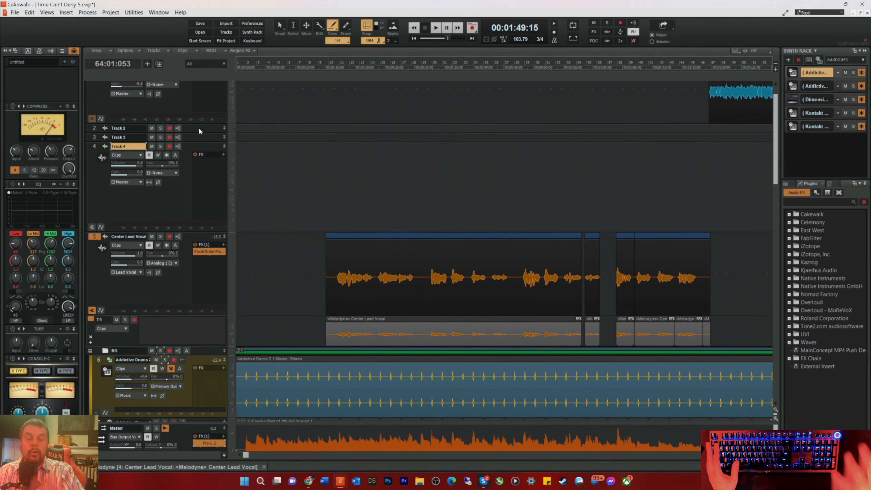
pyautogui.press('Up')
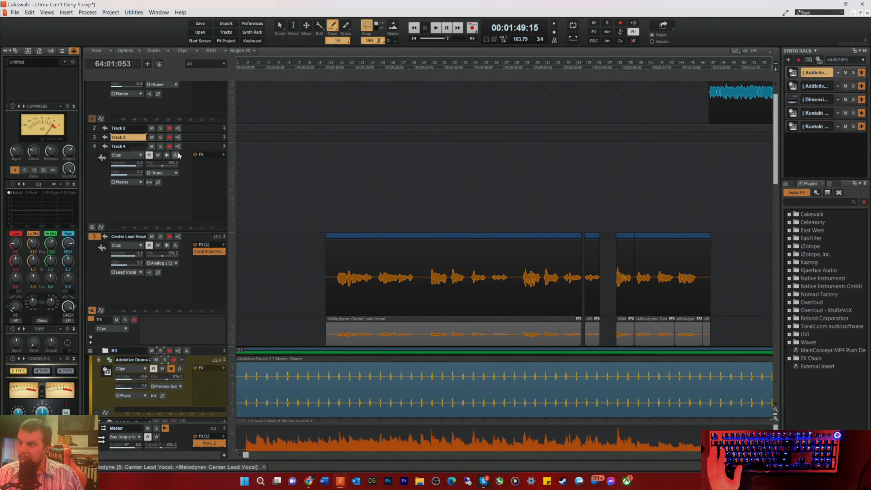
pyautogui.moveTo(198, 143); pyautogui.dragTo(196, 199)
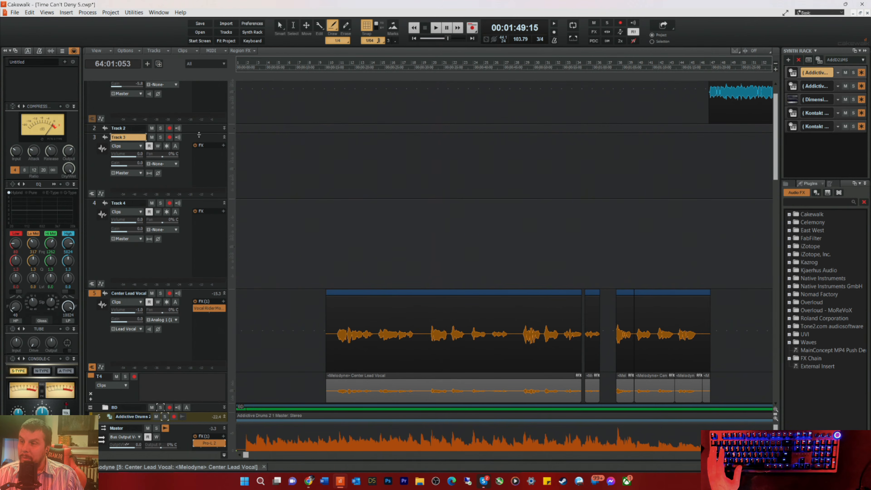
pyautogui.moveTo(200, 133); pyautogui.dragTo(178, 188)
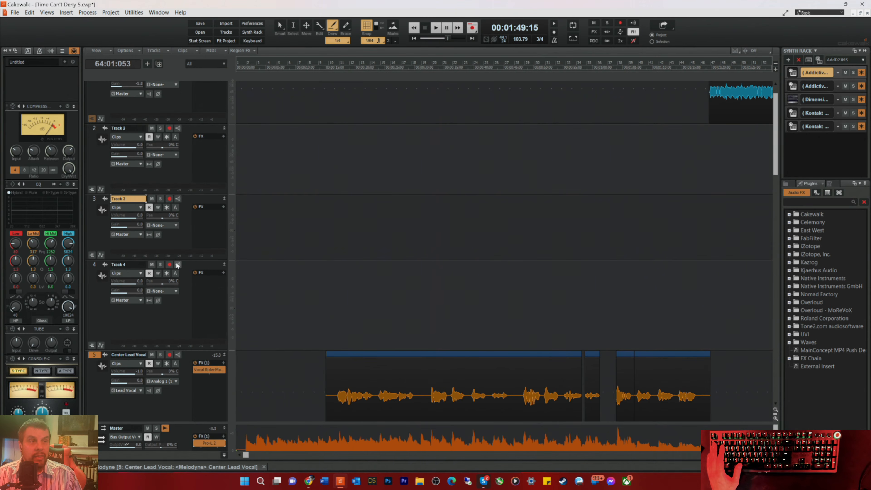
# Step: Set Track 4's input to Analog 1 (1) of the ASIO Fireface USB and arm the track for recording
pyautogui.doubleClick(134, 265)
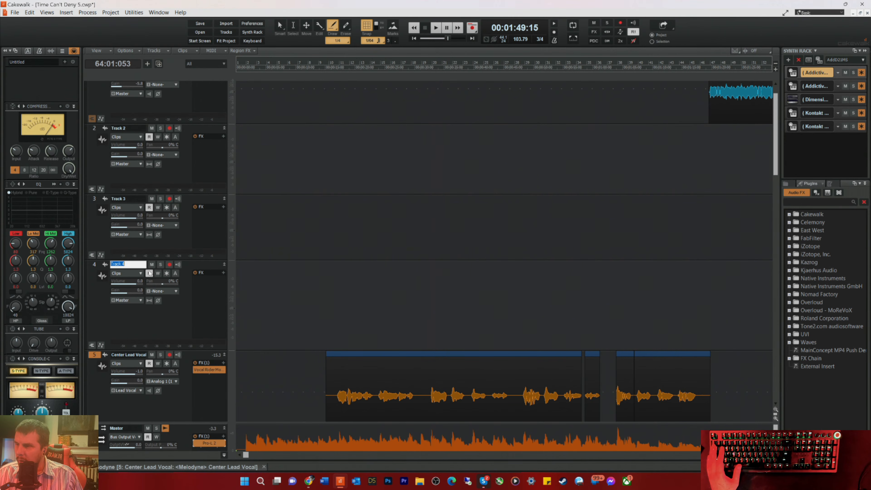
pyautogui.click(171, 295)
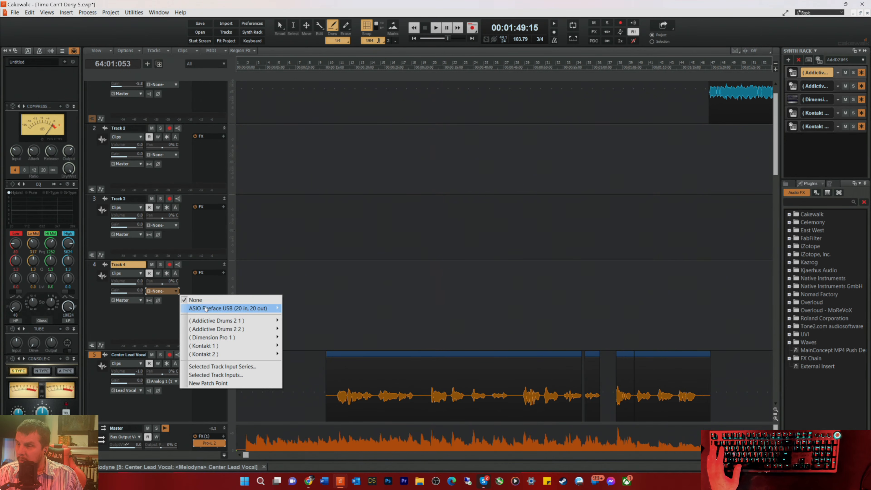
pyautogui.moveTo(225, 310)
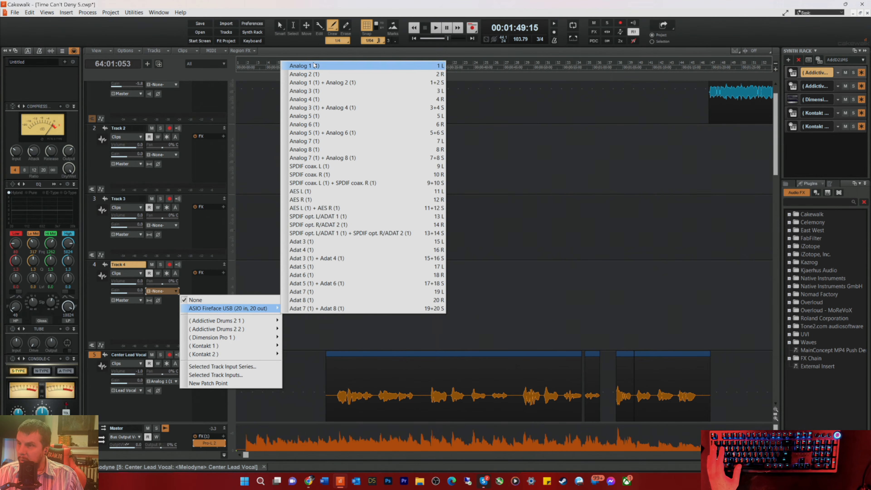
pyautogui.click(309, 66)
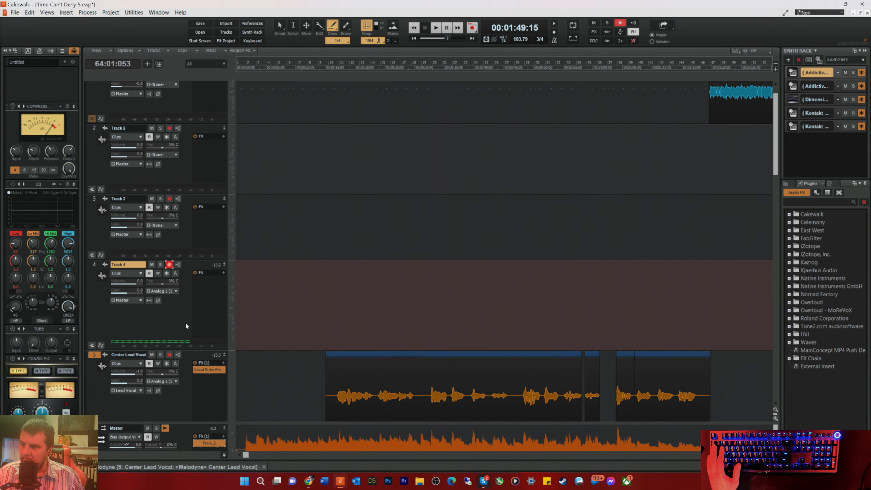
# Step: Play the song from measure 3 into the start of the lead vocal with Track 4 armed, then stop playback
pyautogui.moveTo(280, 67); pyautogui.dragTo(264, 66)
pyautogui.press('space')
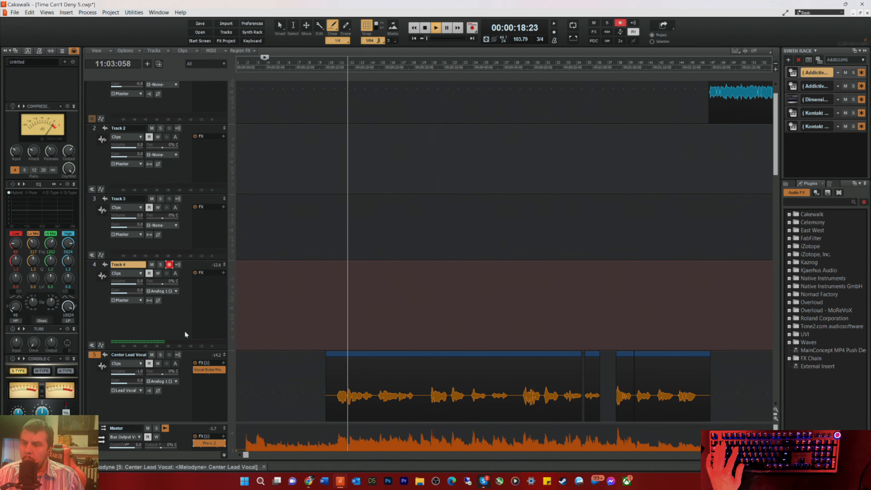
pyautogui.press('space')
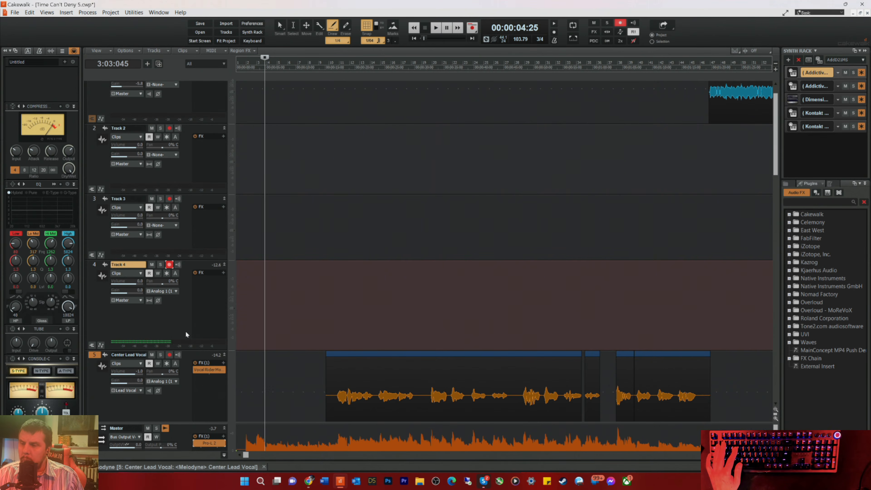
# Step: Play the first lead vocal phrases from measure 8 with Track 4 armed, then stop playback
pyautogui.click(315, 64)
pyautogui.press('space')
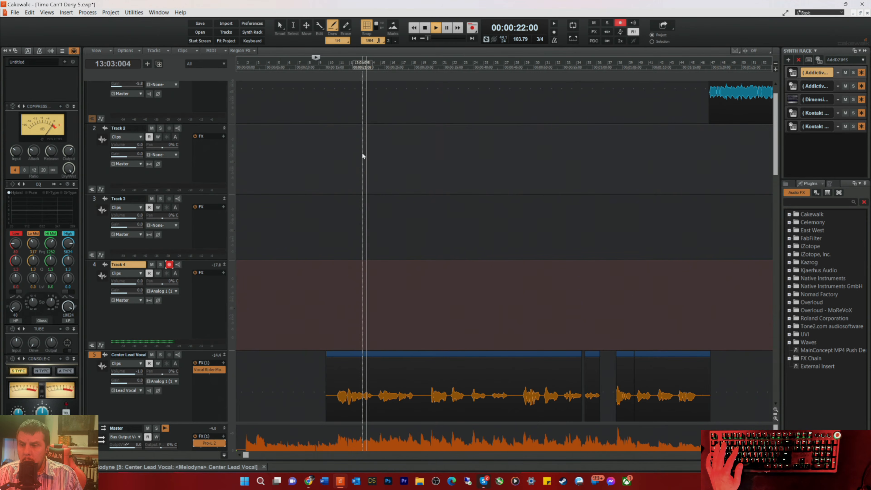
pyautogui.press('space')
pyautogui.press('space')
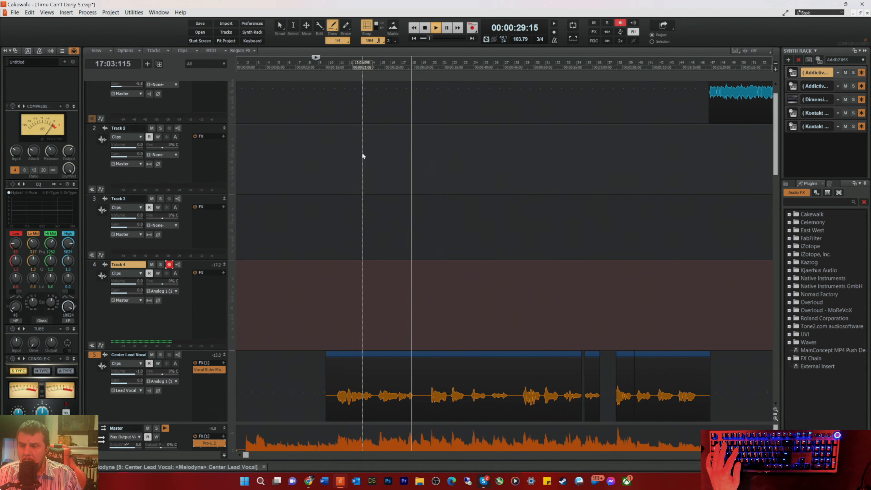
pyautogui.press('space')
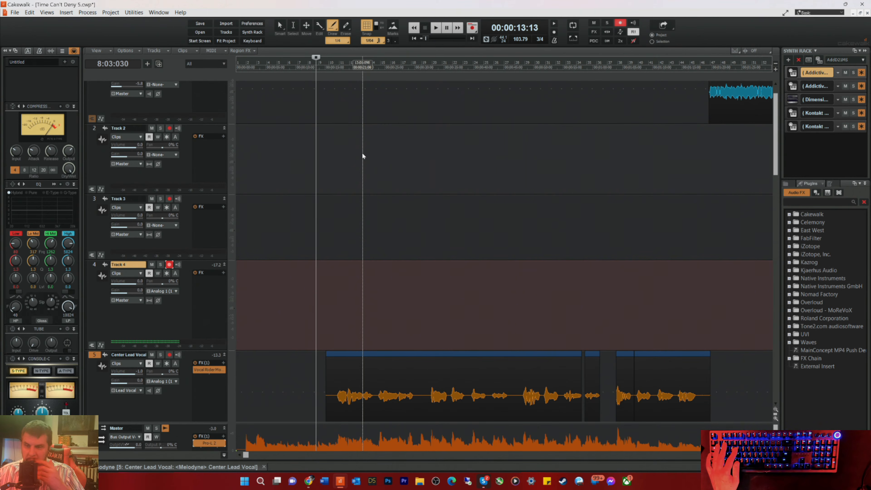
# Step: Record a take on Track 4 over the first lead vocal phrases from measure 8, and pan the track 100% left
pyautogui.press('space')
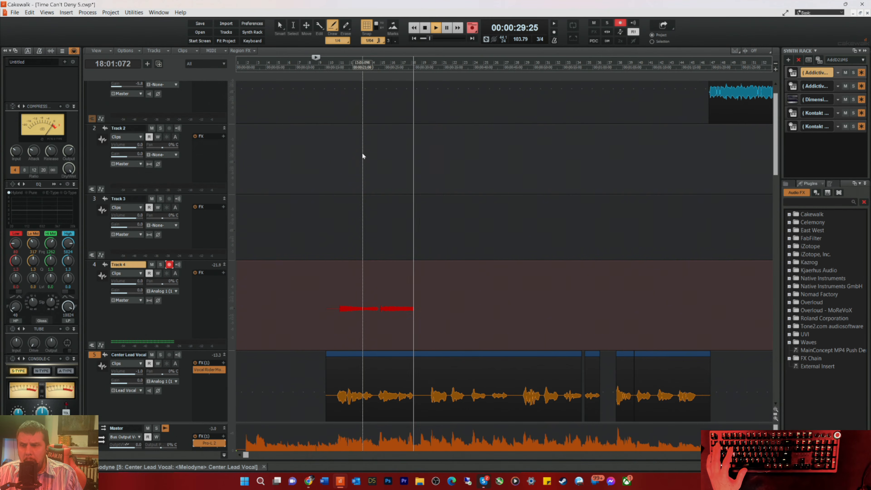
pyautogui.press('space')
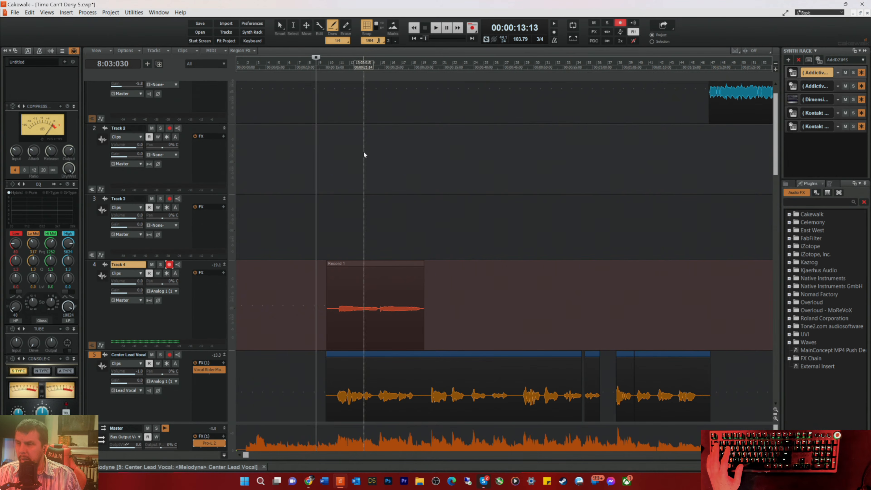
pyautogui.moveTo(162, 283); pyautogui.dragTo(159, 267)
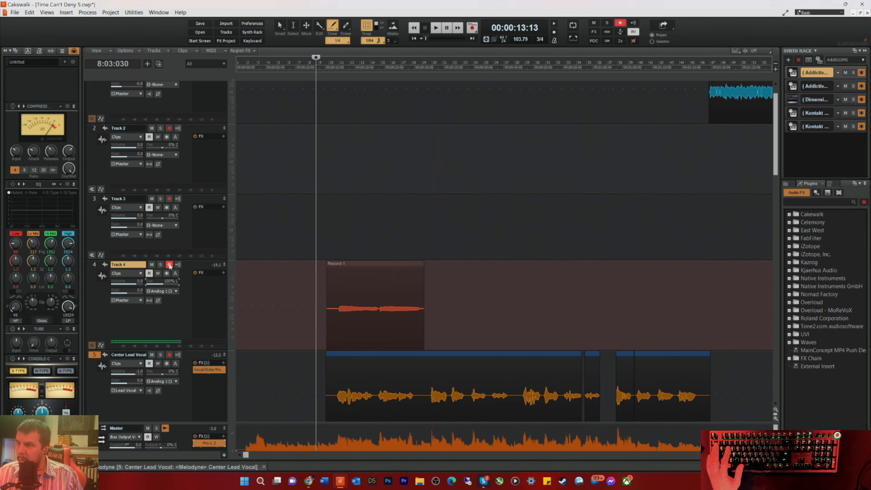
# Step: Arm Track 3 with input Analog 1 (1) and pan 100% right, and record a take over the same vocal phrases
pyautogui.click(169, 198)
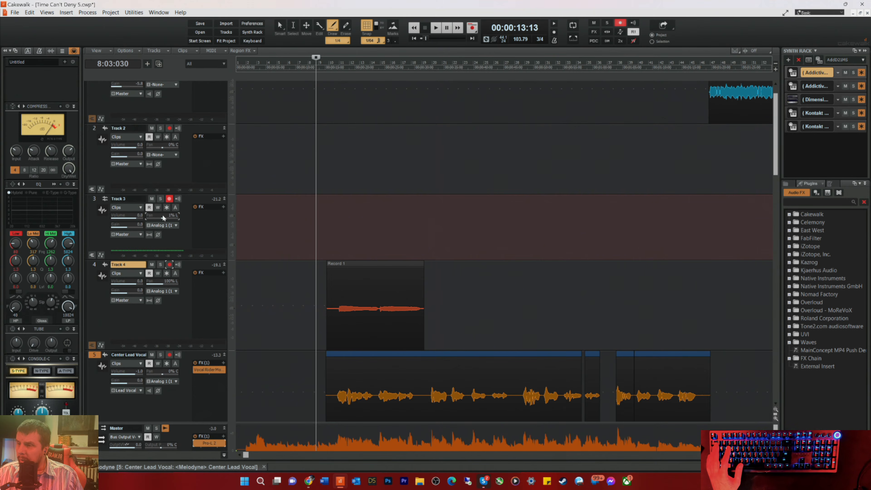
pyautogui.moveTo(161, 216); pyautogui.dragTo(165, 233)
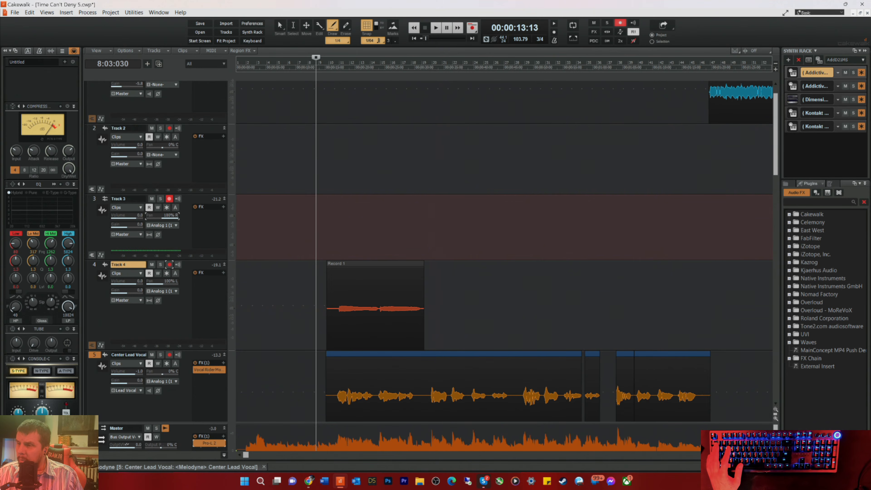
pyautogui.click(176, 225)
pyautogui.moveTo(209, 246)
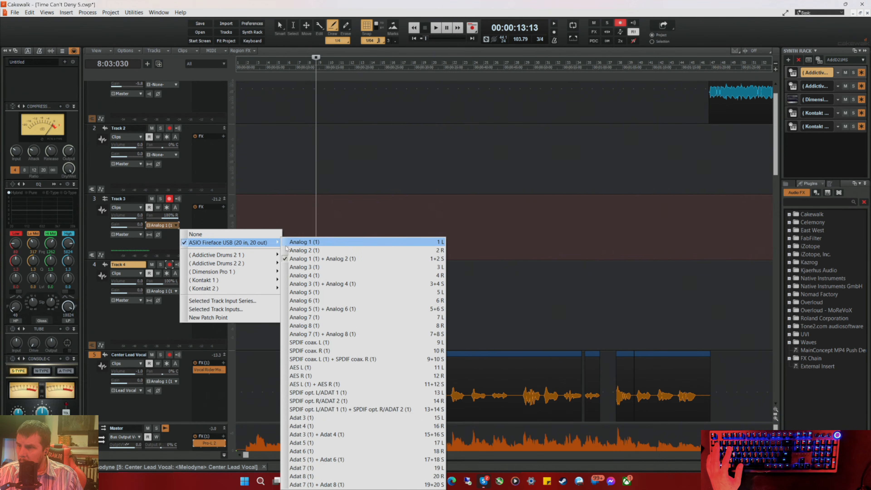
pyautogui.click(306, 243)
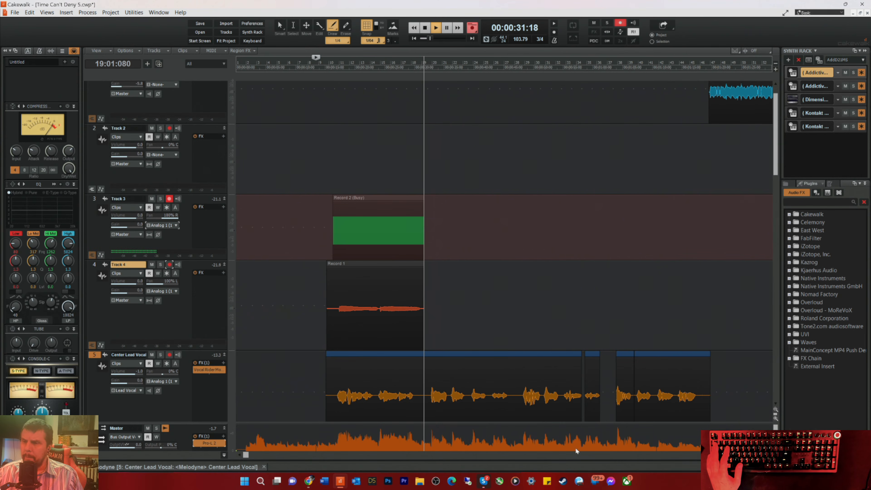
pyautogui.press('space')
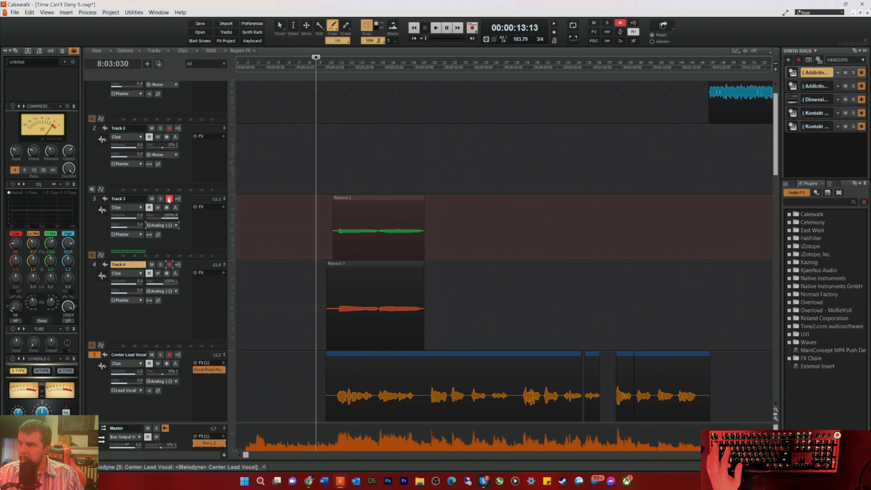
# Step: Set Track 2's input to Analog 1, pan it 100% left and record a third take over the same phrases
pyautogui.click(175, 156)
pyautogui.moveTo(266, 175)
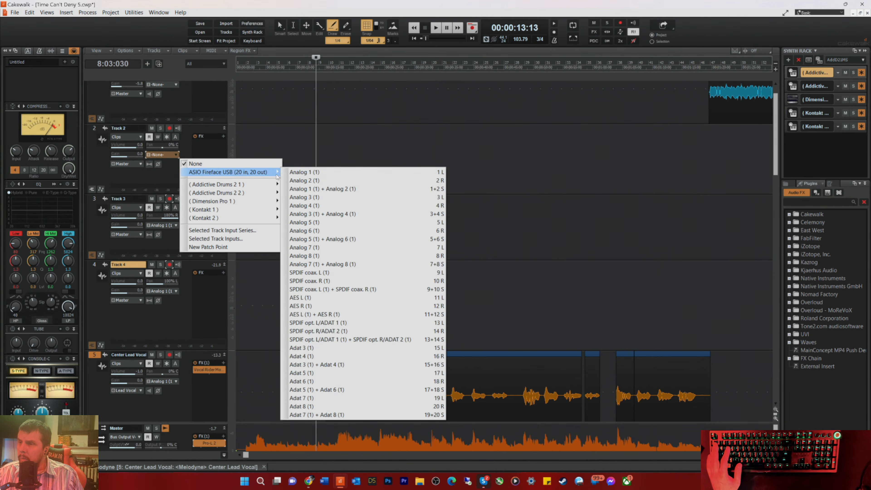
pyautogui.click(326, 189)
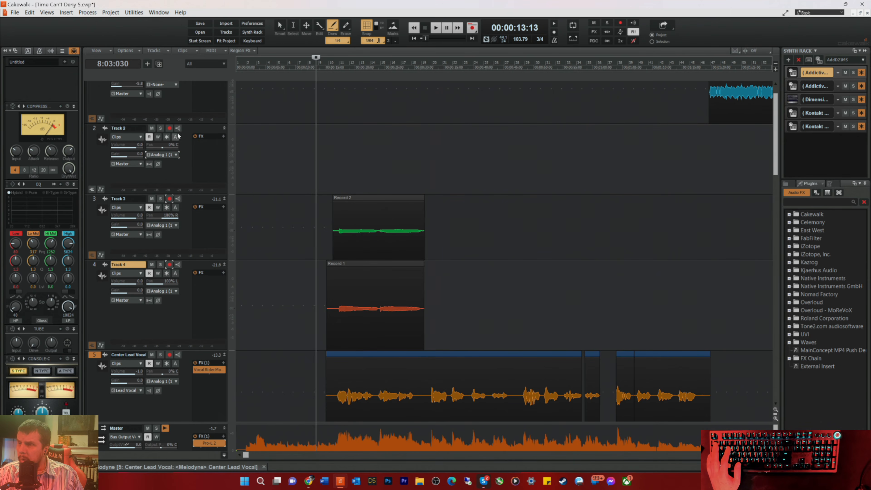
pyautogui.click(173, 172)
pyautogui.press('space')
pyautogui.moveTo(164, 147); pyautogui.dragTo(147, 149)
pyautogui.press('r')
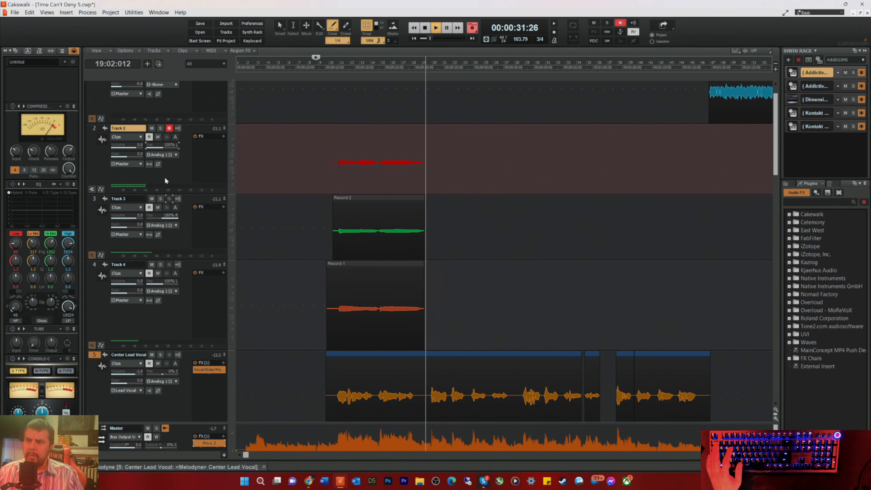
pyautogui.press('space')
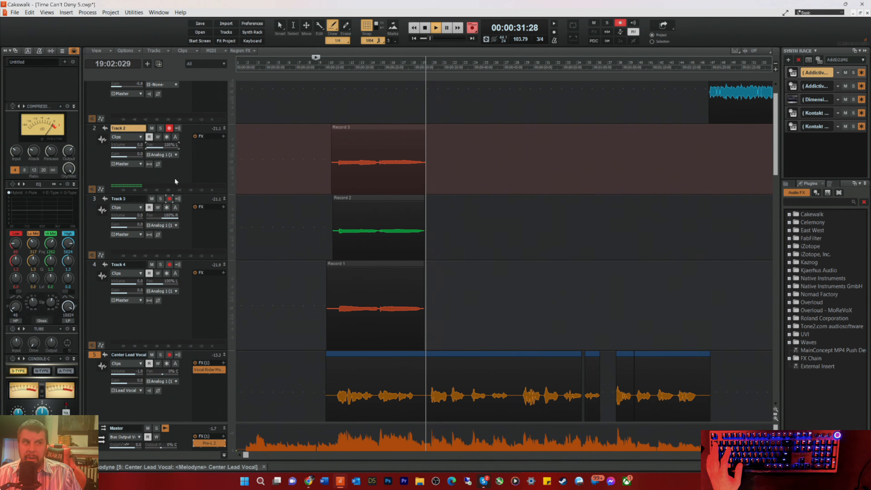
# Step: Play back the three recorded takes with the song from measure 8, then stop playback
pyautogui.press('space')
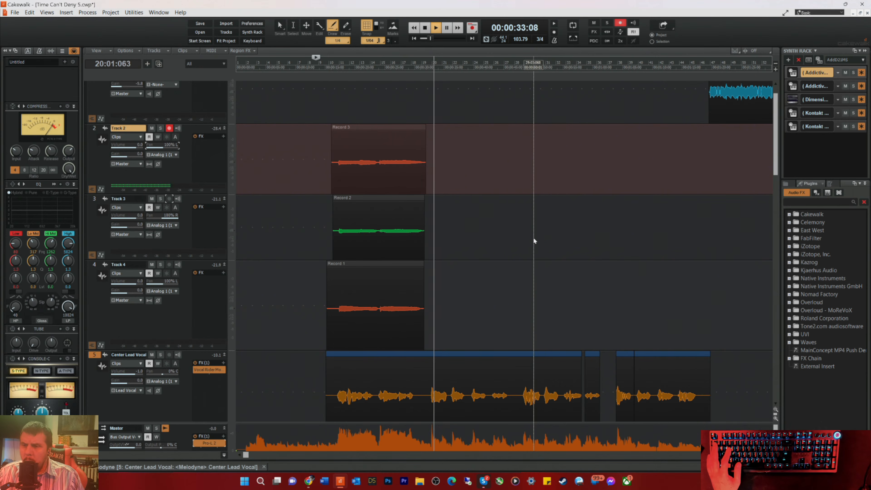
pyautogui.press('space')
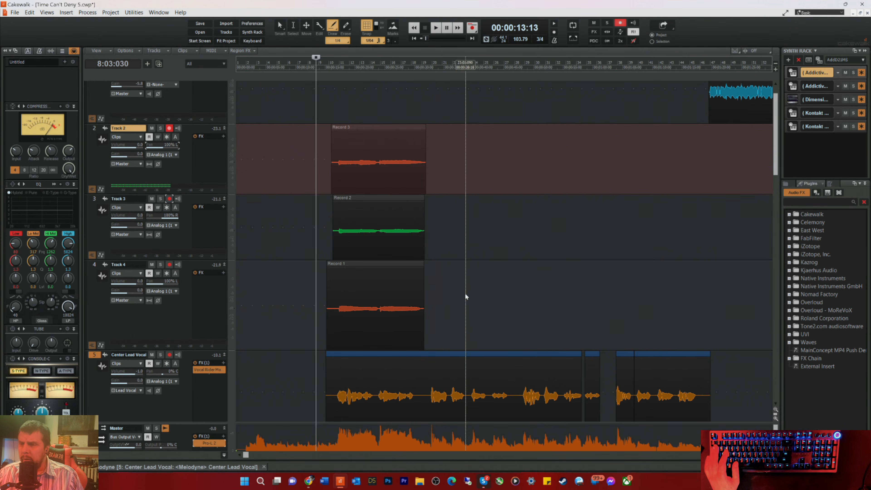
pyautogui.rightClick(259, 262)
pyautogui.click(440, 237)
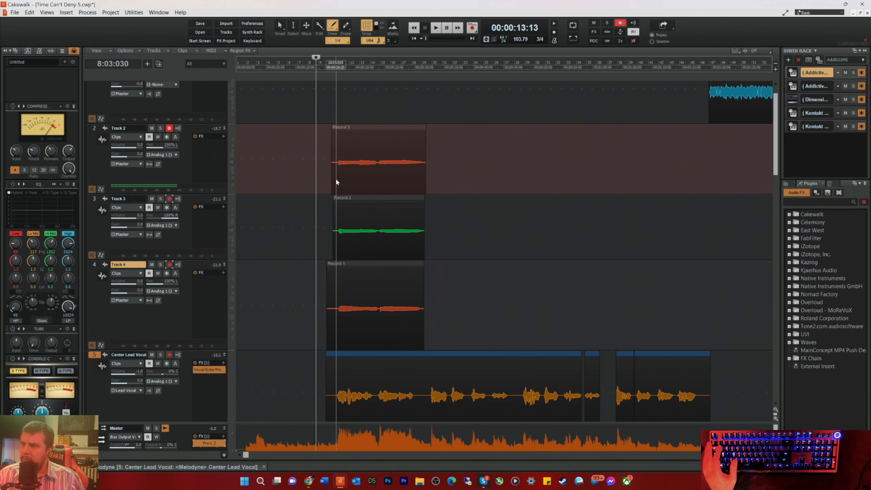
# Step: Switch to the Smart tool and set the snap resolution to 1/4
pyautogui.press('t')
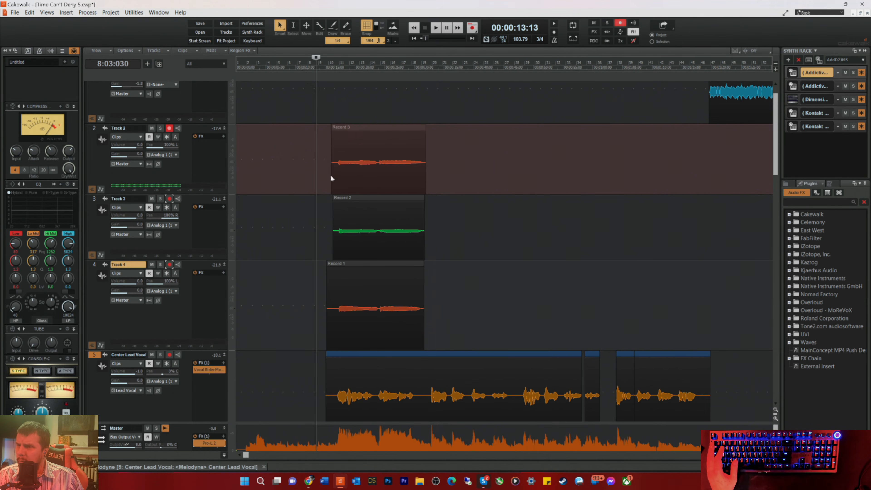
pyautogui.click(371, 41)
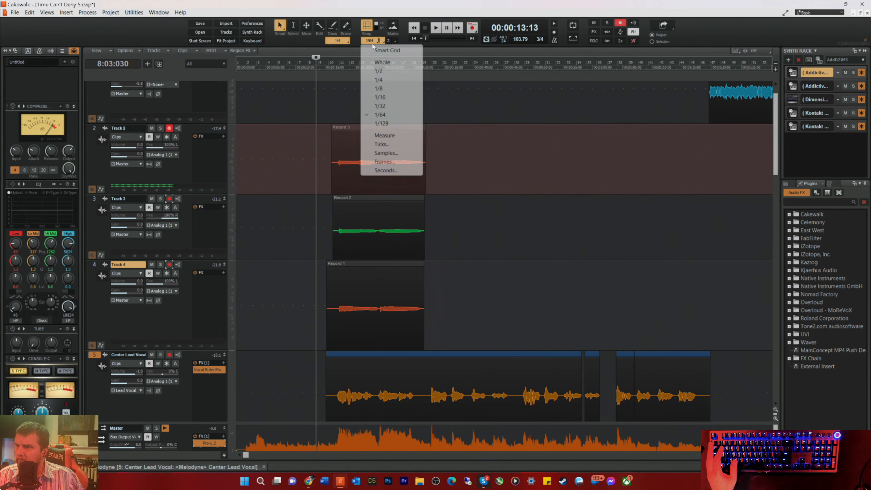
pyautogui.click(379, 79)
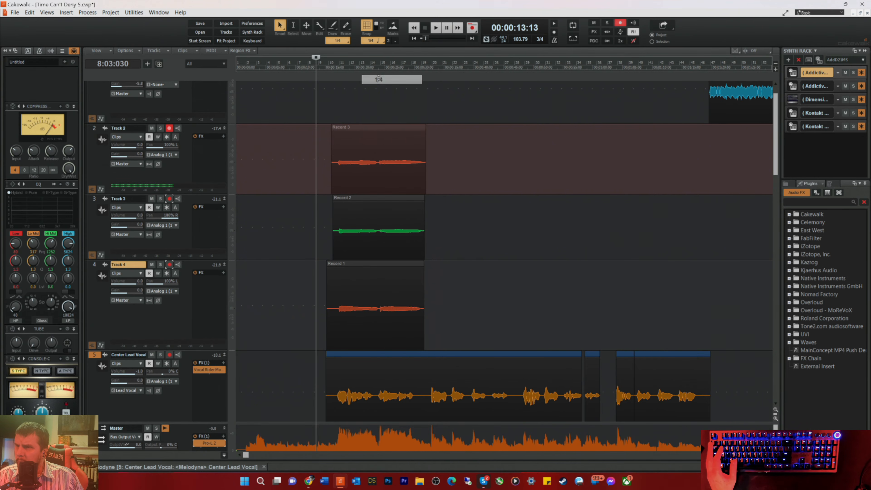
pyautogui.click(371, 41)
pyautogui.click(380, 80)
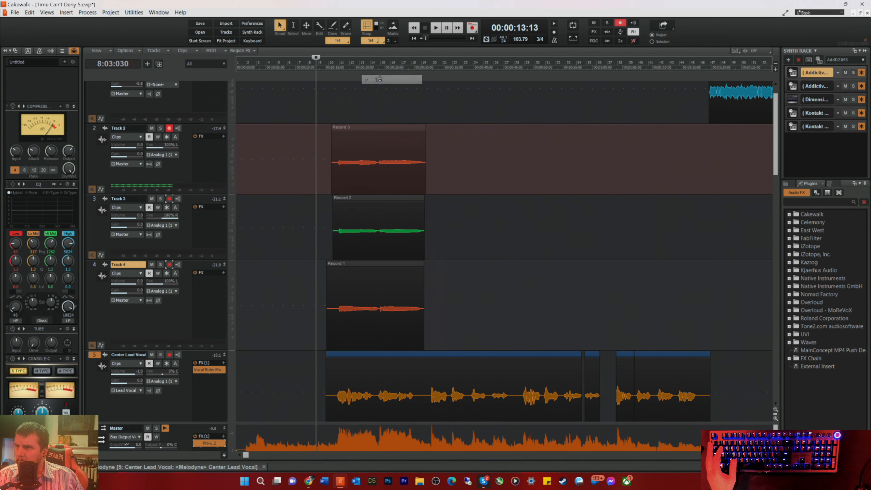
# Step: Crop the starts of the Track 2 and Track 4 clips and extend the ends so all three recorded clips line up
pyautogui.moveTo(332, 174); pyautogui.dragTo(334, 180)
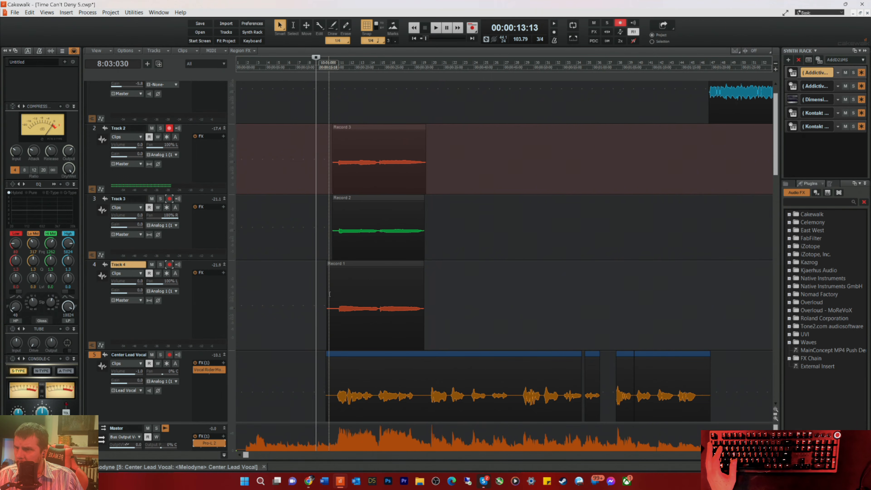
pyautogui.moveTo(329, 295); pyautogui.dragTo(331, 297)
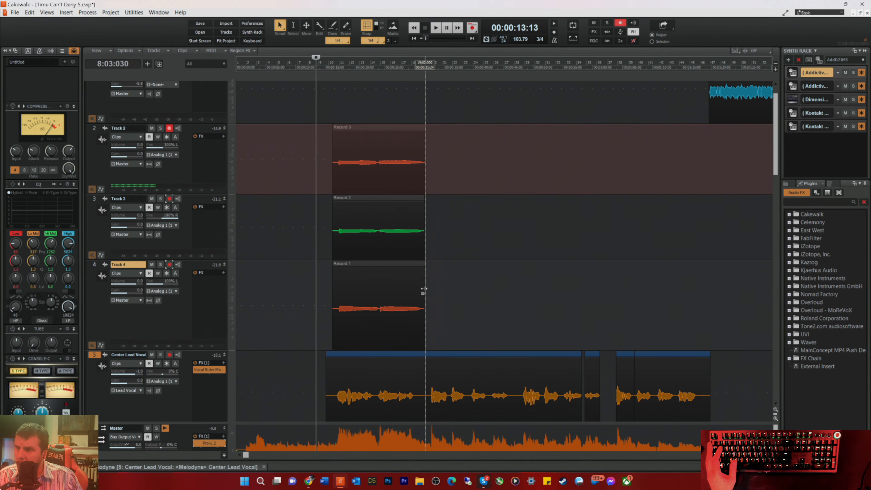
pyautogui.moveTo(425, 292); pyautogui.dragTo(428, 293)
pyautogui.moveTo(423, 246); pyautogui.dragTo(428, 185)
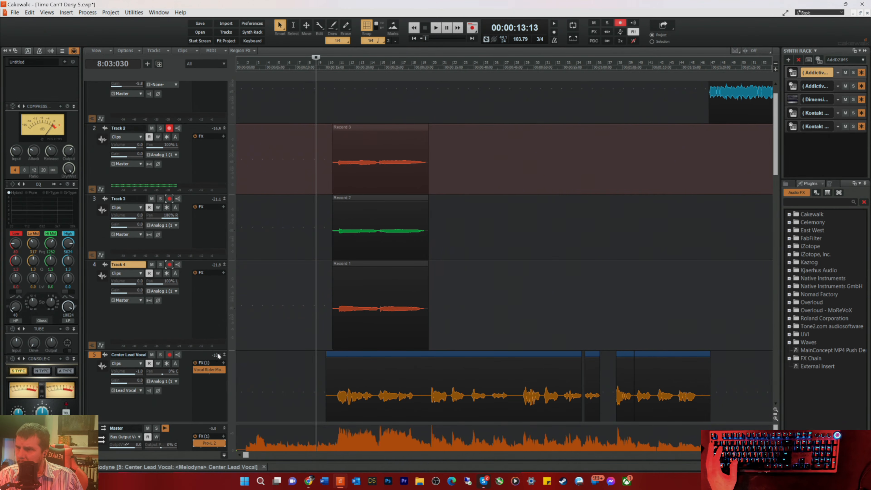
# Step: Reduce Track 4's height and rename Tracks 4, 3 and 2 as Harm Low, Harm Med and Harm Hi
pyautogui.moveTo(207, 350); pyautogui.dragTo(212, 323)
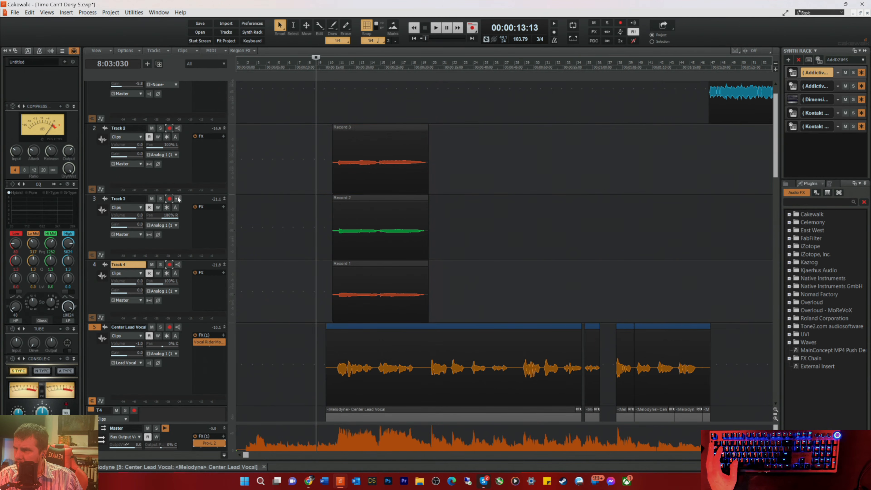
pyautogui.write('Harm')
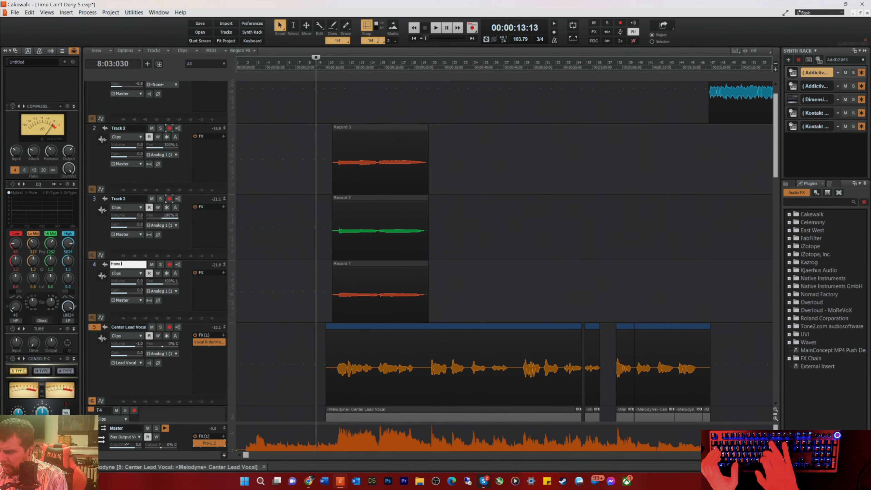
pyautogui.write(' low')
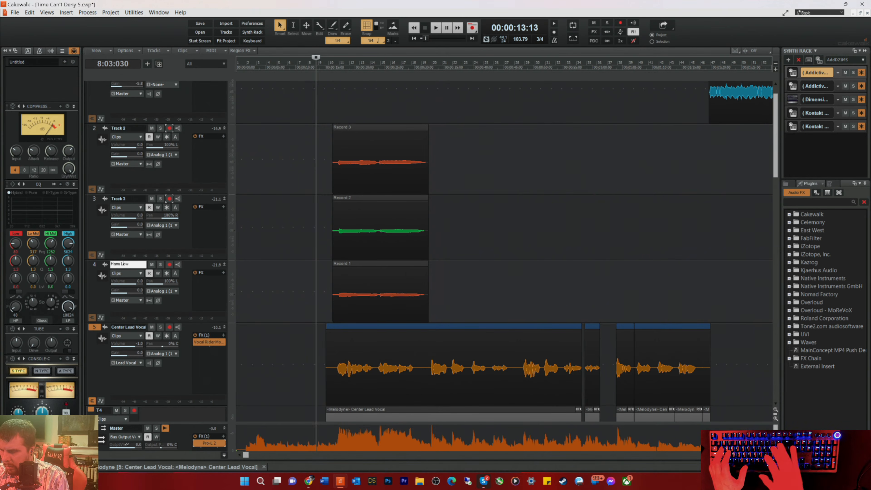
pyautogui.press('Return')
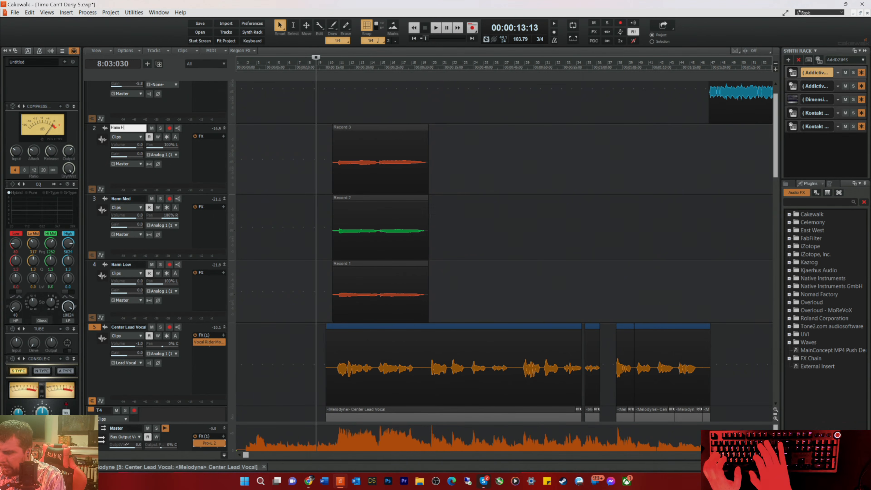
pyautogui.write('i')
pyautogui.press('Return')
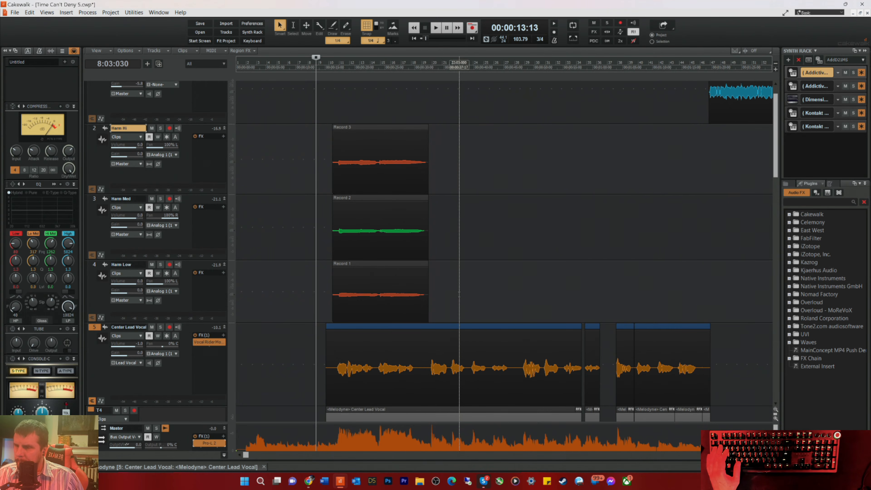
# Step: Enlarge the bus area, insert a new bus below the Music bus and expand its height
pyautogui.scroll(-3, 298, 206)
pyautogui.scroll(4, 298, 206)
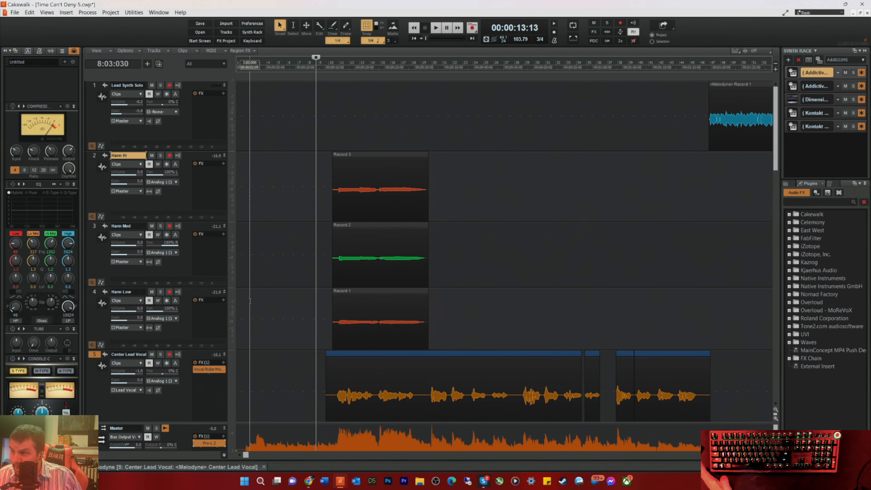
pyautogui.scroll(-3, 311, 347)
pyautogui.scroll(-3, 311, 347)
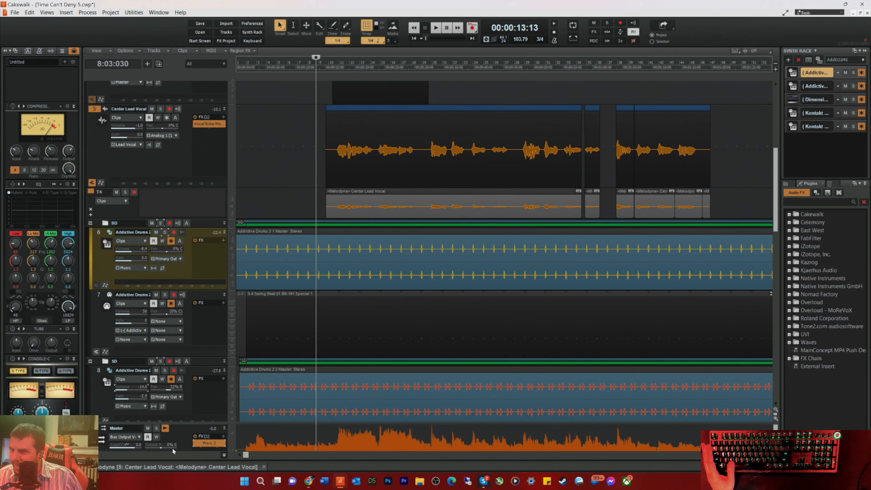
pyautogui.moveTo(193, 423); pyautogui.dragTo(193, 115)
pyautogui.scroll(-5, 147, 398)
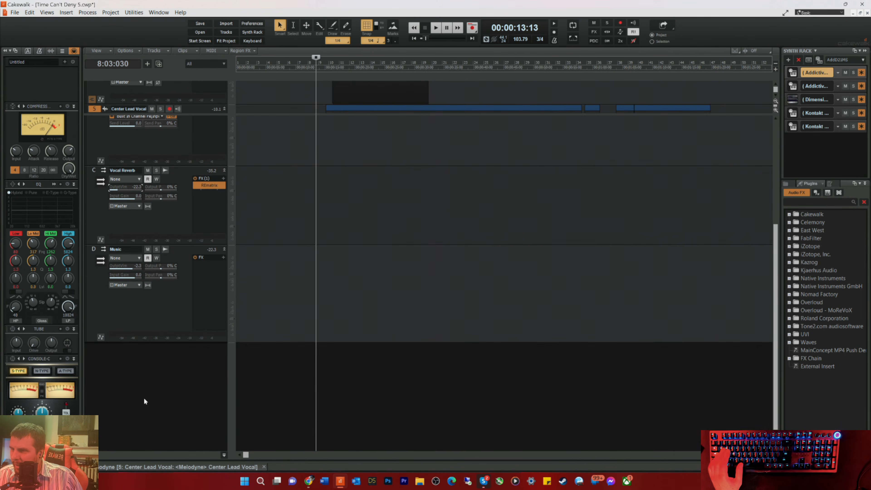
pyautogui.rightClick(110, 370)
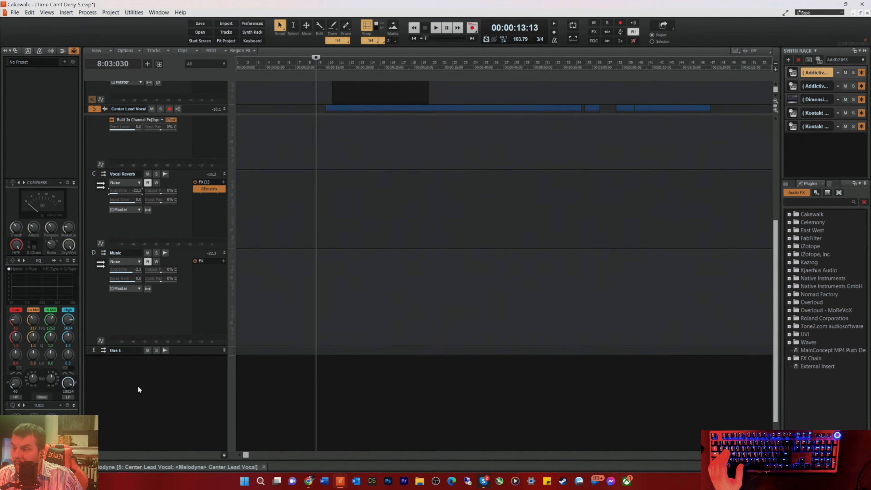
pyautogui.moveTo(186, 355); pyautogui.dragTo(184, 437)
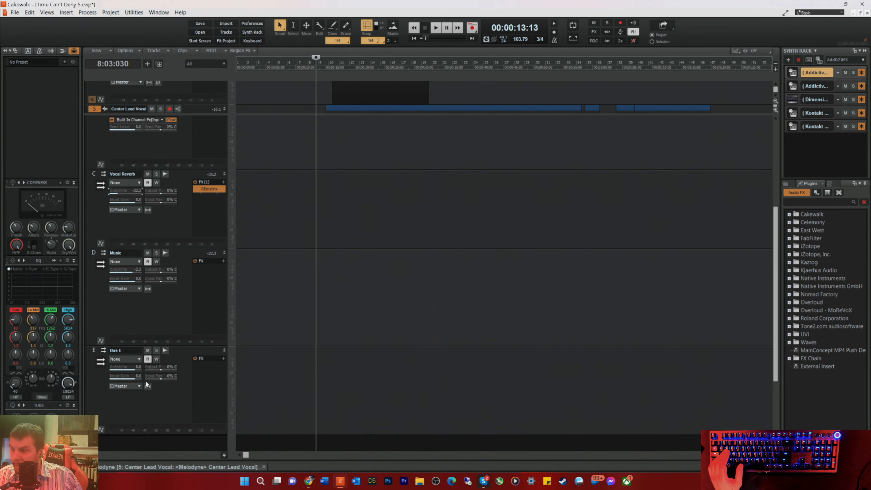
# Step: Rename the newly added bus E below the Music bus as Harmony
pyautogui.doubleClick(130, 350)
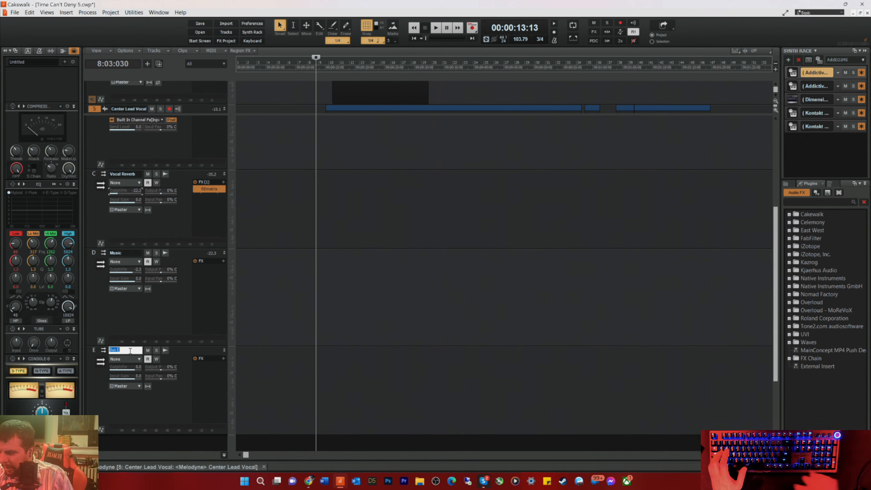
pyautogui.write('Harm')
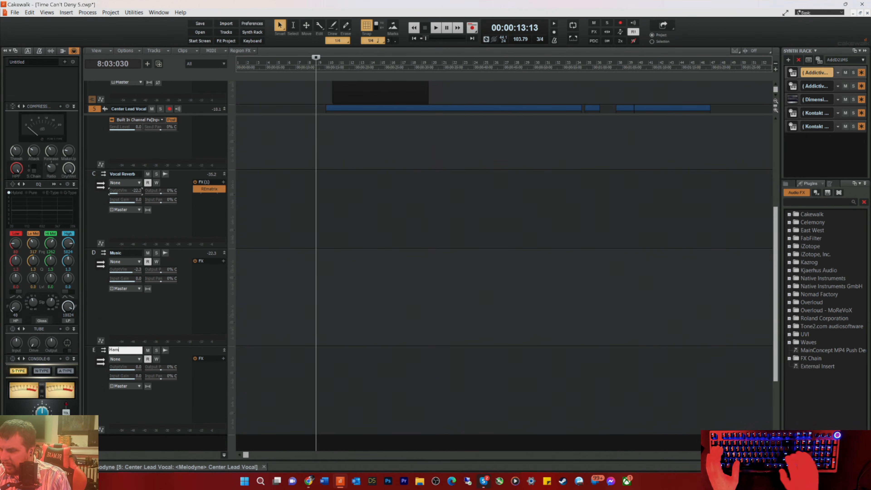
pyautogui.write('ony')
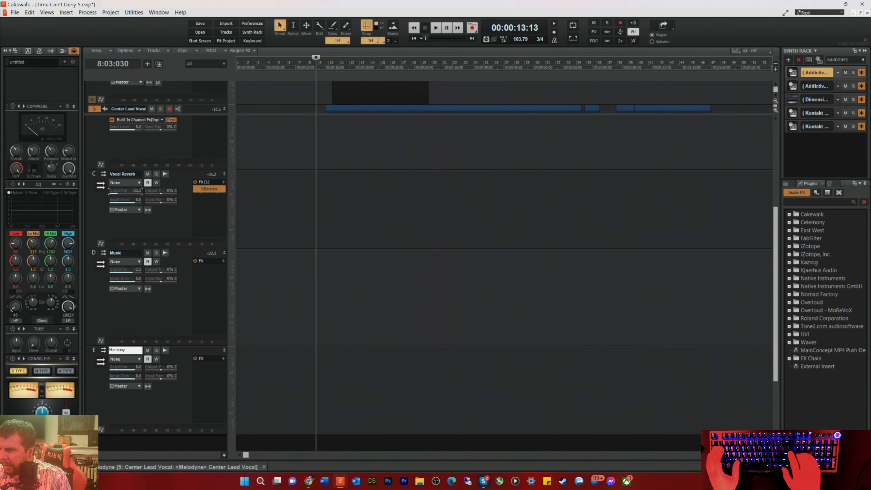
pyautogui.press('Return')
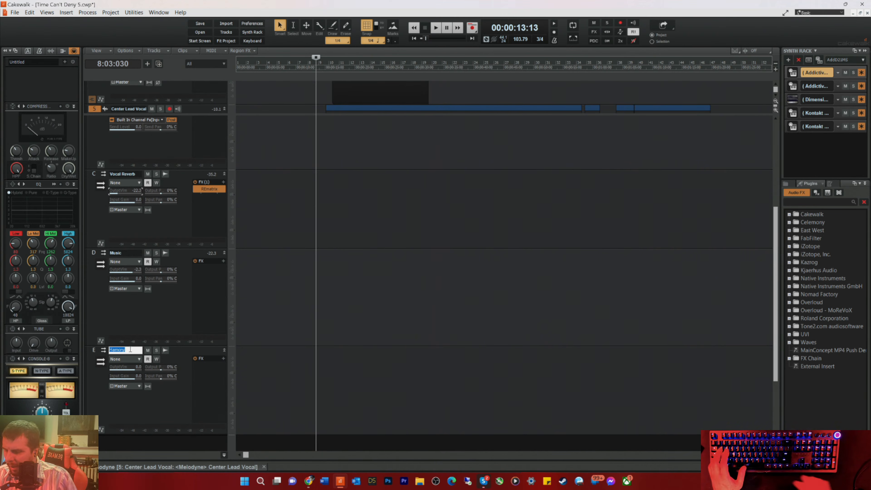
# Step: Rename bus E as Ooo Ahh
pyautogui.write('Ooo Ahh')
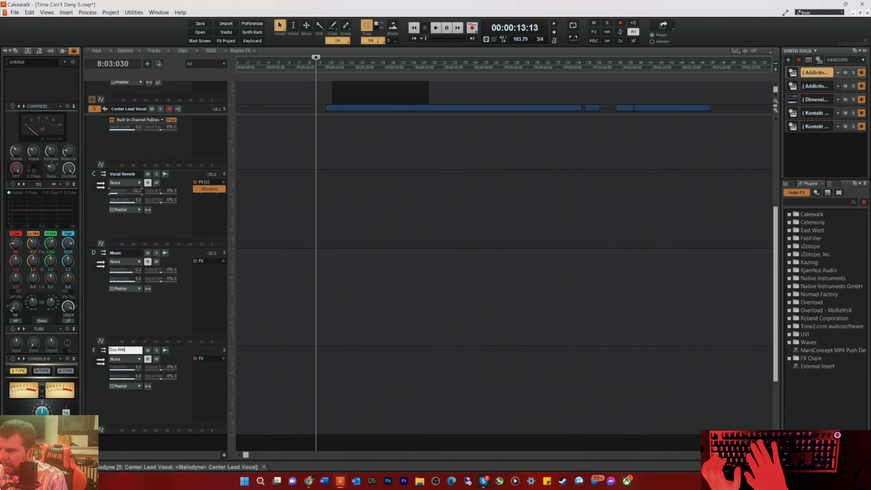
pyautogui.press('Return')
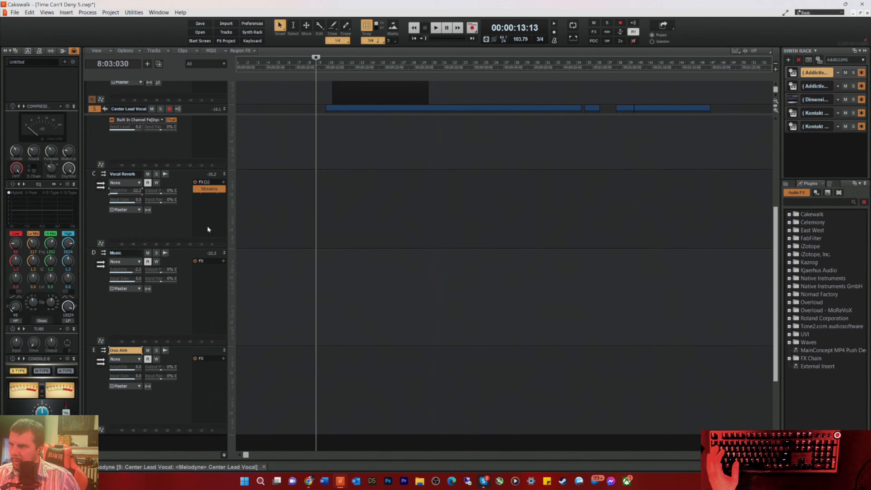
# Step: Shrink the bus area to reveal the harmony tracks and rename the Harm Low track as Ooo Ahh Low
pyautogui.moveTo(190, 115); pyautogui.dragTo(196, 293)
pyautogui.scroll(3, 281, 208)
pyautogui.scroll(3, 281, 208)
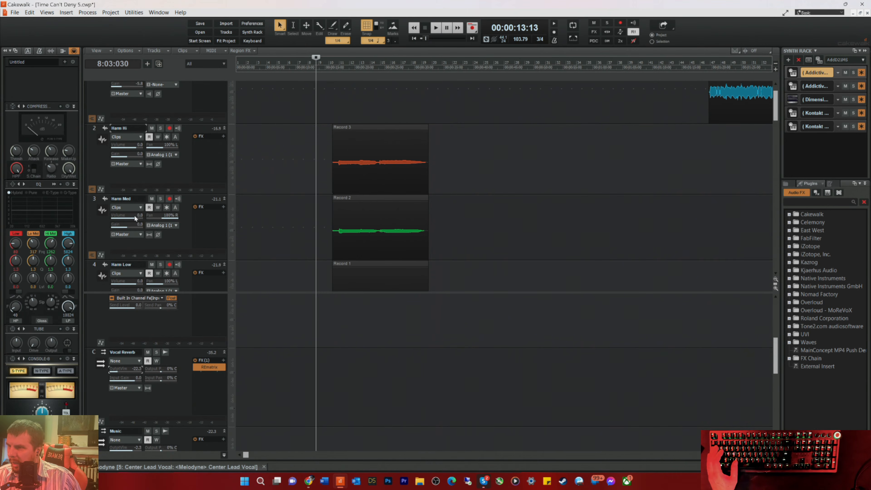
pyautogui.scroll(-1, 132, 217)
pyautogui.doubleClick(118, 236)
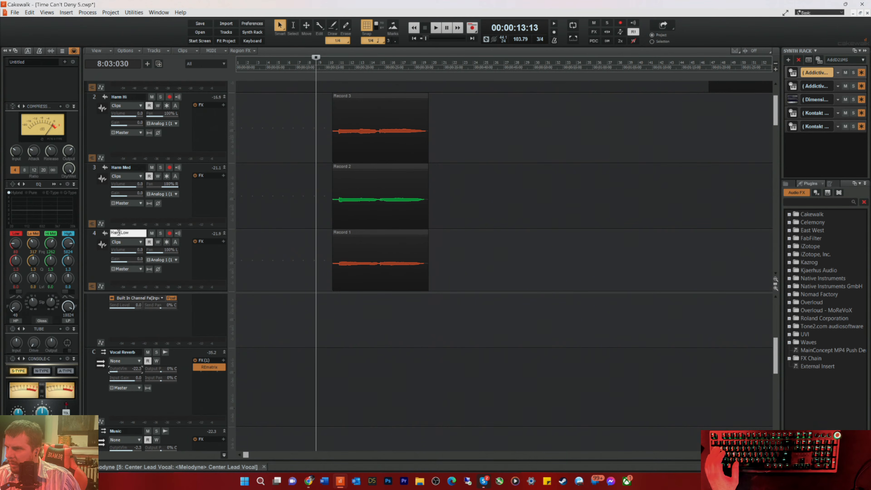
pyautogui.write('Ooo Ah')
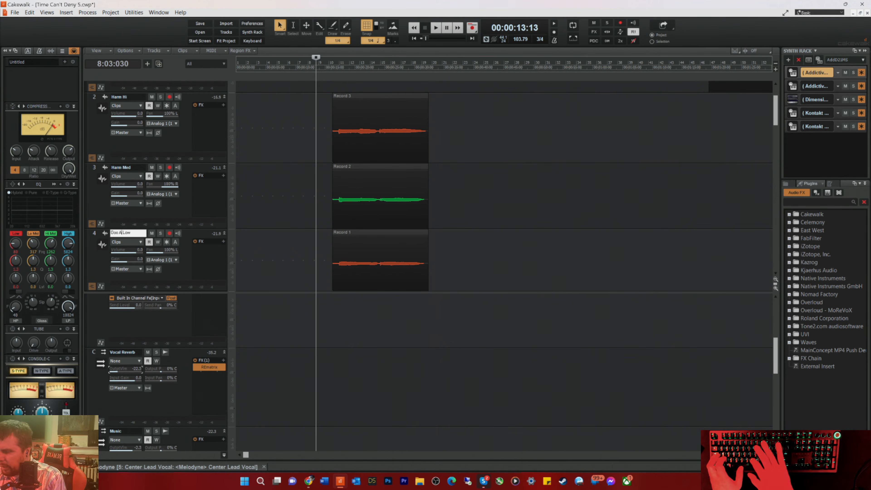
pyautogui.write('h')
pyautogui.press('Return')
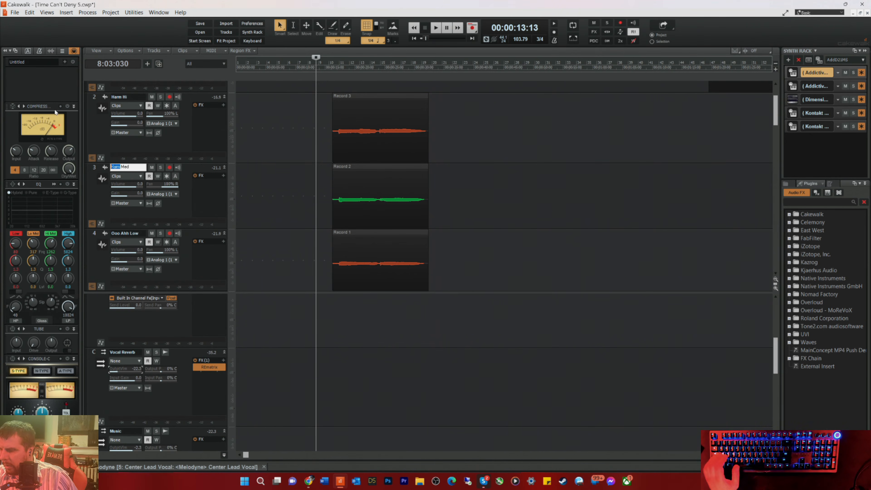
# Step: Rename the Harm Med track as Ooo Ahh Med, spelling it to match the Ooo Ahh Low track
pyautogui.write('Ooo Aah')
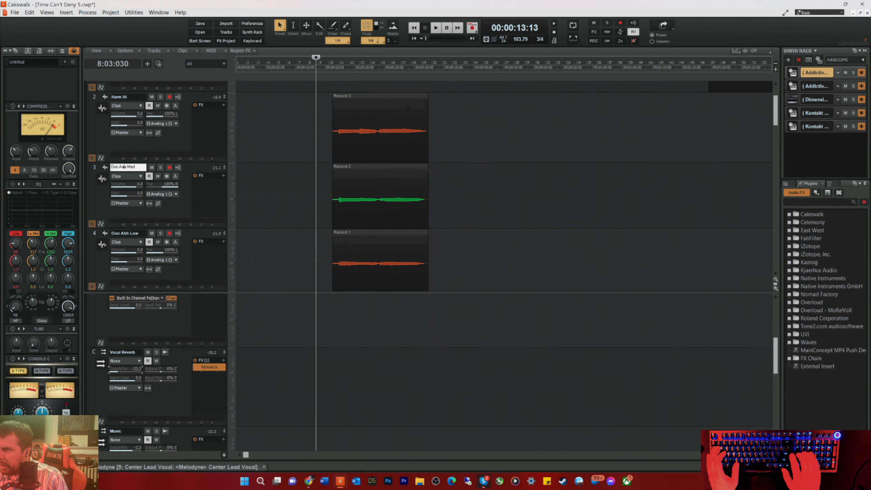
pyautogui.press('Return')
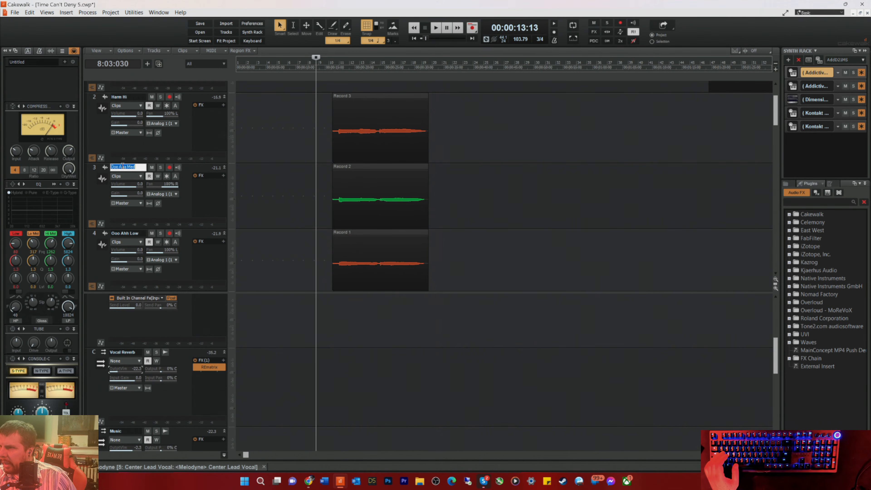
pyautogui.press('Delete')
pyautogui.press('Delete')
pyautogui.write('h')
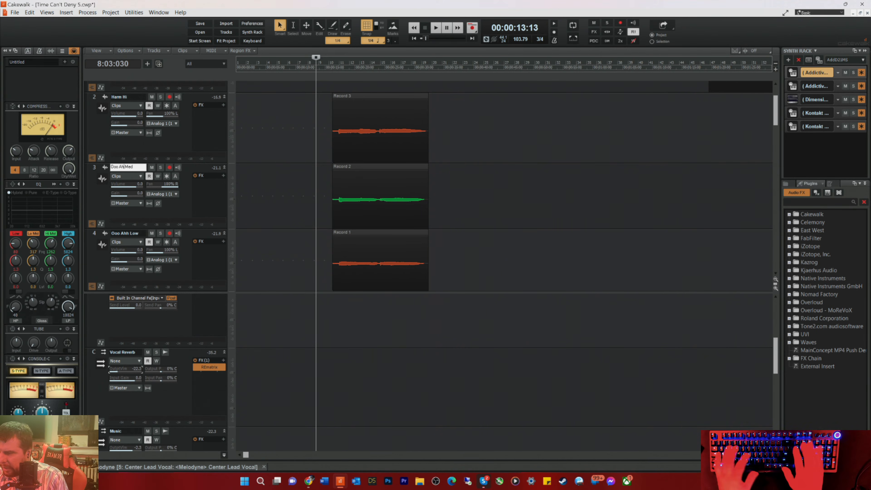
pyautogui.write('h')
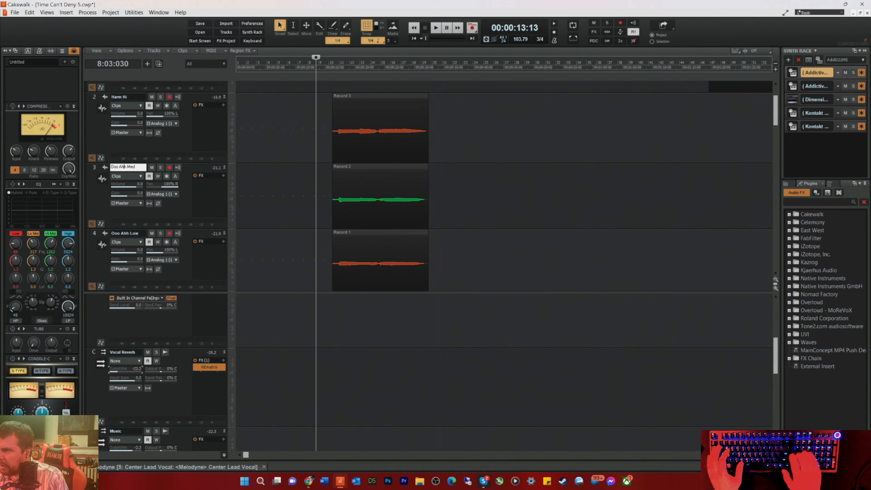
pyautogui.press('Return')
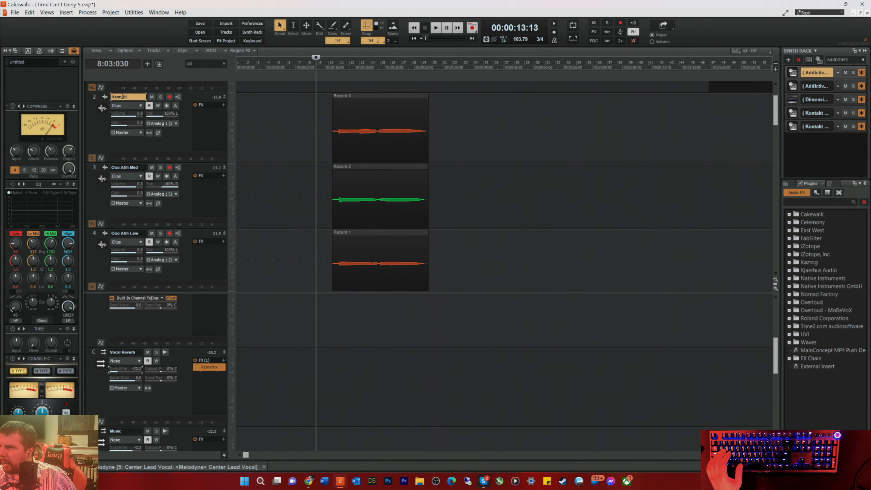
# Step: Rename the Harm Hi track as Ooo Ahh Hi
pyautogui.write('Ooo')
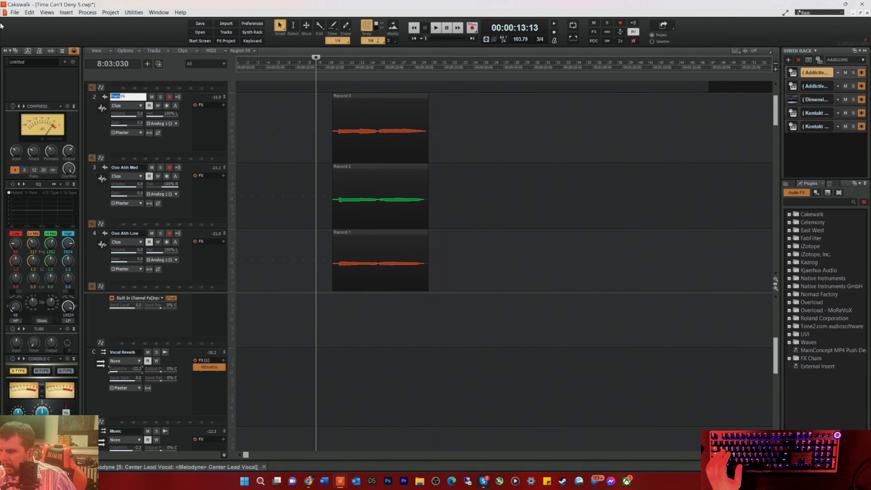
pyautogui.write(' Ahh')
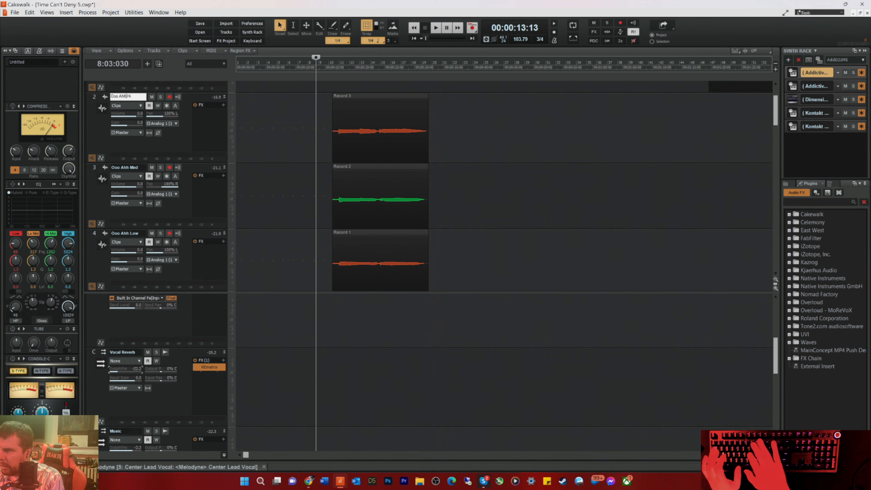
pyautogui.press('Return')
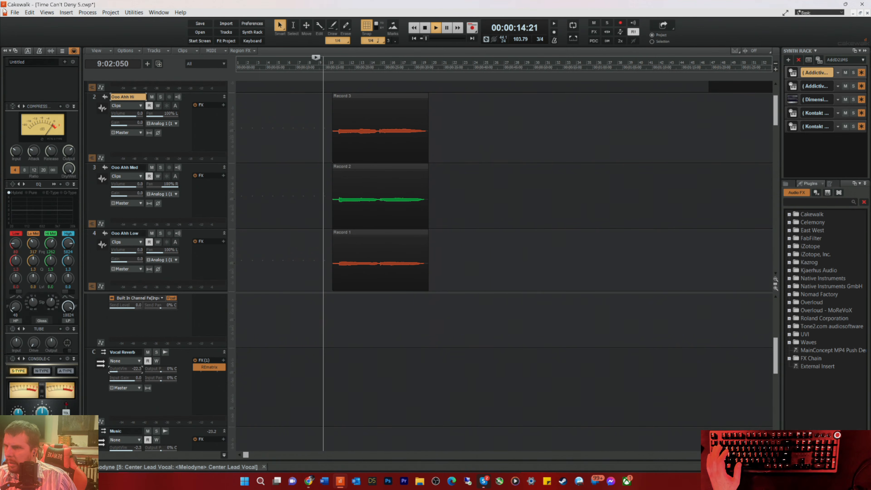
pyautogui.press('space')
# Step: Create a Melodyne Region FX on the Ooo Ahh Low clip and close its editor
pyautogui.scroll(-2, 480, 158)
pyautogui.moveTo(446, 150); pyautogui.dragTo(245, 174)
pyautogui.rightClick(357, 164)
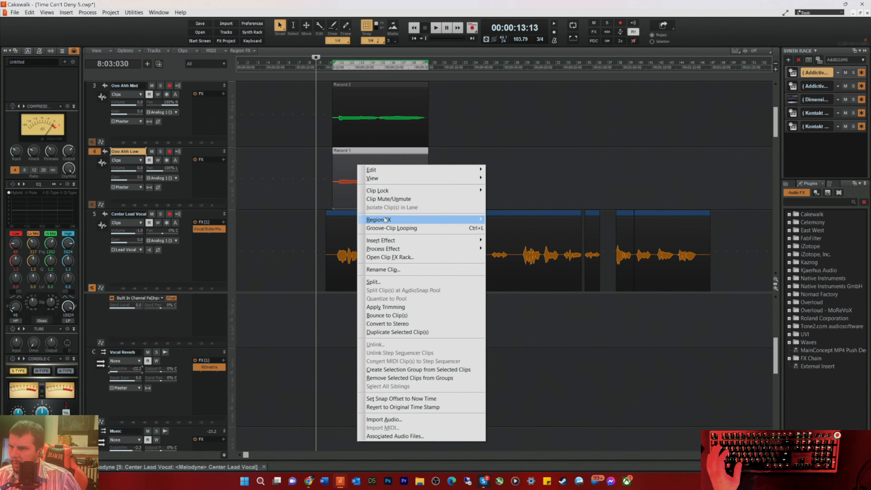
pyautogui.moveTo(391, 220)
pyautogui.moveTo(499, 232)
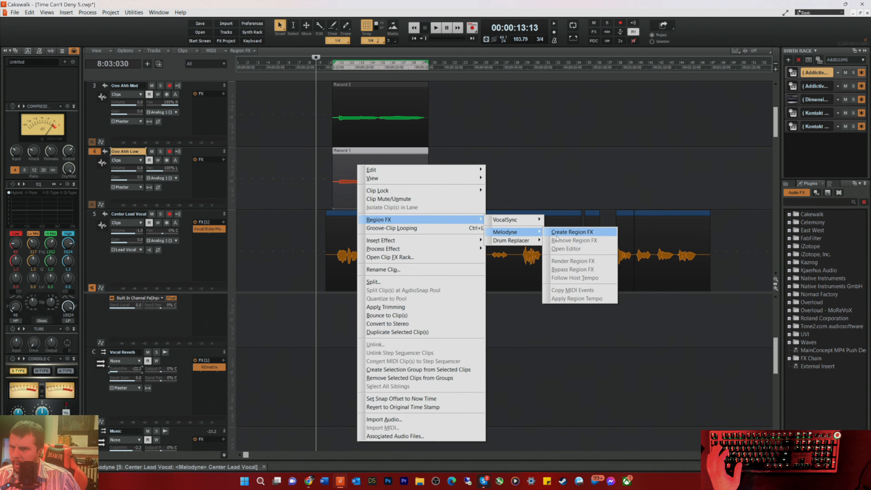
pyautogui.click(569, 232)
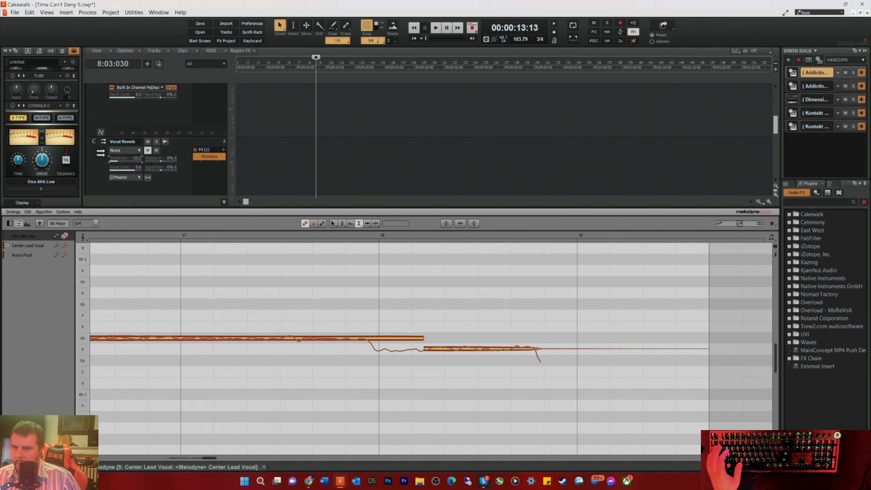
pyautogui.press('d')
# Step: Create a Melodyne Region FX on the Ooo Ahh Med clip and close its editor
pyautogui.scroll(3, 405, 192)
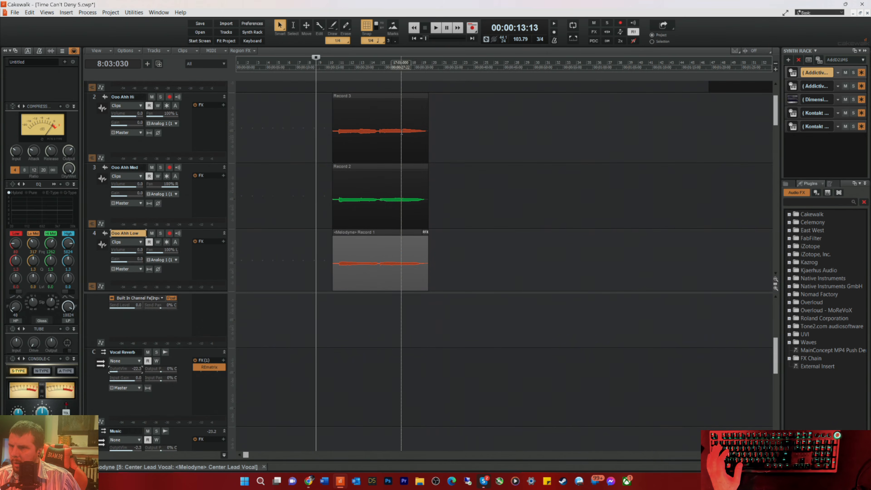
pyautogui.click(360, 198)
pyautogui.rightClick(360, 195)
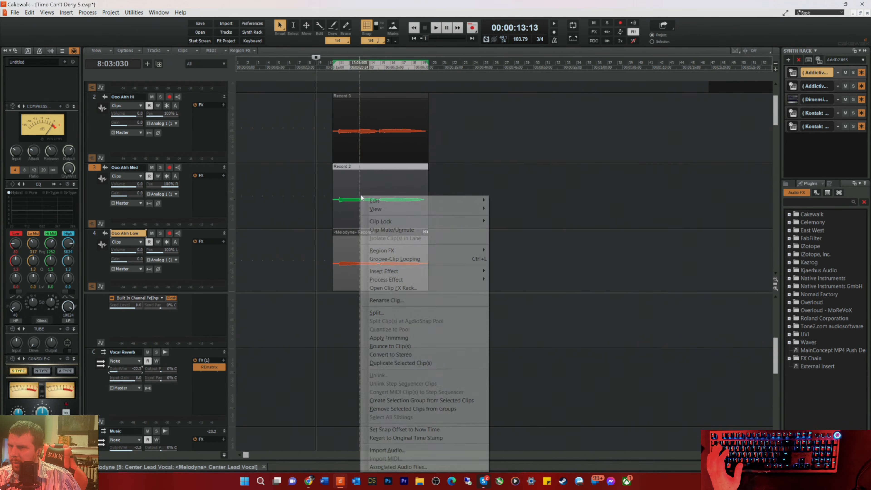
pyautogui.moveTo(395, 250)
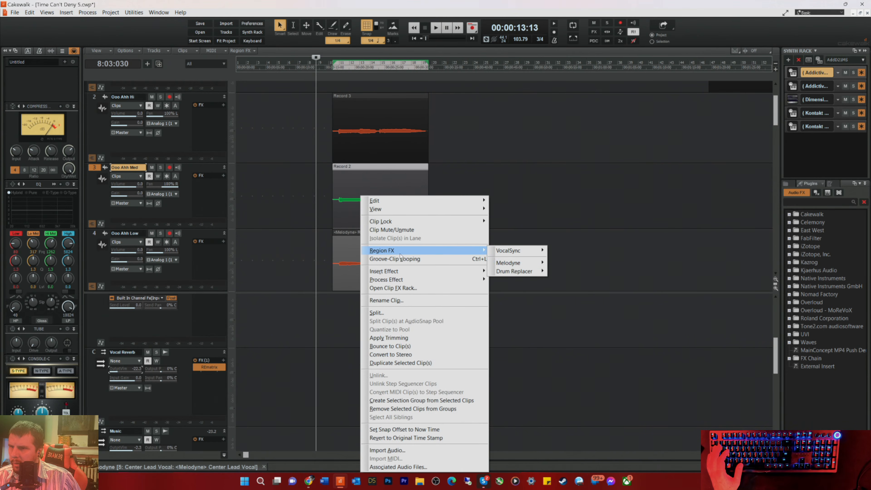
pyautogui.click(568, 263)
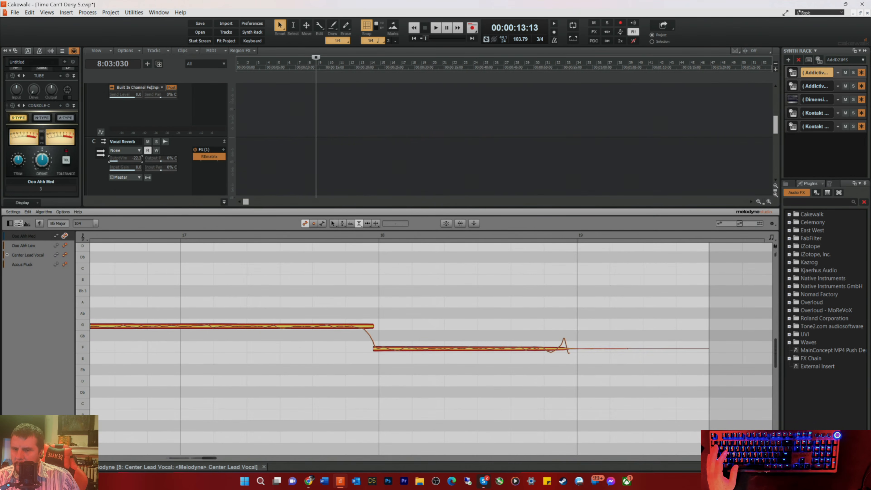
pyautogui.press('d')
# Step: Create a Melodyne Region FX on the Ooo Ahh Hi clip and close its editor
pyautogui.scroll(2, 466, 205)
pyautogui.moveTo(460, 203)
pyautogui.mouseDown()
pyautogui.moveTo(285, 188)
pyautogui.moveTo(345, 190)
pyautogui.mouseUp()
pyautogui.rightClick(345, 191)
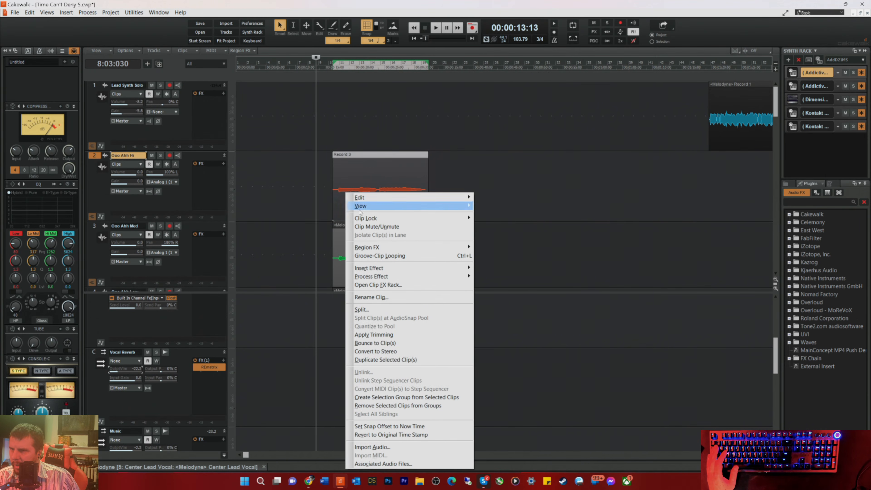
pyautogui.moveTo(429, 247)
pyautogui.moveTo(494, 263)
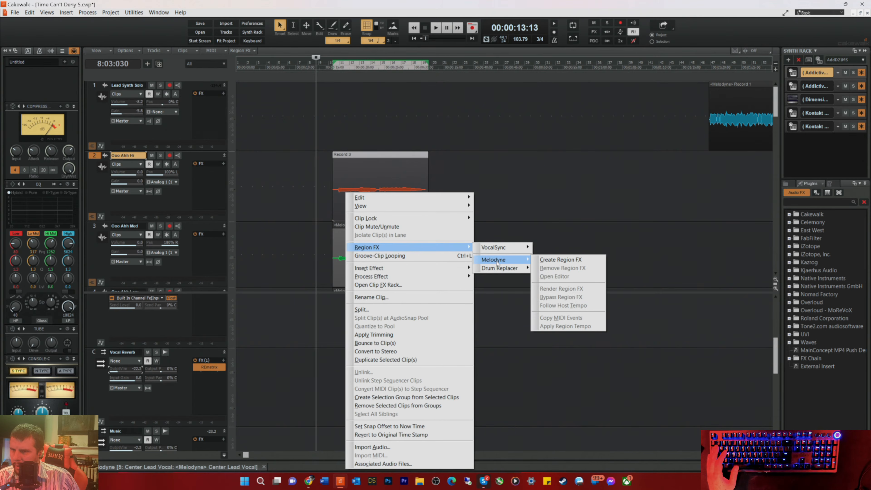
pyautogui.click(553, 259)
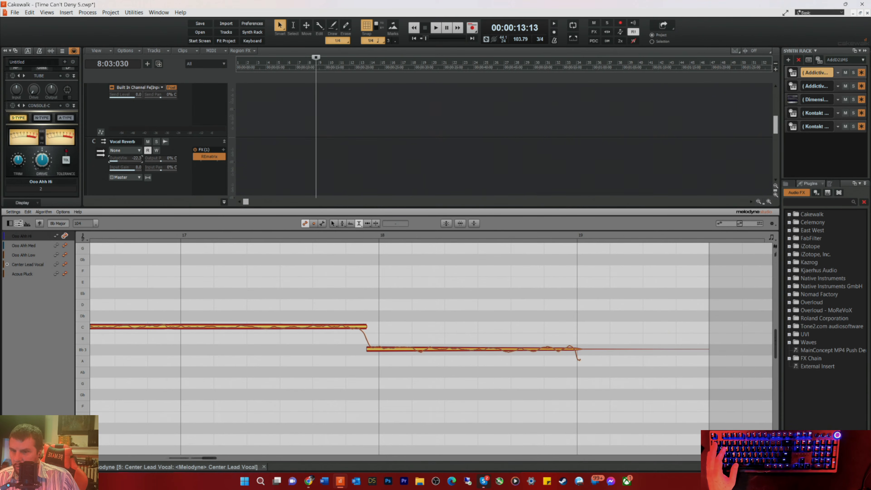
pyautogui.press('d')
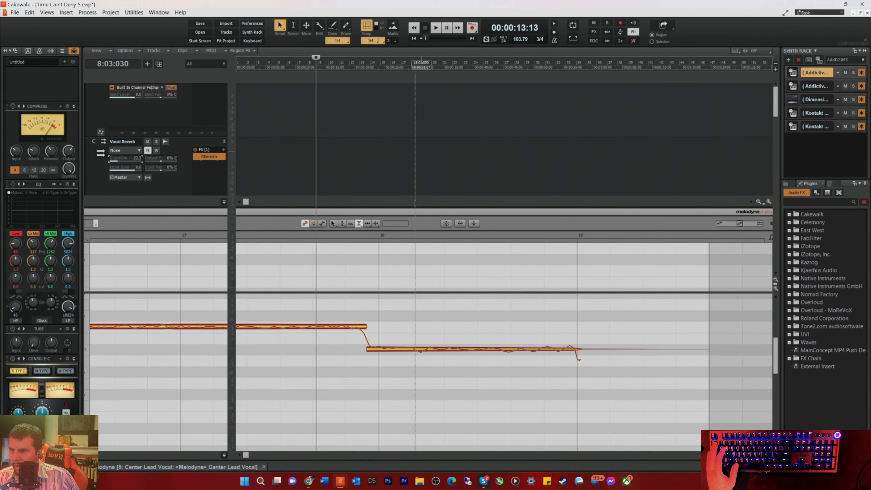
# Step: Route the outputs of the Ooo Ahh Hi, Med and Low tracks to the Ooo Ahh bus
pyautogui.scroll(-1, 387, 197)
pyautogui.scroll(-1, 388, 197)
pyautogui.press('space')
pyautogui.press('space')
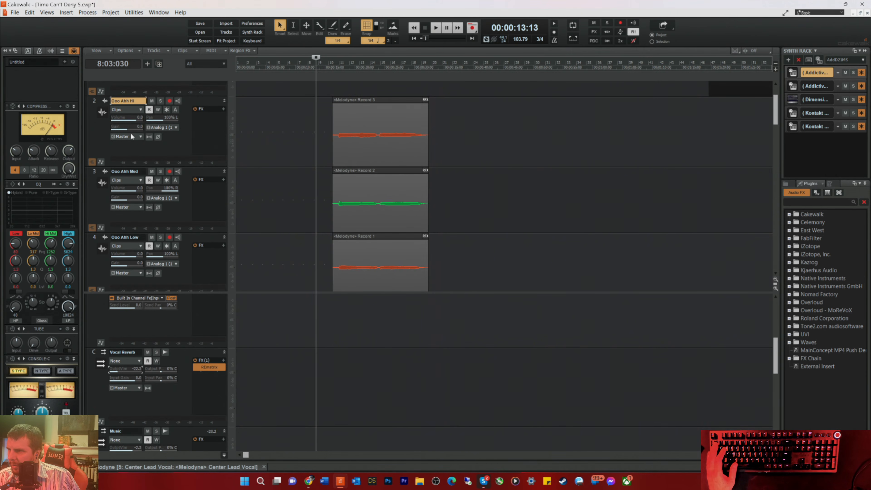
pyautogui.click(133, 137)
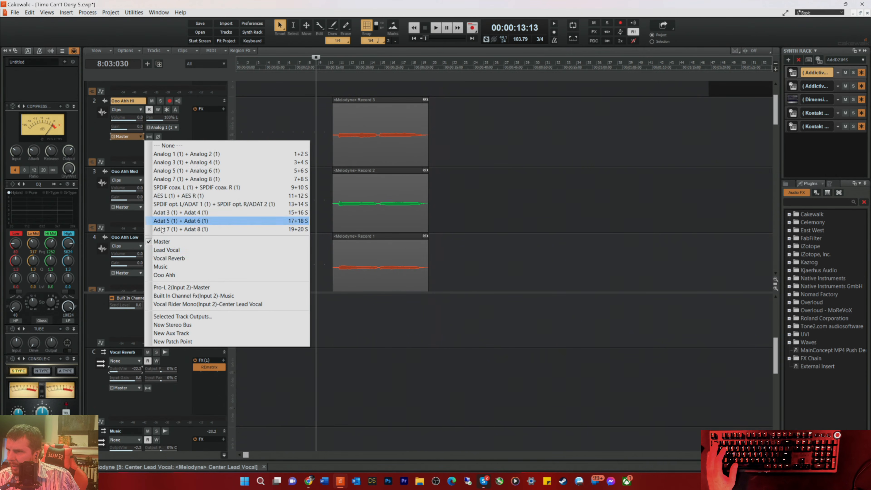
pyautogui.click(162, 274)
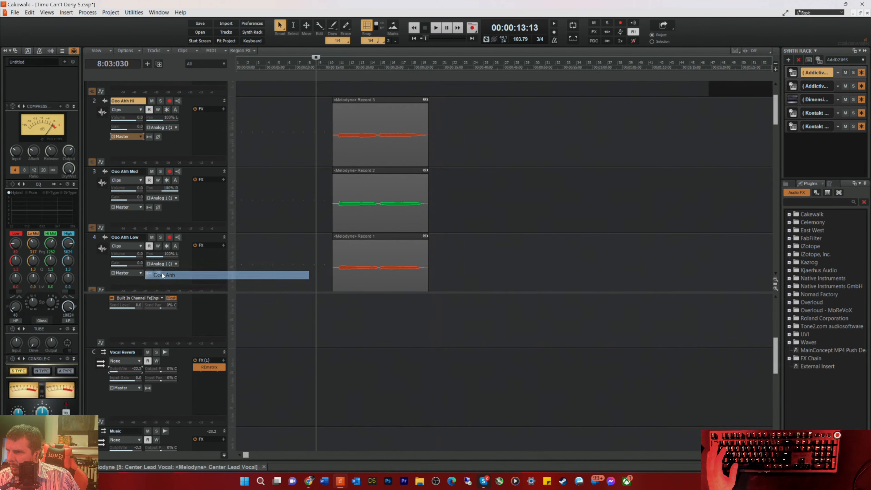
pyautogui.click(132, 205)
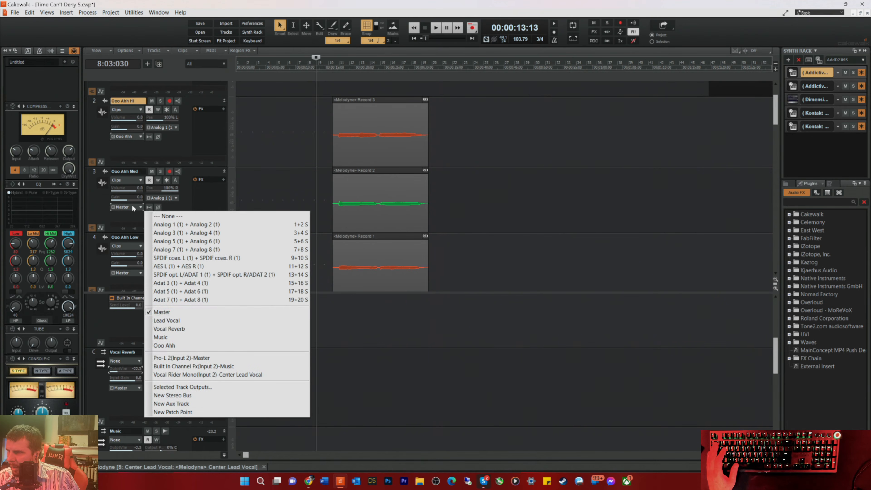
pyautogui.click(163, 345)
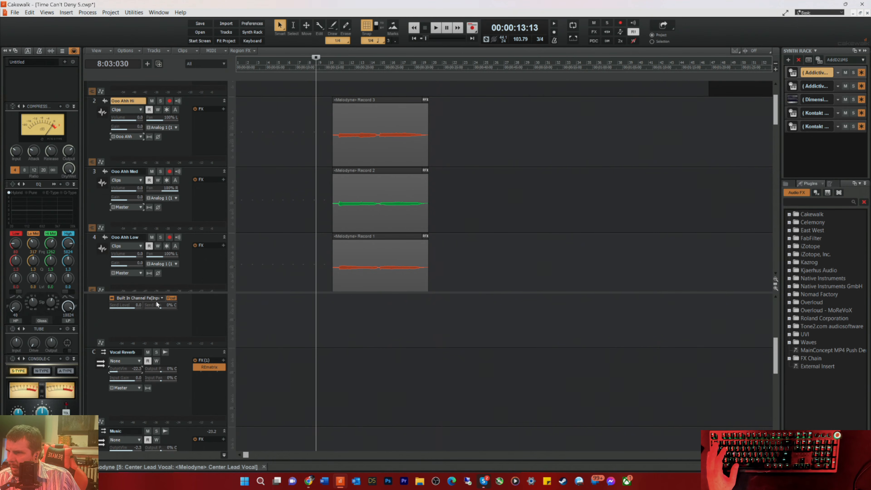
pyautogui.click(134, 273)
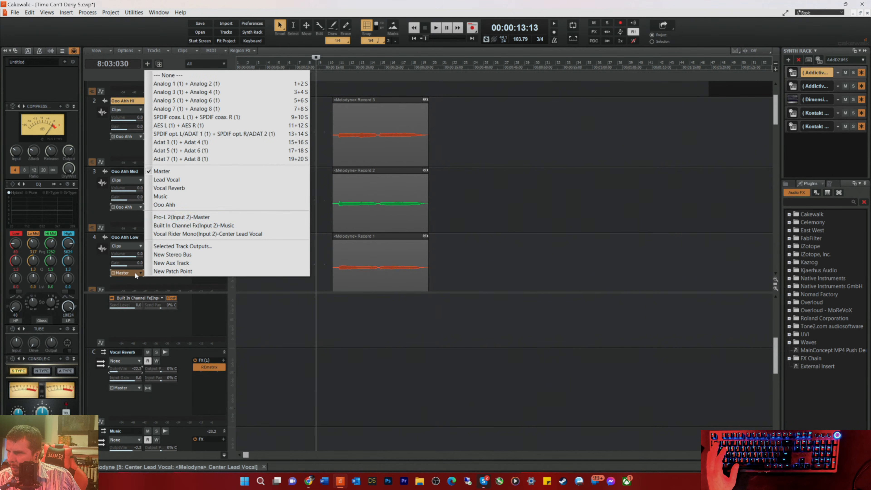
pyautogui.click(166, 206)
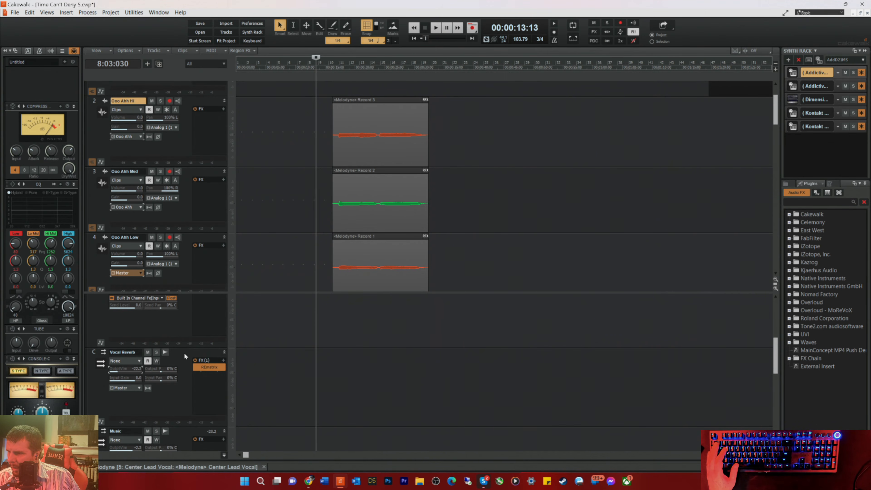
# Step: Play the harmonies and lower the Ooo Ahh bus's output gain to balance them in the mix
pyautogui.scroll(-3, 259, 359)
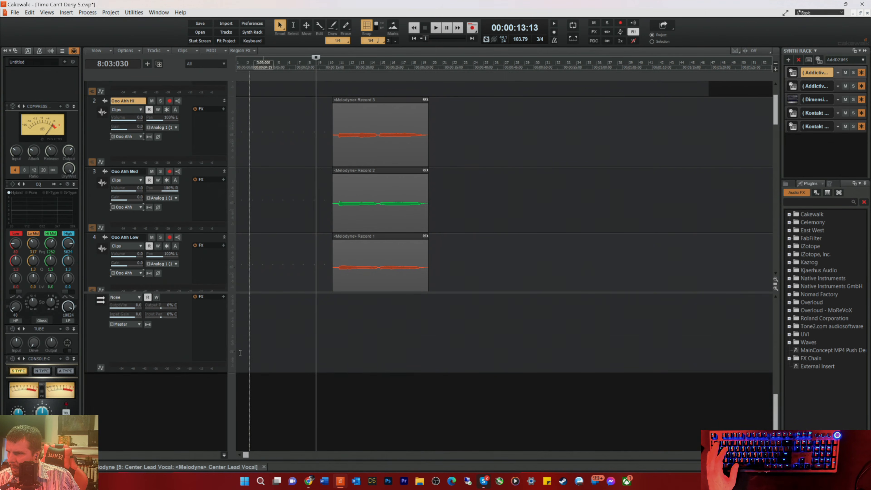
pyautogui.scroll(1, 161, 347)
pyautogui.press('space')
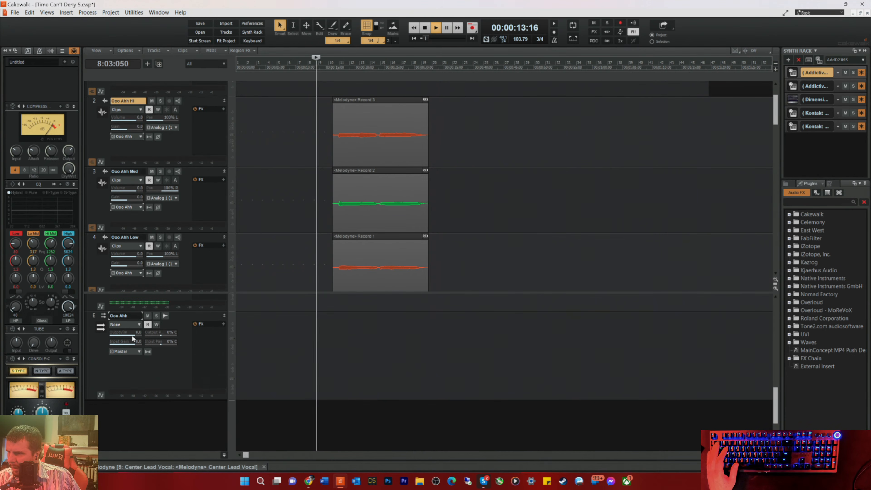
pyautogui.moveTo(134, 334); pyautogui.dragTo(126, 334)
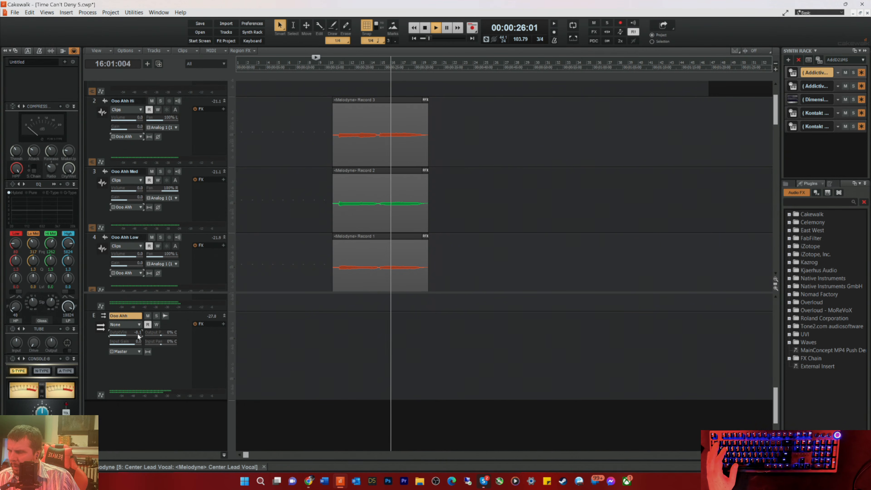
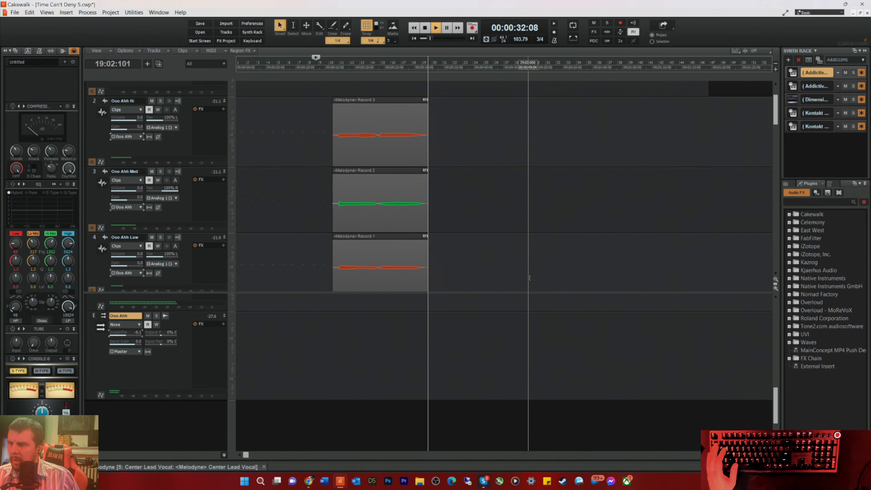
# Step: Stop playback, select the Ooo Ahh Hi, Med and Low clips together and show their notes in the Melodyne editor
pyautogui.press('space')
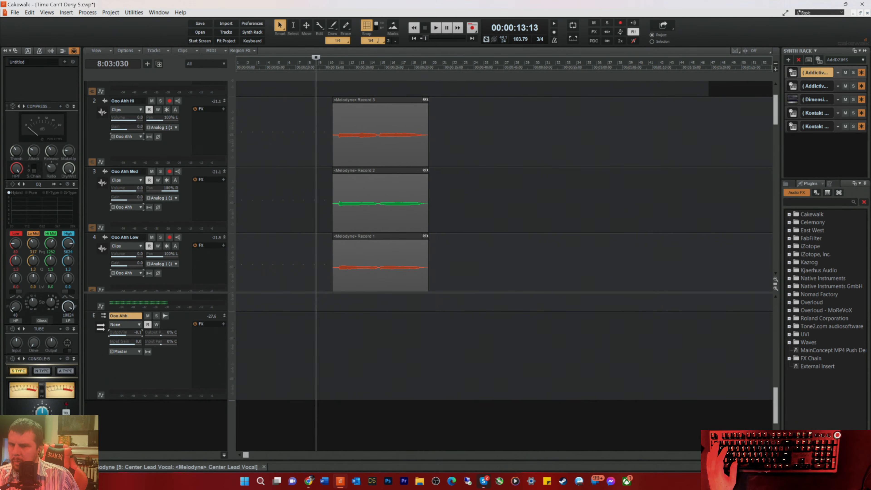
pyautogui.scroll(-6, 406, 207)
pyautogui.scroll(-2, 322, 207)
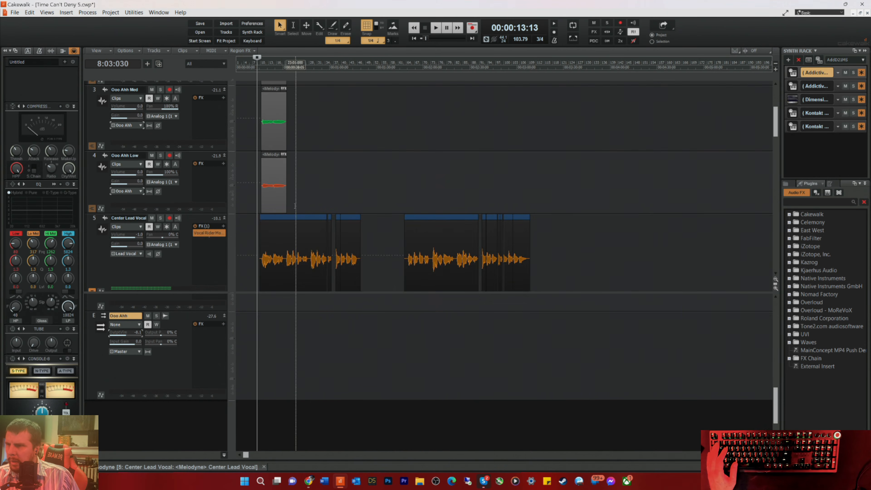
pyautogui.scroll(2, 295, 207)
pyautogui.moveTo(311, 244); pyautogui.dragTo(236, 131)
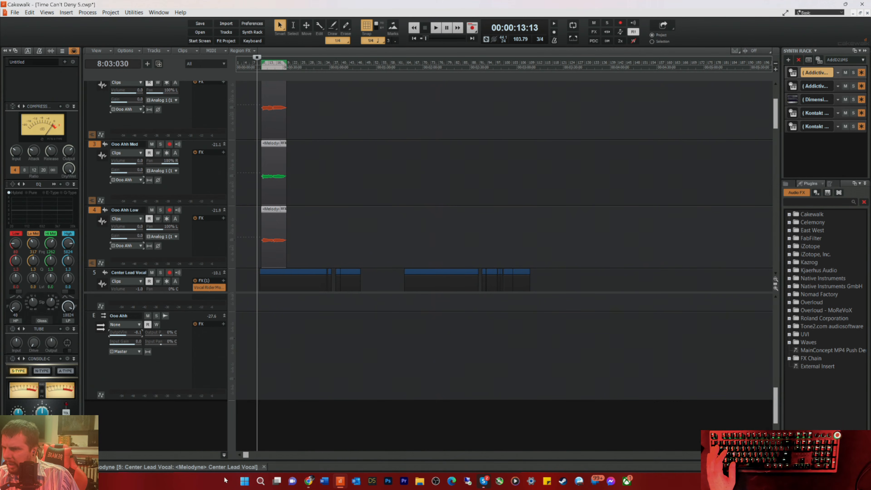
pyautogui.doubleClick(203, 467)
pyautogui.scroll(1, 205, 192)
pyautogui.moveTo(164, 116); pyautogui.dragTo(224, 325)
pyautogui.press('Delete')
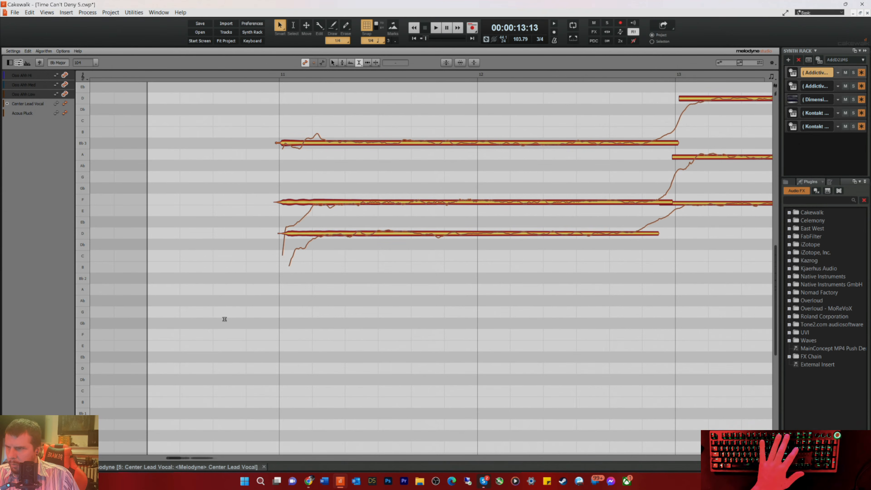
# Step: Shift the opening Ooo Ahh Low, Med and Hi notes slightly earlier with the timing tool so they start together at bar 11
pyautogui.rightClick(313, 261)
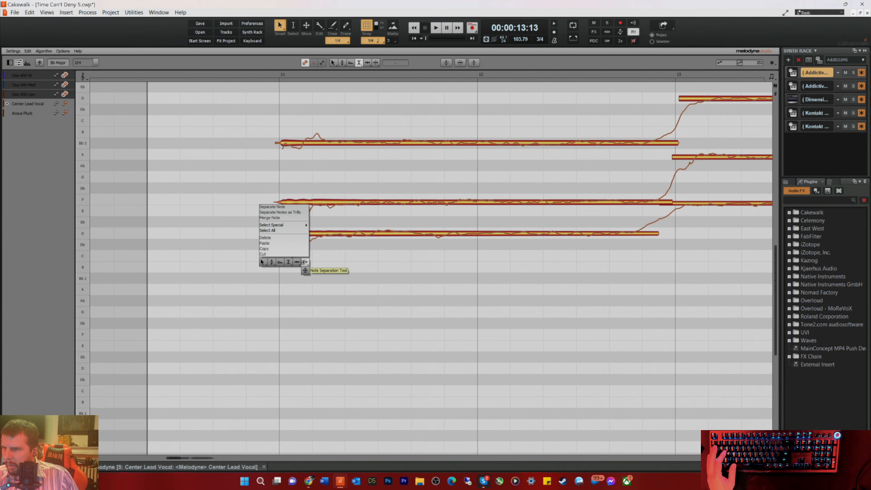
pyautogui.click(305, 270)
pyautogui.click(291, 234)
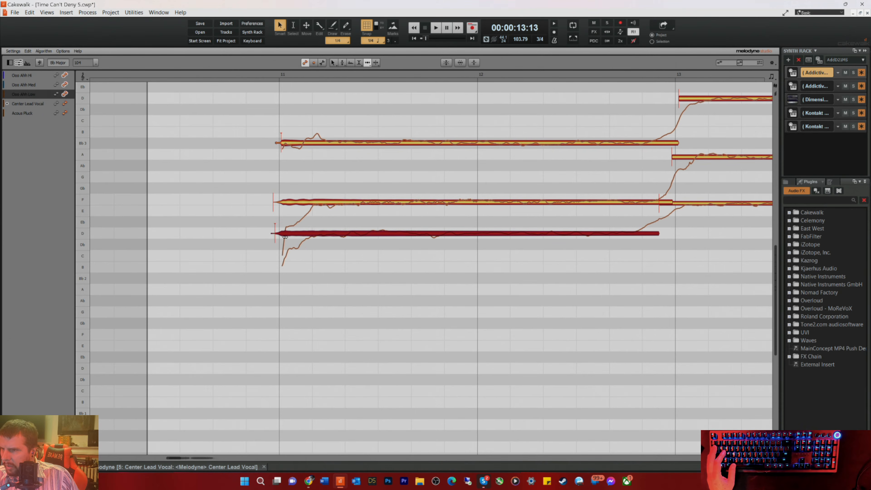
pyautogui.click(295, 201)
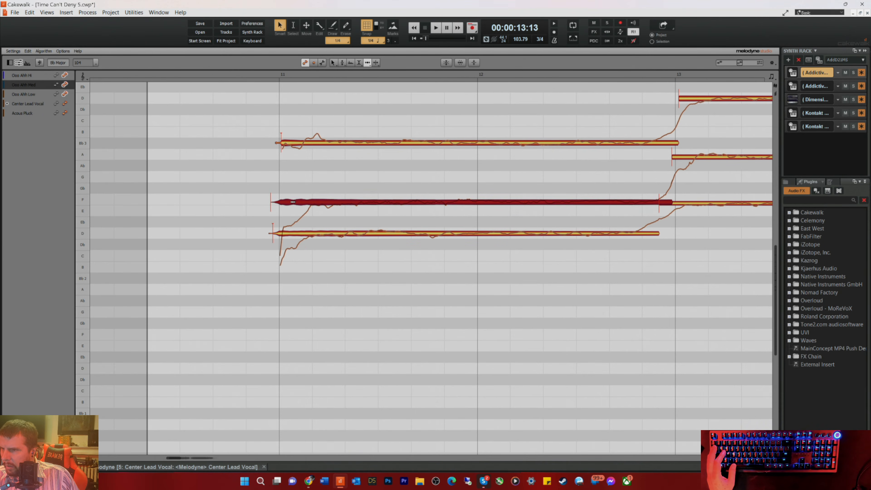
pyautogui.click(284, 142)
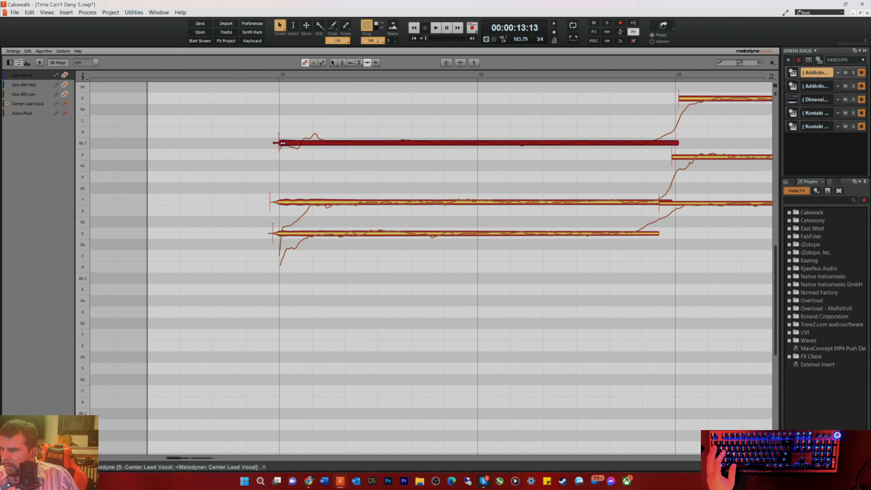
# Step: Align the starts of the second Ooo Ahh Hi, Med and Low notes with the start of bar 13
pyautogui.moveTo(689, 100); pyautogui.dragTo(683, 100)
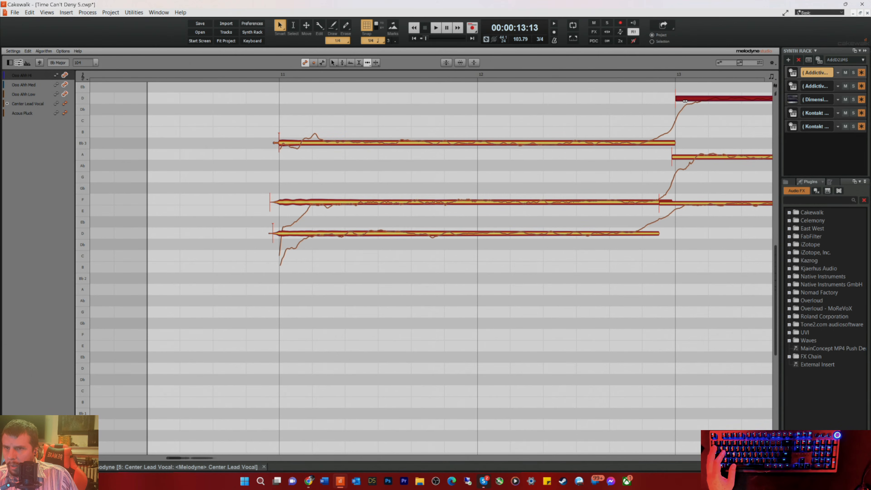
pyautogui.moveTo(683, 159); pyautogui.dragTo(683, 159)
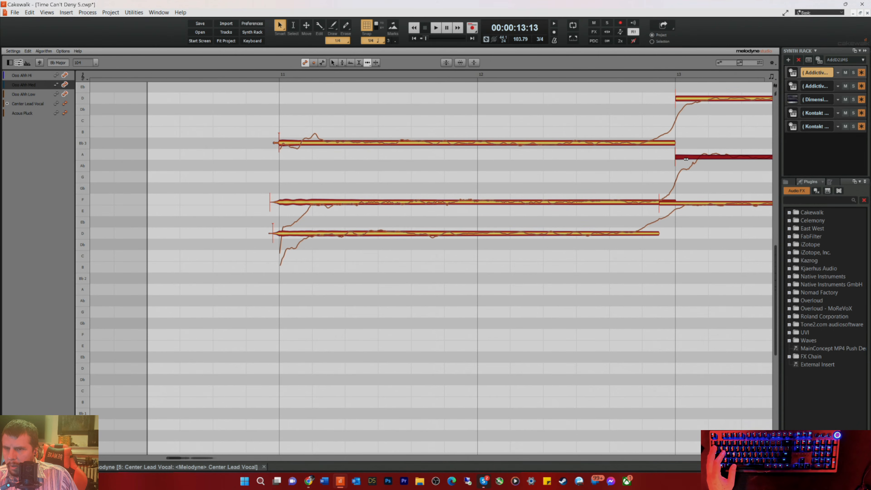
pyautogui.click(666, 203)
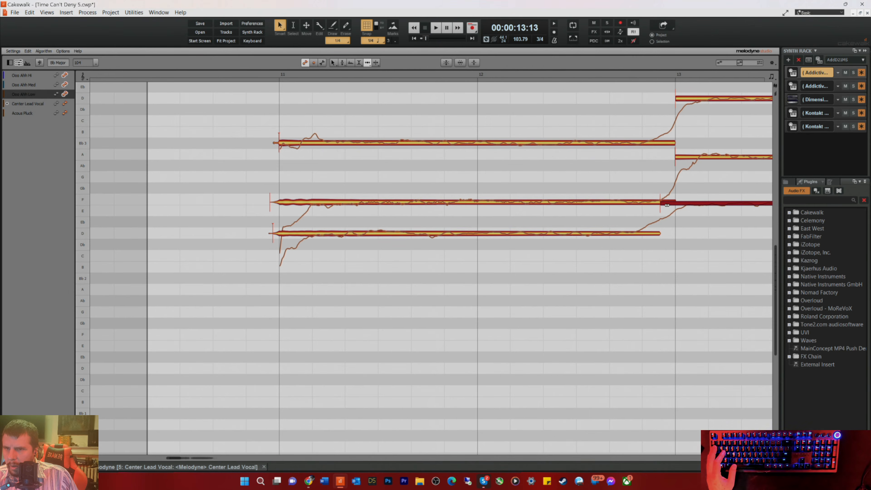
pyautogui.moveTo(674, 202); pyautogui.dragTo(680, 202)
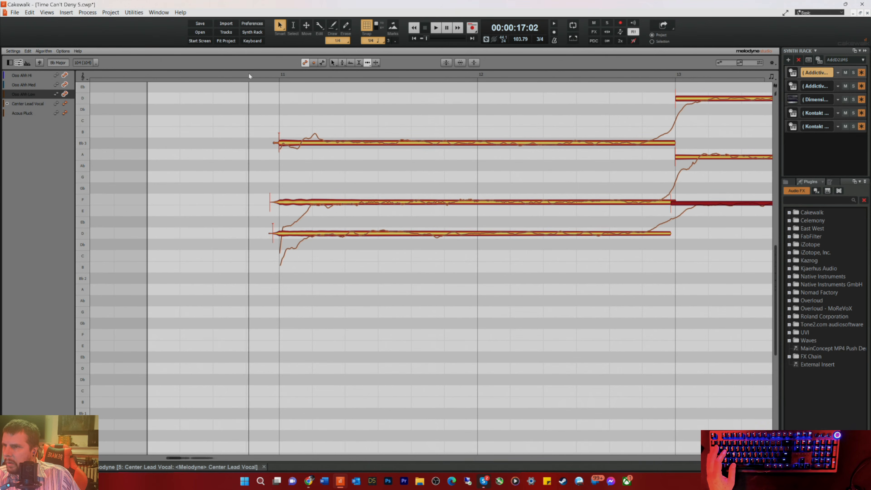
# Step: Separate the opening scoop from the sustained Ooo Ahh Med note at bar 11 with the Note Separation Tool
pyautogui.rightClick(283, 121)
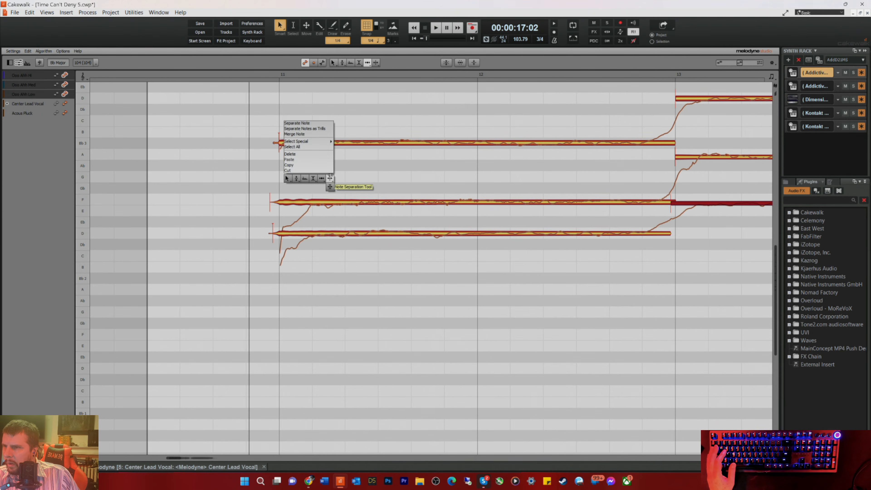
pyautogui.click(330, 177)
pyautogui.click(312, 202)
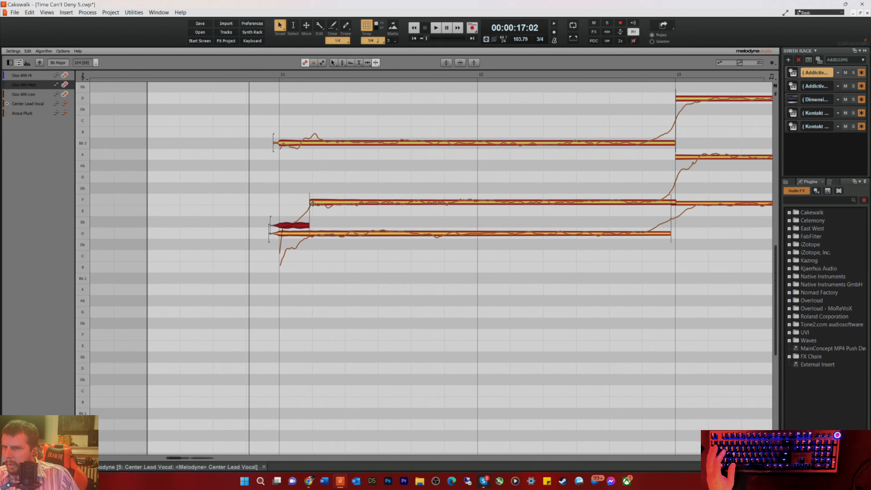
# Step: Try to adjust the pitch drift of the sustained Ooo Ahh Med and Low notes at bar 11, and undo those changes
pyautogui.rightClick(362, 201)
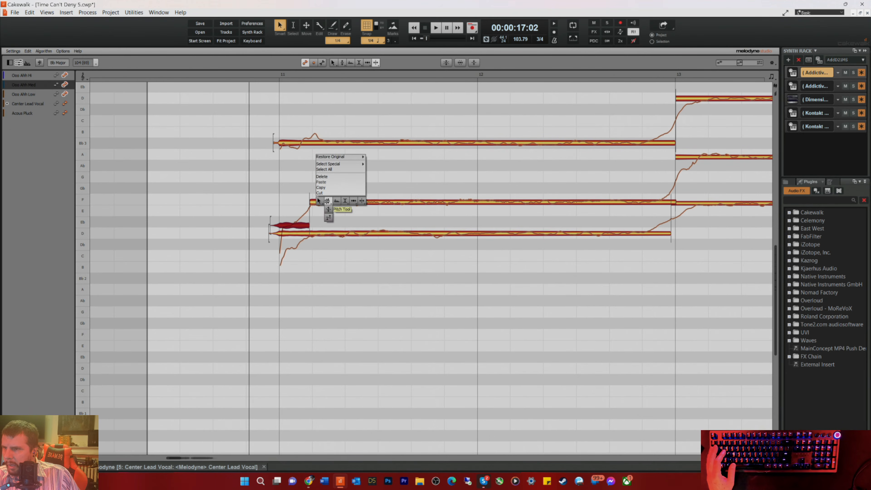
pyautogui.click(330, 217)
pyautogui.click(346, 207)
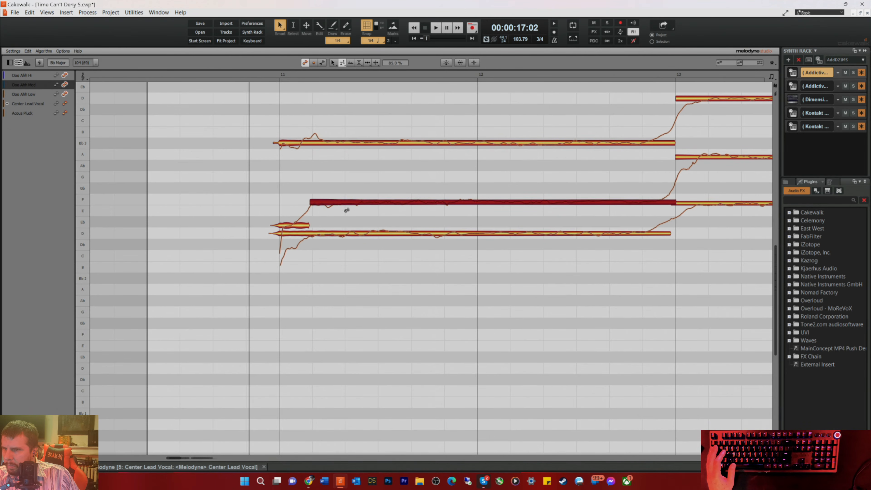
pyautogui.click(340, 234)
pyautogui.rightClick(341, 233)
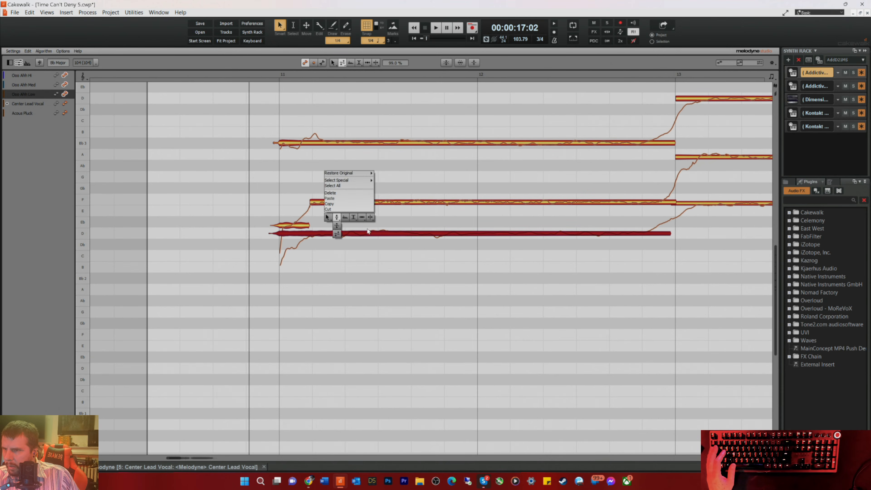
pyautogui.click(374, 227)
pyautogui.hotkey('ctrl', 'z')
pyautogui.hotkey('ctrl', 'z')
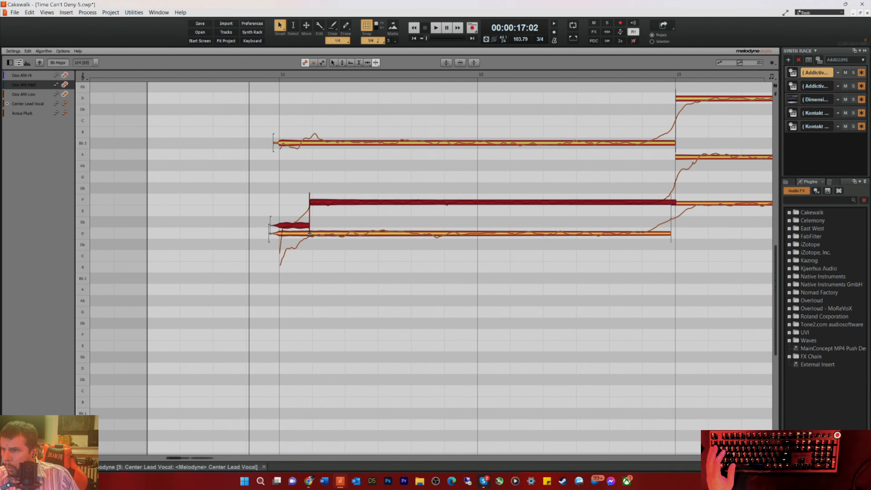
# Step: Separate the scoops from the Ooo Ahh Med and Low notes at bar 11 and smooth the sustained Low note's pitch drift
pyautogui.doubleClick(311, 204)
pyautogui.moveTo(334, 234); pyautogui.dragTo(333, 260)
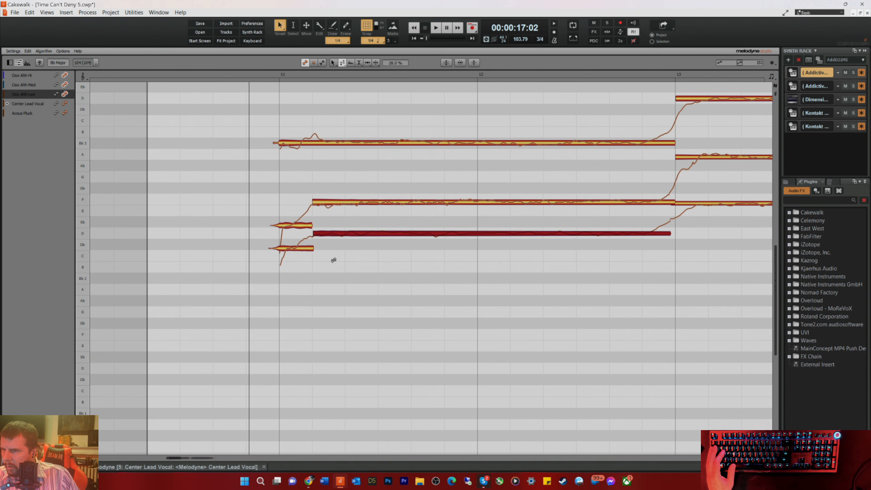
# Step: Snap the sustained Ooo Ahh Med note at bar 11 to F3 and smooth its pitch drift
pyautogui.rightClick(348, 202)
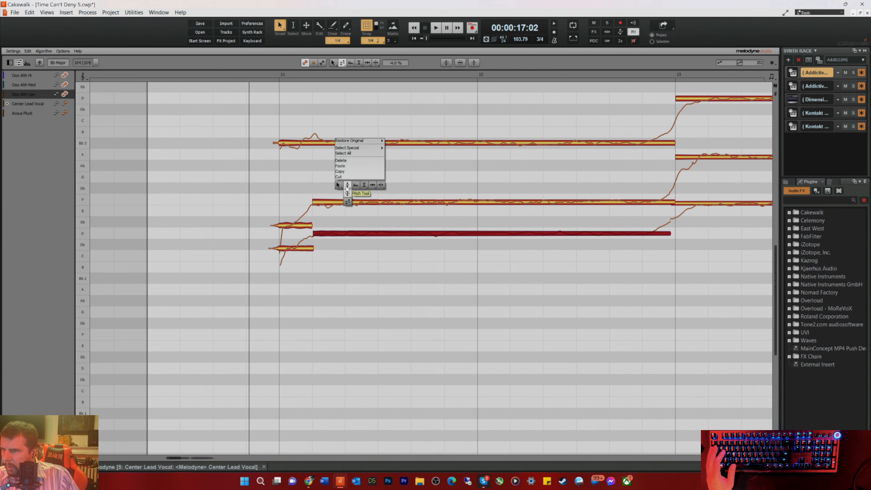
pyautogui.click(347, 186)
pyautogui.click(360, 202)
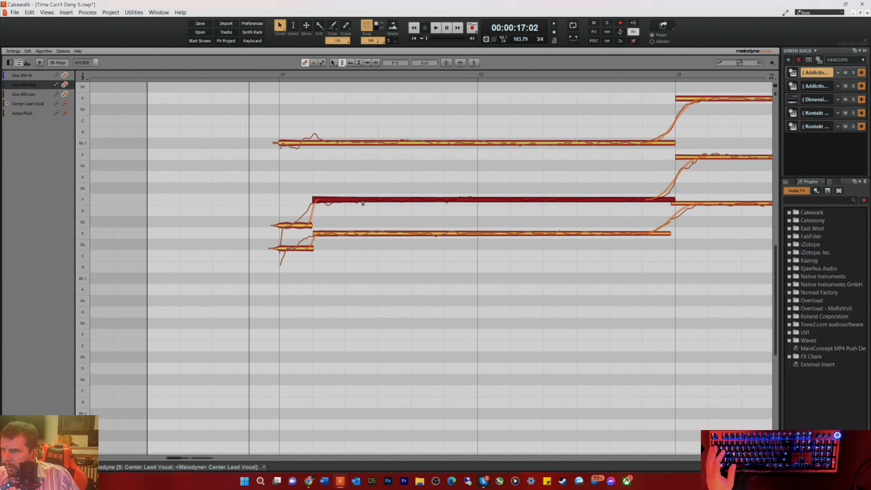
pyautogui.rightClick(360, 201)
pyautogui.click(359, 216)
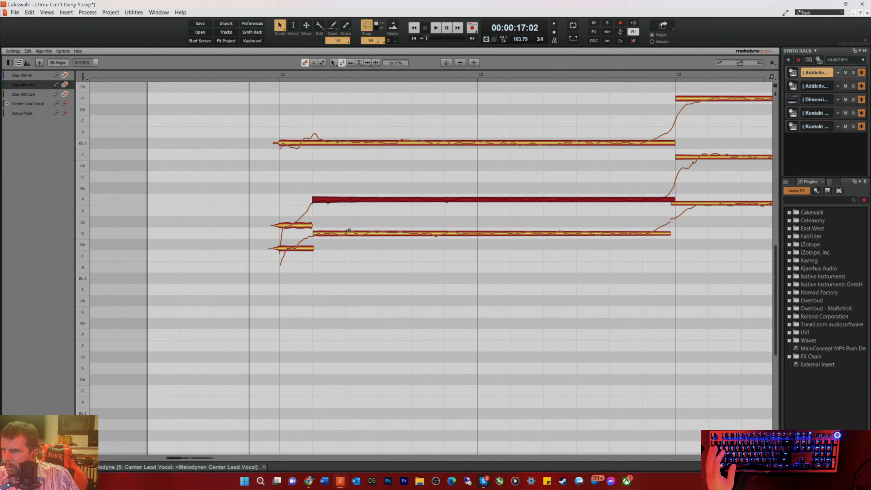
# Step: Play the phrase, and snap the bar 13 notes to exact pitch: Ooo Ahh Hi to D, Med to A3 and Low to F3
pyautogui.press('space')
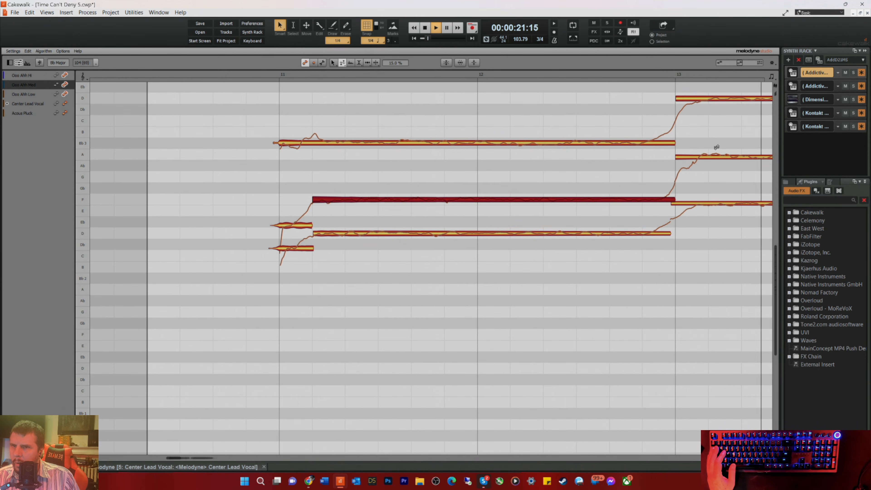
pyautogui.press('space')
pyautogui.rightClick(729, 101)
pyautogui.click(731, 99)
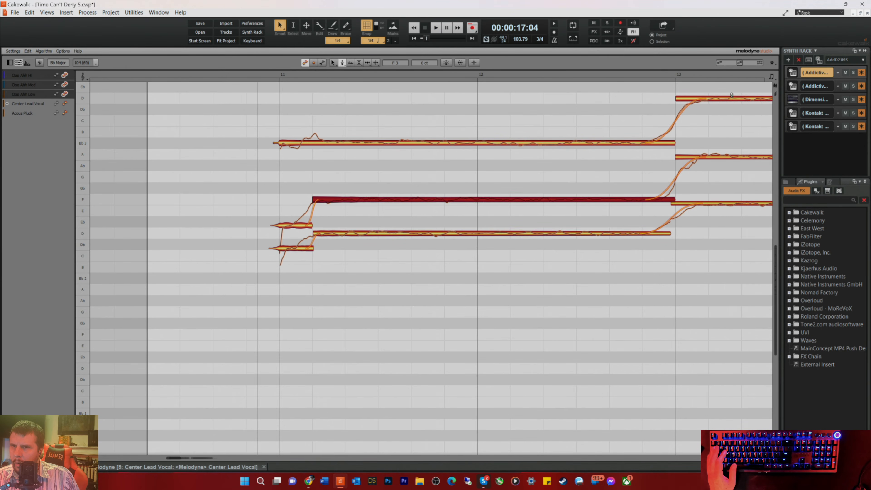
pyautogui.click(732, 98)
pyautogui.click(734, 157)
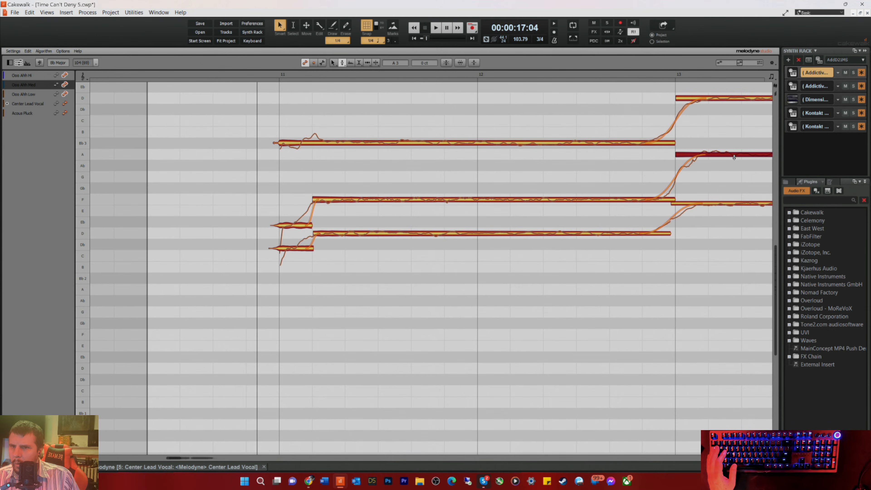
pyautogui.click(727, 199)
# Step: During playback, snap the bar 14 notes to exact pitch: Ooo Ahh Low to Eb, Med to G and Hi to C4
pyautogui.press('space')
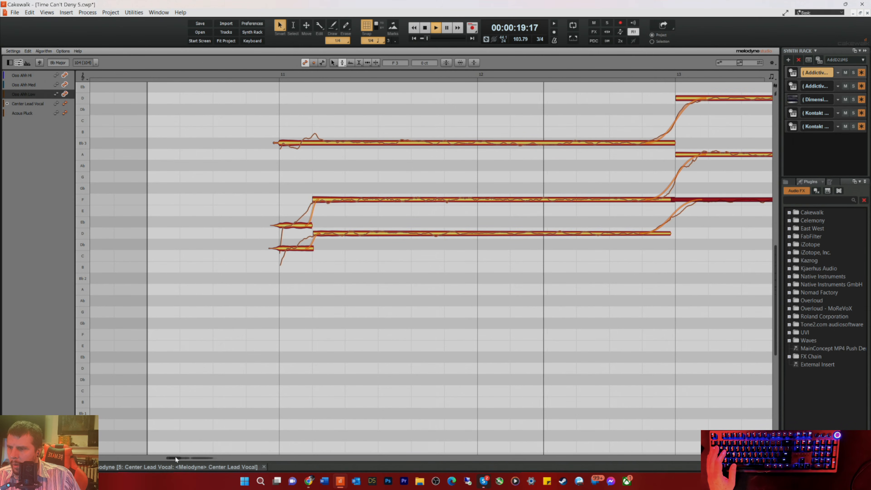
pyautogui.moveTo(175, 457); pyautogui.dragTo(183, 460)
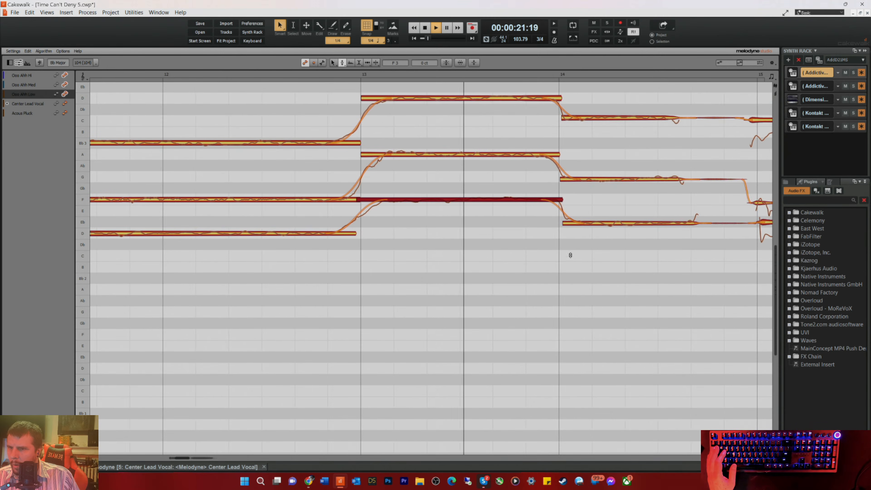
pyautogui.click(607, 180)
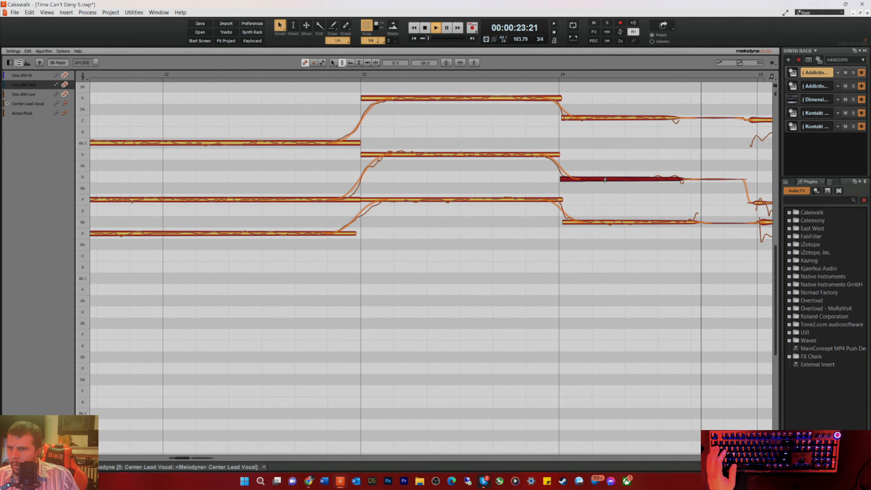
pyautogui.click(603, 119)
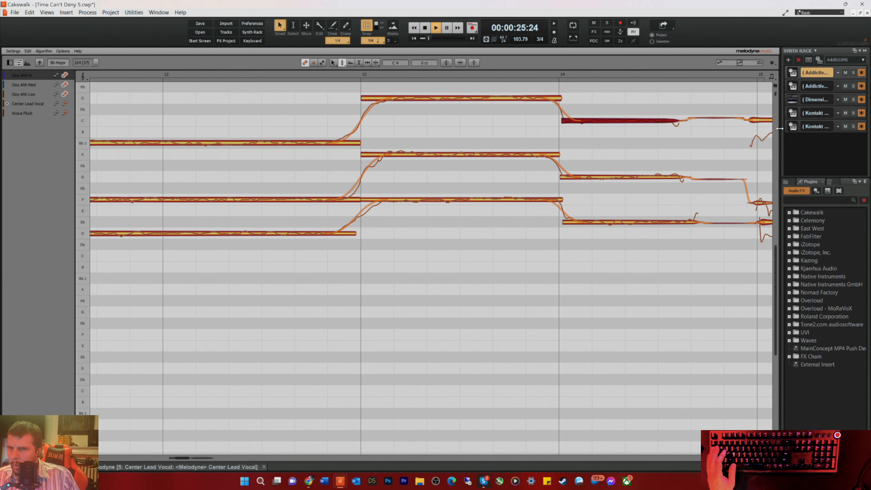
# Step: Snap the bar 15 notes to exact pitch, Ooo Ahh Hi to C4 and Med to G3, and stop playback
pyautogui.click(762, 120)
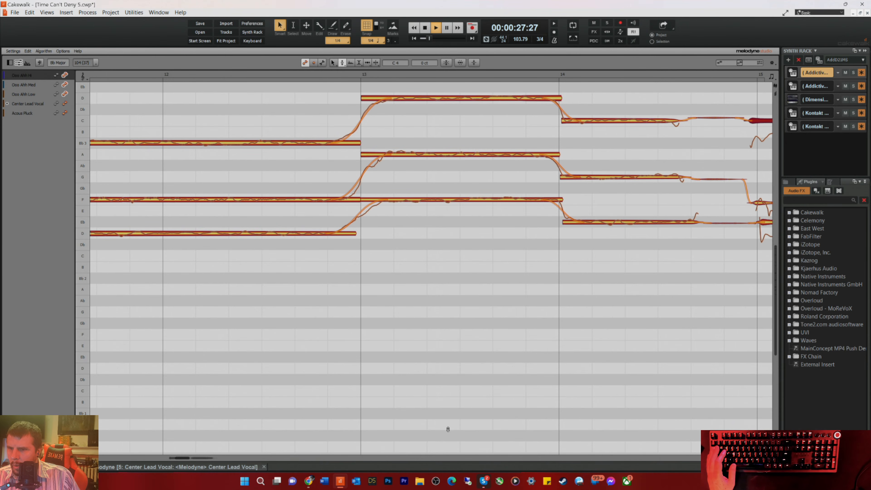
pyautogui.moveTo(185, 458); pyautogui.dragTo(194, 458)
pyautogui.press('space')
pyautogui.click(453, 177)
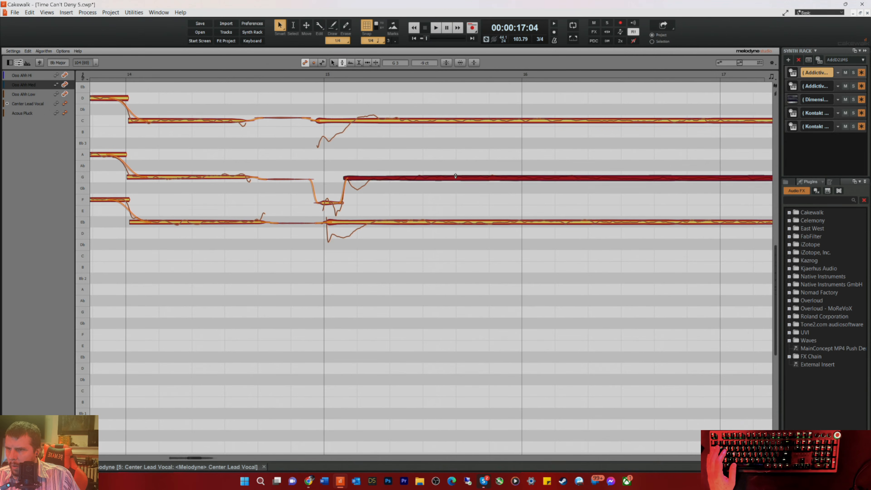
# Step: Separate the opening scoops from the sustained Ooo Ahh Med, Hi and Low notes at bar 15 with the Note Separation Tool
pyautogui.rightClick(432, 185)
pyautogui.click(464, 186)
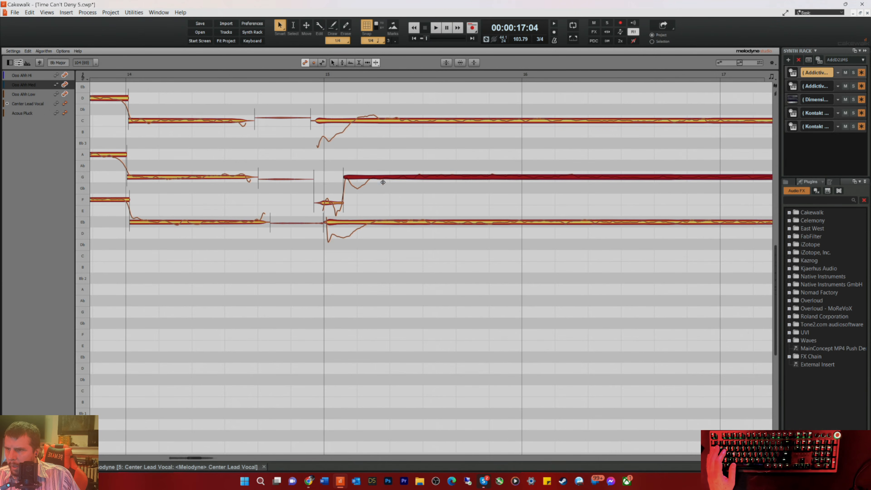
pyautogui.doubleClick(372, 175)
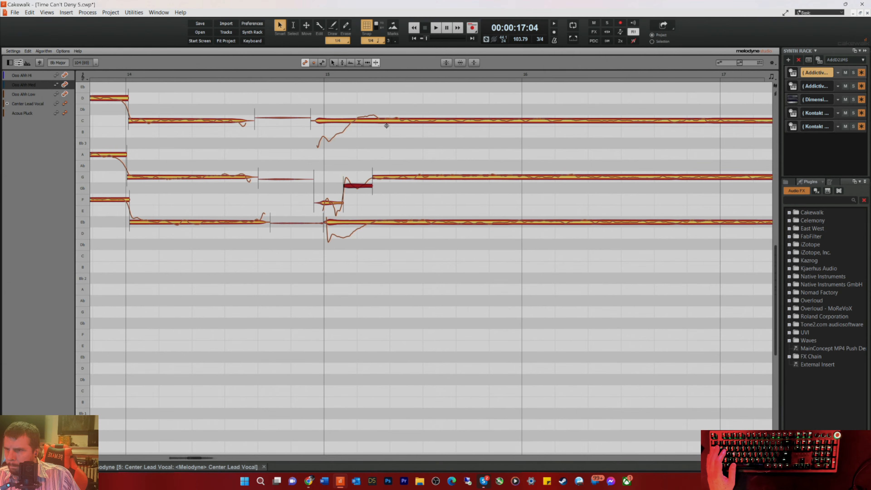
pyautogui.doubleClick(379, 120)
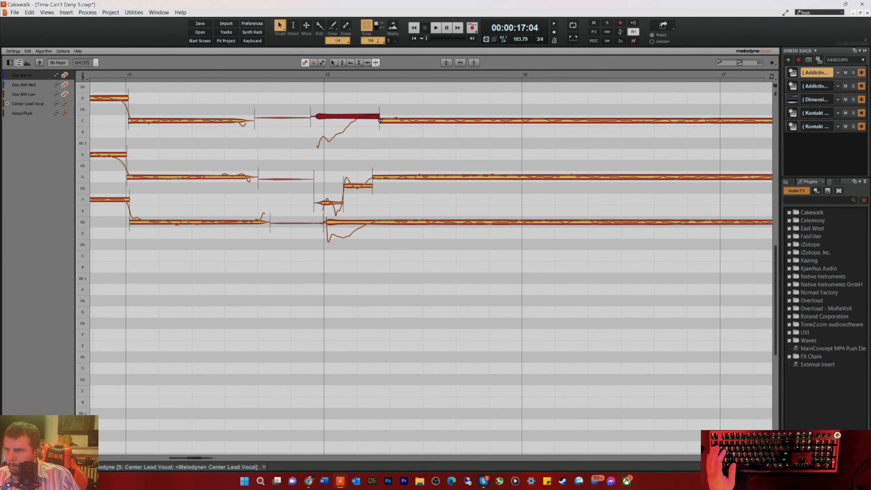
pyautogui.doubleClick(369, 219)
pyautogui.rightClick(403, 256)
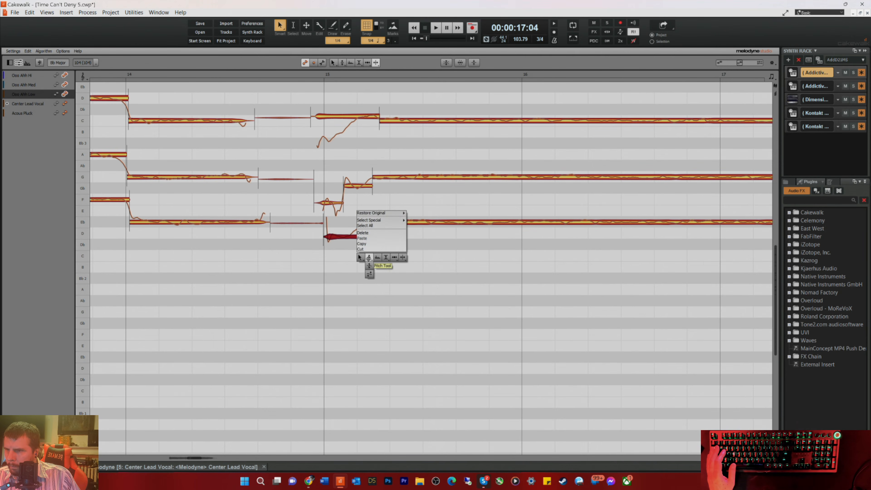
# Step: Reduce the pitch modulation of the sustained Ooo Ahh Low, Med and Hi notes at bar 15, taking Low to 67%
pyautogui.click(369, 257)
pyautogui.click(433, 223)
pyautogui.rightClick(439, 221)
pyautogui.click(442, 227)
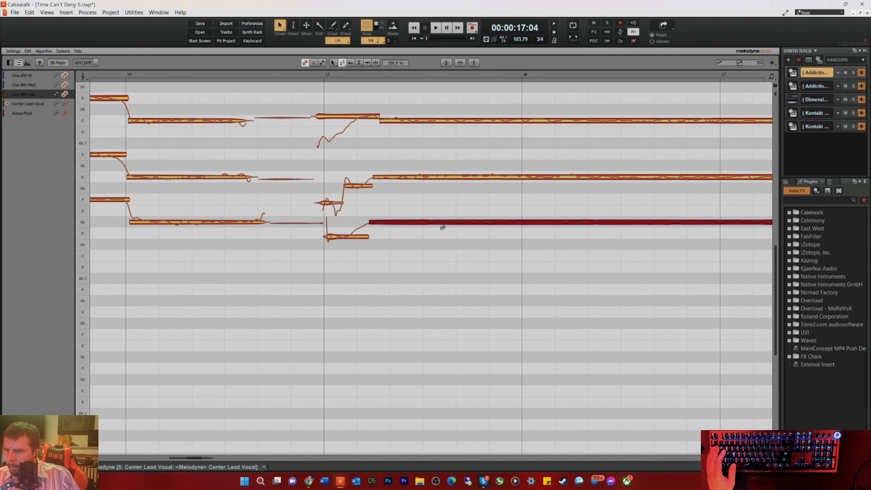
pyautogui.click(438, 178)
pyautogui.click(455, 120)
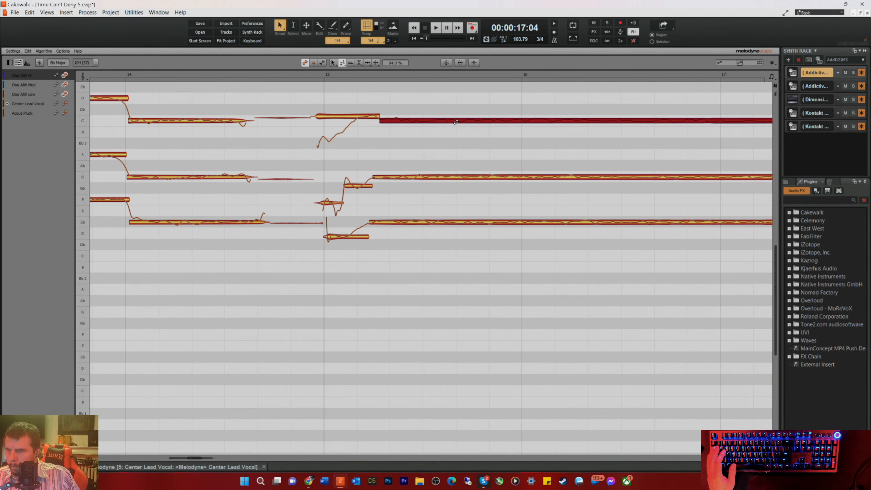
# Step: Align the starts of the Ooo Ahh Hi and Low scoops with the bar 15 line using the Time Tool
pyautogui.rightClick(294, 83)
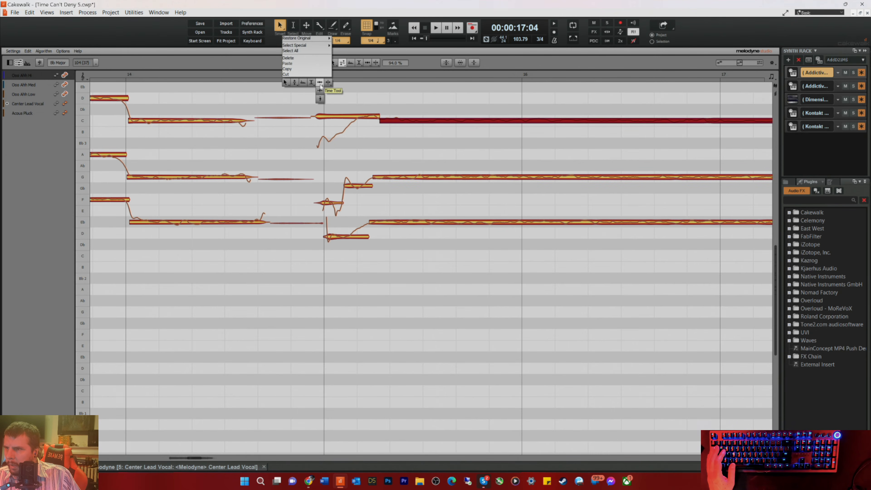
pyautogui.click(320, 89)
pyautogui.moveTo(320, 117); pyautogui.dragTo(330, 118)
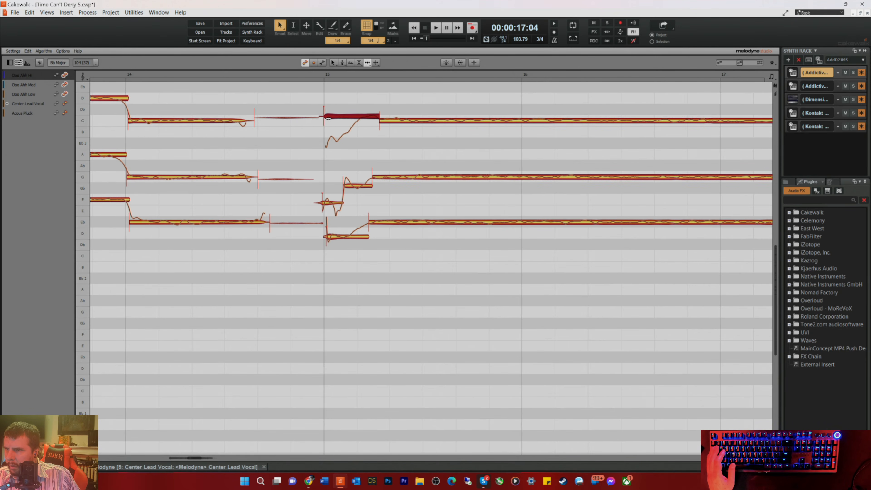
pyautogui.click(330, 236)
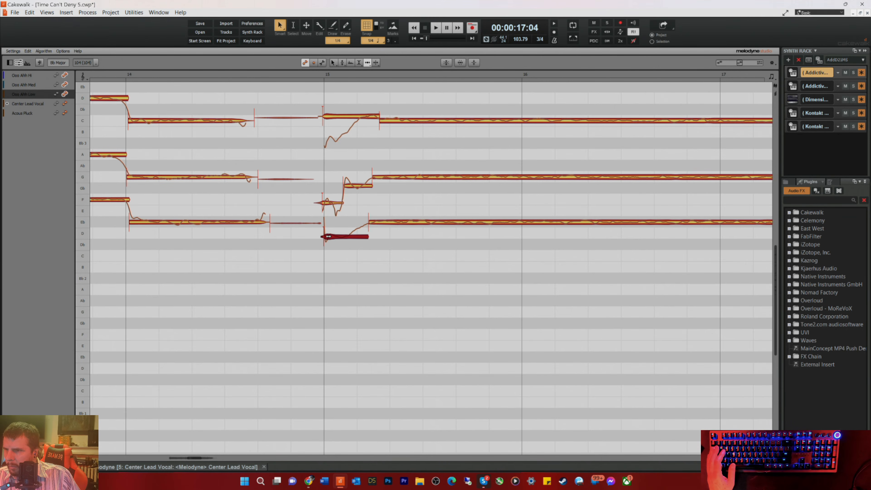
# Step: Delete the three breath notes before bar 15 and even up the end times of the bar 14 harmony notes
pyautogui.moveTo(273, 105); pyautogui.dragTo(297, 261)
pyautogui.press('Delete')
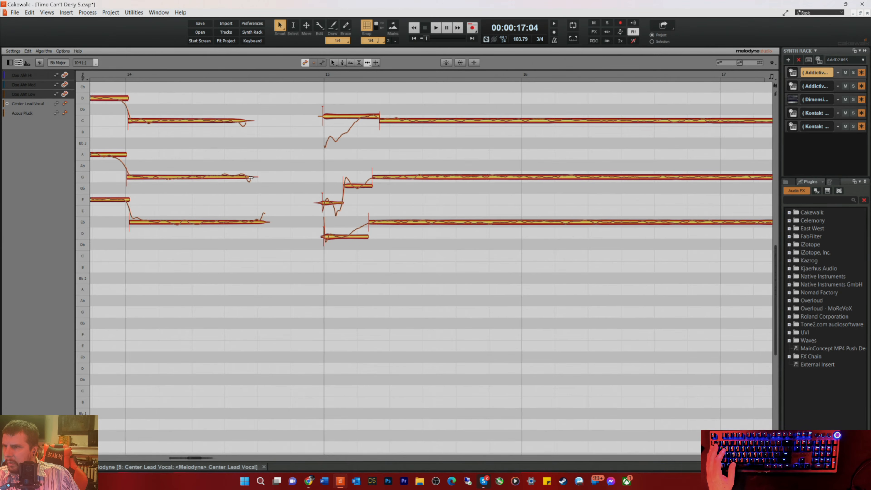
pyautogui.click(250, 177)
pyautogui.click(263, 222)
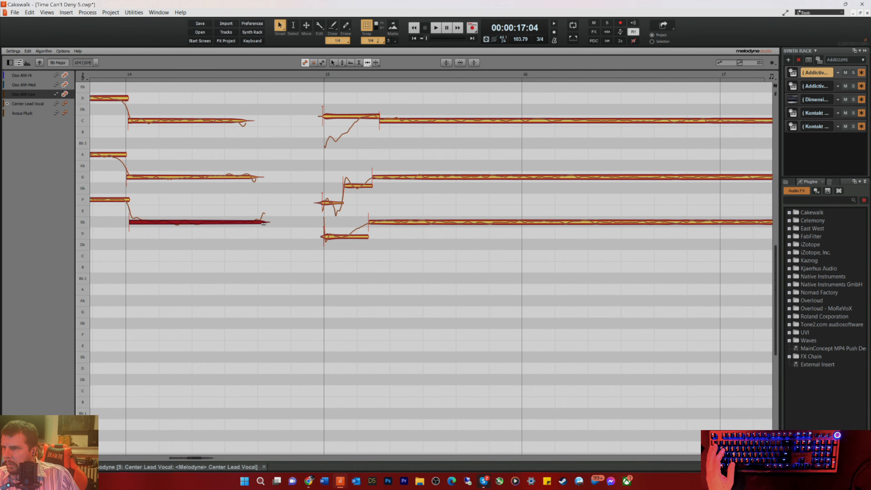
pyautogui.click(253, 123)
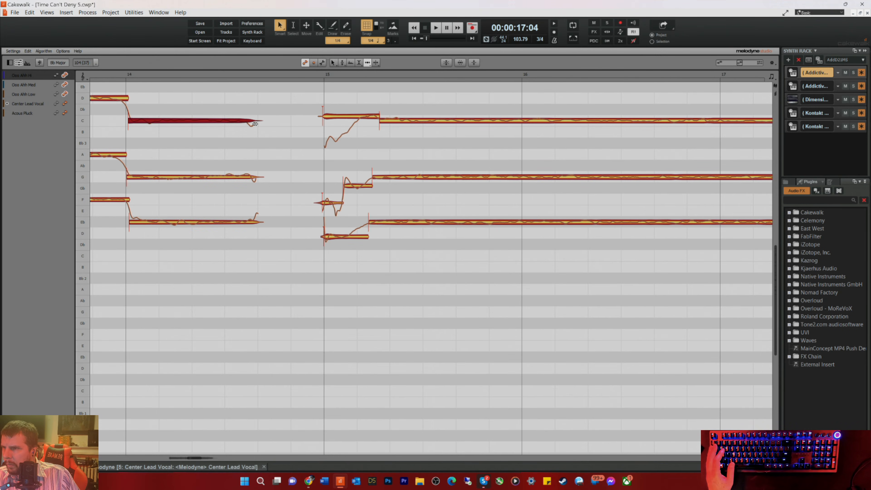
# Step: Play back from just before bar 15 and nudge the start of the Ooo Ahh Hi scoop slightly at bar 15
pyautogui.press('space')
pyautogui.click(300, 79)
pyautogui.click(328, 115)
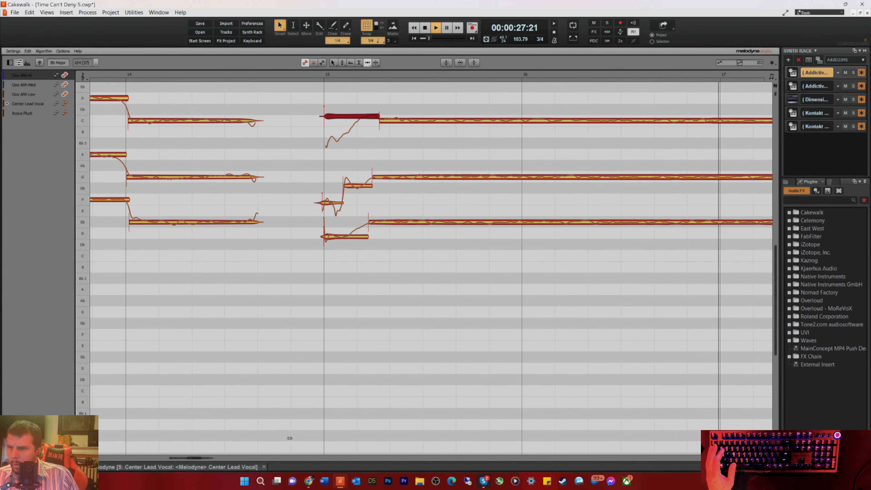
pyautogui.moveTo(194, 457); pyautogui.dragTo(216, 458)
pyautogui.press('space')
# Step: Place the Ooo Ahh Low note separation on the bar 18 line with the Note Separation Tool
pyautogui.rightClick(531, 254)
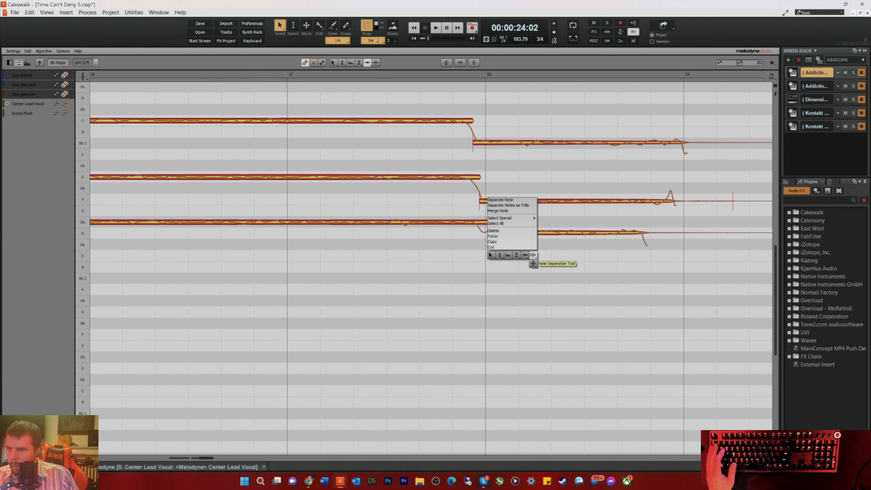
pyautogui.click(531, 255)
pyautogui.moveTo(531, 240); pyautogui.dragTo(486, 242)
# Step: Snap the bar 18 notes to exact pitch: Ooo Ahh Low to D3, Med to F3 and Hi to Bb3
pyautogui.rightClick(481, 245)
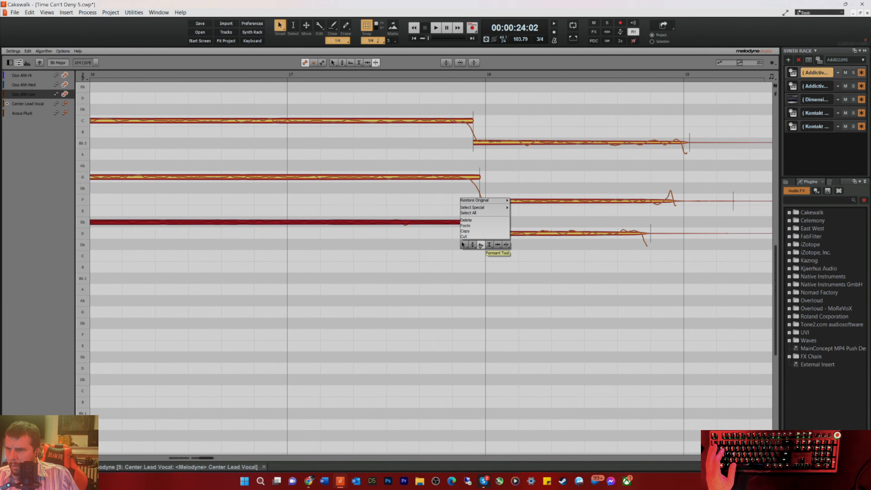
pyautogui.click(472, 253)
pyautogui.click(518, 232)
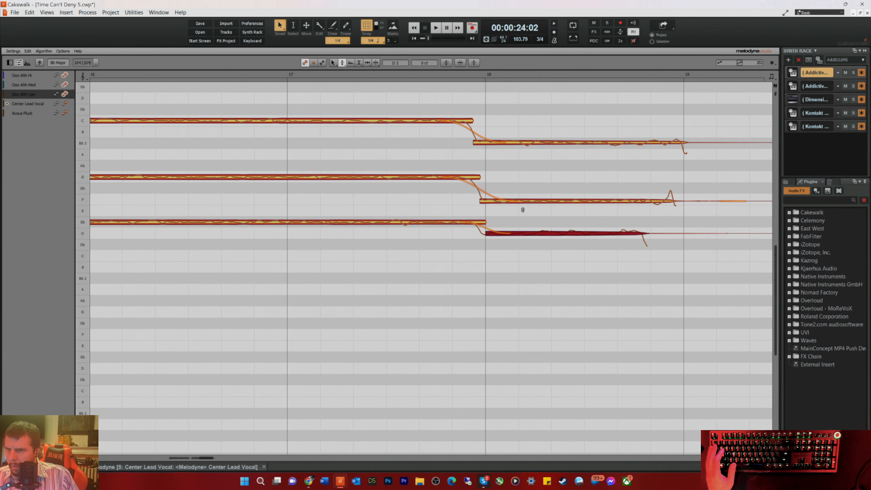
pyautogui.click(533, 201)
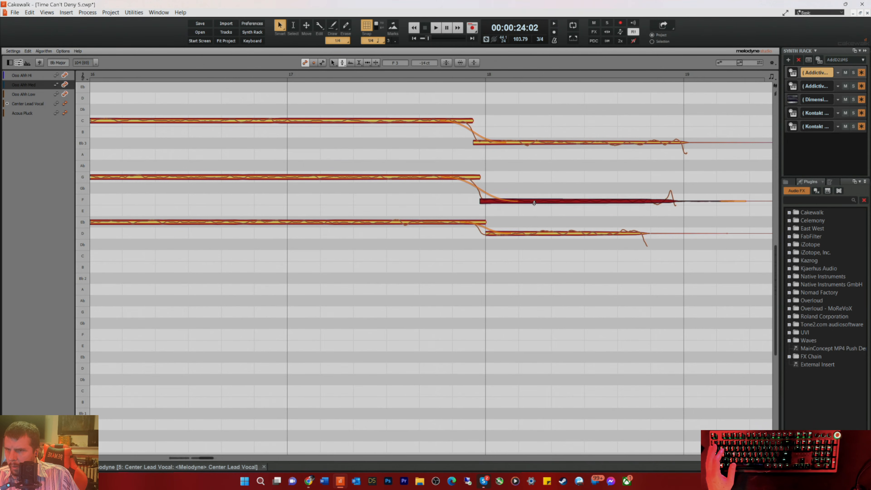
pyautogui.click(537, 143)
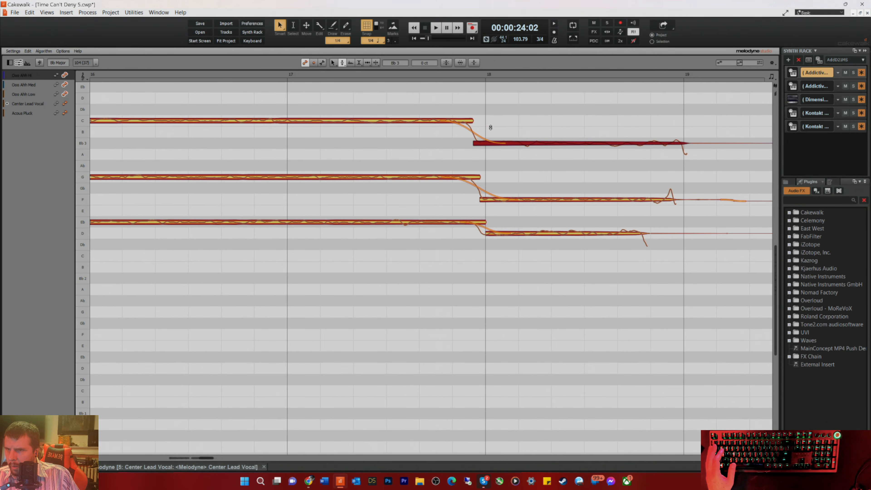
# Step: Even up the ends of the Ooo Ahh Low and Hi notes just before bar 19 with the Time Tool
pyautogui.rightClick(558, 211)
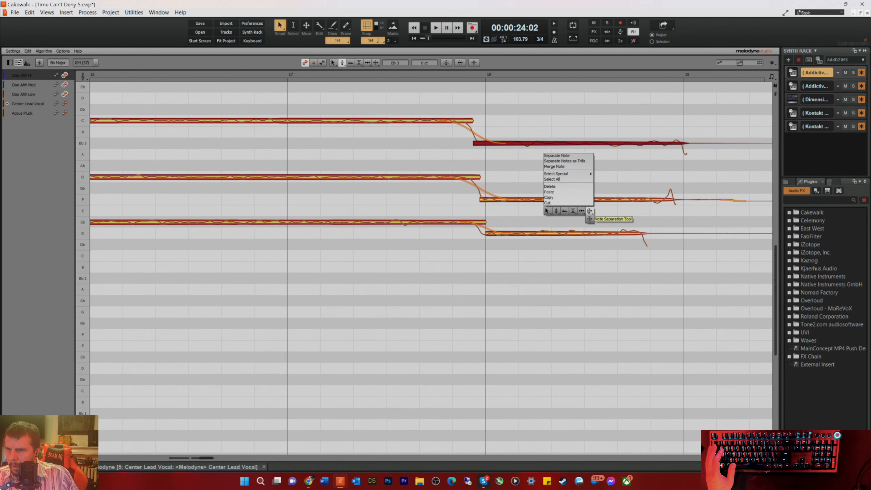
pyautogui.click(581, 220)
pyautogui.moveTo(668, 236); pyautogui.dragTo(676, 235)
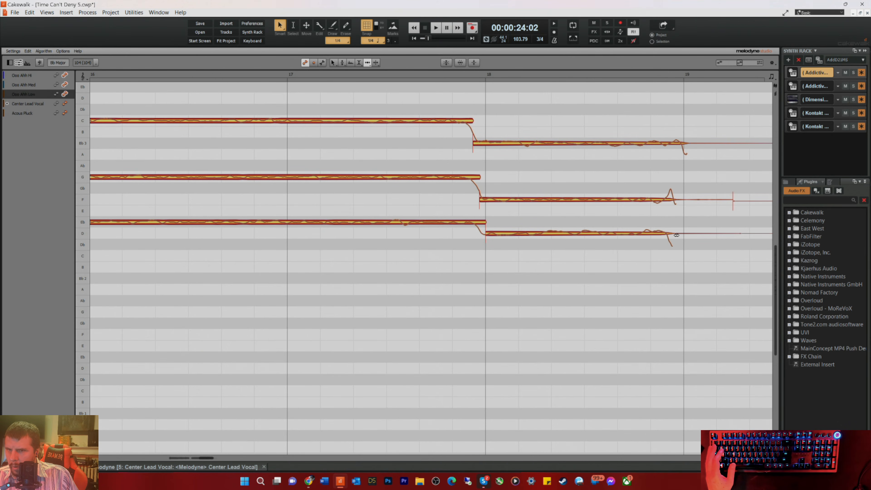
pyautogui.moveTo(710, 145); pyautogui.dragTo(737, 259)
# Step: Move the Ooo Ahh Med tail separation back to the bar 19 line and delete the tails of all three harmonies
pyautogui.rightClick(699, 250)
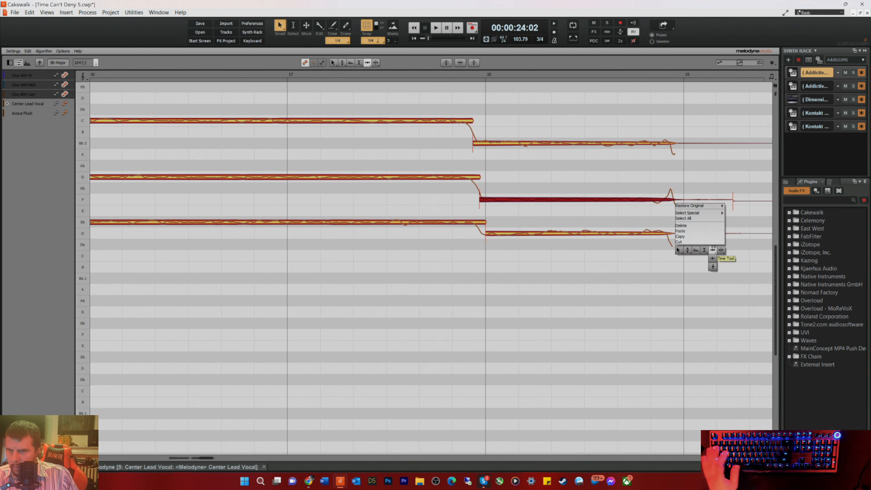
pyautogui.click(716, 250)
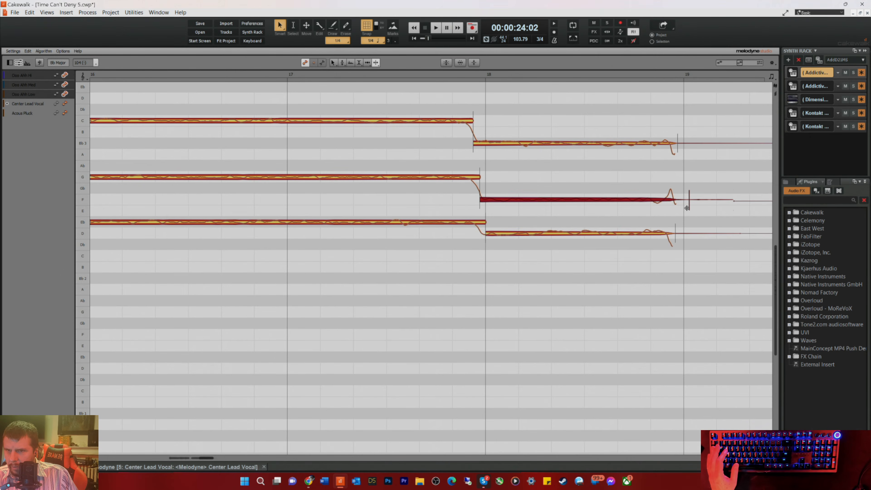
pyautogui.moveTo(698, 133); pyautogui.dragTo(732, 306)
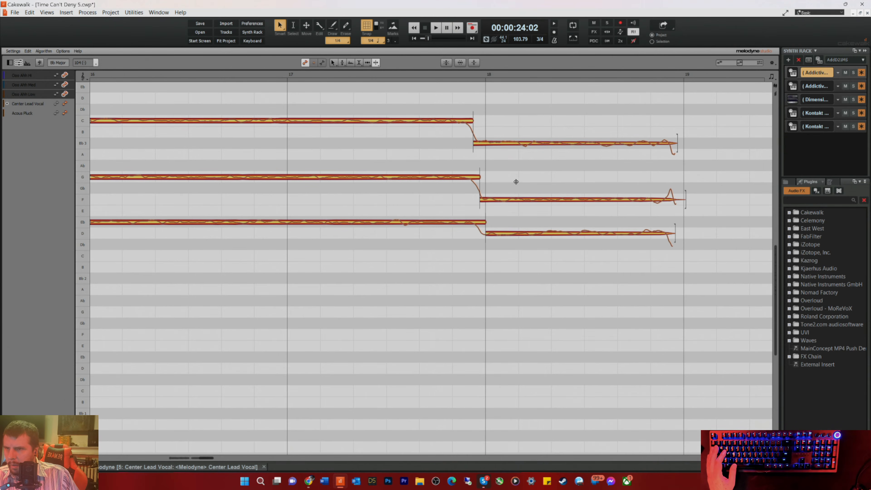
# Step: Move the starts of the bar 18 Ooo Ahh Hi and Med notes closer to the bar line and play from bar 17
pyautogui.rightClick(467, 146)
pyautogui.click(460, 145)
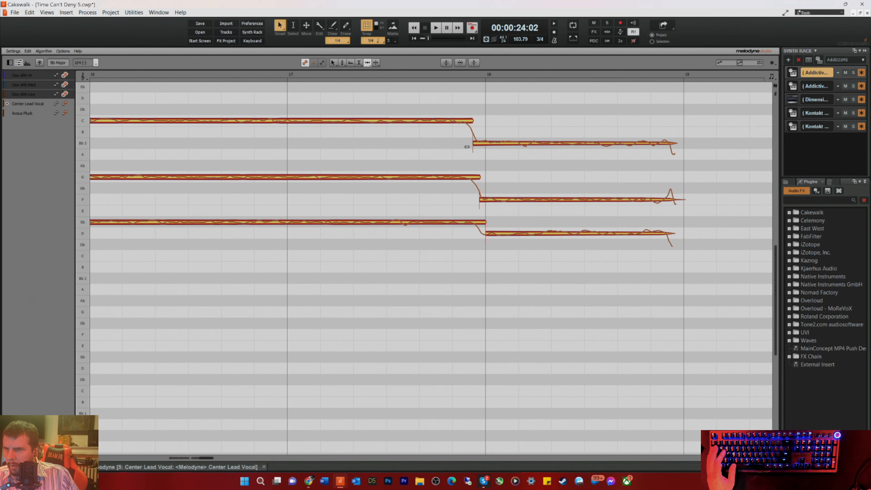
pyautogui.moveTo(473, 144); pyautogui.dragTo(483, 146)
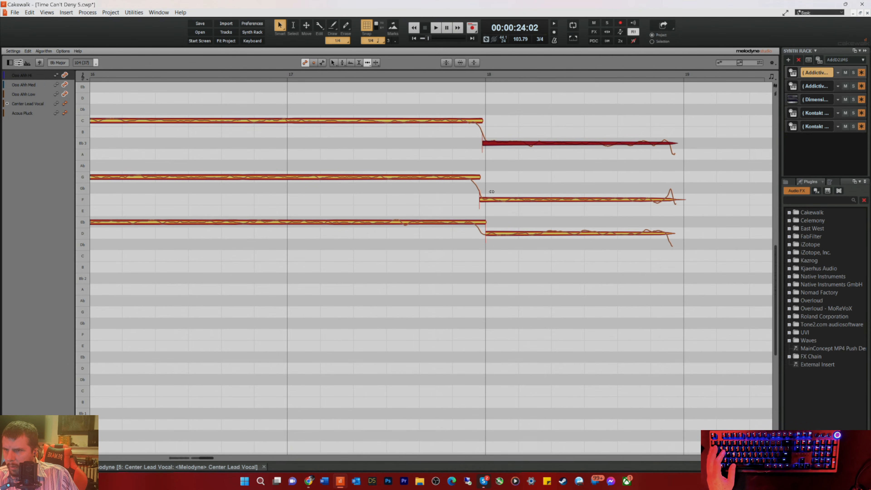
pyautogui.click(487, 199)
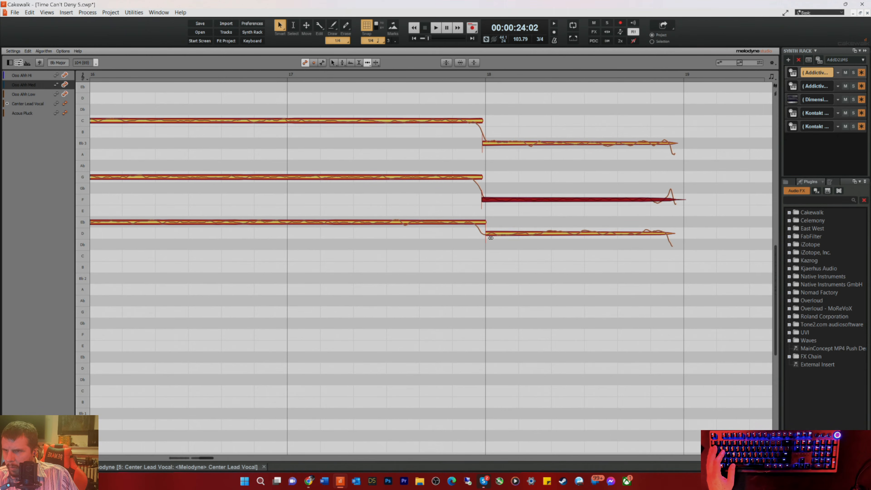
pyautogui.click(300, 73)
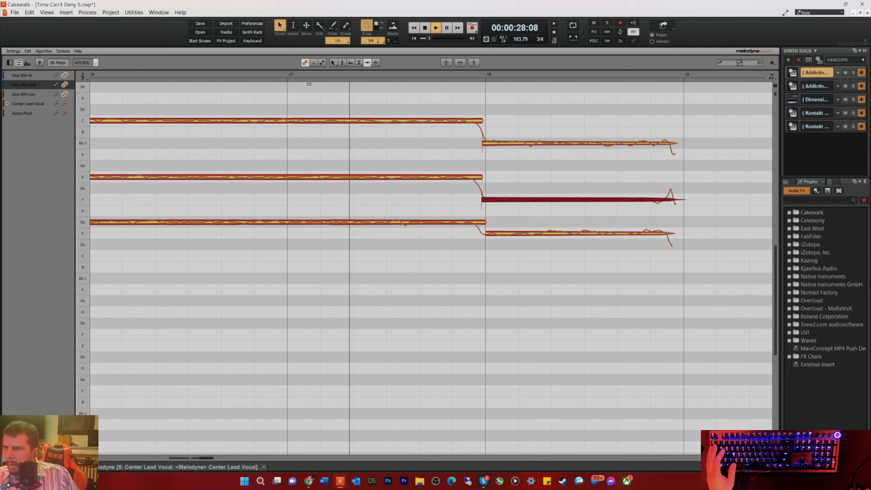
# Step: Reduce the pitch modulation of the bar 18 Ooo Ahh Hi, Med and Low notes, and play the phrase from bar 17
pyautogui.rightClick(516, 143)
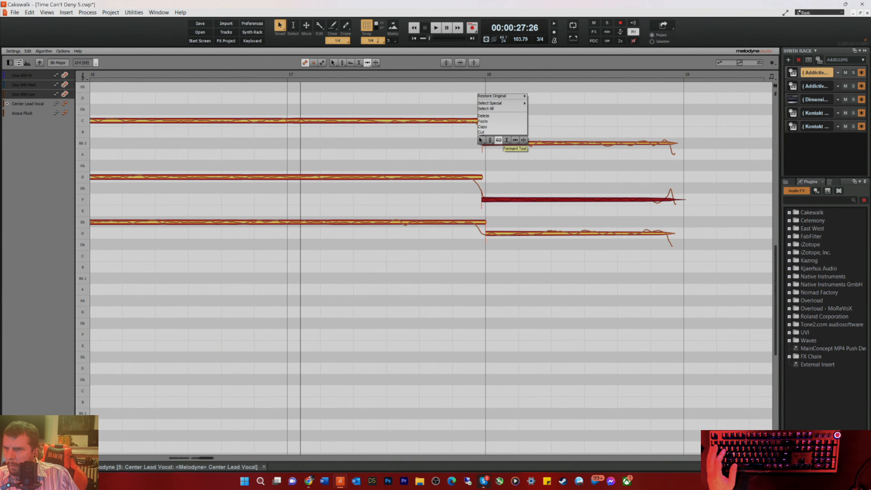
pyautogui.click(489, 156)
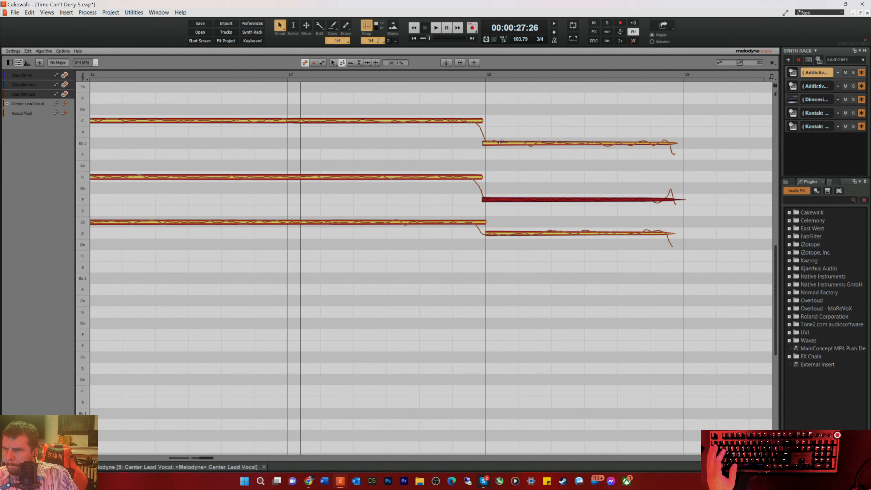
pyautogui.moveTo(500, 143); pyautogui.dragTo(502, 158)
pyautogui.click(505, 198)
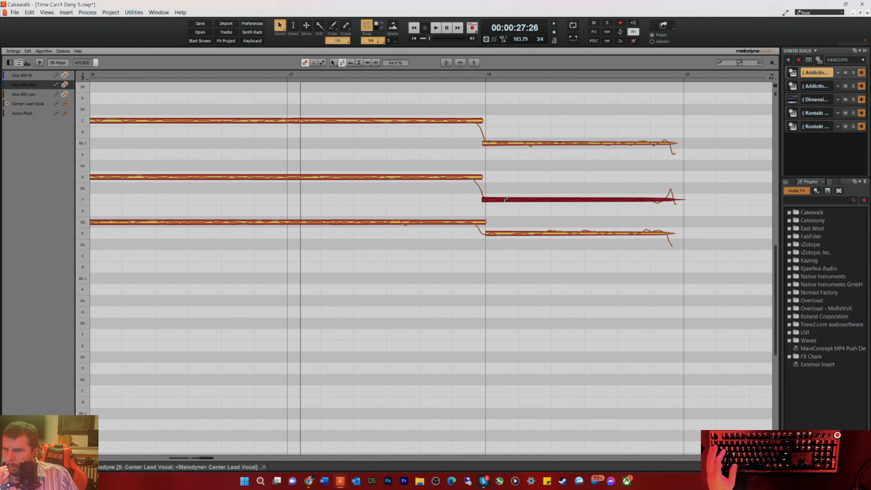
pyautogui.moveTo(519, 232); pyautogui.dragTo(515, 262)
pyautogui.press('space')
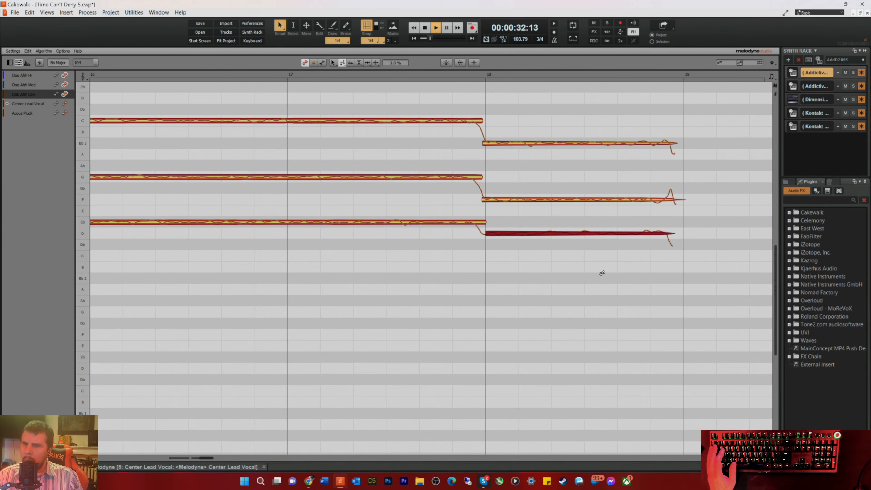
pyautogui.press('space')
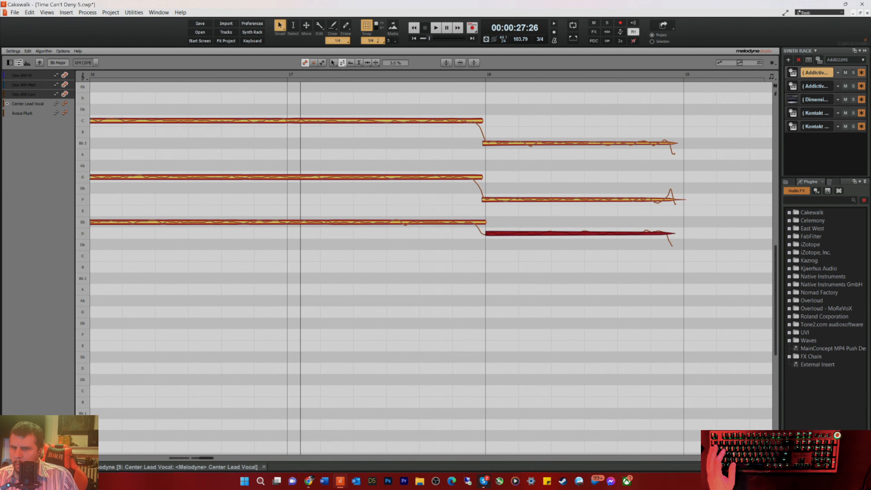
# Step: Return to the track view and select the Ooo Ahh Hi, Med and Low clips together
pyautogui.press('d')
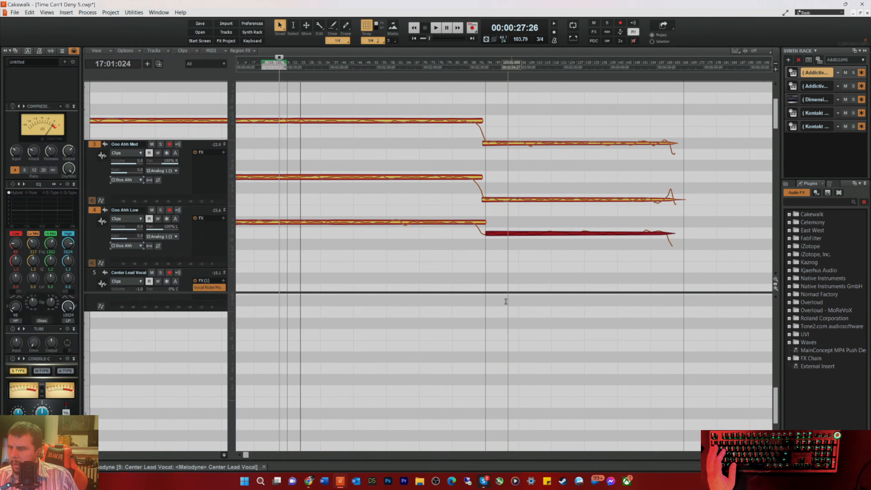
pyautogui.moveTo(308, 235); pyautogui.dragTo(256, 104)
pyautogui.scroll(2, 270, 154)
pyautogui.moveTo(271, 155); pyautogui.dragTo(298, 157)
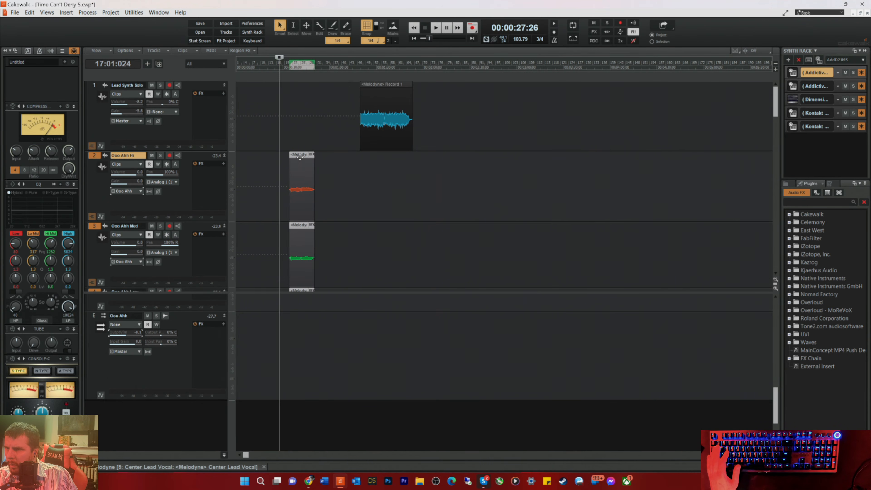
pyautogui.click(29, 13)
pyautogui.click(37, 22)
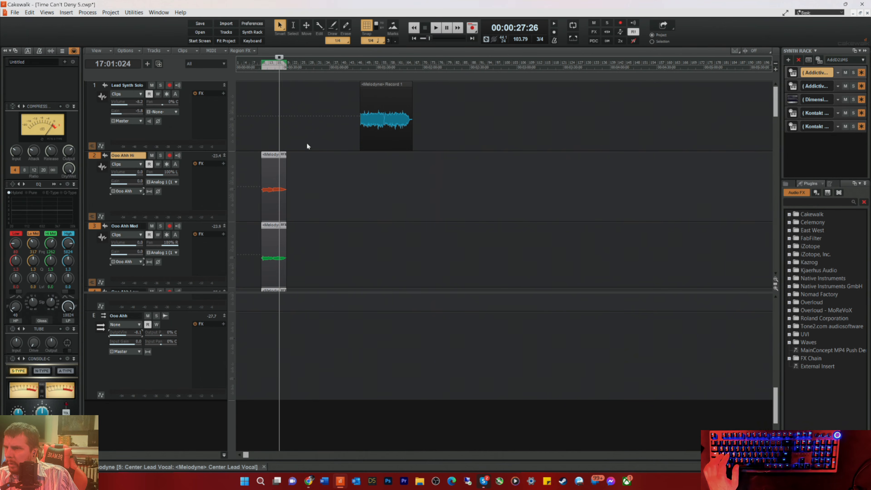
# Step: Copy the three Ooo Ahh clips to just after the originals on their own tracks and play the transition between them
pyautogui.moveTo(271, 157); pyautogui.dragTo(300, 158)
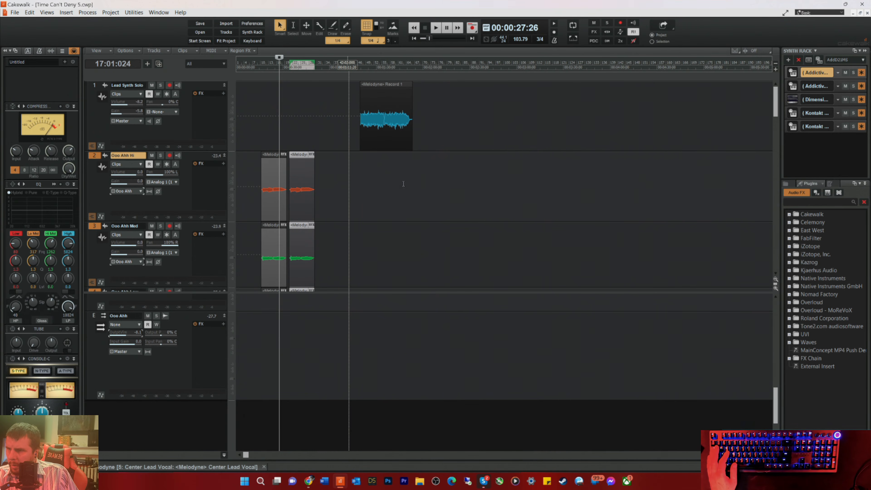
pyautogui.press('space')
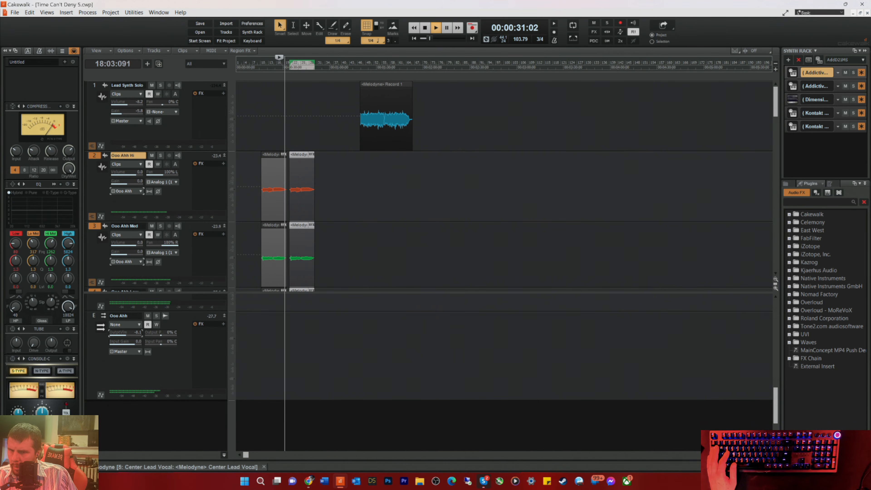
pyautogui.scroll(8, 701, 348)
pyautogui.press('space')
# Step: Set the playback position to 19:02:000 and trim the starts of the three copied Ooo Ahh clips to just before the vocals begin
pyautogui.scroll(-3, 562, 138)
pyautogui.scroll(2, 569, 131)
pyautogui.click(501, 67)
pyautogui.moveTo(511, 153); pyautogui.dragTo(527, 273)
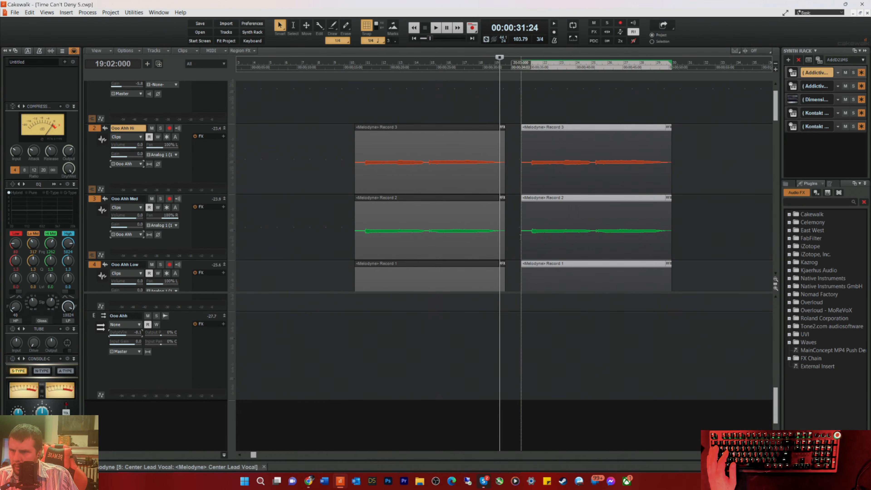
pyautogui.moveTo(521, 239); pyautogui.dragTo(524, 238)
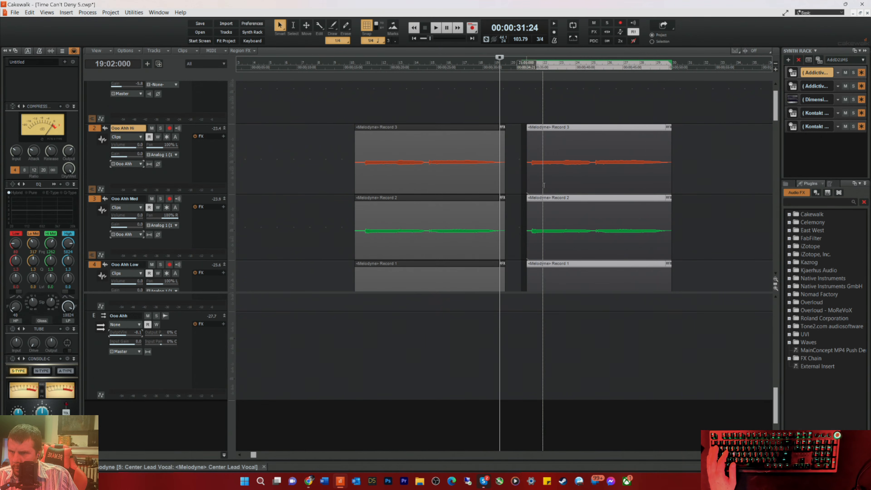
# Step: Set the playback position to 20:01:000, move the three copied Ooo Ahh clips earlier to meet the originals, and play them
pyautogui.click(512, 71)
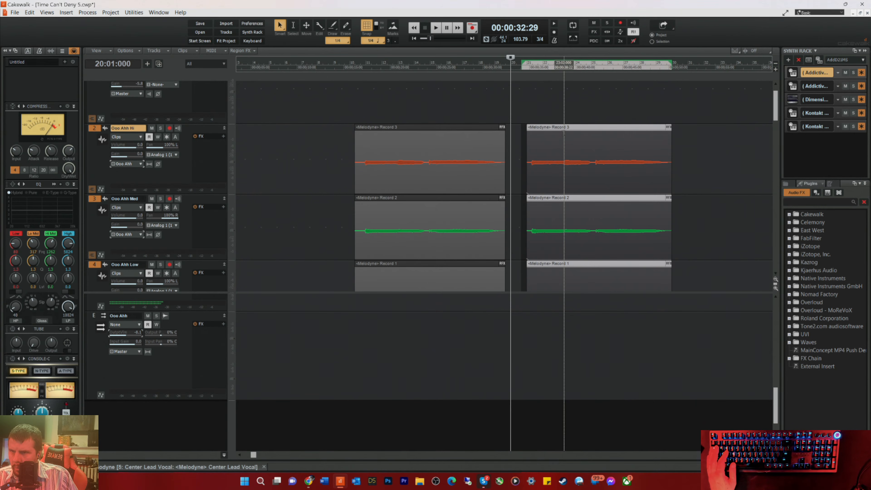
pyautogui.moveTo(566, 130); pyautogui.dragTo(545, 133)
pyautogui.press('space')
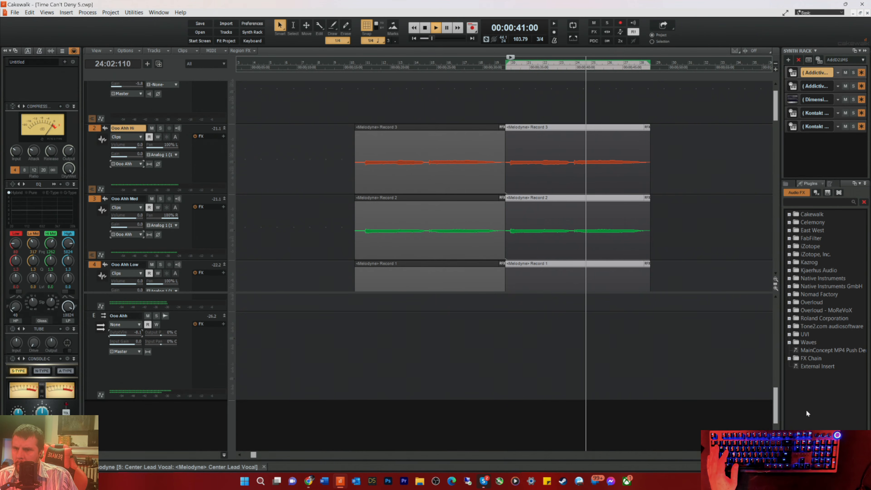
pyautogui.click(756, 454)
pyautogui.click(756, 454)
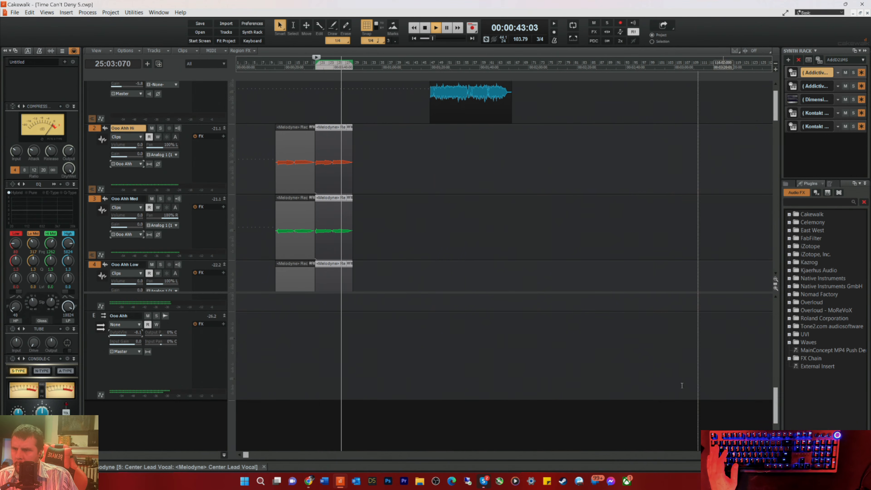
pyautogui.scroll(-5, 514, 154)
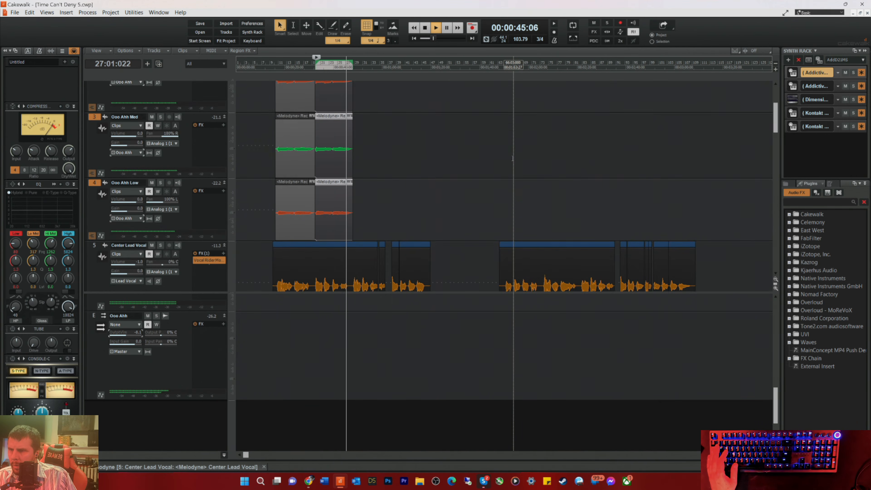
pyautogui.scroll(1, 515, 156)
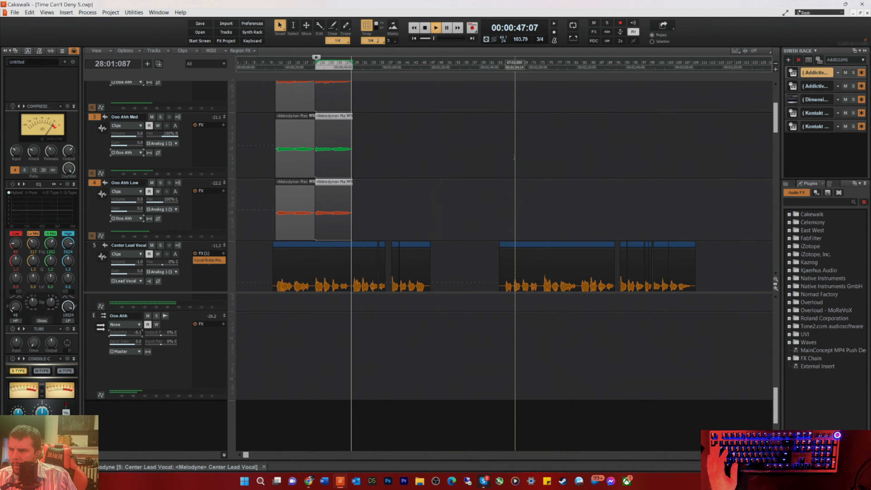
pyautogui.scroll(2, 515, 149)
pyautogui.scroll(2, 516, 146)
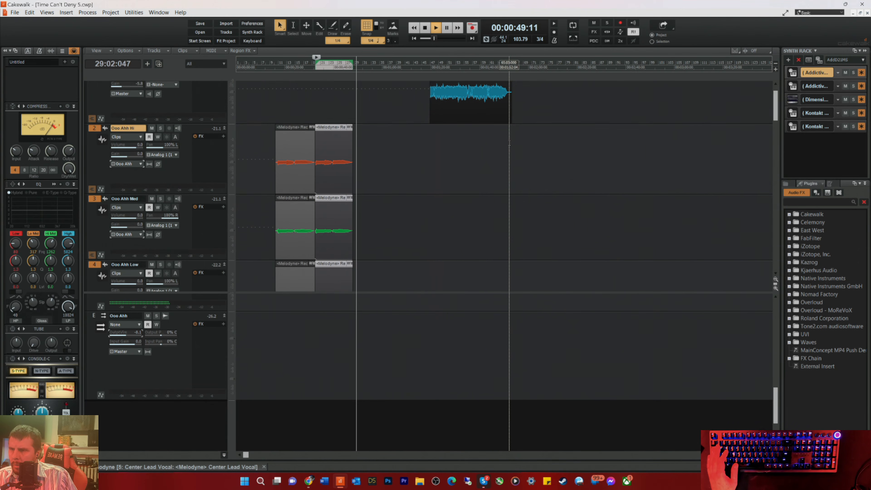
pyautogui.press('space')
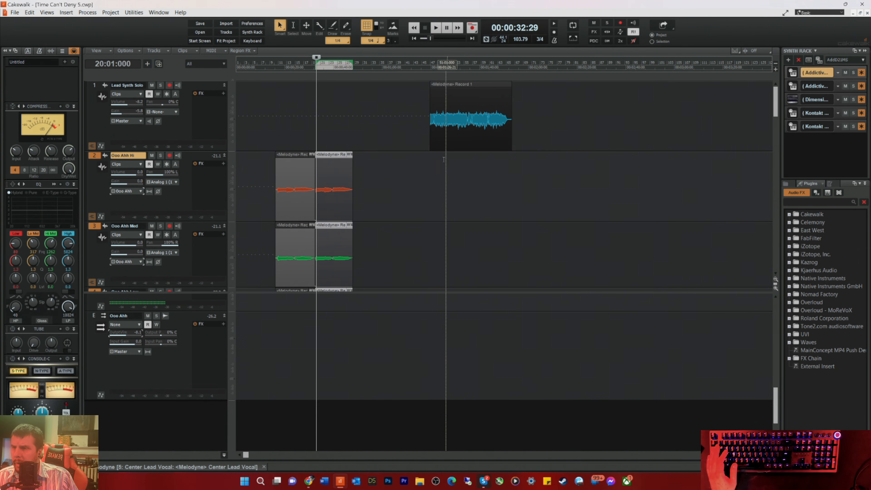
# Step: Insert a new audio track directly above Center Lead Vocal and expand its height to show its controls
pyautogui.scroll(-5, 436, 177)
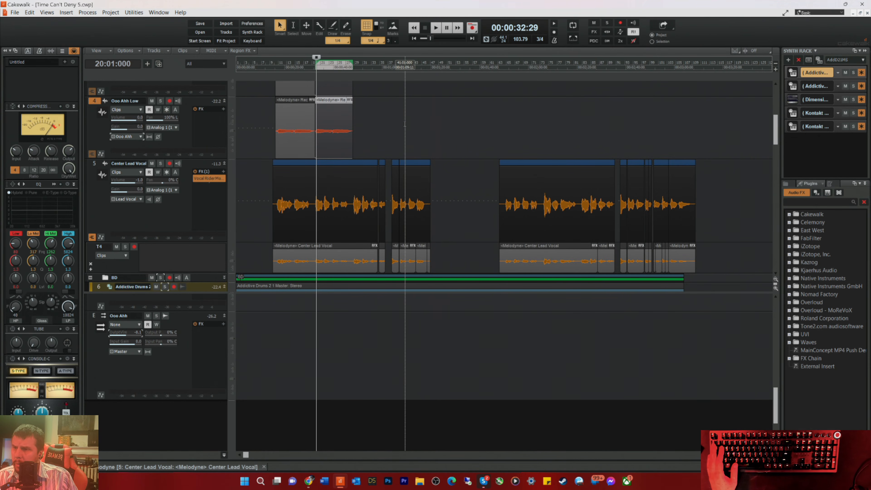
pyautogui.rightClick(193, 161)
pyautogui.click(211, 166)
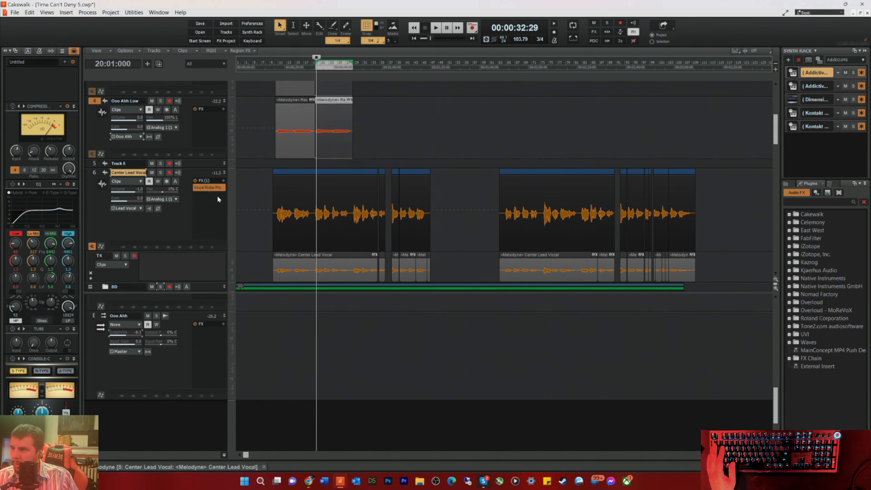
pyautogui.click(196, 164)
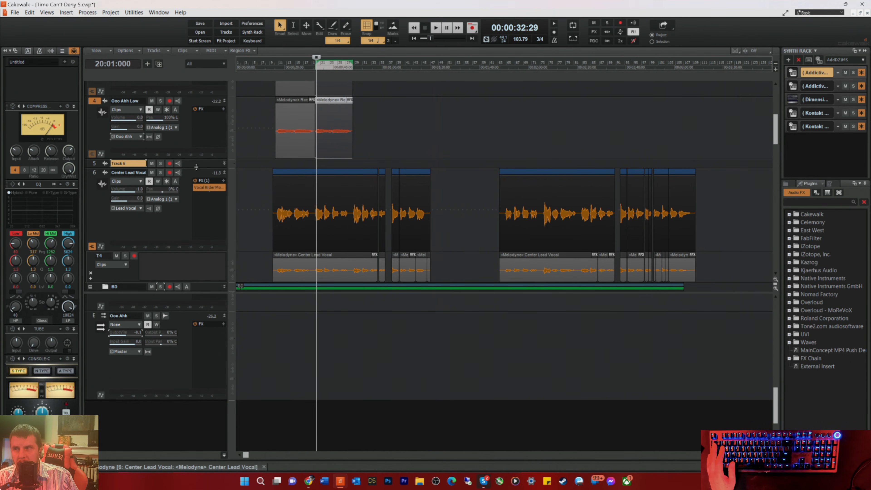
pyautogui.moveTo(196, 167); pyautogui.dragTo(201, 235)
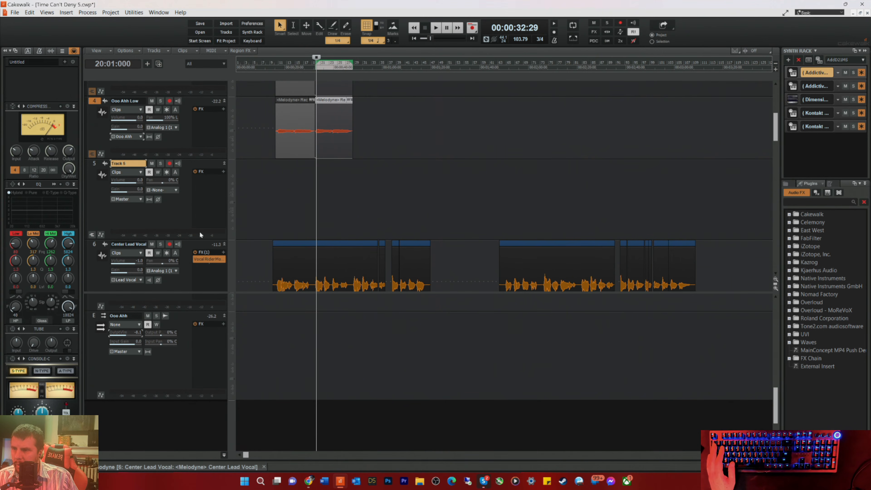
# Step: Set the playback position to 26:02:000, play briefly, and rename the new Track 5 as Unison
pyautogui.click(344, 68)
pyautogui.press('space')
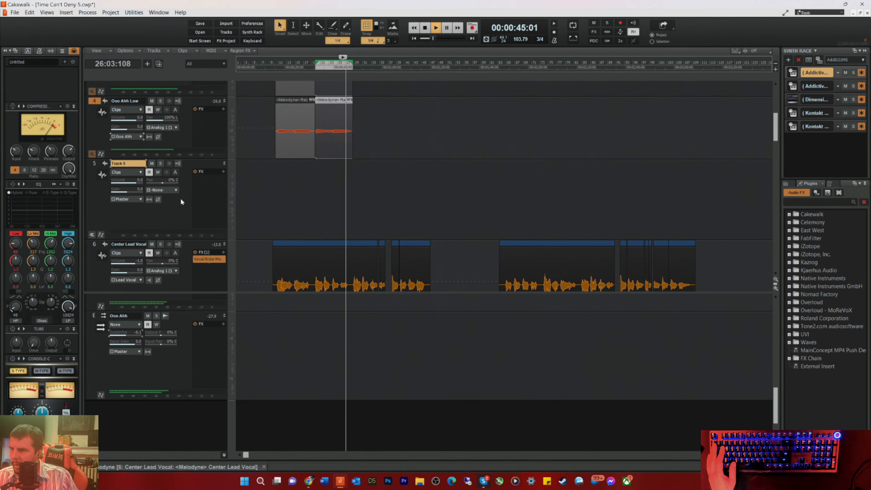
pyautogui.press('space')
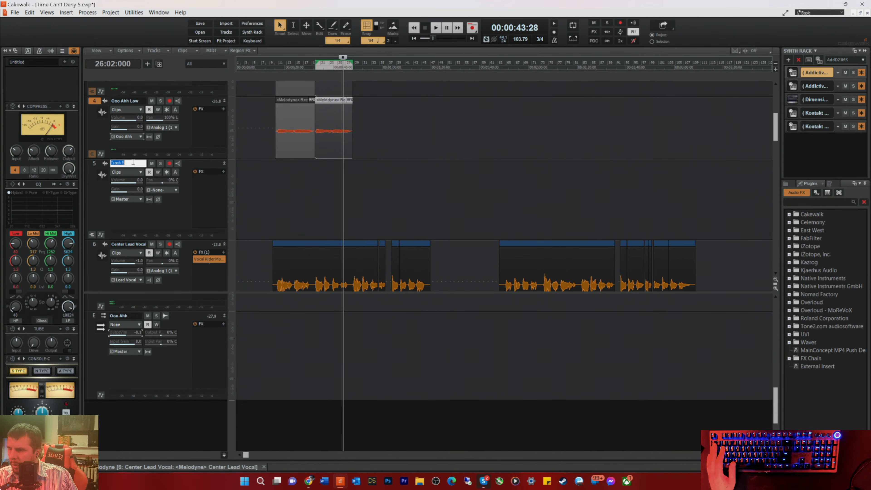
pyautogui.write('Unison')
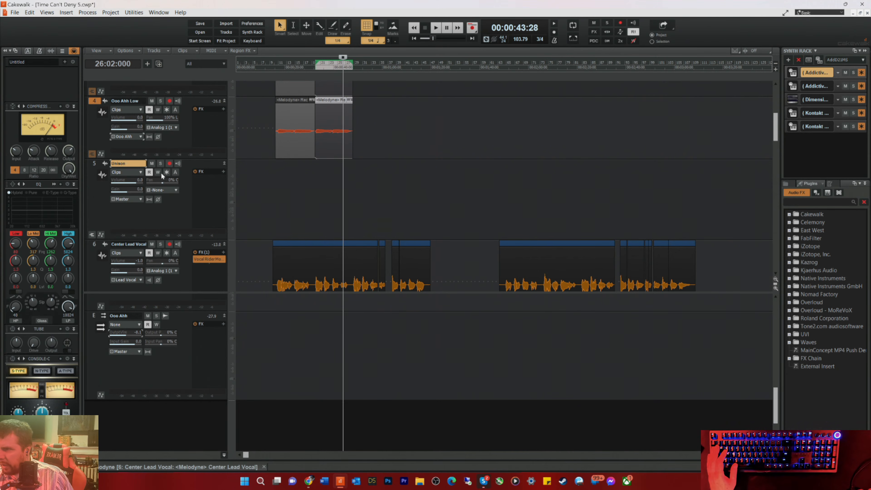
# Step: Insert another audio track above Unison and rename the Unison track as Unison L
pyautogui.rightClick(178, 219)
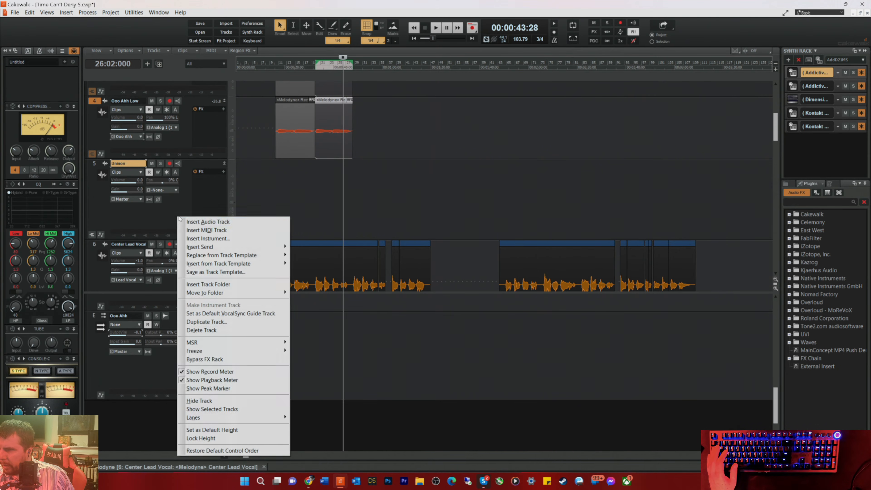
pyautogui.click(197, 222)
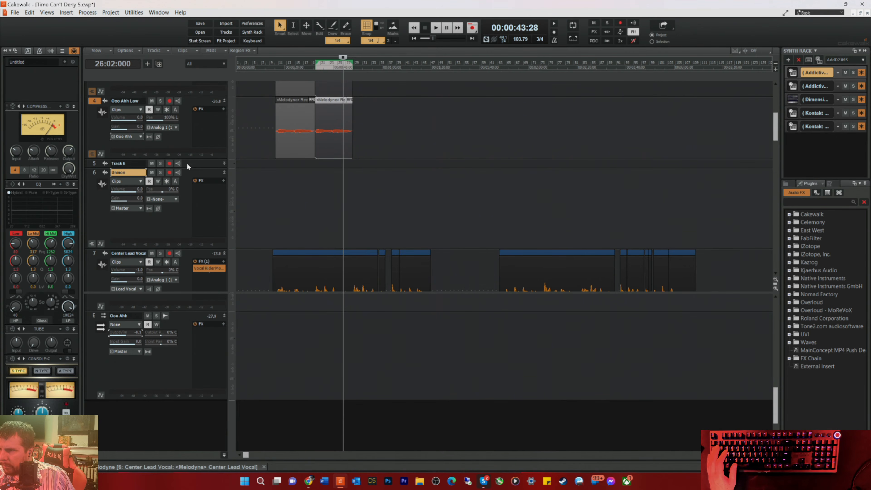
pyautogui.click(191, 167)
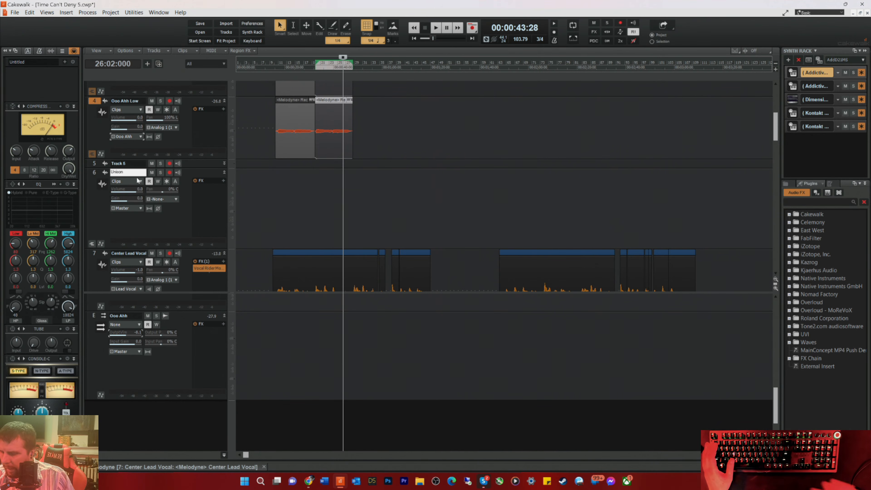
pyautogui.write('L')
pyautogui.press('Return')
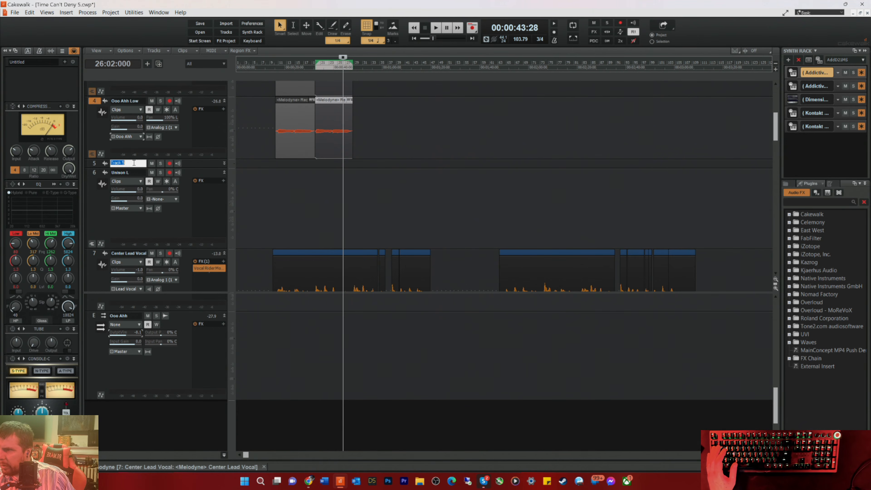
# Step: Rename the newly inserted track above Unison L as Unison R
pyautogui.write('Niso')
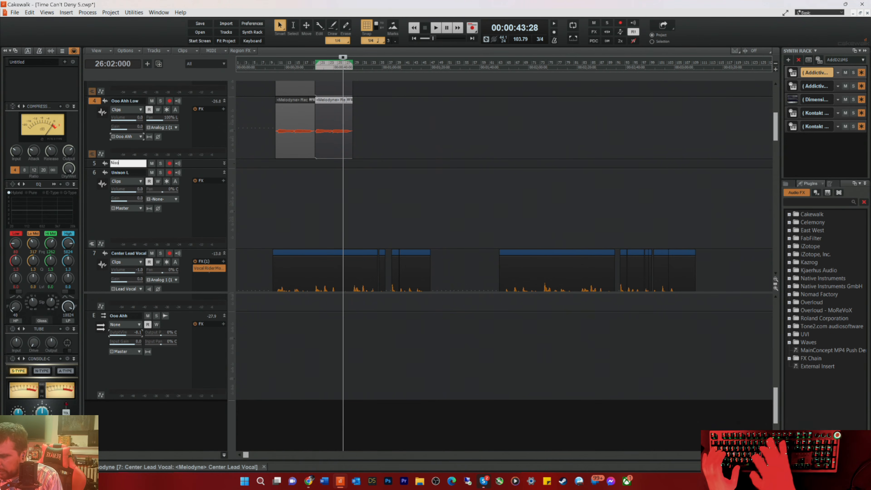
pyautogui.write('n R')
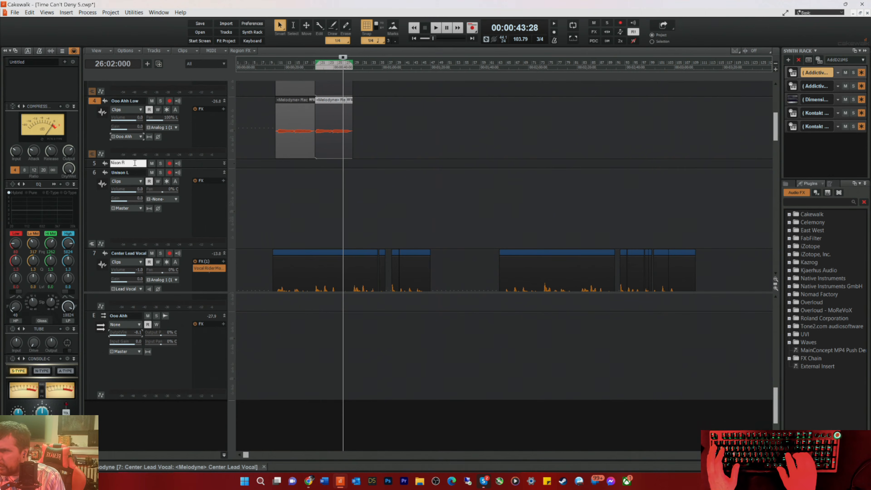
pyautogui.press('Return')
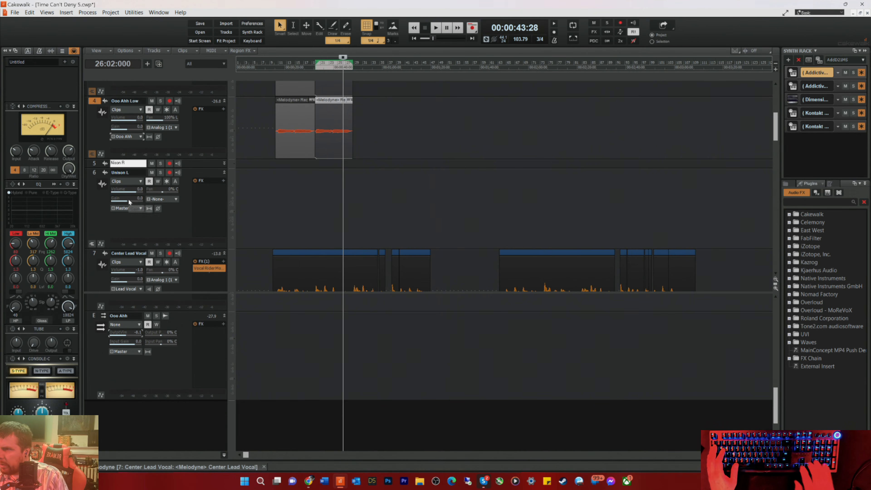
pyautogui.press('Delete')
pyautogui.write('Un')
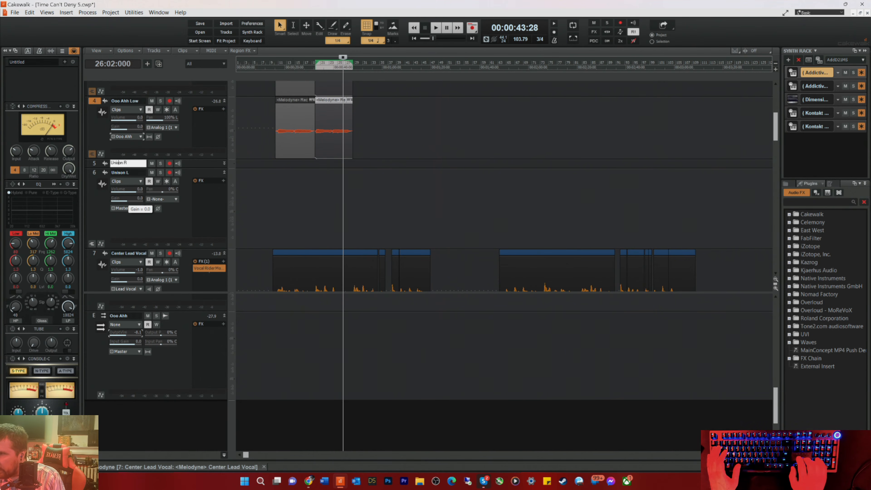
pyautogui.press('Return')
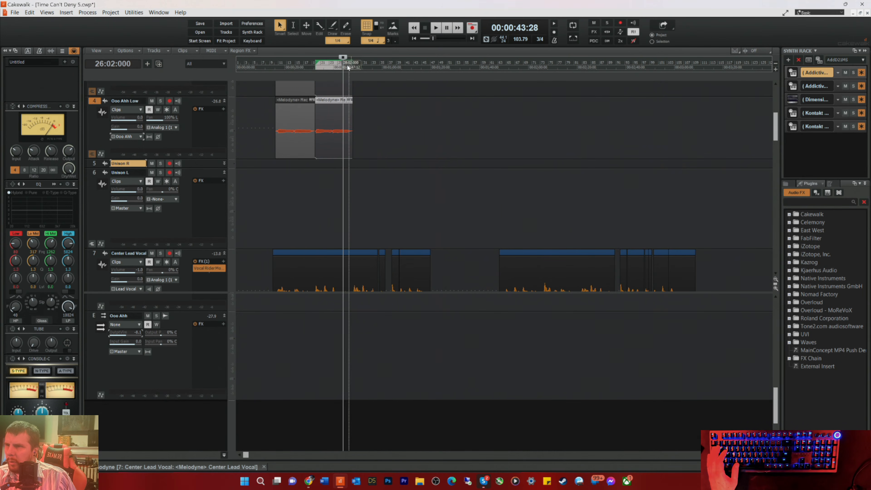
# Step: Set the playback position to 27:01:000 and briefly play the end of the copied Ooo Ahh phrase
pyautogui.click(346, 67)
pyautogui.press('space')
pyautogui.scroll(-3, 349, 168)
pyautogui.press('space')
pyautogui.scroll(4, 350, 171)
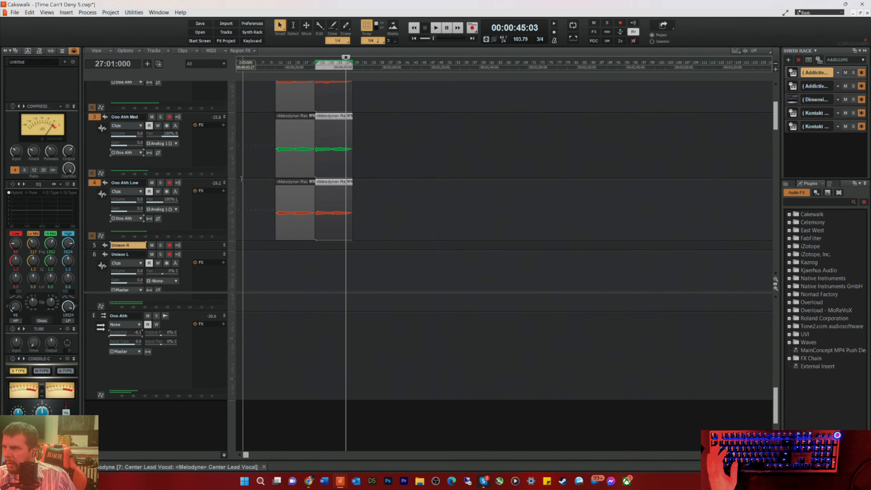
# Step: Expand the Unison R track's height, and pan Unison R to the right and Unison L 100% left
pyautogui.scroll(-1, 227, 175)
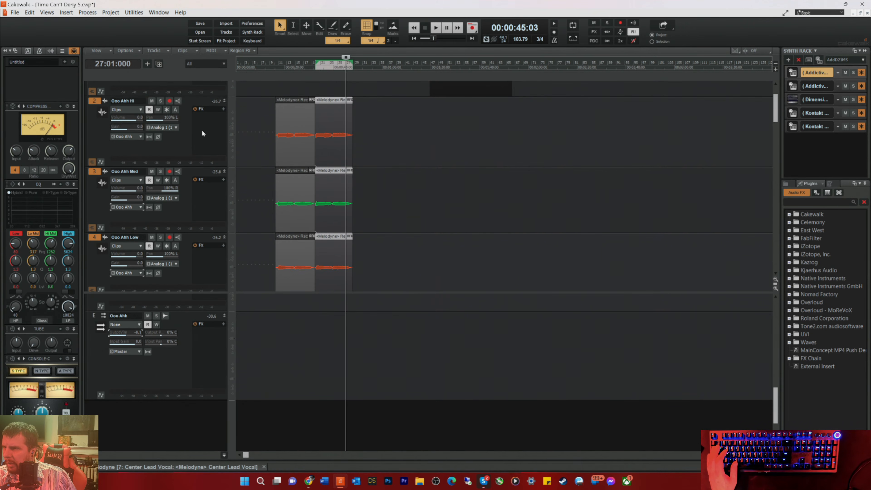
pyautogui.scroll(-1, 197, 155)
pyautogui.scroll(-4, 190, 195)
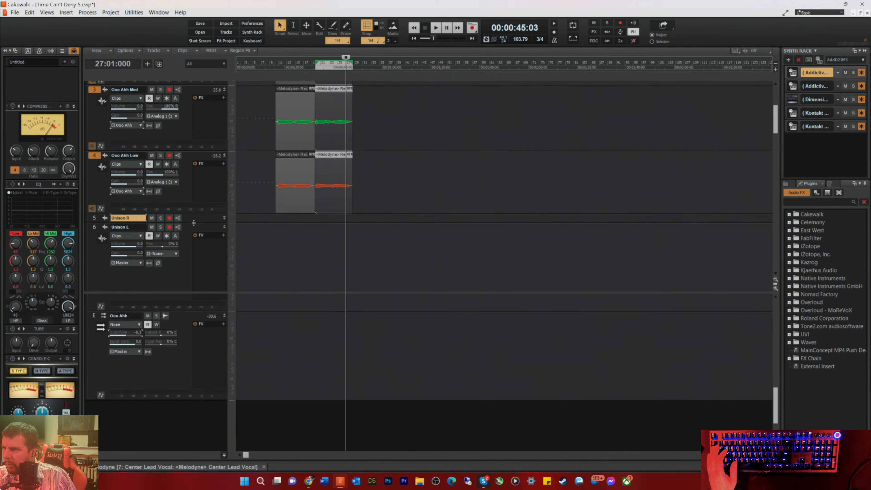
pyautogui.moveTo(193, 170); pyautogui.dragTo(202, 215)
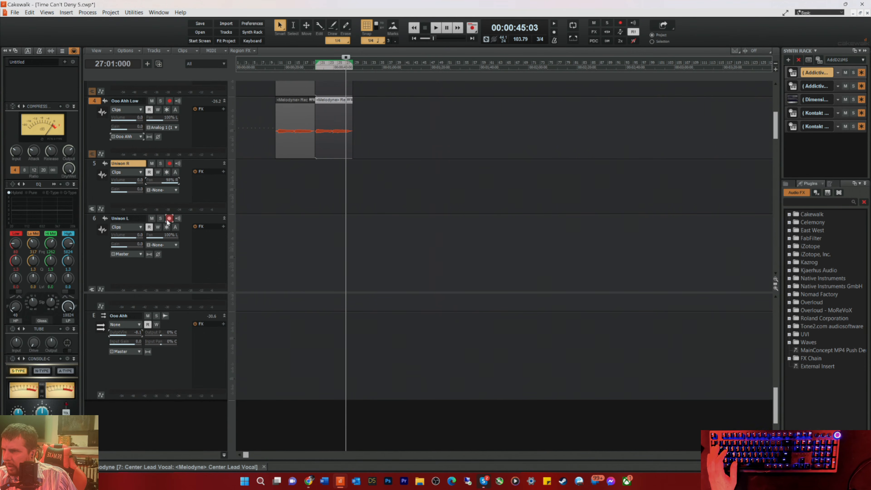
# Step: Arm Unison L for recording and choose Analog 1 (1) of the ASIO Fireface USB as its input
pyautogui.click(176, 246)
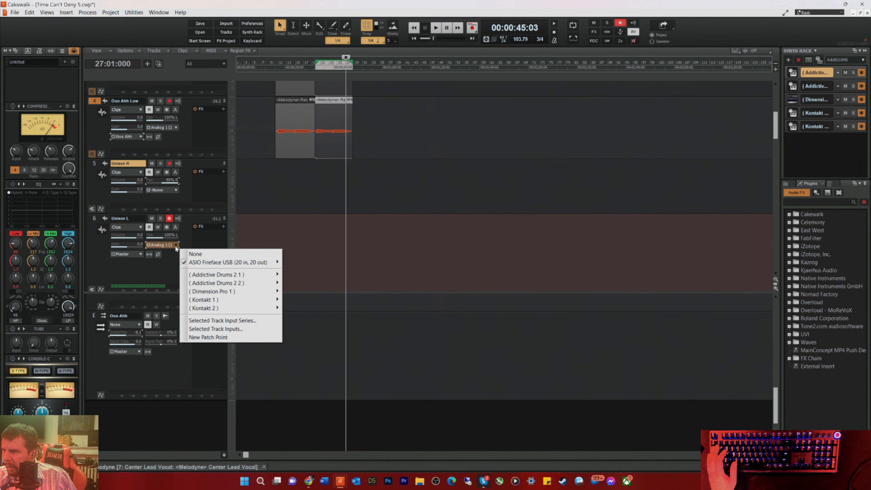
pyautogui.moveTo(240, 262)
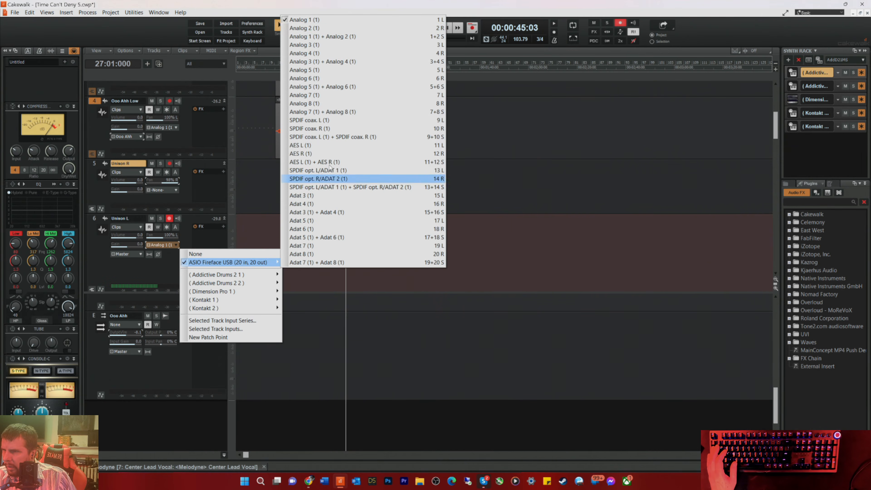
pyautogui.click(324, 22)
# Step: Play the song from bar 27 with Unison L armed to rehearse the part against the lead vocal
pyautogui.press('space')
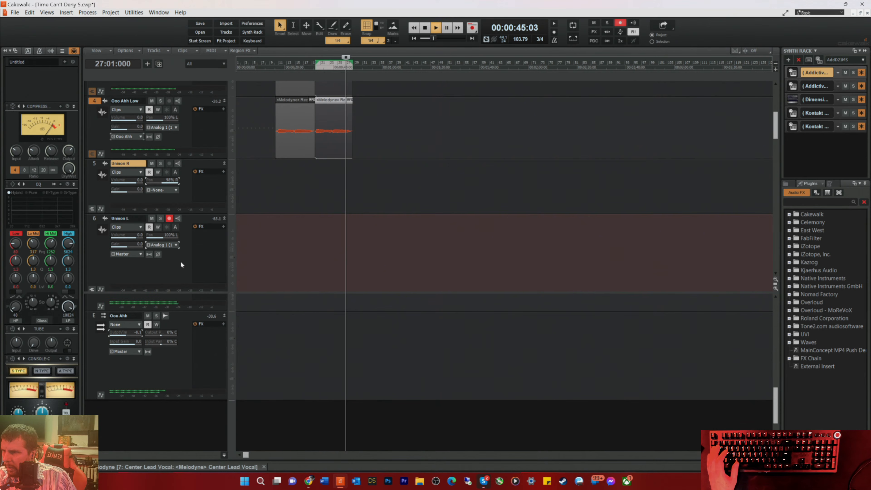
pyautogui.scroll(-1, 460, 213)
pyautogui.scroll(-3, 460, 213)
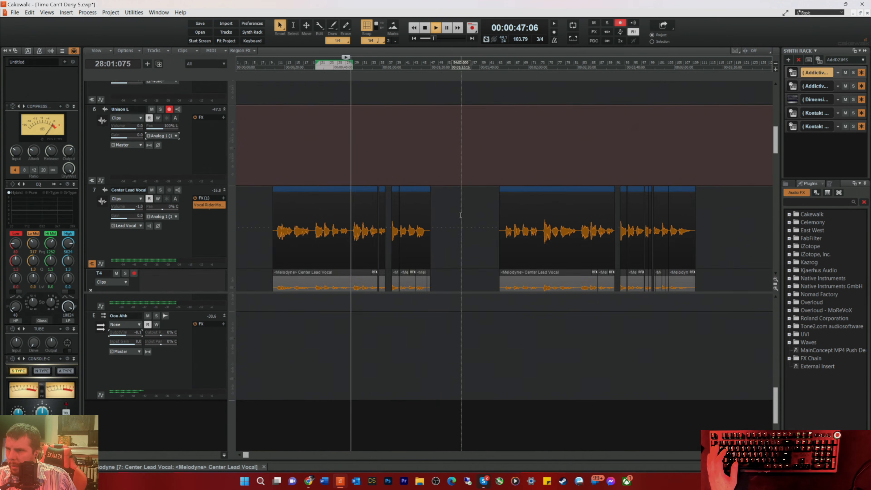
pyautogui.scroll(2, 466, 213)
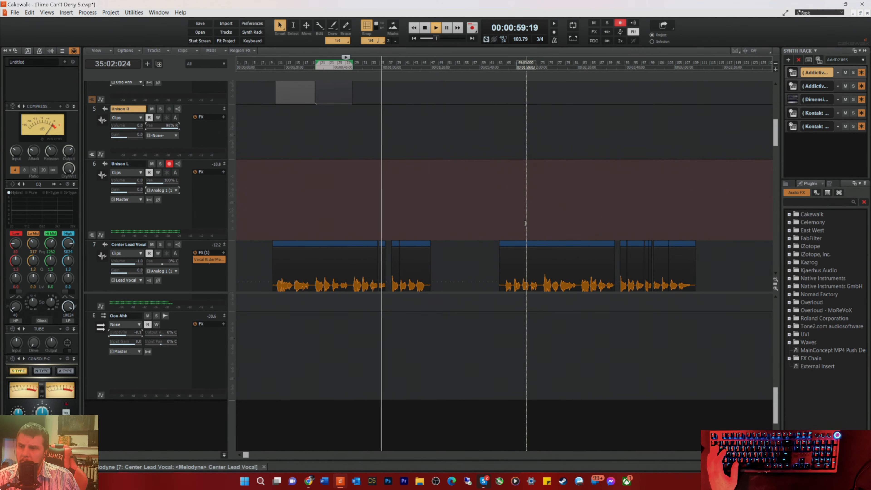
pyautogui.press('space')
pyautogui.press('space')
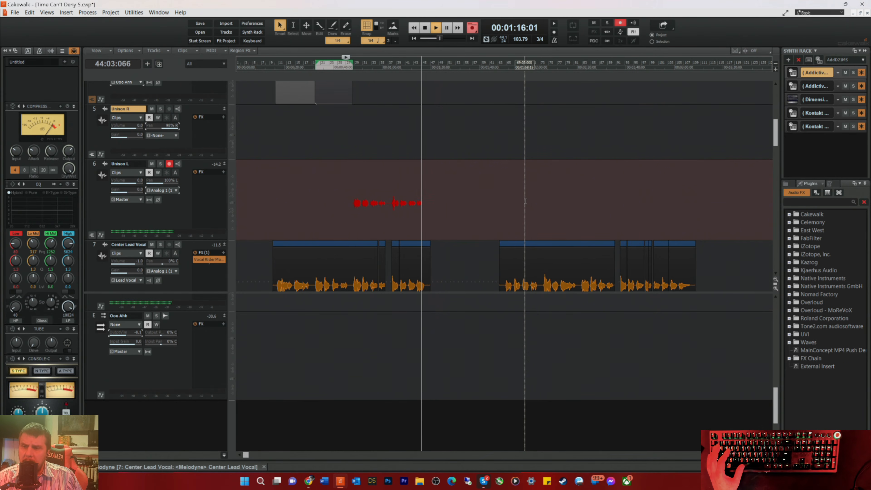
# Step: Record a unison vocal take on Unison L from bar 27 and stop at about bar 45
pyautogui.press('space')
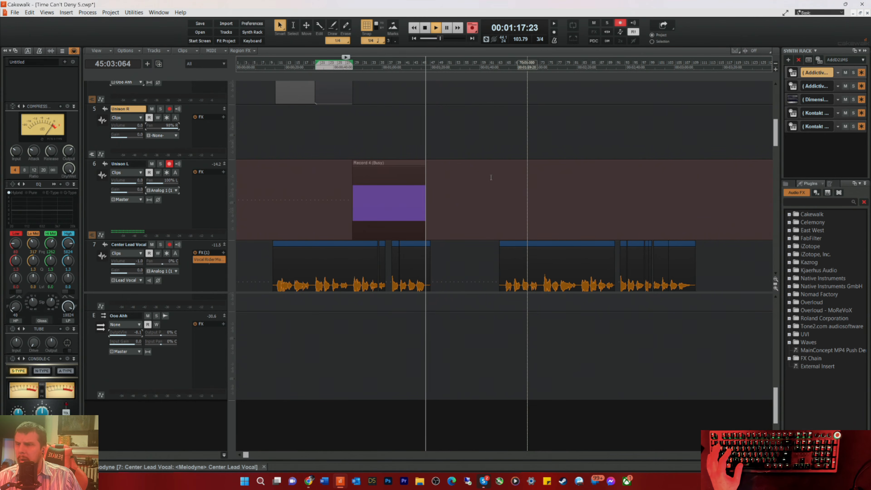
# Step: Arm Unison R with the ASIO Fireface USB input Analog 1 (1), disarm Unison L, and record a unison take from bar 27 to about bar 38
pyautogui.click(346, 163)
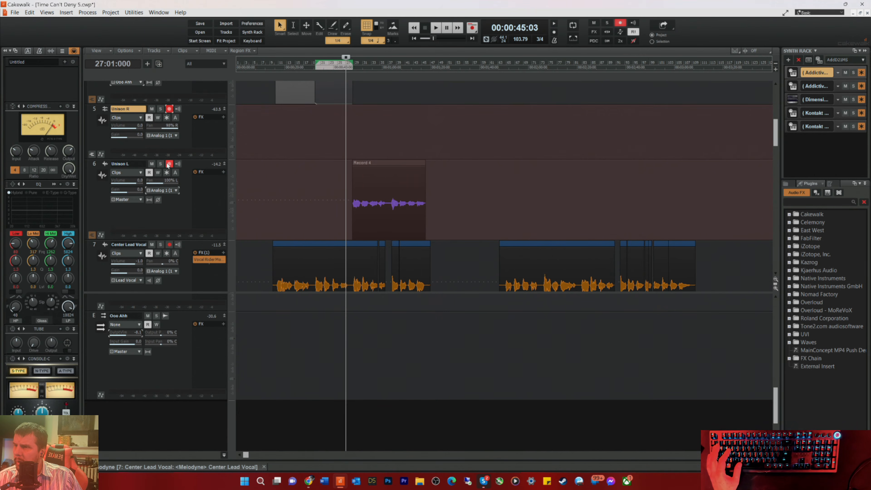
pyautogui.click(176, 135)
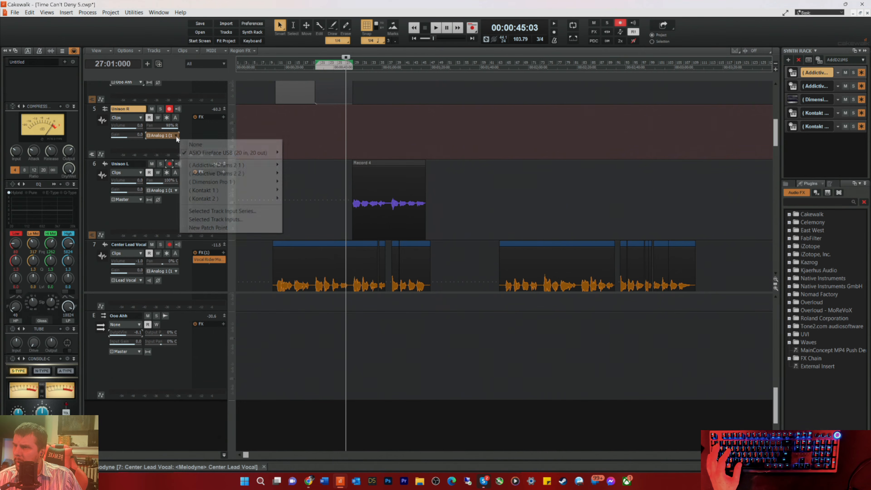
pyautogui.moveTo(199, 153)
pyautogui.click(302, 154)
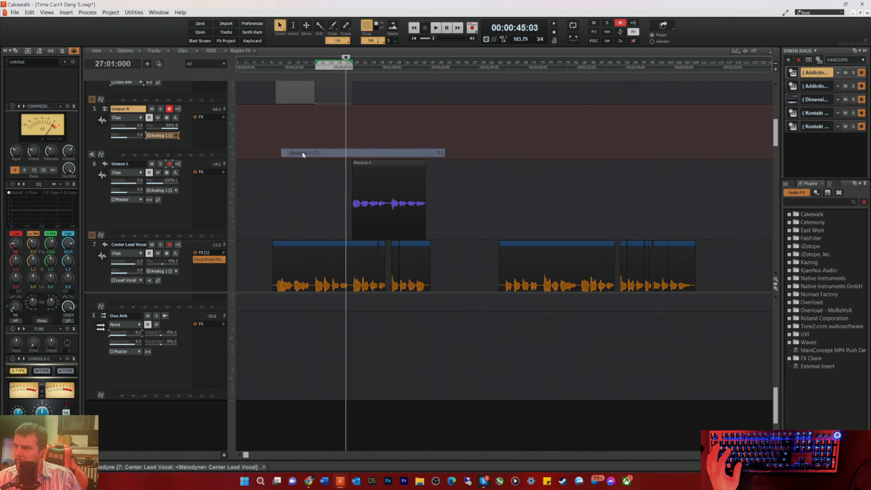
pyautogui.press('space')
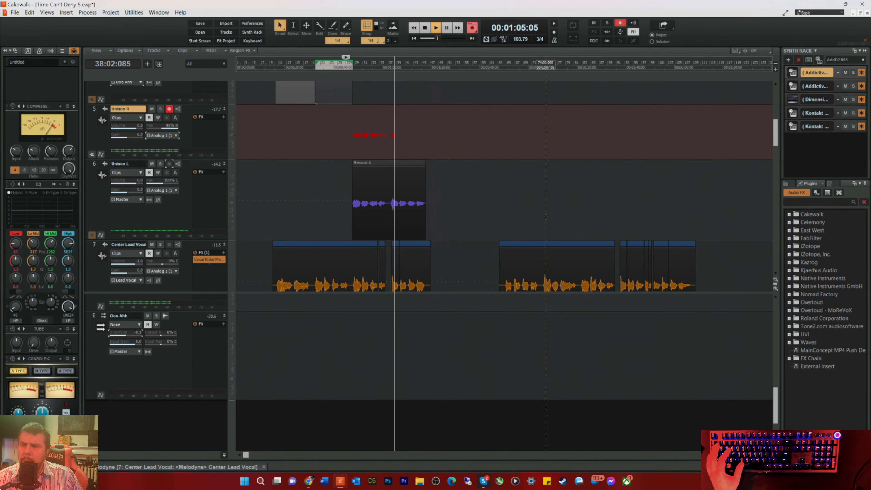
pyautogui.press('space')
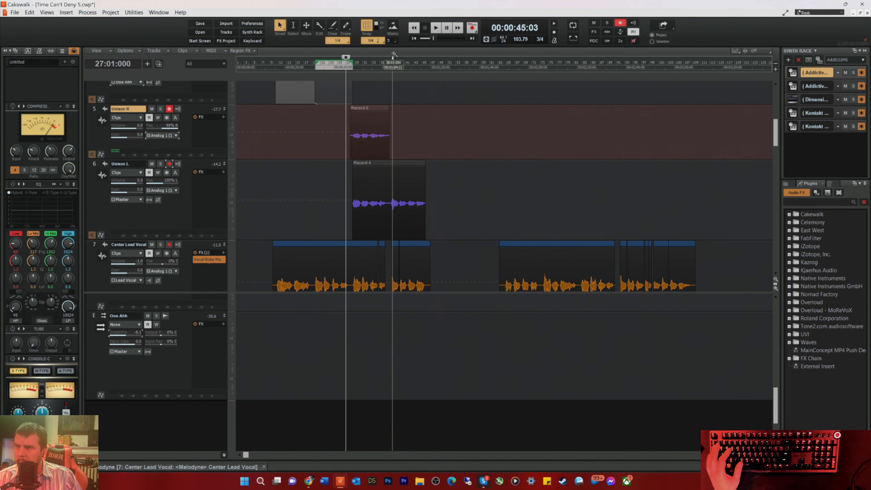
# Step: Record the rest of the unison part on Unison R from about bar 36 and stop at about bar 45
pyautogui.click(383, 65)
pyautogui.press('space')
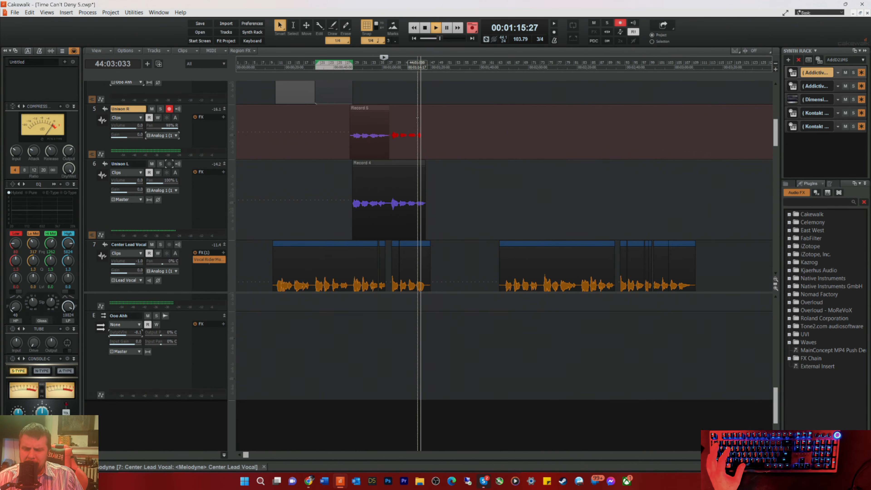
pyautogui.press('space')
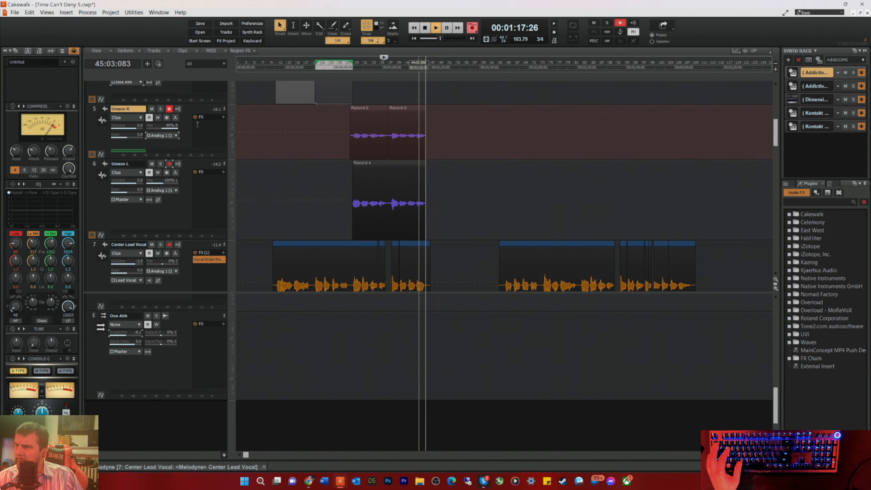
# Step: Play the song from about bar 27 and lower the volumes of Unison R and Unison L to support the lead vocal
pyautogui.click(347, 65)
pyautogui.press('space')
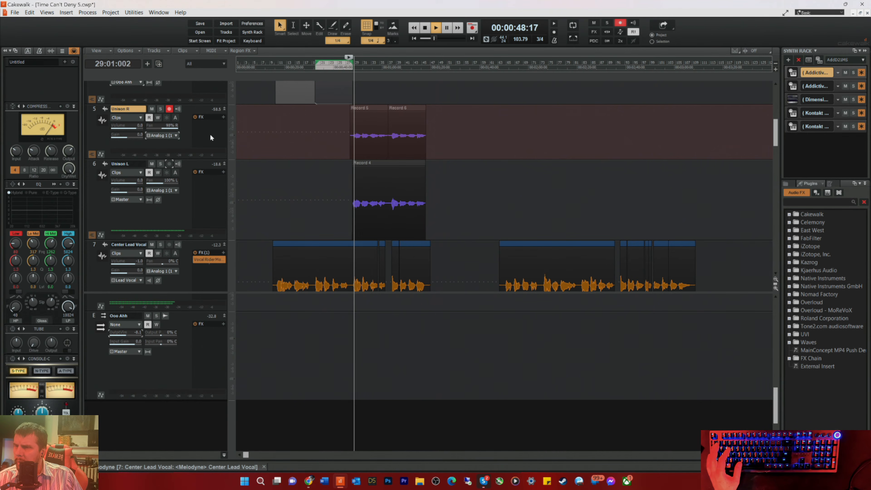
pyautogui.moveTo(136, 128); pyautogui.dragTo(128, 128)
pyautogui.moveTo(129, 181); pyautogui.dragTo(121, 182)
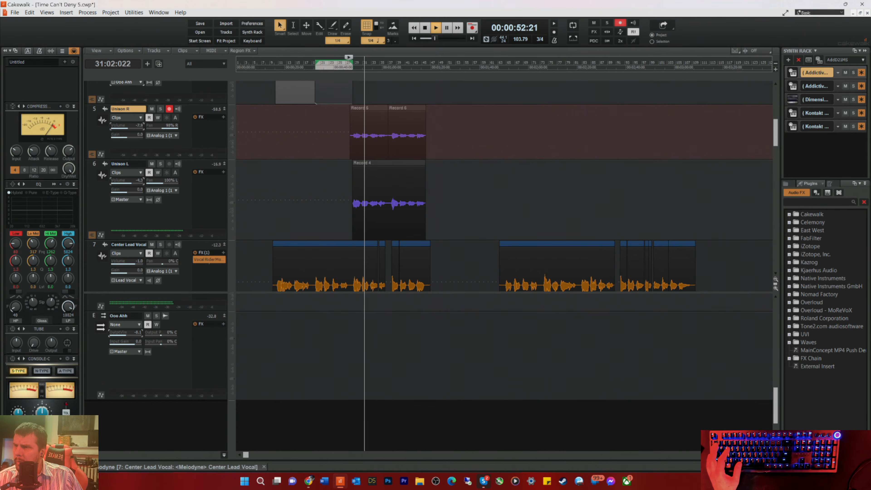
pyautogui.moveTo(129, 128); pyautogui.dragTo(131, 127)
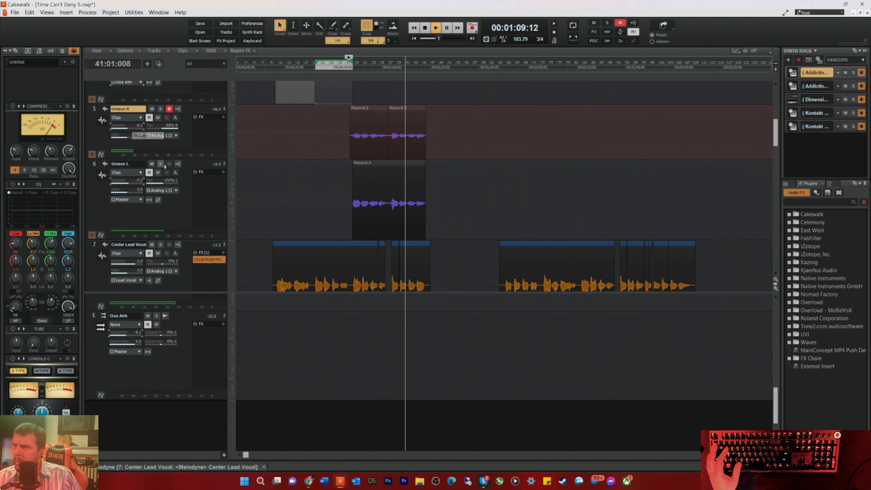
pyautogui.press('space')
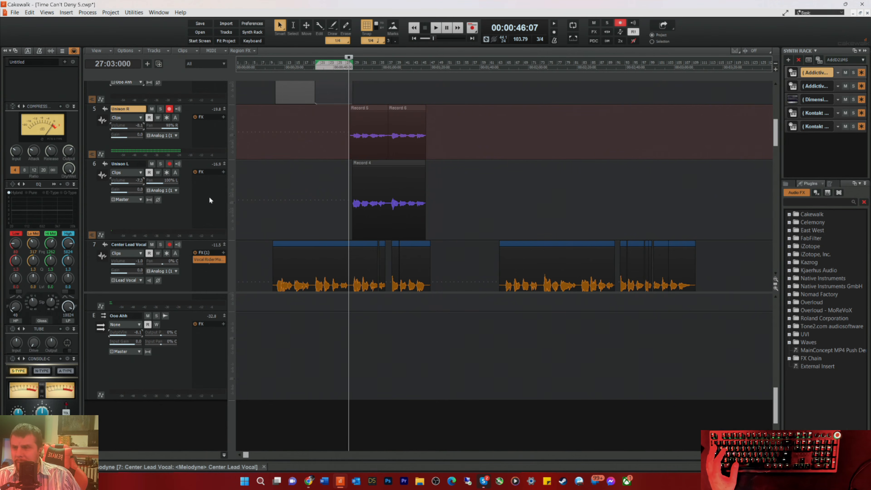
pyautogui.press('space')
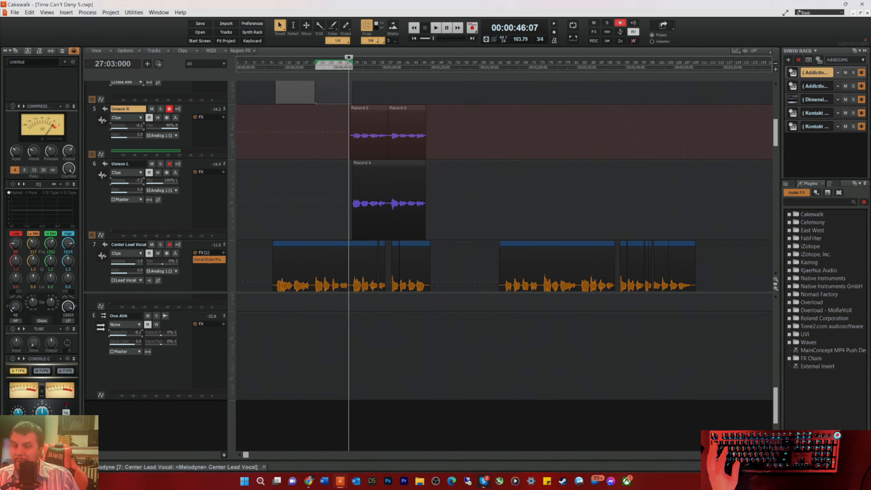
# Step: Show Unison R's take lanes and move the second recorded clip from lane T2 down to lane T1 at the same time position
pyautogui.scroll(6, 672, 287)
pyautogui.press('space')
pyautogui.press('space')
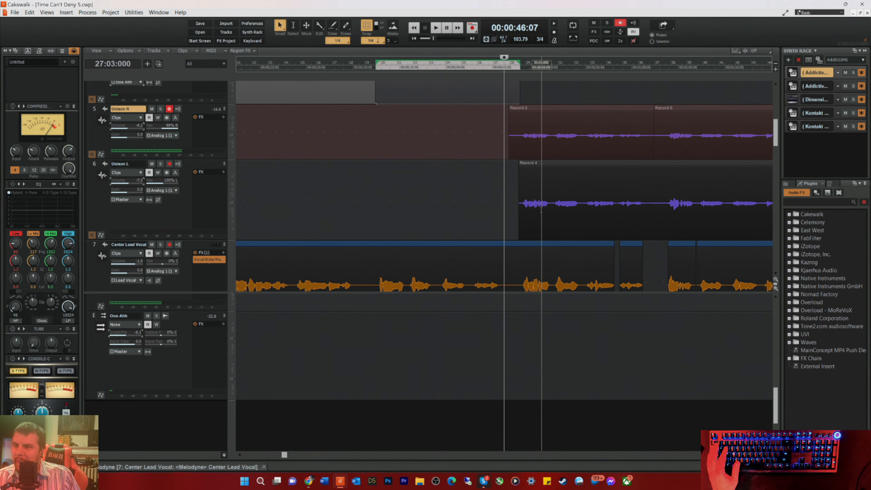
pyautogui.click(92, 154)
pyautogui.click(665, 188)
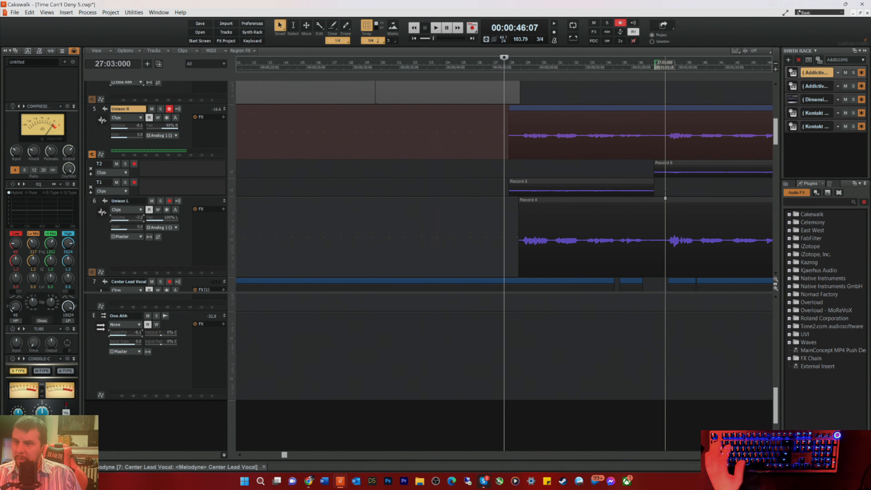
pyautogui.click(671, 165)
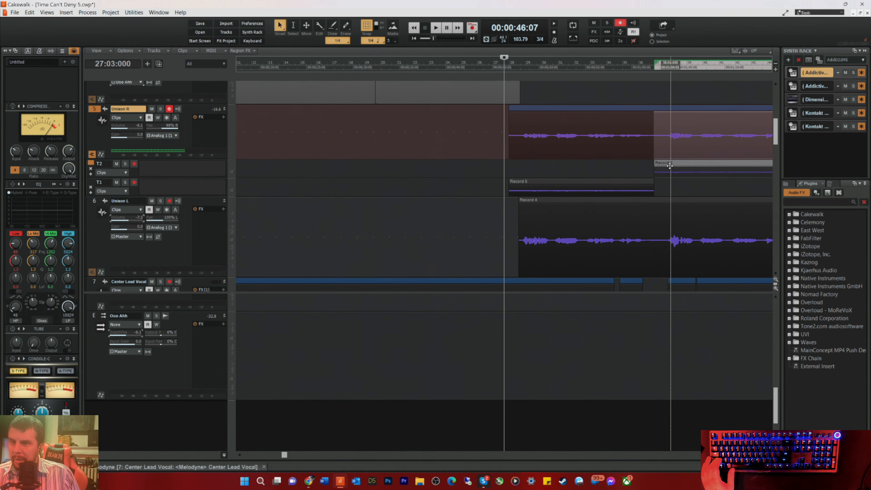
pyautogui.moveTo(671, 167); pyautogui.dragTo(676, 184)
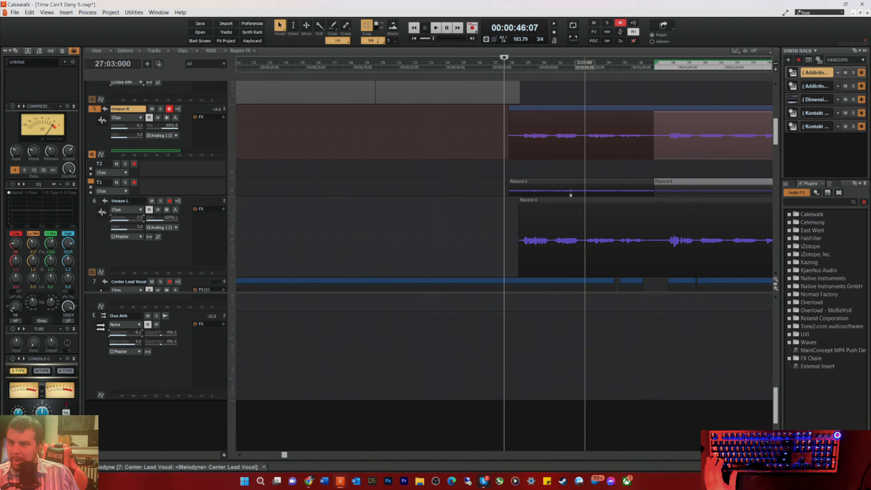
# Step: Extend the start of Unison L's clip to match Unison R's clip start, and remove Unison R's empty take lane T2
pyautogui.scroll(-1, 503, 188)
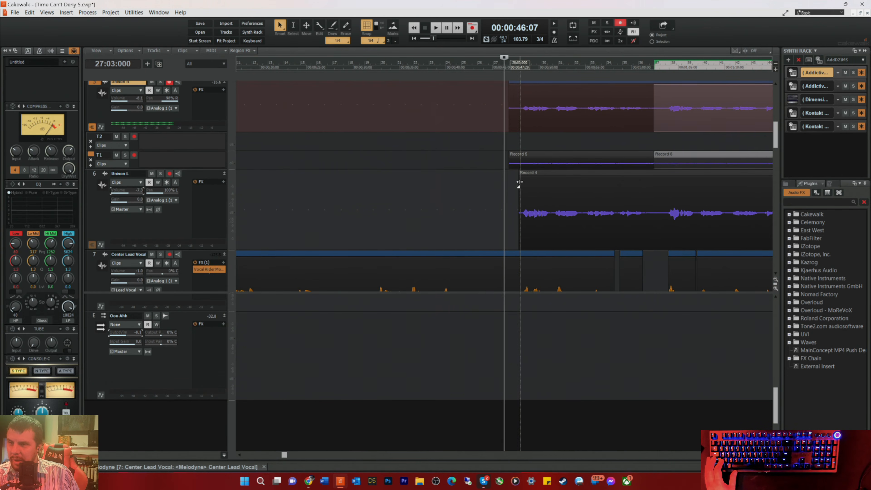
pyautogui.moveTo(520, 195); pyautogui.dragTo(508, 200)
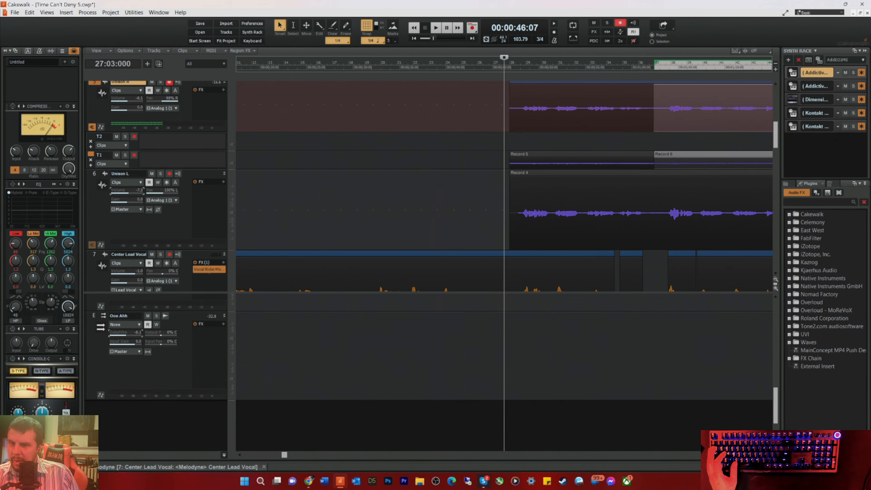
pyautogui.scroll(-6, 751, 212)
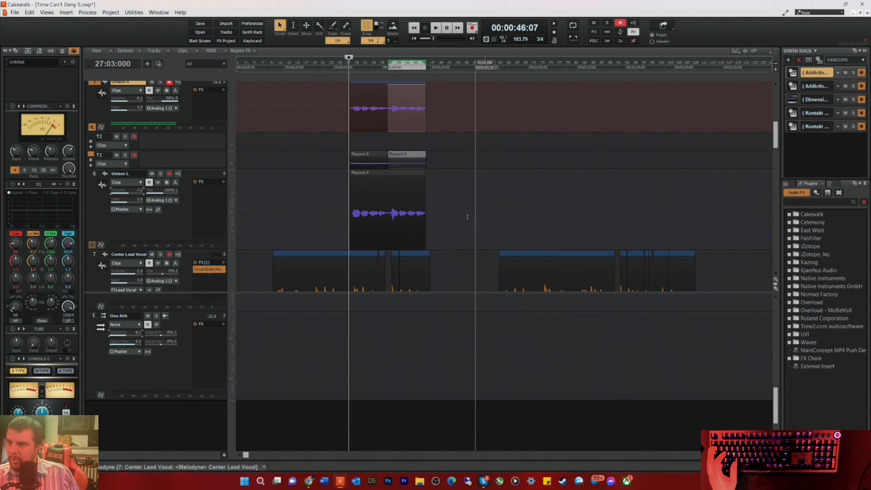
pyautogui.click(91, 142)
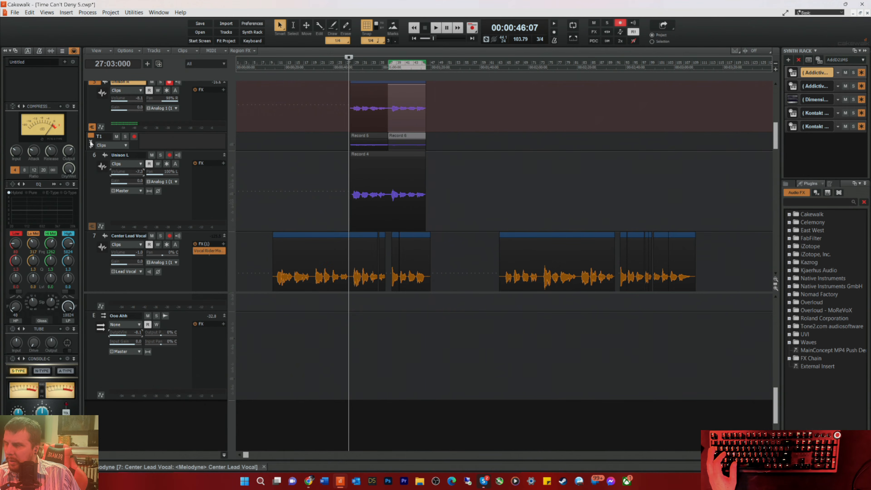
# Step: Create a Melodyne Region FX from both clips in Unison R's lane T1, and close the editor pane
pyautogui.moveTo(449, 141); pyautogui.dragTo(327, 146)
pyautogui.rightClick(365, 142)
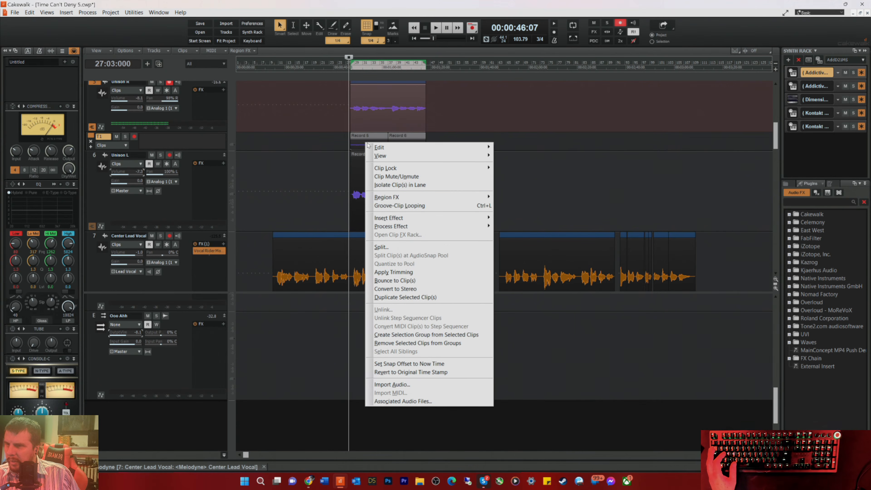
pyautogui.moveTo(392, 197)
pyautogui.moveTo(519, 209)
pyautogui.click(578, 210)
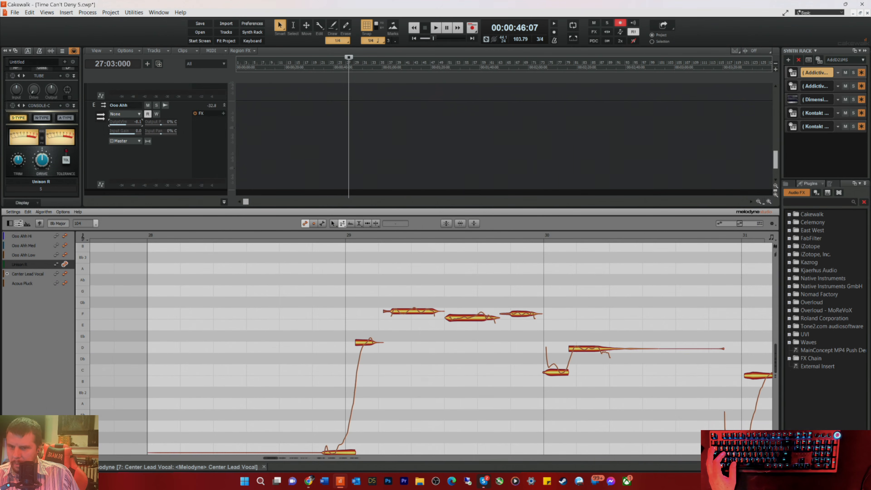
pyautogui.press('d')
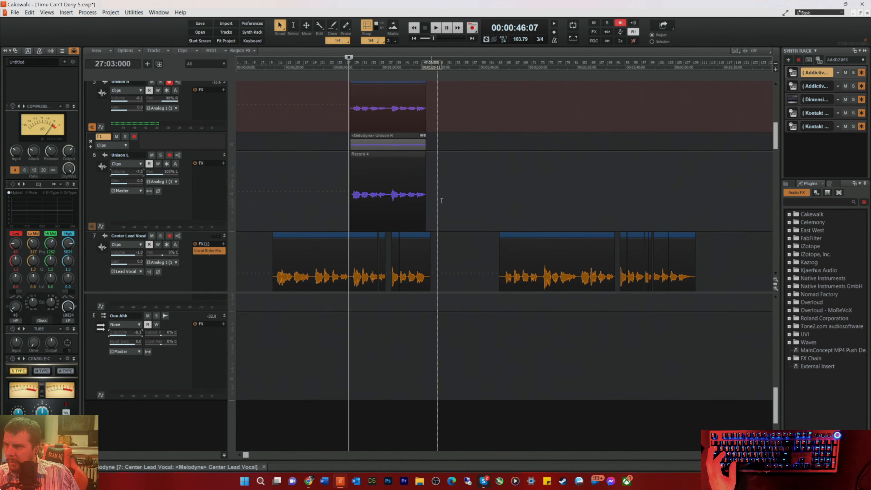
# Step: Create a Melodyne Region FX on Unison L's recorded clip and close the editor pane
pyautogui.click(377, 192)
pyautogui.rightClick(367, 184)
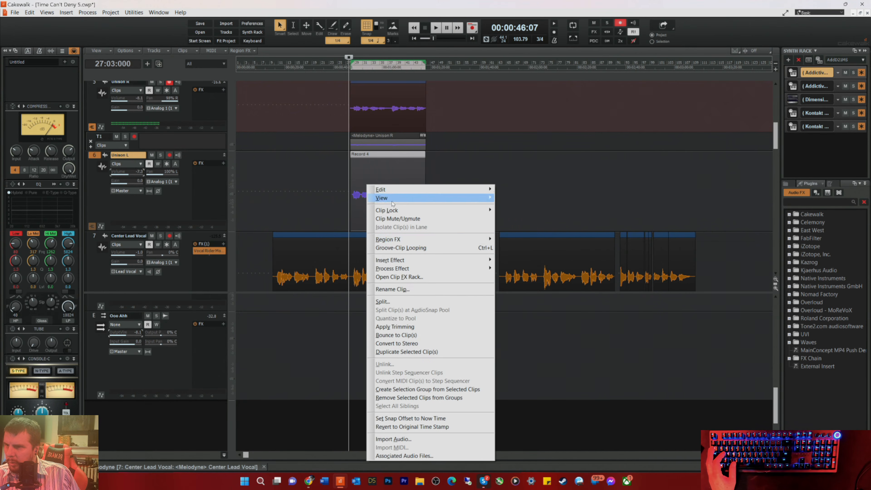
pyautogui.moveTo(390, 239)
pyautogui.moveTo(514, 251)
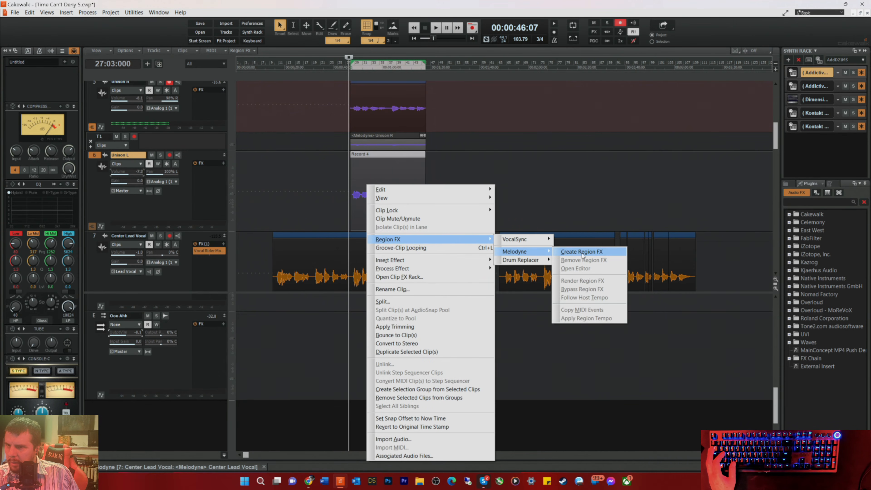
pyautogui.click(582, 253)
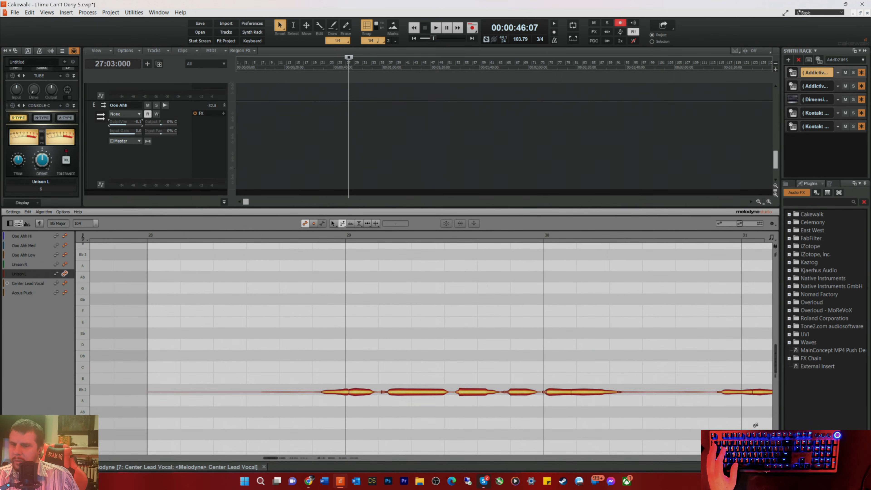
pyautogui.press('d')
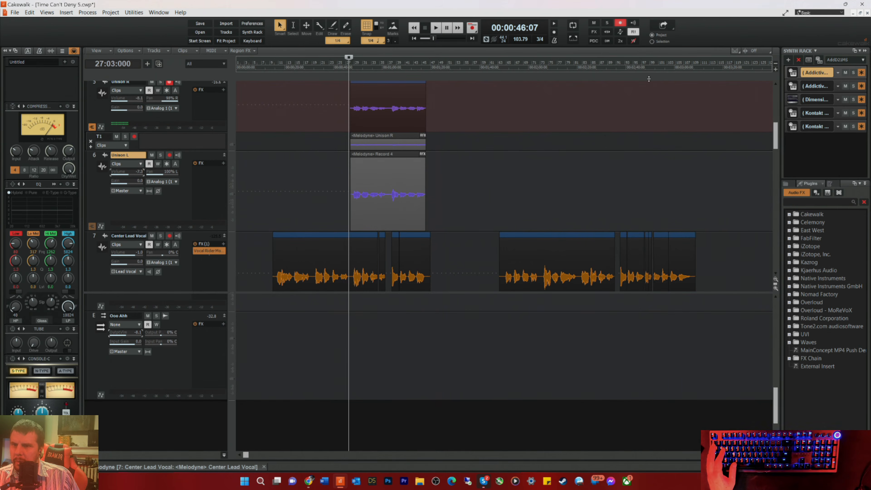
# Step: Audition the song to locate the next unison section, and record a take on Unison R from bar 81 to about bar 109
pyautogui.click(611, 66)
pyautogui.press('space')
pyautogui.press('space')
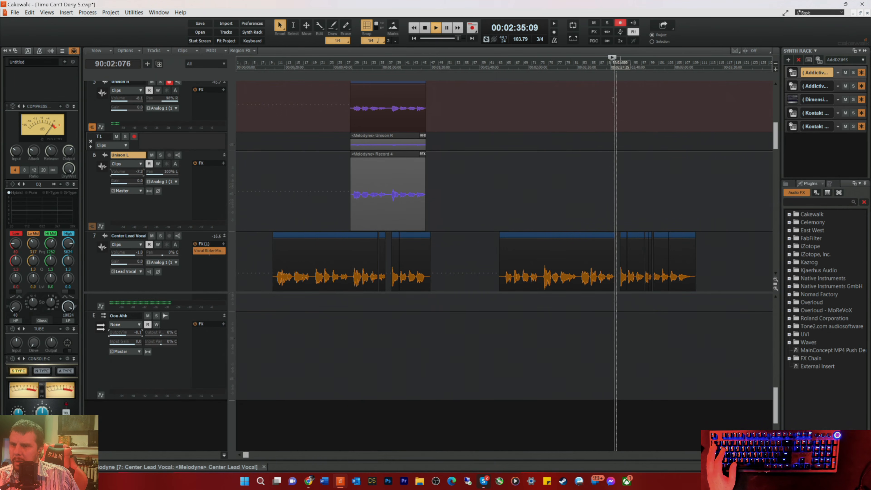
pyautogui.click(574, 69)
pyautogui.press('space')
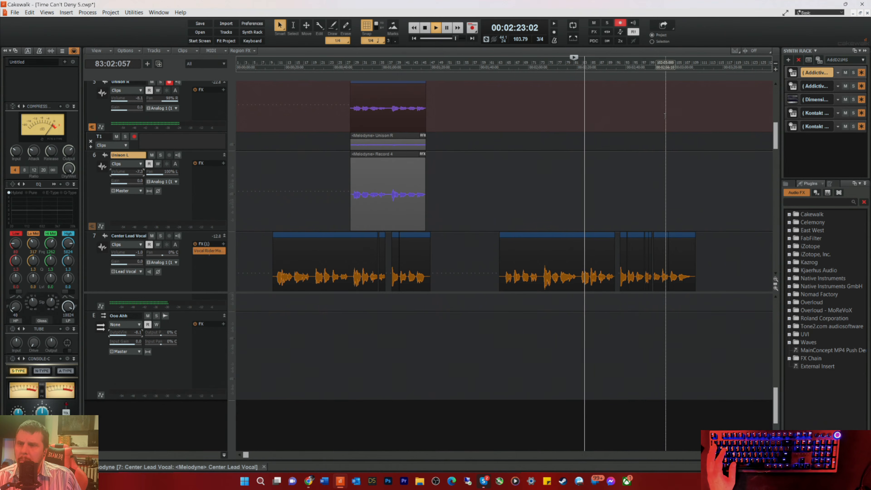
pyautogui.press('space')
pyautogui.press('space')
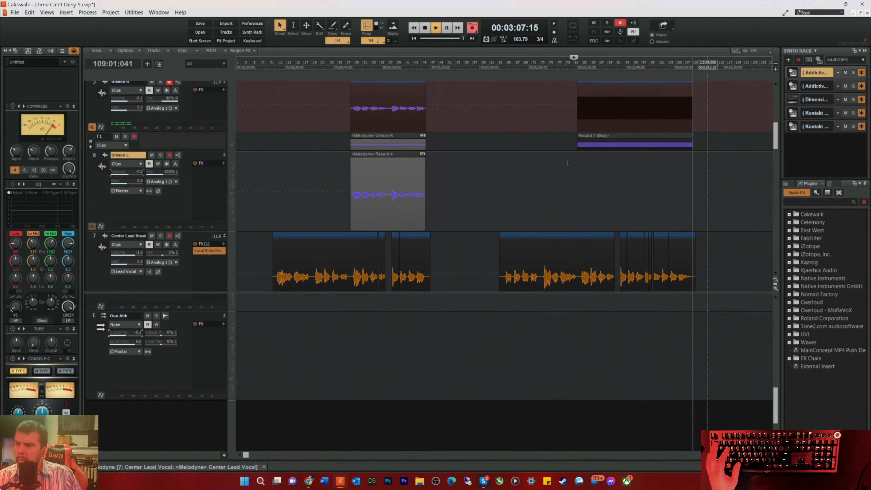
pyautogui.press('space')
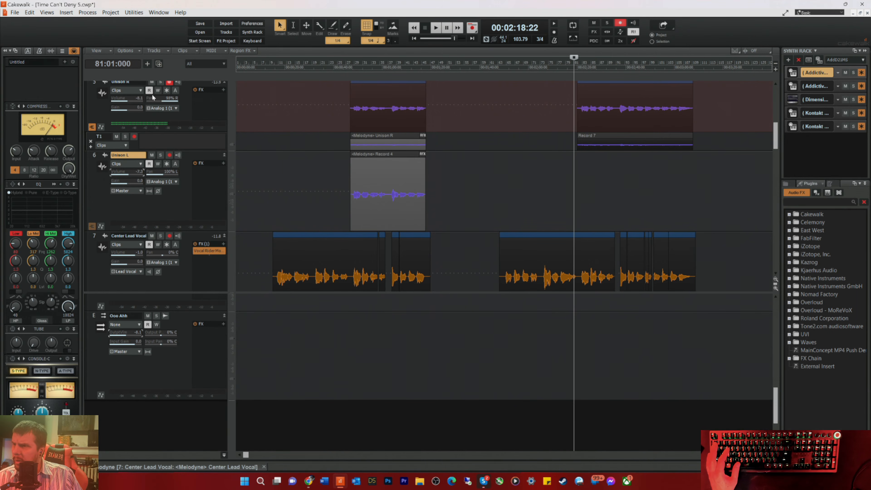
# Step: Disarm Unison R, arm Unison L, and record the matching unison take from bar 81 to about bar 109
pyautogui.click(170, 83)
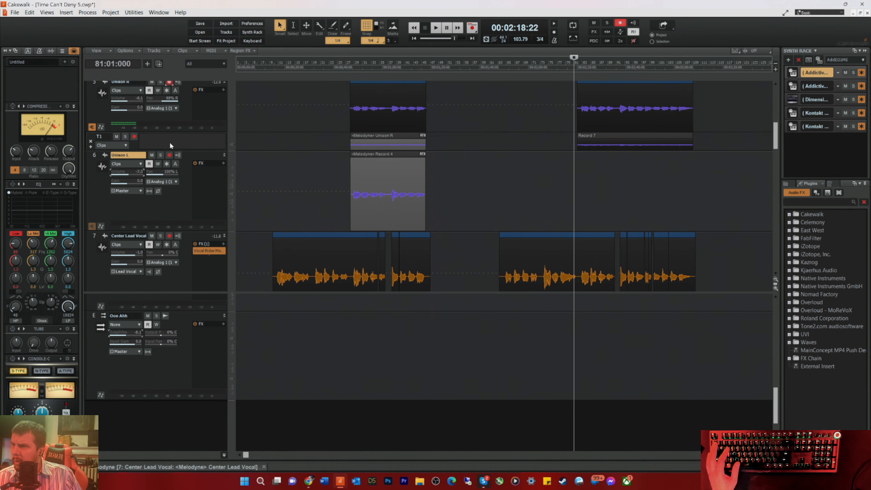
pyautogui.click(169, 154)
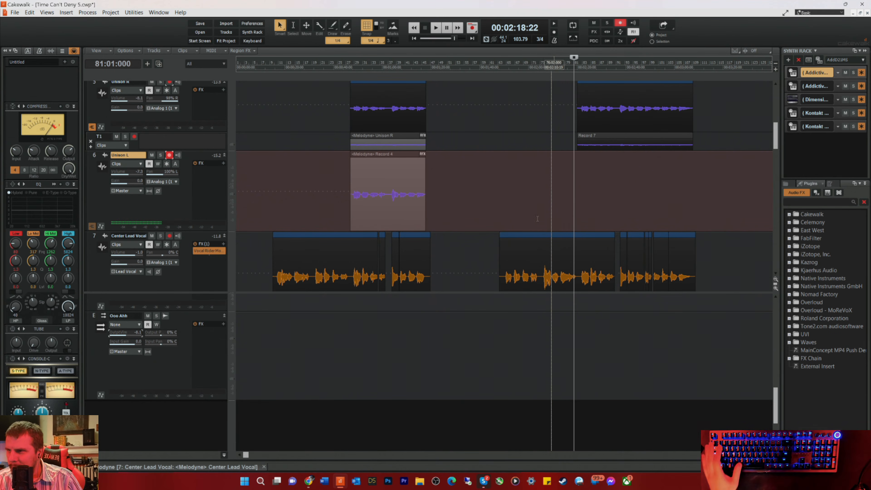
pyautogui.press('space')
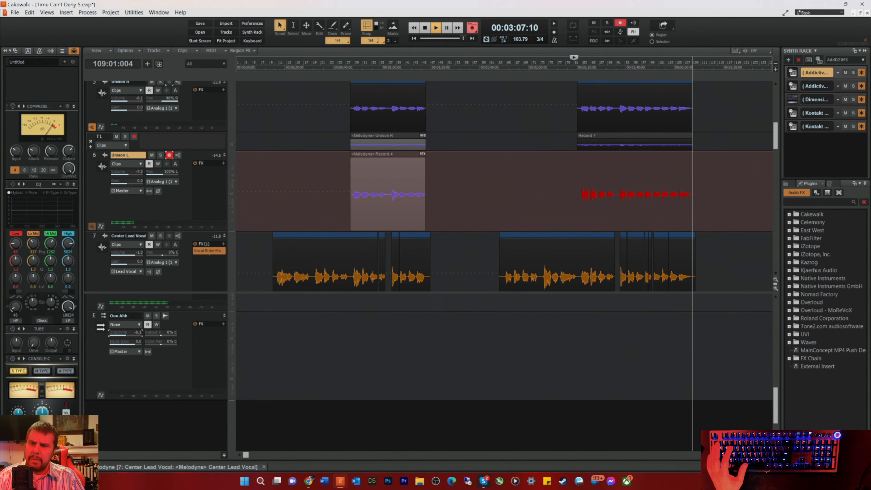
pyautogui.press('space')
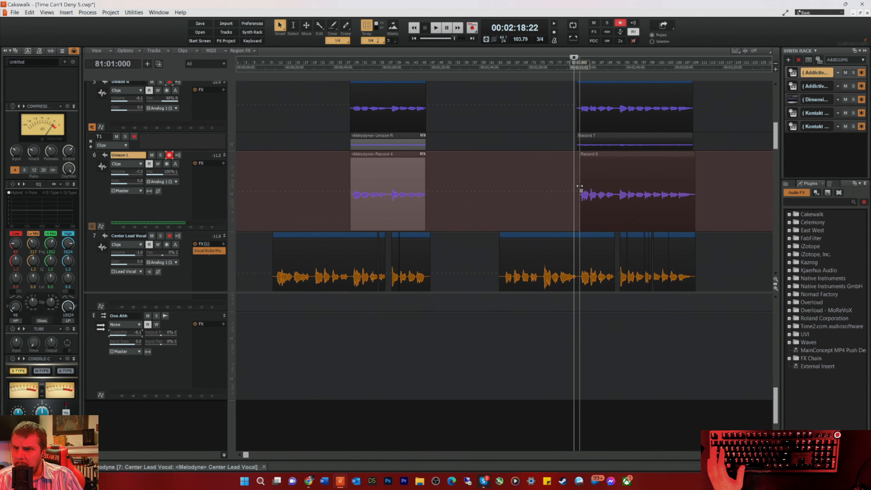
# Step: Extend the start of Unison L's second clip and the end of Unison R's second clip so their boundaries match
pyautogui.moveTo(578, 185); pyautogui.dragTo(576, 188)
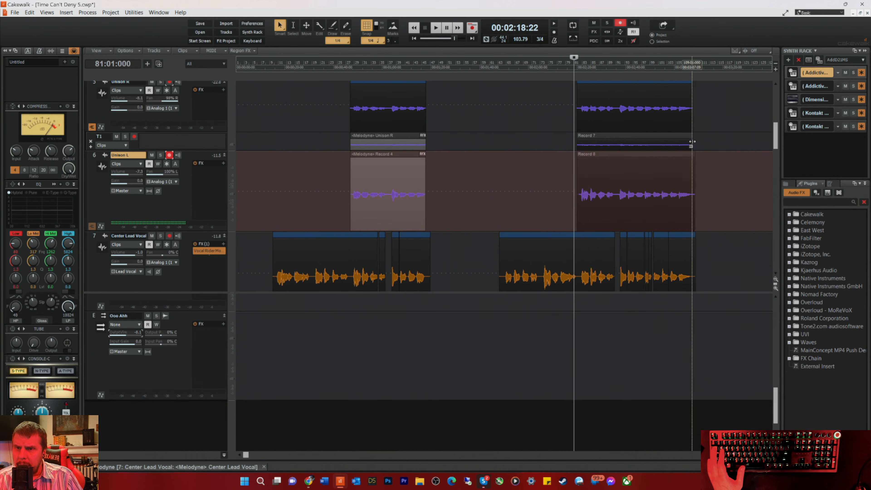
pyautogui.moveTo(691, 142); pyautogui.dragTo(695, 142)
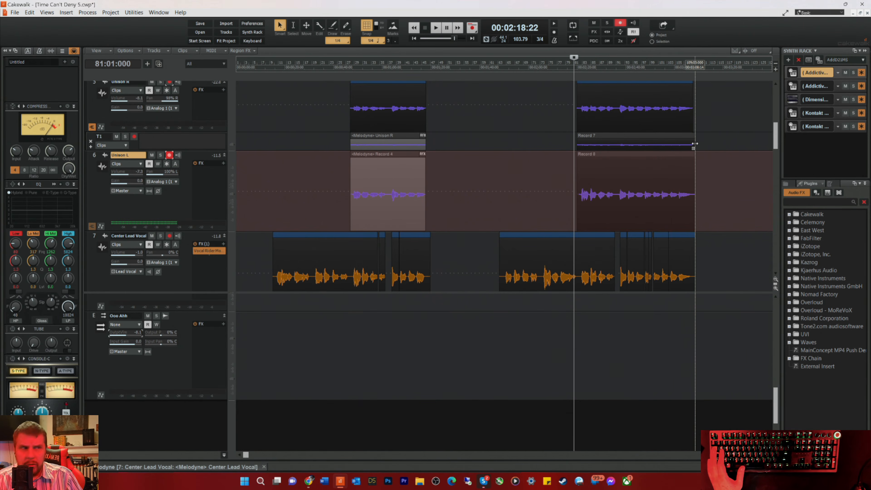
# Step: Create a Melodyne Region FX on Unison L's second-section clip and close the editor pane
pyautogui.moveTo(715, 208); pyautogui.dragTo(549, 192)
pyautogui.rightClick(587, 192)
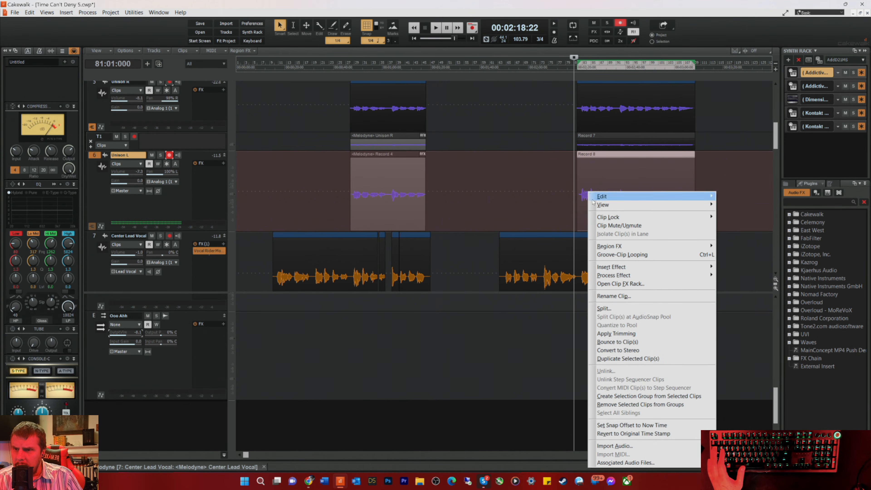
pyautogui.moveTo(609, 246)
pyautogui.moveTo(747, 260)
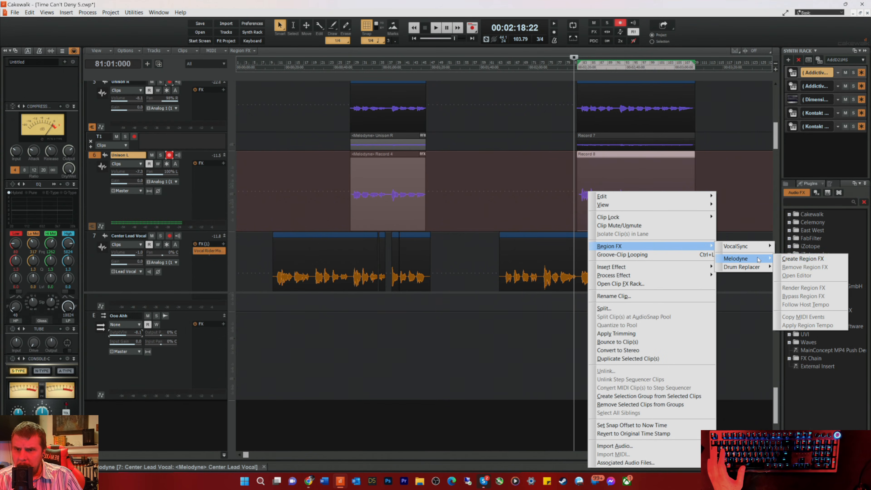
pyautogui.click(789, 261)
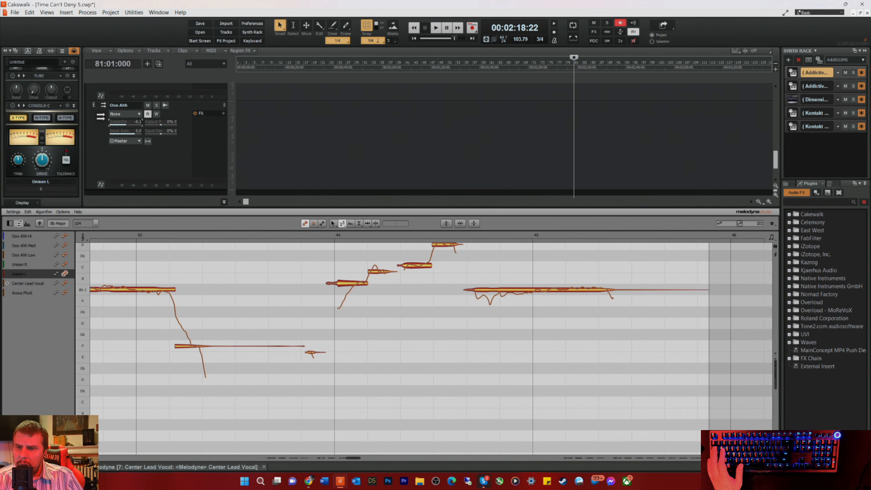
pyautogui.press('d')
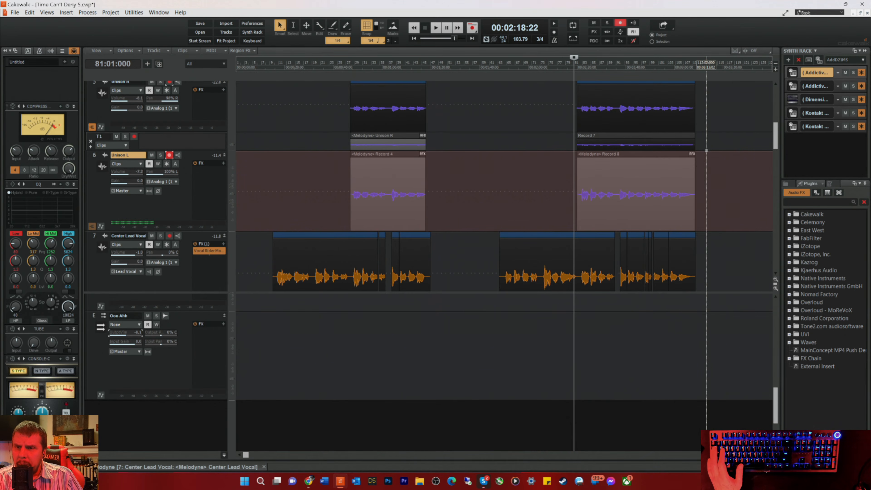
# Step: Create a Melodyne Region FX on the second clip in Unison R's lane T1, close the editor pane, and save the project
pyautogui.rightClick(602, 140)
pyautogui.moveTo(633, 194)
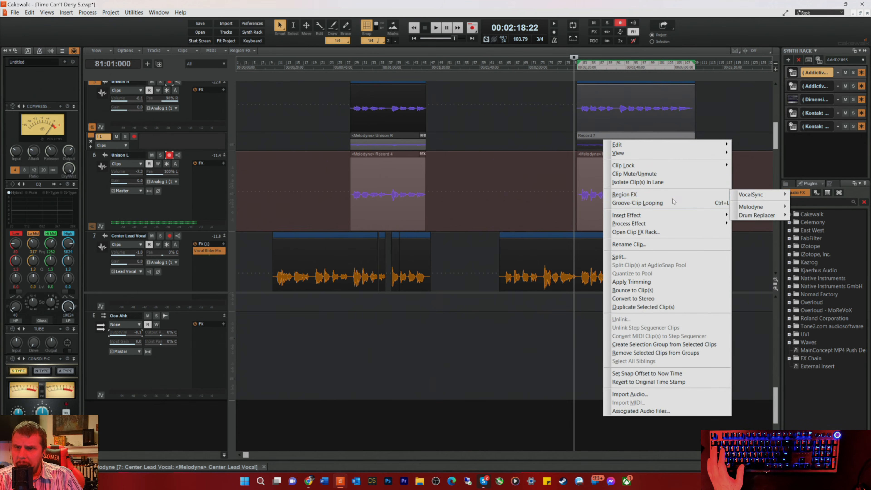
pyautogui.moveTo(749, 205)
pyautogui.click(813, 207)
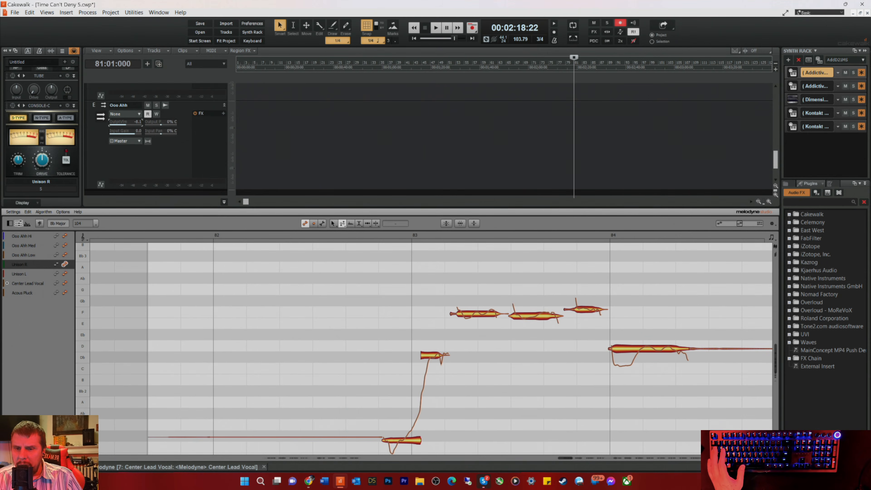
pyautogui.press('d')
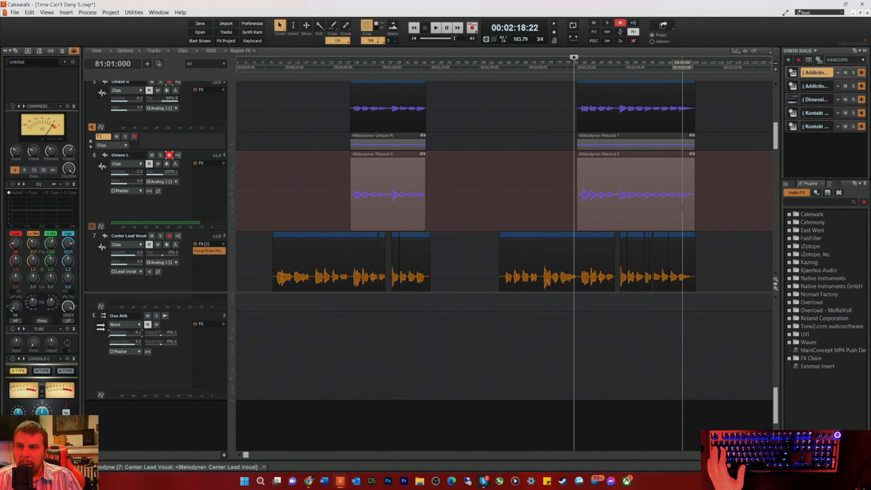
pyautogui.scroll(3, 670, 137)
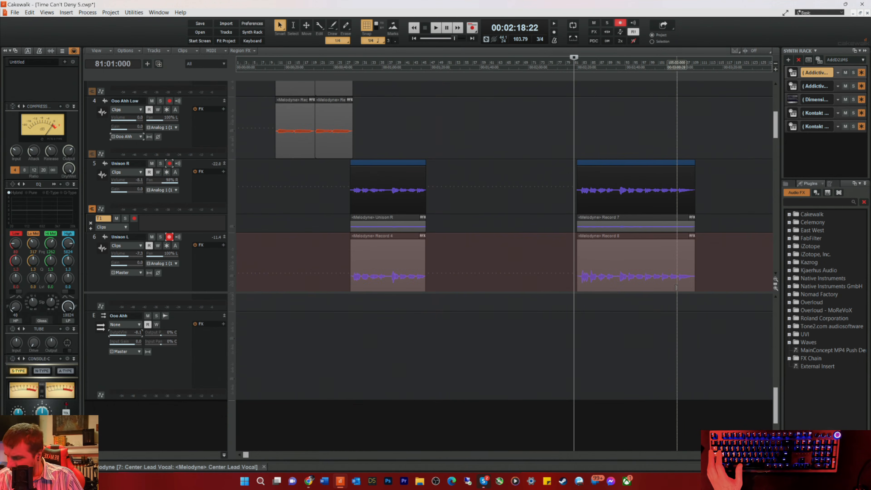
pyautogui.hotkey('ctrl', 's')
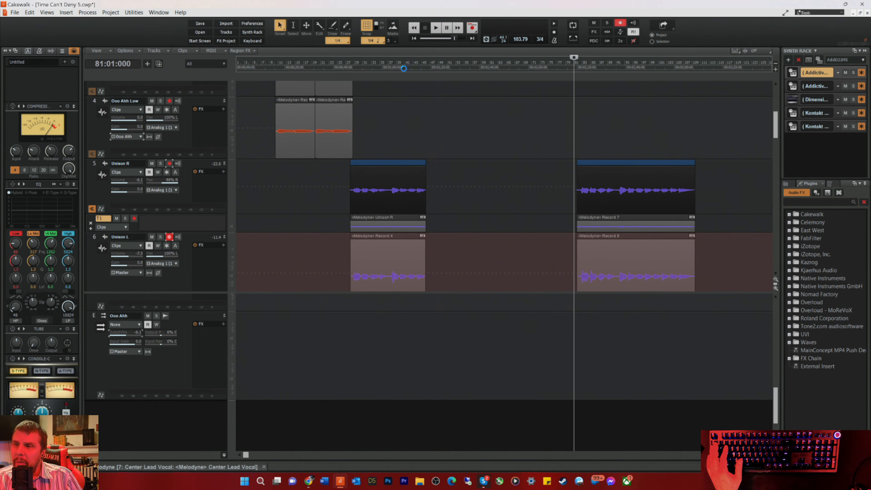
# Step: Audition the end of the first unison section twice from bar 41 beat 2, and save the project
pyautogui.click(406, 66)
pyautogui.scroll(-3, 463, 190)
pyautogui.scroll(-2, 463, 190)
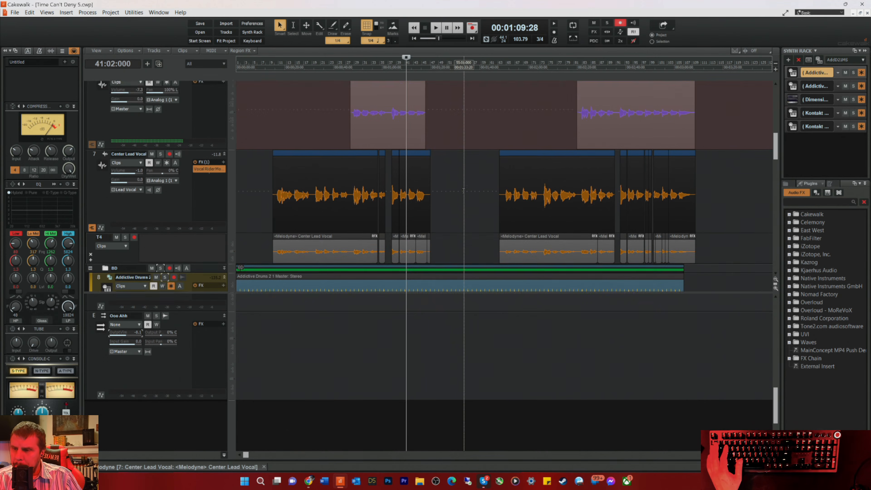
pyautogui.scroll(4, 446, 171)
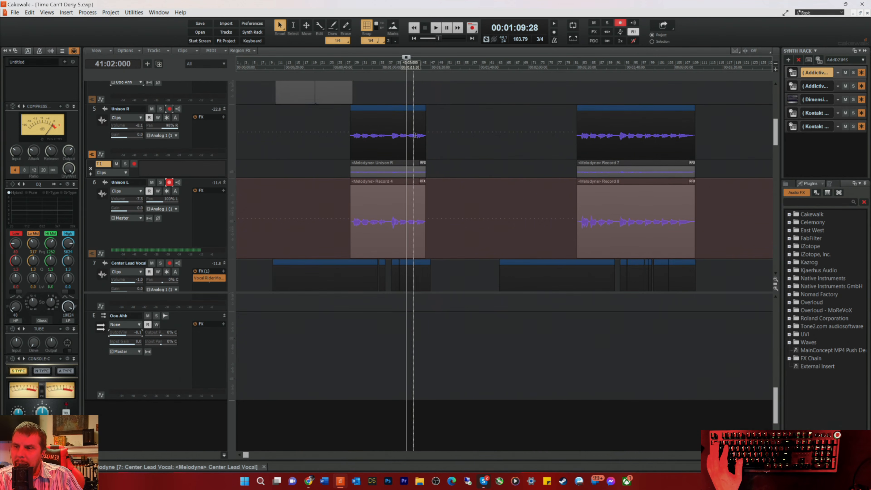
pyautogui.press('space')
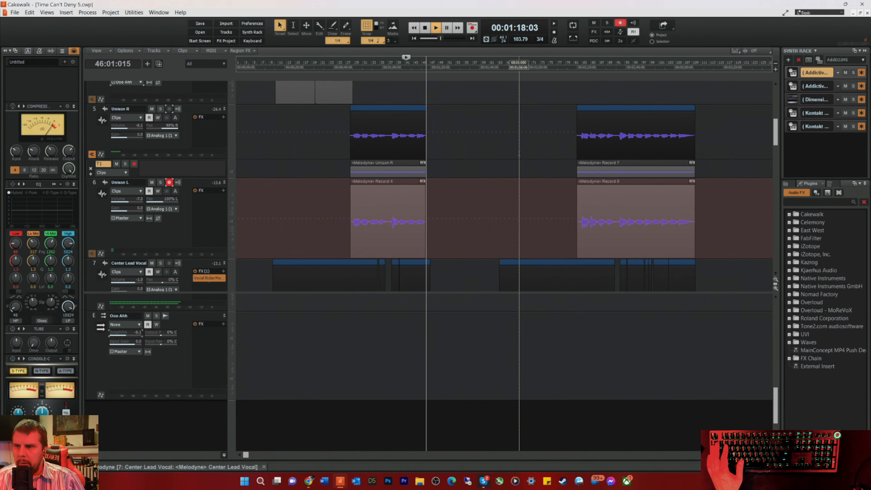
pyautogui.press('space')
pyautogui.press('space')
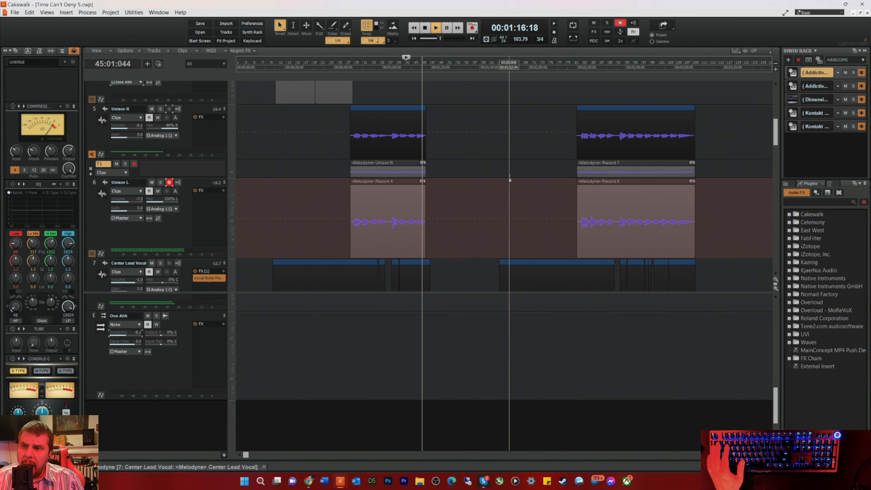
pyautogui.press('space')
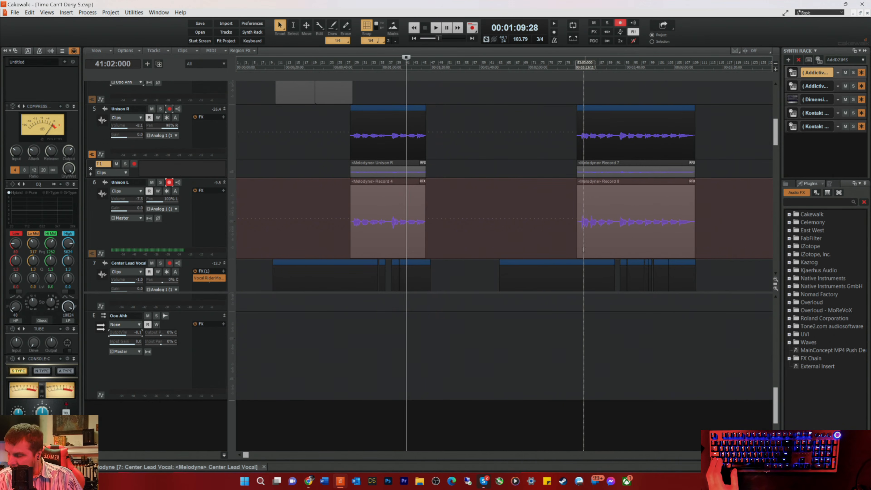
pyautogui.hotkey('ctrl', 's')
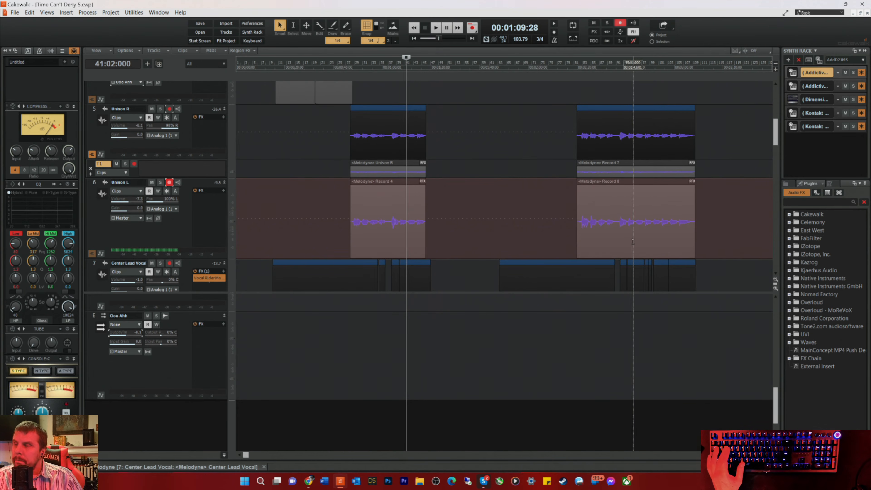
pyautogui.scroll(-5, 484, 240)
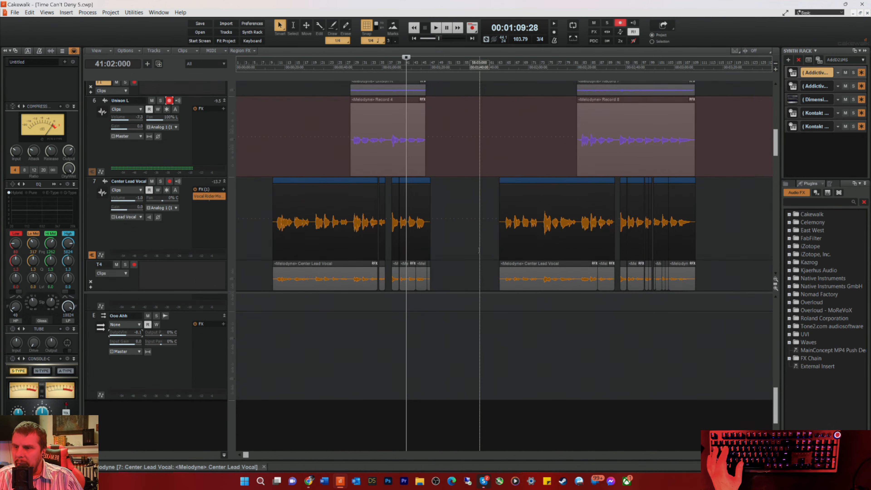
pyautogui.scroll(2, 470, 229)
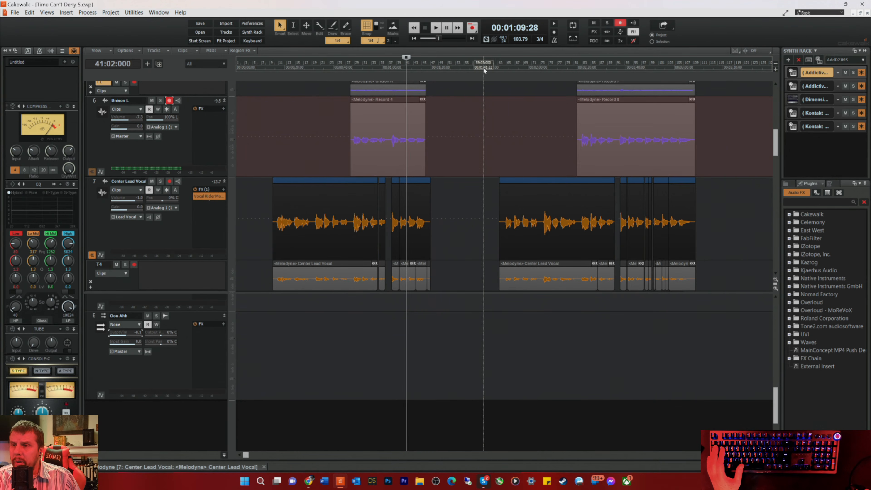
pyautogui.click(491, 68)
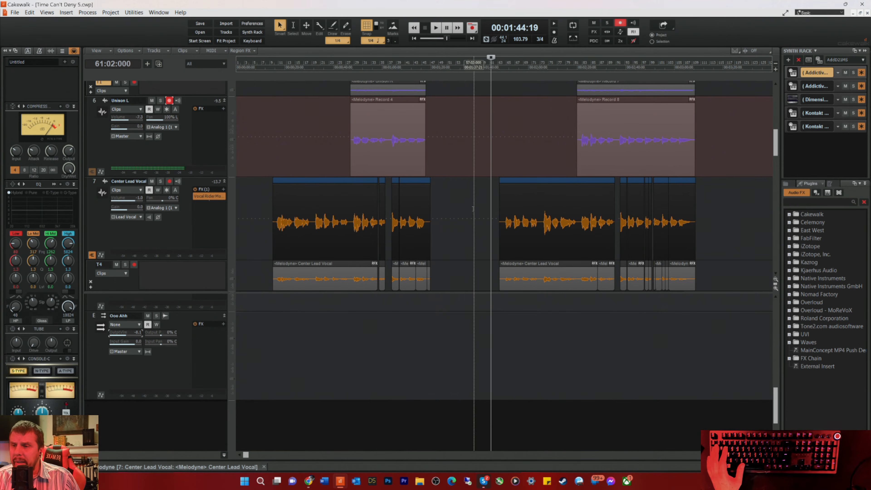
pyautogui.scroll(3, 474, 208)
pyautogui.press('space')
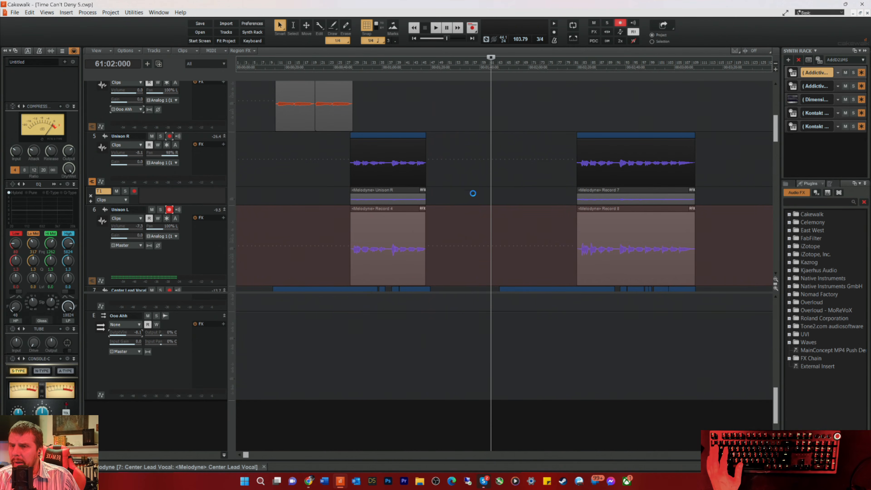
pyautogui.scroll(4, 473, 197)
pyautogui.scroll(-5, 468, 199)
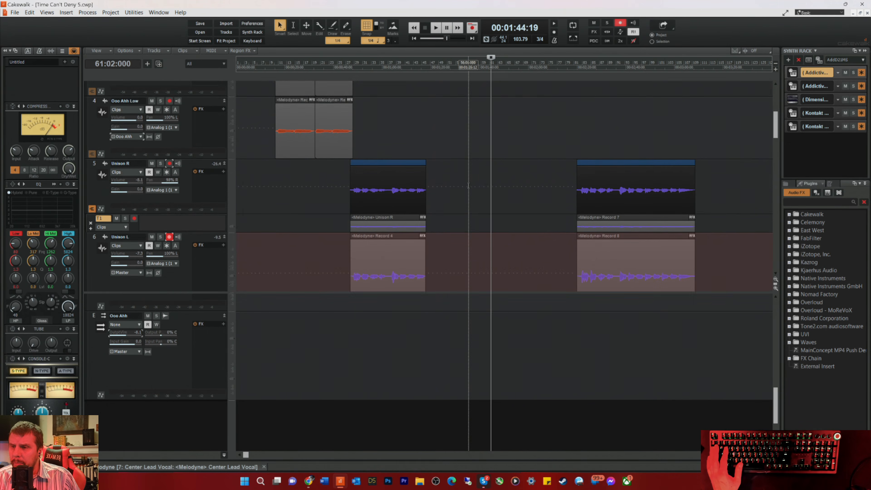
pyautogui.scroll(4, 460, 206)
pyautogui.scroll(-3, 174, 240)
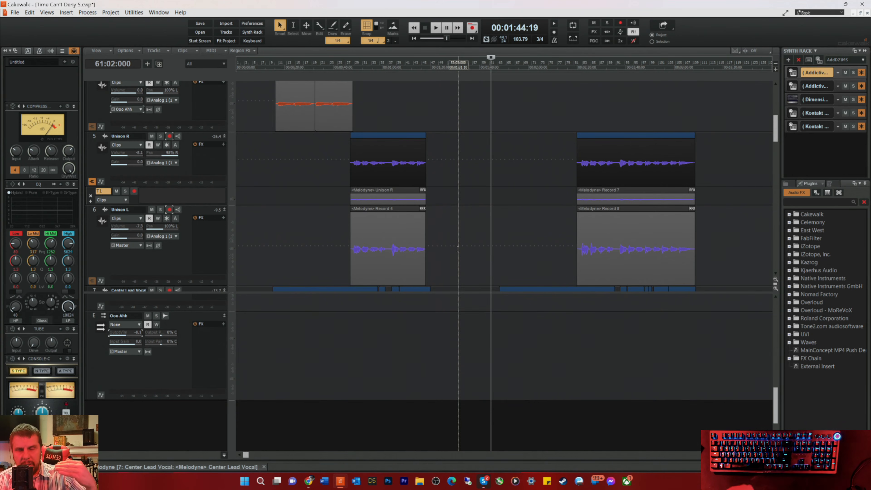
# Step: Audition the closing phrase of the first vocal section repeatedly from bar 43
pyautogui.scroll(-4, 463, 246)
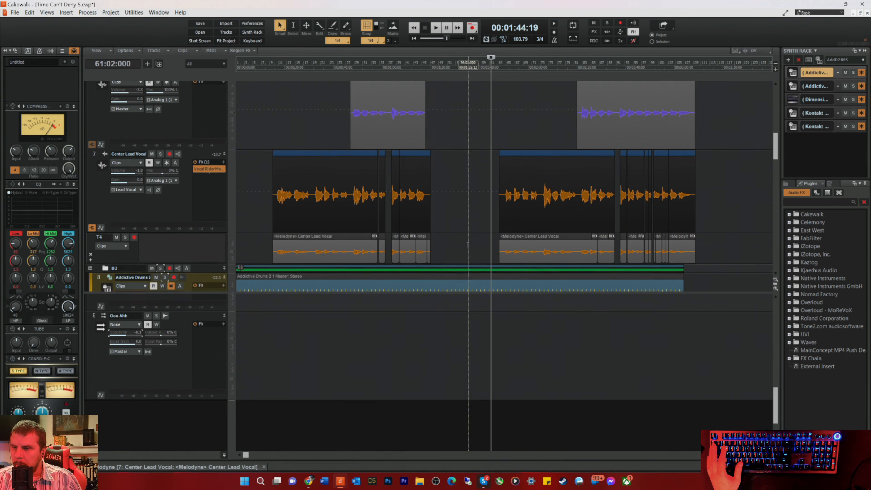
pyautogui.scroll(-1, 467, 245)
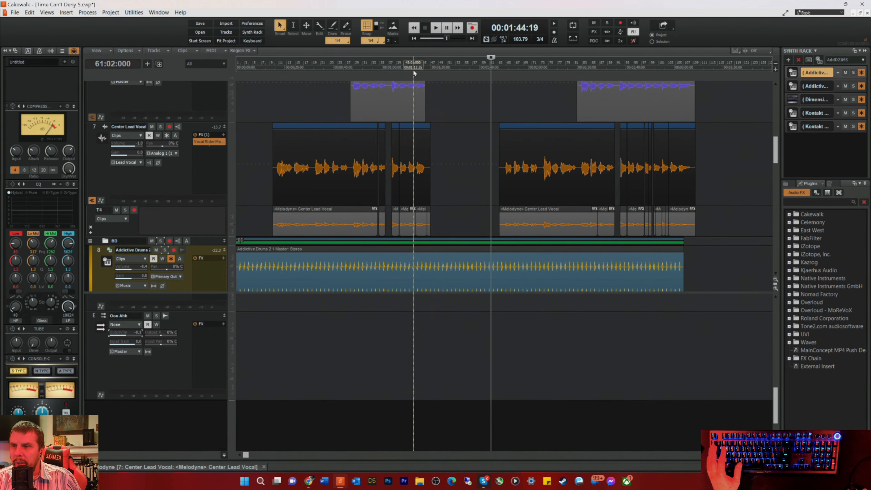
pyautogui.click(413, 69)
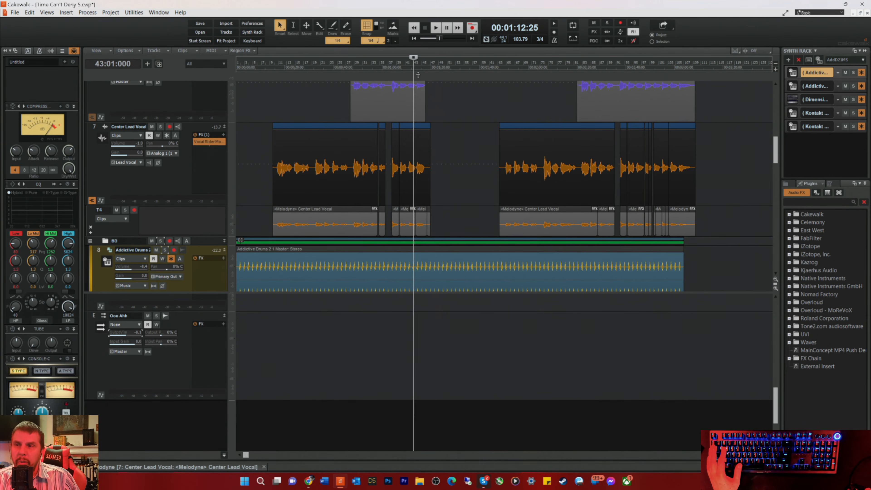
pyautogui.press('space')
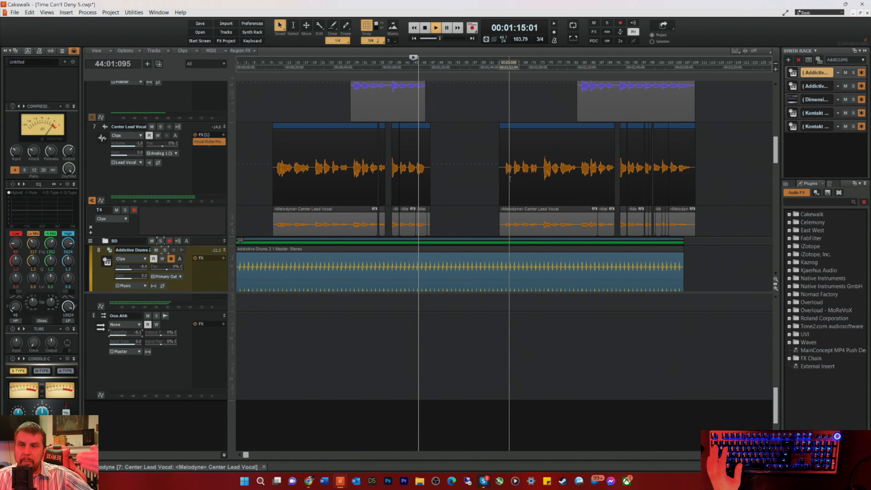
pyautogui.press('space')
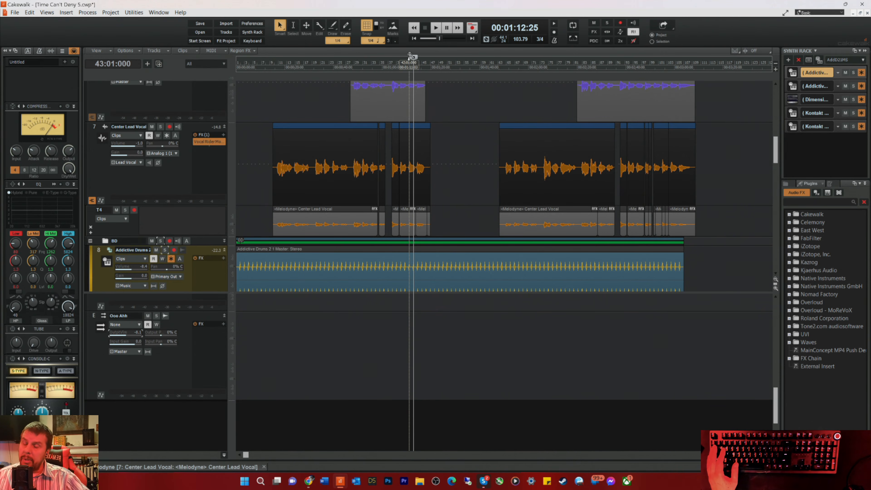
pyautogui.press('space')
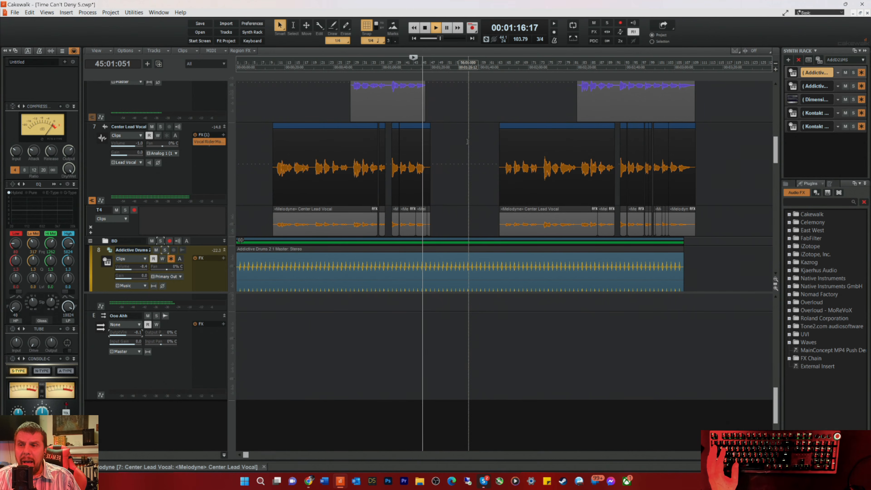
pyautogui.press('space')
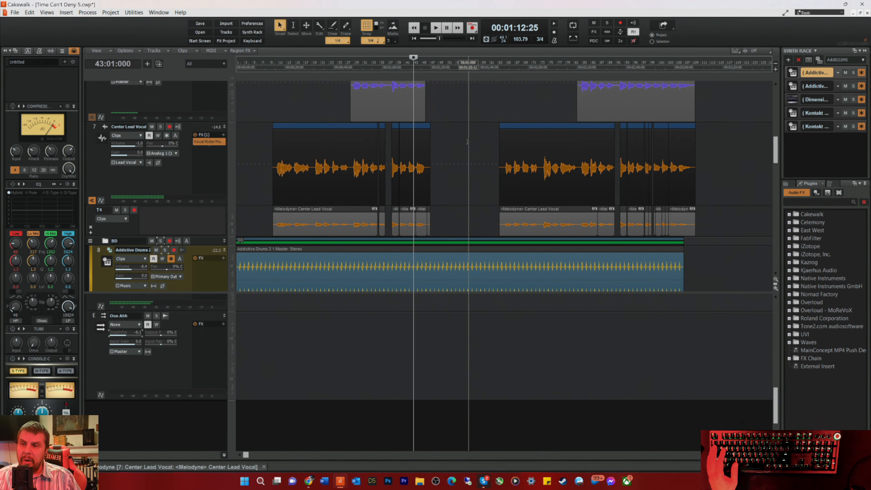
pyautogui.press('space')
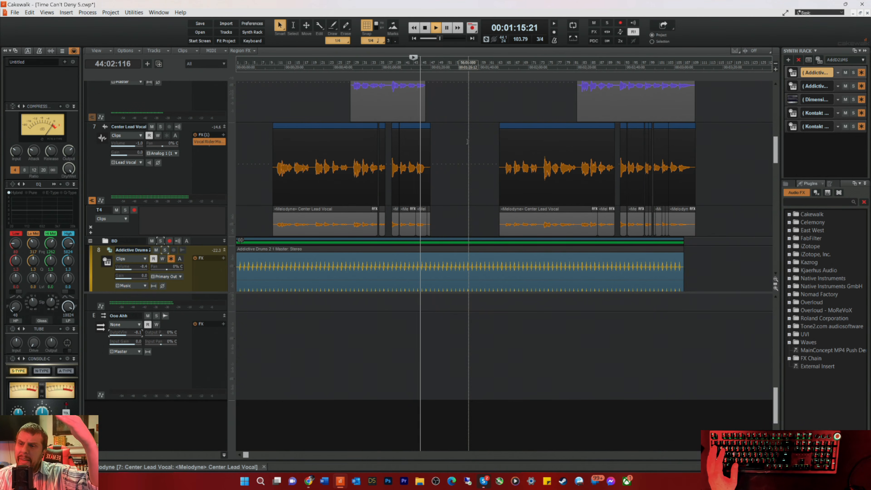
pyautogui.press('space')
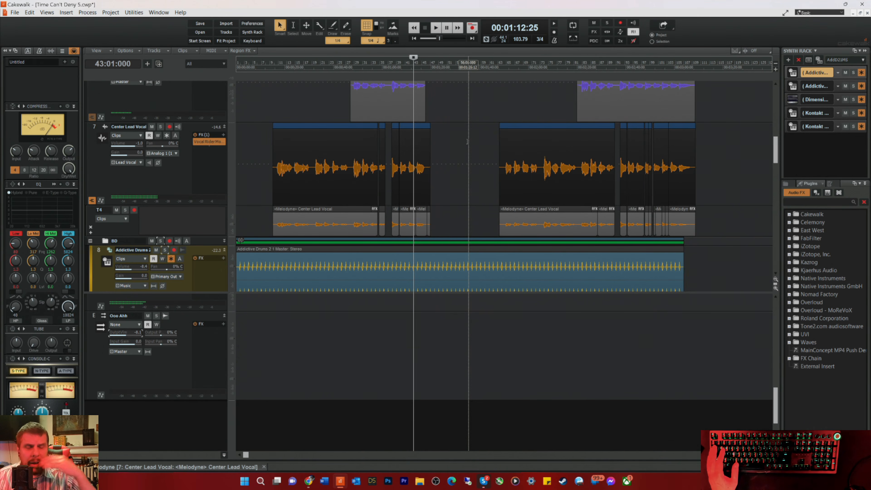
pyautogui.press('space')
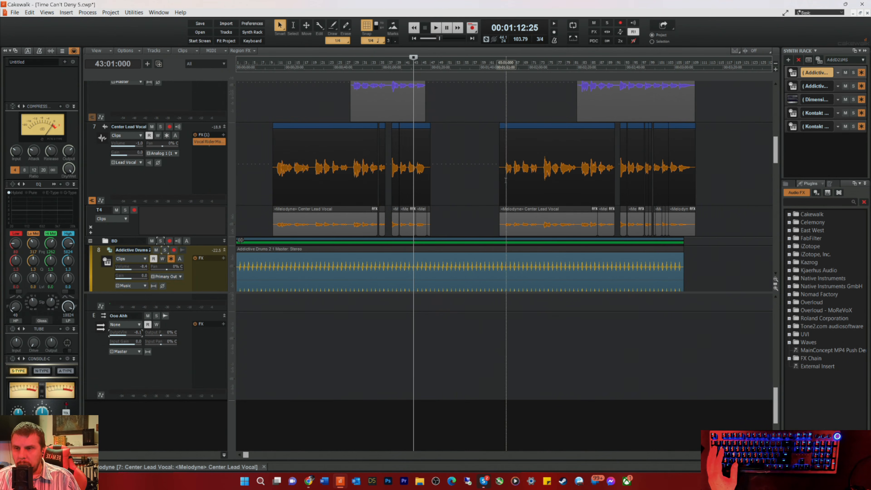
pyautogui.scroll(3, 466, 155)
pyautogui.scroll(6, 465, 154)
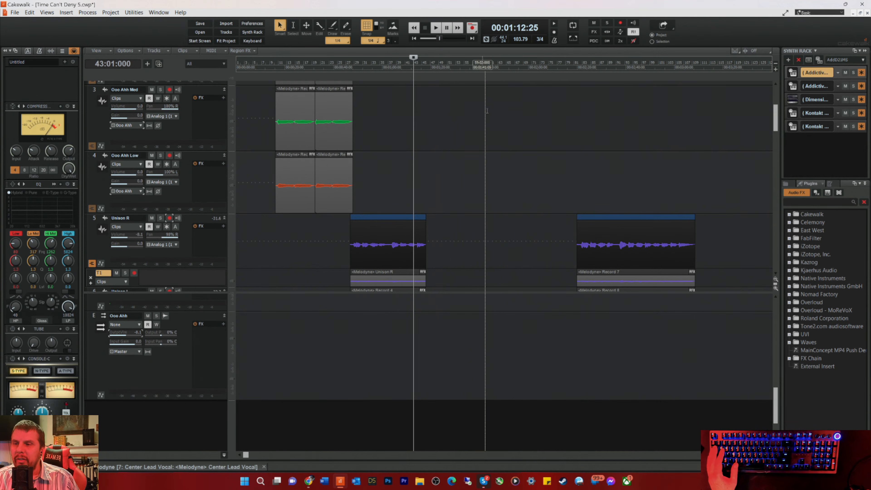
pyautogui.scroll(-3, 491, 114)
pyautogui.scroll(2, 491, 114)
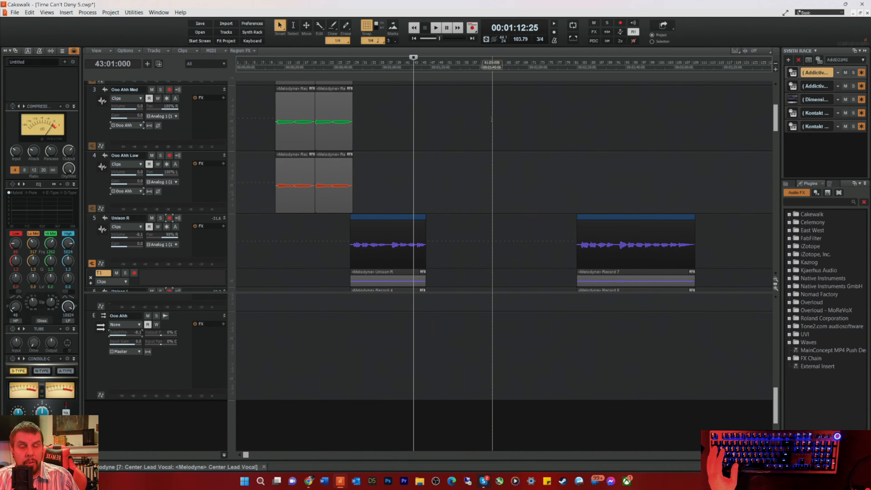
pyautogui.scroll(-2, 491, 120)
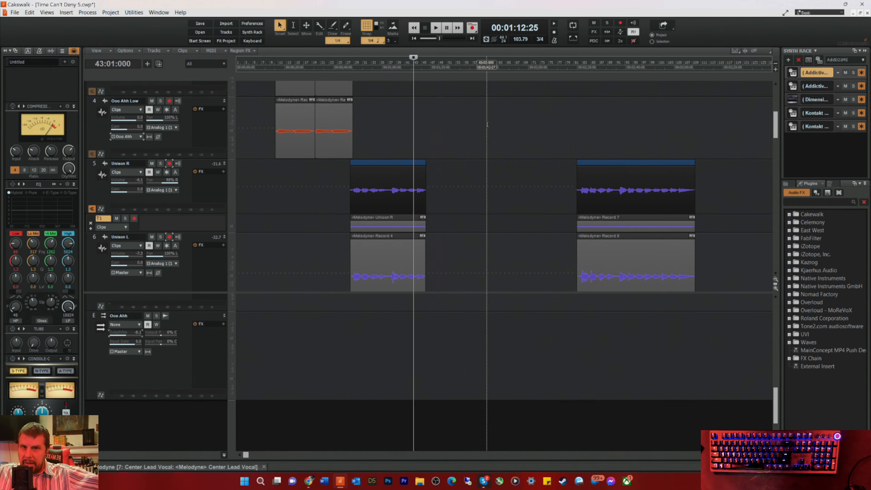
# Step: Look over the unison, lead vocal and drum tracks in the arrangement
pyautogui.scroll(-2, 528, 166)
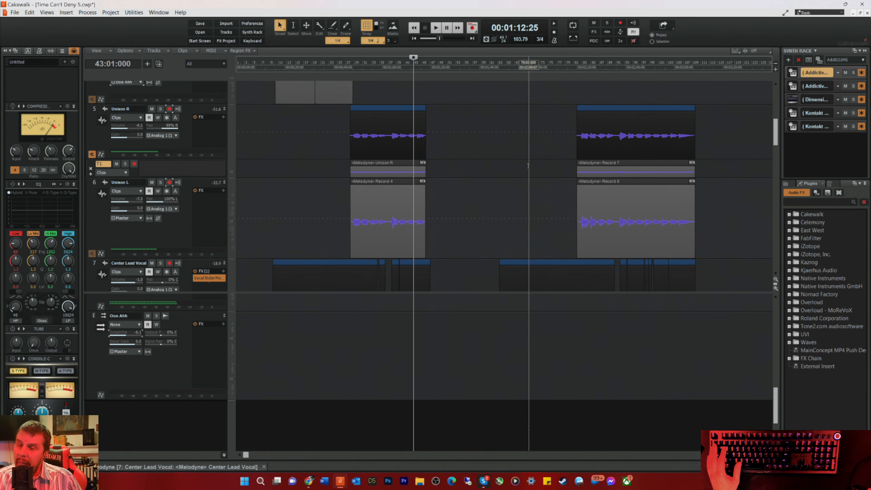
pyautogui.scroll(-2, 527, 165)
pyautogui.scroll(5, 480, 180)
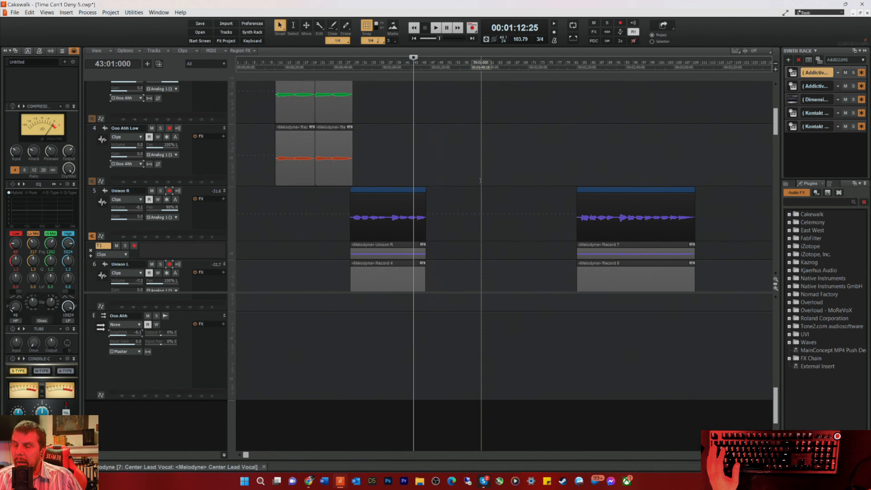
pyautogui.scroll(-3, 488, 172)
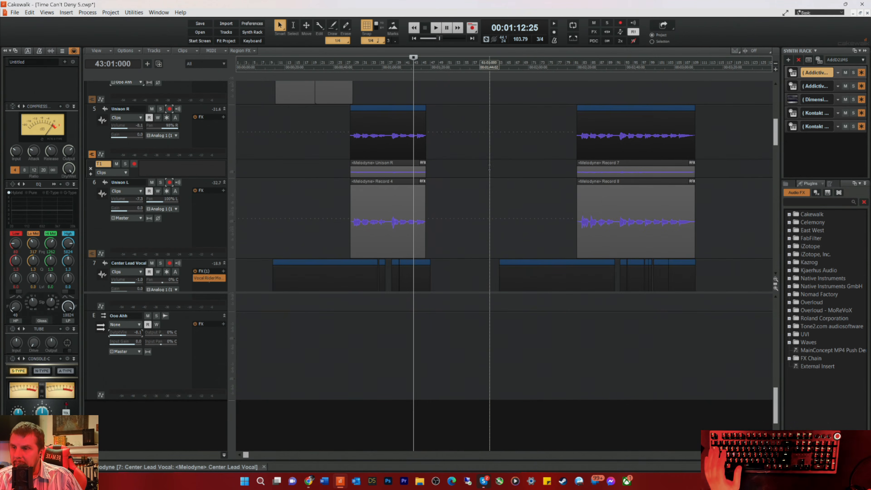
pyautogui.scroll(-2, 489, 170)
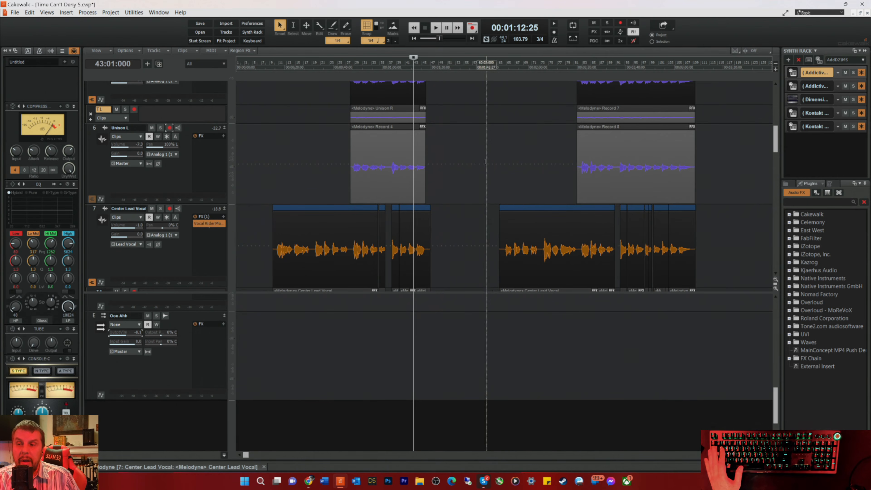
pyautogui.scroll(-5, 480, 192)
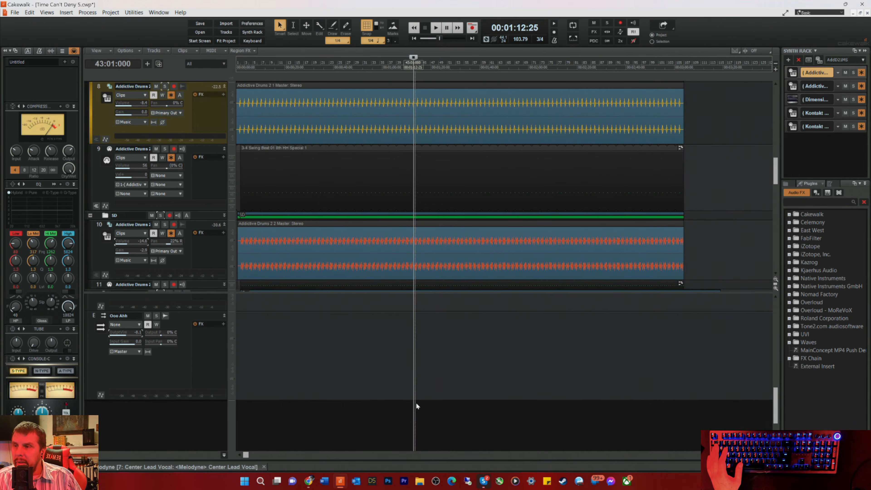
pyautogui.scroll(2, 410, 414)
pyautogui.scroll(8, 441, 279)
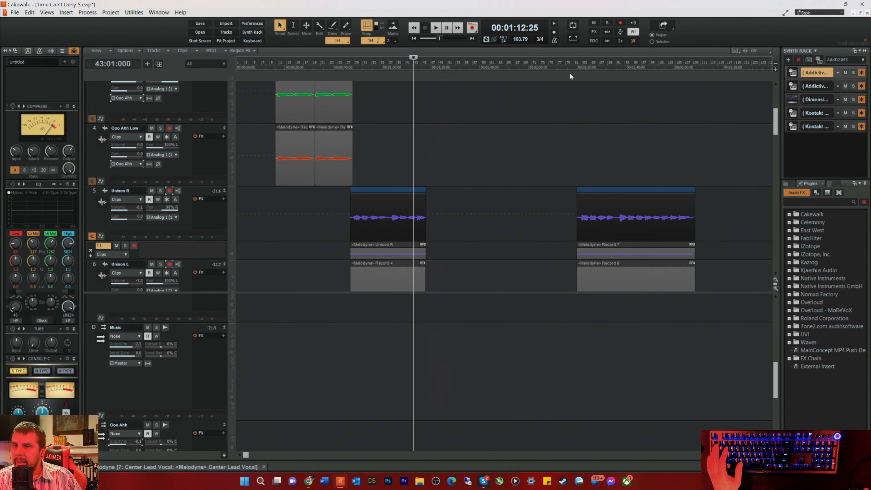
# Step: Audition the second unison section from bar 79 beat 3
pyautogui.click(568, 78)
pyautogui.press('space')
pyautogui.scroll(-4, 481, 255)
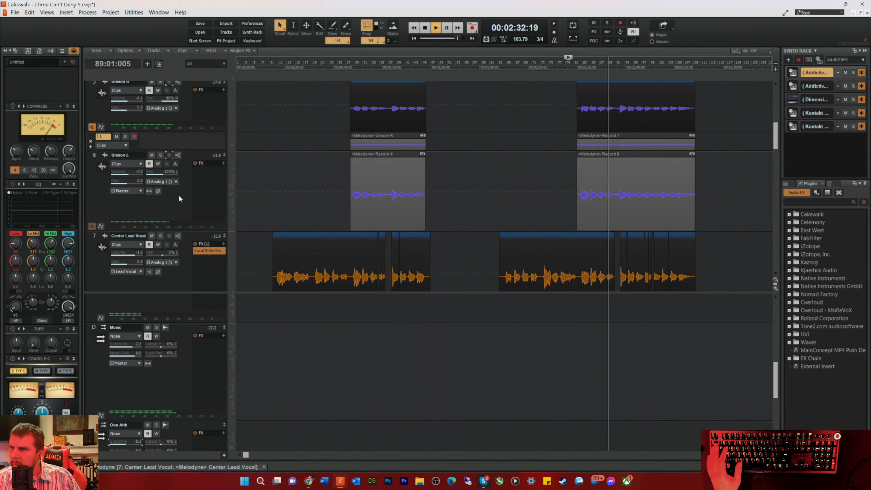
pyautogui.scroll(2, 202, 189)
pyautogui.press('space')
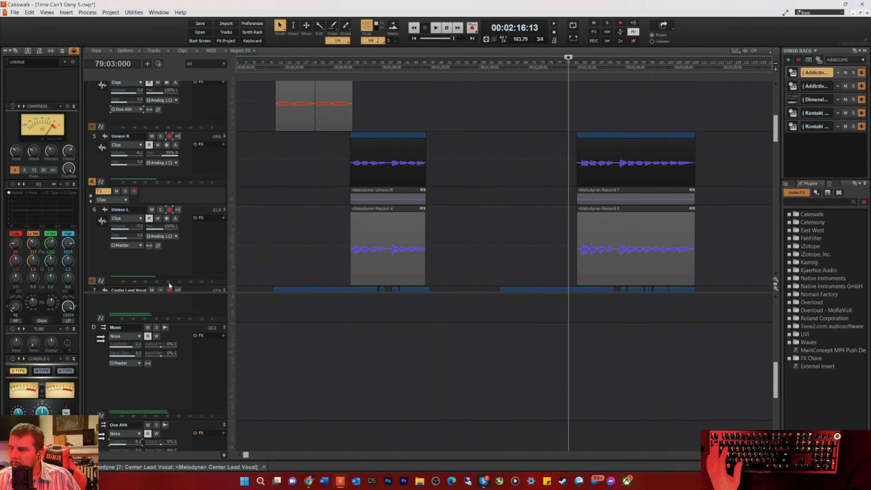
# Step: Insert a new bus below the Ooo Ahh bus and name it Unison
pyautogui.scroll(-3, 153, 411)
pyautogui.rightClick(104, 412)
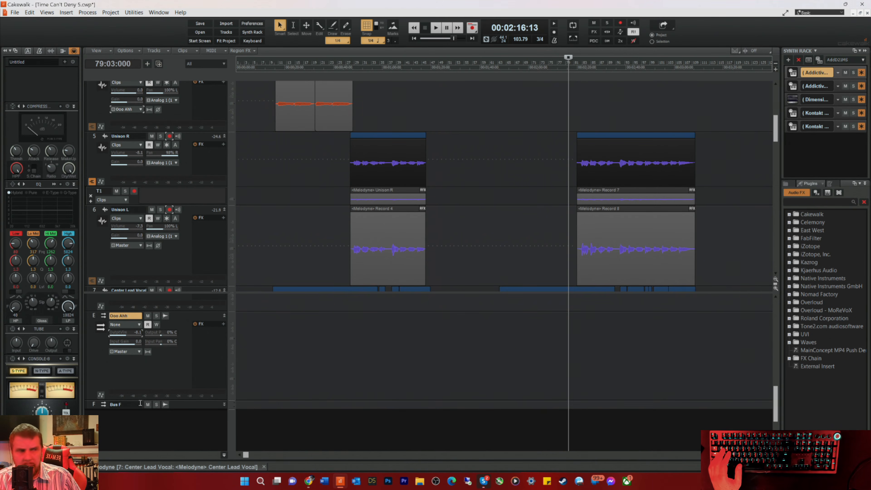
pyautogui.scroll(-1, 155, 371)
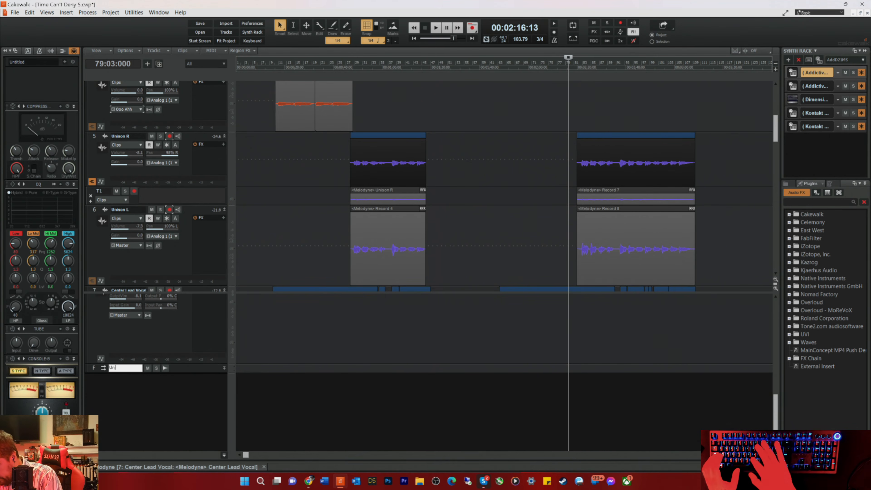
pyautogui.write('Uniosnmm')
pyautogui.press('BackSpace')
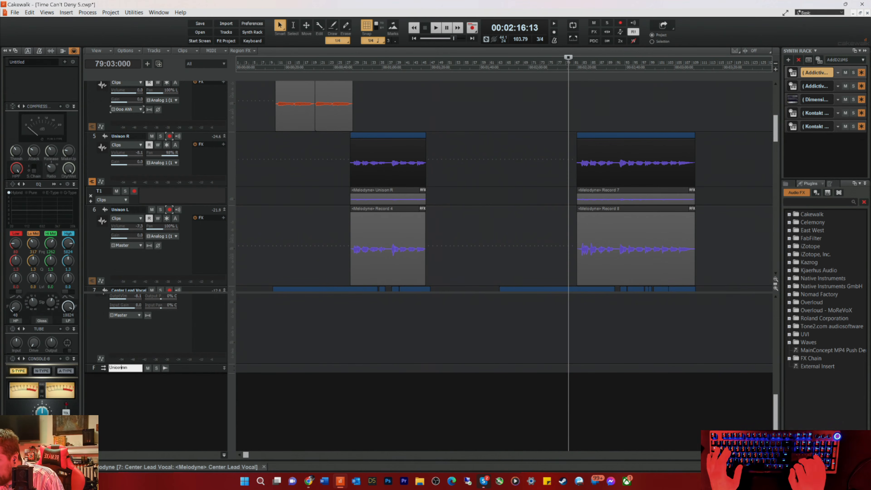
pyautogui.write('n')
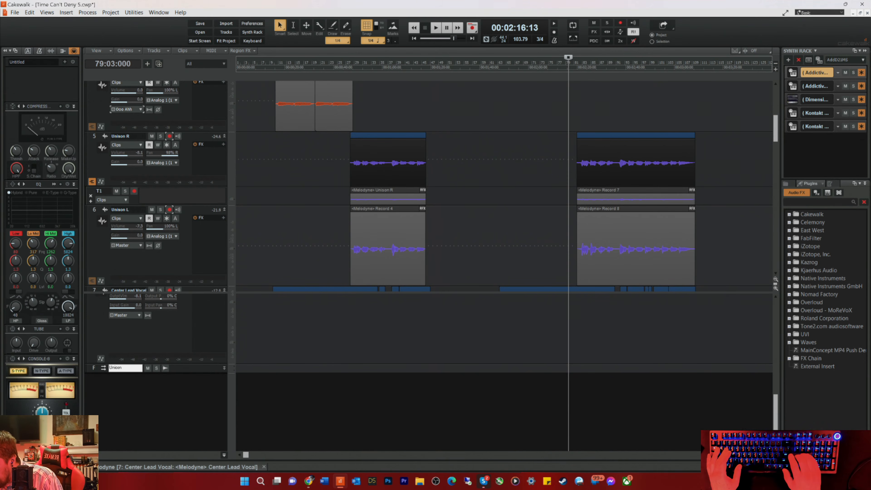
pyautogui.press('Left')
pyautogui.press('BackSpace')
pyautogui.press('Right')
pyautogui.press('Right')
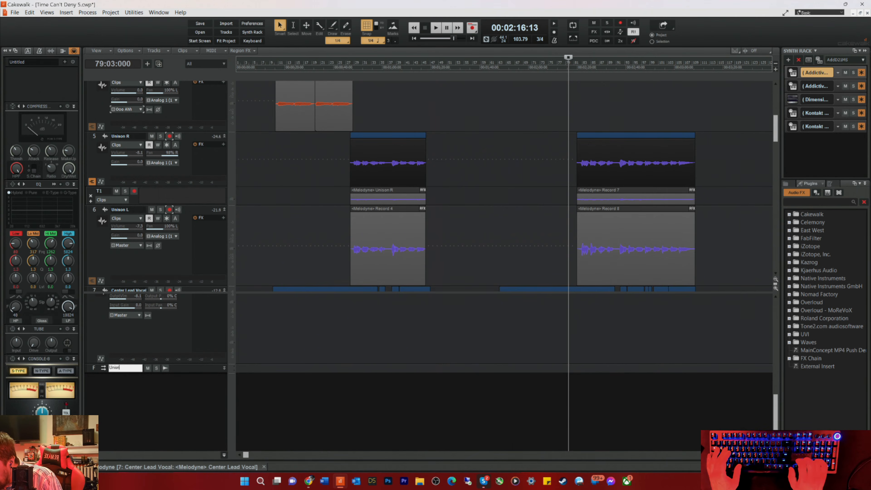
pyautogui.write('o')
pyautogui.press('Right')
pyautogui.press('Return')
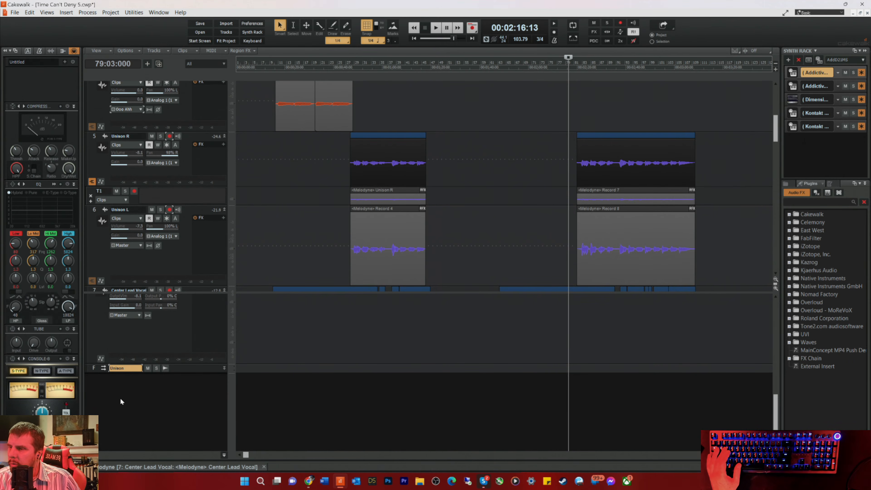
# Step: Enlarge the Unison R track strip enough to show its output and route it to the Unison bus
pyautogui.click(169, 162)
pyautogui.click(174, 183)
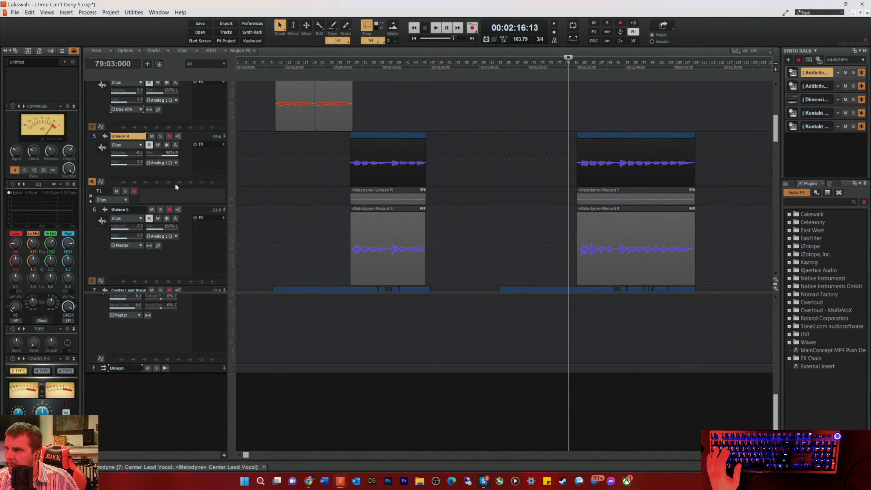
pyautogui.moveTo(175, 187); pyautogui.dragTo(175, 195)
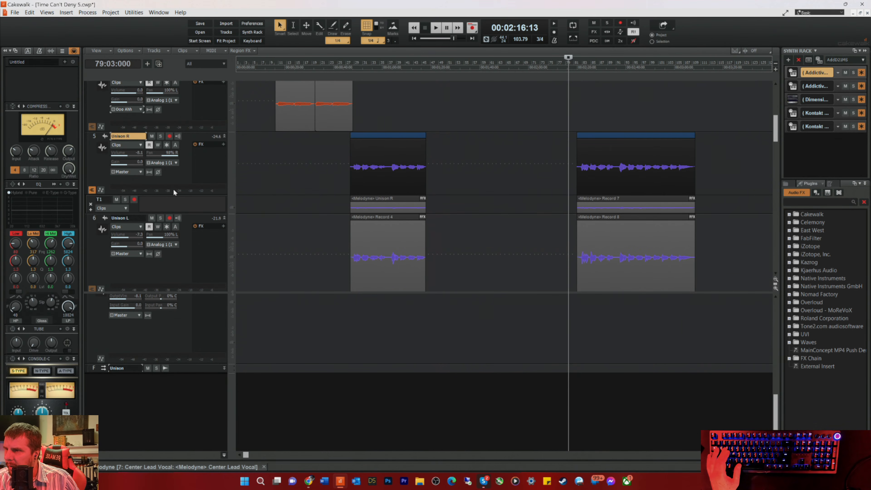
pyautogui.click(131, 171)
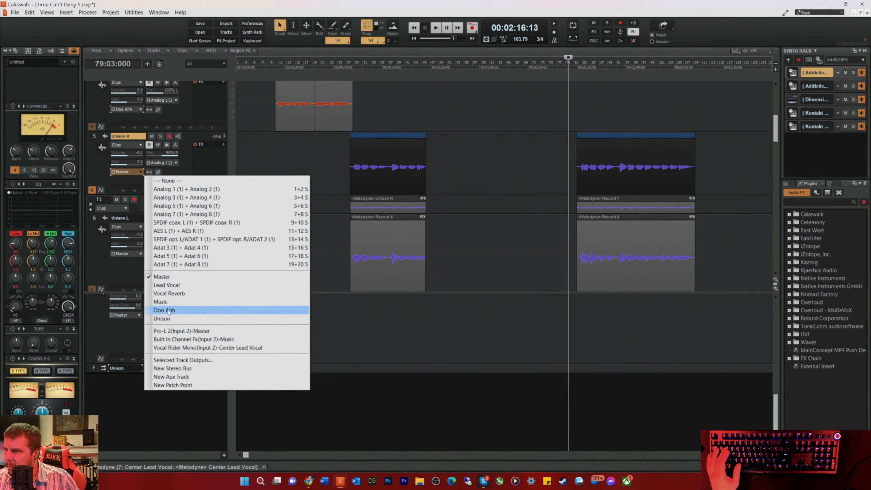
pyautogui.click(164, 319)
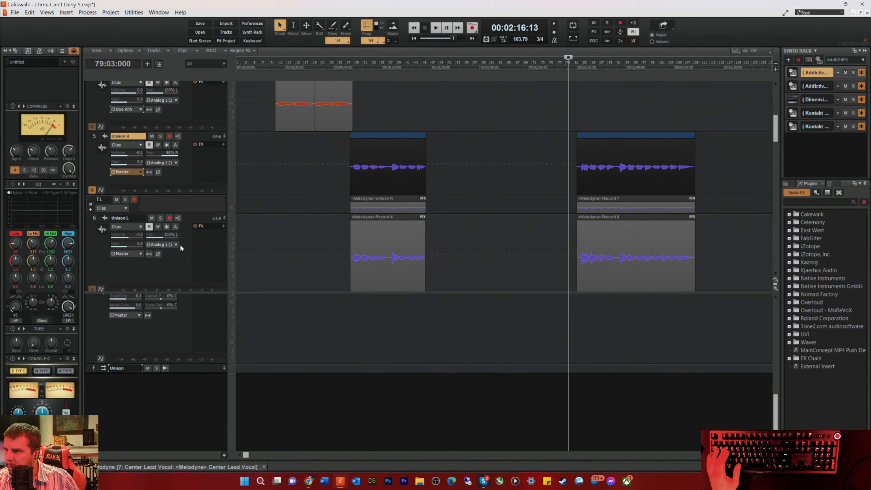
# Step: Route the Unison L track's output from Master to the Unison bus
pyautogui.scroll(-3, 137, 252)
pyautogui.click(136, 252)
pyautogui.click(139, 172)
pyautogui.click(137, 172)
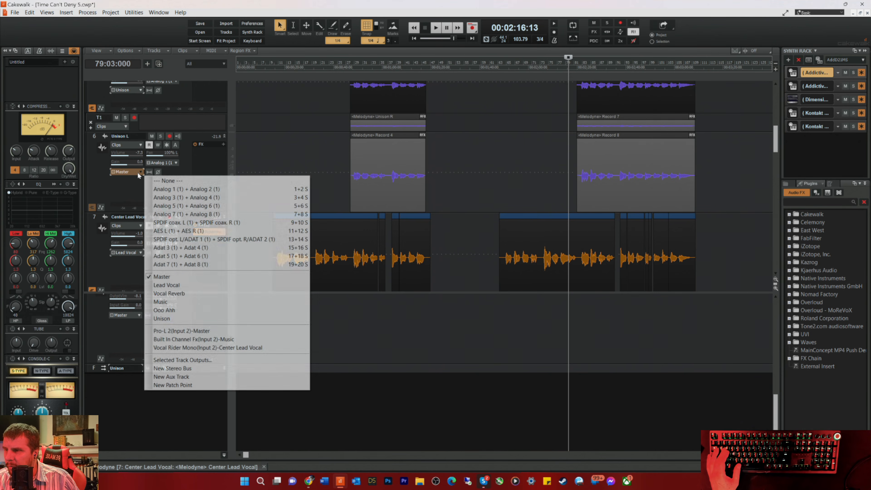
pyautogui.click(162, 318)
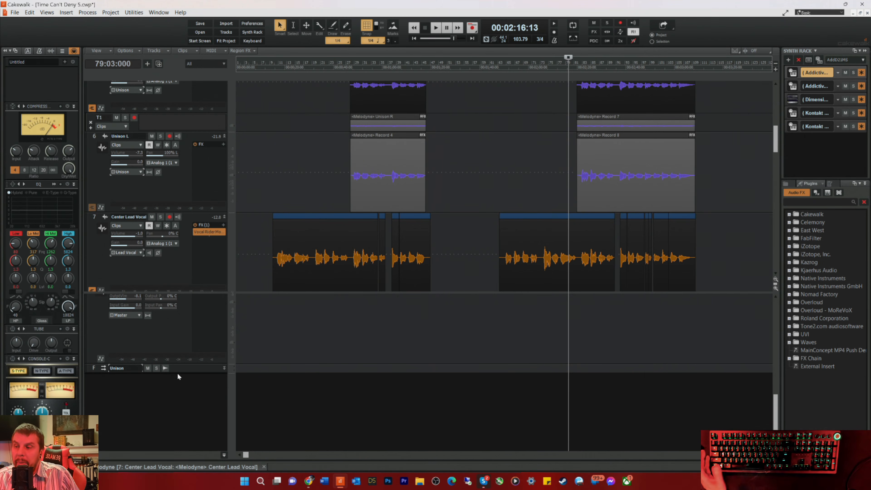
# Step: Expand the Unison bus strip to show its controls and enlarge the track area above the buses
pyautogui.moveTo(180, 371); pyautogui.dragTo(188, 428)
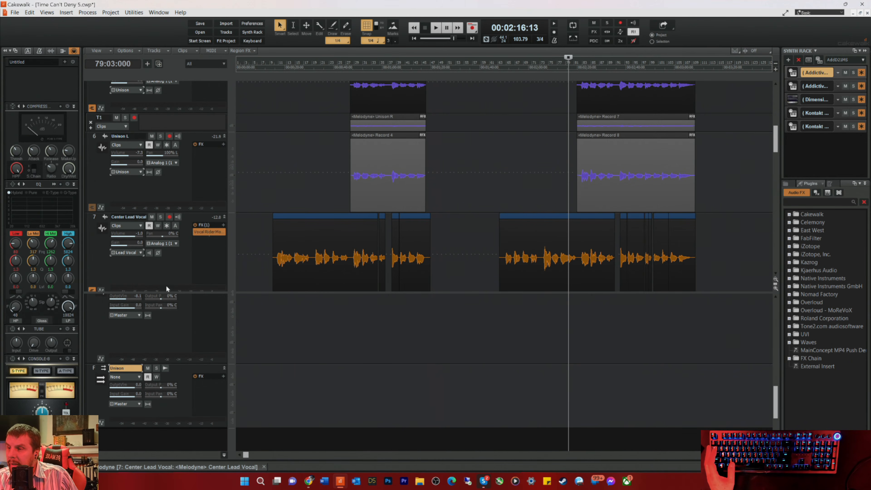
pyautogui.moveTo(183, 292); pyautogui.dragTo(192, 356)
pyautogui.scroll(-3, 174, 274)
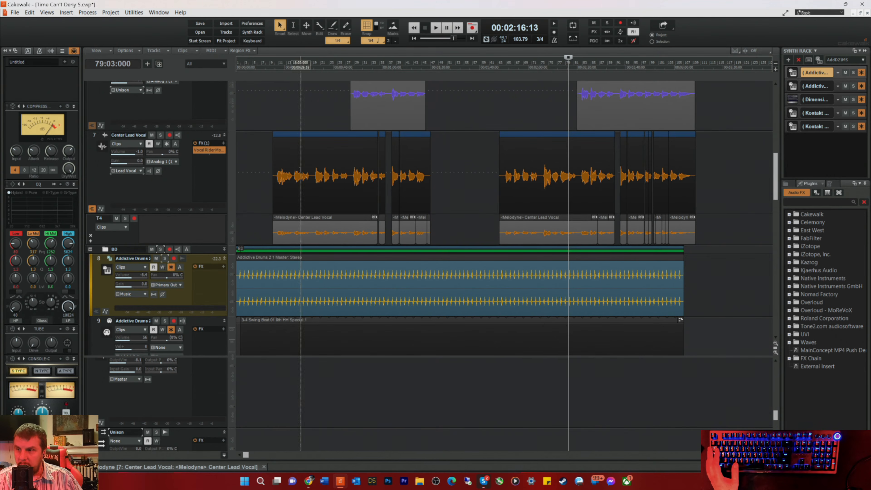
pyautogui.click(152, 198)
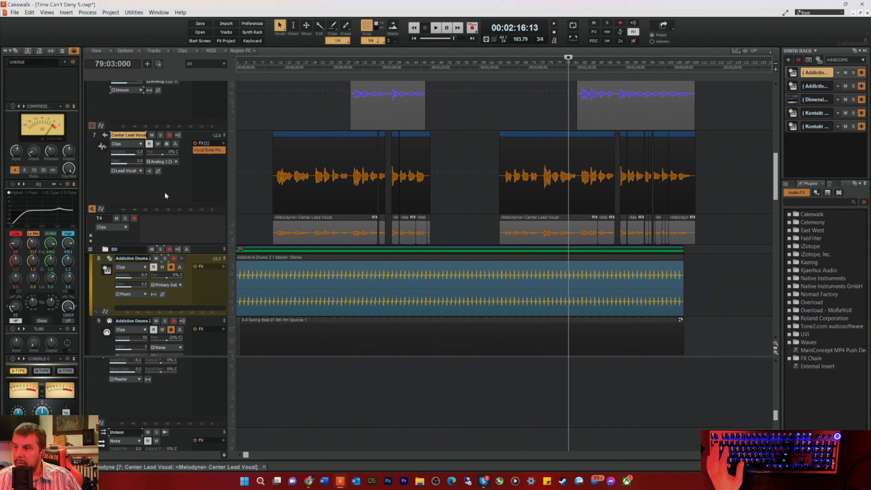
pyautogui.scroll(-5, 187, 264)
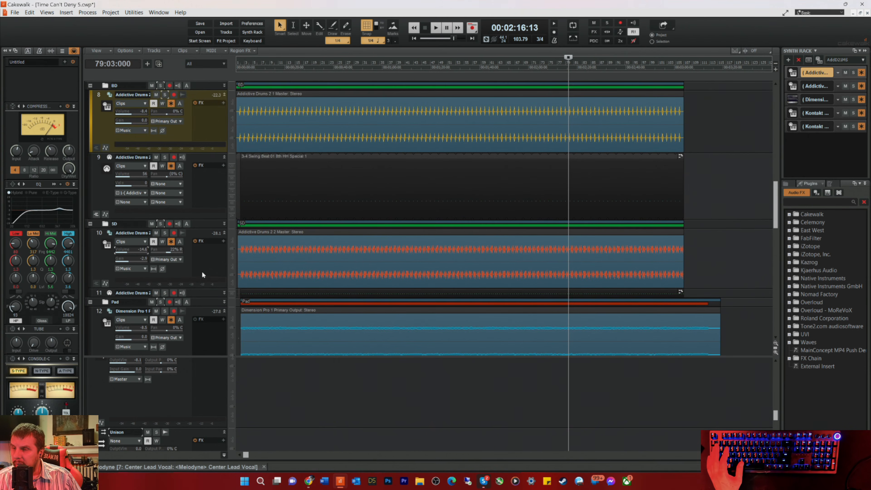
pyautogui.scroll(6, 201, 271)
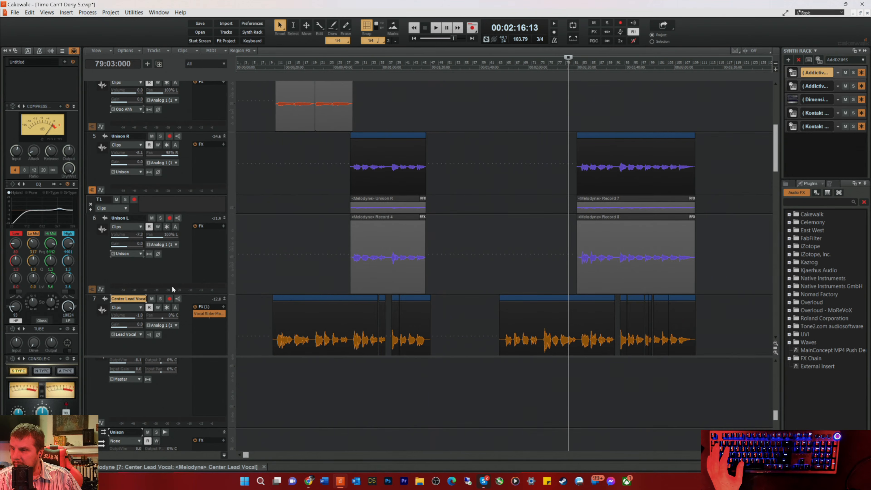
# Step: Play the second unison section from bar 79 beat 3 and lower the Unison bus output volume to about -6.7 dB
pyautogui.press('space')
pyautogui.scroll(-2, 154, 413)
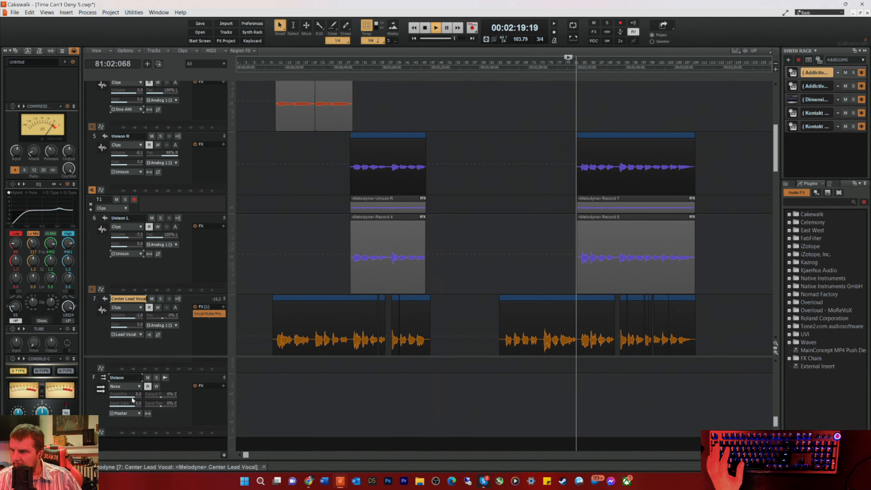
pyautogui.moveTo(132, 399); pyautogui.dragTo(124, 399)
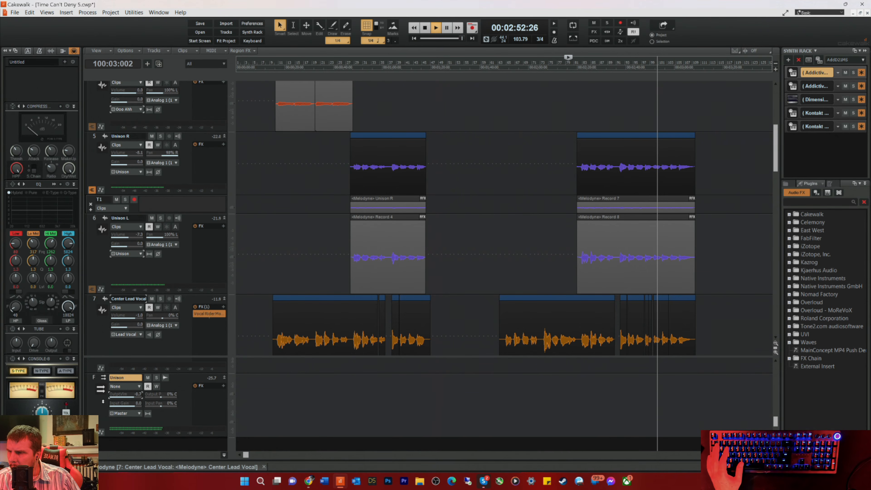
pyautogui.press('space')
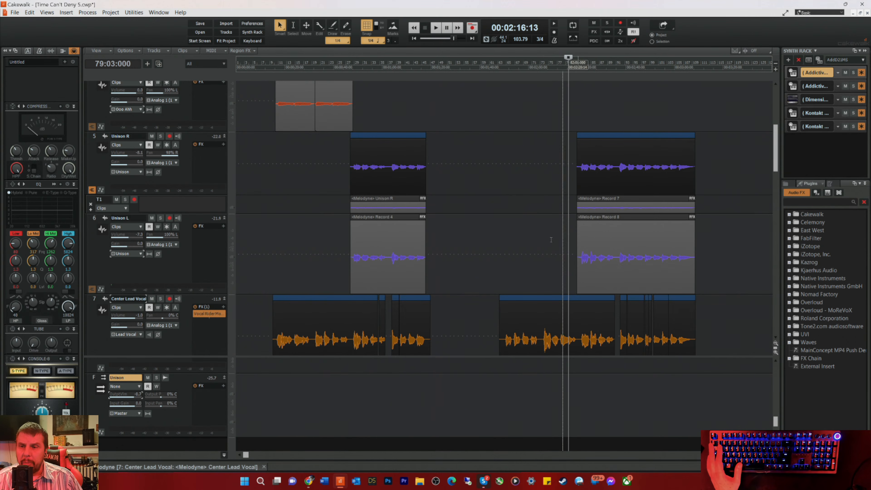
# Step: Open Unison L's first-section clip in Melodyne, add Unison R for editing, and show Center Lead Vocal as a reference only
pyautogui.click(361, 272)
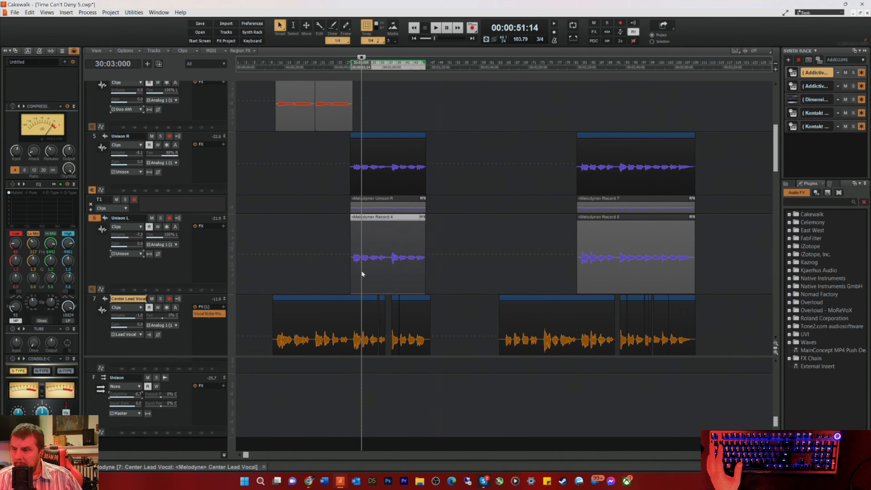
pyautogui.doubleClick(362, 273)
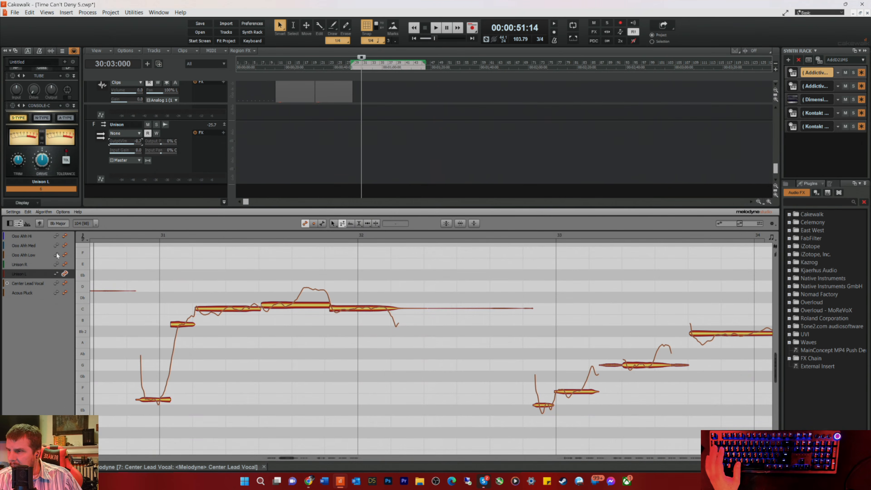
pyautogui.click(64, 263)
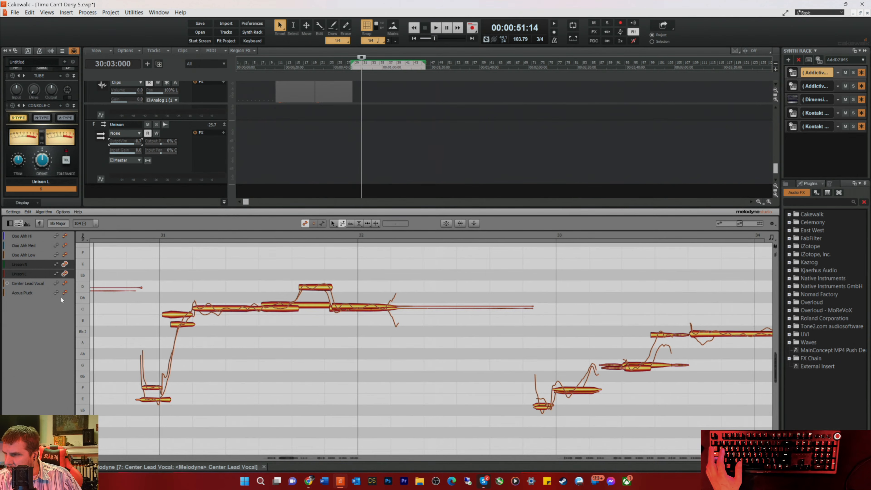
pyautogui.click(64, 283)
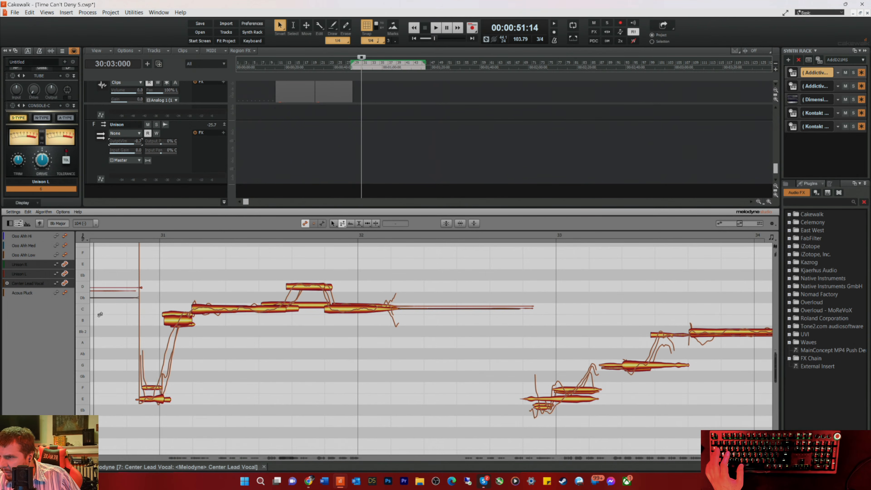
pyautogui.click(55, 283)
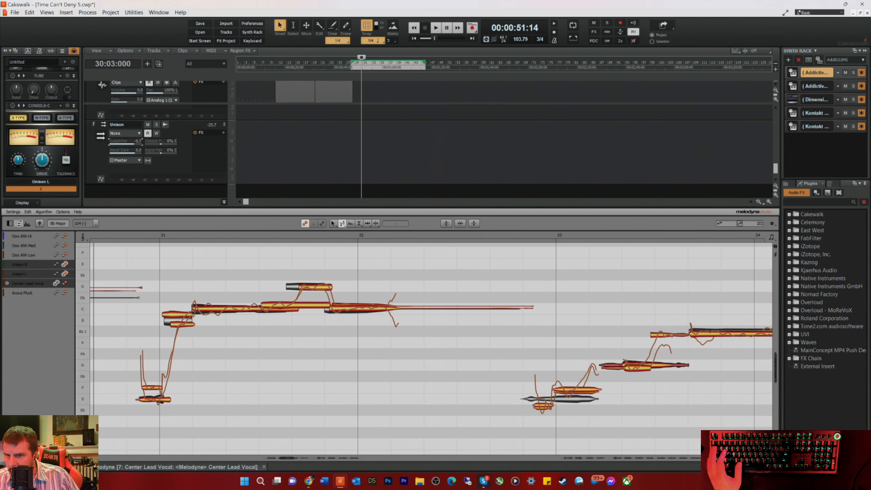
# Step: Undo the last two pitch edits on the Unison R and Unison L notes in Melodyne
pyautogui.hotkey('ctrl', 'z')
pyautogui.hotkey('ctrl', 'z')
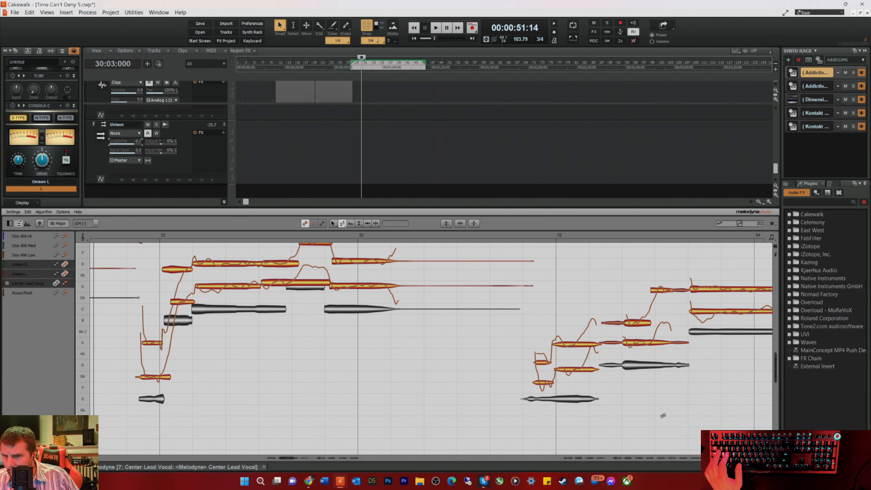
pyautogui.scroll(5, 545, 375)
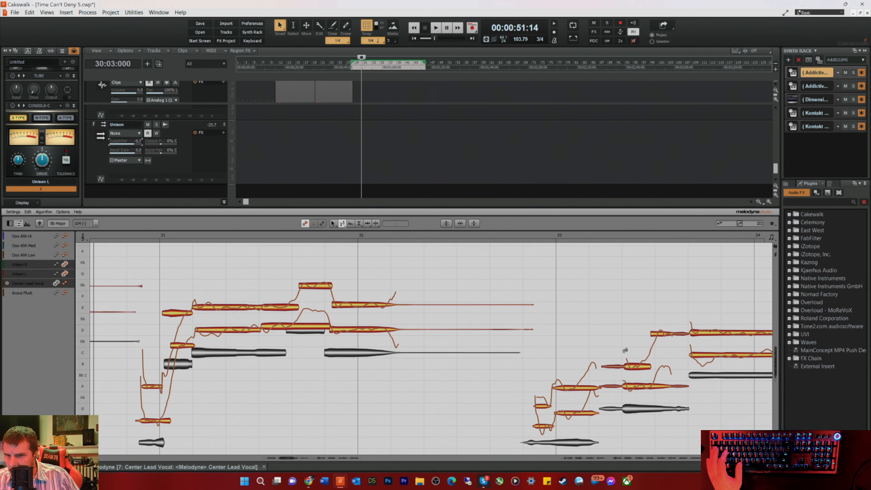
# Step: Choose Melodyne's time-editing tool and delete the long sustained Unison L and Unison R notes before bar 29
pyautogui.rightClick(273, 316)
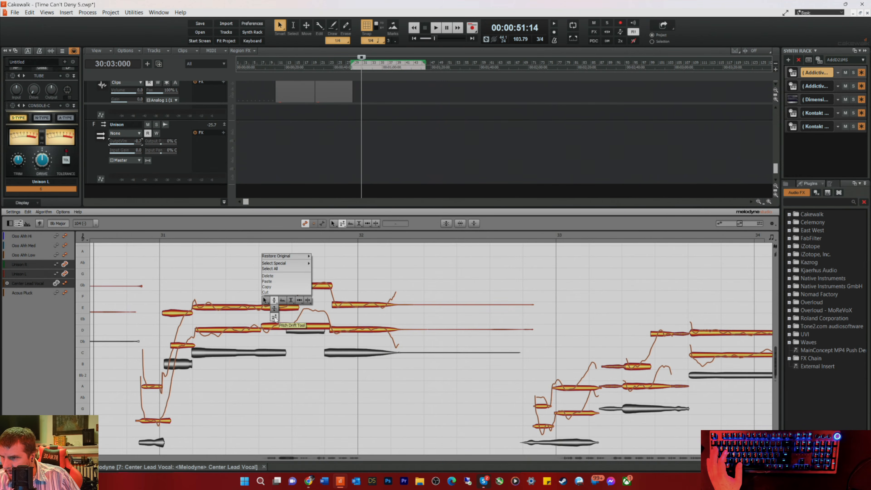
pyautogui.click(301, 299)
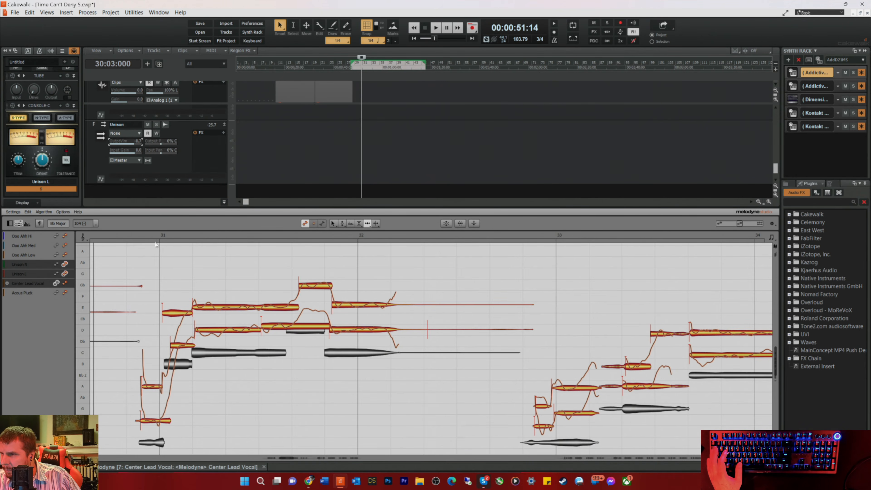
pyautogui.moveTo(288, 461); pyautogui.dragTo(271, 460)
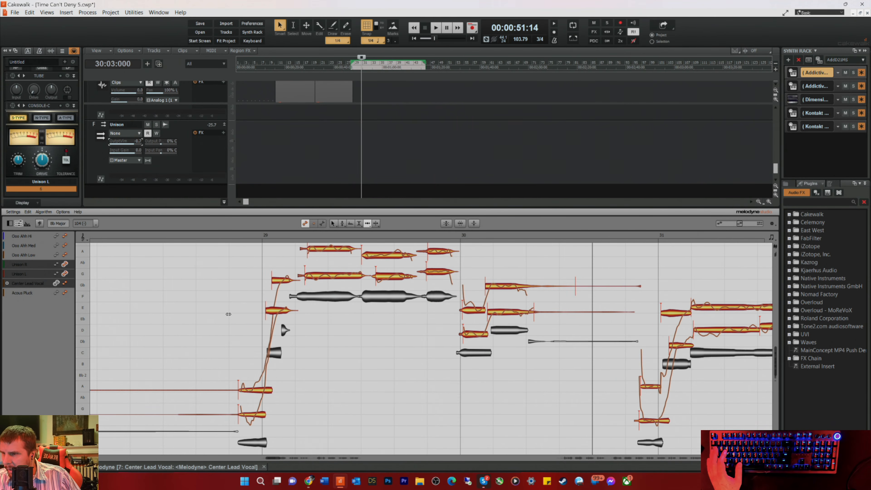
pyautogui.moveTo(146, 343); pyautogui.dragTo(202, 422)
pyautogui.press('Delete')
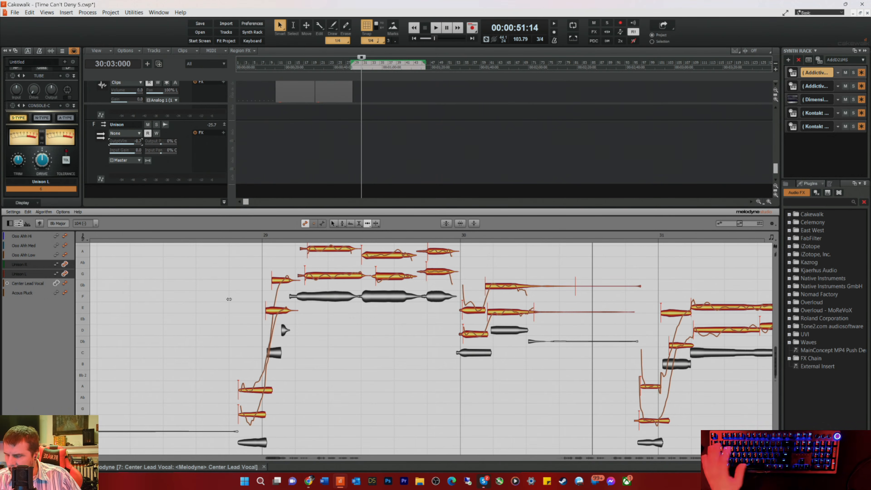
# Step: Play from bar 28 beat 3 and shift the Unison L and Unison R note timings in bars 29 and 30 toward the lead vocal
pyautogui.click(221, 235)
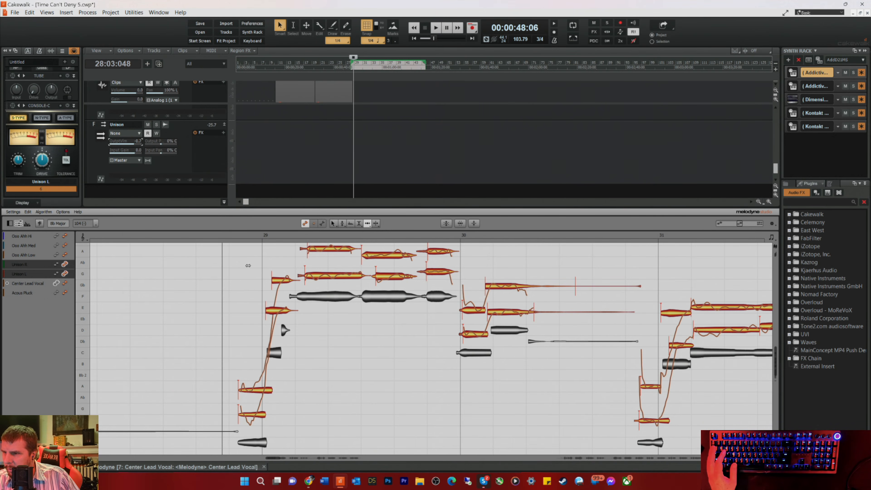
pyautogui.press('space')
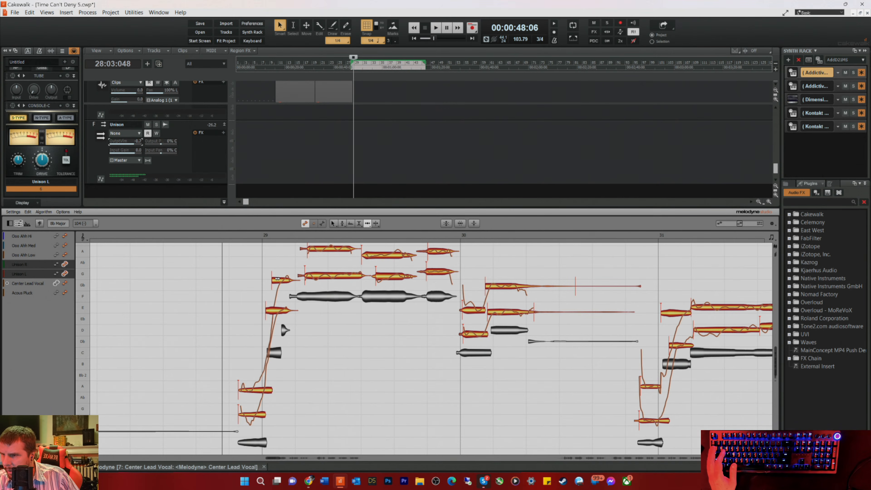
pyautogui.press('space')
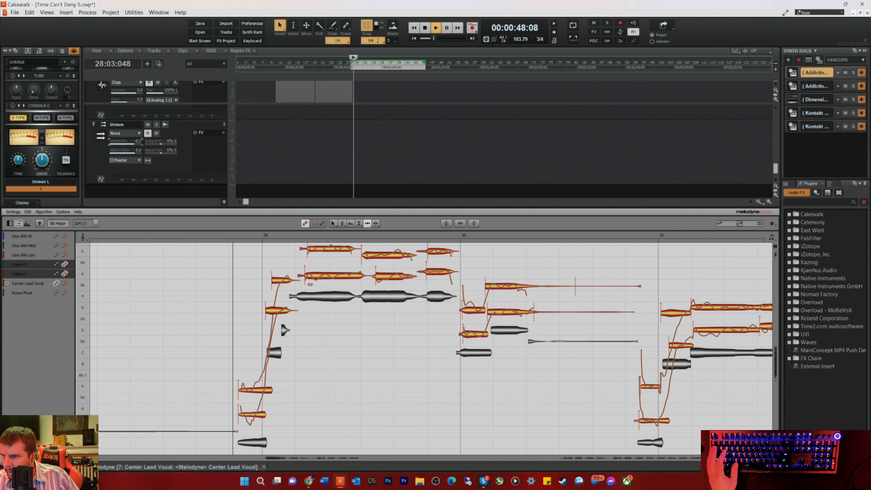
pyautogui.click(306, 279)
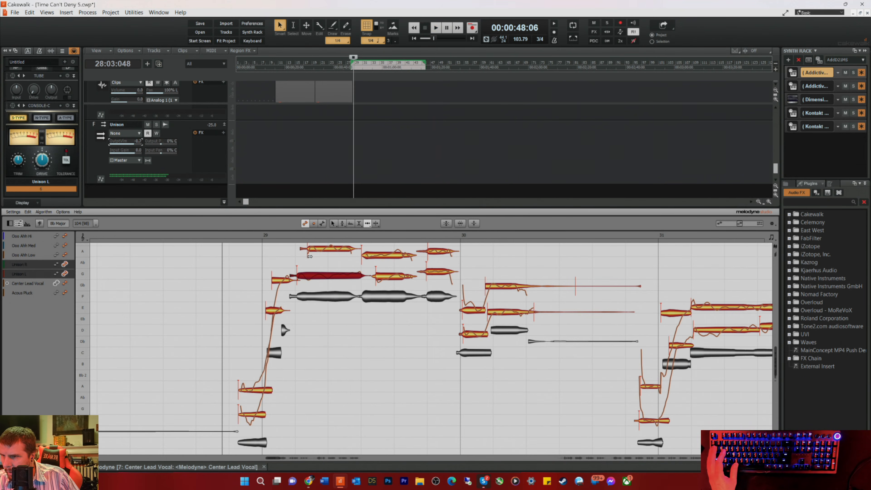
pyautogui.click(304, 249)
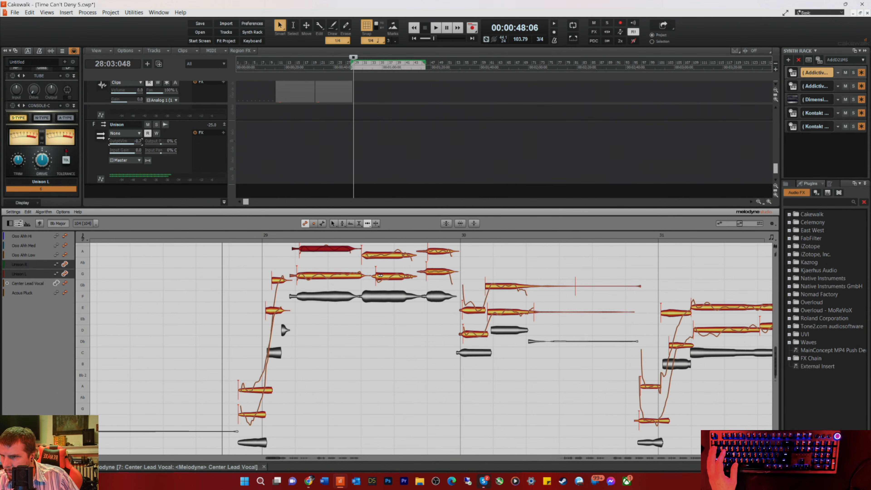
pyautogui.click(390, 277)
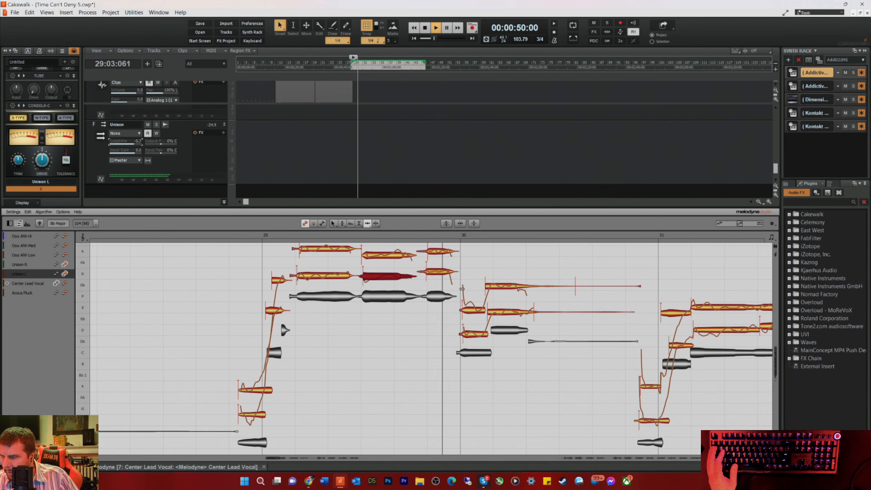
pyautogui.click(469, 310)
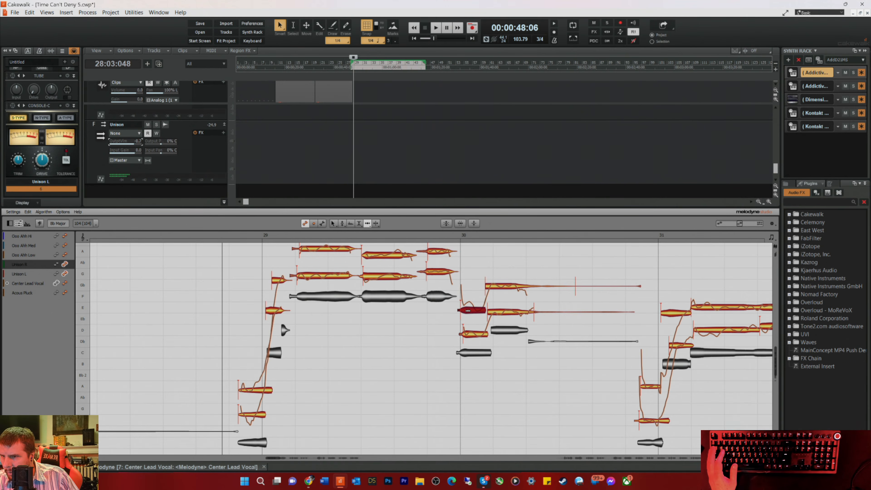
pyautogui.click(469, 334)
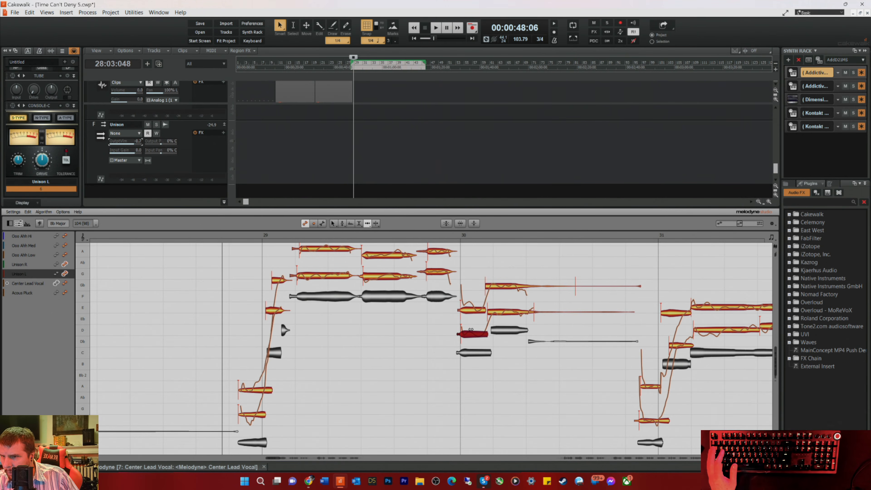
pyautogui.click(495, 287)
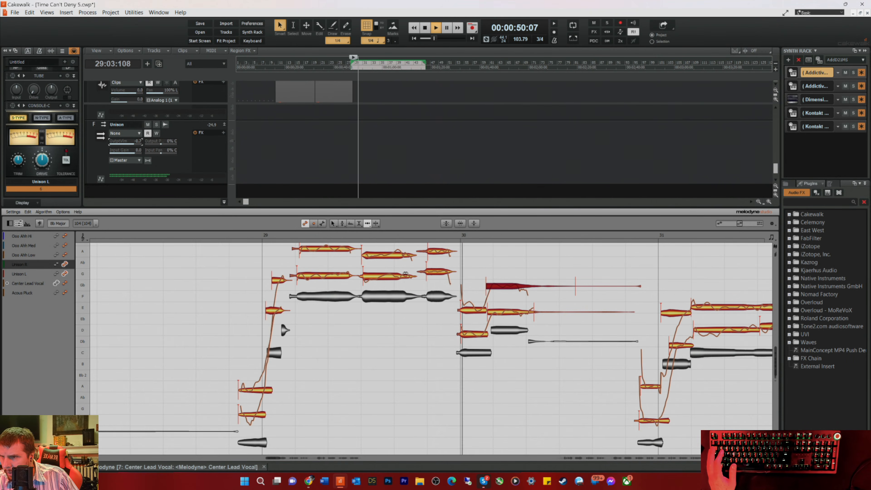
# Step: With the Pitch tool, snap the bar 29 Unison R phrase and first two Unison L notes to exact semitones while replaying the section
pyautogui.scroll(2, 371, 284)
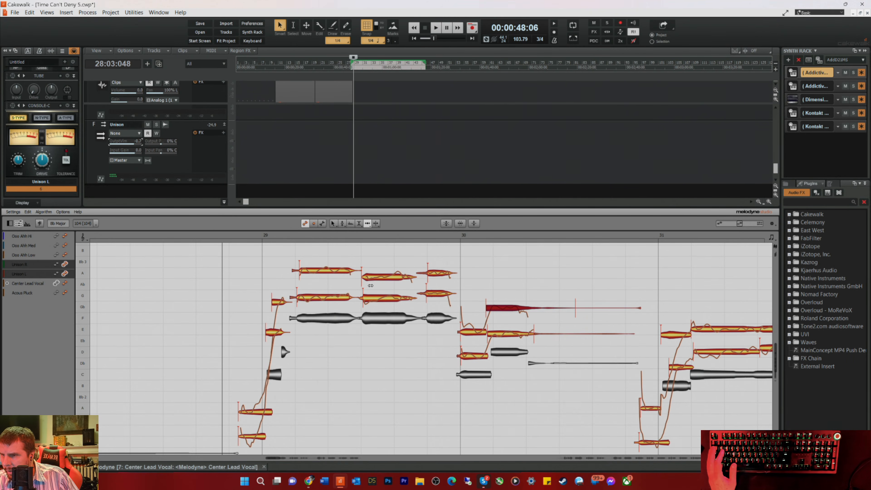
pyautogui.scroll(1, 387, 310)
pyautogui.rightClick(392, 261)
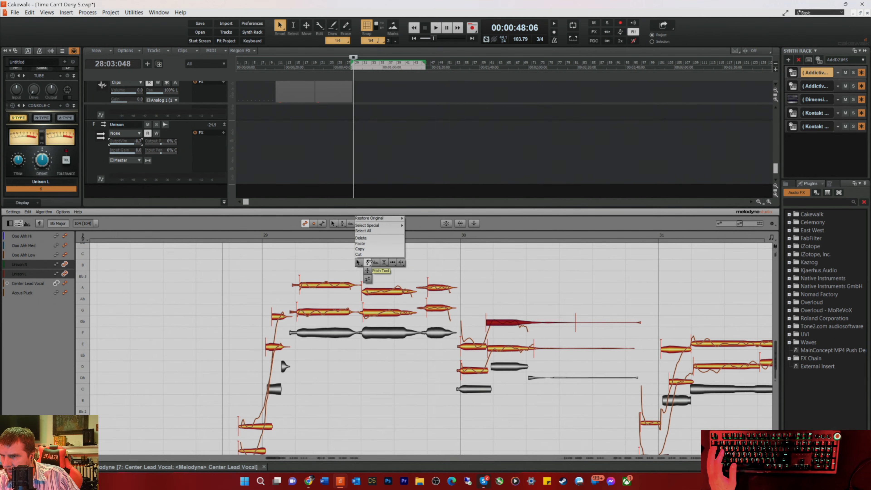
pyautogui.click(368, 262)
pyautogui.press('space')
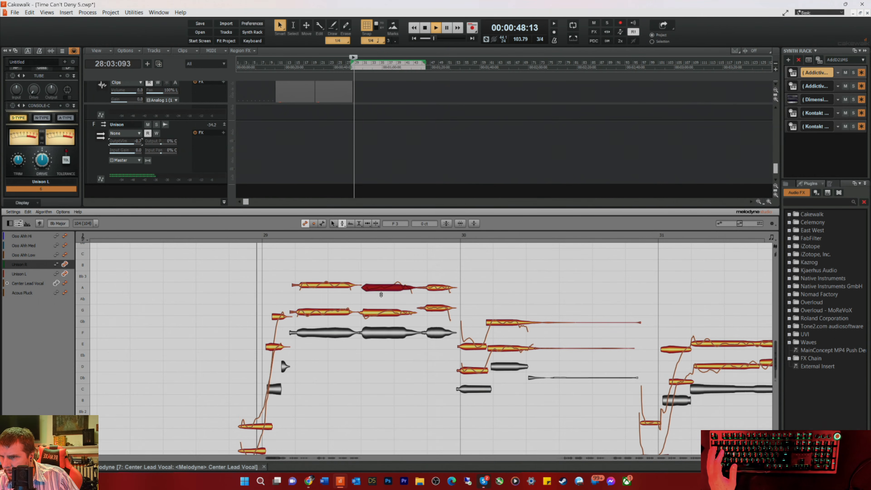
pyautogui.press('Left')
pyautogui.doubleClick(379, 313)
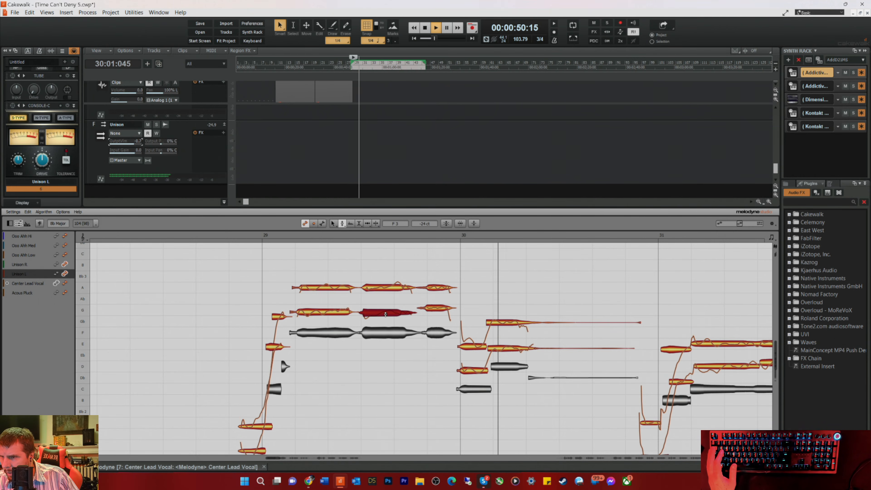
pyautogui.press('space')
pyautogui.press('space')
pyautogui.doubleClick(320, 312)
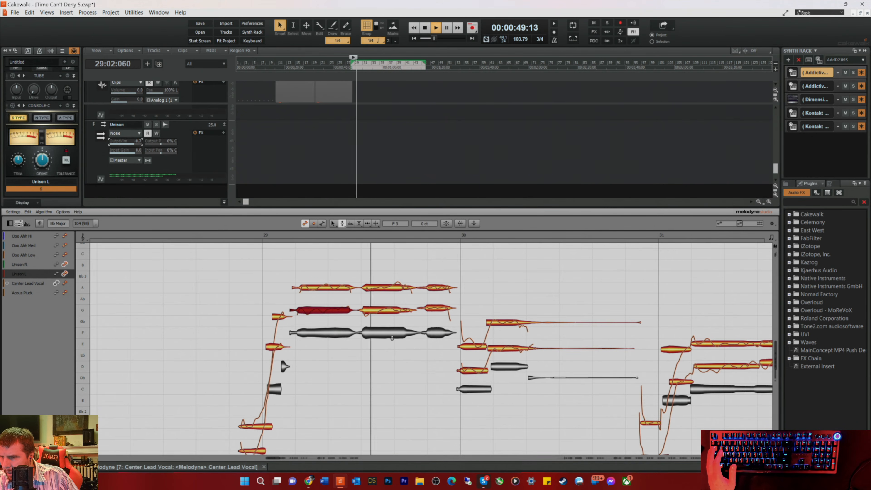
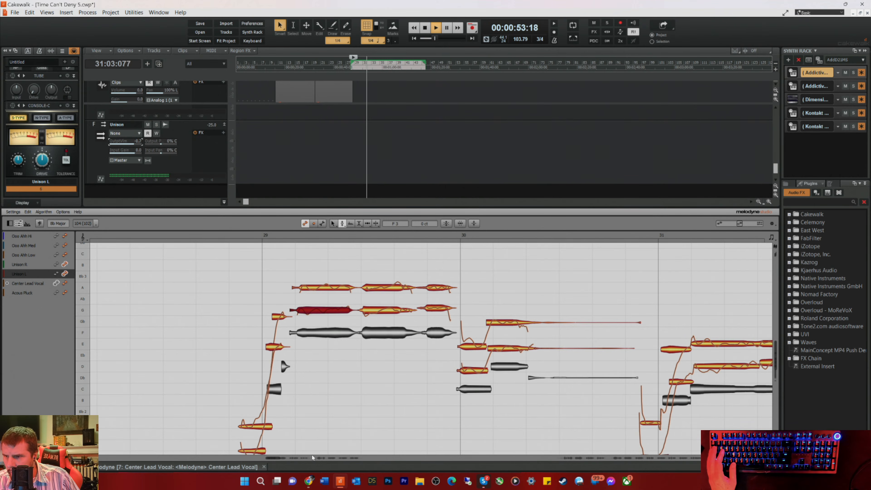
# Step: Split the Unison L note near the end of bar 31 in two where its pitch rises
pyautogui.press('space')
pyautogui.press('space')
pyautogui.hscroll(5, 274, 455)
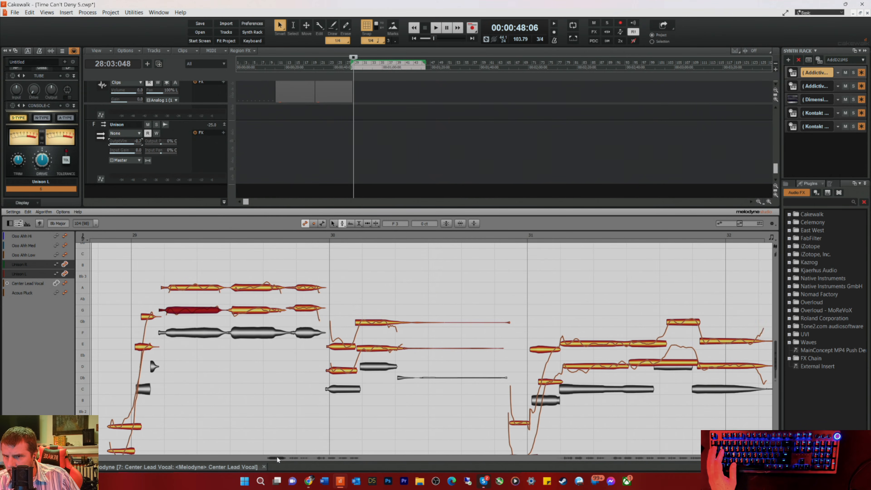
pyautogui.rightClick(697, 388)
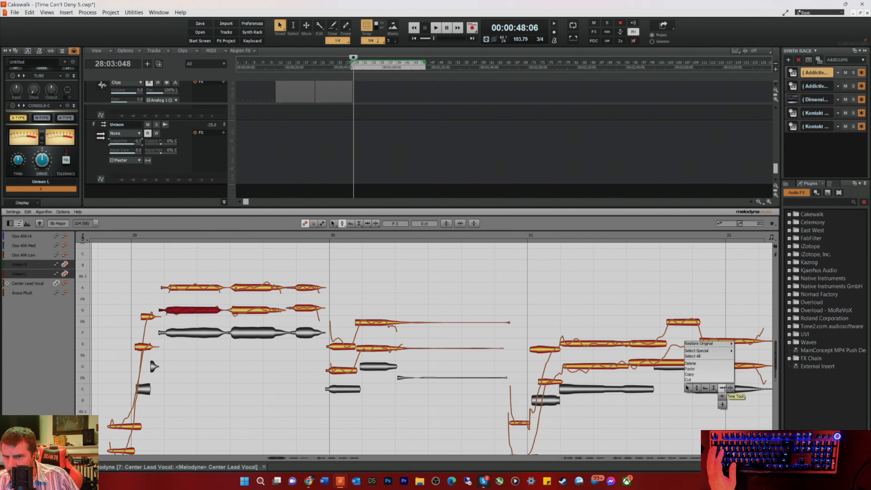
pyautogui.click(723, 387)
pyautogui.rightClick(662, 362)
pyautogui.click(665, 361)
pyautogui.doubleClick(664, 361)
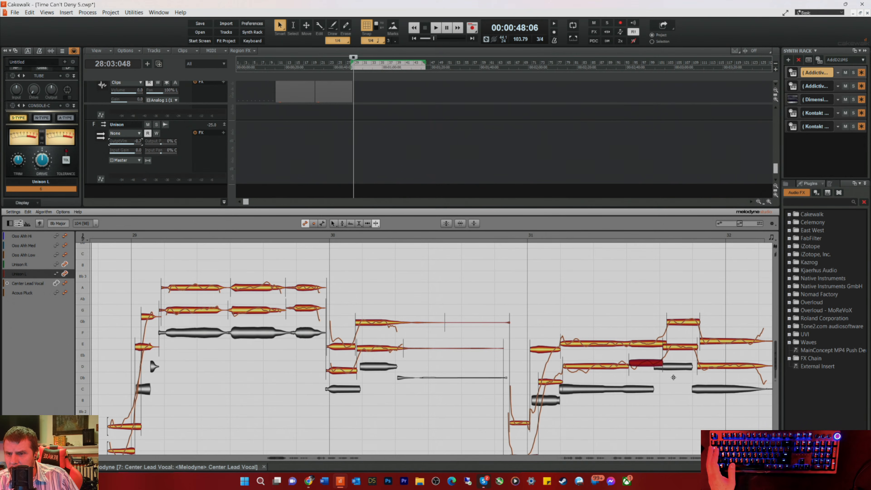
# Step: Reduce the pitch drift of the first long Unison L note in bar 31 to about -64%
pyautogui.rightClick(670, 383)
pyautogui.click(636, 377)
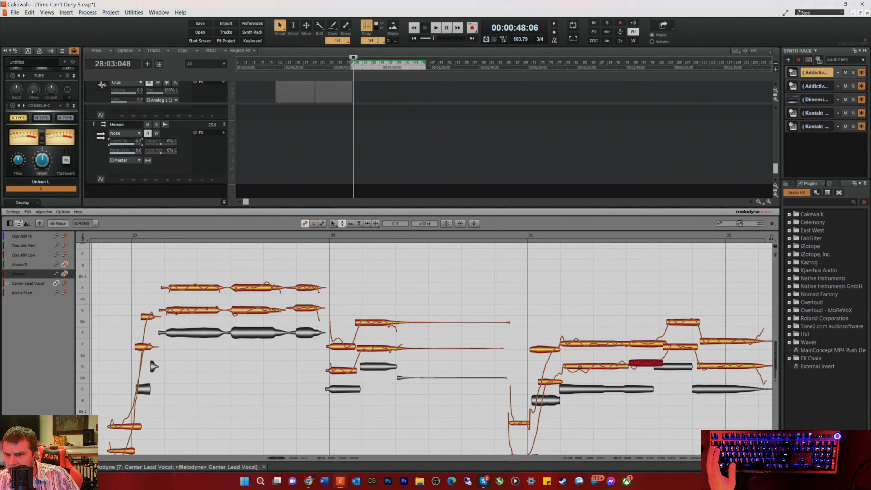
pyautogui.rightClick(603, 368)
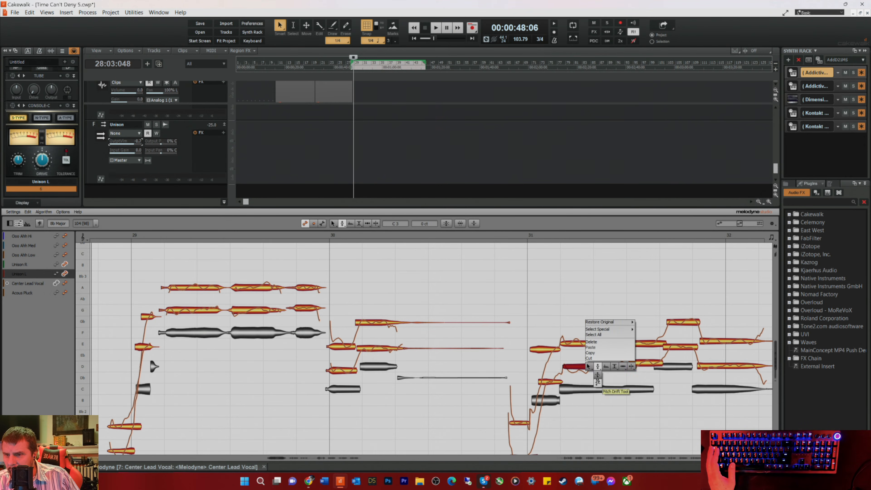
pyautogui.click(598, 382)
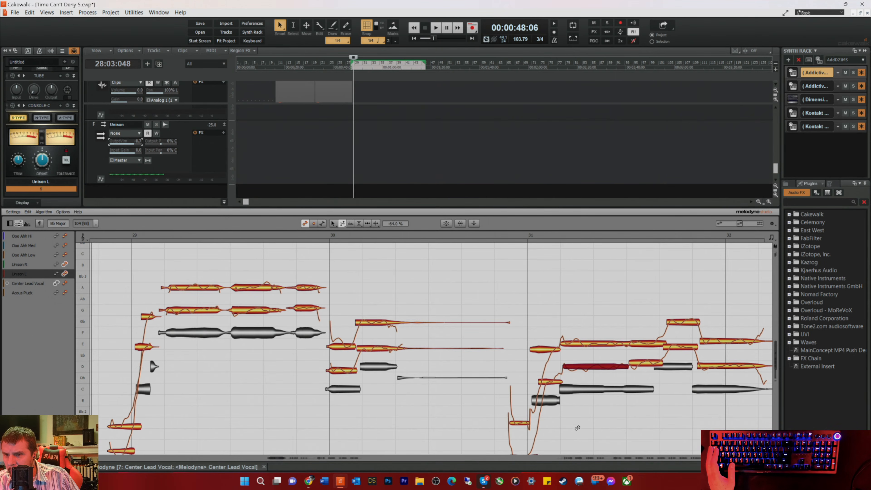
# Step: Snap the remaining Unison L notes around the end of bar 31 and the highest Unison R note to their pitch centres
pyautogui.rightClick(647, 366)
pyautogui.click(646, 349)
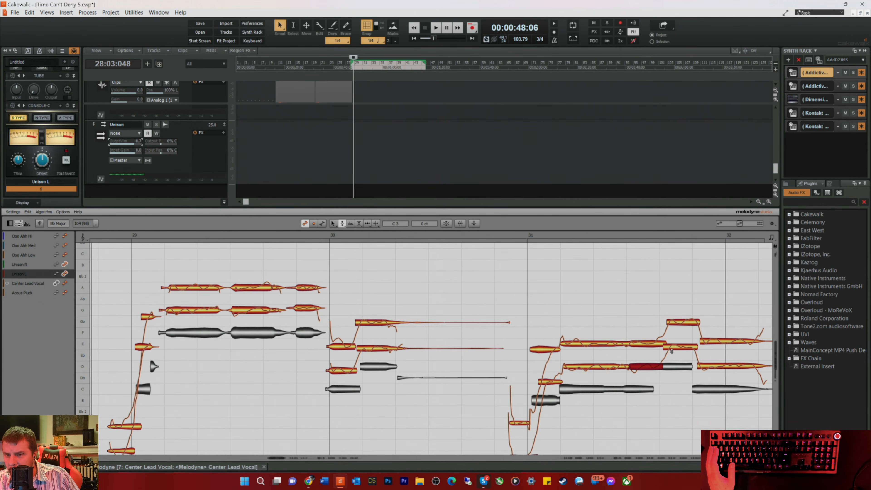
pyautogui.click(679, 323)
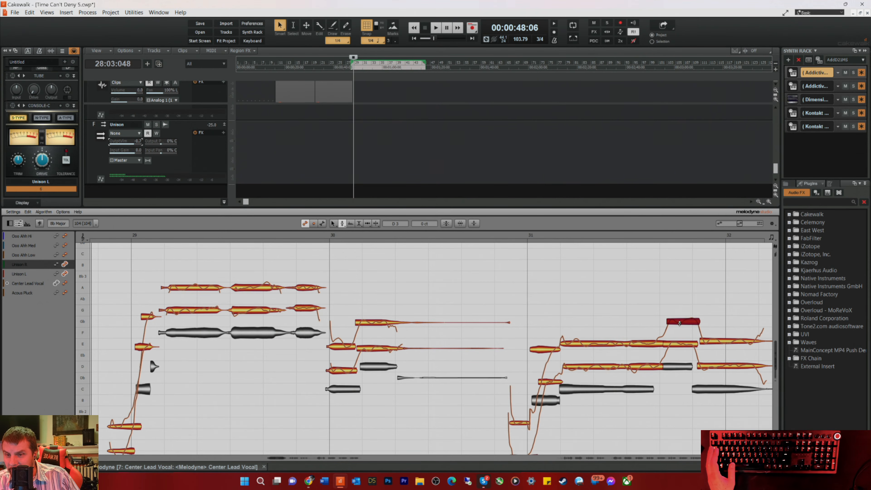
pyautogui.rightClick(675, 336)
pyautogui.click(698, 336)
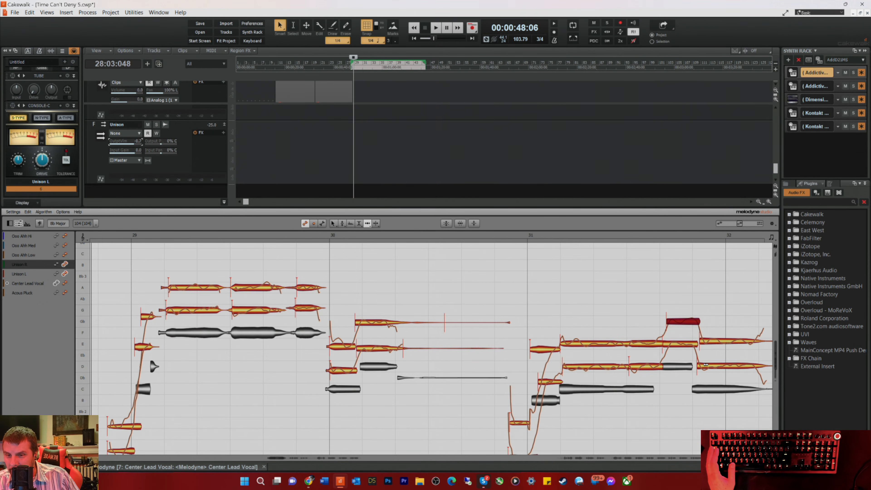
pyautogui.click(706, 366)
pyautogui.rightClick(706, 364)
pyautogui.click(685, 362)
# Step: Move the starts of the high Unison notes late in bar 31 and of the long notes following them slightly earlier
pyautogui.rightClick(707, 370)
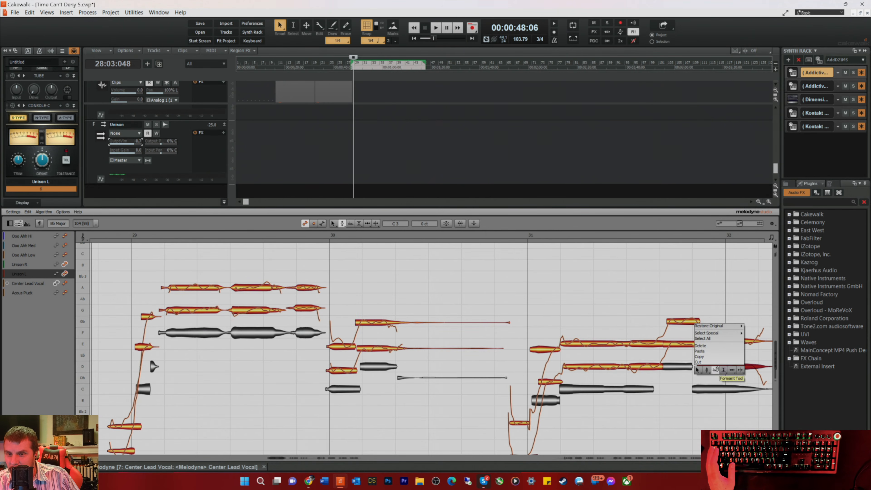
pyautogui.click(732, 378)
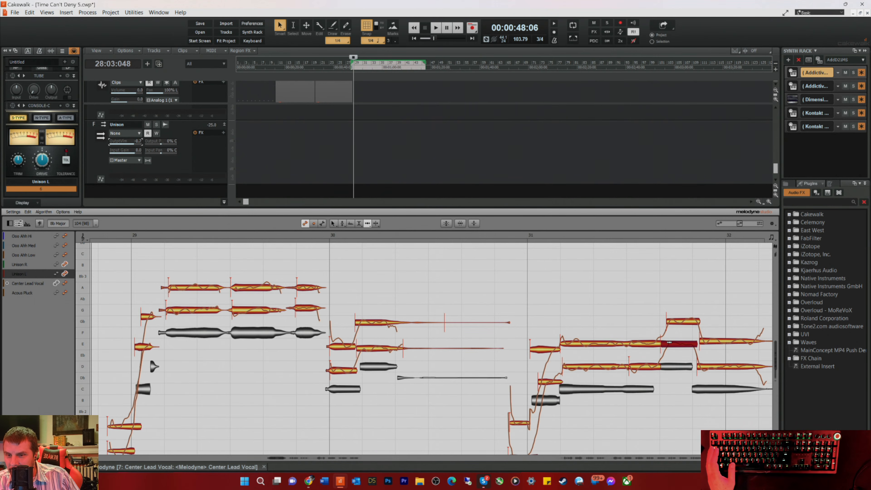
pyautogui.click(671, 319)
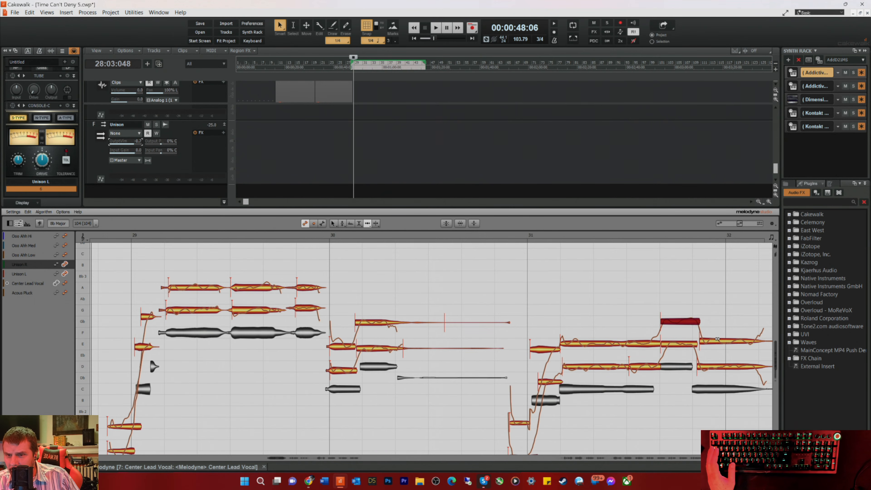
pyautogui.click(708, 366)
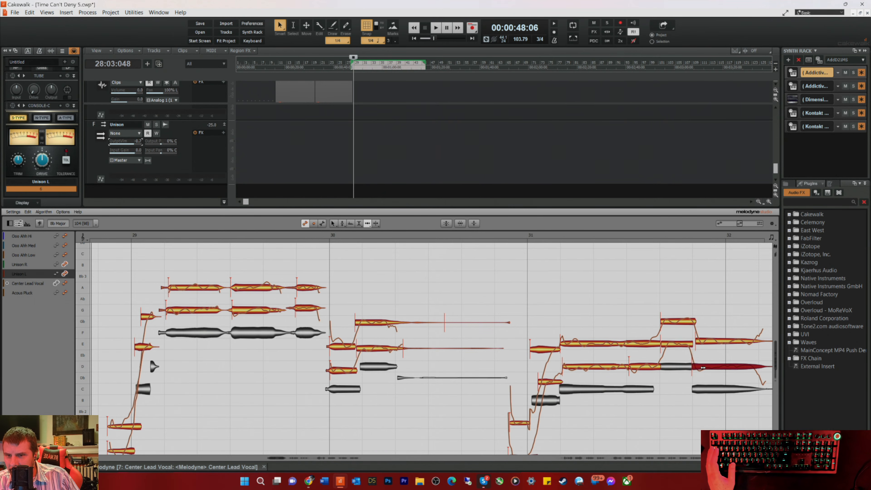
# Step: Split off and delete the thin sustained tails of the Unison L and Unison R notes in bar 32
pyautogui.moveTo(275, 456); pyautogui.dragTo(285, 460)
pyautogui.moveTo(439, 319); pyautogui.dragTo(448, 353)
pyautogui.rightClick(408, 350)
pyautogui.click(408, 349)
pyautogui.moveTo(435, 318); pyautogui.dragTo(453, 384)
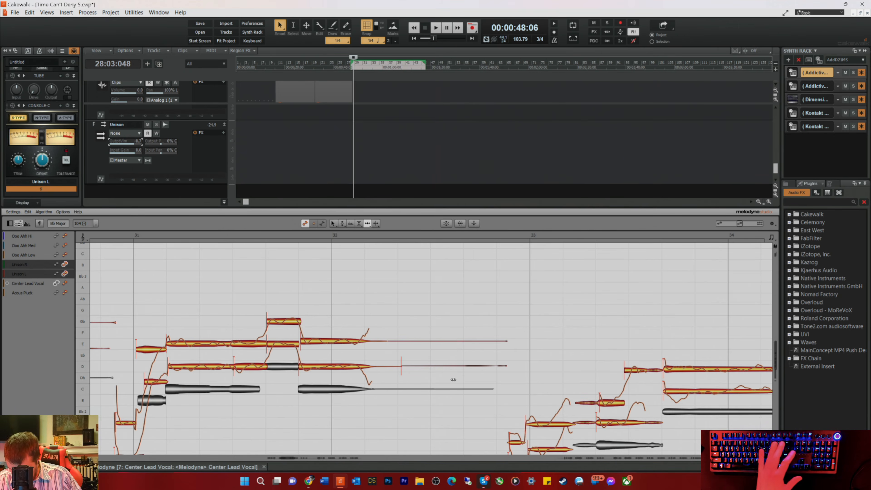
pyautogui.press('Delete')
# Step: Play from just before bar 33 and nudge the timing of the first Unison R and Unison L notes in that bar
pyautogui.scroll(-2, 502, 362)
pyautogui.scroll(-1, 522, 392)
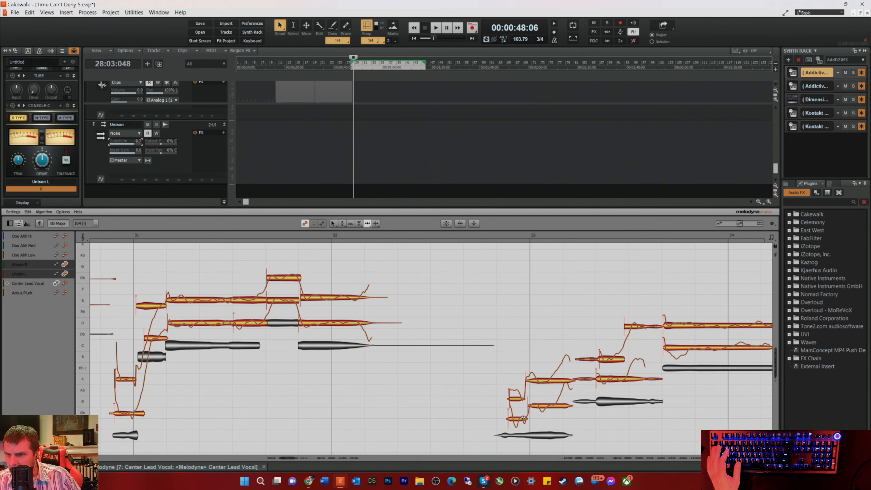
pyautogui.click(473, 235)
pyautogui.press('space')
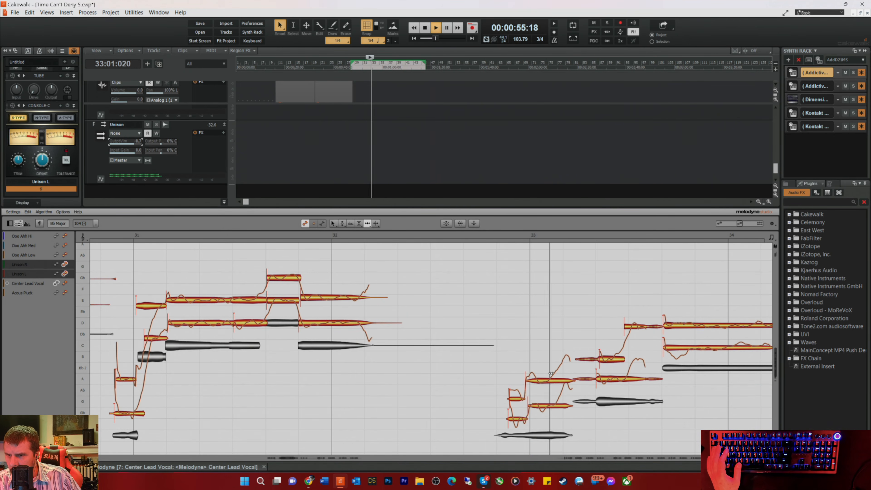
pyautogui.press('space')
pyautogui.click(534, 379)
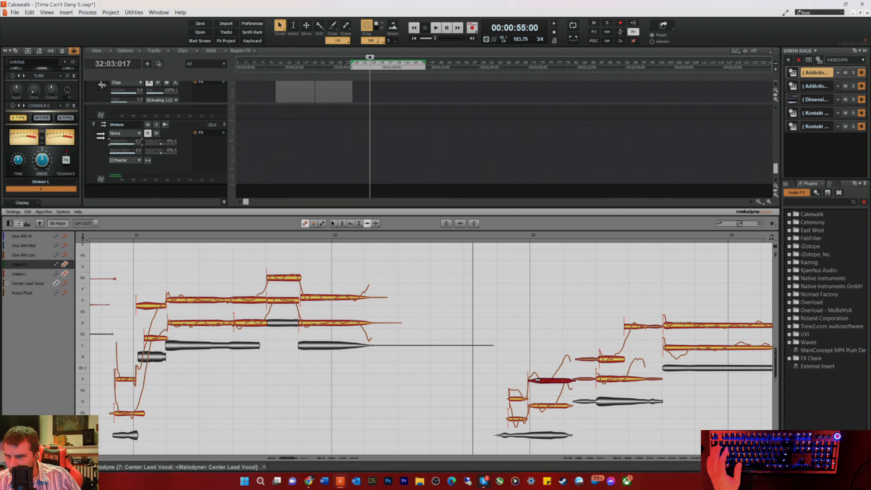
pyautogui.press('space')
pyautogui.moveTo(535, 406); pyautogui.dragTo(536, 406)
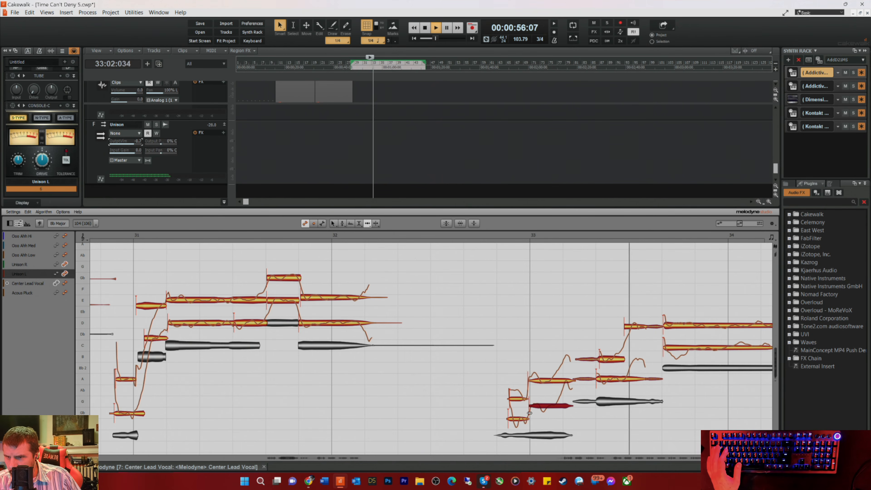
pyautogui.press('space')
# Step: Adjust the timing of the Unison L pickup note and of both Unison notes in mid-bar 33, checking by playback
pyautogui.click(517, 417)
pyautogui.press('space')
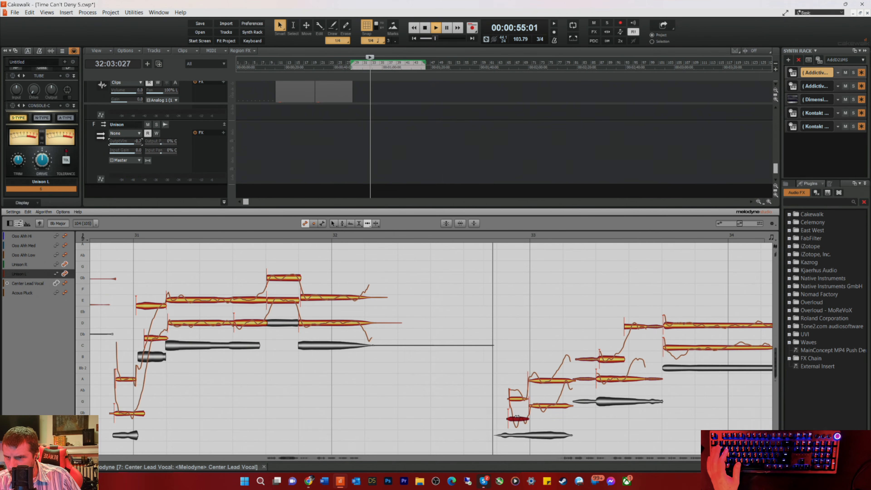
pyautogui.press('space')
pyautogui.click(605, 359)
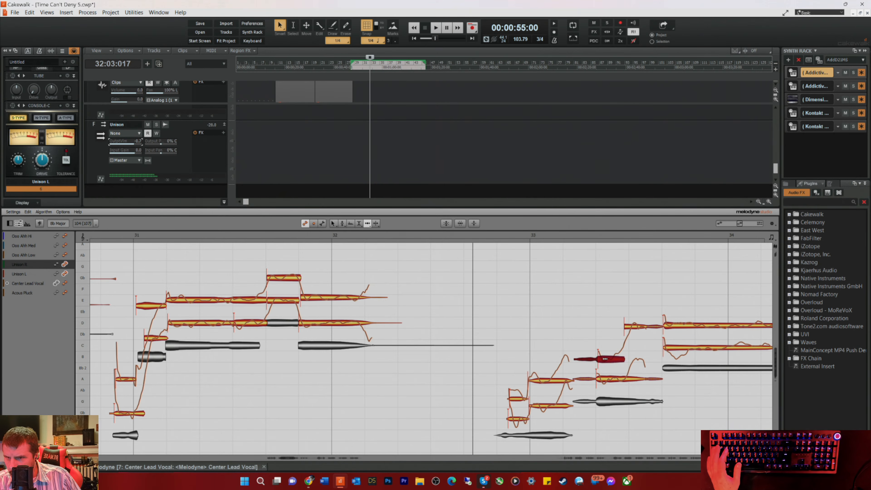
pyautogui.click(576, 379)
pyautogui.press('space')
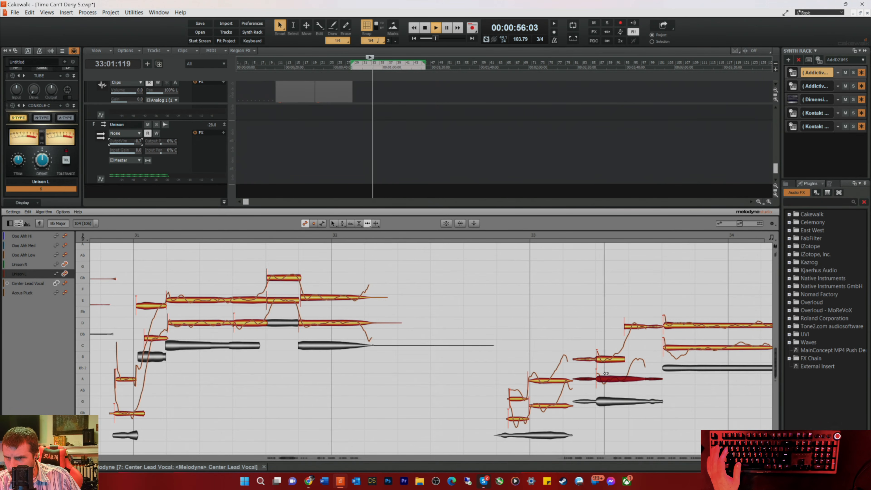
pyautogui.press('space')
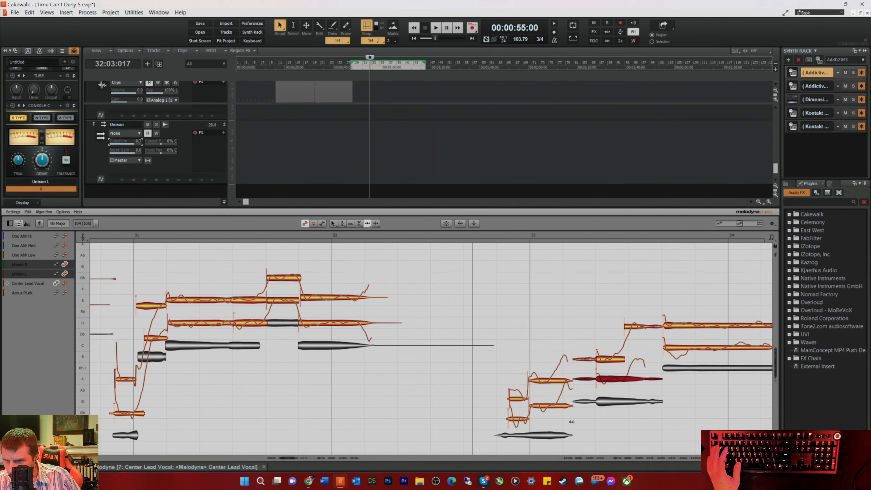
# Step: Try starting both Unison pickup notes before bar 33 slightly later and audition the result
pyautogui.click(515, 399)
pyautogui.press('space')
pyautogui.moveTo(516, 421); pyautogui.dragTo(520, 422)
pyautogui.press('space')
pyautogui.press('space')
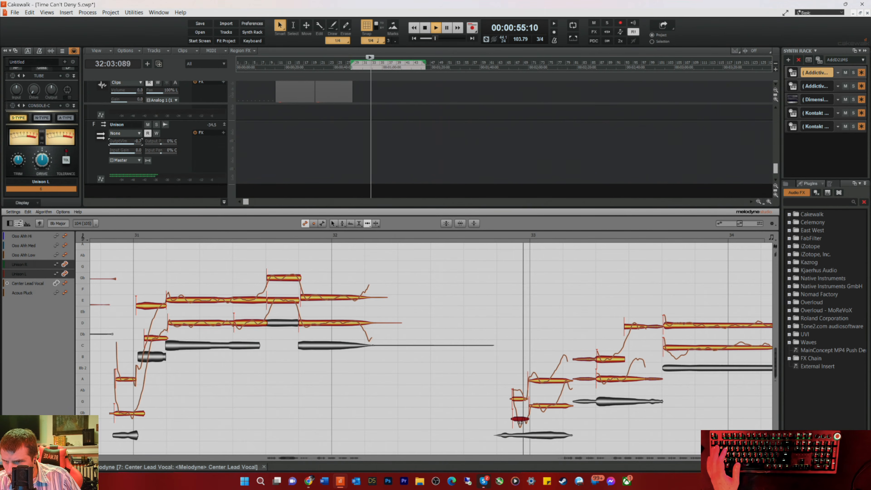
pyautogui.press('space')
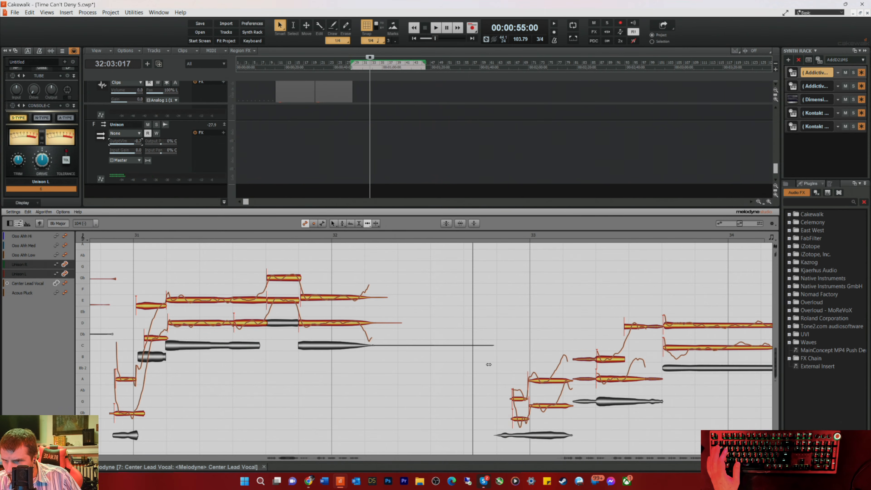
# Step: Start the Unison L and Unison R pickup notes before bar 33 earlier and play the phrase
pyautogui.press('space')
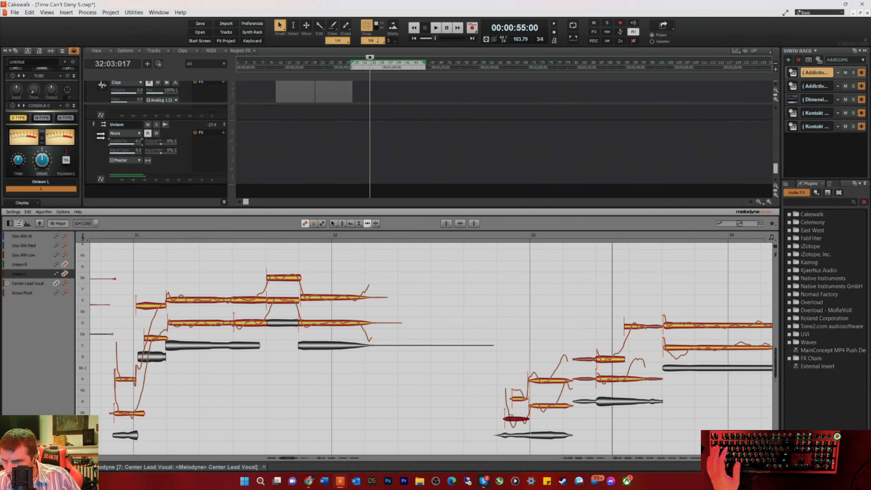
pyautogui.click(515, 398)
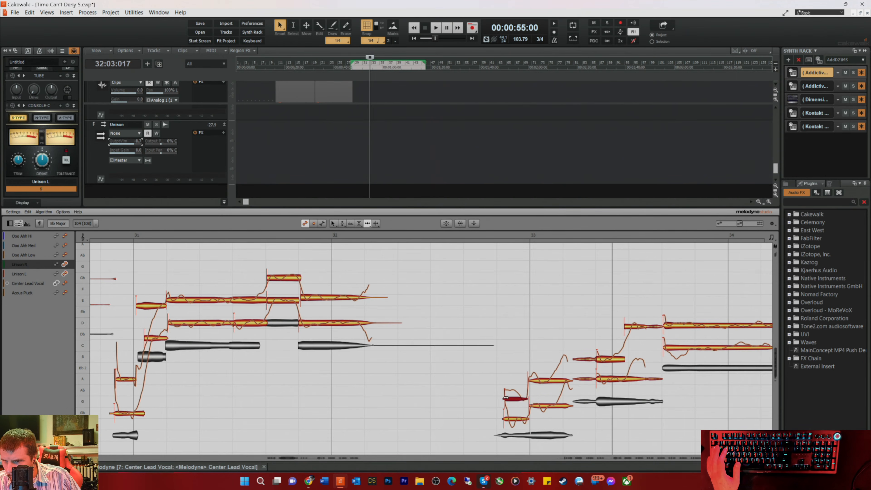
pyautogui.press('space')
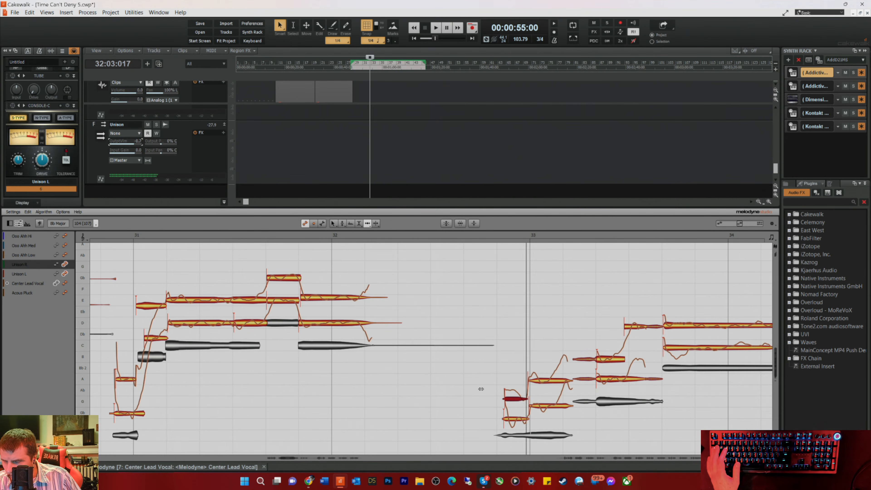
pyautogui.click(509, 418)
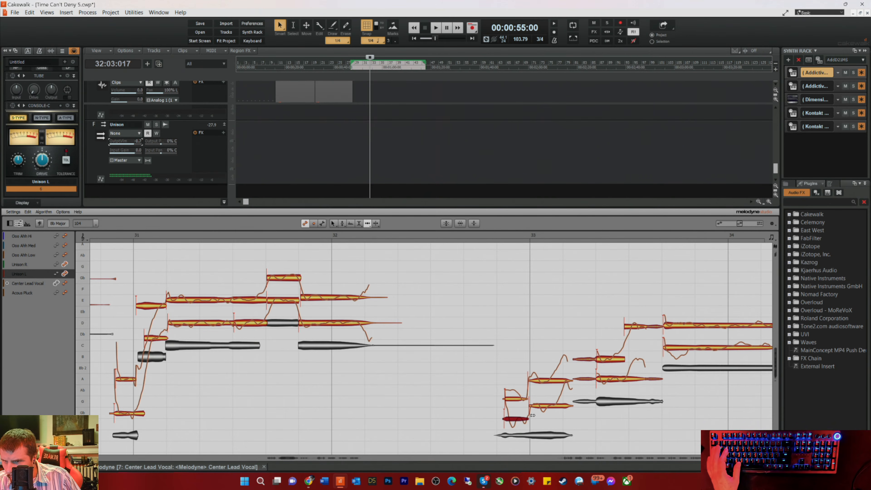
# Step: Start the final Unison L and Unison R notes in bar 34 slightly earlier and align the Unison R tail boundary with Unison L
pyautogui.click(673, 327)
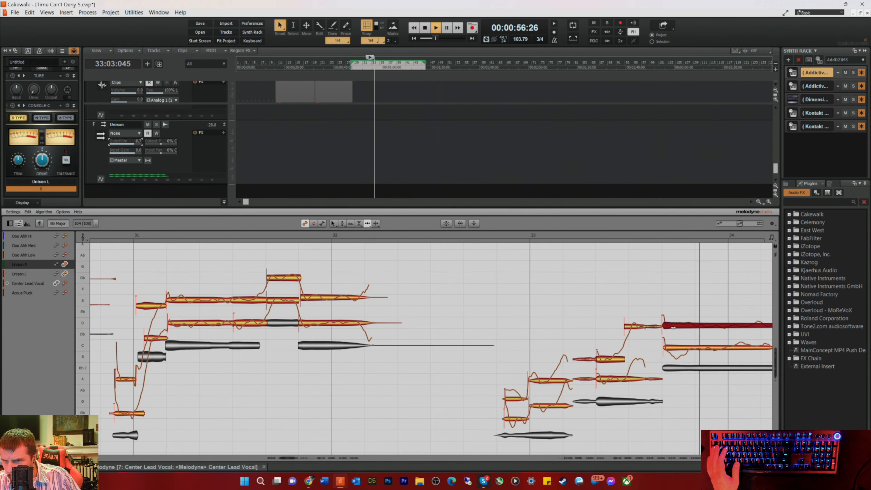
pyautogui.press('space')
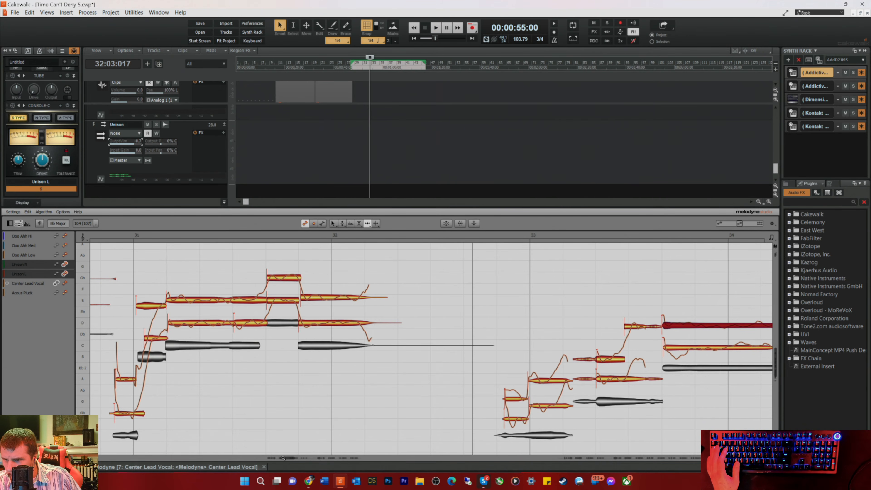
pyautogui.moveTo(288, 458); pyautogui.dragTo(292, 457)
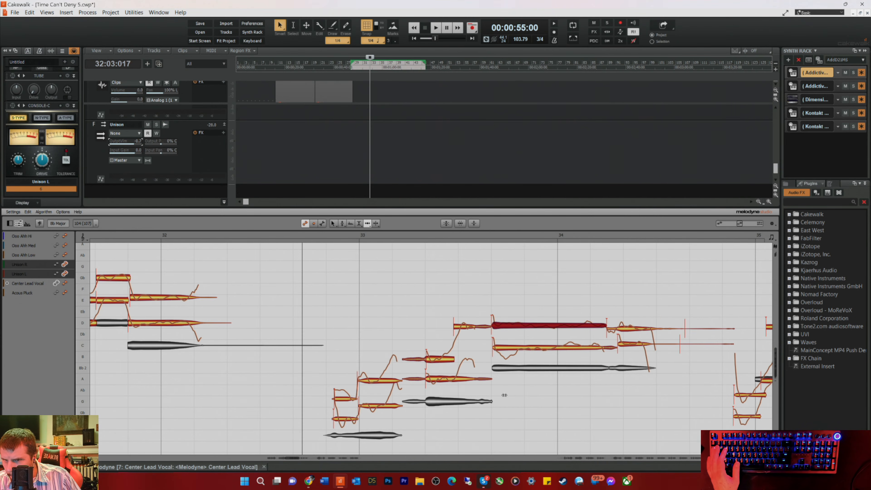
pyautogui.click(625, 344)
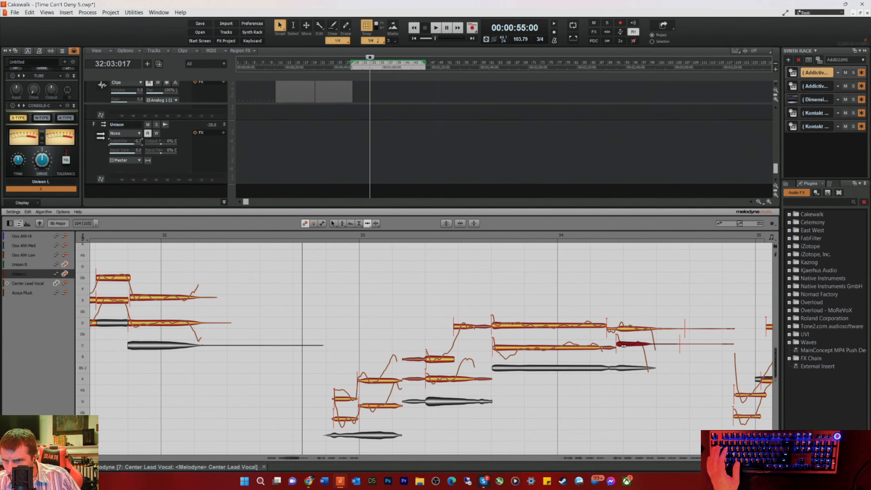
pyautogui.press('space')
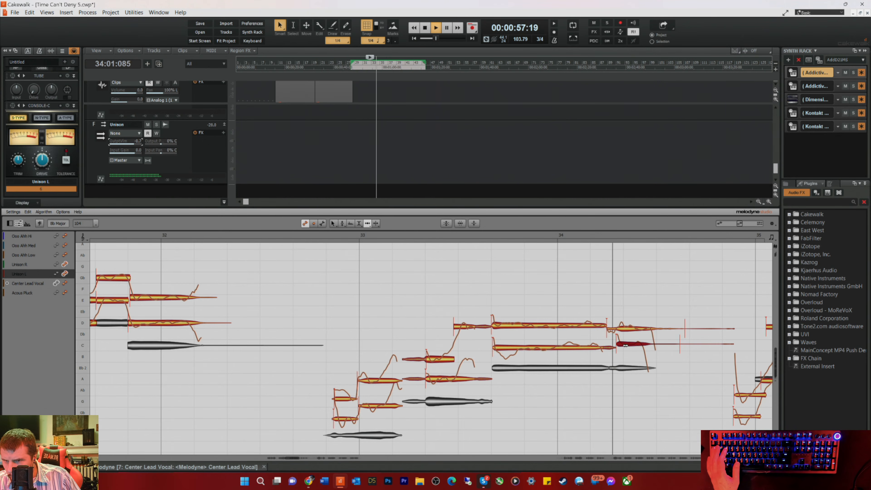
pyautogui.click(634, 330)
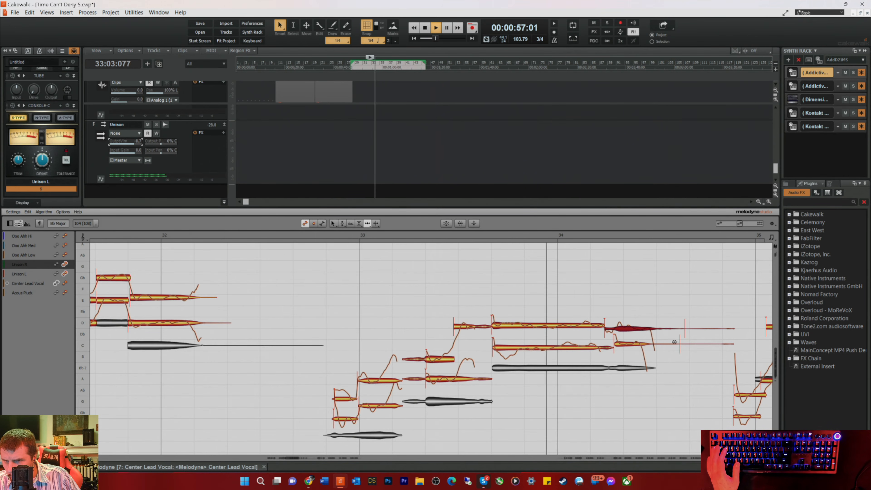
pyautogui.moveTo(677, 330); pyautogui.dragTo(672, 331)
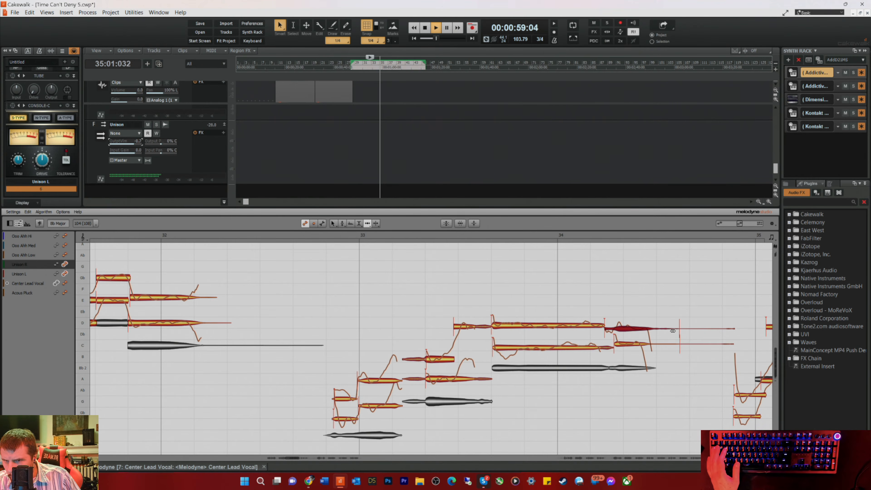
# Step: Try starting the last Unison L note in bar 34 slightly earlier and audition the phrase
pyautogui.click(625, 341)
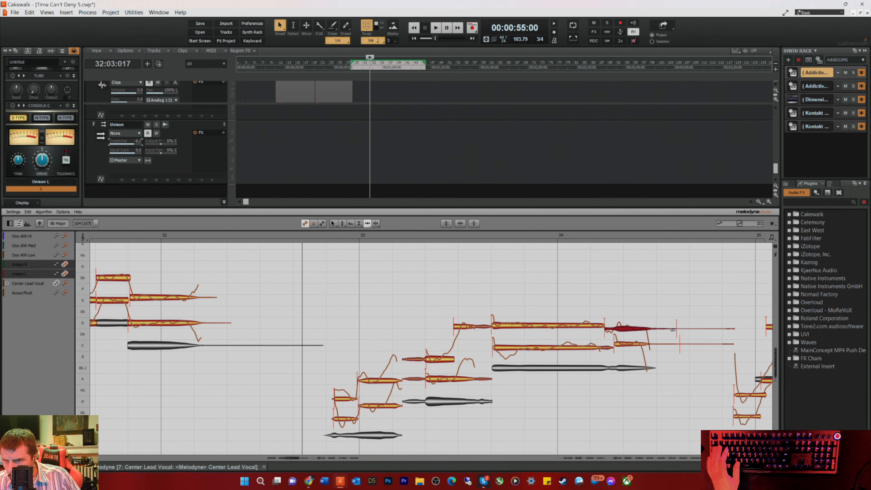
pyautogui.click(625, 342)
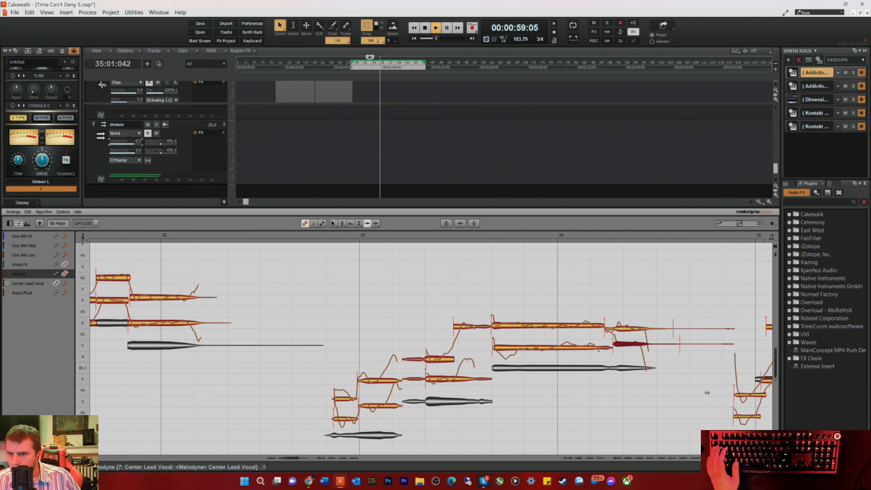
pyautogui.press('space')
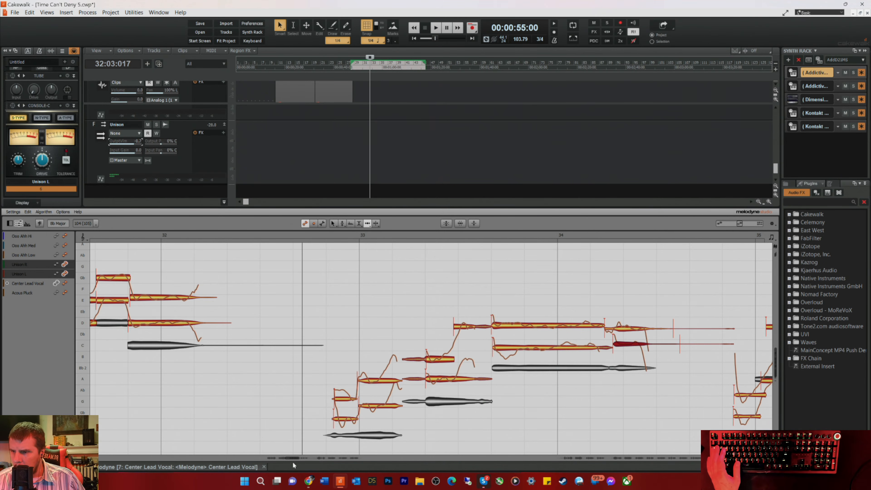
# Step: Centre the pitch of the second long Unison R note in bar 35 to 0 ct with the Pitch Tool
pyautogui.moveTo(288, 456); pyautogui.dragTo(295, 459)
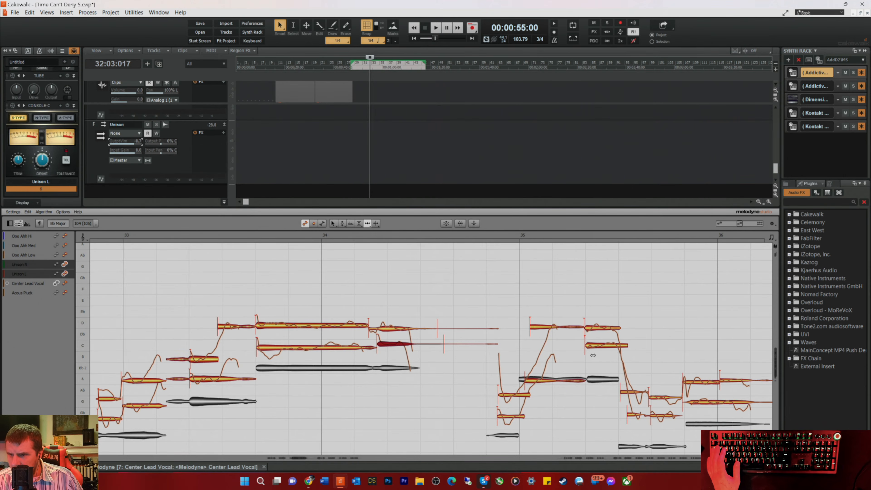
pyautogui.click(589, 328)
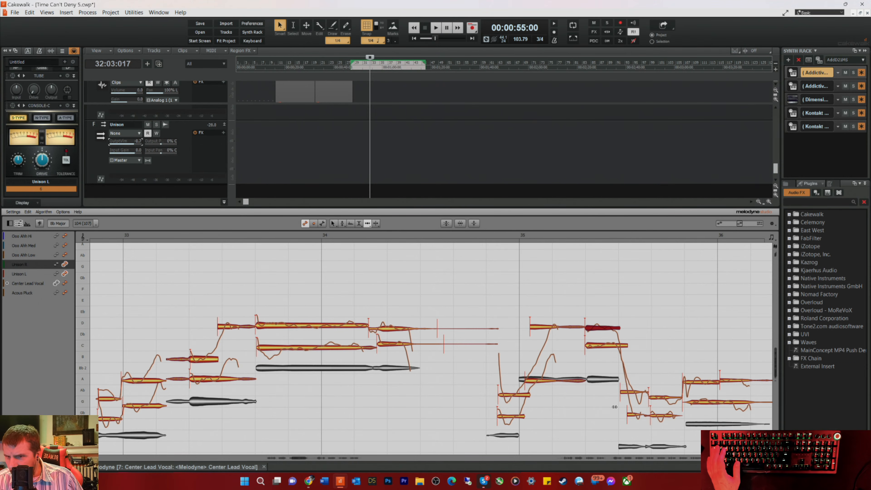
pyautogui.click(632, 416)
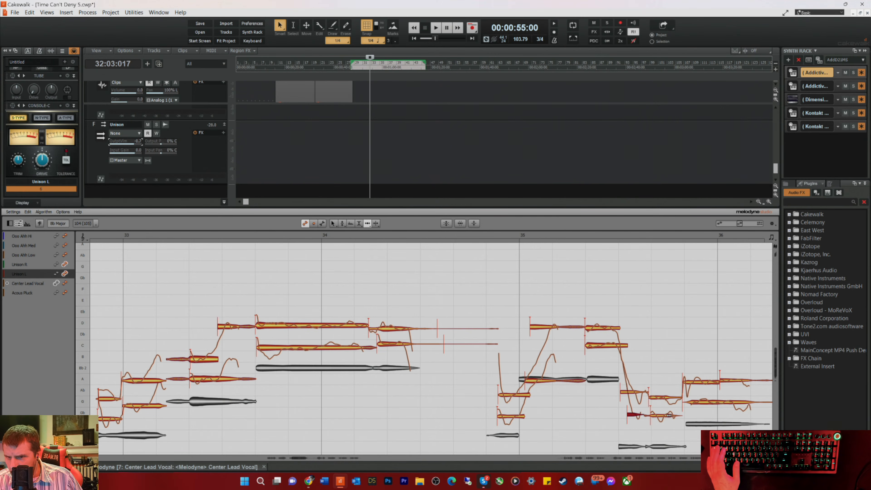
pyautogui.doubleClick(476, 393)
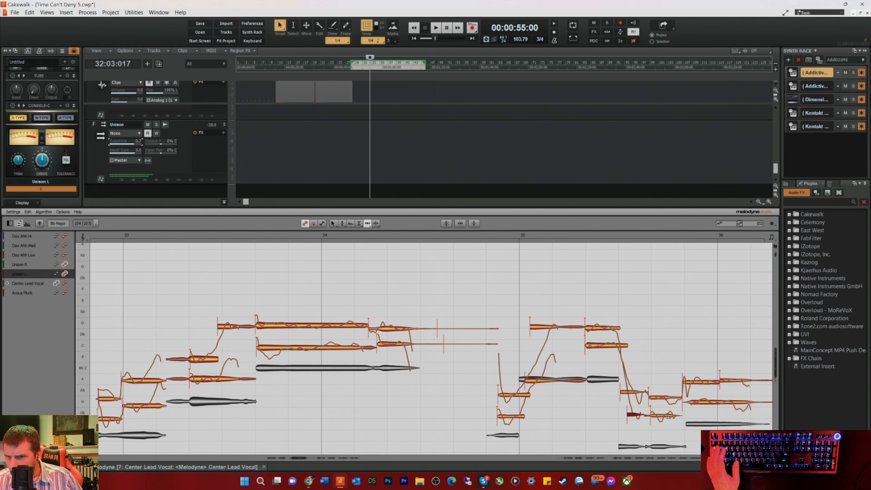
pyautogui.rightClick(706, 389)
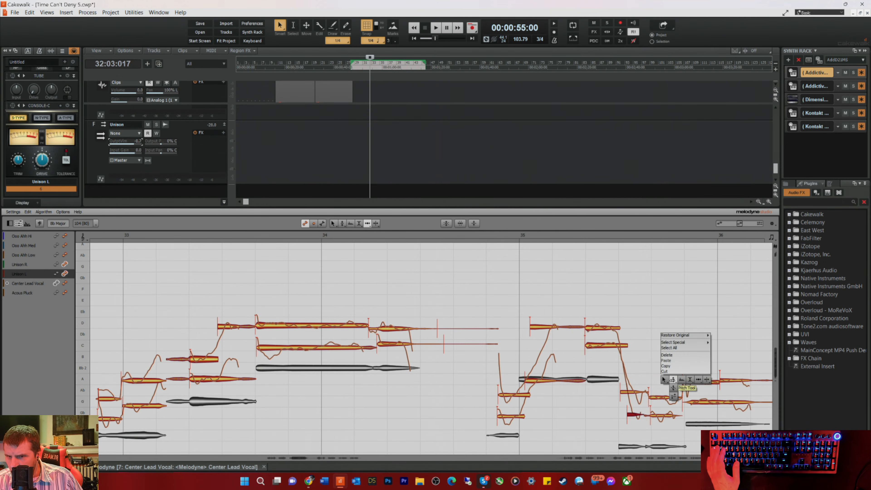
pyautogui.click(673, 388)
pyautogui.click(692, 381)
pyautogui.click(656, 368)
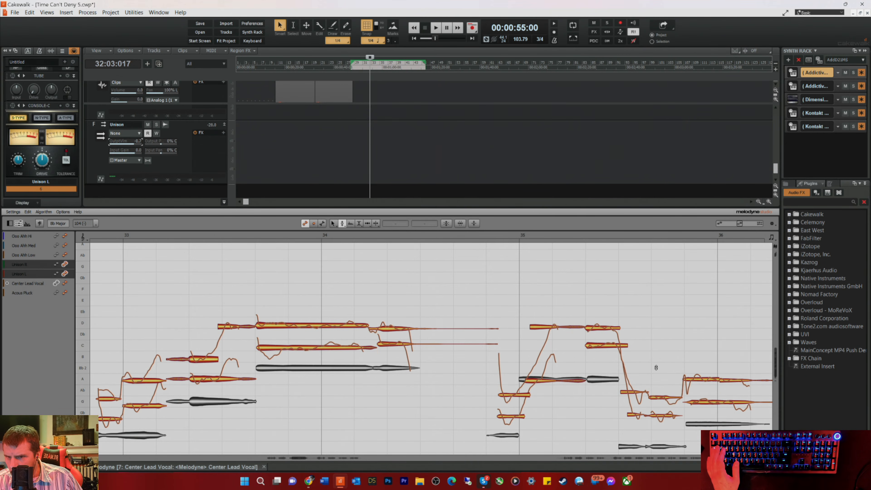
pyautogui.moveTo(478, 333); pyautogui.dragTo(478, 331)
pyautogui.doubleClick(487, 303)
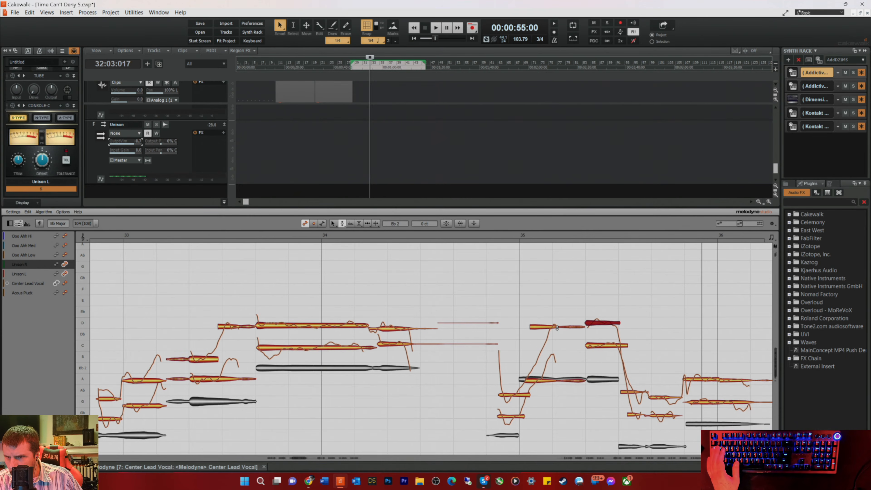
# Step: Centre the pitch of the first long Unison R note in bar 35 and select the Unison L note beneath the second
pyautogui.press('space')
pyautogui.press('space')
pyautogui.doubleClick(474, 305)
pyautogui.click(596, 347)
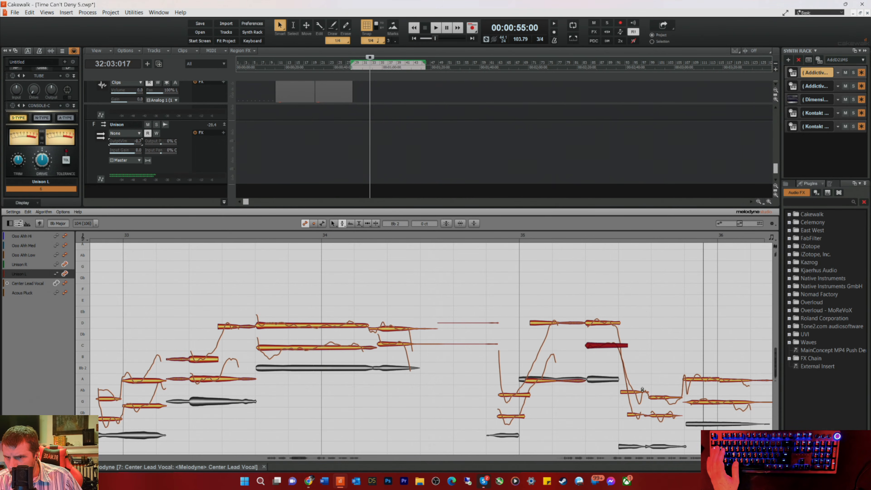
# Step: Start the last Unison L and Unison R notes in bar 34 slightly later with the Time Tool, checking by playback
pyautogui.rightClick(611, 366)
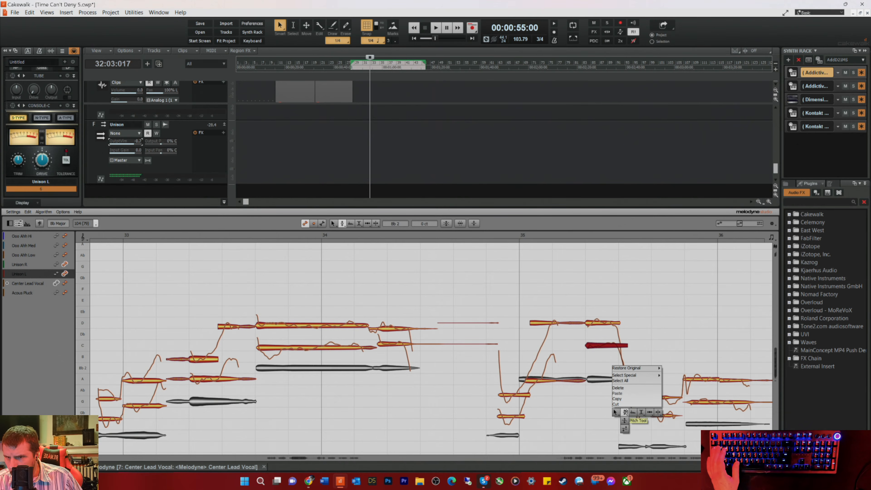
pyautogui.click(649, 413)
pyautogui.press('space')
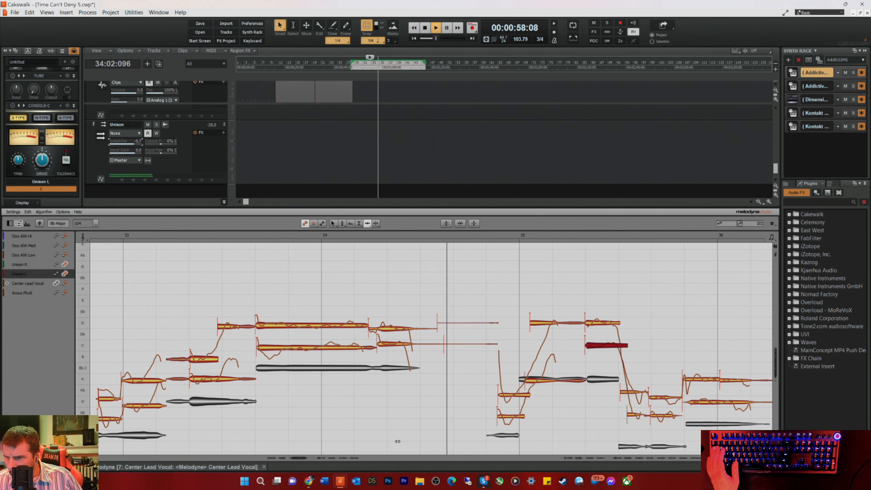
pyautogui.rightClick(386, 402)
pyautogui.click(373, 396)
pyautogui.press('space')
pyautogui.press('space')
pyautogui.click(391, 344)
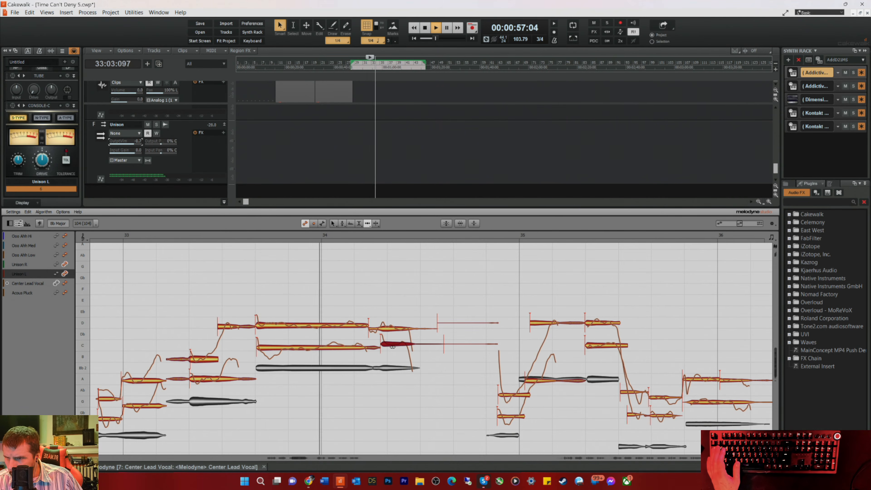
pyautogui.click(394, 328)
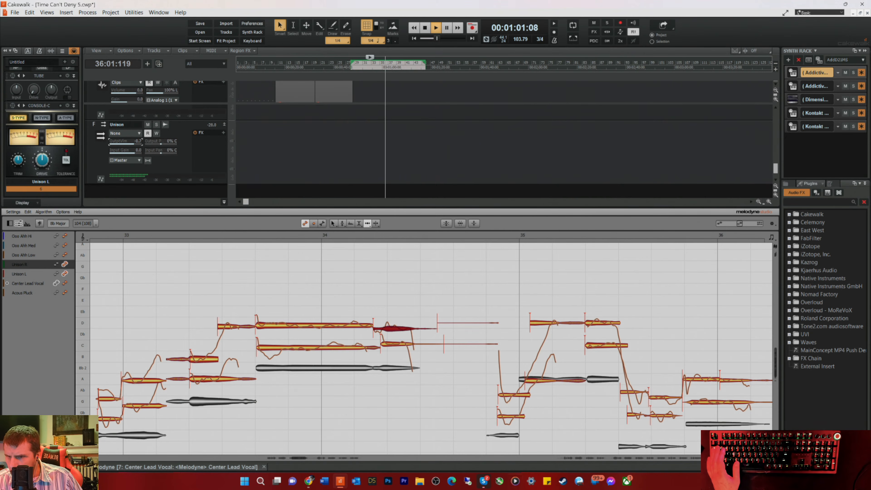
# Step: Delete the long, nearly silent Unison L and Unison R segments between the bar 36 tails and the pickup to bar 38
pyautogui.moveTo(301, 458); pyautogui.dragTo(318, 462)
pyautogui.press('space')
pyautogui.moveTo(270, 332); pyautogui.dragTo(299, 402)
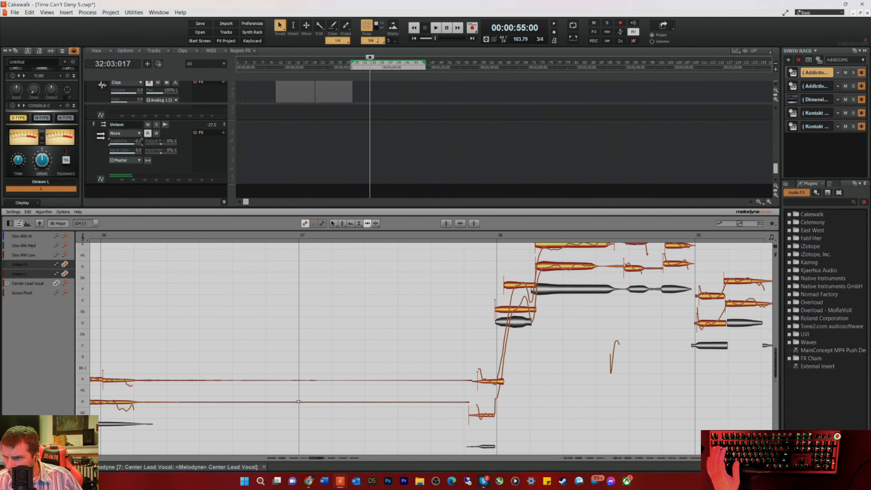
pyautogui.press('Delete')
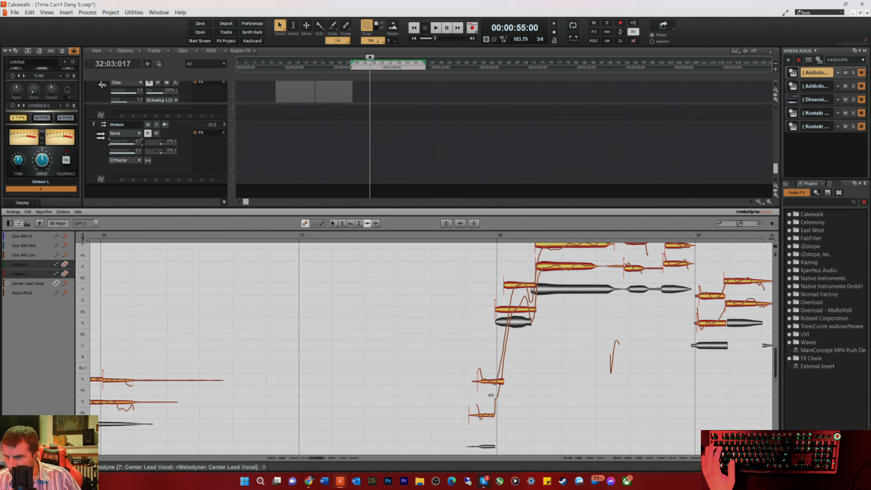
# Step: Play from mid-bar 37 and start the long Unison L and Unison R notes in bar 38 earlier to match the lead vocal
pyautogui.click(437, 236)
pyautogui.scroll(2, 416, 291)
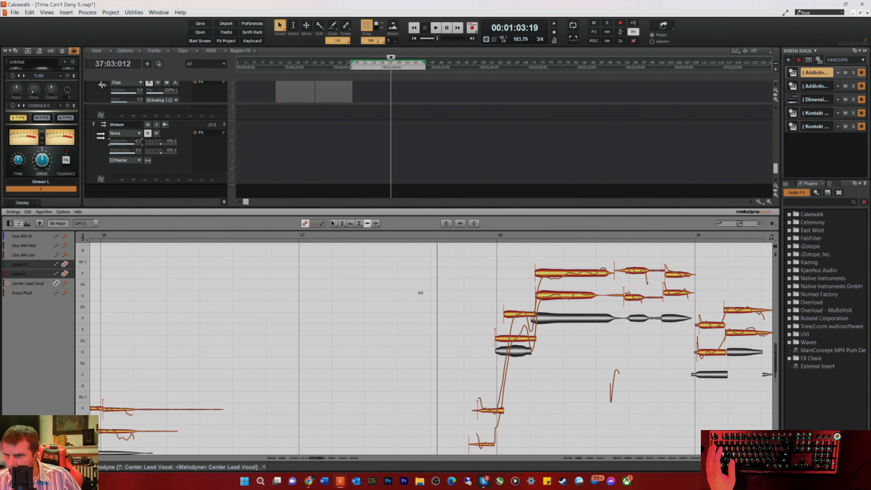
pyautogui.press('space')
pyautogui.click(555, 295)
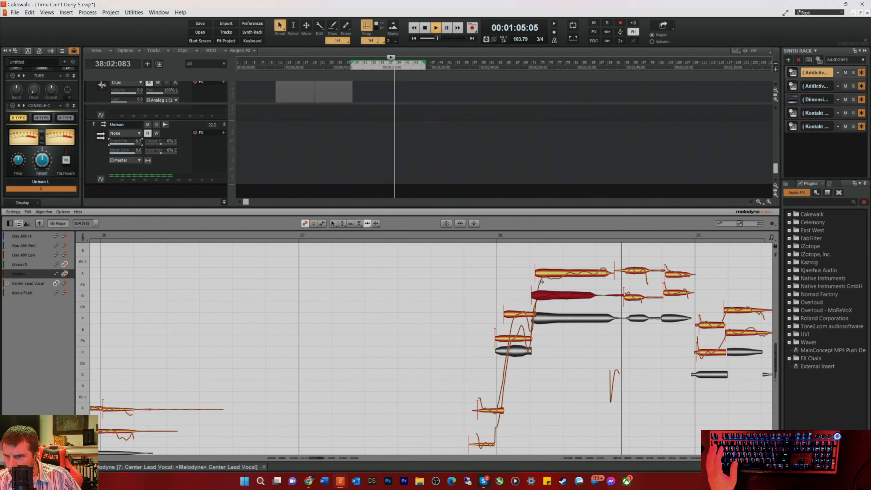
pyautogui.press('space')
pyautogui.click(548, 274)
pyautogui.press('space')
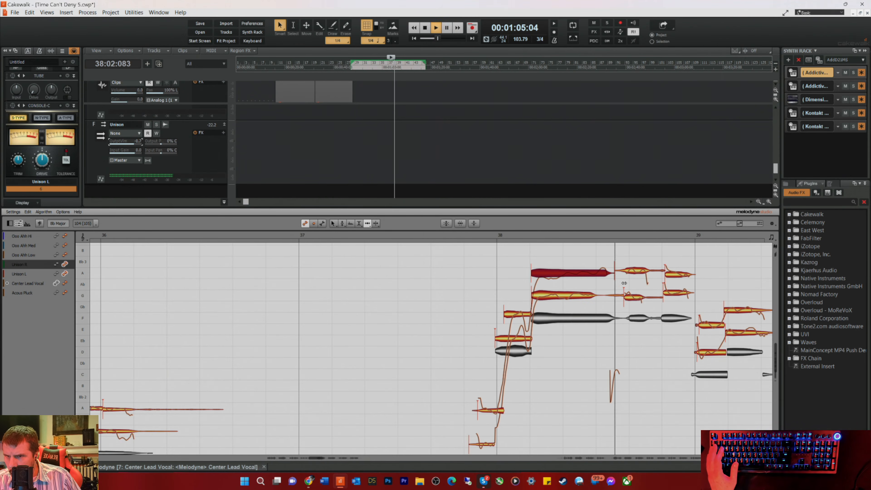
pyautogui.press('space')
# Step: Split the tail off the long Unison R note in bar 38 with a note separation
pyautogui.press('space')
pyautogui.click(627, 273)
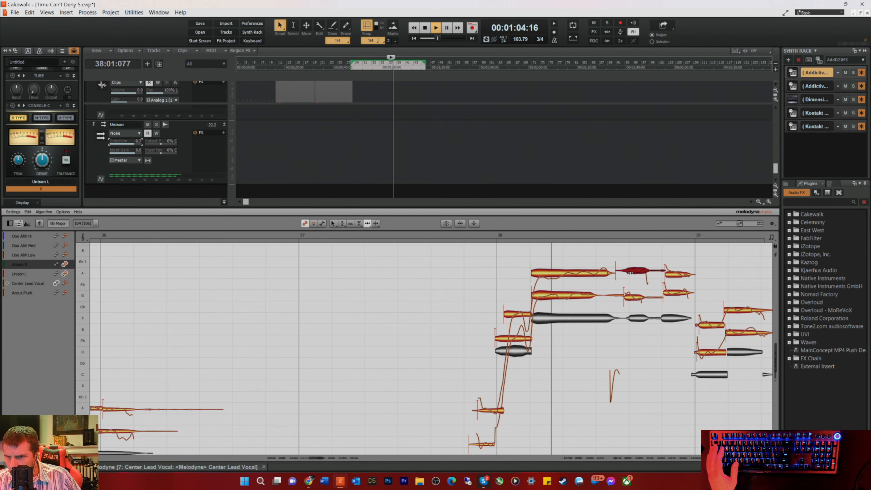
pyautogui.moveTo(627, 274); pyautogui.dragTo(624, 274)
pyautogui.press('space')
pyautogui.rightClick(611, 284)
pyautogui.click(621, 285)
pyautogui.doubleClick(616, 271)
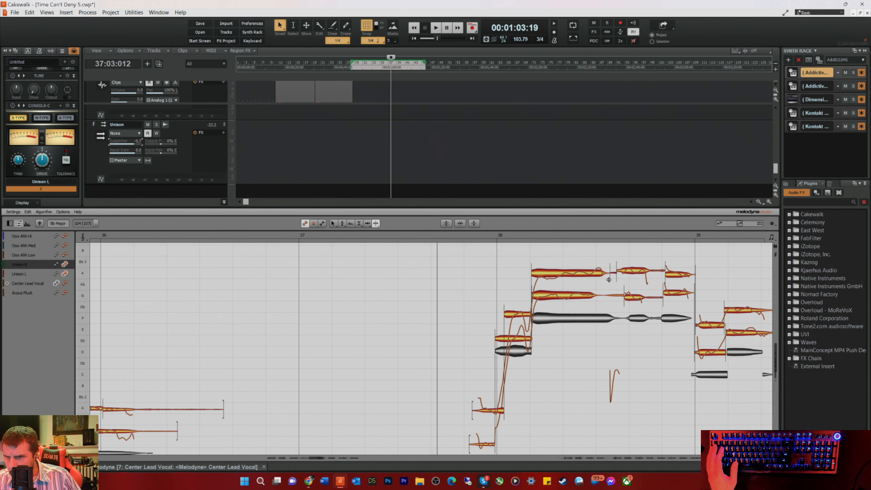
pyautogui.rightClick(602, 287)
pyautogui.click(594, 287)
# Step: End the long Unison R note in bar 38 earlier and separate the tail of the long Unison L note beneath it
pyautogui.press('space')
pyautogui.click(604, 277)
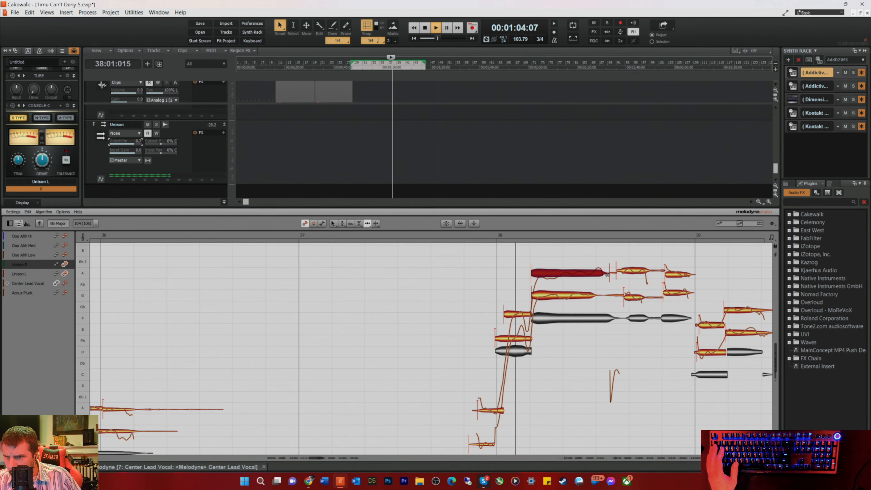
pyautogui.press('space')
pyautogui.press('space')
pyautogui.rightClick(603, 301)
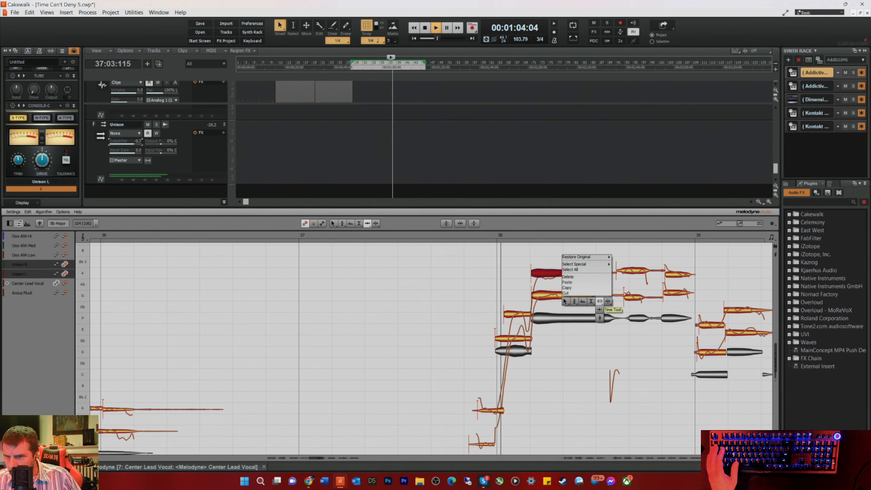
pyautogui.click(610, 302)
pyautogui.press('space')
pyautogui.click(603, 297)
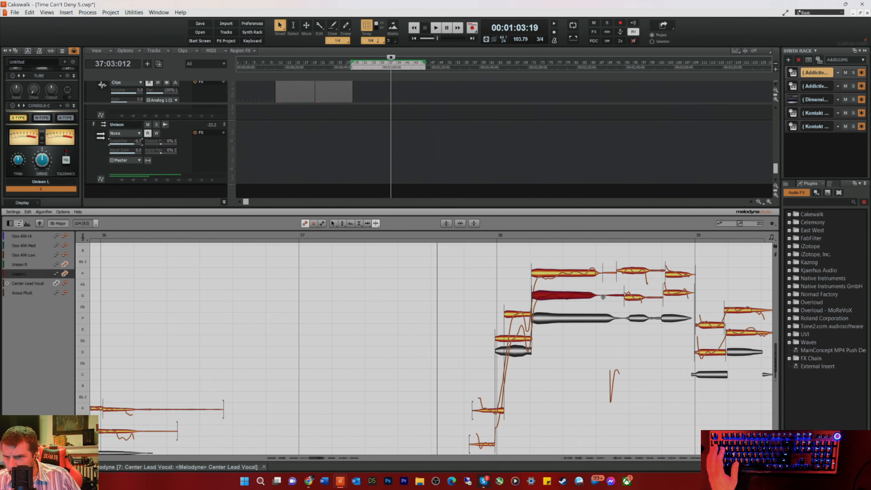
pyautogui.rightClick(597, 315)
pyautogui.click(598, 310)
# Step: Extend the ends of the long Unison L and Unison R notes in bar 38 towards the end of the lead vocal note
pyautogui.press('space')
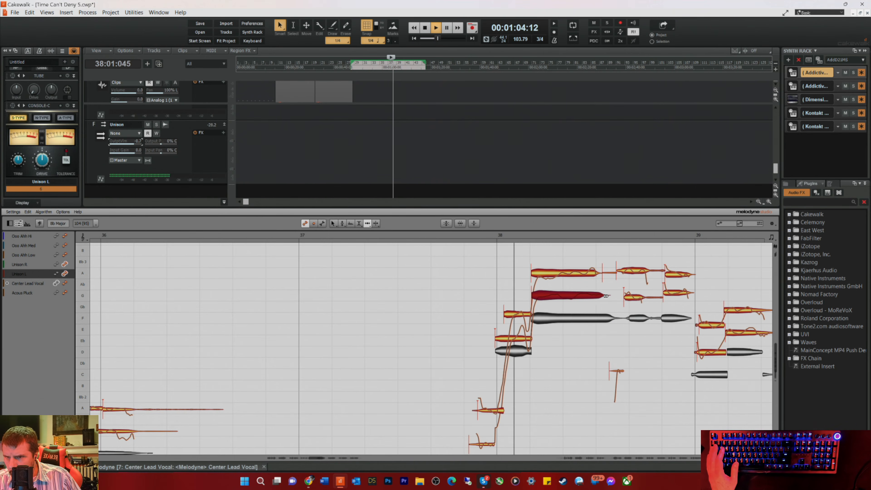
pyautogui.press('space')
pyautogui.click(609, 275)
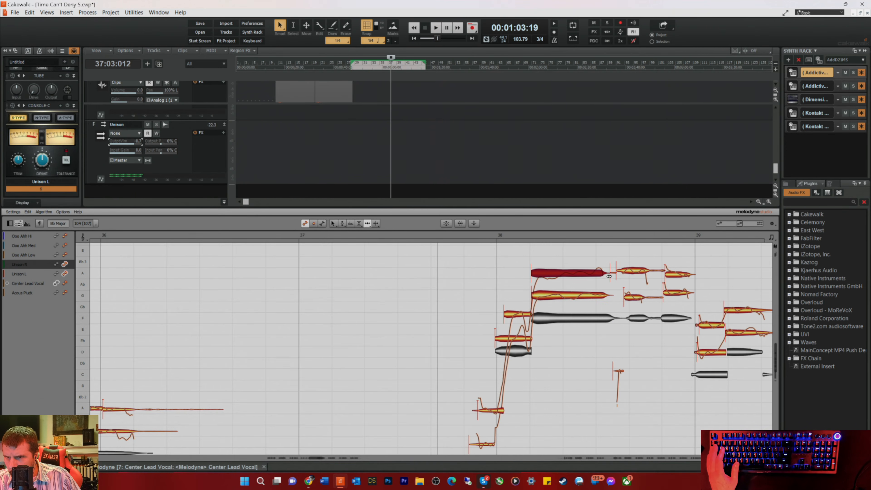
# Step: Start the short Unison R and Unison L notes in the middle of bar 38 later to match the lead, checking by playback
pyautogui.press('space')
pyautogui.click(644, 275)
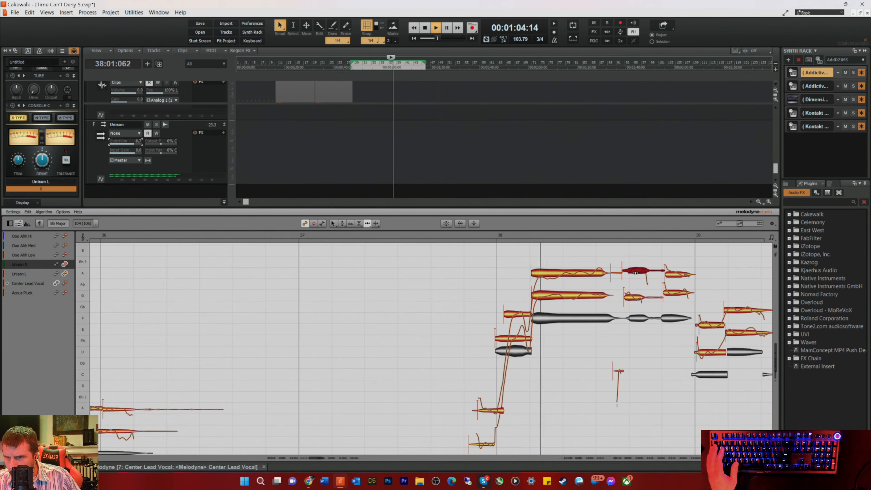
pyautogui.moveTo(633, 297); pyautogui.dragTo(633, 270)
pyautogui.press('space')
pyautogui.press('space')
# Step: Nudge the last Unison R note in bar 38 and the first Unison notes in bar 39 into line with the lead and play
pyautogui.click(673, 273)
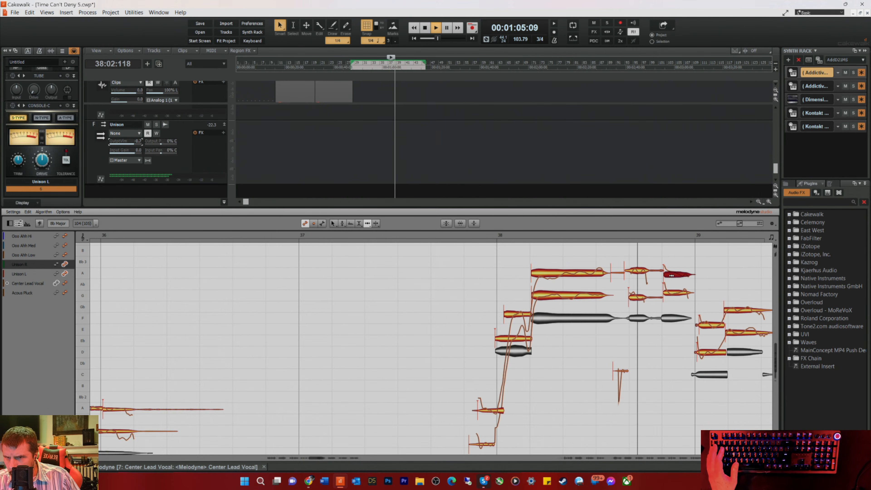
pyautogui.press('space')
pyautogui.click(704, 325)
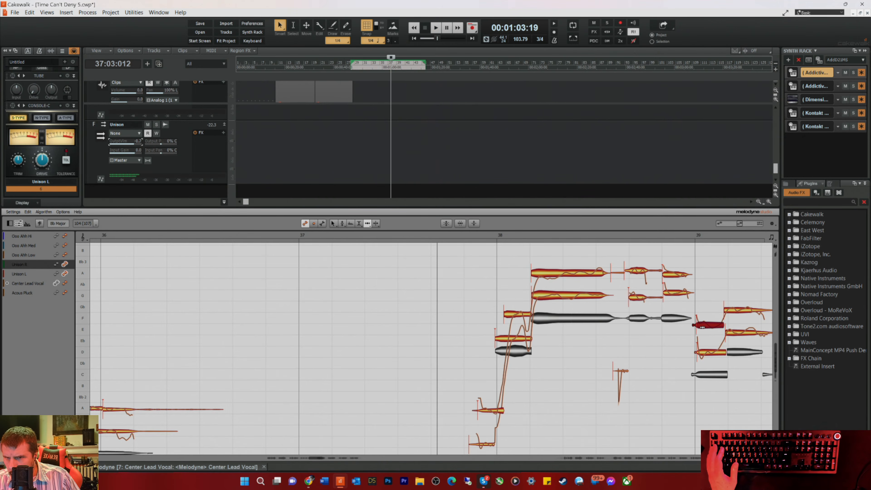
pyautogui.click(710, 354)
pyautogui.press('space')
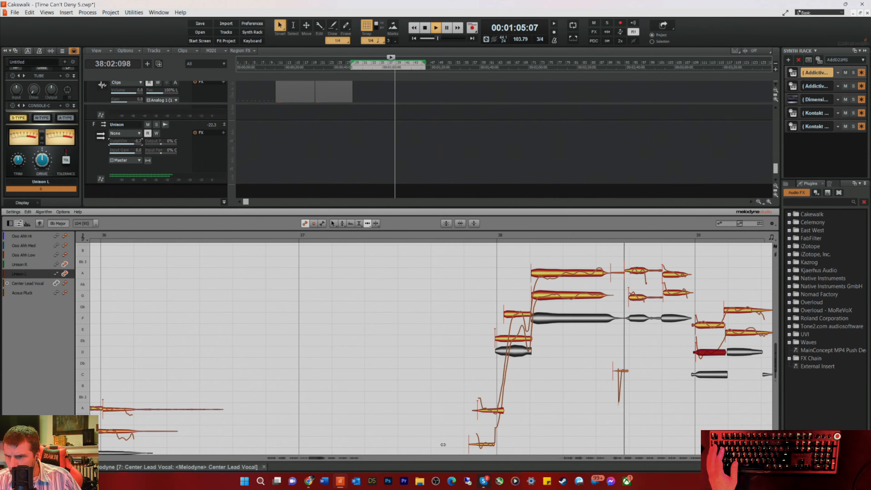
# Step: Start the short Unison L and Unison R notes late in bar 40 slightly earlier to line up with the lead vocal
pyautogui.moveTo(314, 458); pyautogui.dragTo(325, 460)
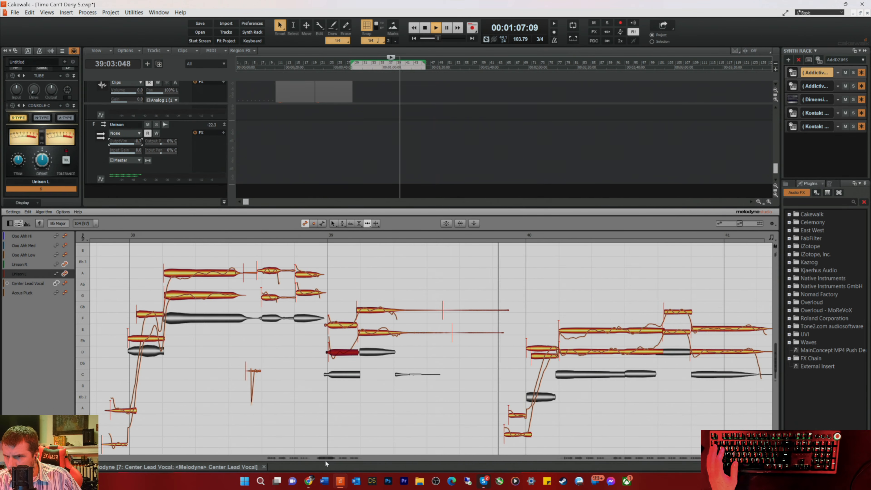
pyautogui.press('space')
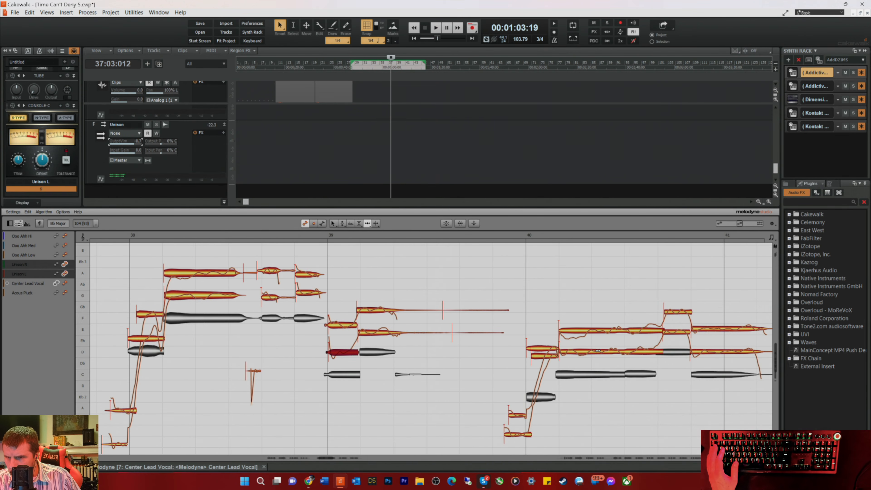
pyautogui.click(667, 333)
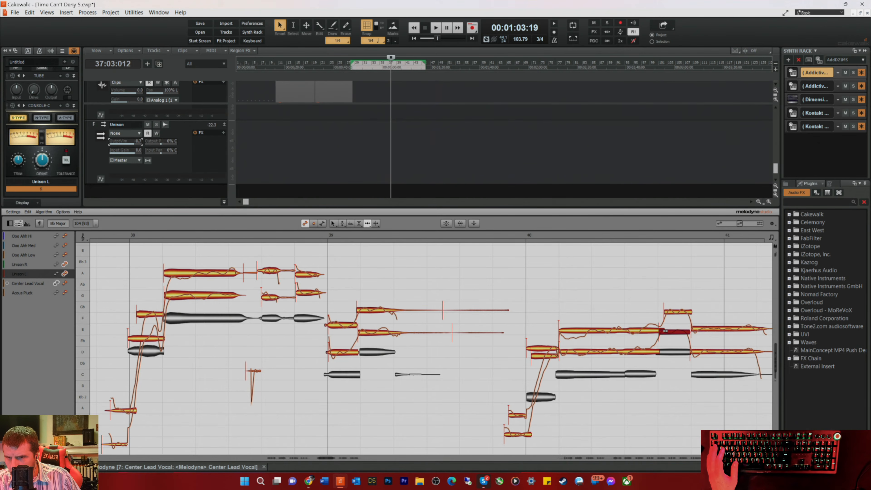
pyautogui.click(668, 313)
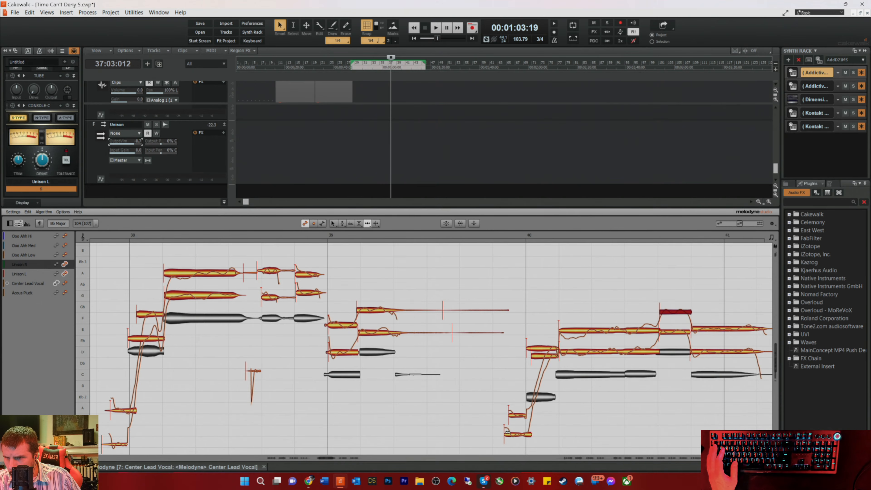
# Step: Start the lower short Unison note before bar 40 slightly later, delete the faint Unison tails late in bar 39, and play
pyautogui.click(510, 434)
pyautogui.click(493, 241)
pyautogui.moveTo(466, 271); pyautogui.dragTo(496, 351)
pyautogui.press('Delete')
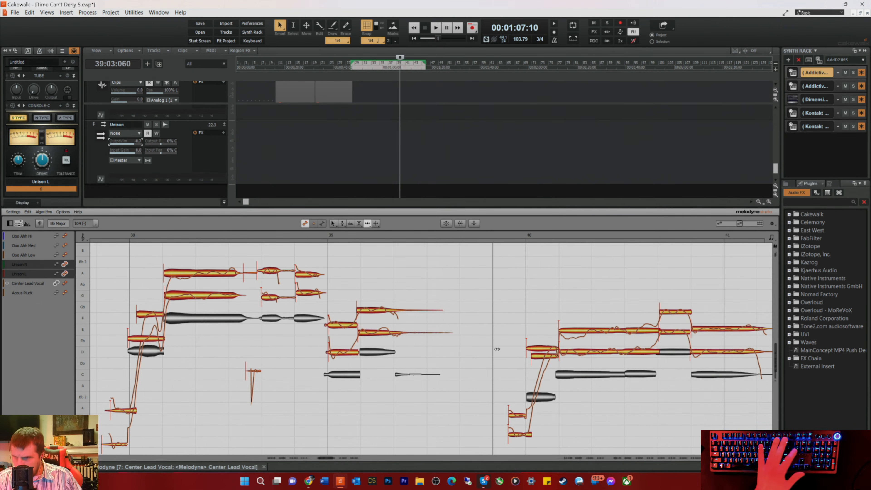
pyautogui.press('space')
pyautogui.scroll(-2, 515, 346)
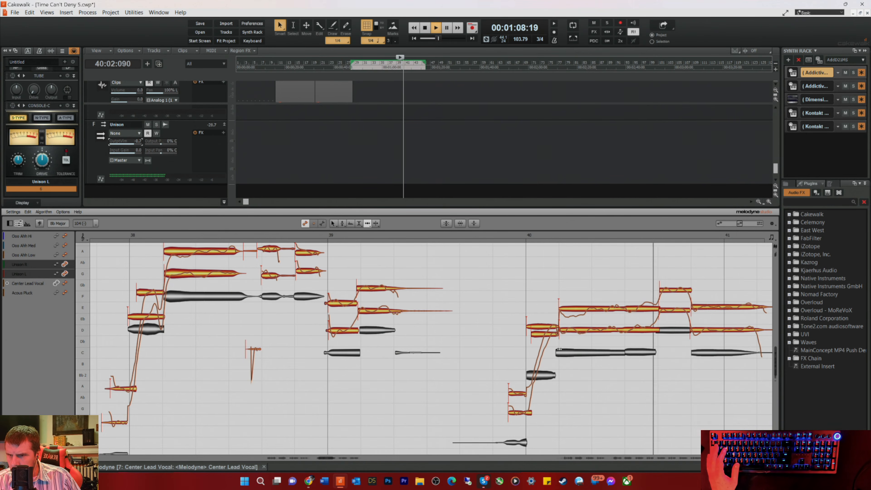
pyautogui.press('space')
pyautogui.press('space')
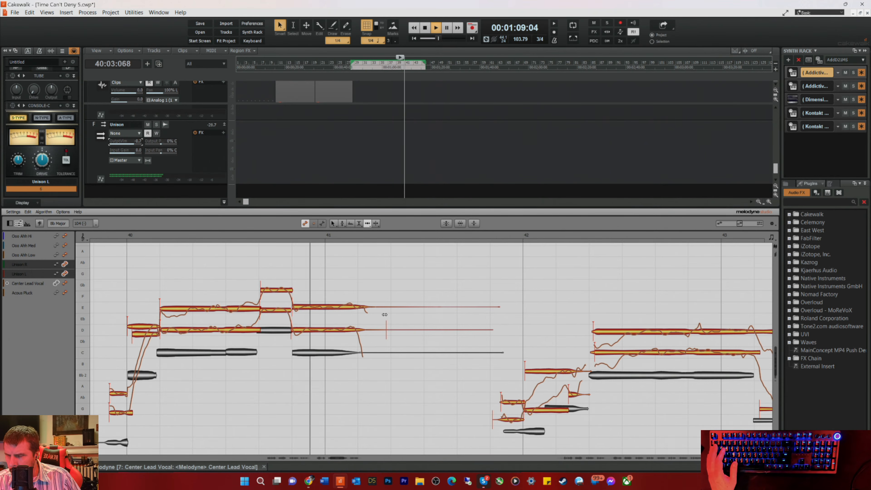
# Step: Delete the faint Unison L and Unison R tail notes in the second half of bar 41
pyautogui.press('space')
pyautogui.moveTo(432, 281); pyautogui.dragTo(461, 338)
pyautogui.press('Delete')
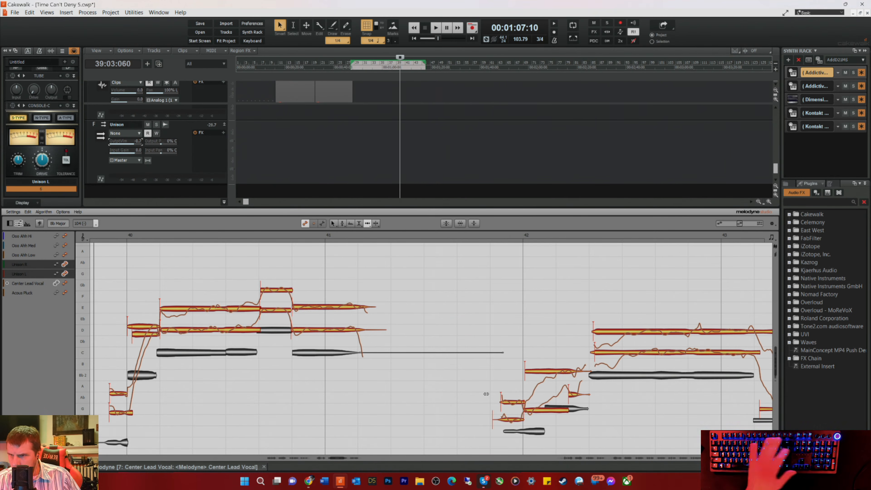
# Step: Align the short Unison L note before bar 42 and start both long Unison notes in bar 42 slightly earlier, checking by playback
pyautogui.click(507, 418)
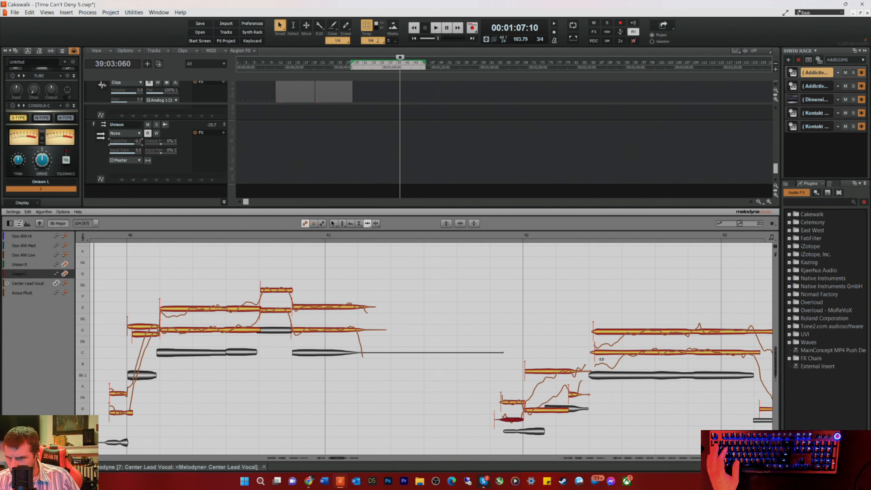
pyautogui.click(607, 354)
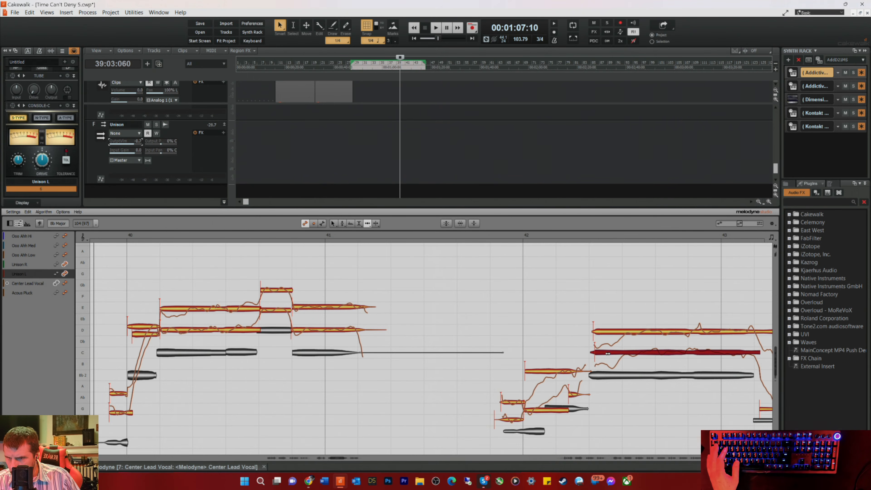
pyautogui.click(607, 333)
pyautogui.press('space')
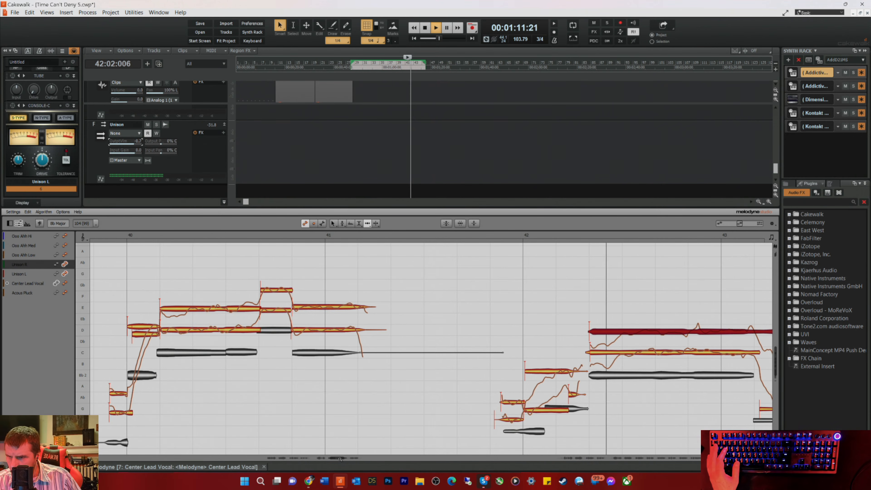
pyautogui.press('space')
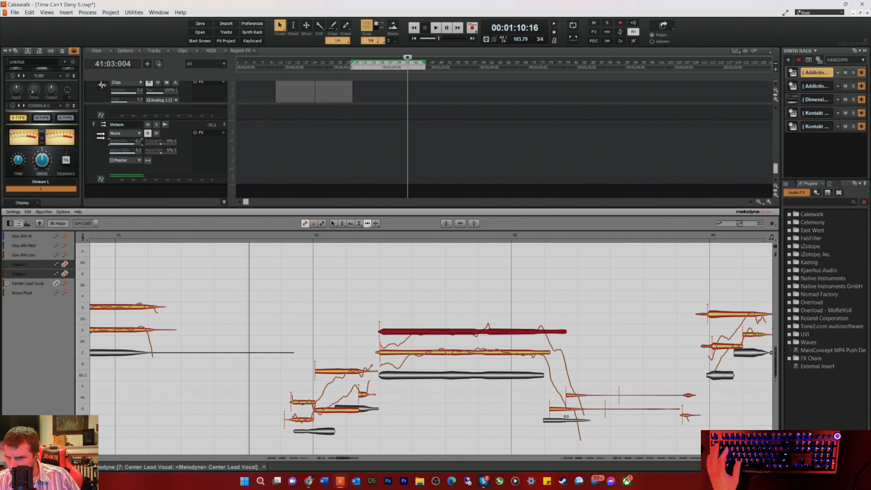
# Step: Start the low Unison R and Unison L notes early in bar 43 earlier to match the lead vocal while playing
pyautogui.moveTo(579, 396); pyautogui.dragTo(569, 394)
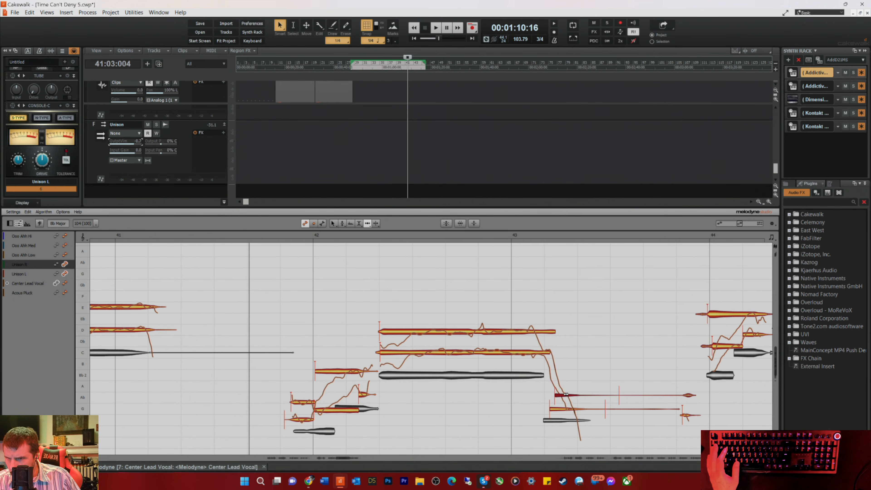
pyautogui.press('space')
pyautogui.click(557, 409)
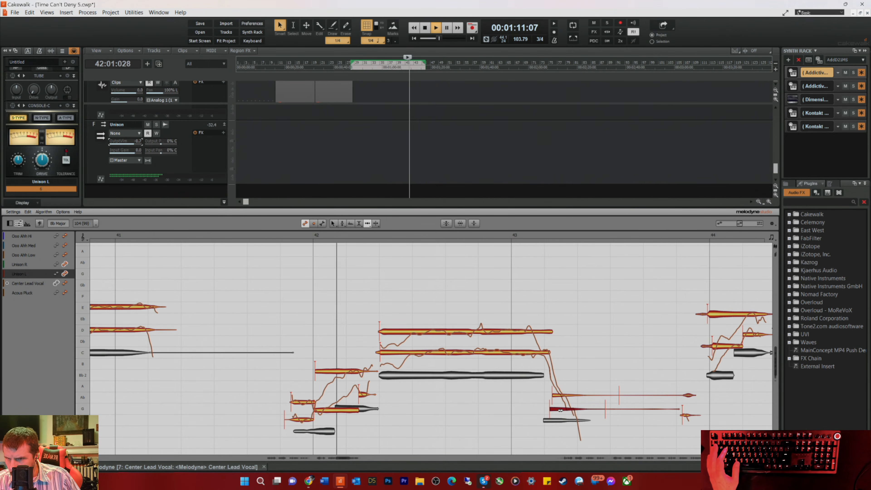
pyautogui.click(559, 395)
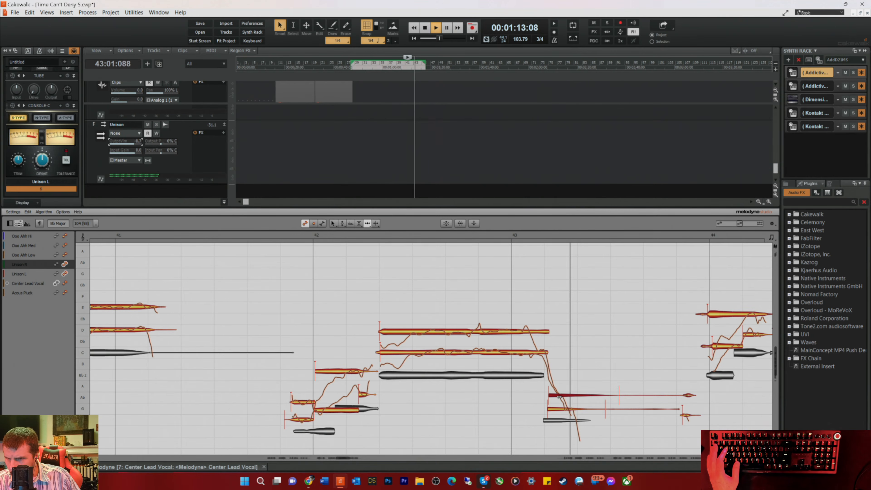
pyautogui.press('space')
# Step: Start the Unison R note at the beginning of bar 44 slightly later and play from late in bar 43
pyautogui.click(720, 315)
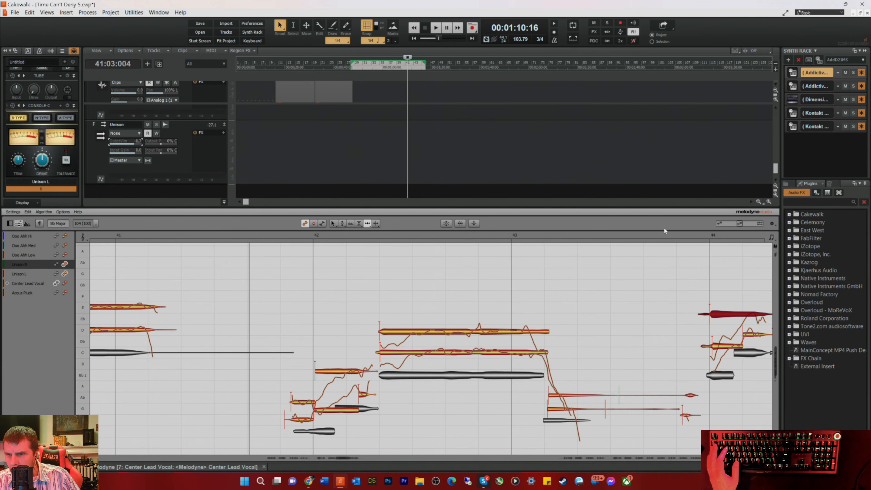
pyautogui.click(659, 236)
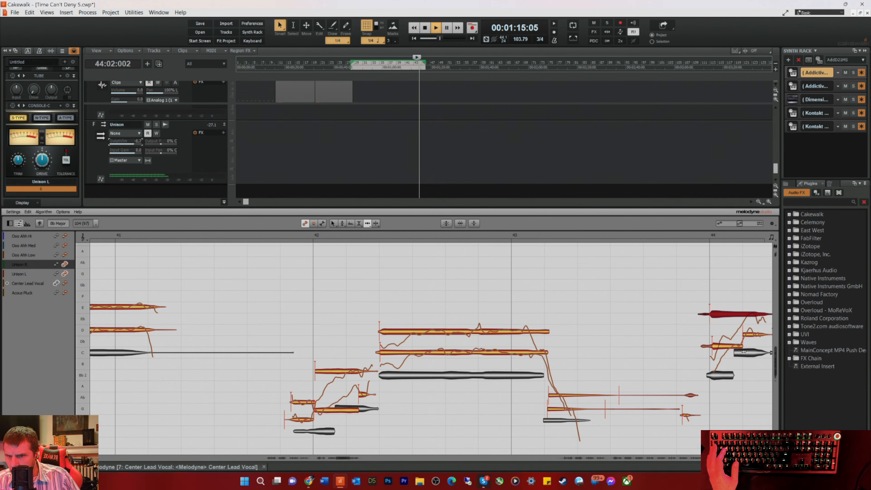
pyautogui.press('space')
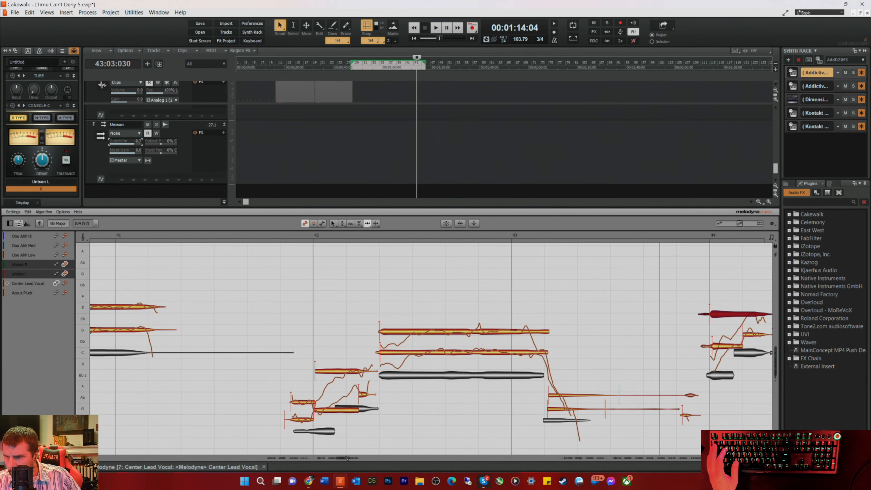
# Step: Start the Unison notes in the middle of bar 44 and the long notes after them earlier to match the lead, and play
pyautogui.moveTo(343, 457); pyautogui.dragTo(348, 460)
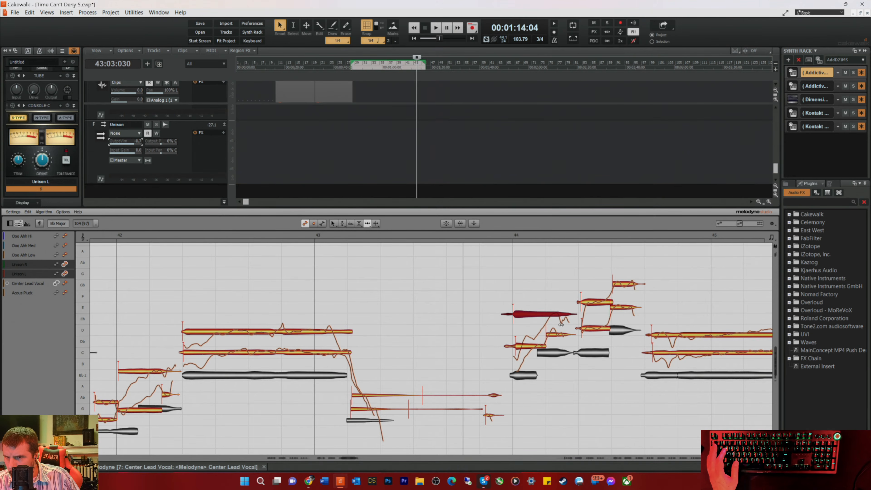
pyautogui.click(585, 304)
pyautogui.click(587, 328)
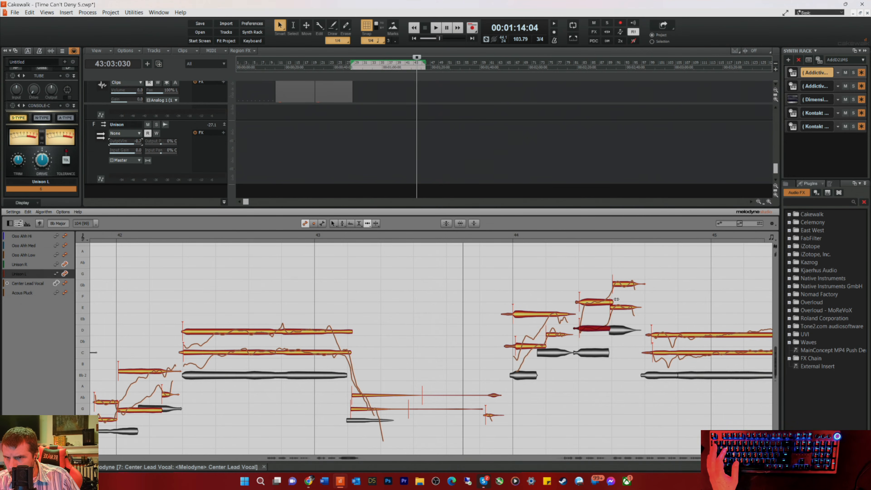
pyautogui.click(657, 330)
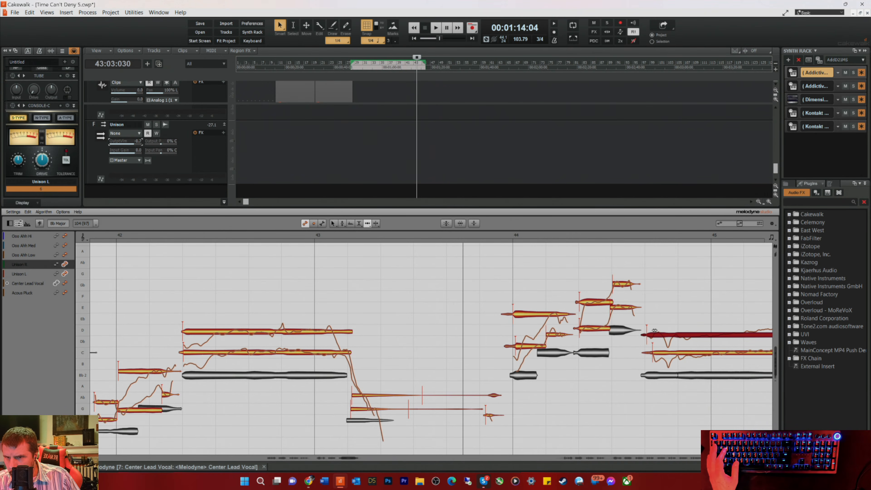
pyautogui.click(660, 351)
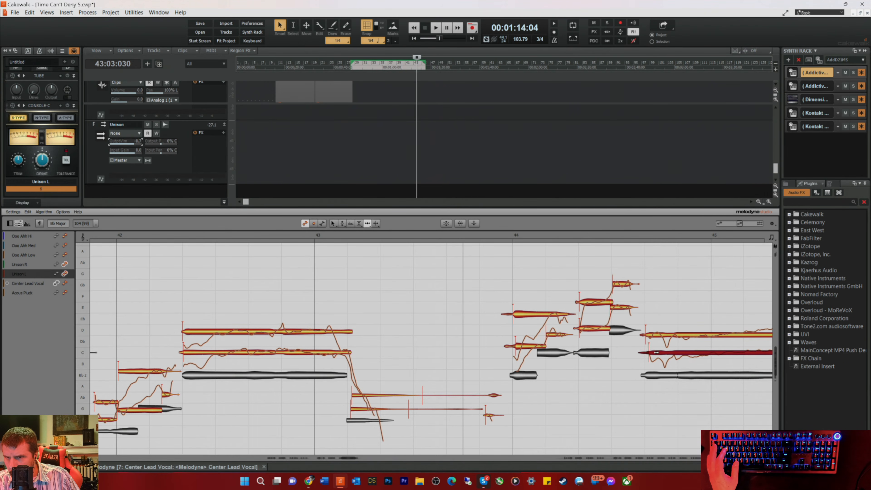
pyautogui.click(492, 237)
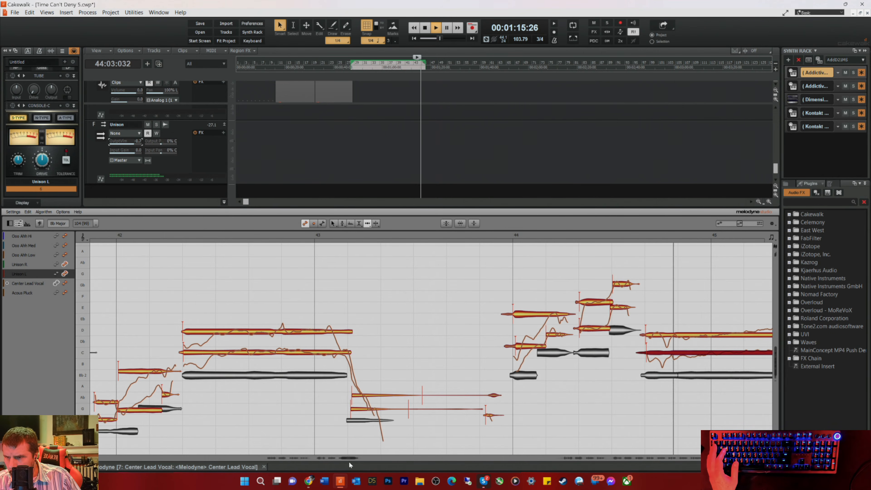
# Step: Stretch the long final Unison L and Unison R notes in bar 45 towards the end of the lead note and play
pyautogui.moveTo(349, 457); pyautogui.dragTo(360, 461)
pyautogui.press('space')
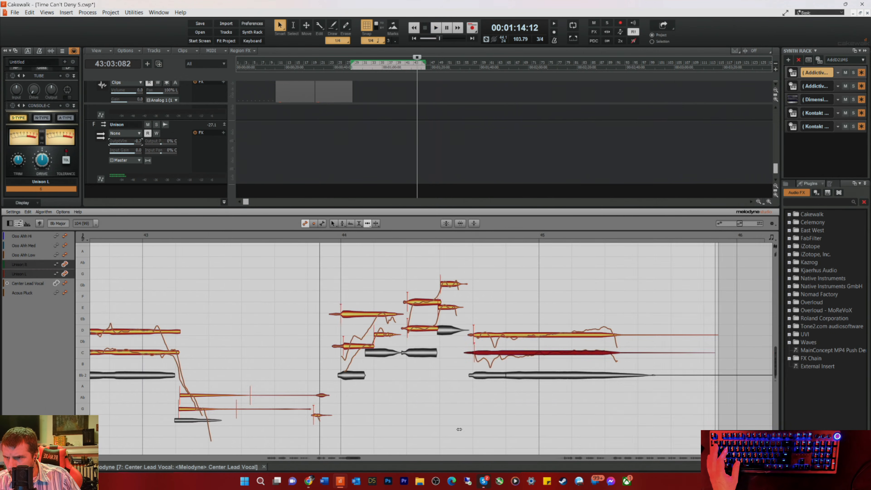
pyautogui.moveTo(655, 353); pyautogui.dragTo(657, 355)
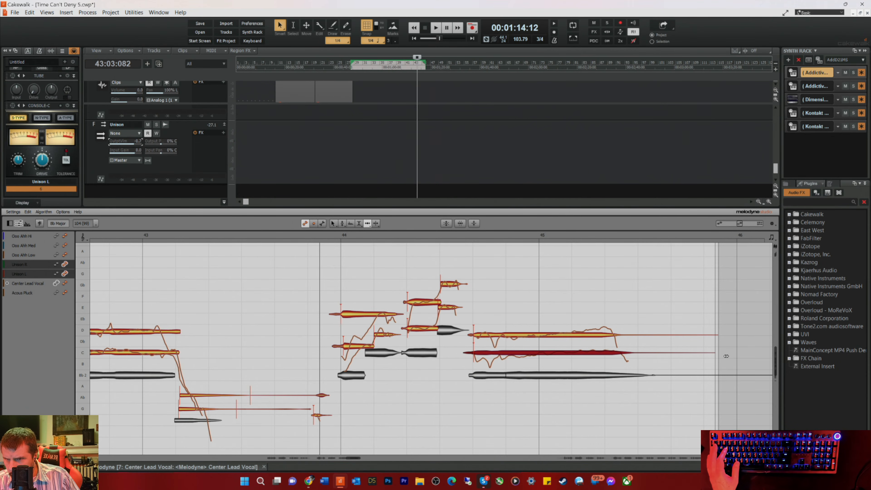
pyautogui.click(710, 333)
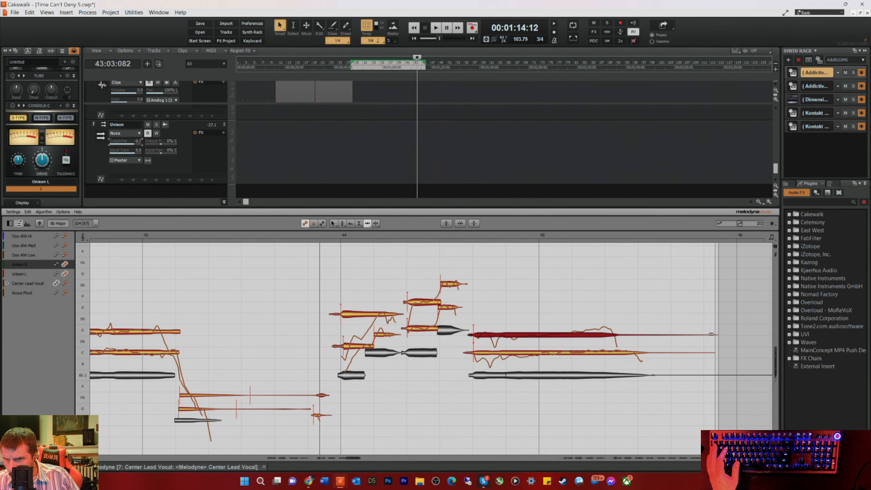
pyautogui.press('space')
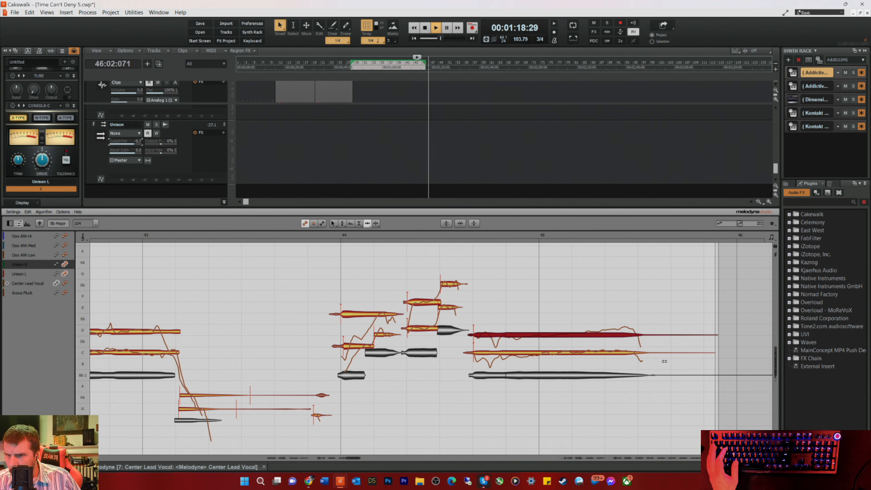
pyautogui.press('space')
# Step: Separate the long Unison R and Unison L notes at the start of bar 45 and return to the Time tool
pyautogui.rightClick(562, 329)
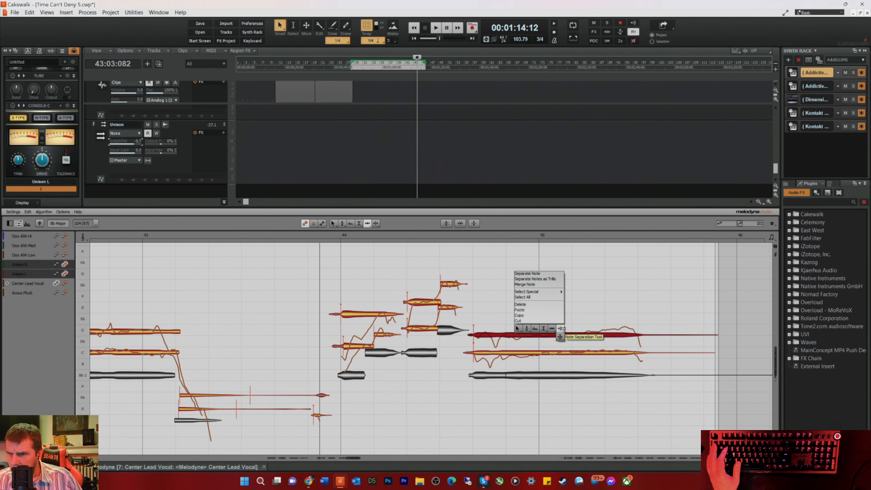
pyautogui.click(561, 329)
pyautogui.doubleClick(539, 334)
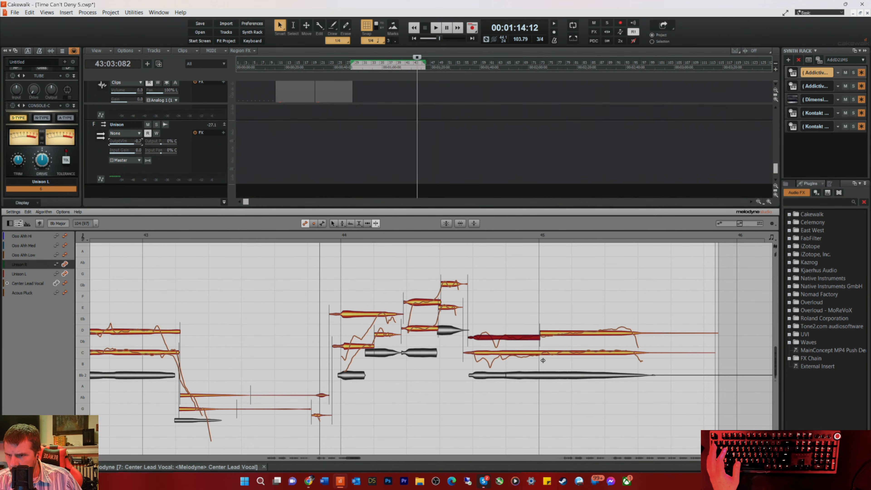
pyautogui.doubleClick(543, 353)
pyautogui.rightClick(539, 368)
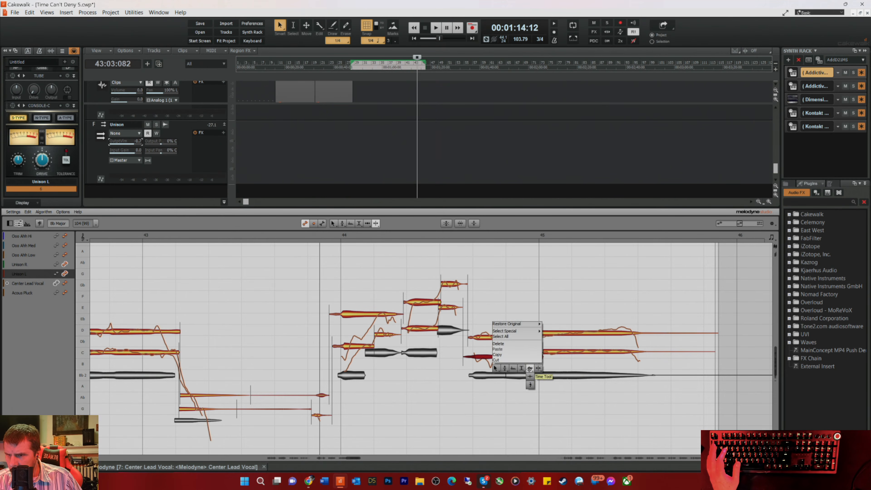
pyautogui.click(529, 368)
# Step: Move the new note separations in Unison L and Unison R slightly ahead of bar 45, checking the result by playback
pyautogui.press('space')
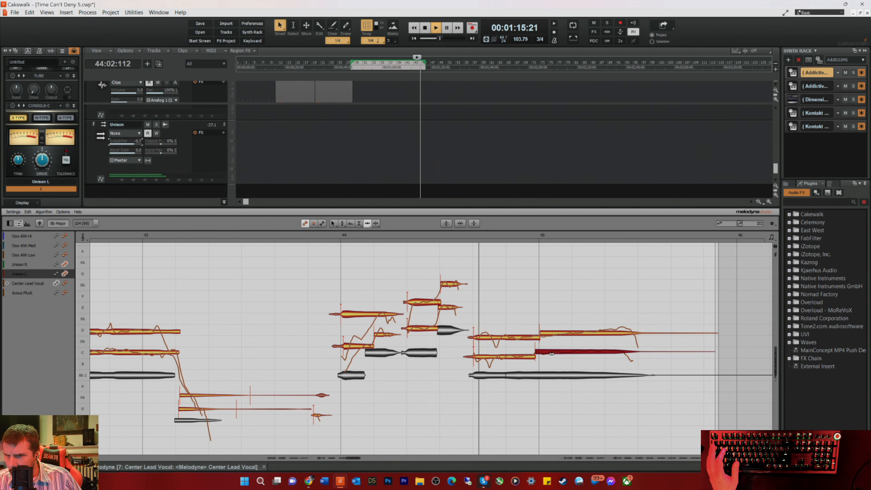
pyautogui.moveTo(552, 353); pyautogui.dragTo(545, 353)
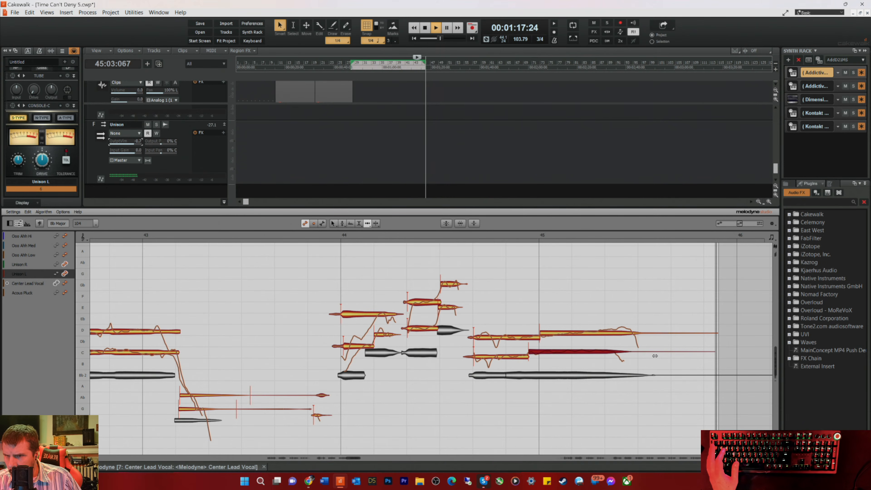
pyautogui.press('space')
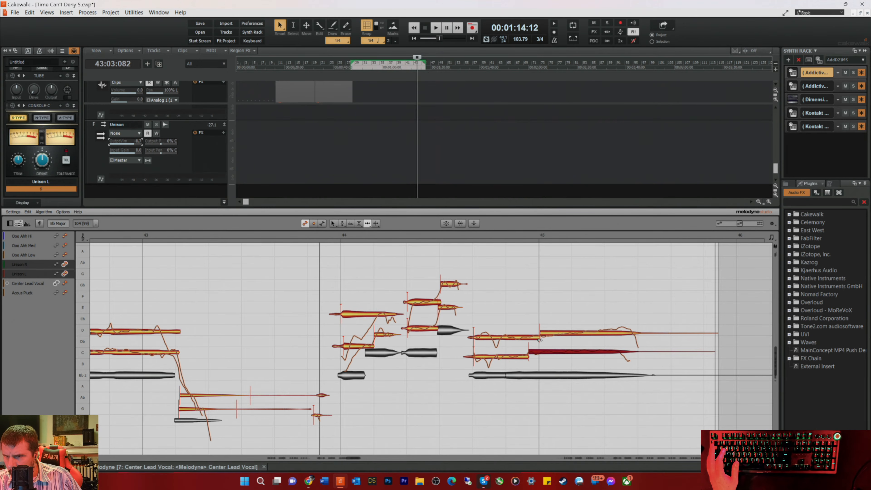
pyautogui.click(544, 334)
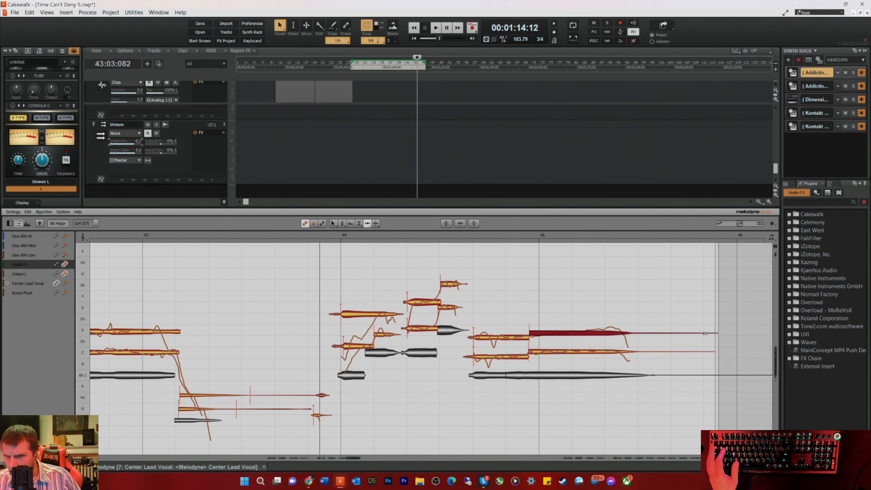
pyautogui.moveTo(722, 334); pyautogui.dragTo(715, 337)
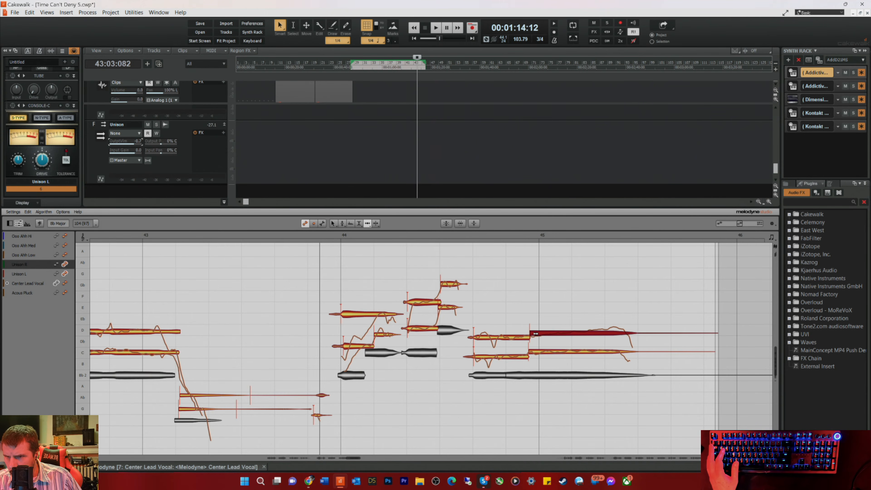
pyautogui.press('space')
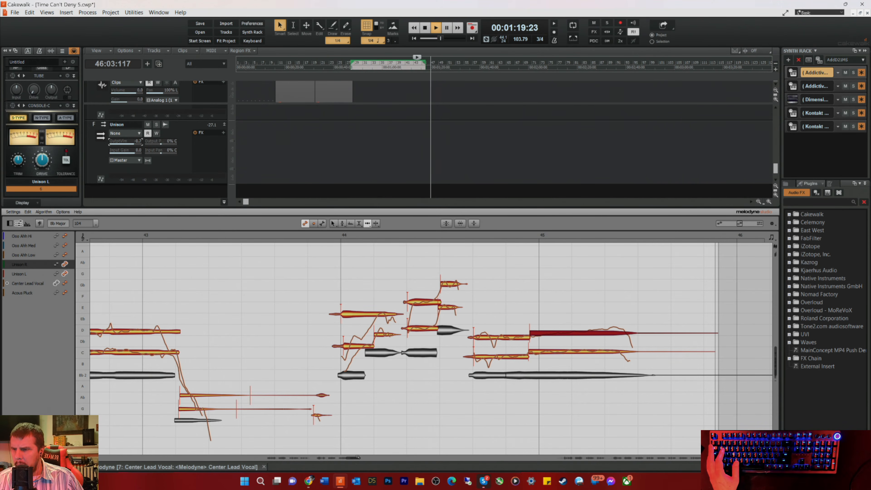
# Step: Delete the faint noise notes in Unison L and Unison R around bar 82, before the next vocal phrase
pyautogui.moveTo(350, 458); pyautogui.dragTo(563, 478)
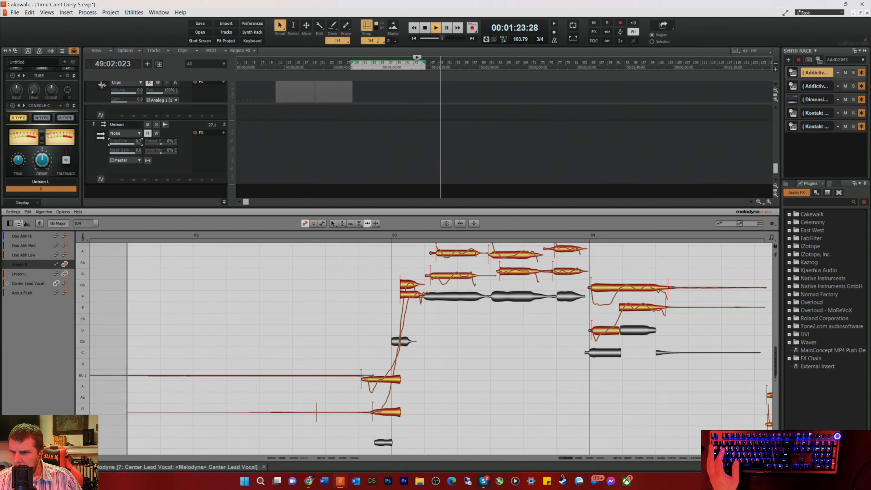
pyautogui.scroll(-1, 529, 430)
pyautogui.press('space')
pyautogui.moveTo(239, 376); pyautogui.dragTo(257, 399)
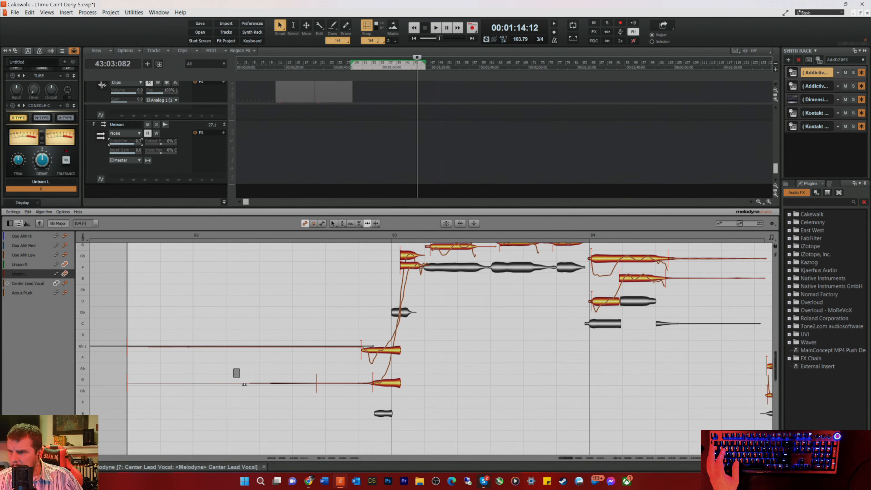
pyautogui.press('Delete')
pyautogui.moveTo(243, 329); pyautogui.dragTo(256, 363)
pyautogui.press('Delete')
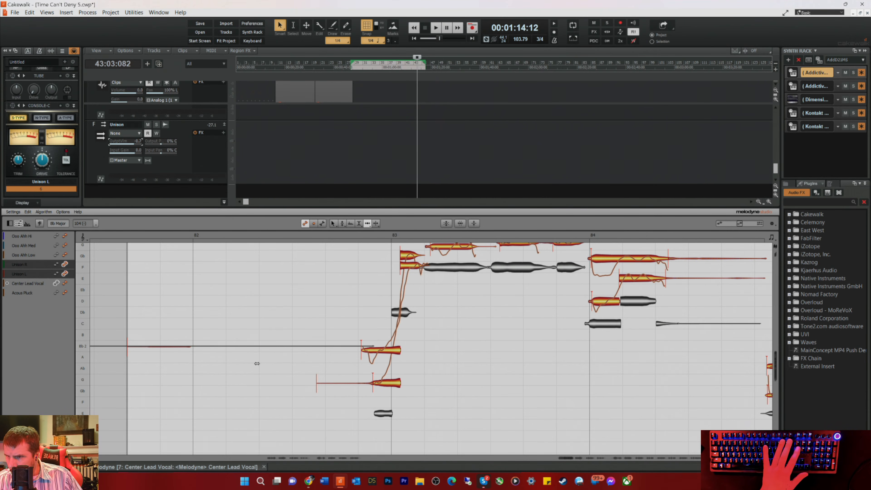
# Step: Set playback to start ahead of bar 83 and move the first long Unison R and Unison L notes earlier onto the lead note
pyautogui.rightClick(318, 386)
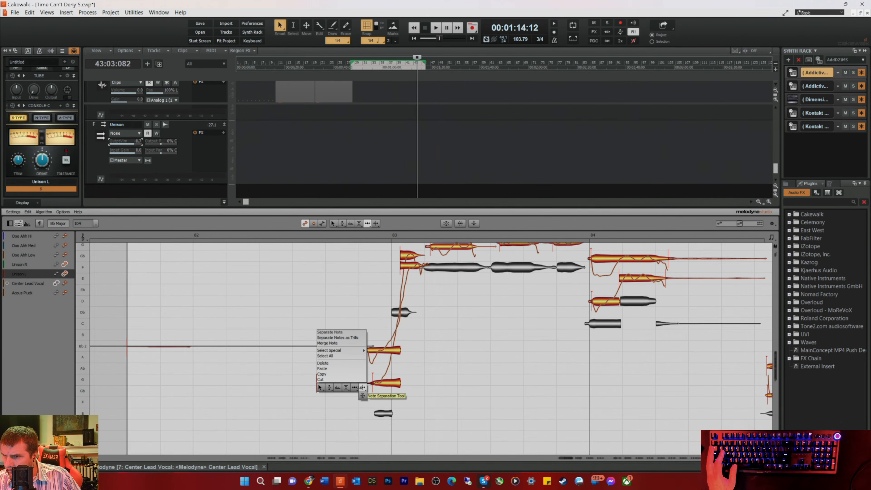
pyautogui.click(362, 387)
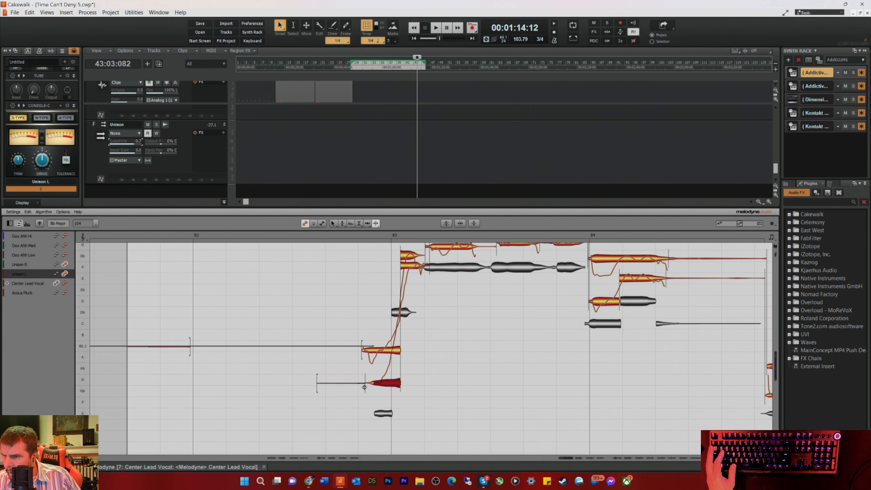
pyautogui.click(336, 237)
pyautogui.scroll(3, 315, 303)
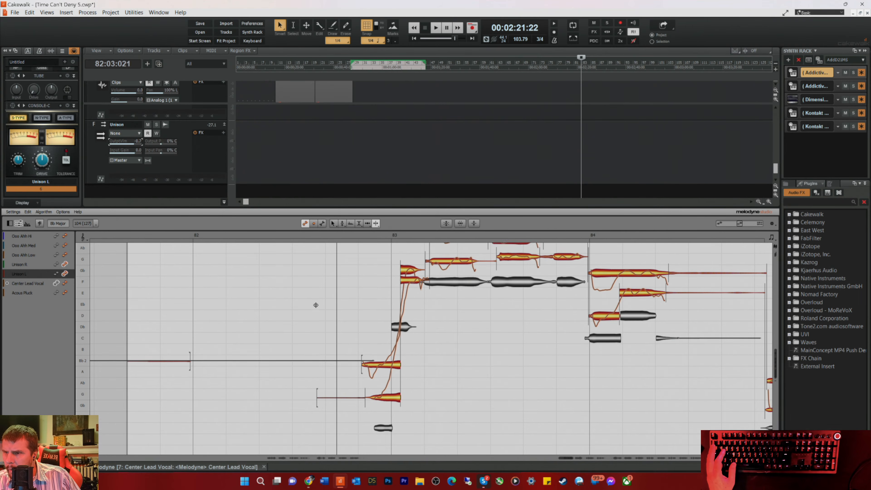
pyautogui.scroll(1, 320, 317)
pyautogui.rightClick(386, 284)
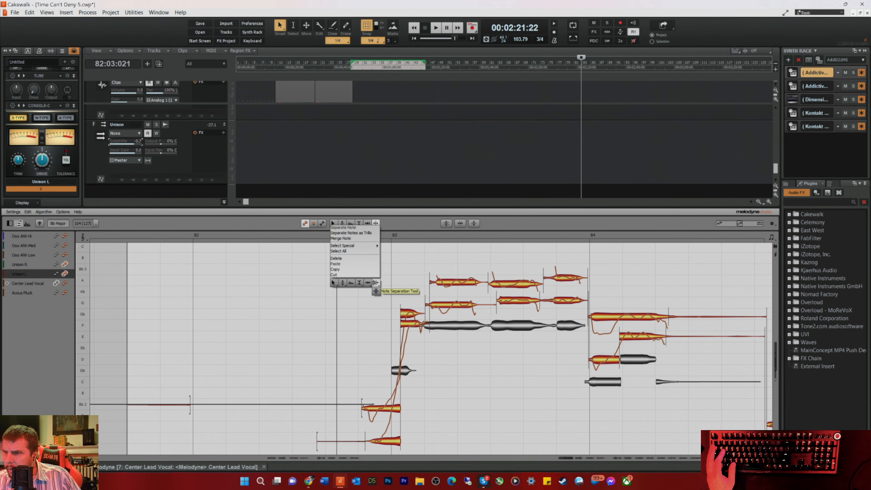
pyautogui.click(376, 291)
pyautogui.click(435, 284)
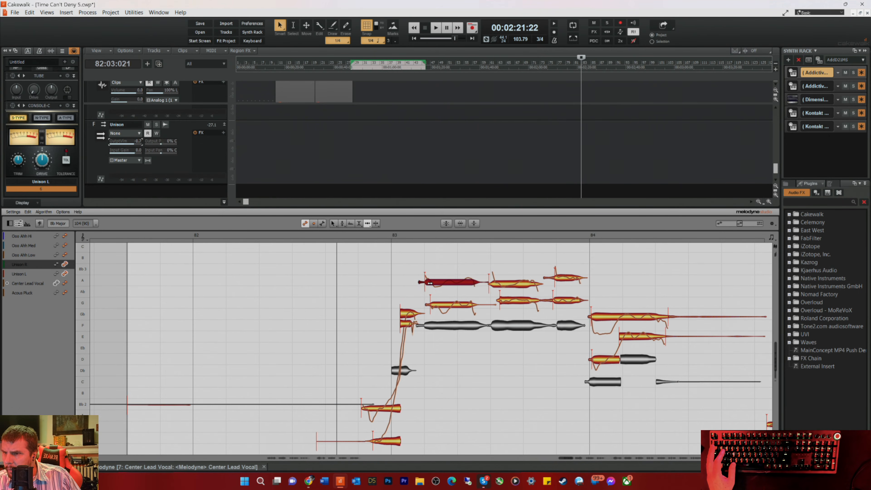
pyautogui.click(435, 303)
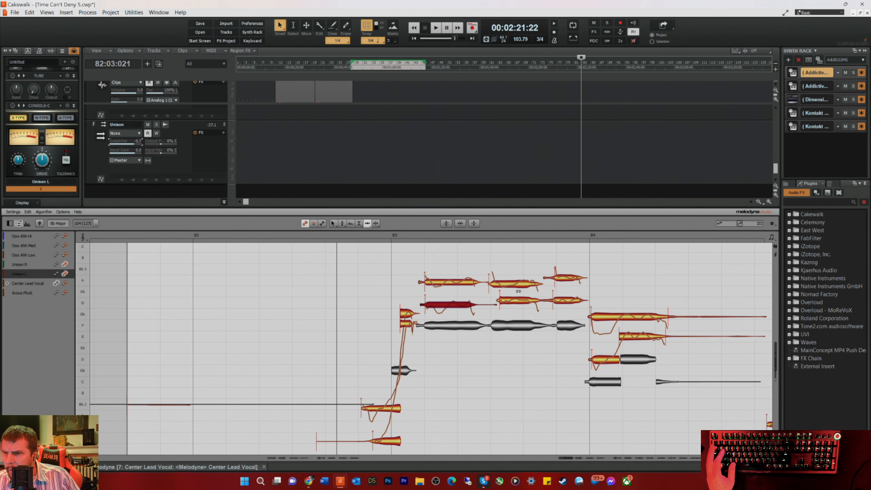
# Step: Align the following Unison L and Unison R notes in bar 83, up to the start of bar 84, with the lead vocal
pyautogui.moveTo(505, 301); pyautogui.dragTo(496, 303)
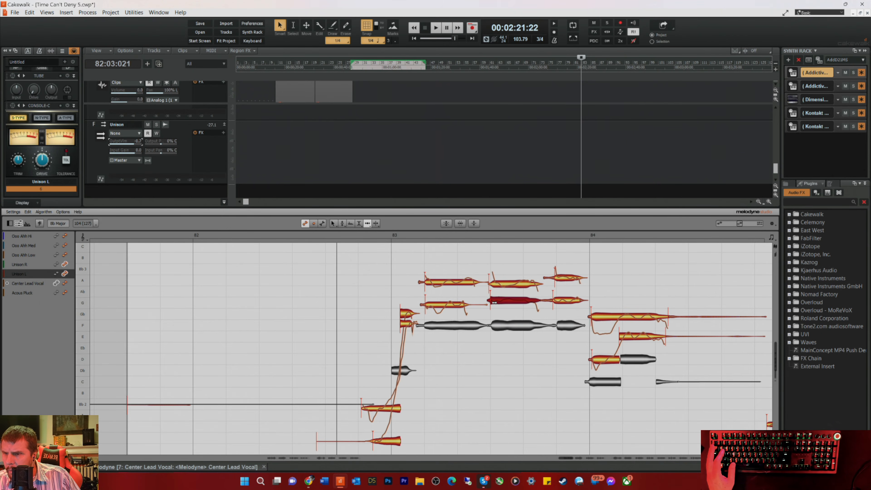
pyautogui.click(491, 283)
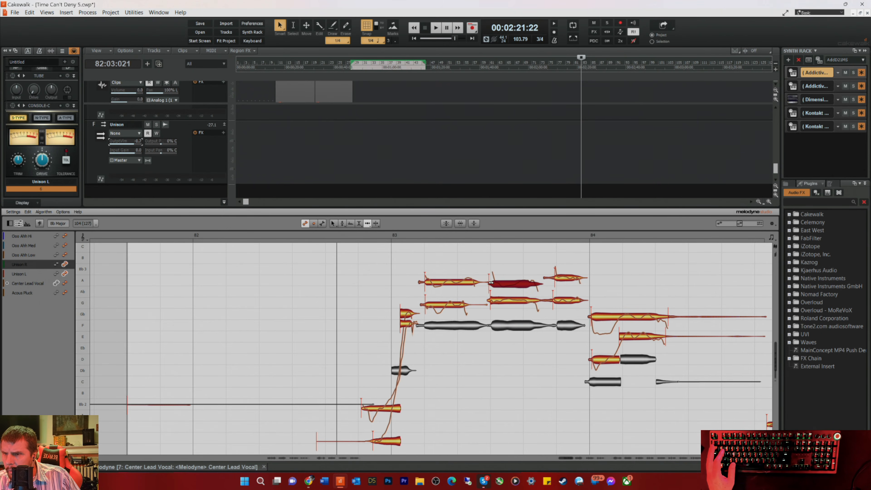
pyautogui.click(557, 301)
pyautogui.click(560, 276)
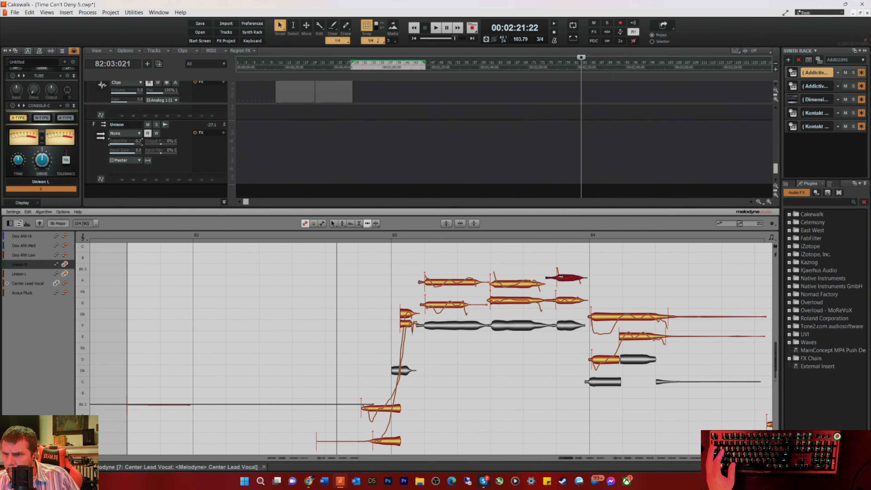
pyautogui.click(612, 317)
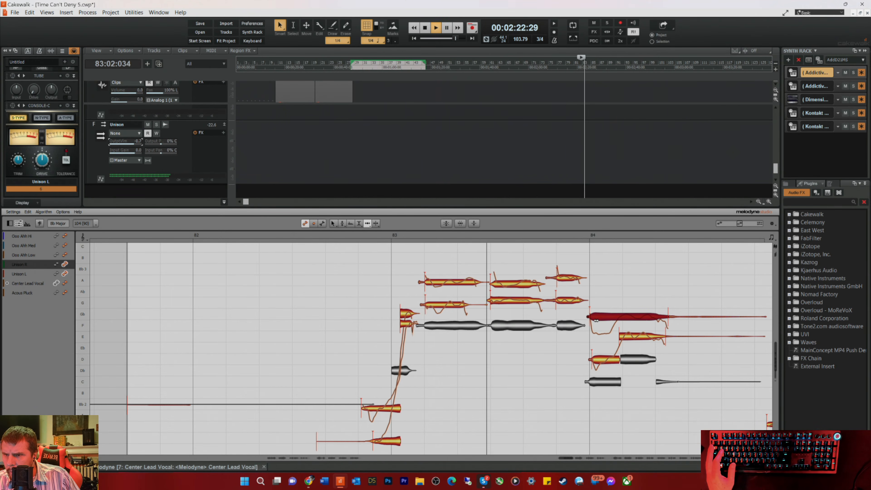
# Step: Move the start of the Unison R pickup note before bar 83 towards the lead note and check both harmonies by playback
pyautogui.click(370, 409)
pyautogui.press('space')
pyautogui.click(375, 441)
pyautogui.press('space')
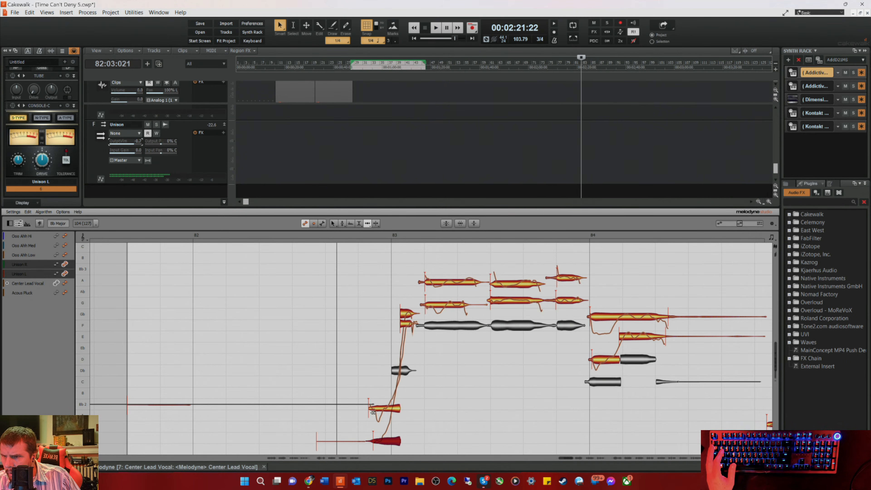
pyautogui.click(373, 410)
pyautogui.press('space')
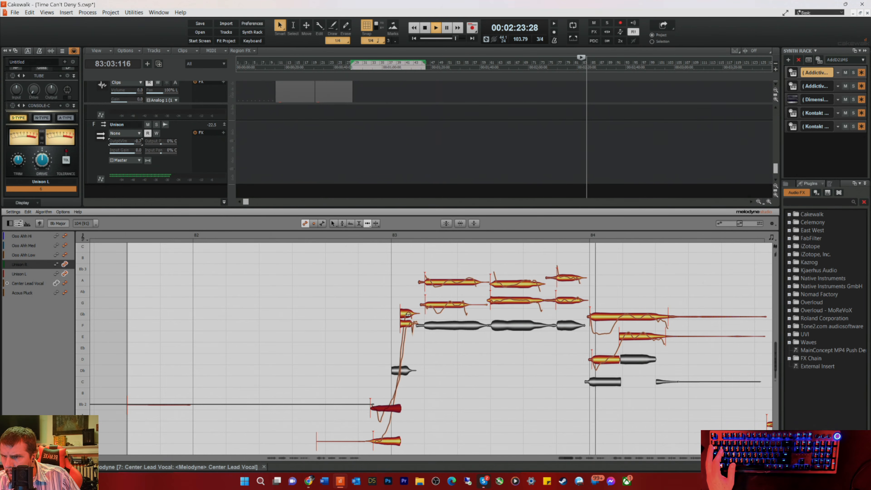
pyautogui.press('space')
pyautogui.press('space')
# Step: Nudge the first Unison L note of bar 84 and the long Unison R note's tail slightly earlier during playback
pyautogui.click(605, 359)
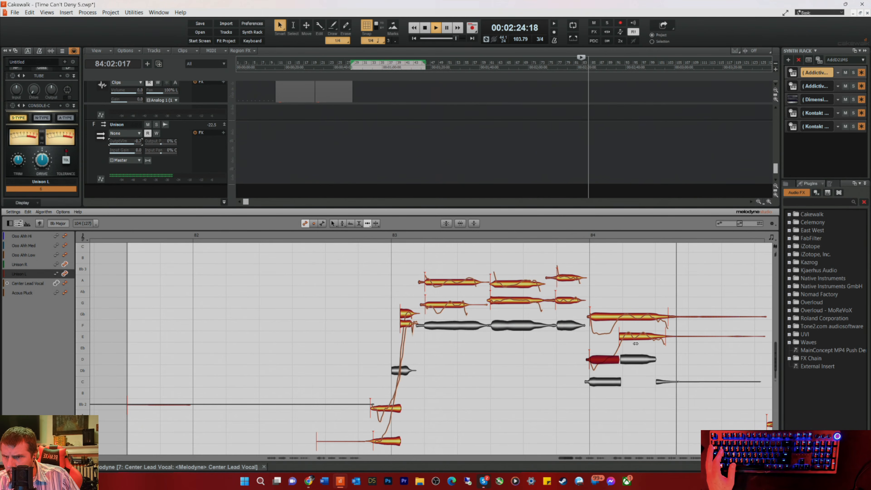
pyautogui.press('space')
pyautogui.press('space')
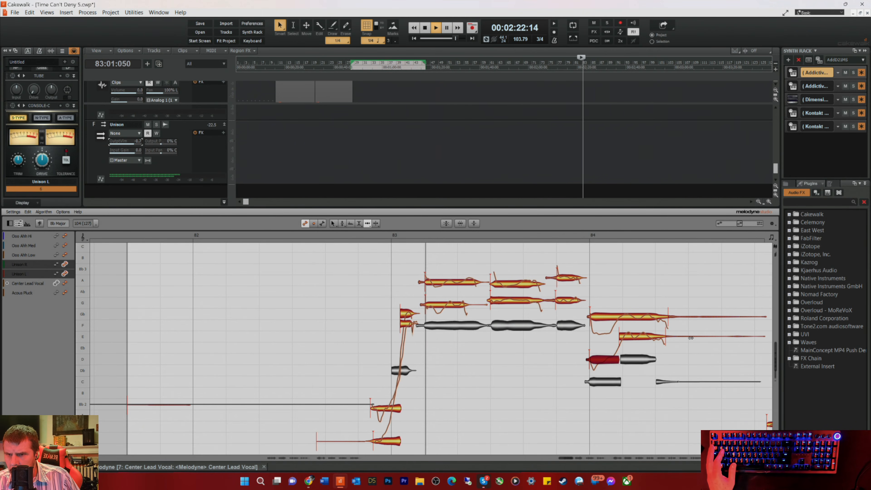
pyautogui.moveTo(698, 317); pyautogui.dragTo(695, 318)
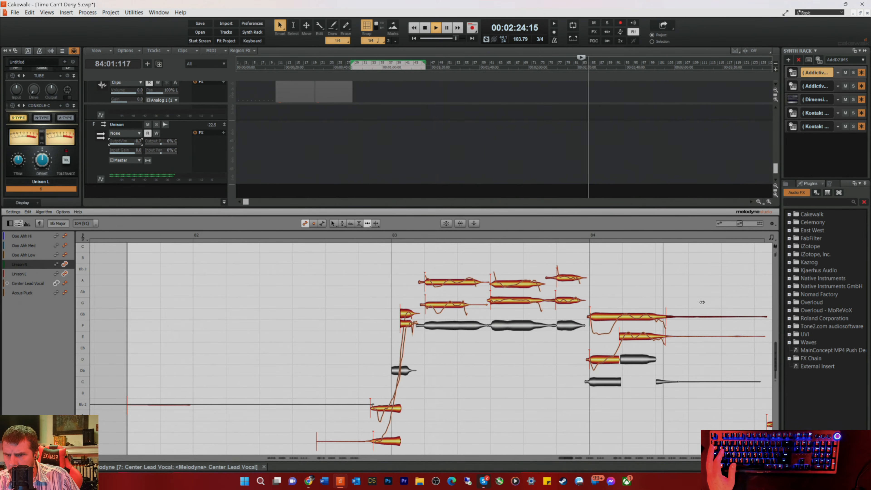
# Step: Separate the faint tails from the Unison R and Unison L notes in bar 84 and delete them
pyautogui.rightClick(698, 318)
pyautogui.press('space')
pyautogui.press('space')
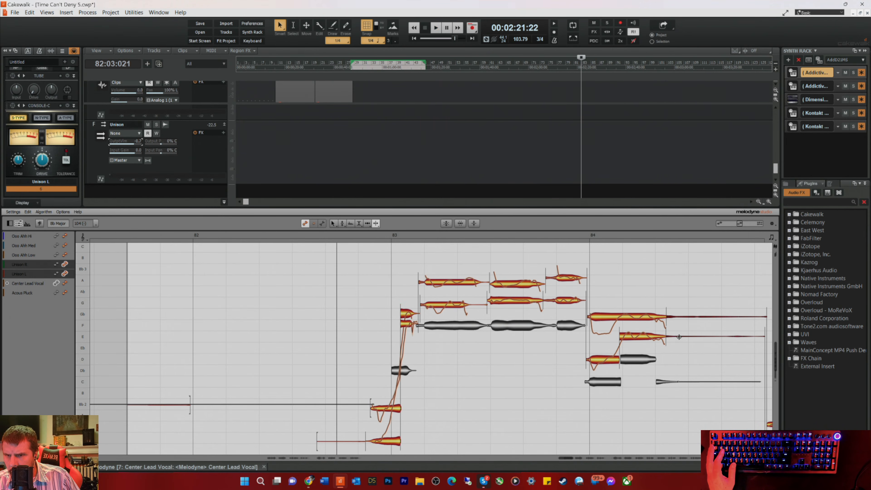
pyautogui.press('Delete')
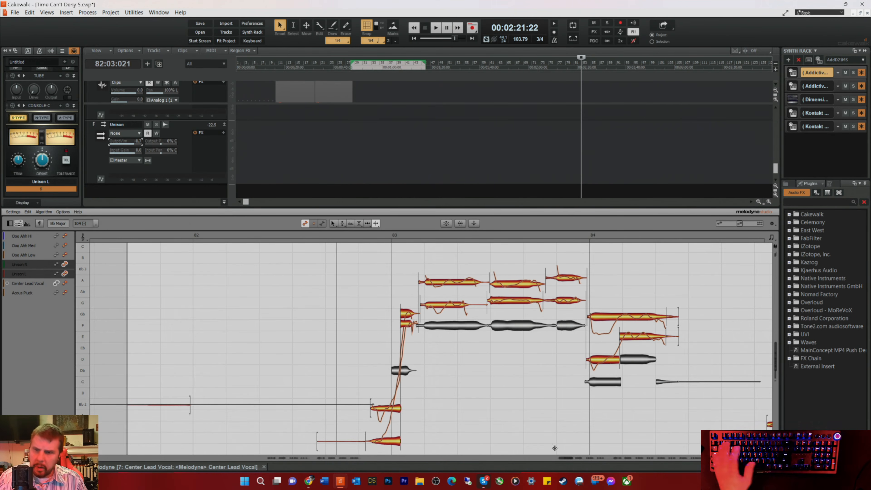
# Step: Shorten the Unison L pickup note to end at bar 85 and align the following long Unison L note with the lead
pyautogui.moveTo(567, 459); pyautogui.dragTo(575, 459)
pyautogui.scroll(-4, 550, 364)
pyautogui.rightClick(536, 382)
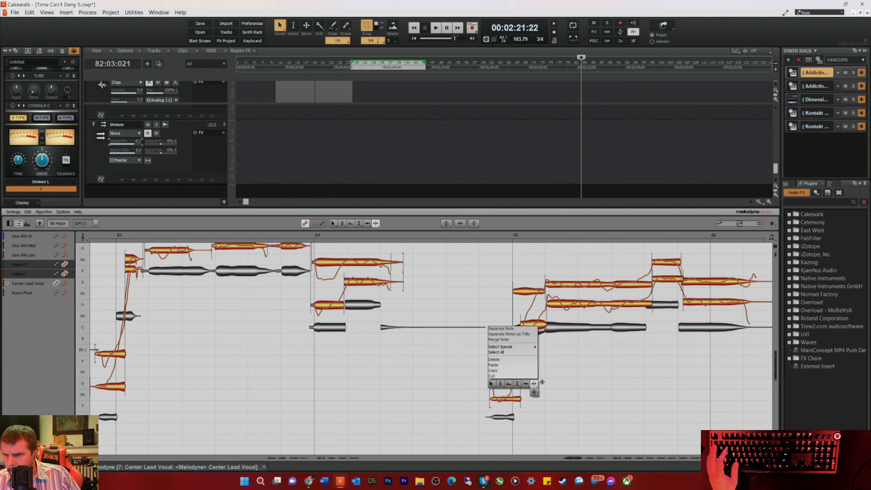
pyautogui.click(525, 384)
pyautogui.click(518, 398)
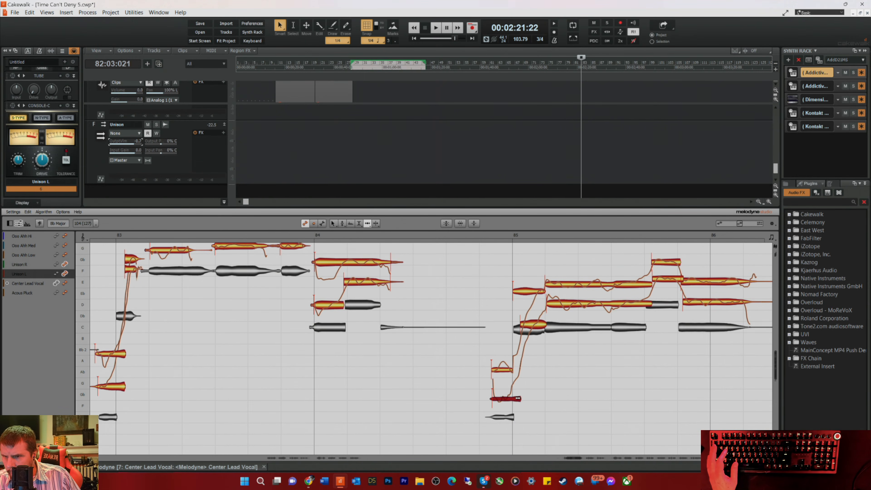
pyautogui.click(553, 300)
# Step: Play from ahead of bar 85 and nudge the first Unison L and Unison R notes of the bar onto the lead note's start
pyautogui.doubleClick(480, 235)
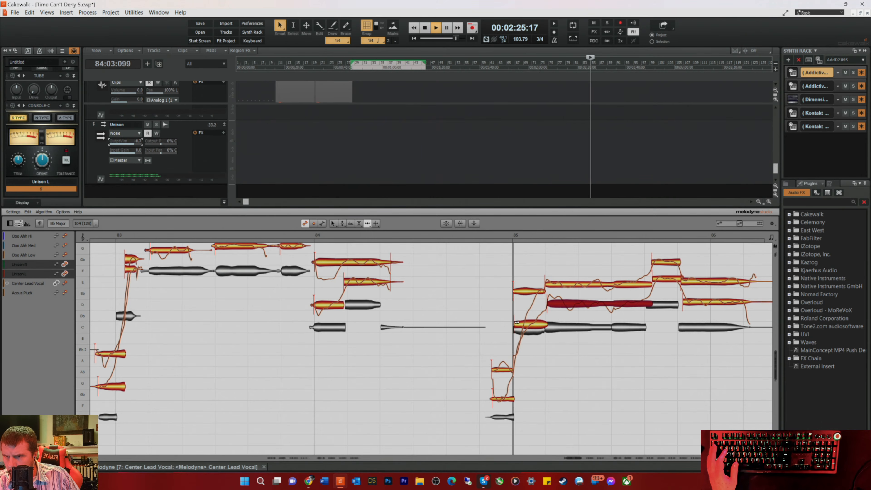
pyautogui.click(514, 320)
pyautogui.click(528, 291)
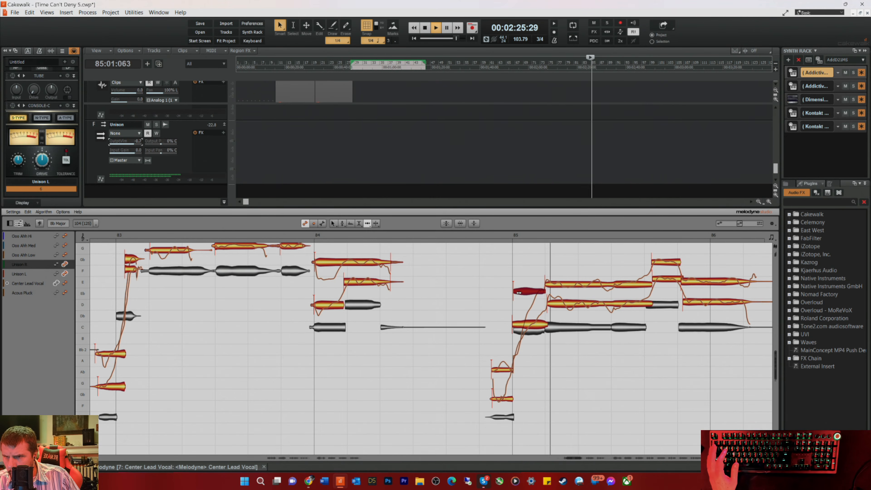
pyautogui.press('space')
pyautogui.press('space')
# Step: Move the short high Unison notes late in bar 85 and the long notes after them earlier to match the lead
pyautogui.moveTo(655, 263); pyautogui.dragTo(679, 303)
pyautogui.press('space')
pyautogui.press('space')
pyautogui.click(688, 282)
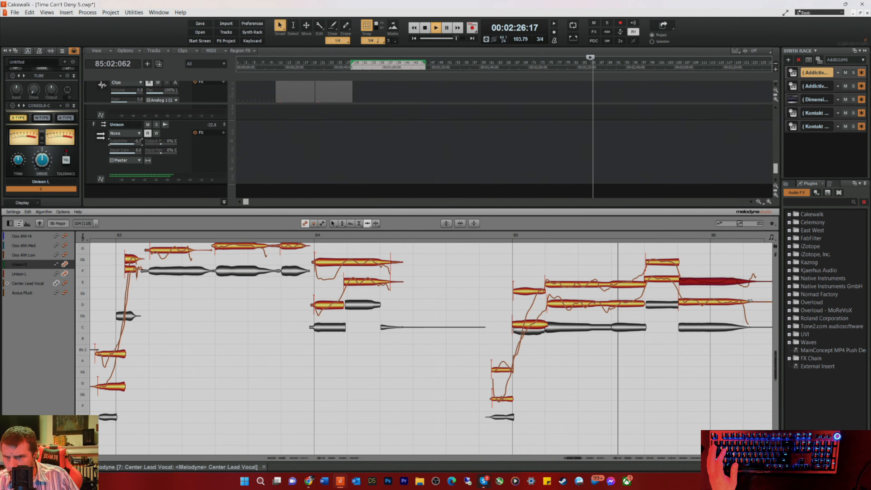
pyautogui.press('space')
# Step: Align the rising Unison R and Unison L notes through bar 87 with the lead vocal notes
pyautogui.moveTo(572, 459); pyautogui.dragTo(580, 459)
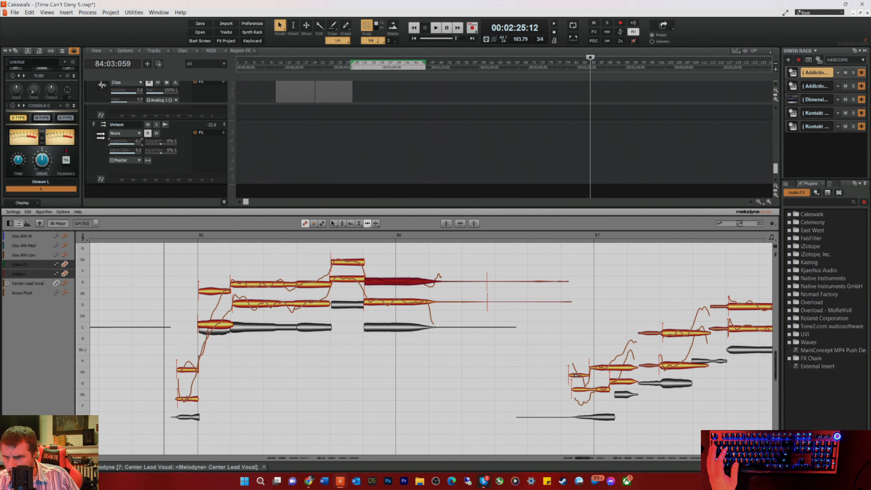
pyautogui.click(580, 375)
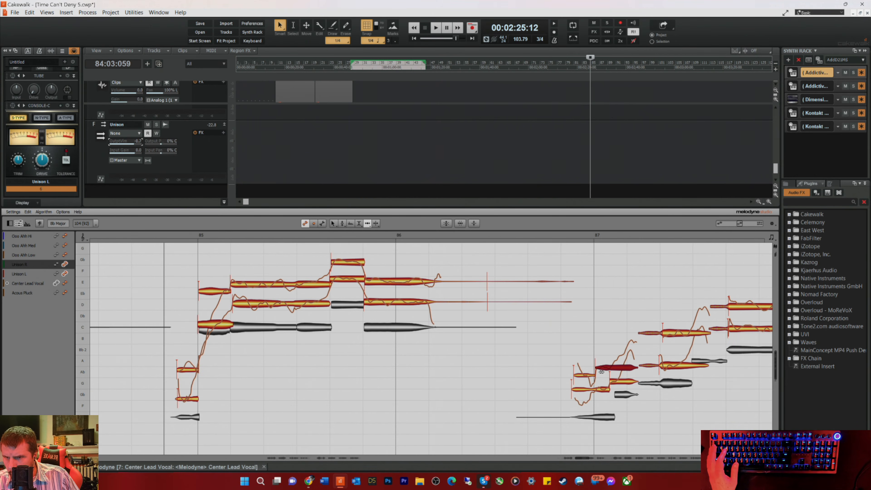
pyautogui.click(672, 339)
pyautogui.click(672, 336)
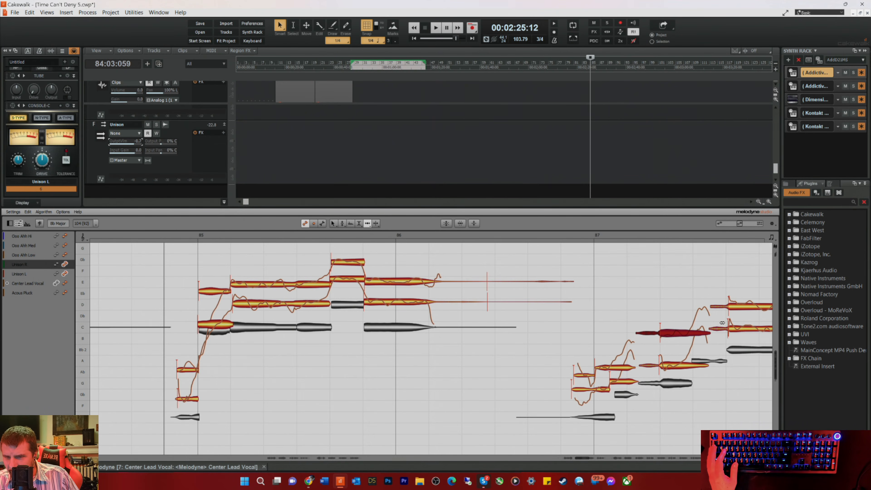
pyautogui.click(737, 306)
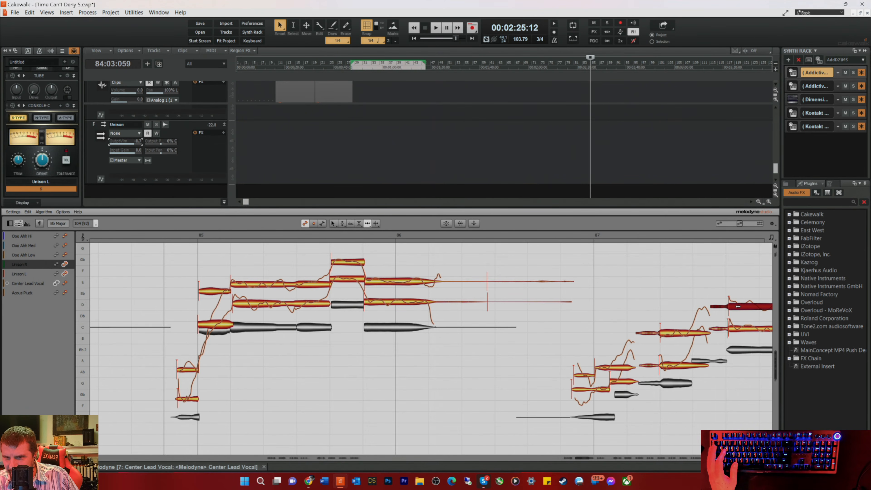
pyautogui.click(738, 327)
# Step: Delete the faint trailing noise notes in Unison R and Unison L in the second half of bar 88
pyautogui.moveTo(579, 457); pyautogui.dragTo(591, 460)
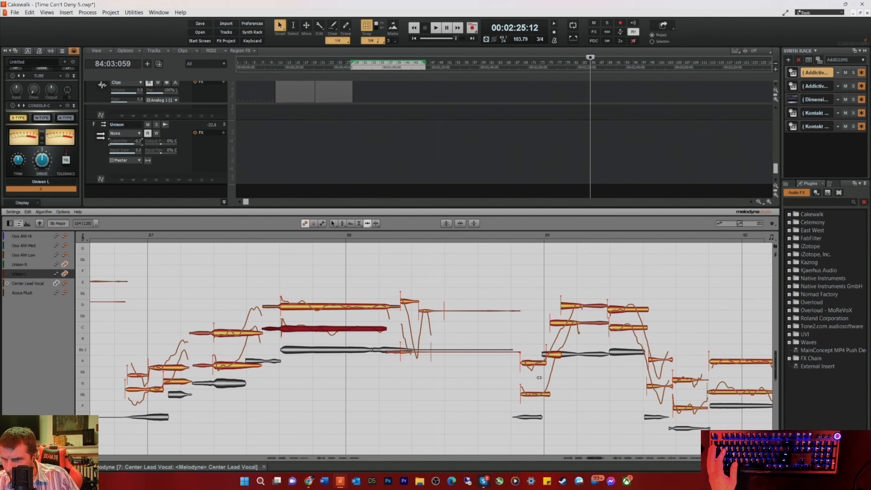
pyautogui.moveTo(475, 293); pyautogui.dragTo(479, 359)
pyautogui.press('Delete')
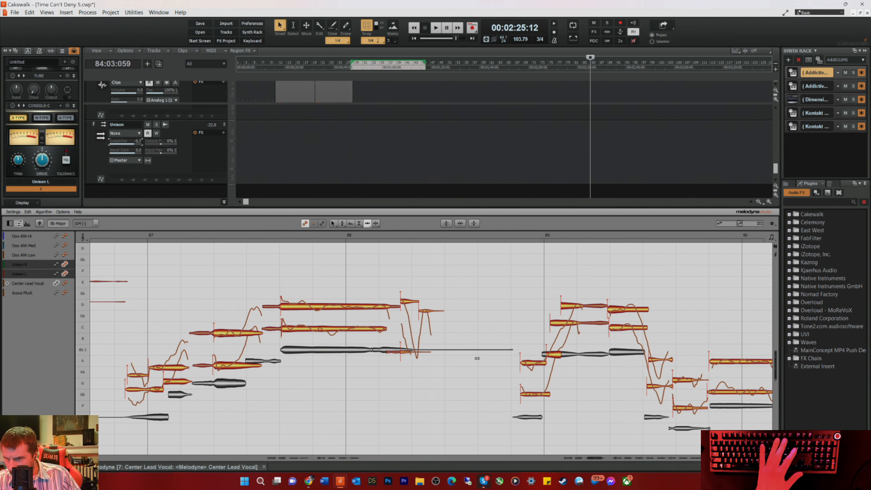
# Step: Play from ahead of bar 89 and align the second held Unison R and Unison L notes of the bar with the lead
pyautogui.click(495, 240)
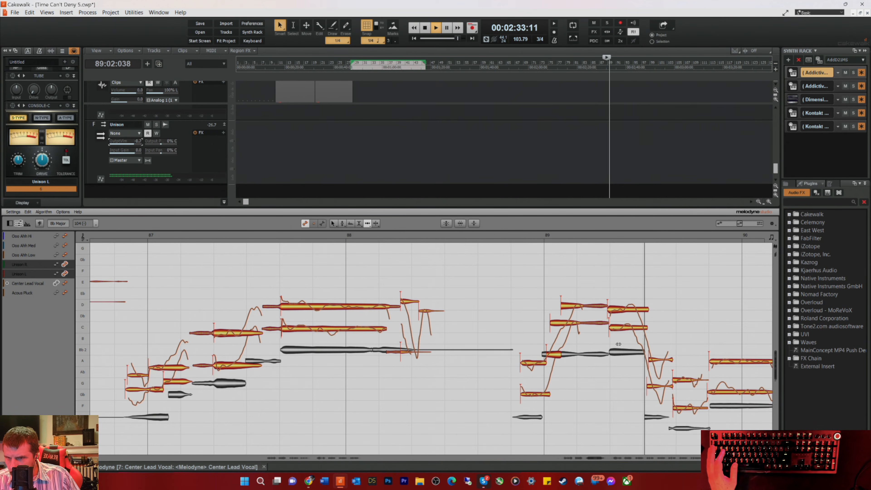
pyautogui.press('space')
pyautogui.click(615, 308)
pyautogui.press('space')
pyautogui.click(617, 328)
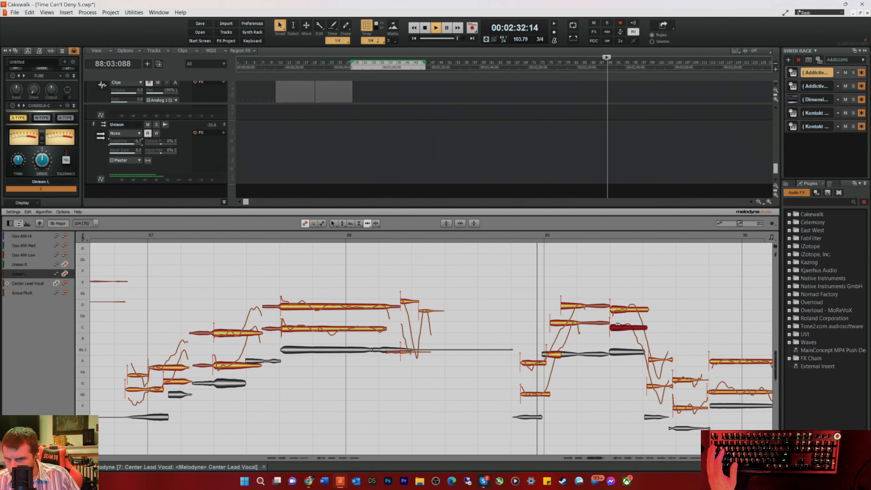
# Step: Align the descending Unison R and Unison L notes in the second half of bar 89 with the lead vocal
pyautogui.click(655, 361)
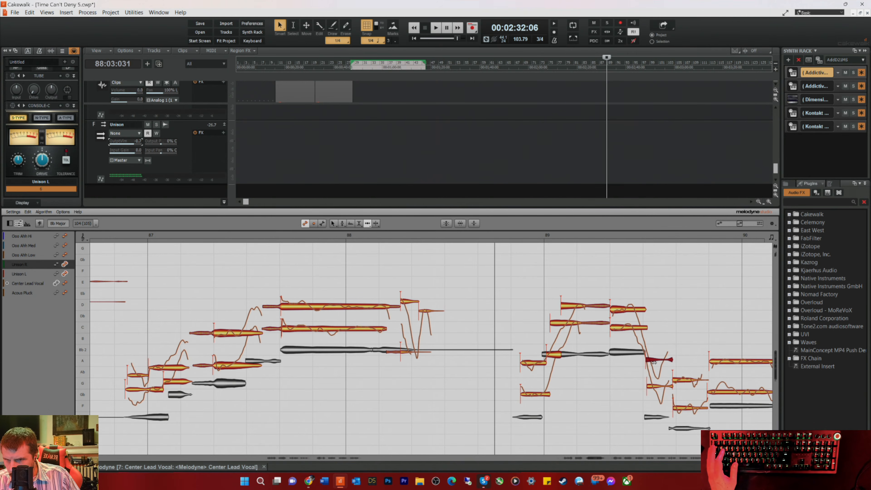
pyautogui.click(653, 385)
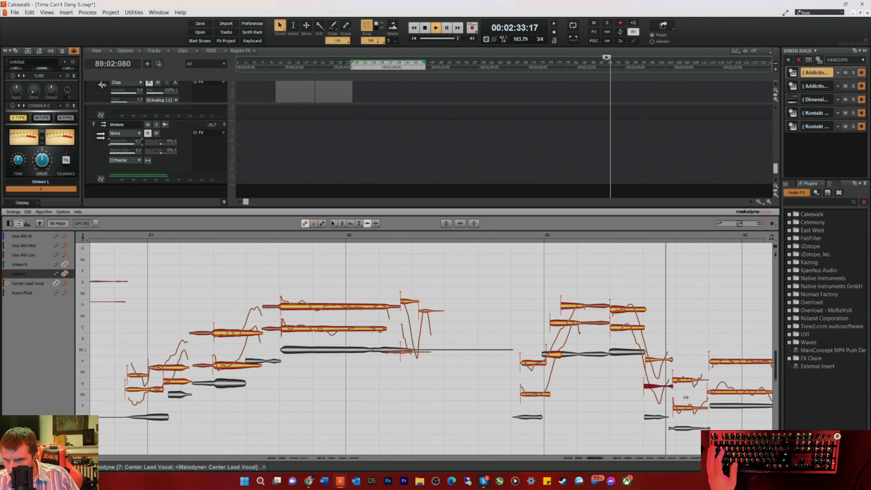
pyautogui.click(681, 380)
pyautogui.click(684, 407)
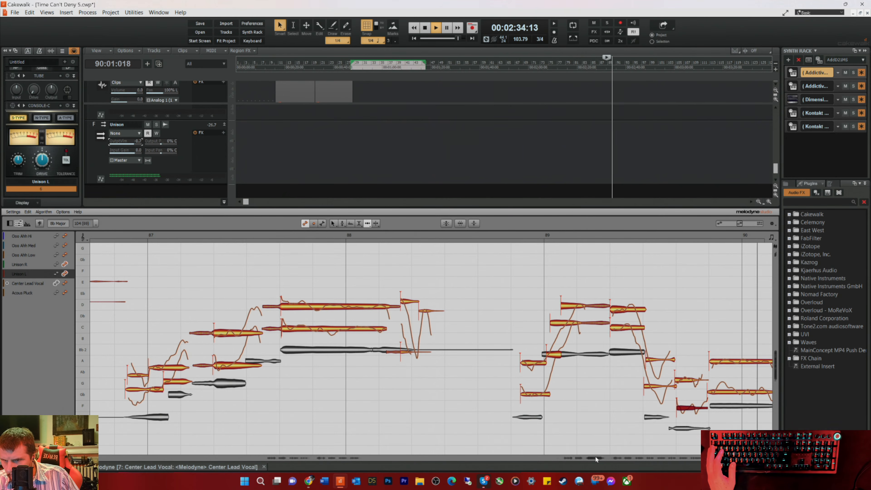
pyautogui.press('space')
# Step: Move the start of the long Unison L note just before bar 90 onto the lead note and check it by playback
pyautogui.click(562, 389)
pyautogui.press('space')
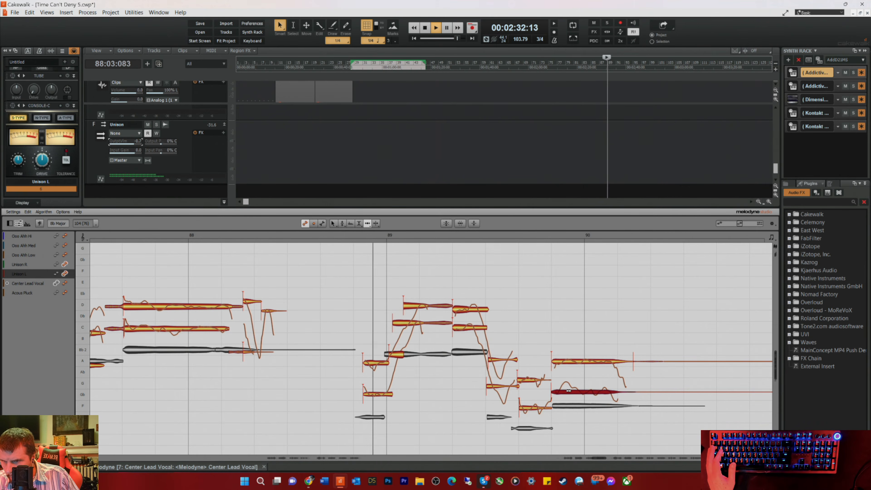
pyautogui.press('space')
pyautogui.click(677, 394)
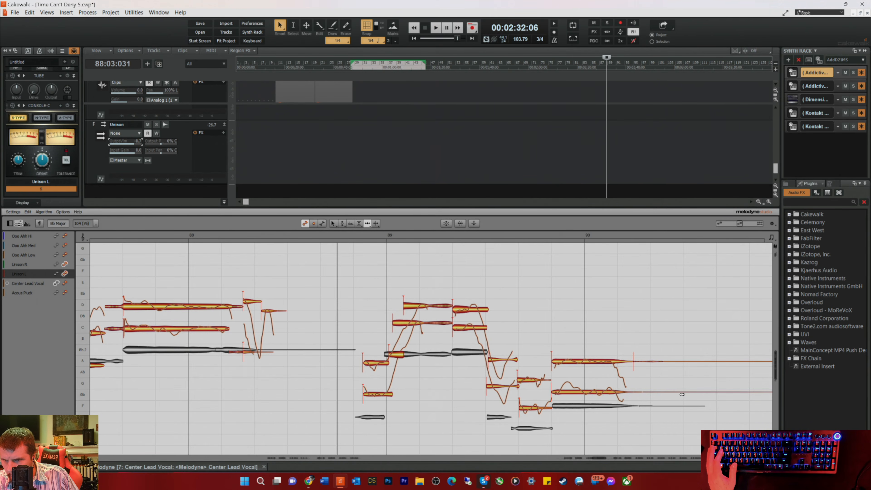
# Step: Trim the end of the long Unison R note before bar 90 and delete the Unison R and Unison L noise tails running through bars 90–91
pyautogui.click(673, 361)
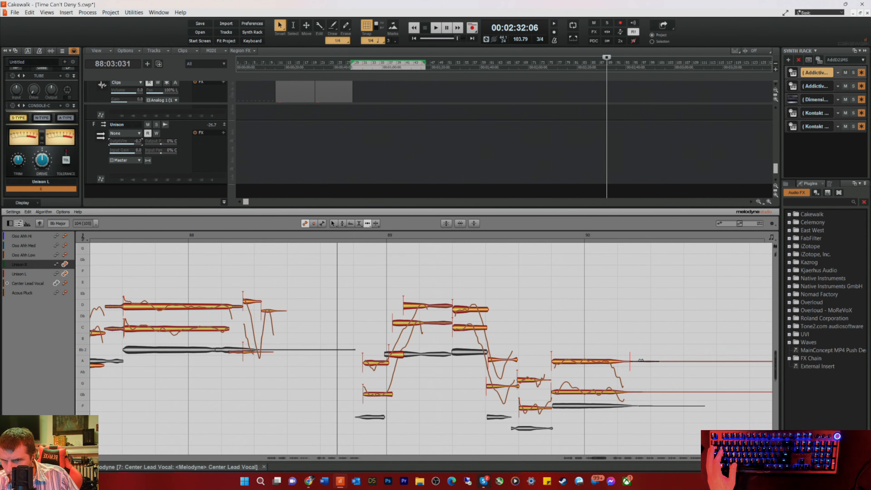
pyautogui.press('space')
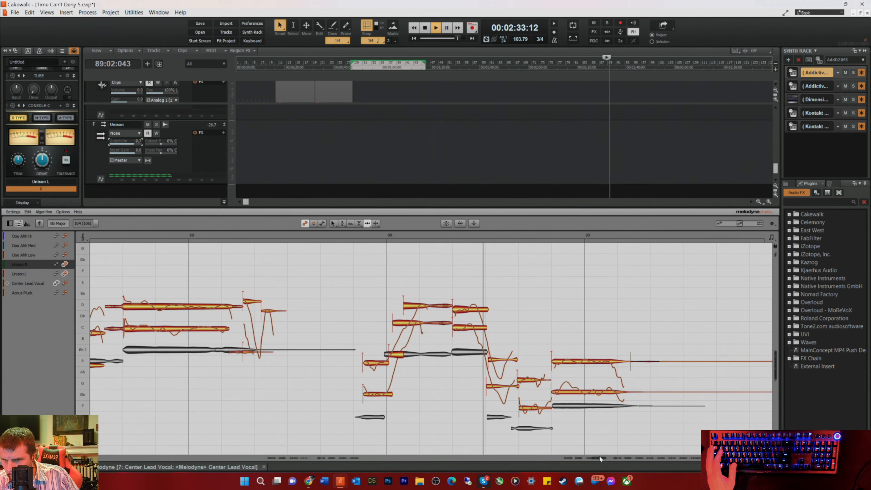
pyautogui.moveTo(604, 458); pyautogui.dragTo(605, 458)
pyautogui.press('space')
pyautogui.moveTo(586, 324); pyautogui.dragTo(609, 393)
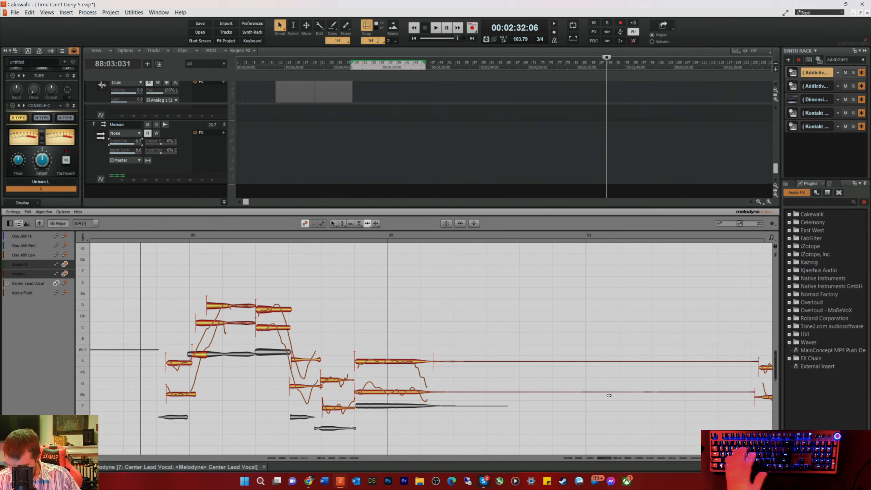
pyautogui.press('Delete')
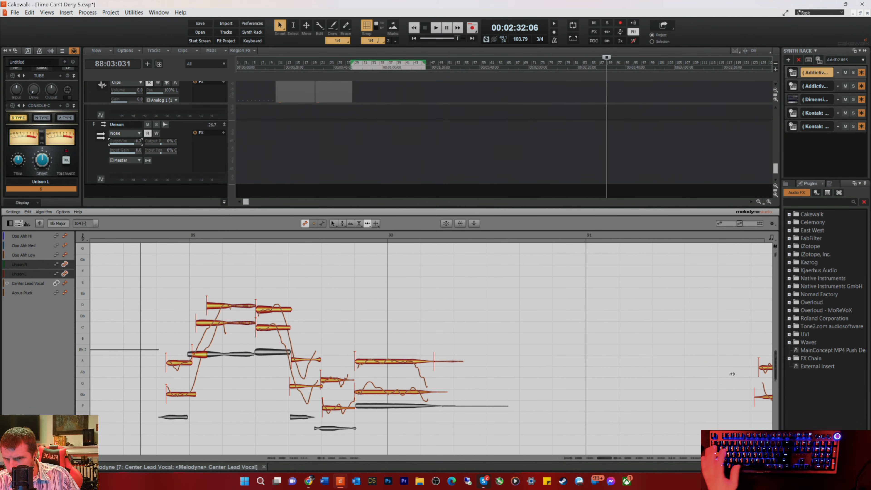
# Step: Play from ahead of bar 92 and align the Unison L pickup note and both long high Unison R and Unison L notes with the lead
pyautogui.click(722, 235)
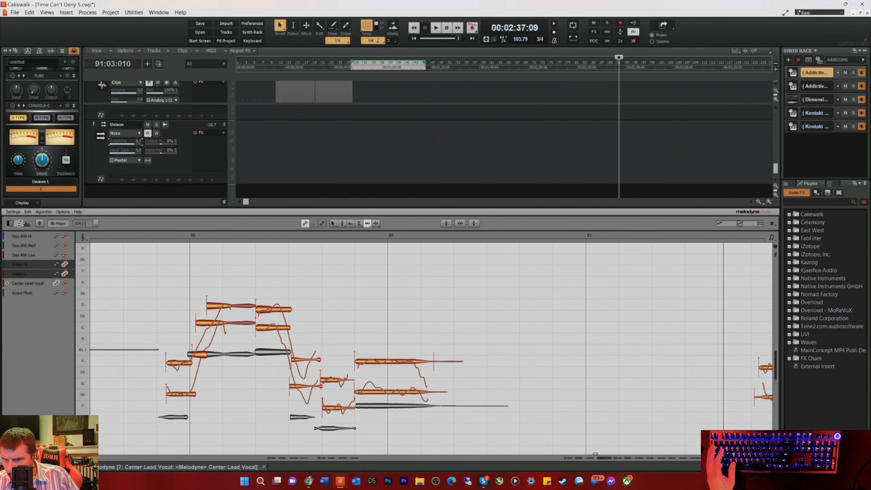
pyautogui.moveTo(605, 458); pyautogui.dragTo(609, 459)
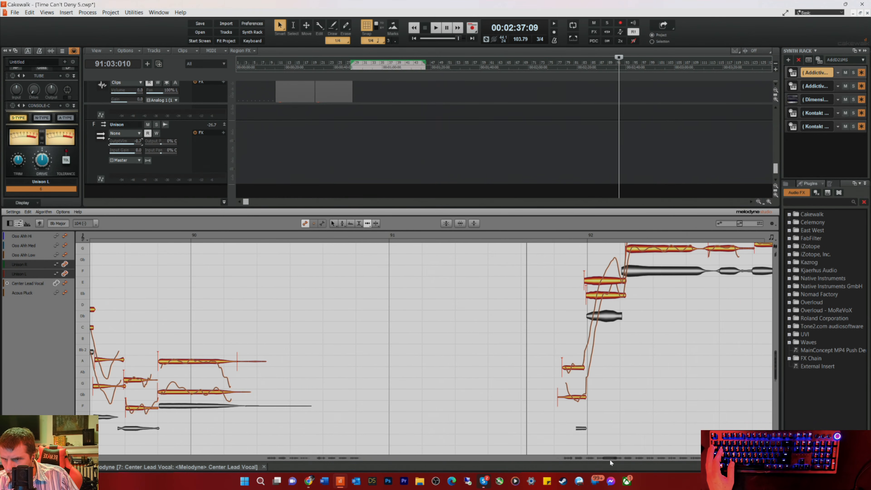
pyautogui.click(571, 396)
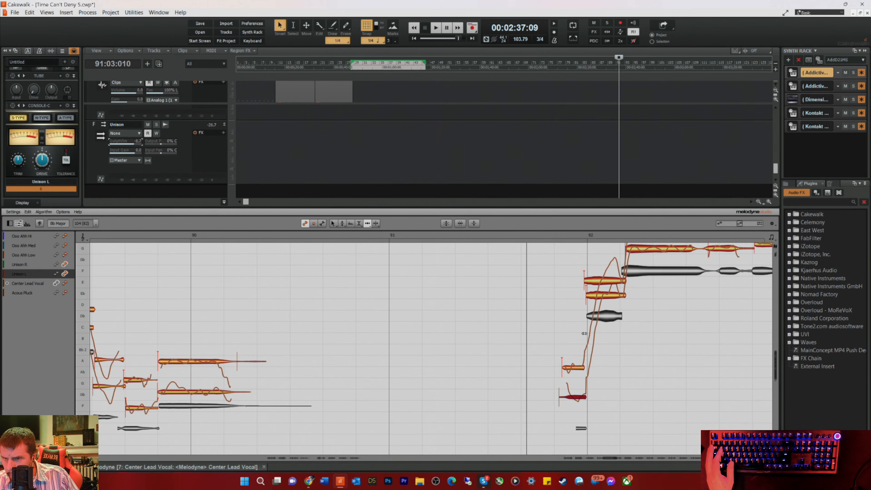
pyautogui.scroll(3, 582, 343)
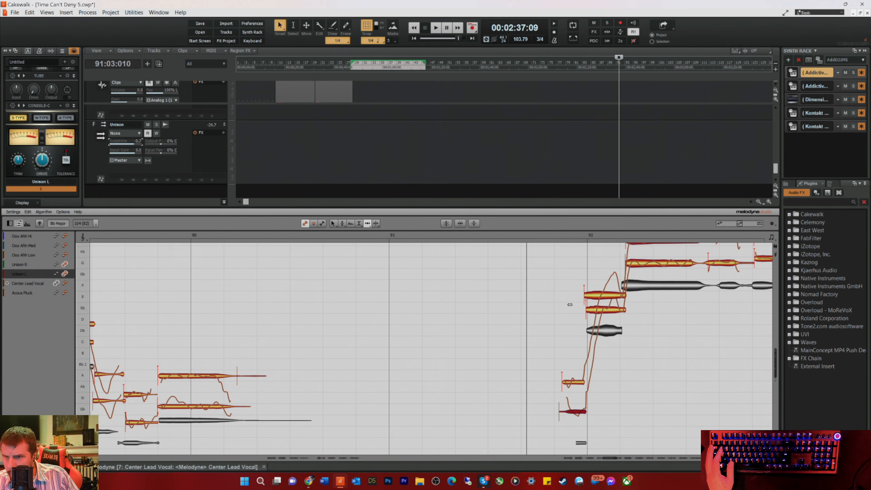
pyautogui.click(632, 264)
pyautogui.click(640, 280)
pyautogui.press('space')
# Step: Align the two short Unison L and Unison R note pairs following the long notes in bar 92 with the lead vocal
pyautogui.moveTo(713, 279); pyautogui.dragTo(720, 280)
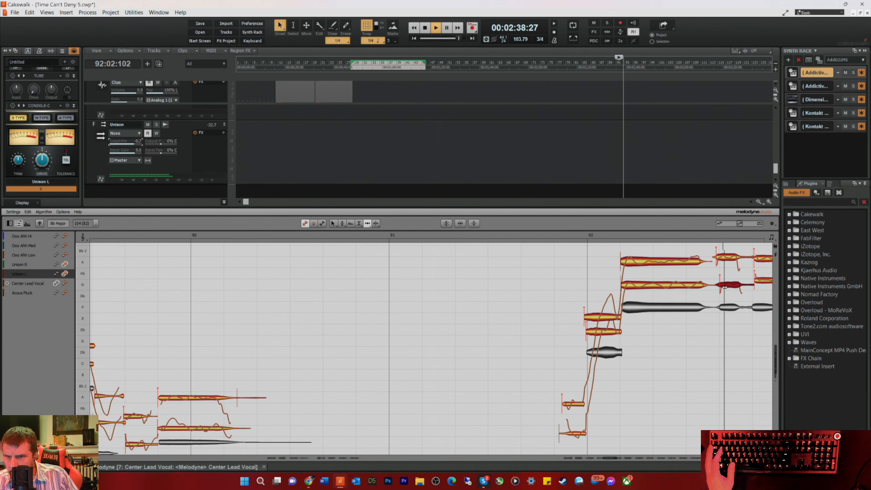
pyautogui.click(730, 257)
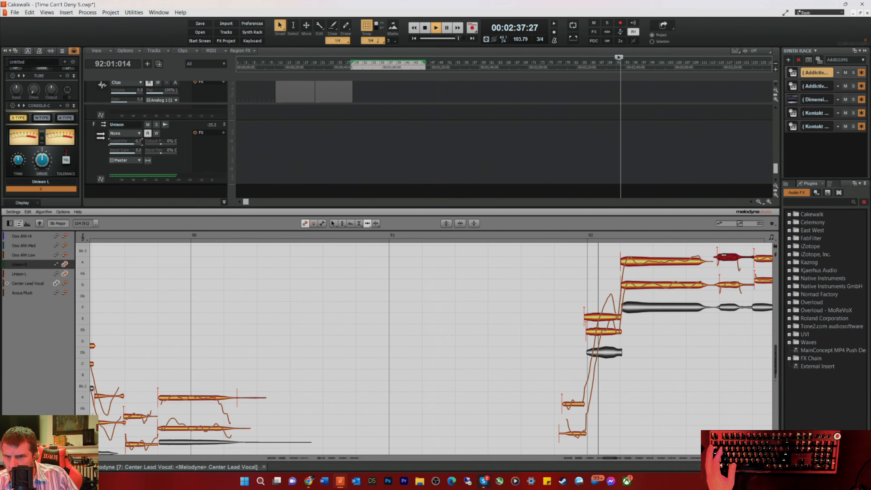
pyautogui.click(757, 260)
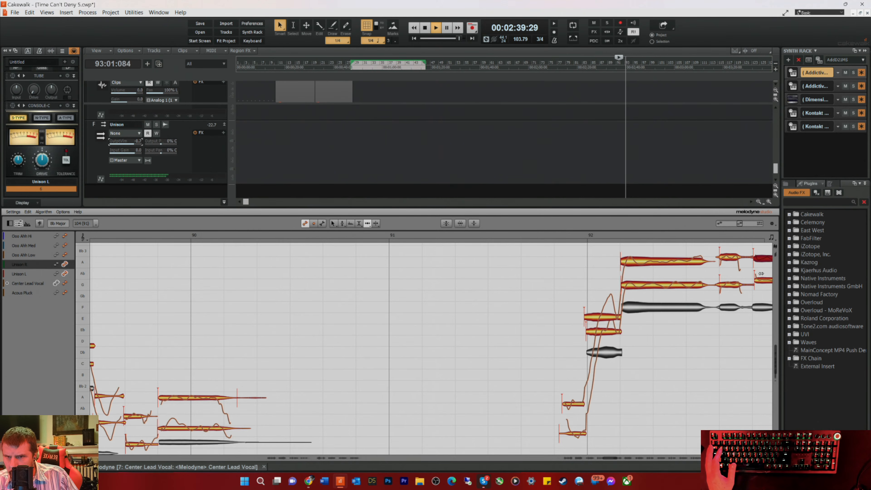
pyautogui.click(760, 280)
# Step: Align the starts of the Unison R and Unison L notes at bar 93 with the lead vocal and play the passage
pyautogui.moveTo(609, 460); pyautogui.dragTo(615, 458)
pyautogui.moveTo(576, 304); pyautogui.dragTo(569, 304)
pyautogui.click(562, 336)
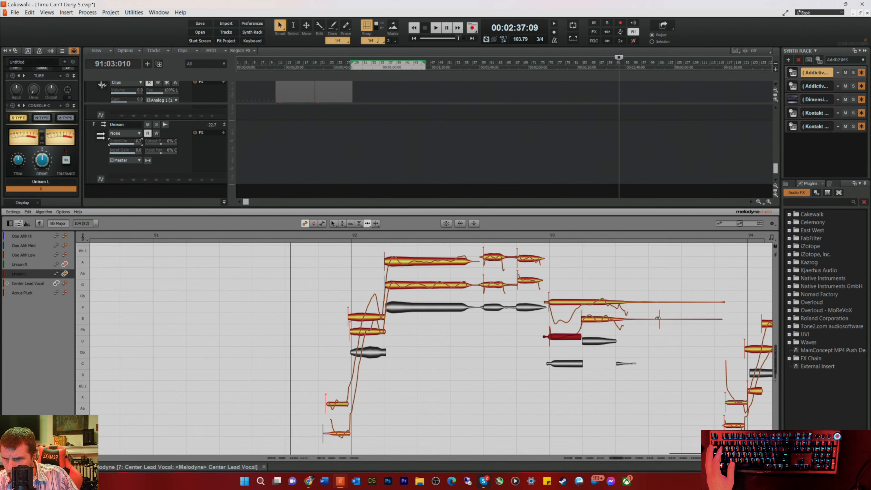
pyautogui.press('space')
# Step: Split the faint tail off the long Unison R note in bar 93 and delete the trailing Unison R and Unison L noise
pyautogui.click(657, 301)
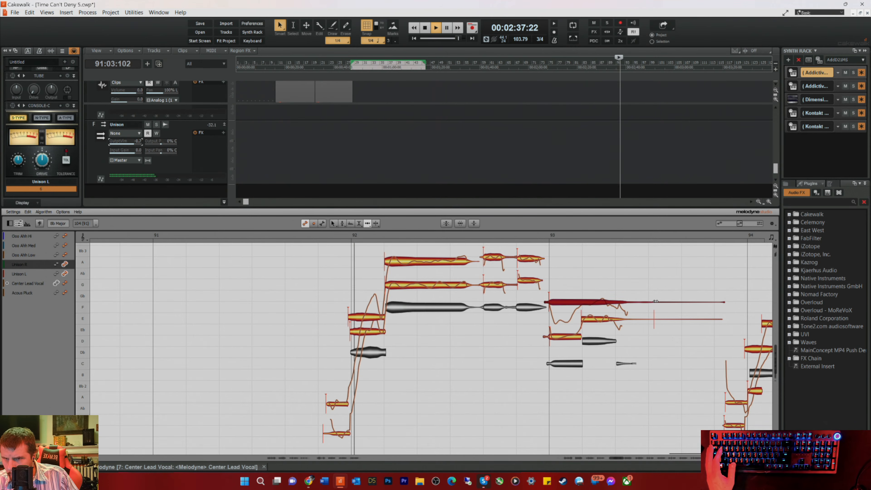
pyautogui.press('space')
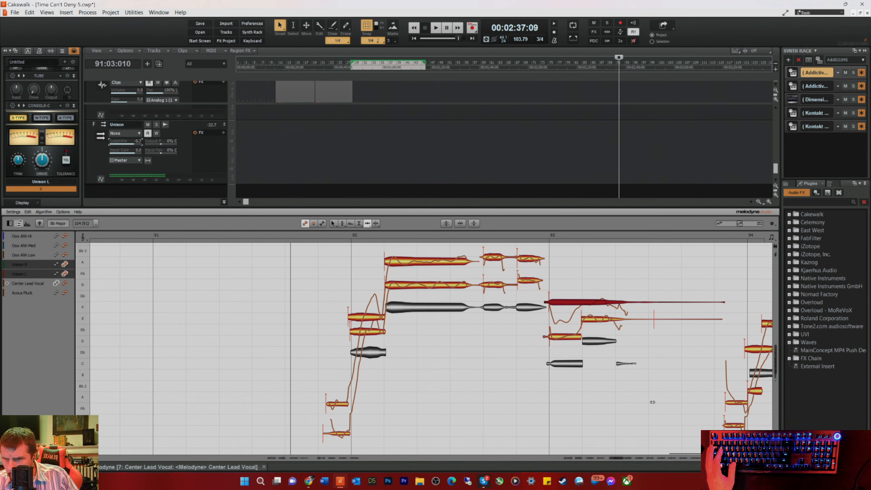
pyautogui.moveTo(690, 292); pyautogui.dragTo(698, 340)
pyautogui.rightClick(681, 329)
pyautogui.click(689, 331)
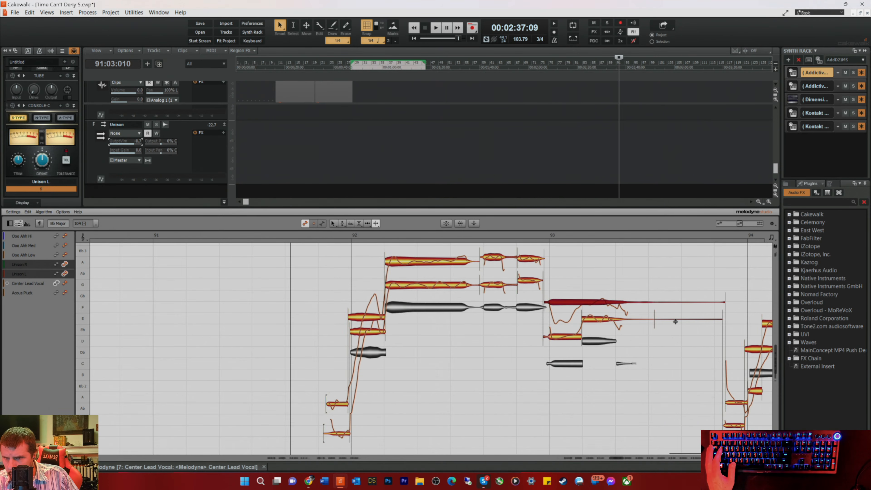
pyautogui.doubleClick(658, 302)
pyautogui.moveTo(676, 280); pyautogui.dragTo(702, 366)
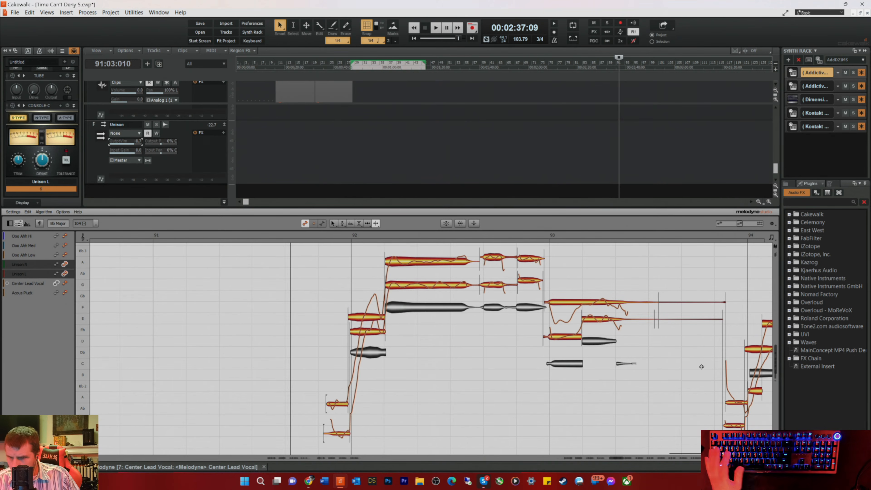
pyautogui.press('Delete')
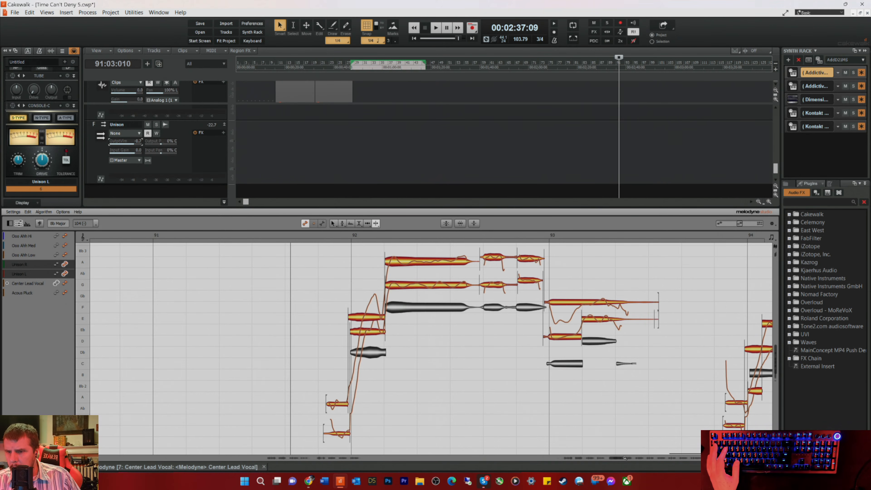
# Step: Align the long Unison L note in bar 94 and the low Unison L pickup note just before the bar with the lead
pyautogui.moveTo(617, 458); pyautogui.dragTo(624, 458)
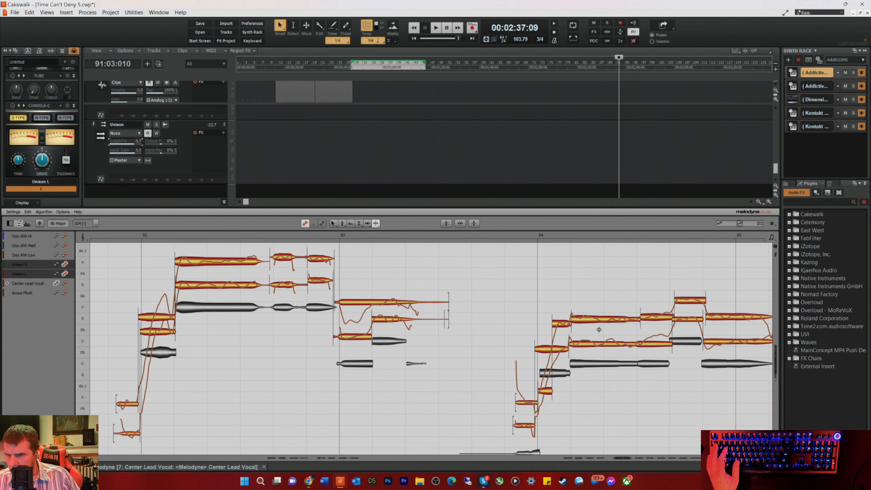
pyautogui.rightClick(573, 345)
pyautogui.press('Escape')
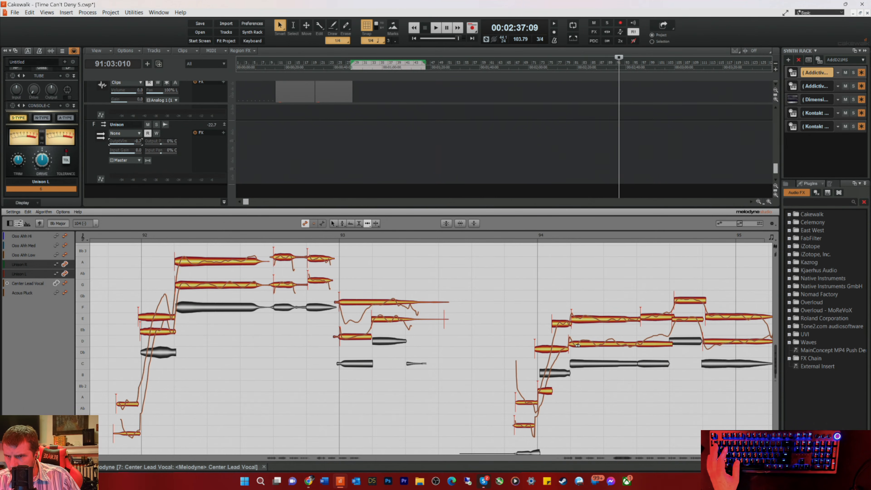
pyautogui.click(575, 344)
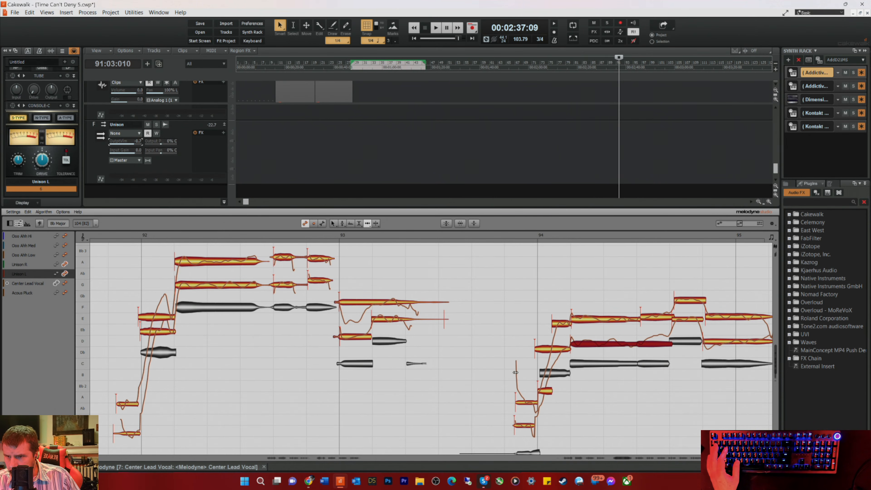
pyautogui.scroll(-1, 510, 356)
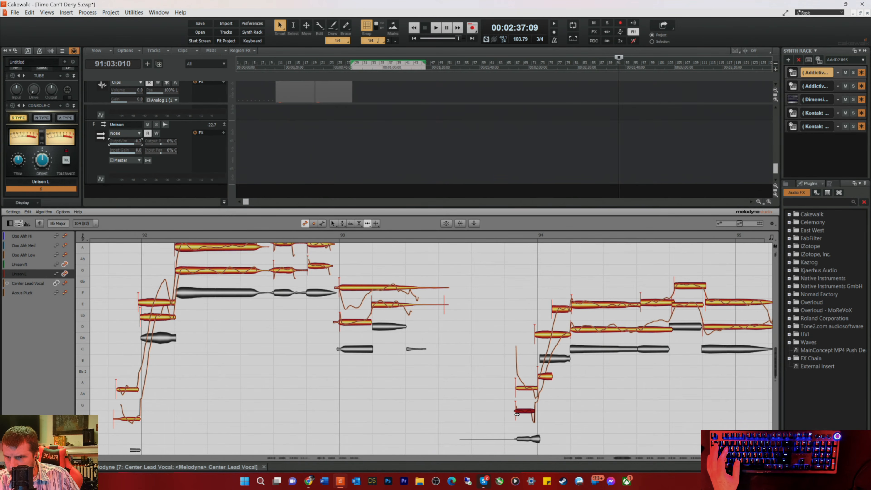
# Step: Align the Unison R and Unison L notes in the second half of bar 94 with the lead and check them by playback
pyautogui.click(646, 303)
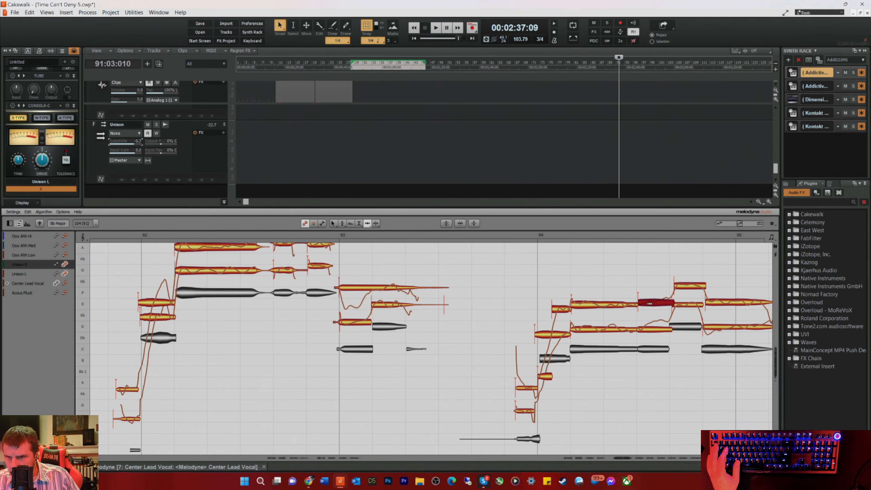
pyautogui.click(675, 305)
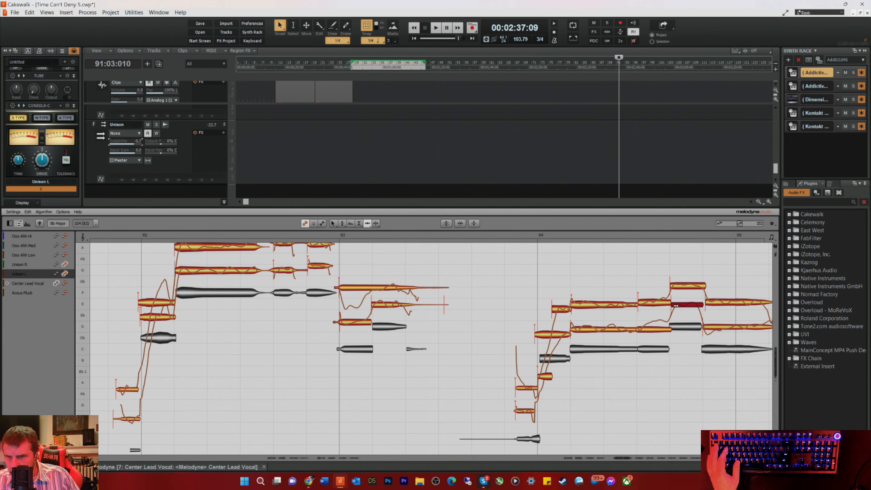
pyautogui.click(713, 303)
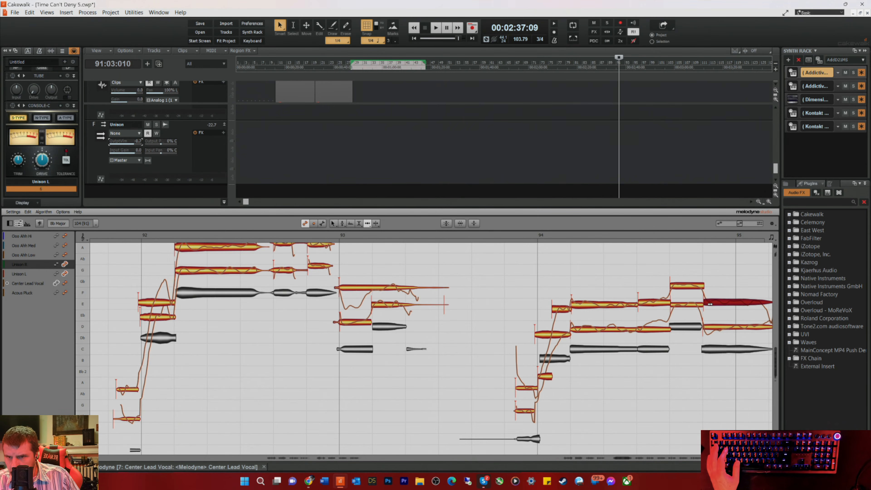
pyautogui.click(498, 235)
pyautogui.press('space')
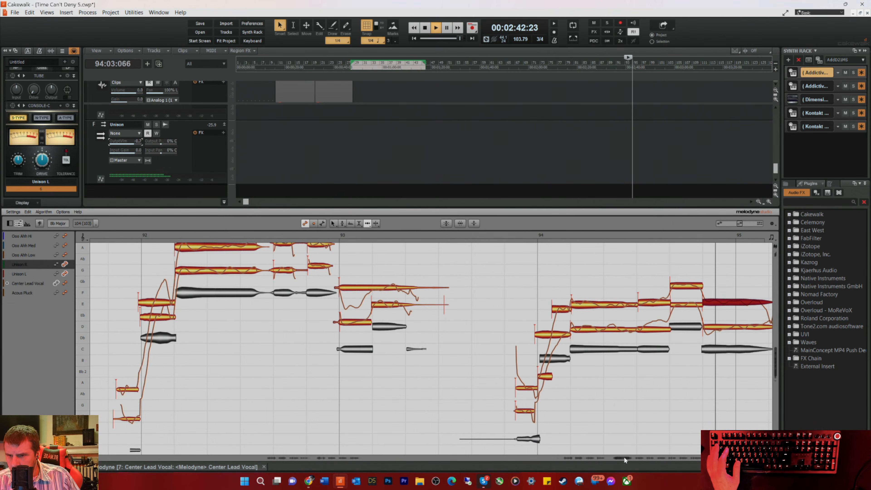
# Step: Stop playback and delete the faint trailing Unison R and Unison L noise notes in bar 95
pyautogui.press('space')
pyautogui.moveTo(452, 272); pyautogui.dragTo(483, 330)
pyautogui.press('Delete')
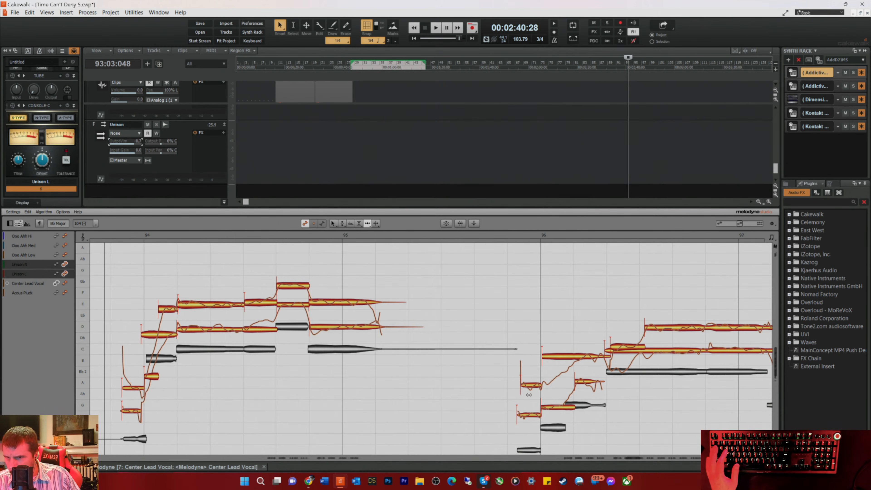
# Step: Align the Unison R step-up and held notes, the long Unison L note and the short low Unison L note in bar 96 with the lead
pyautogui.click(618, 348)
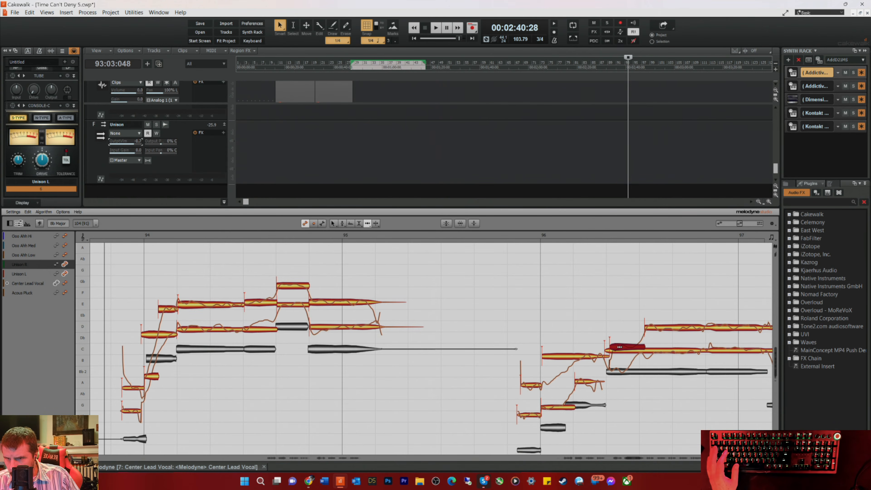
pyautogui.click(605, 350)
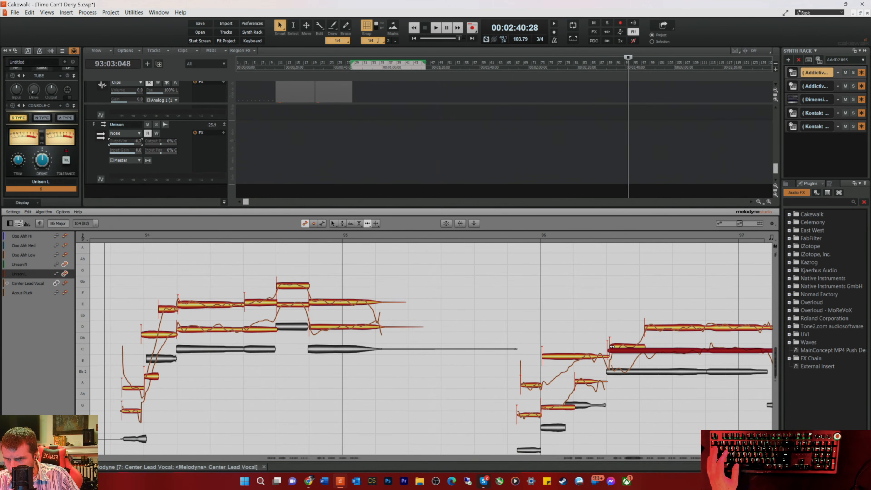
pyautogui.click(617, 345)
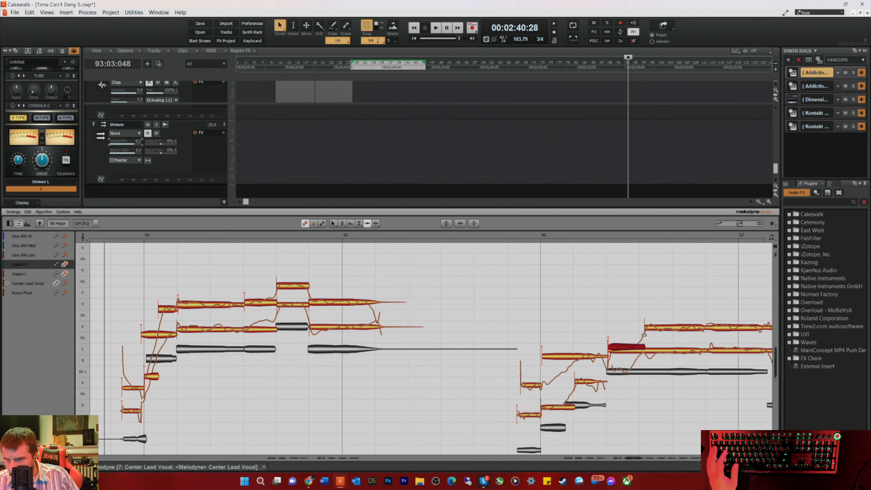
pyautogui.click(651, 329)
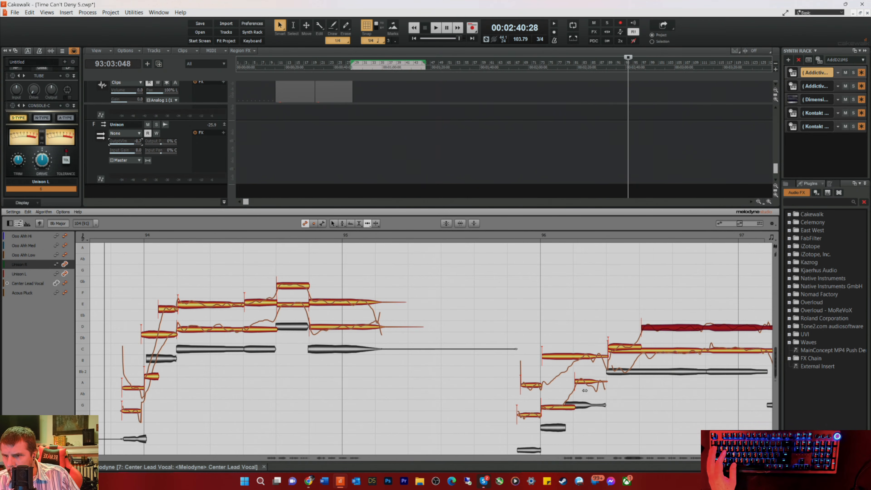
pyautogui.click(582, 380)
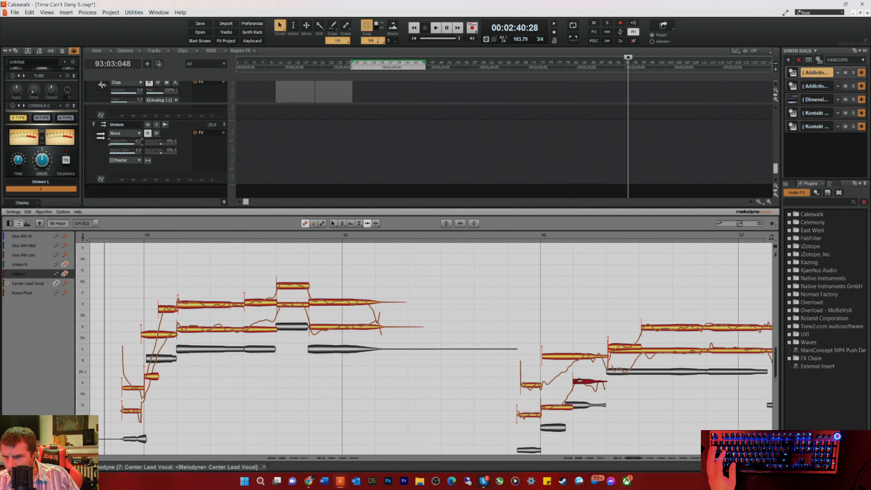
# Step: Play into bar 96 and align its long Unison R and Unison L notes with the lead
pyautogui.click(491, 235)
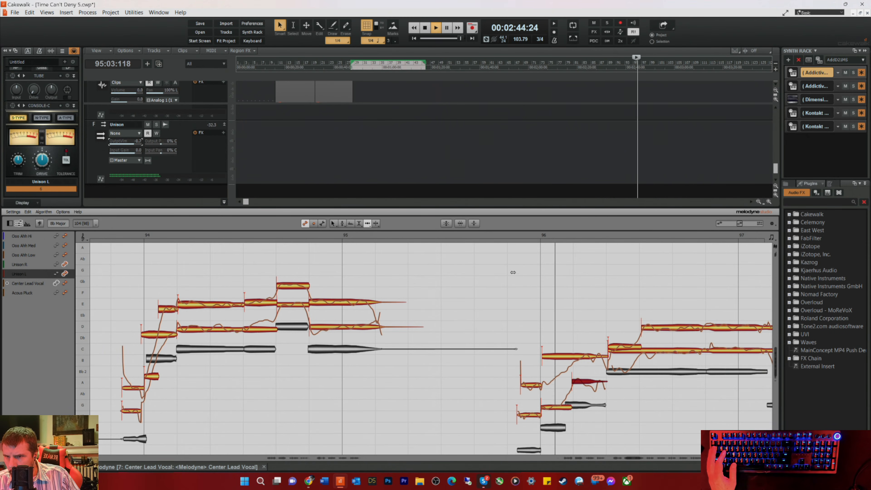
pyautogui.press('space')
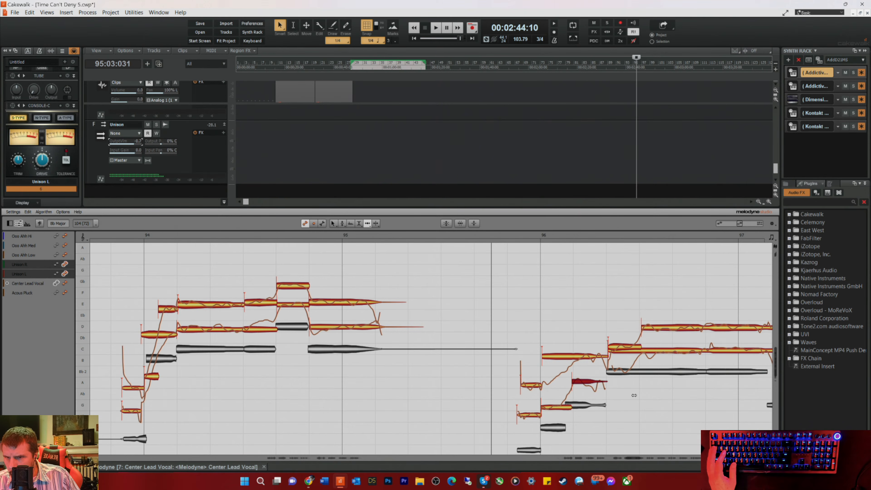
pyautogui.press('space')
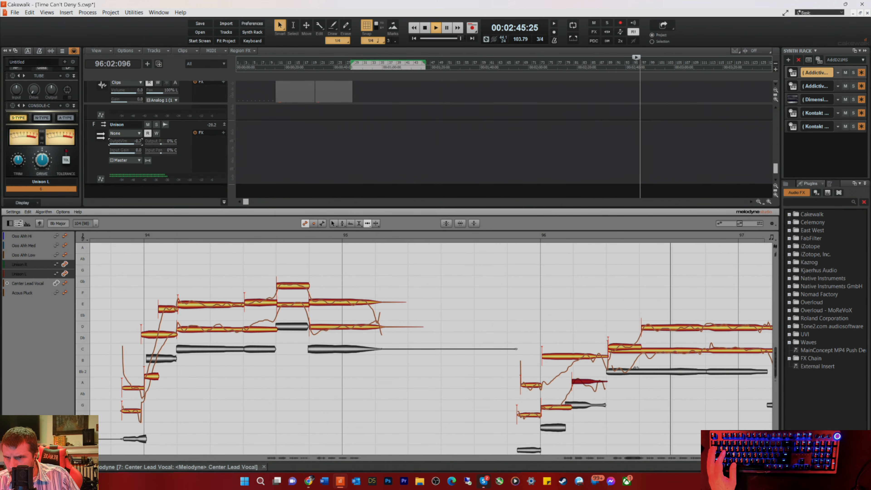
pyautogui.press('space')
pyautogui.press('space')
pyautogui.click(656, 327)
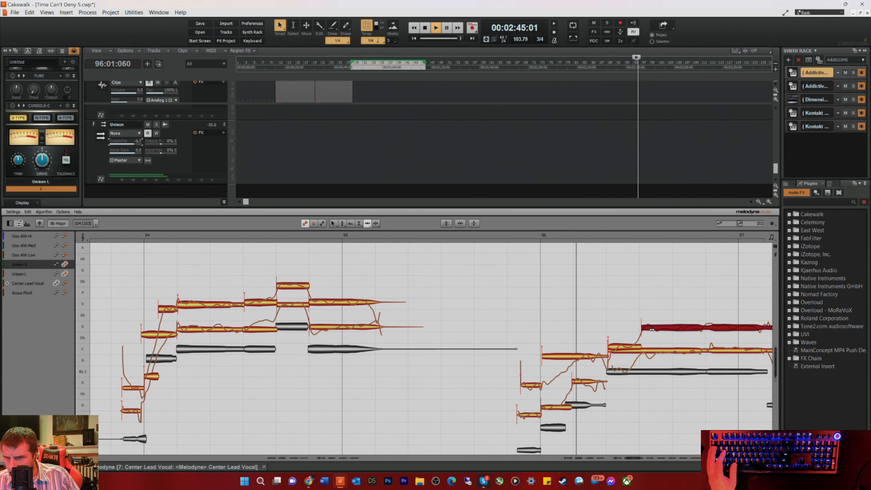
pyautogui.click(719, 350)
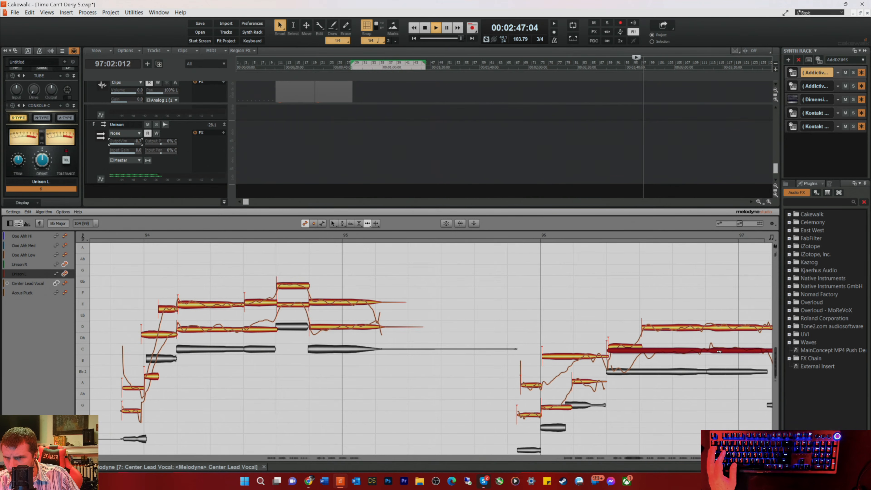
pyautogui.press('space')
# Step: Align the Unison R step-down note in bar 97 with the lead and check it by playback
pyautogui.moveTo(633, 458); pyautogui.dragTo(638, 458)
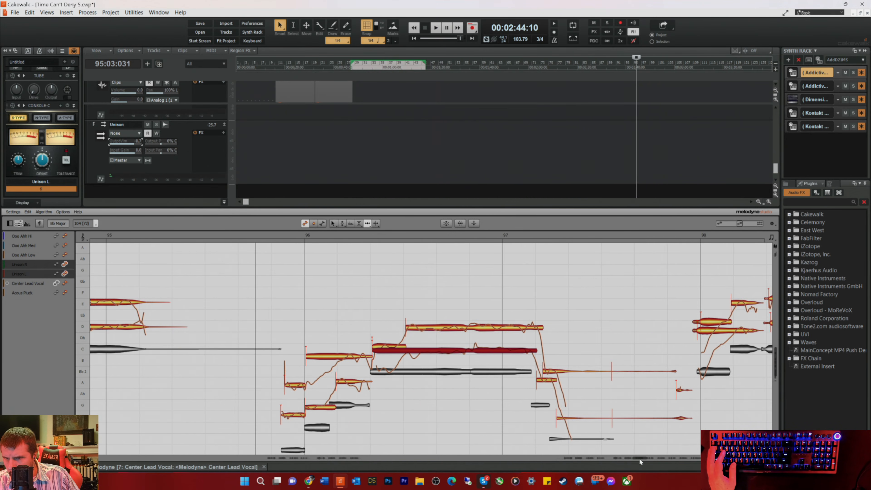
pyautogui.click(547, 370)
pyautogui.press('space')
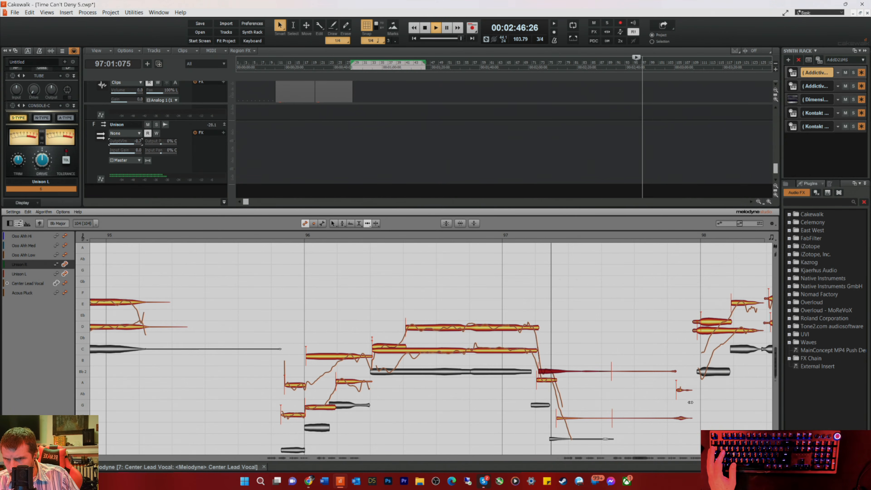
pyautogui.press('space')
# Step: Align the Unison R and Unison L notes at the start of bar 98 with the lead and check them by playback
pyautogui.click(714, 320)
pyautogui.click(707, 331)
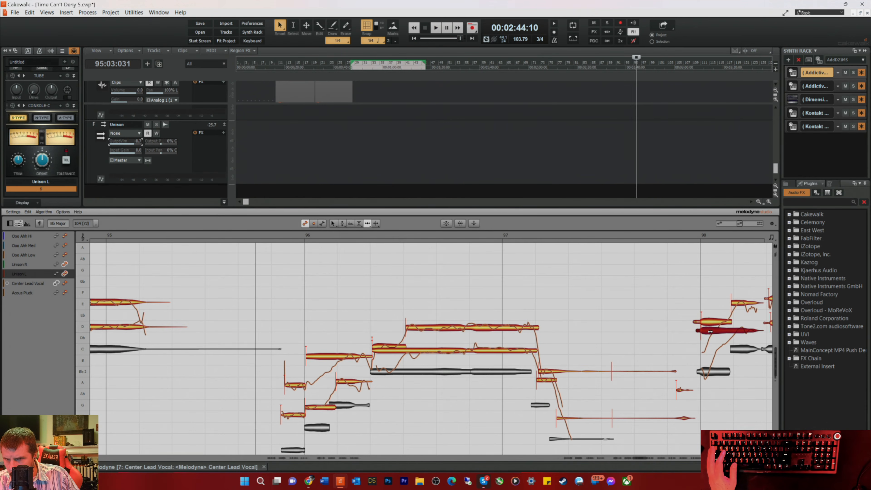
pyautogui.click(663, 236)
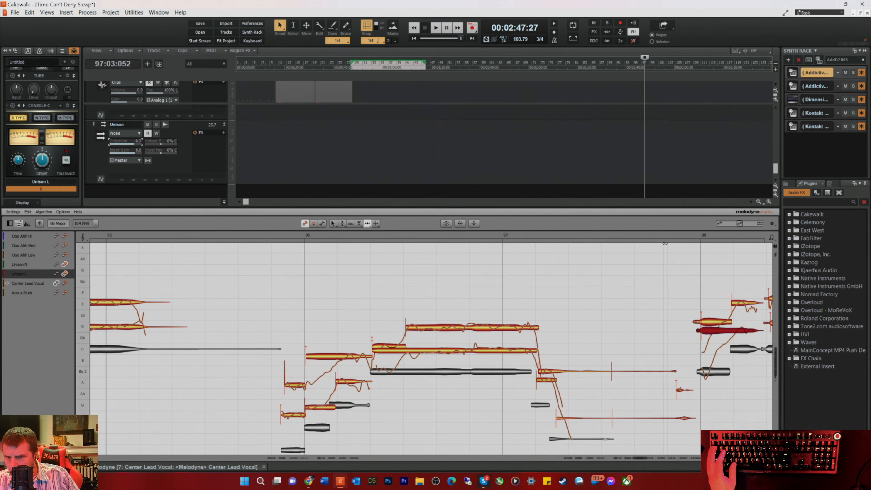
pyautogui.press('space')
pyautogui.press('space')
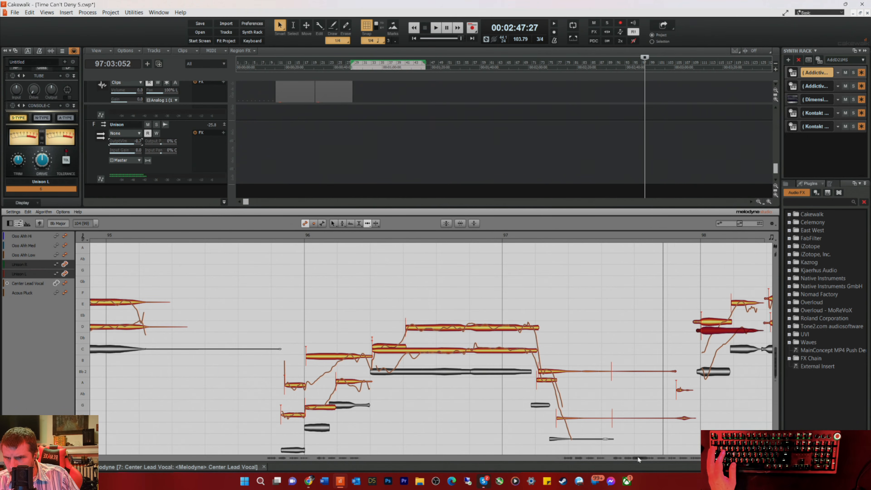
# Step: Align the Unison R and Unison L notes in the middle of bar 98 with the lead and play them back
pyautogui.moveTo(637, 456); pyautogui.dragTo(641, 457)
pyautogui.click(635, 289)
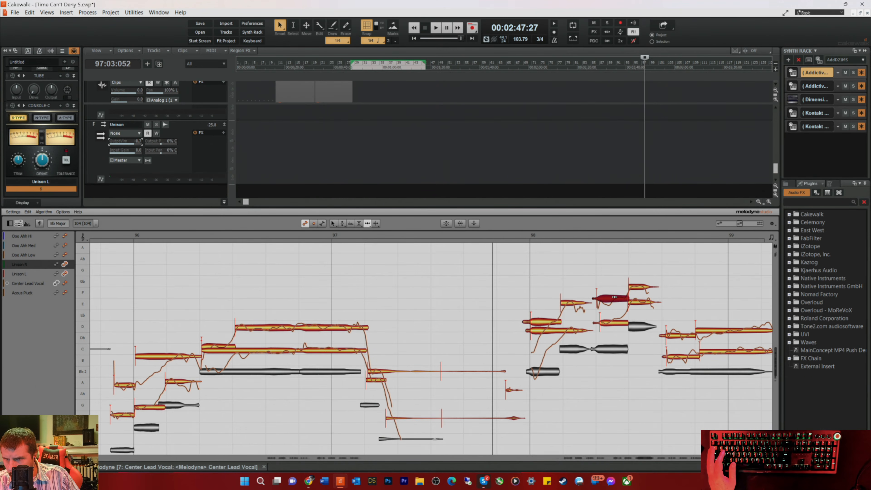
pyautogui.click(607, 320)
pyautogui.press('space')
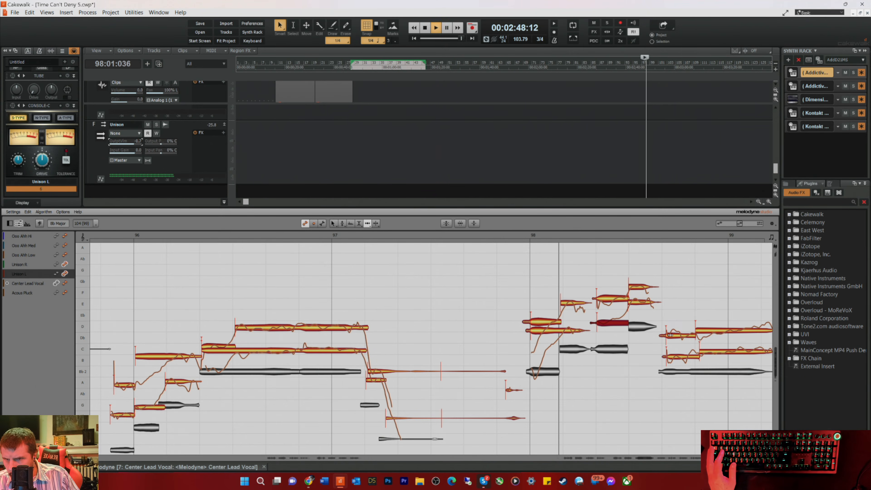
# Step: Align the two low Unison L notes at the end of bar 98 with the lead, replaying the phrase
pyautogui.click(671, 356)
pyautogui.moveTo(672, 355); pyautogui.dragTo(669, 354)
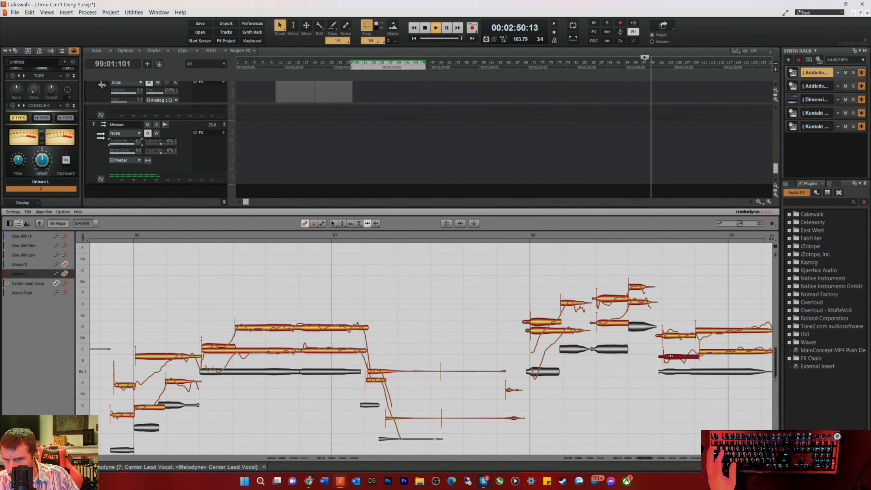
pyautogui.press('space')
pyautogui.press('space')
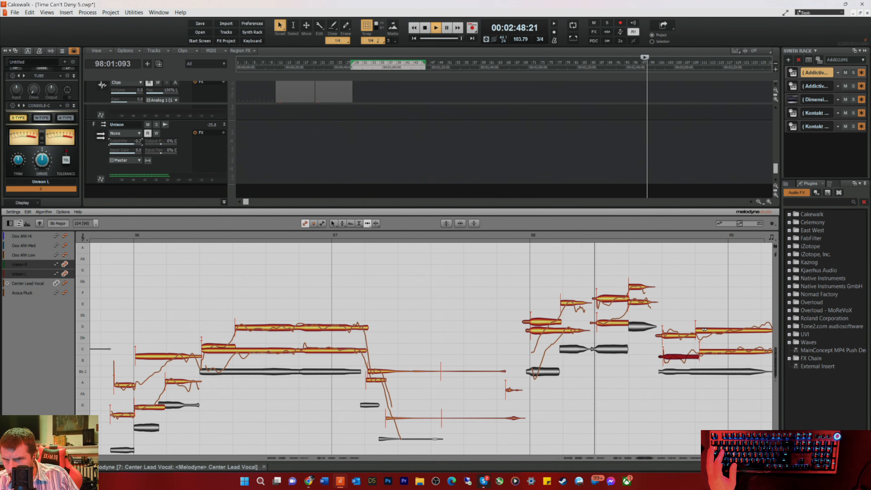
pyautogui.click(713, 351)
pyautogui.press('space')
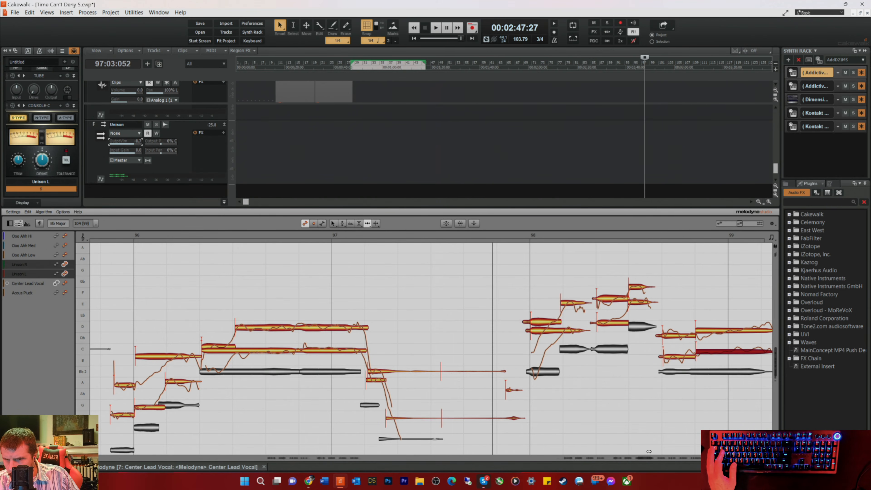
# Step: Delete the faint trailing Unison R and Unison L noise notes in bar 99
pyautogui.moveTo(646, 457); pyautogui.dragTo(655, 457)
pyautogui.moveTo(543, 316); pyautogui.dragTo(563, 363)
pyautogui.press('Delete')
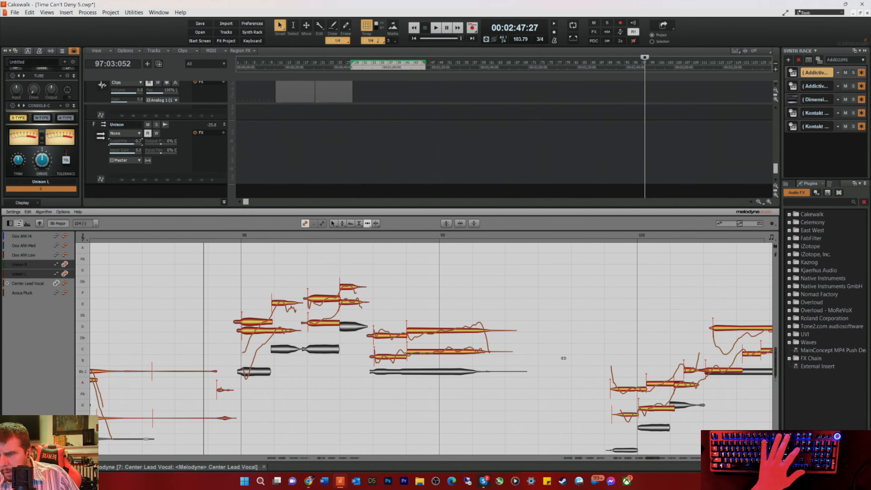
# Step: Align the Unison R step-up and long held notes in bar 100 with the lead and check them by playback
pyautogui.click(653, 384)
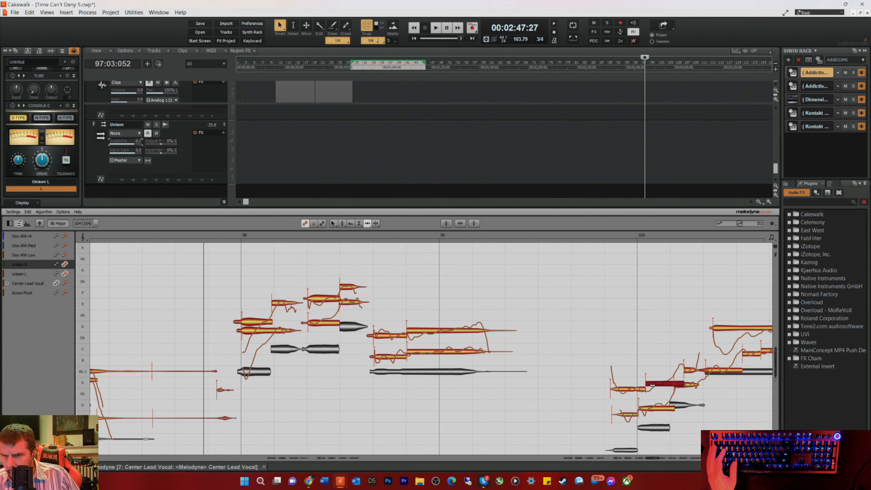
pyautogui.moveTo(733, 326); pyautogui.dragTo(728, 327)
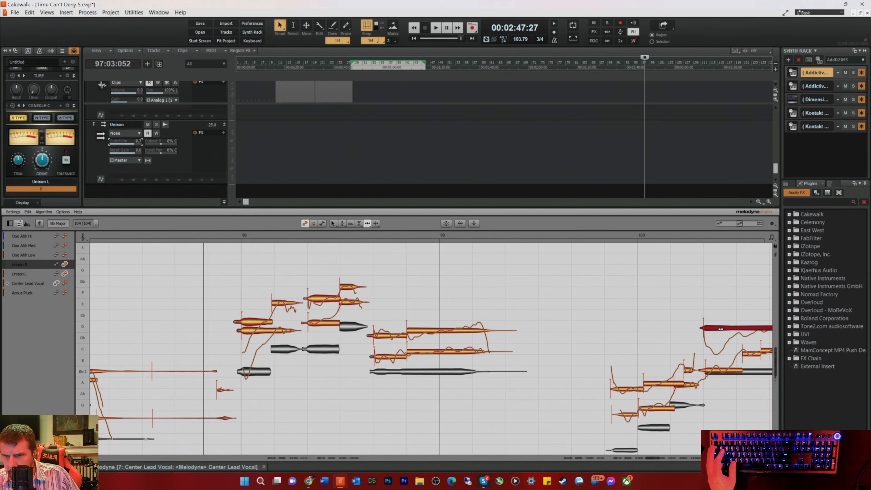
pyautogui.click(579, 234)
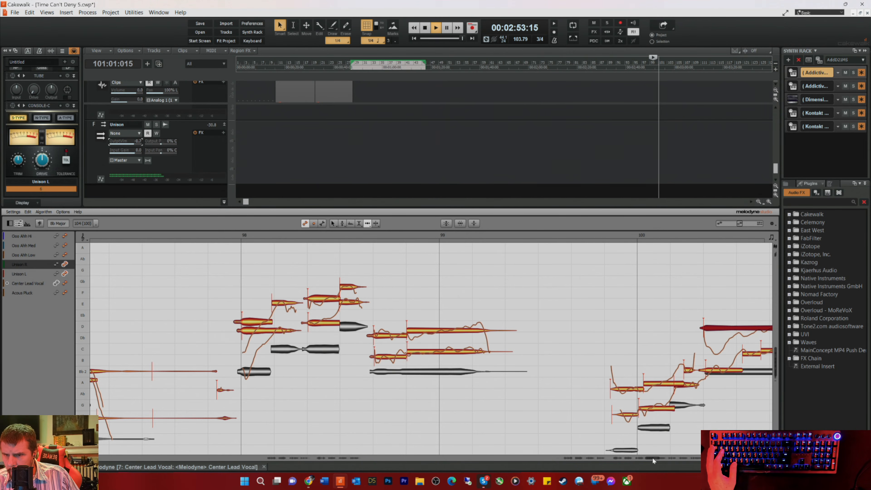
pyautogui.press('space')
# Step: Align the short Unison L note in bar 101 and the high Unison R note entering bar 102, and play them back
pyautogui.click(549, 378)
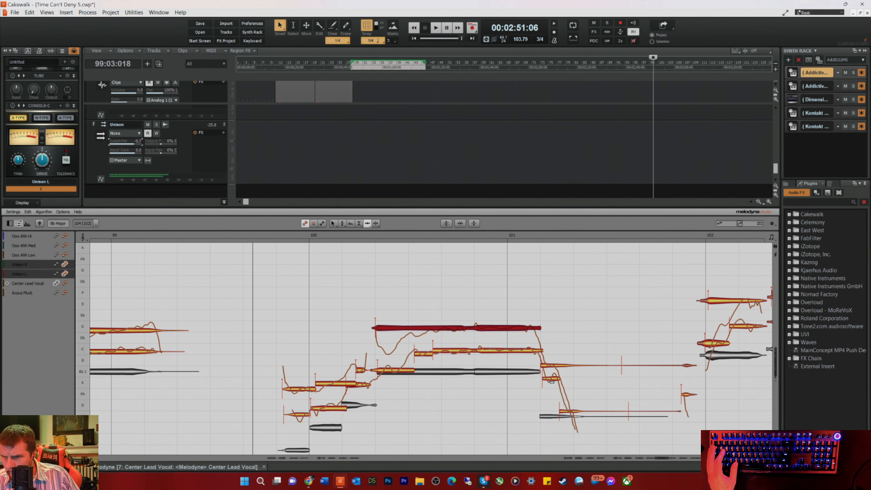
pyautogui.click(712, 299)
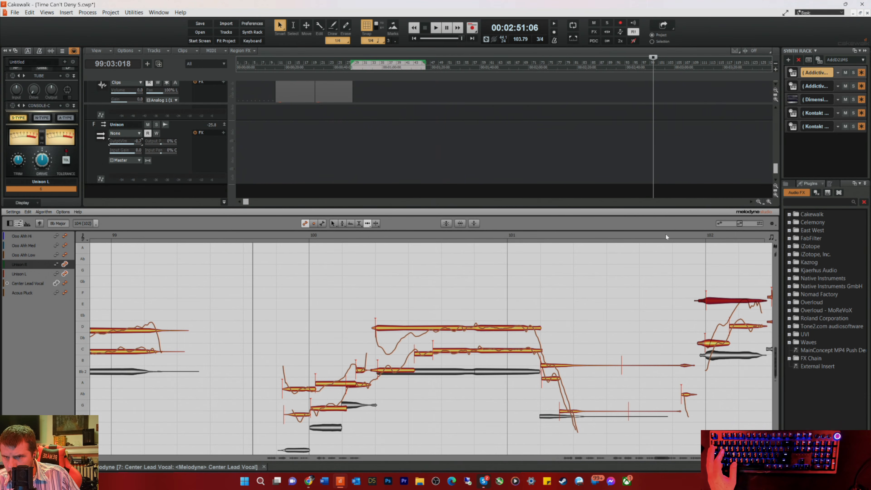
pyautogui.click(665, 233)
# Step: Separate the faint Unison R and Unison L tails at the end of bar 101 and delete the noise between them
pyautogui.moveTo(646, 331); pyautogui.dragTo(664, 425)
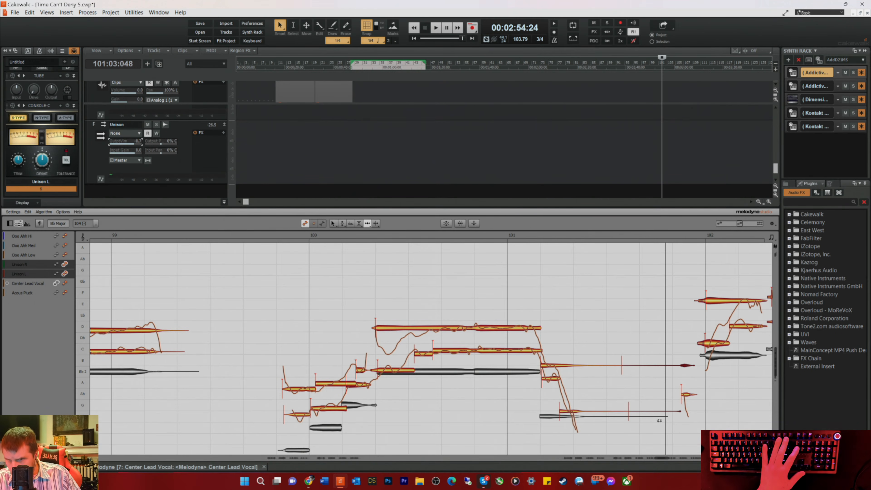
pyautogui.rightClick(651, 354)
pyautogui.click(695, 354)
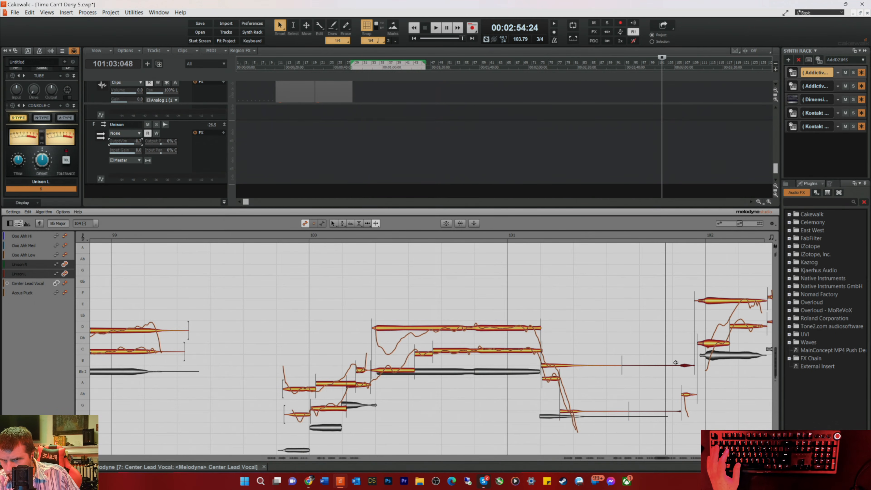
pyautogui.moveTo(649, 345); pyautogui.dragTo(658, 418)
pyautogui.press('Delete')
# Step: Switch back to the Time Tool, align the highest Unison L and Unison R notes in bar 102, and play them back
pyautogui.moveTo(659, 459); pyautogui.dragTo(665, 458)
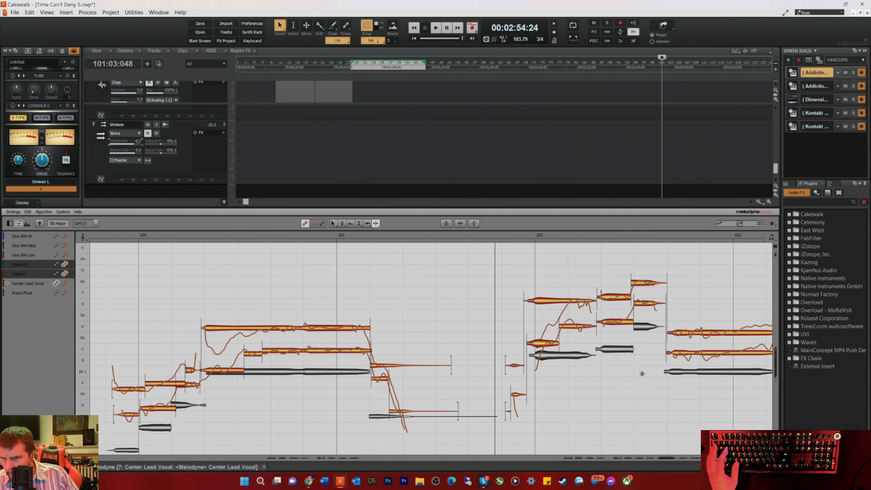
pyautogui.rightClick(643, 377)
pyautogui.click(636, 365)
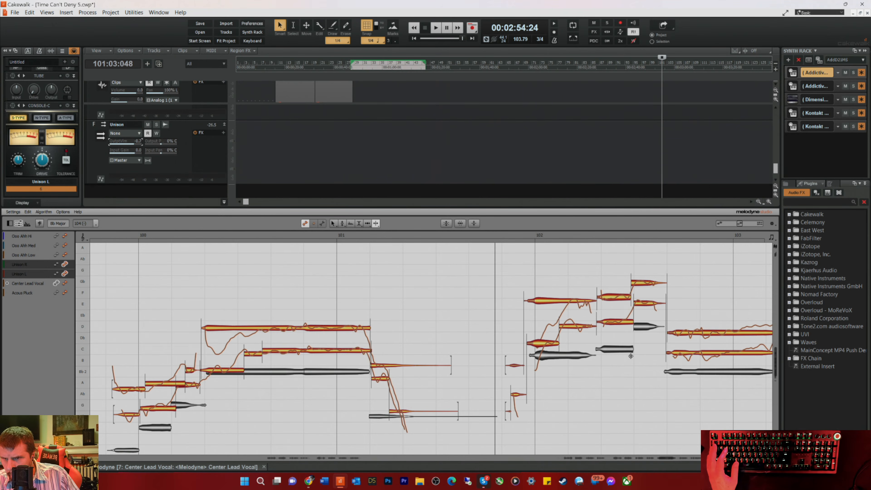
pyautogui.click(641, 305)
pyautogui.rightClick(643, 299)
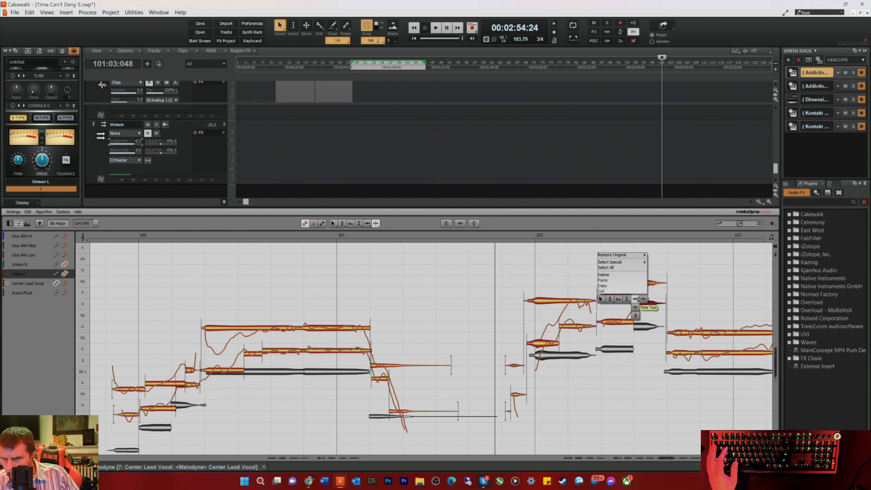
pyautogui.click(640, 300)
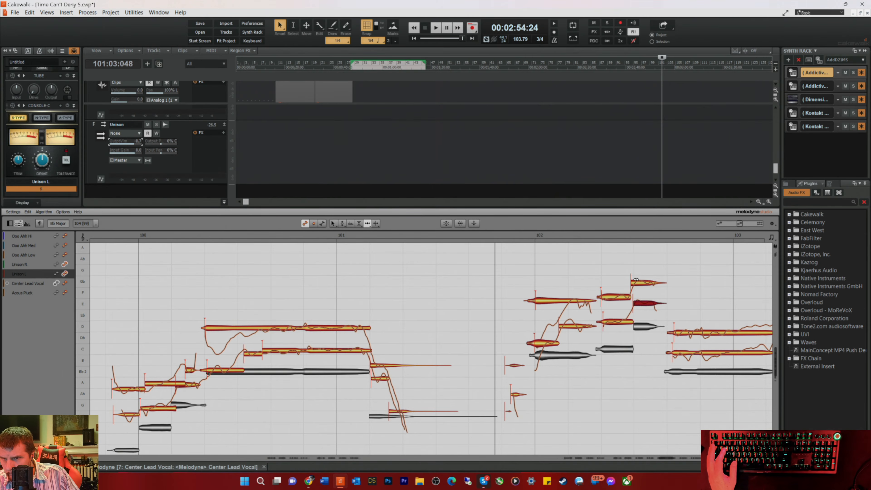
pyautogui.moveTo(635, 280); pyautogui.dragTo(637, 281)
pyautogui.press('space')
# Step: Align the long Unison R and Unison L notes leading into bar 103 with the lead and check them by playback
pyautogui.moveTo(687, 333); pyautogui.dragTo(675, 353)
pyautogui.press('space')
pyautogui.press('space')
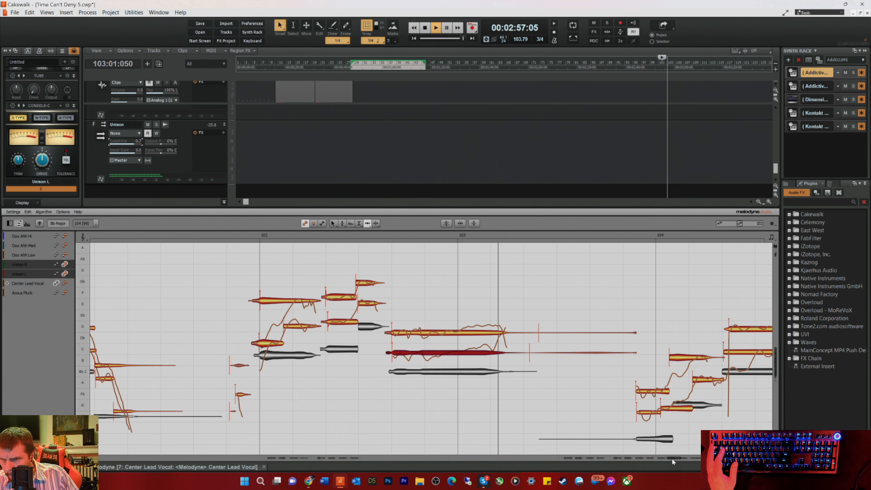
pyautogui.press('space')
# Step: Delete the faint trailing Unison R and Unison L noise notes in bar 103 and play on from there
pyautogui.click(569, 301)
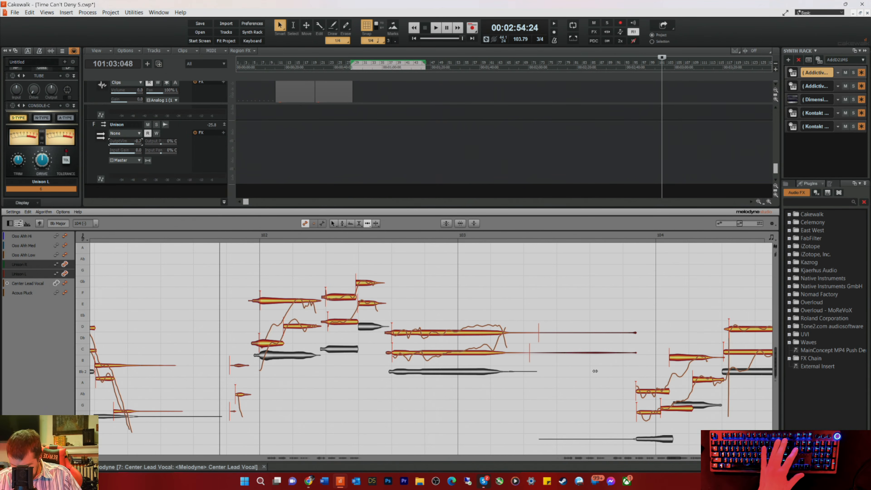
pyautogui.press('Delete')
pyautogui.click(612, 235)
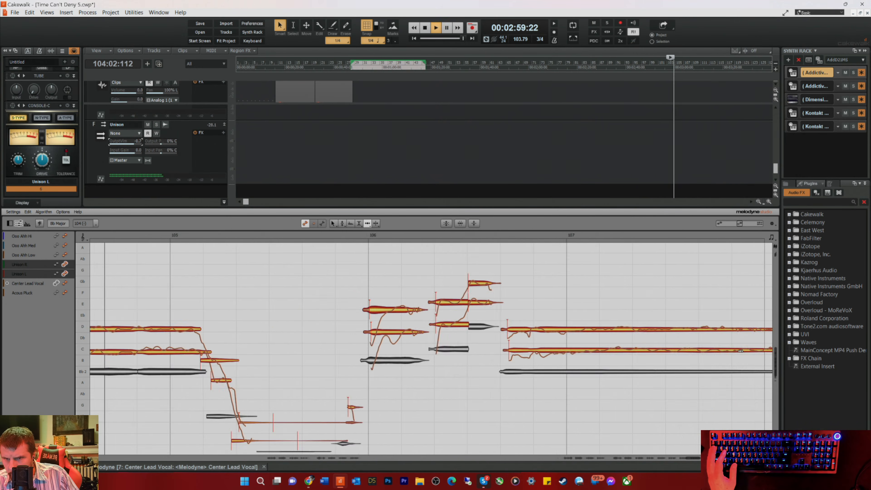
# Step: Align the start of the long Unison R note in bar 104 with the lead and check it by playback
pyautogui.press('space')
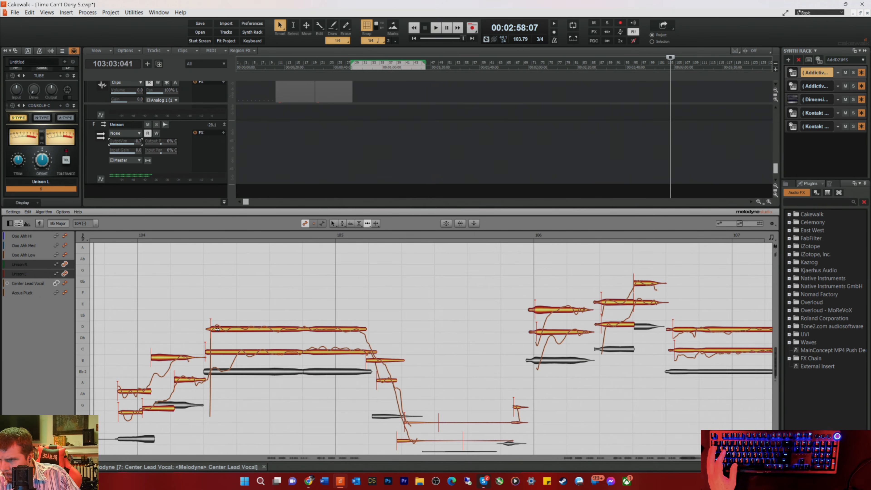
pyautogui.moveTo(217, 329); pyautogui.dragTo(213, 329)
pyautogui.press('space')
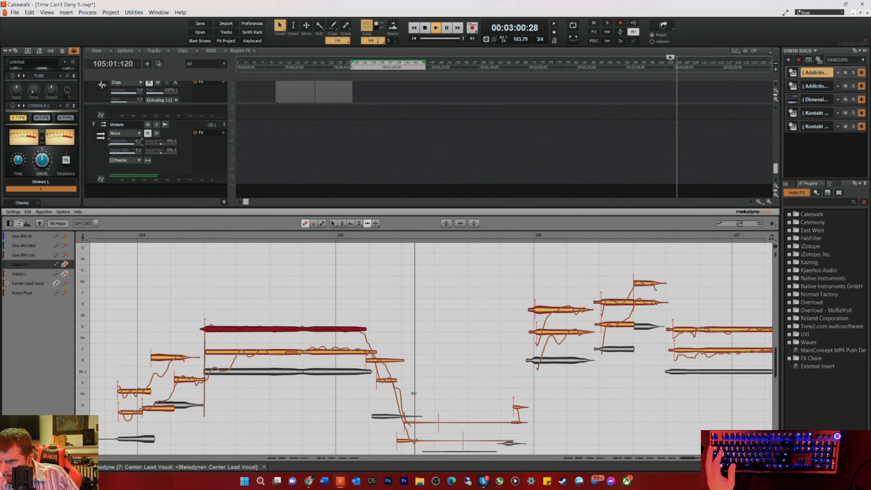
pyautogui.press('space')
# Step: Separate the faint Unison R and Unison L tails in bar 105, delete the noise between them, and play into bar 106
pyautogui.moveTo(468, 388); pyautogui.dragTo(496, 447)
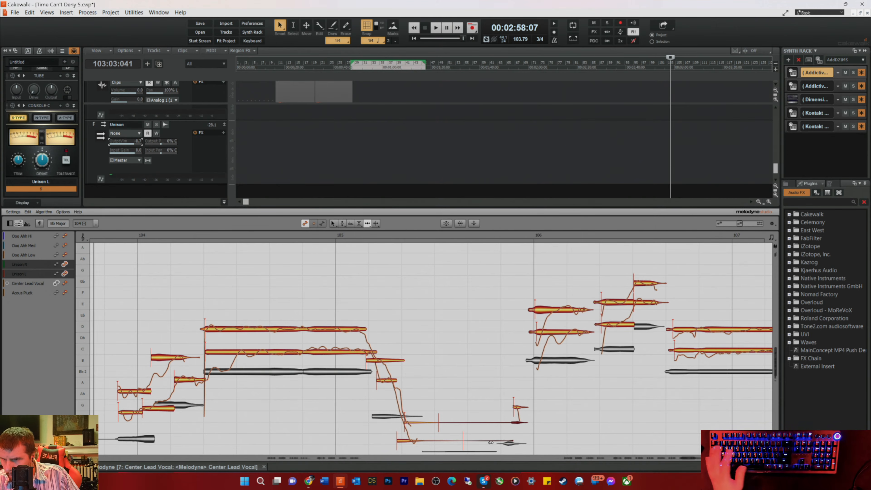
pyautogui.rightClick(506, 436)
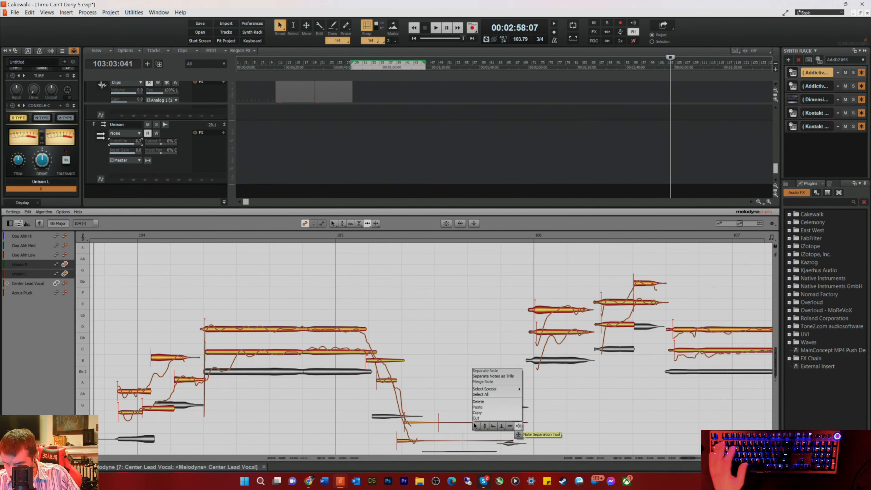
pyautogui.click(512, 424)
pyautogui.moveTo(475, 406); pyautogui.dragTo(490, 448)
pyautogui.press('Delete')
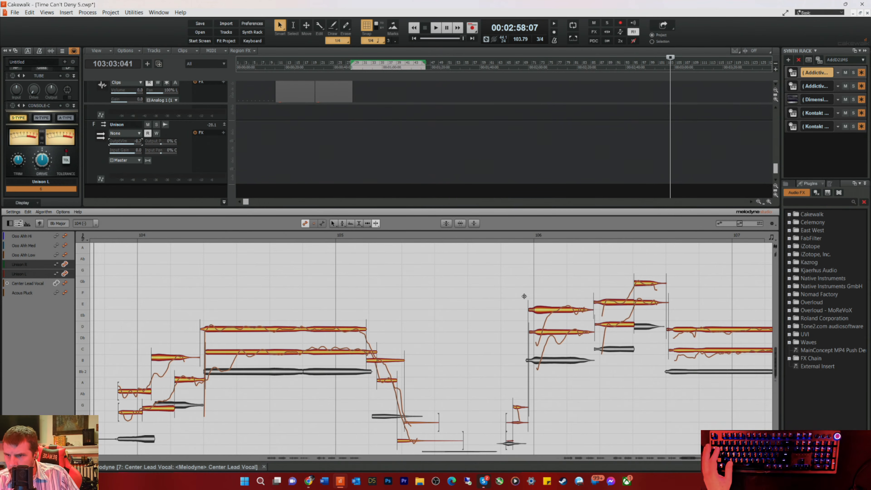
pyautogui.click(498, 235)
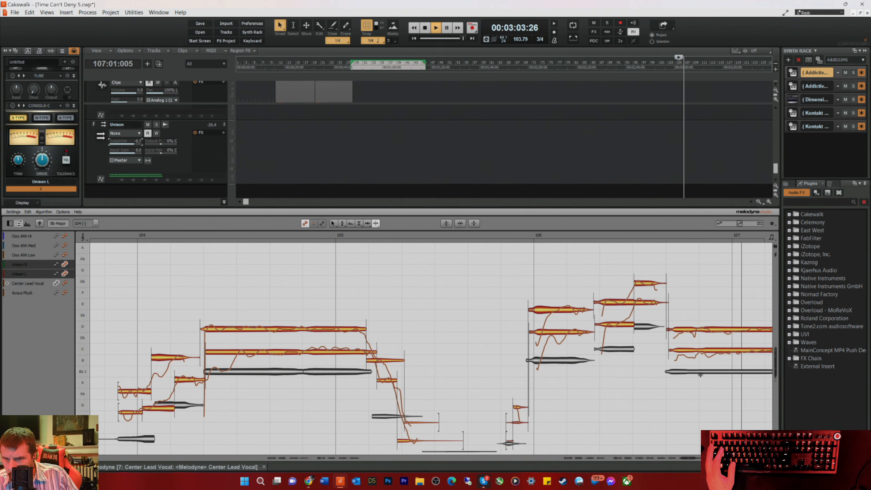
# Step: Align the starts and ends of the long Unison R and Unison L notes around bars 106 to 108 with the lead, checking by playback
pyautogui.rightClick(257, 242)
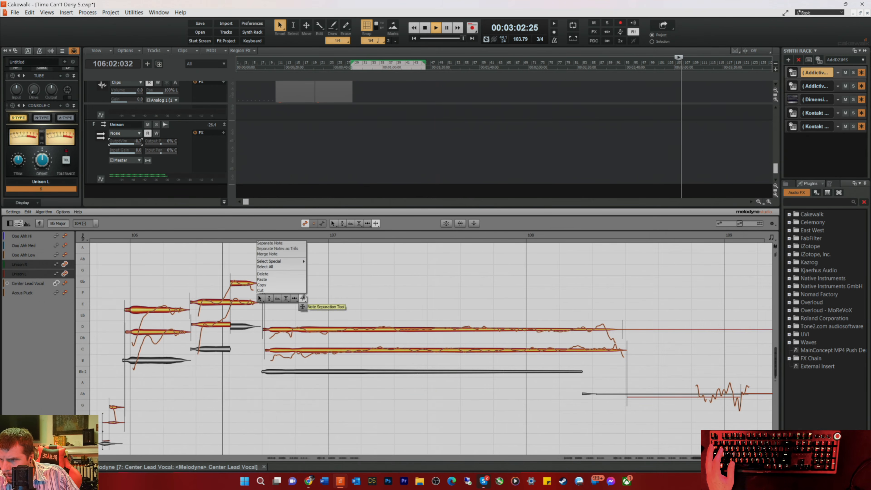
pyautogui.click(295, 298)
pyautogui.press('space')
pyautogui.moveTo(284, 329); pyautogui.dragTo(281, 329)
pyautogui.press('space')
pyautogui.click(279, 351)
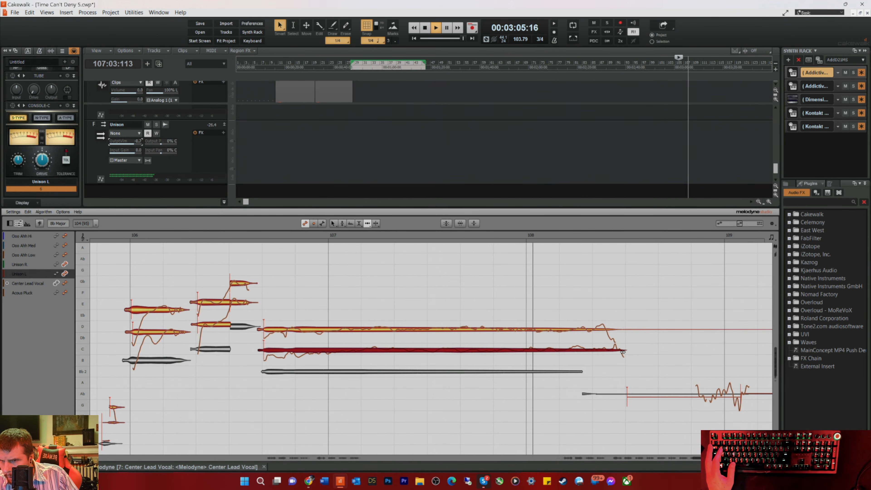
pyautogui.press('space')
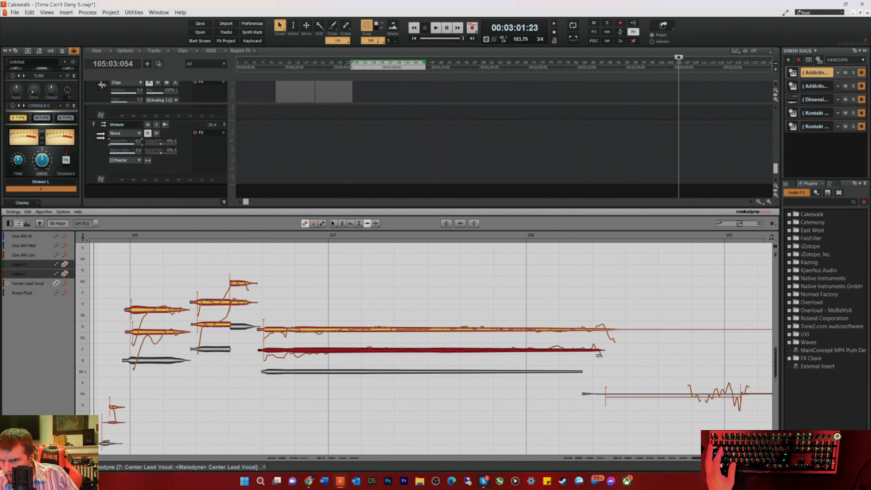
pyautogui.moveTo(629, 331); pyautogui.dragTo(625, 331)
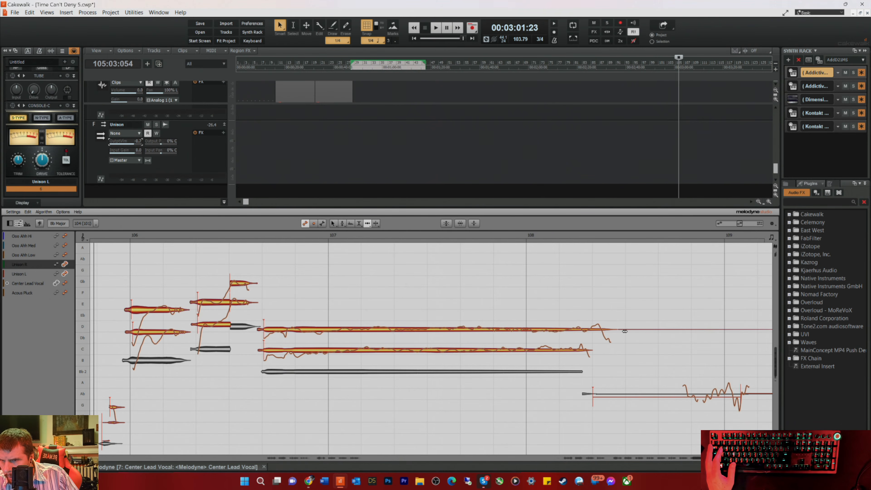
pyautogui.press('space')
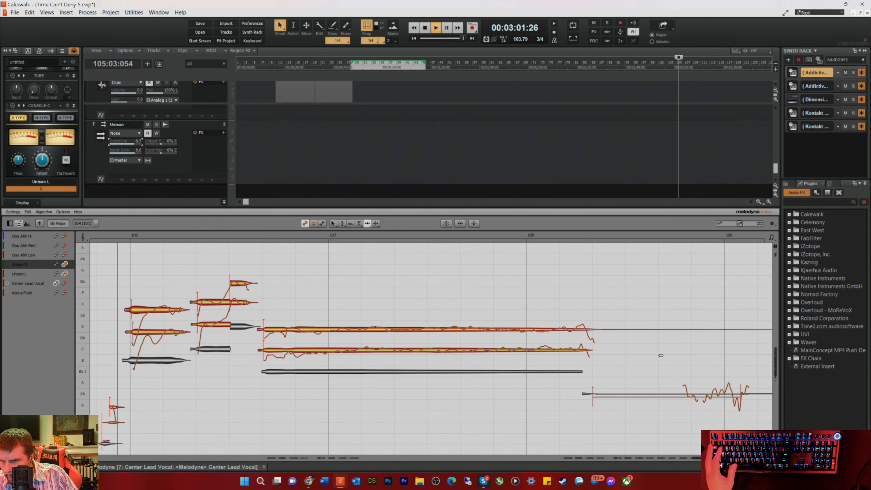
# Step: Delete the faint Unison R and Unison L noise notes after bar 108 through to the end of the phrase
pyautogui.moveTo(654, 314); pyautogui.dragTo(681, 425)
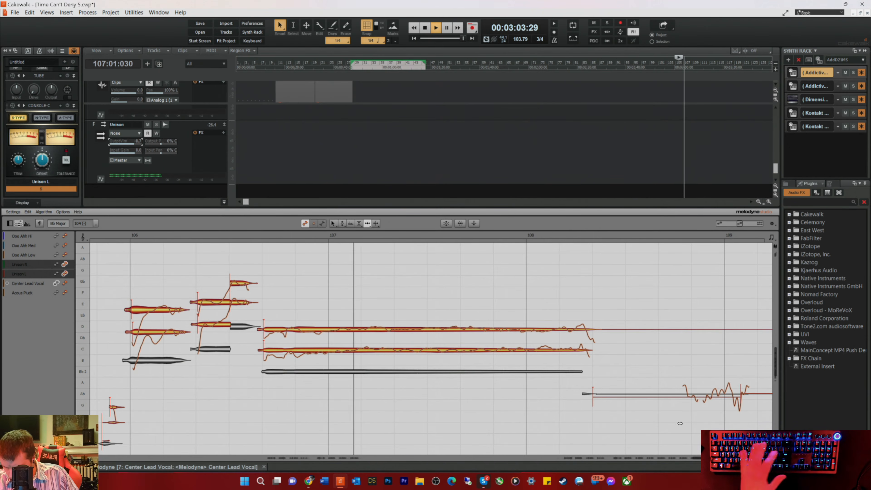
pyautogui.press('Delete')
pyautogui.moveTo(704, 369); pyautogui.dragTo(751, 407)
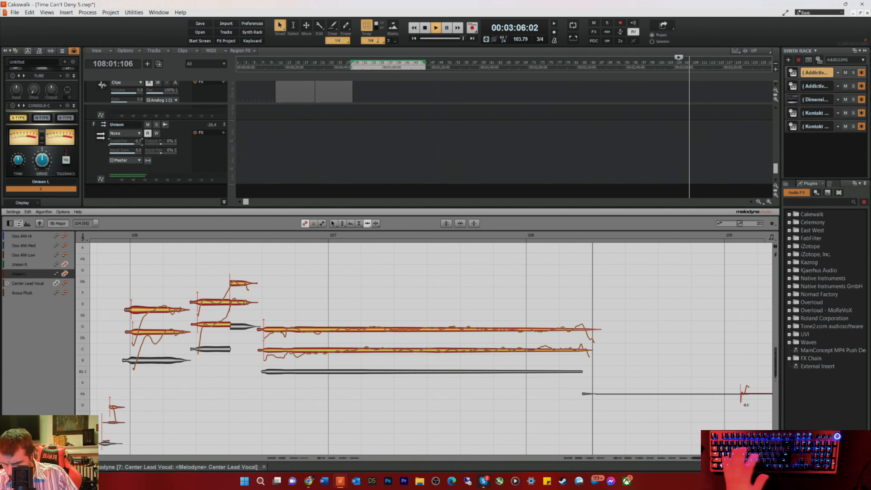
pyautogui.press('Delete')
pyautogui.press('space')
pyautogui.moveTo(701, 459); pyautogui.dragTo(707, 459)
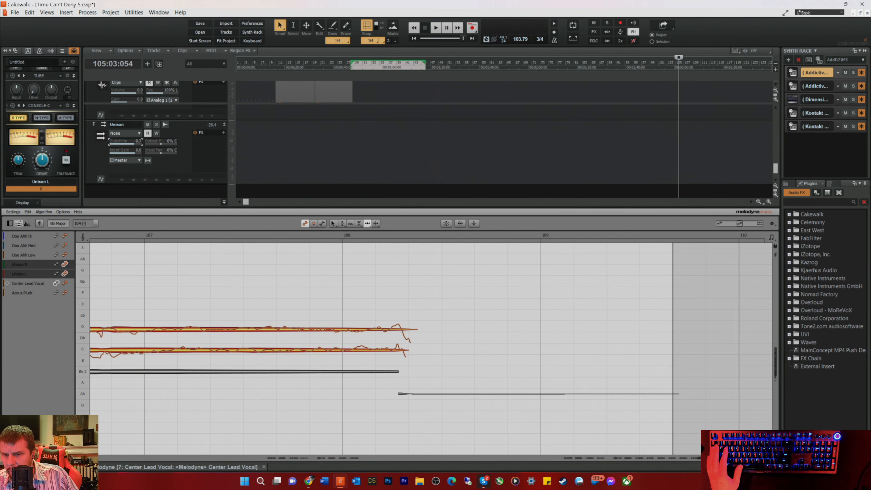
# Step: Return to the tracks, play from bar 27, reset the Unison bus volume to 0.0 and raise the Unison R and Unison L track volumes
pyautogui.press('d')
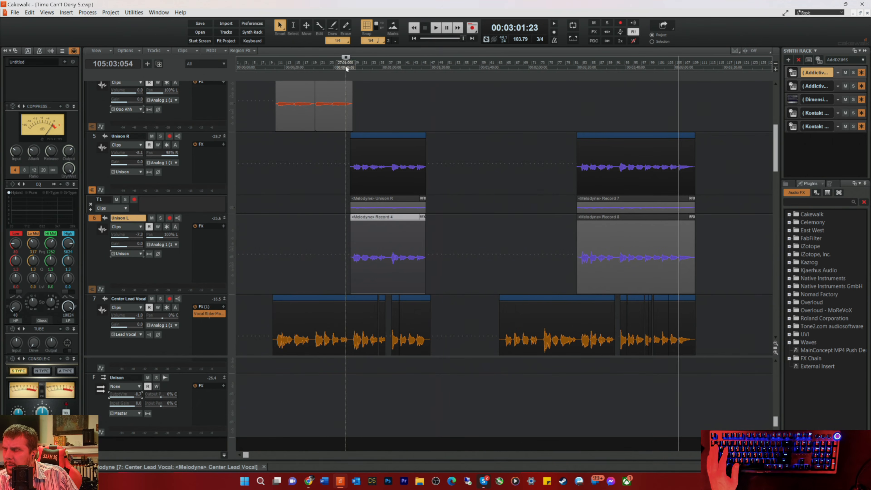
pyautogui.click(346, 66)
pyautogui.press('space')
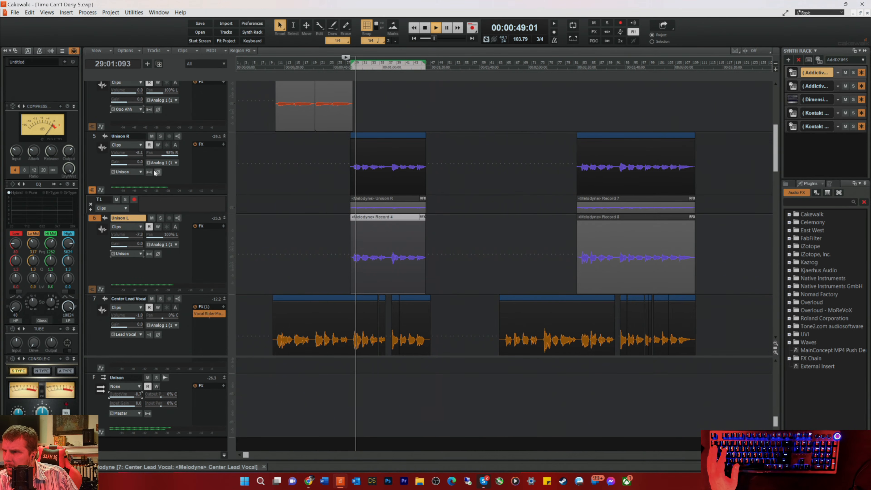
pyautogui.click(161, 409)
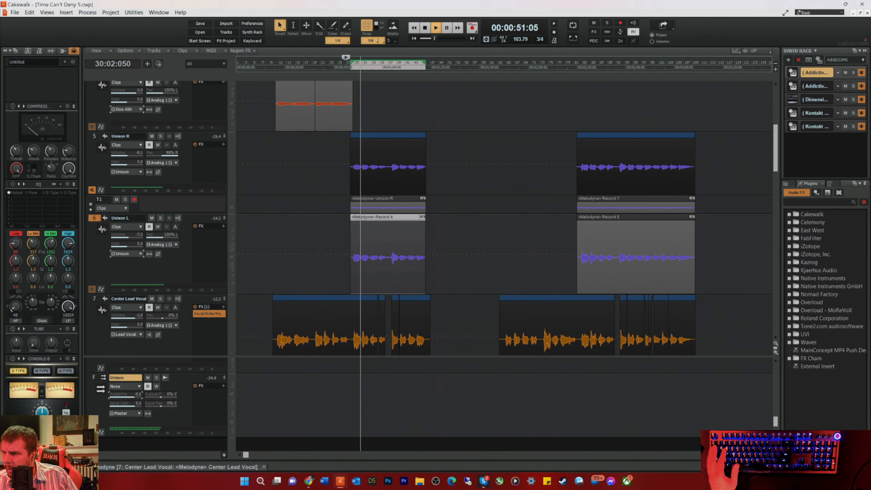
pyautogui.click(123, 237)
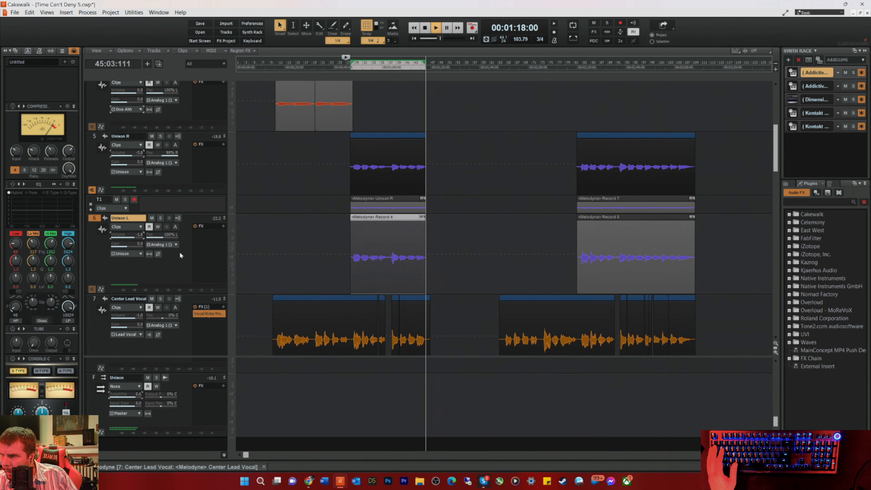
pyautogui.press('space')
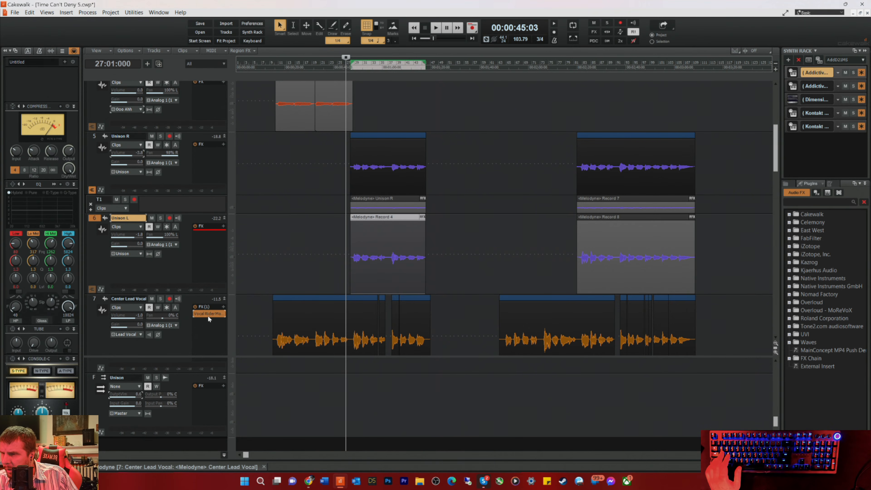
# Step: Copy the Vocal Rider effect from the Center Lead Vocal track to Unison L and Unison R, then play with Unison R selected
pyautogui.moveTo(207, 314); pyautogui.dragTo(202, 216)
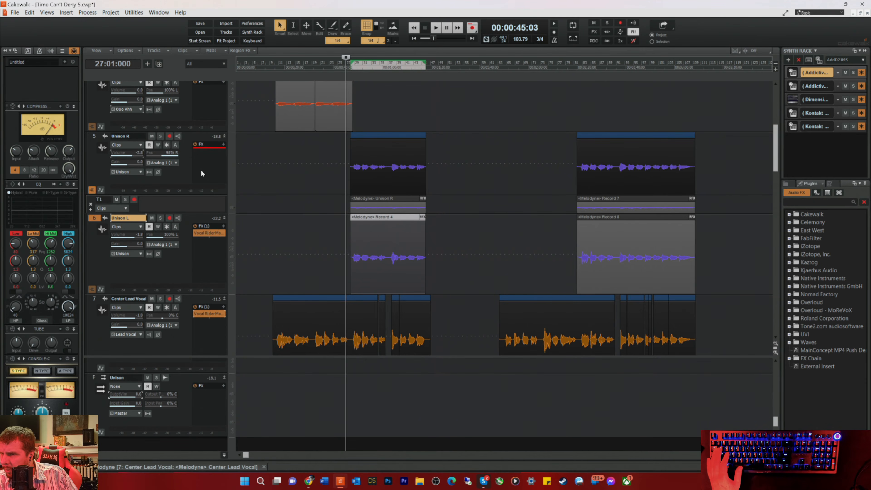
pyautogui.click(168, 177)
pyautogui.press('space')
# Step: Adjust the input and output of the Unison R compressor during playback and lower the track volume to -11.9
pyautogui.moveTo(33, 151)
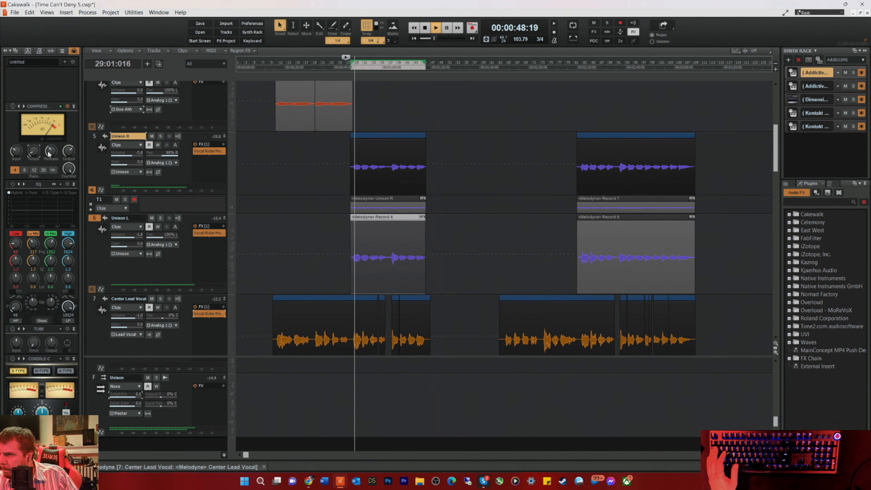
pyautogui.moveTo(16, 151); pyautogui.dragTo(16, 132)
pyautogui.moveTo(68, 151)
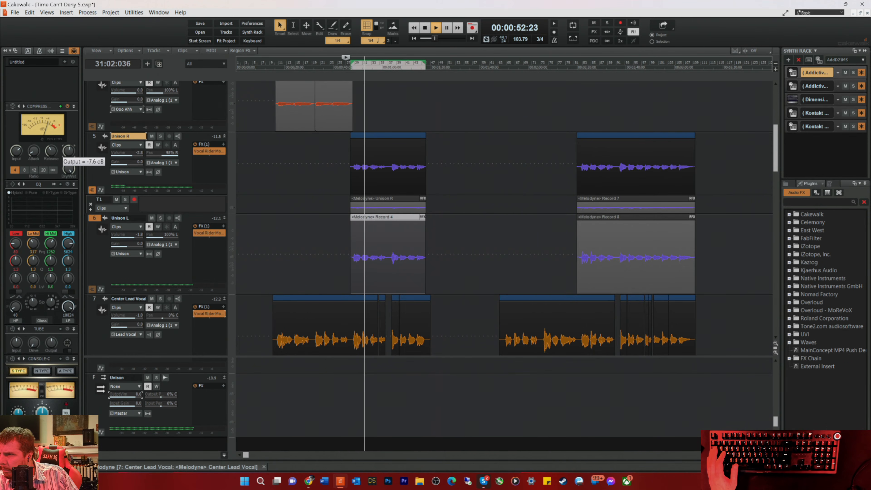
pyautogui.moveTo(68, 151); pyautogui.dragTo(69, 153)
pyautogui.moveTo(17, 151); pyautogui.dragTo(17, 160)
pyautogui.moveTo(127, 152); pyautogui.dragTo(120, 152)
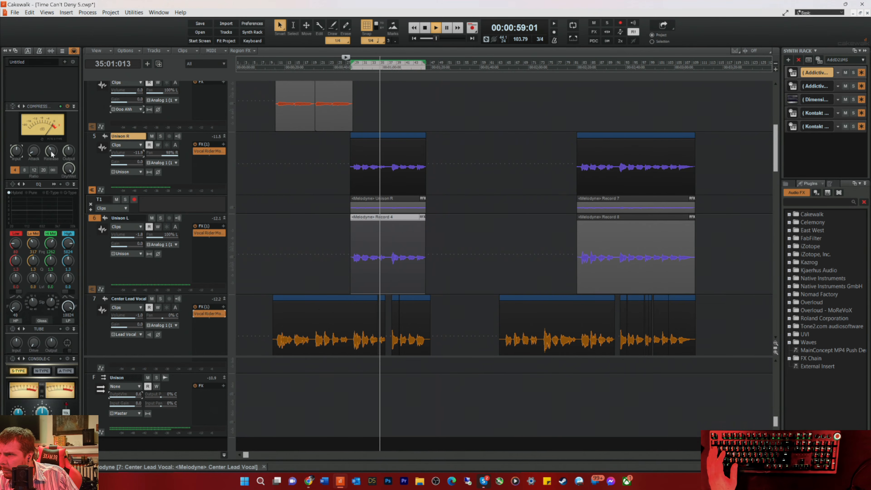
pyautogui.moveTo(16, 151); pyautogui.dragTo(15, 145)
# Step: Replay the section from bar 27 and briefly solo Unison R to audition its compression
pyautogui.press('space')
pyautogui.press('space')
pyautogui.click(160, 136)
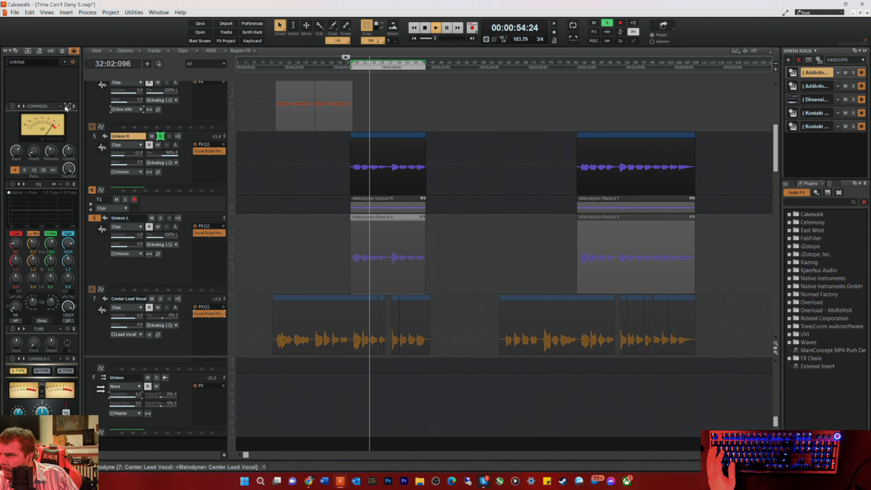
pyautogui.click(161, 136)
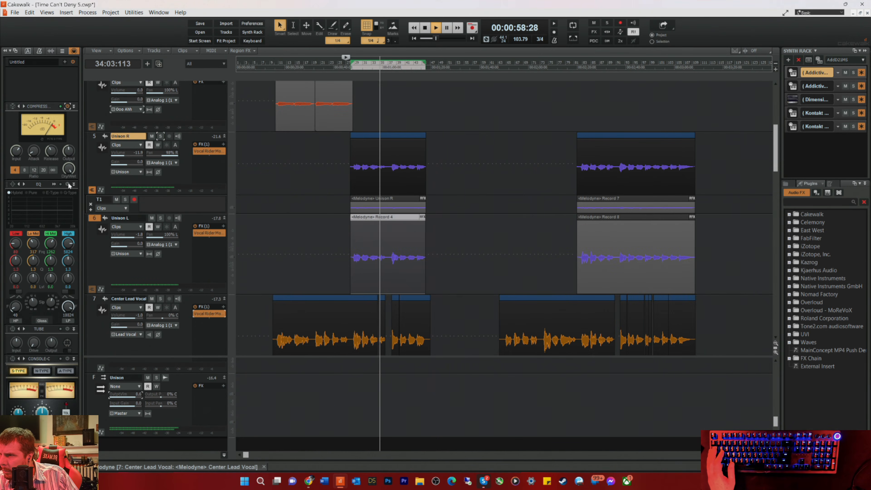
# Step: Enable the equalizer on Unison R with the high-pass filter on at 91 Hz
pyautogui.click(60, 184)
pyautogui.click(41, 211)
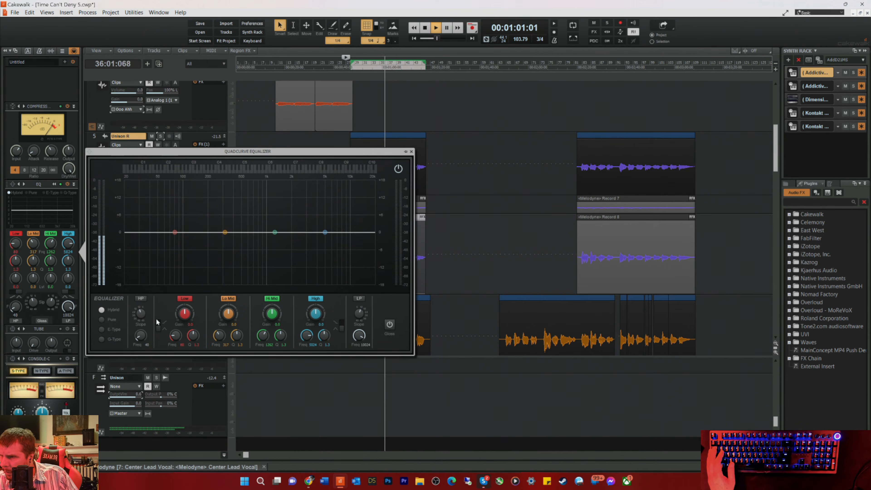
pyautogui.click(141, 299)
pyautogui.moveTo(141, 335); pyautogui.dragTo(141, 325)
pyautogui.press('space')
pyautogui.press('space')
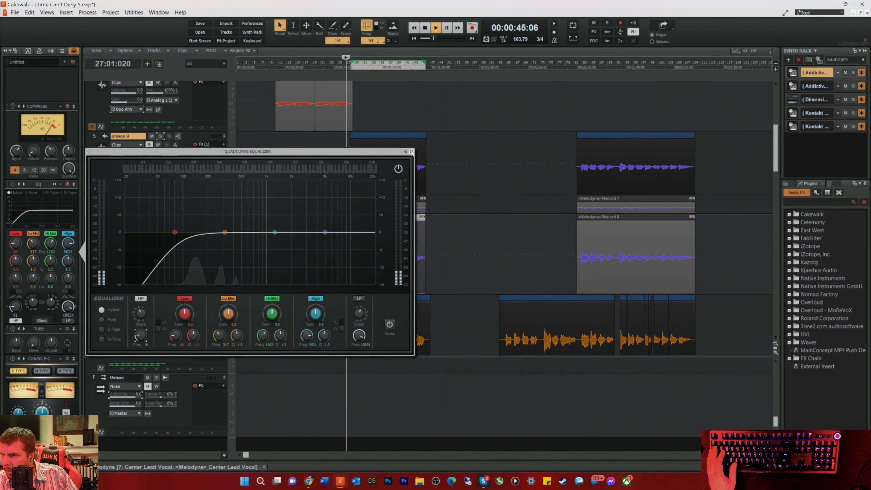
pyautogui.click(411, 151)
# Step: Select the Unison L track and dial in its compressor while the section plays from bar 27
pyautogui.press('space')
pyautogui.click(176, 264)
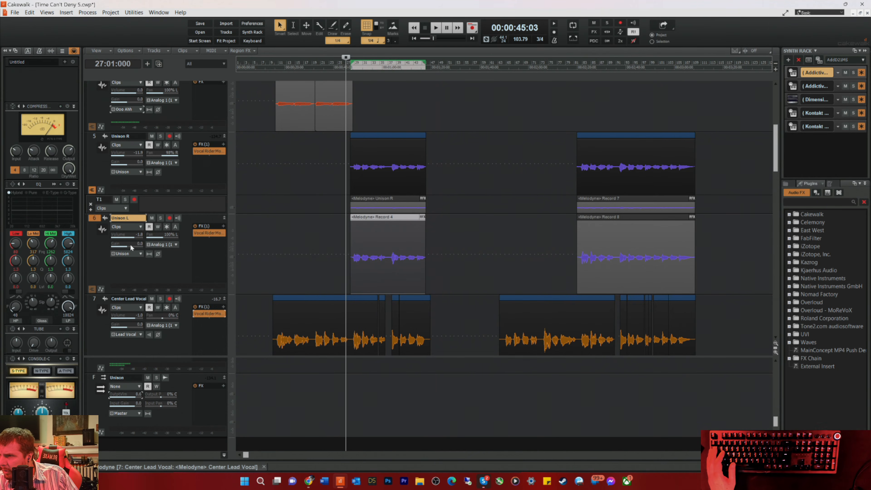
pyautogui.press('space')
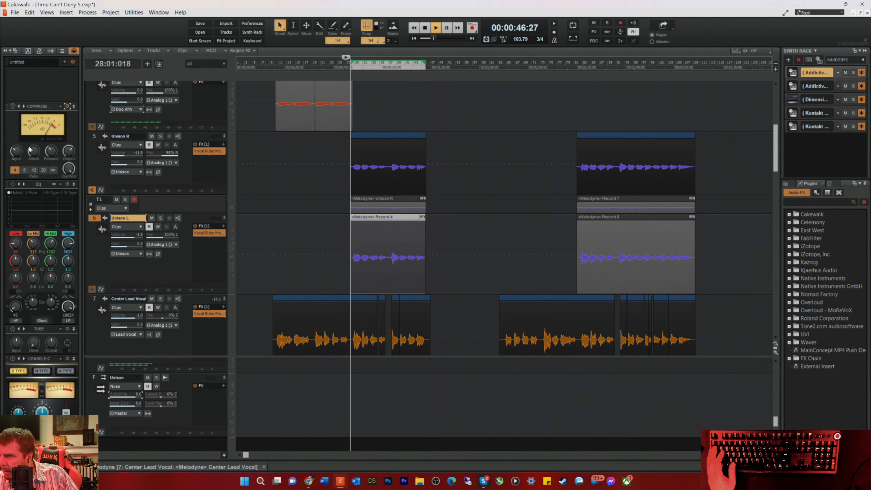
pyautogui.moveTo(34, 153)
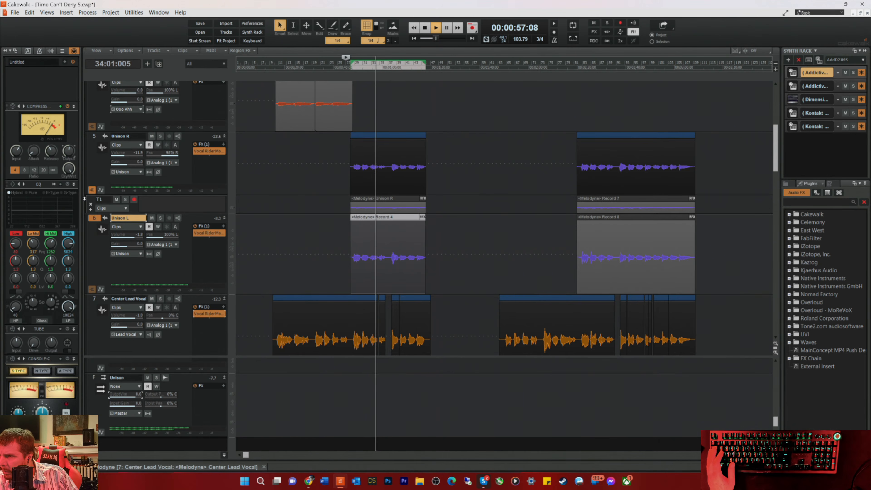
# Step: Turn on the Unison L equalizer's high-pass filter at 91 Hz and check the track's Vocal Rider settings
pyautogui.click(54, 184)
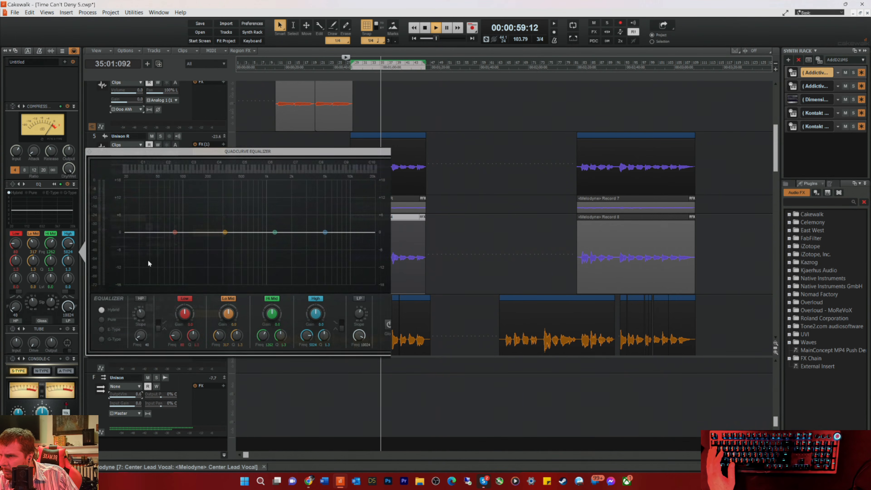
pyautogui.click(141, 297)
pyautogui.moveTo(140, 335); pyautogui.dragTo(142, 320)
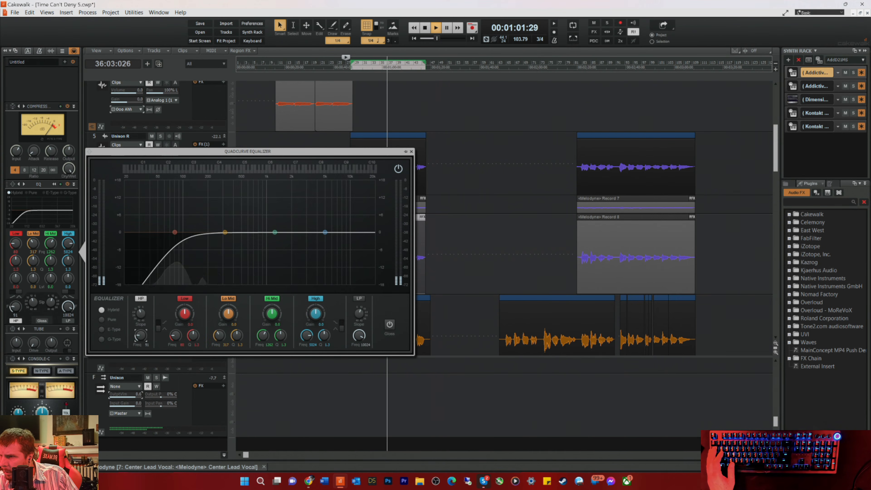
pyautogui.click(411, 152)
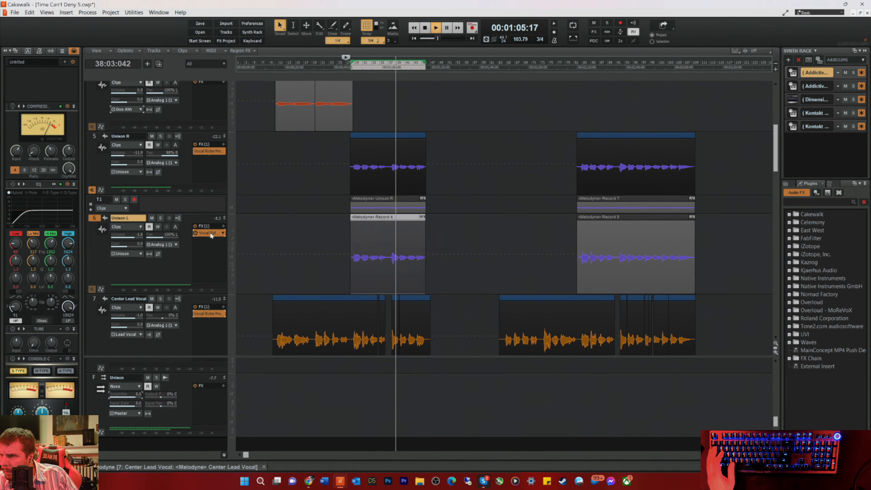
pyautogui.doubleClick(209, 232)
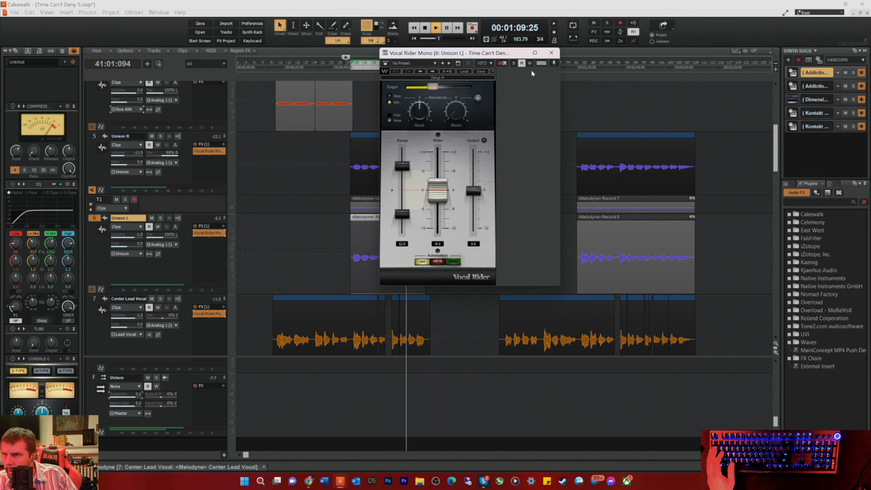
pyautogui.click(550, 53)
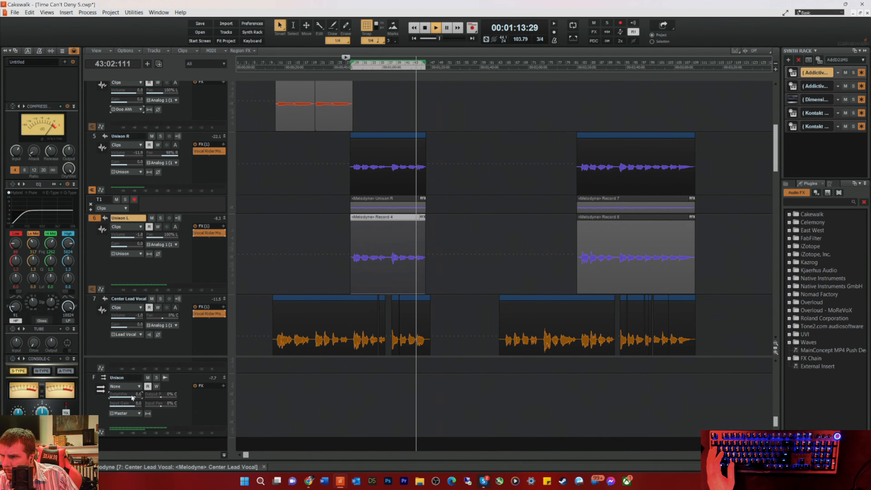
# Step: Reset the Unison R and Unison L track volumes to 0.0 and lower the Unison bus volume to balance the harmonies during playback
pyautogui.moveTo(134, 396); pyautogui.dragTo(128, 396)
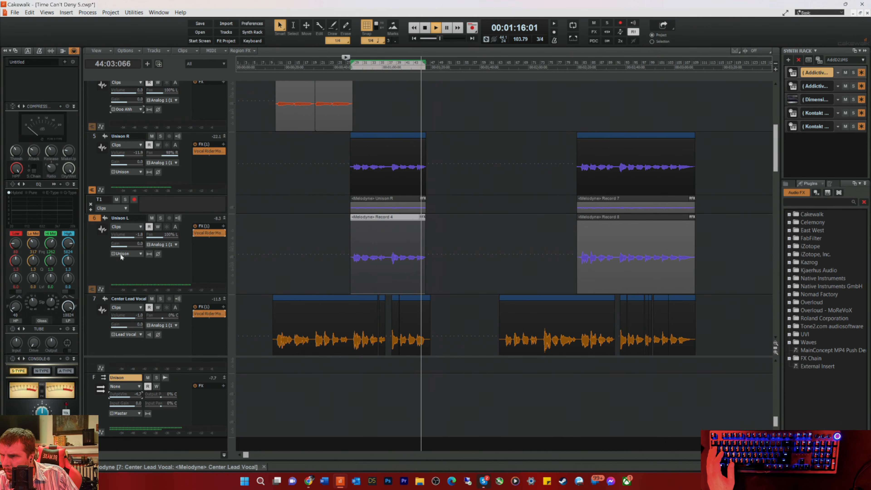
pyautogui.doubleClick(134, 154)
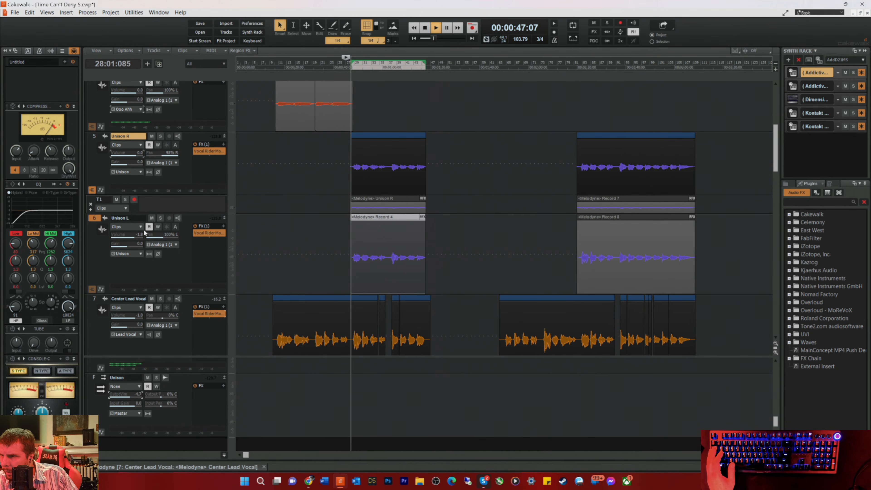
pyautogui.doubleClick(133, 235)
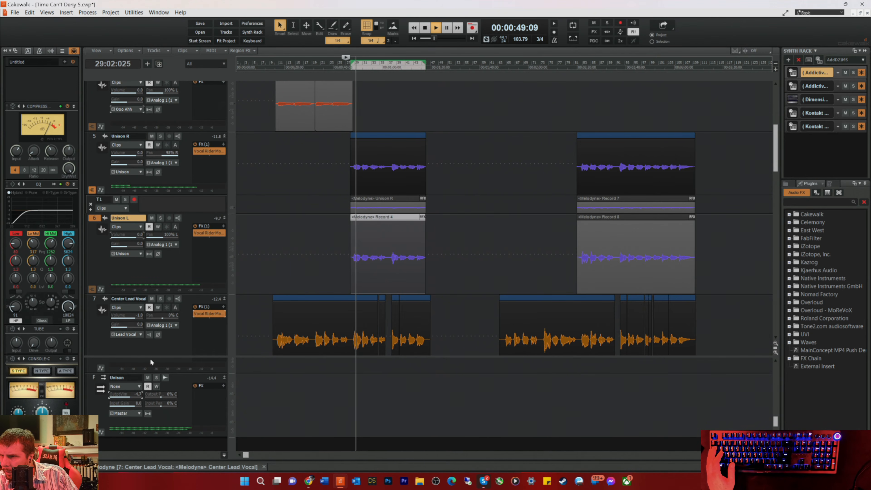
pyautogui.click(133, 397)
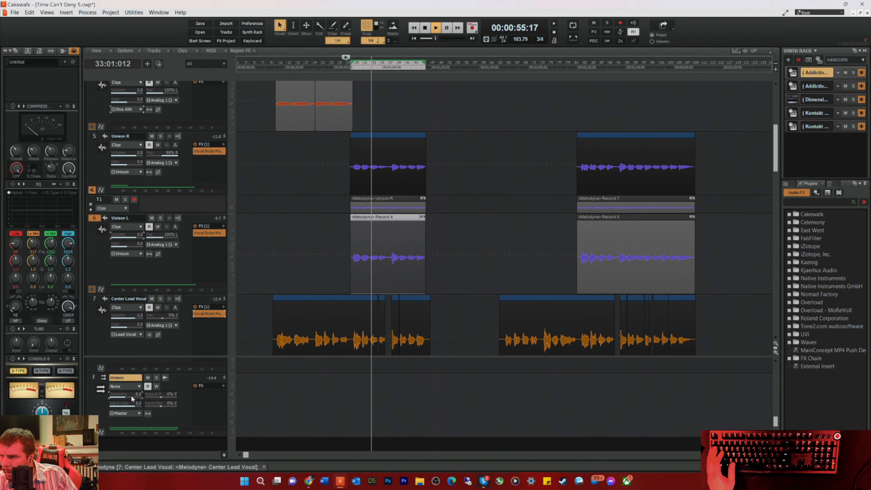
pyautogui.moveTo(132, 397); pyautogui.dragTo(129, 396)
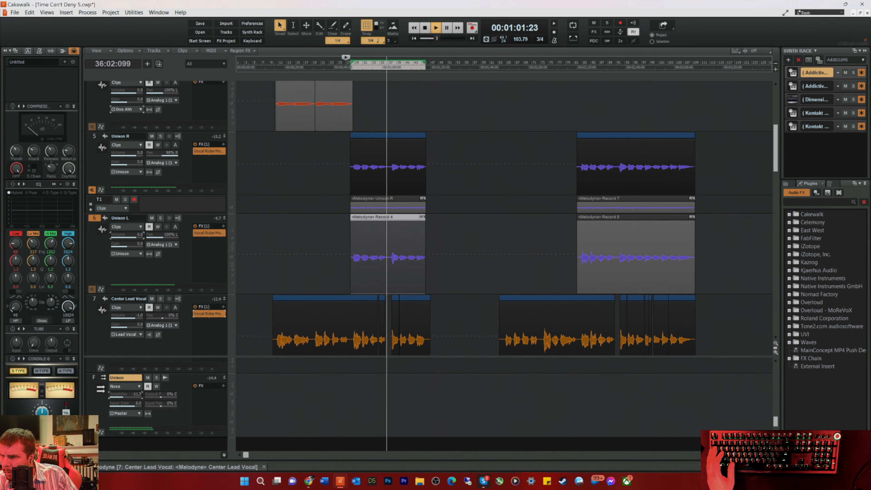
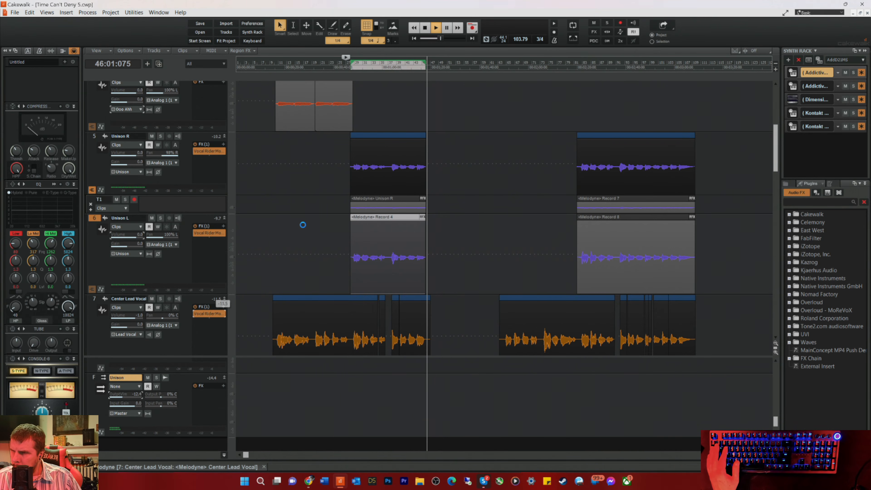
# Step: Insert Waves Kaleidoscopes Stereo on the Lead Synth Solo track and play the solo from bar 46
pyautogui.scroll(5, 428, 192)
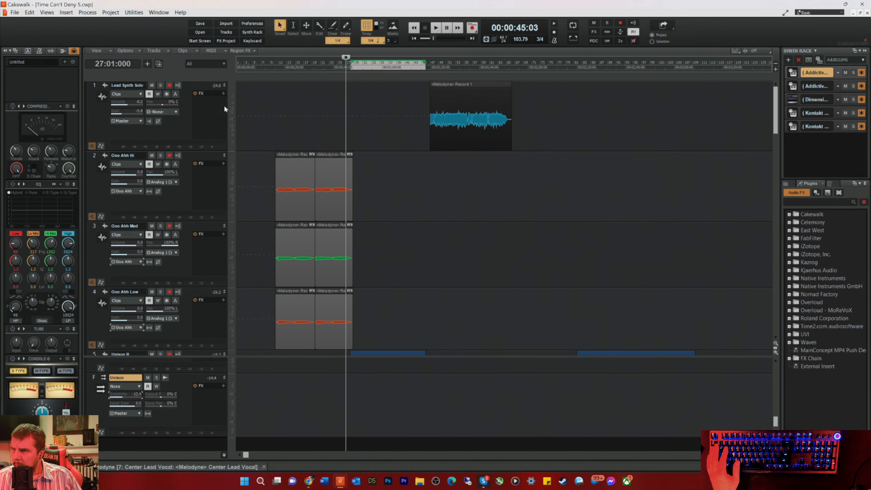
pyautogui.rightClick(204, 110)
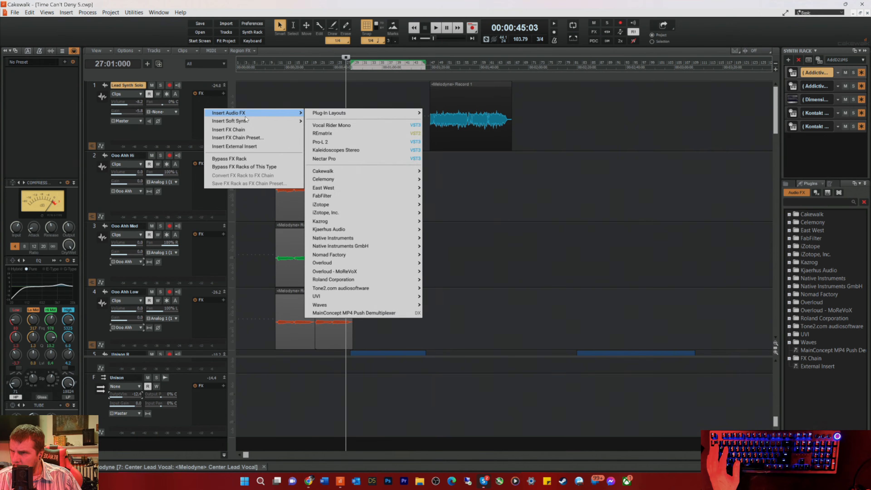
pyautogui.moveTo(239, 116)
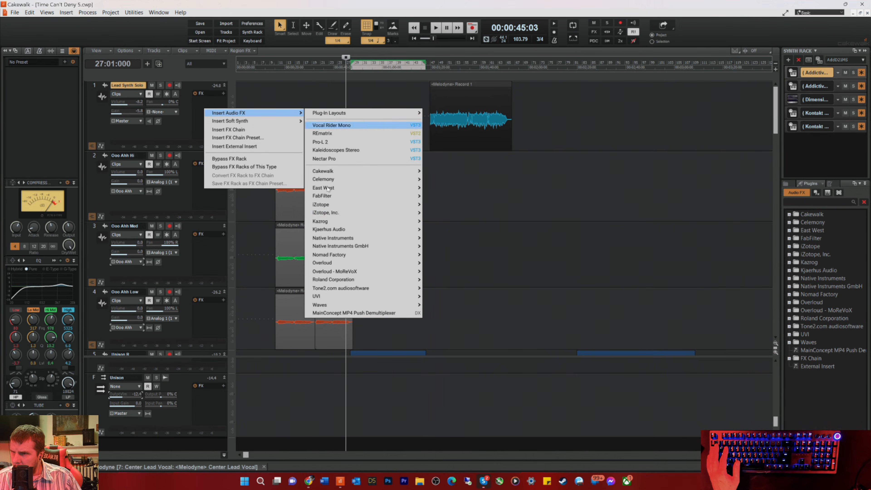
pyautogui.moveTo(322, 305)
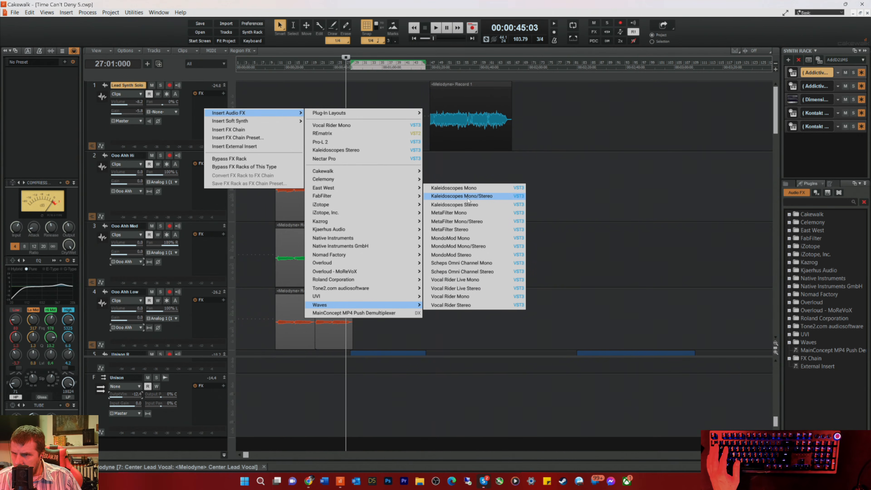
pyautogui.click(461, 205)
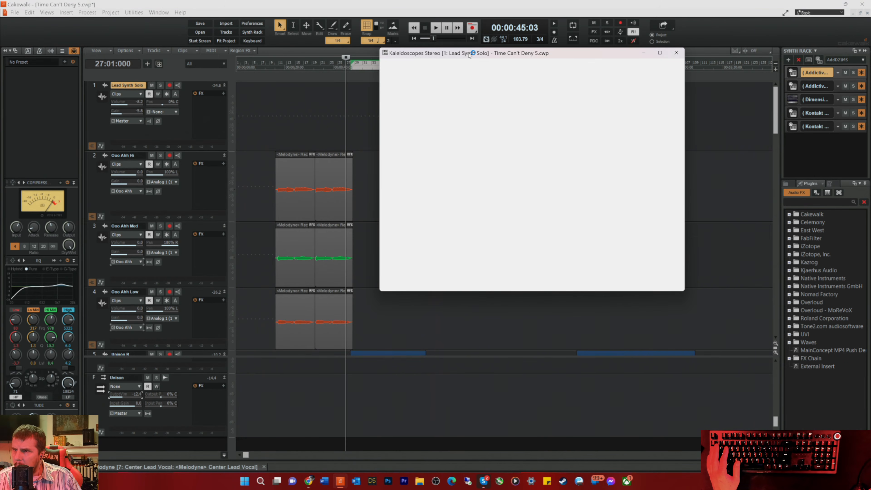
pyautogui.moveTo(468, 54); pyautogui.dragTo(462, 146)
pyautogui.click(426, 61)
pyautogui.press('space')
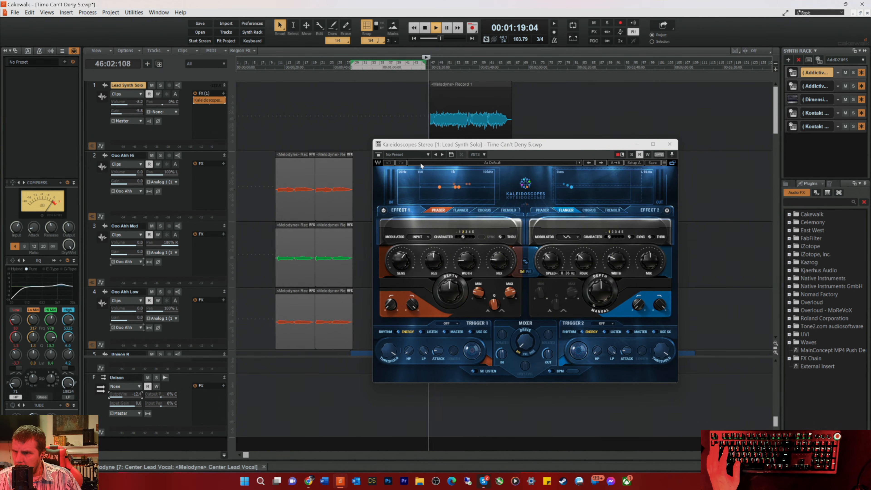
# Step: Audition the Shoes in the Dryer, Synth Movement and Re-Amp Chorus presets, load Cream, and lower the Lead Synth Solo volume slightly
pyautogui.click(428, 155)
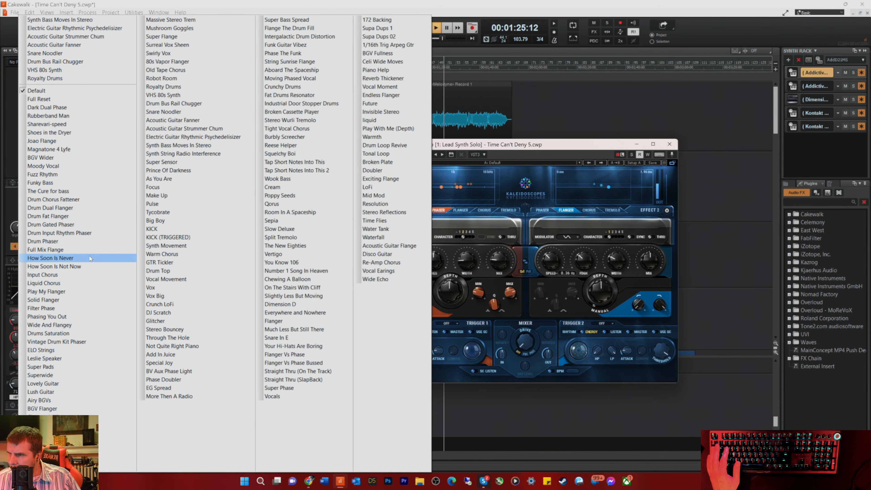
pyautogui.click(47, 133)
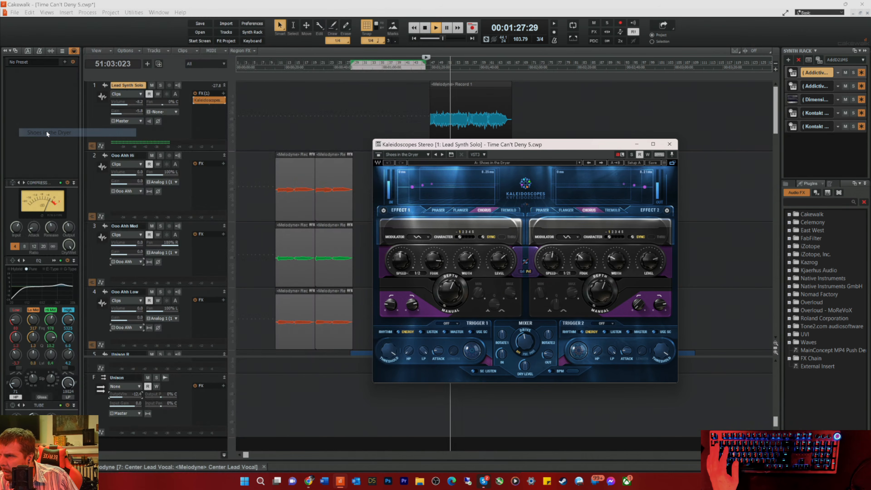
pyautogui.click(416, 155)
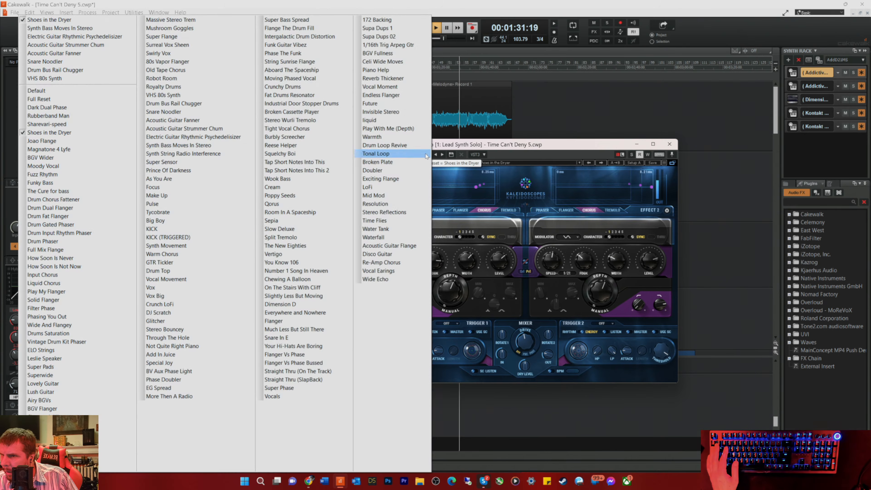
pyautogui.click(158, 245)
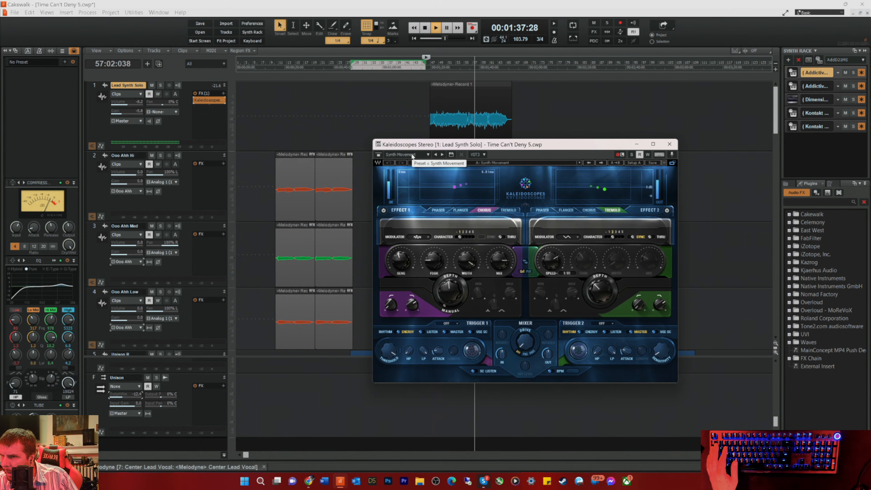
pyautogui.click(428, 155)
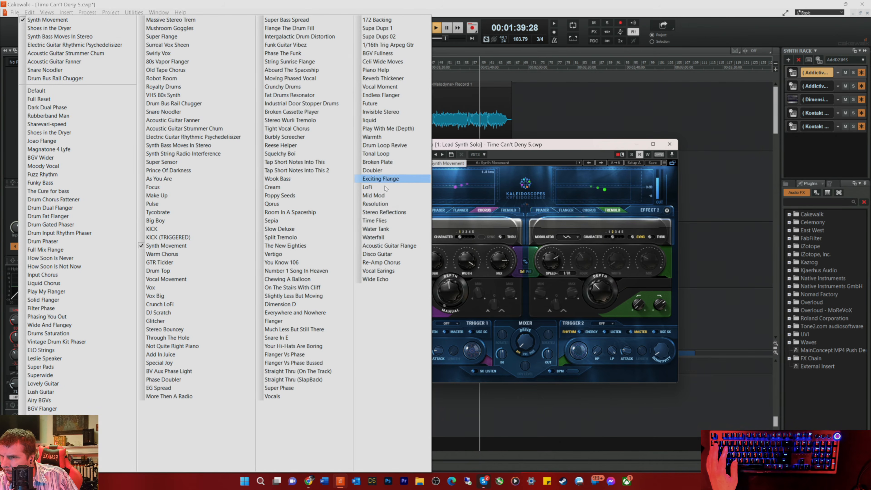
pyautogui.click(370, 263)
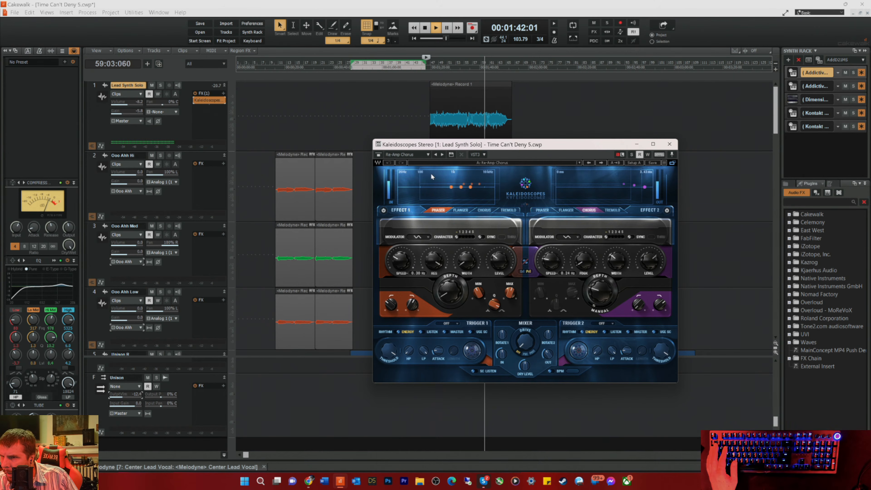
pyautogui.click(428, 156)
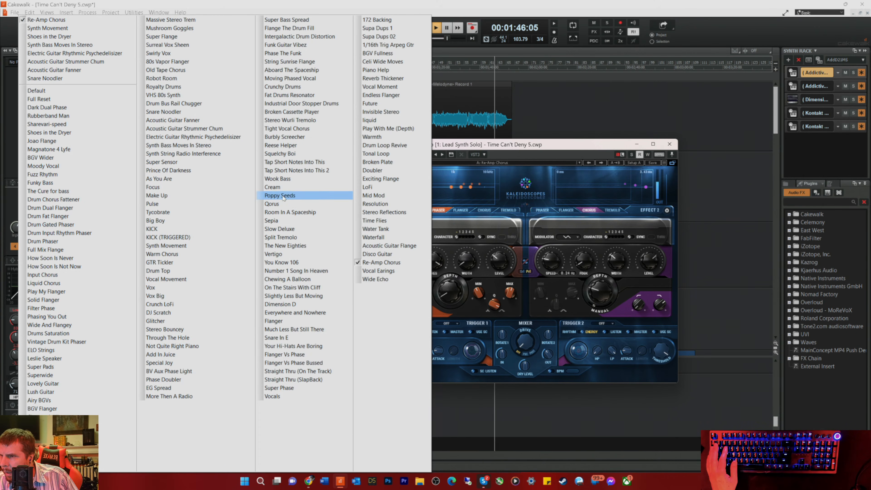
pyautogui.click(273, 187)
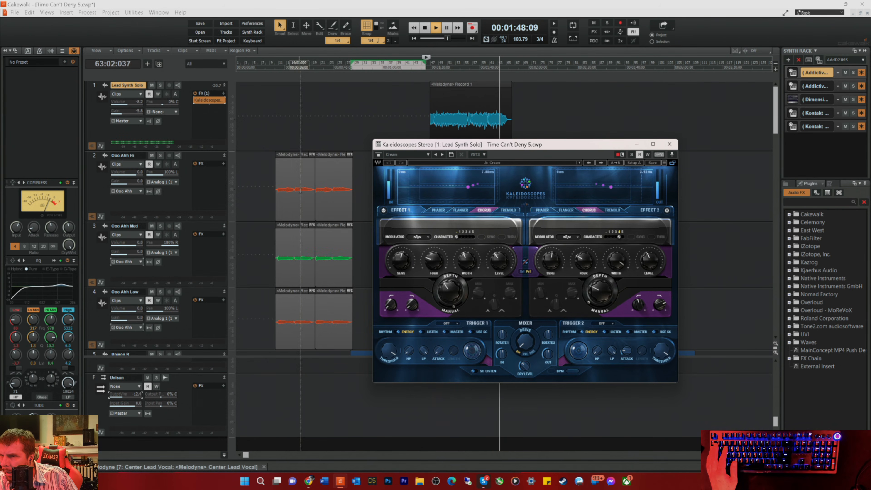
pyautogui.press('space')
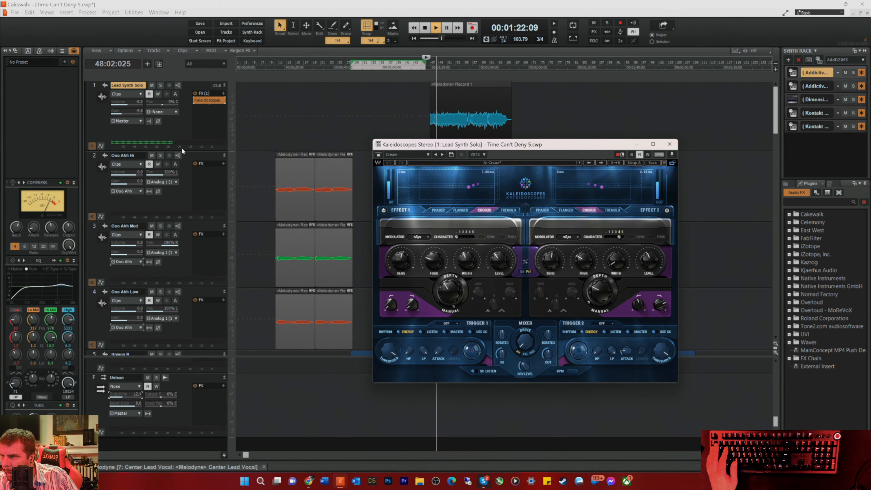
pyautogui.moveTo(137, 102); pyautogui.dragTo(135, 103)
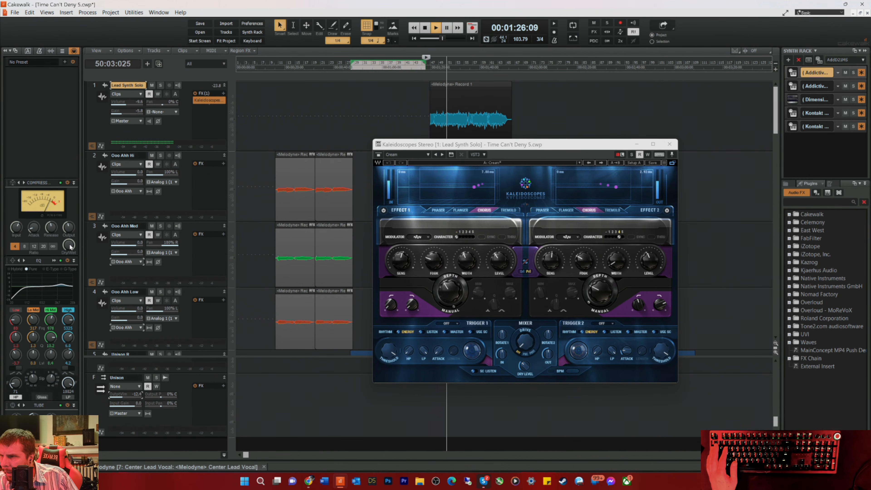
# Step: Boost the Lead Synth Solo equalizer's Hi Mid band by 1.9 dB at 867 Hz with a wider Q, stop playback and put the plug-in windows away
pyautogui.click(55, 261)
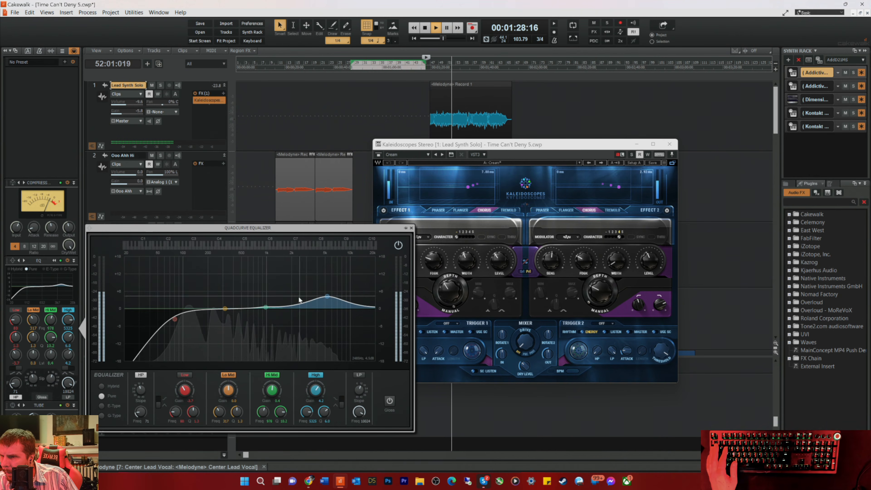
pyautogui.moveTo(268, 311)
pyautogui.mouseDown()
pyautogui.moveTo(237, 289)
pyautogui.moveTo(273, 267)
pyautogui.moveTo(283, 273)
pyautogui.moveTo(265, 305)
pyautogui.mouseUp()
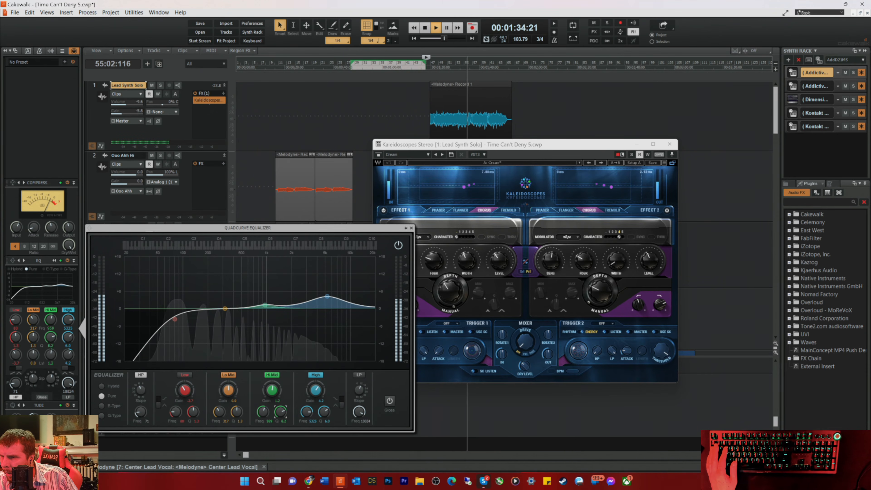
pyautogui.moveTo(281, 411); pyautogui.dragTo(281, 428)
pyautogui.moveTo(266, 306)
pyautogui.mouseDown()
pyautogui.moveTo(264, 290)
pyautogui.moveTo(264, 303)
pyautogui.mouseUp()
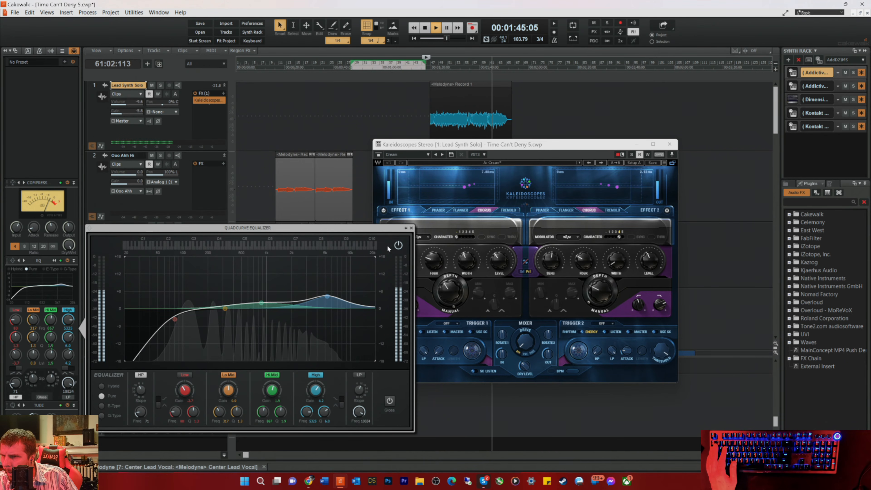
pyautogui.click(411, 228)
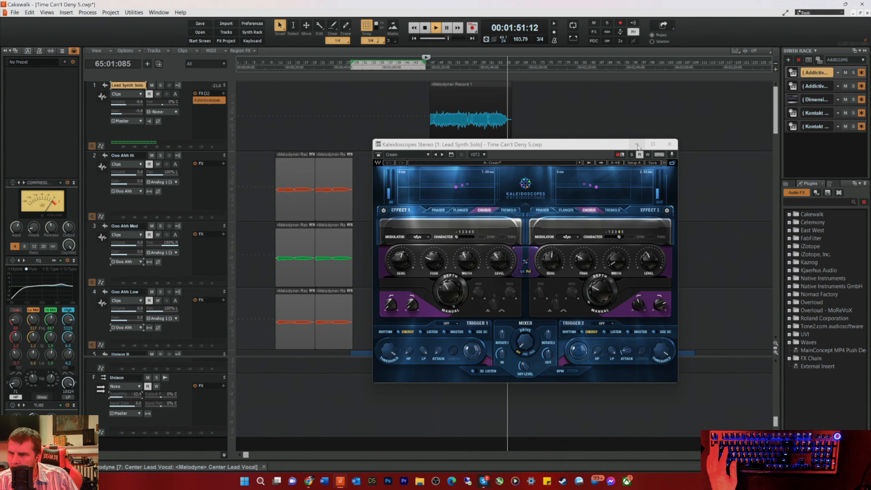
pyautogui.press('space')
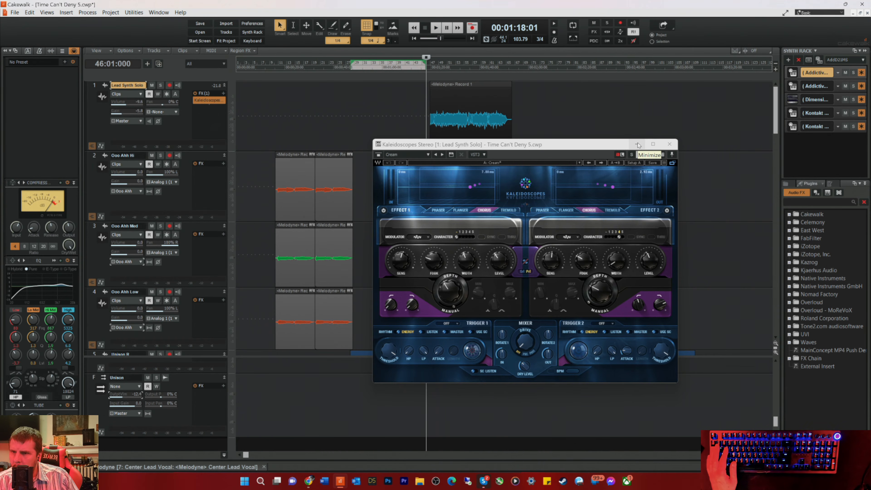
pyautogui.click(637, 145)
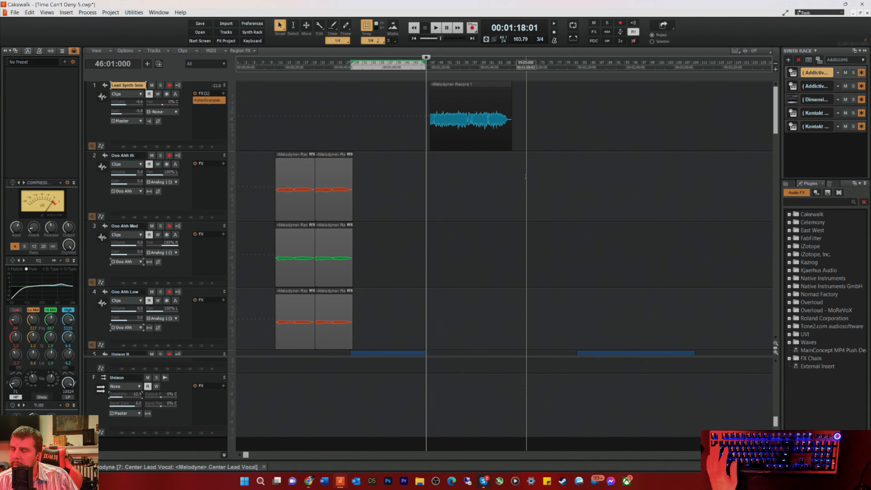
# Step: Arm the Unison L track and record a short vocal phrase, starting the transport from bar 62
pyautogui.click(467, 101)
pyautogui.scroll(-8, 466, 100)
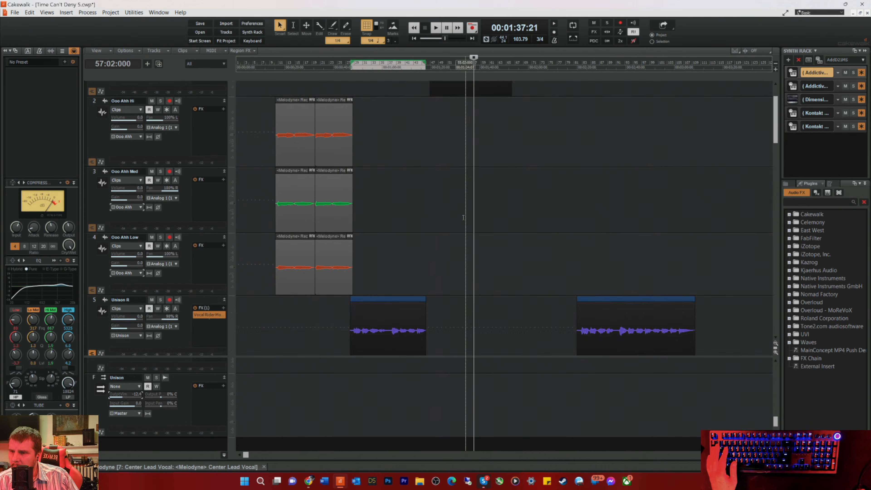
pyautogui.scroll(-3, 494, 249)
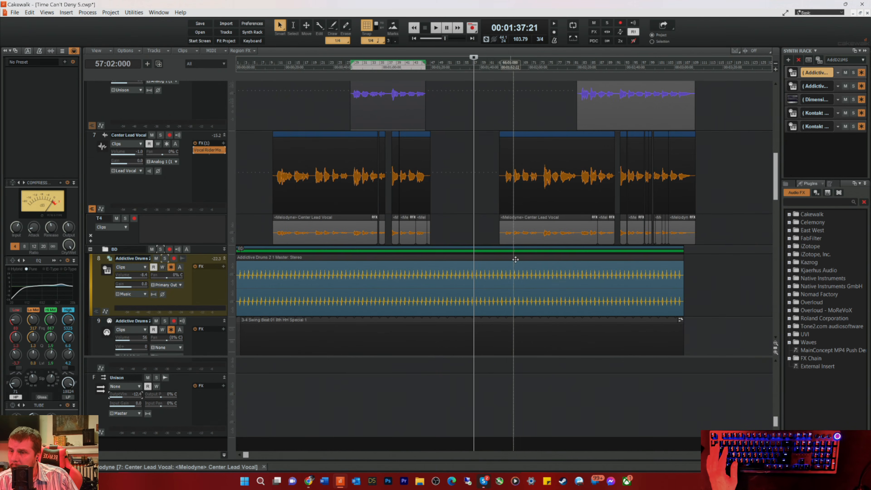
pyautogui.click(492, 69)
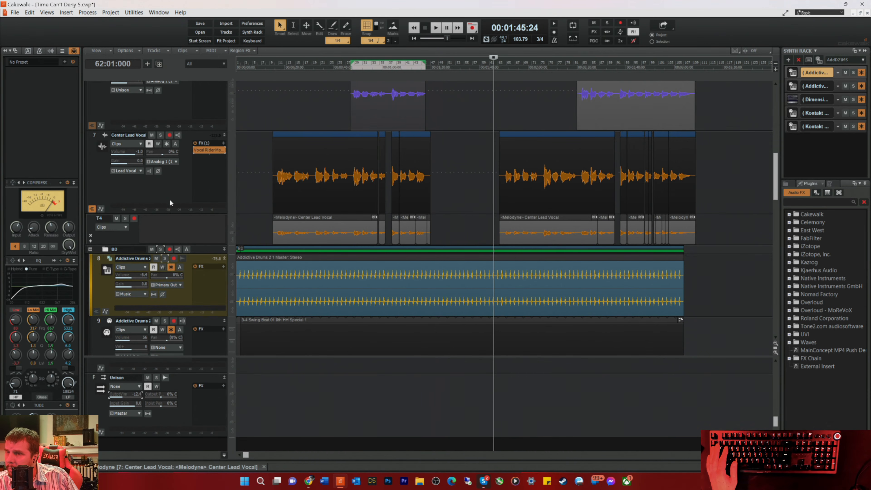
pyautogui.scroll(3, 394, 192)
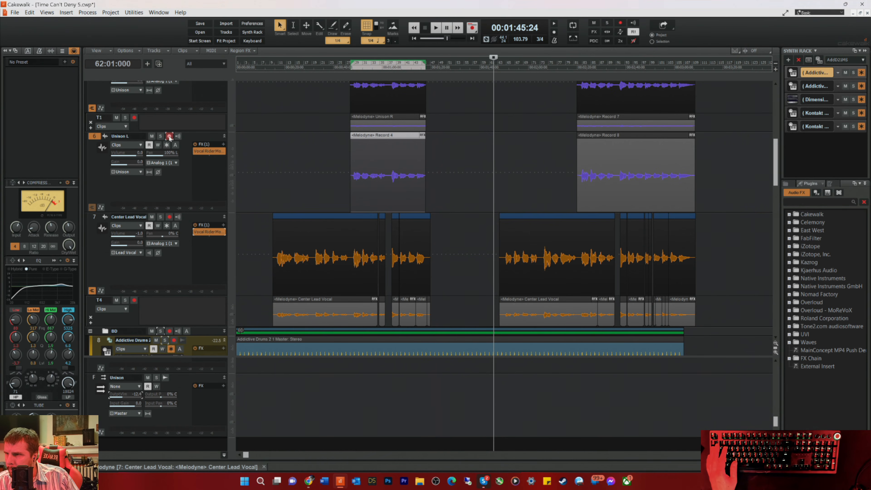
pyautogui.click(196, 169)
pyautogui.press('space')
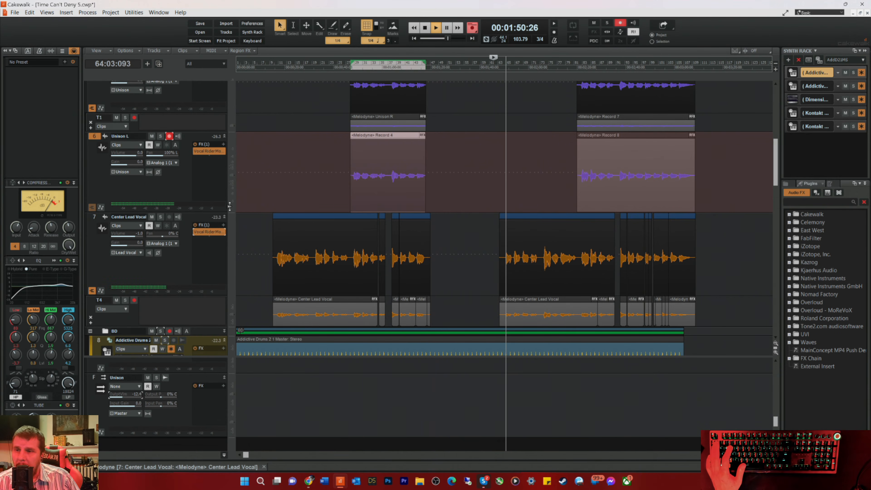
pyautogui.press('space')
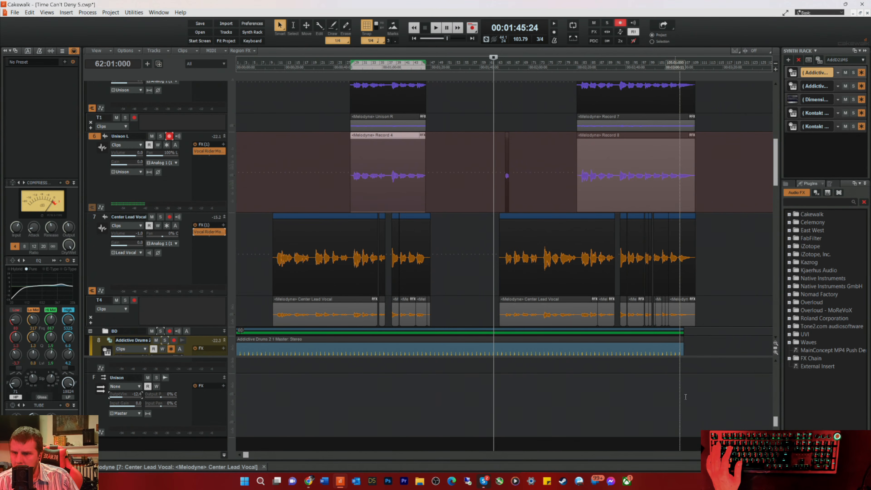
# Step: Trim the end of the newly recorded Unison L clip back to bar 65, keeping only its opening
pyautogui.scroll(8, 505, 176)
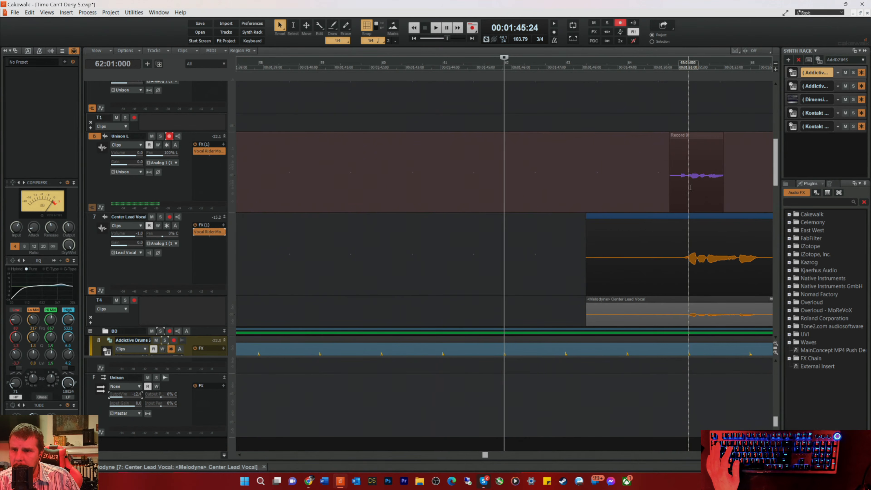
pyautogui.press('t')
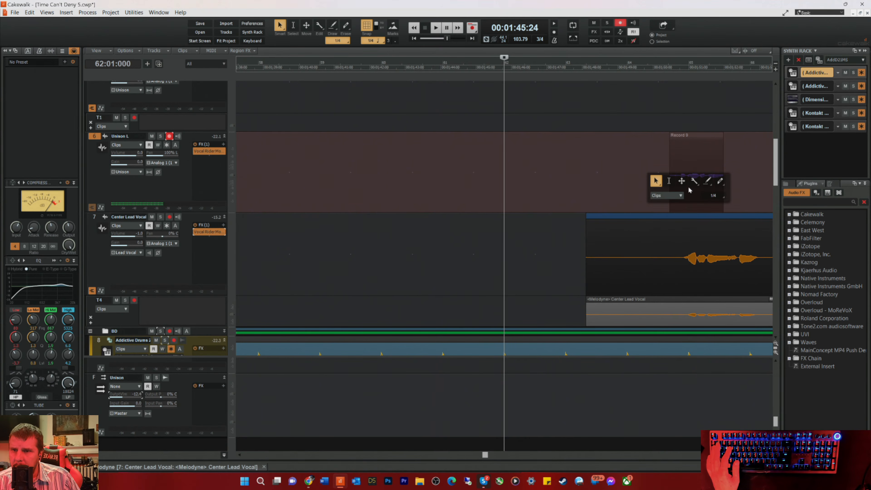
pyautogui.click(656, 182)
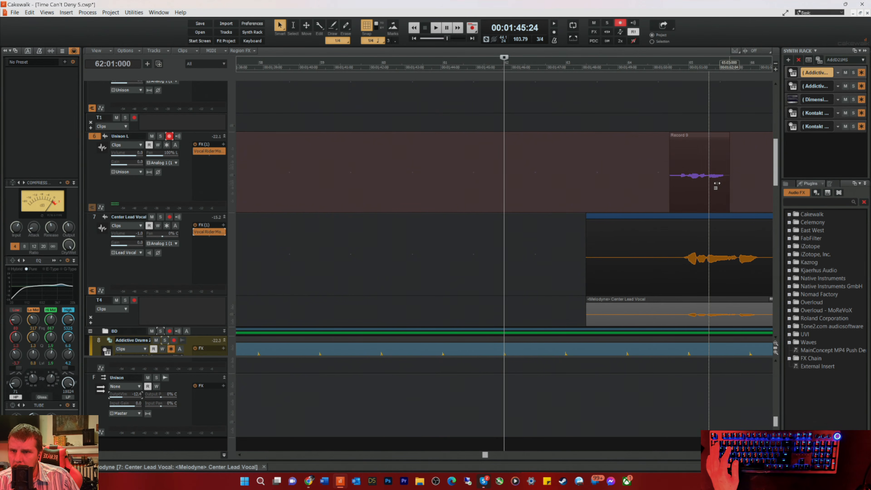
pyautogui.moveTo(719, 183); pyautogui.dragTo(692, 190)
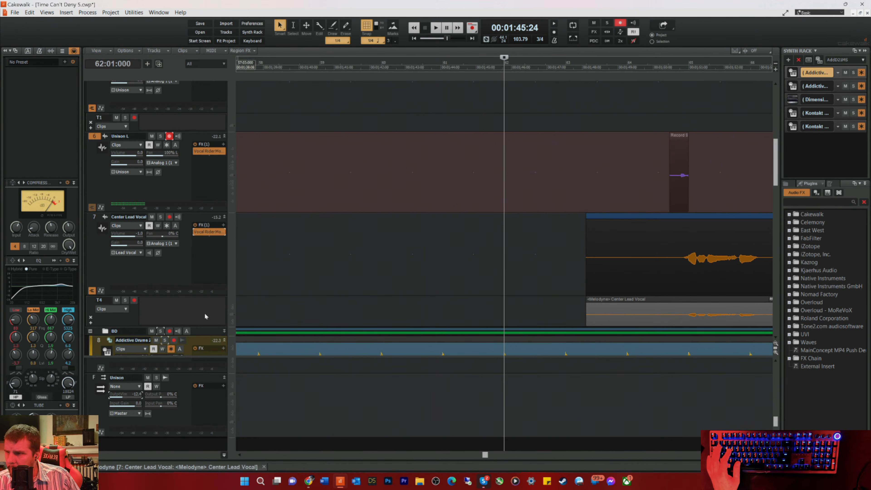
# Step: Add a take lane to Center Lead Vocal, move the trimmed clip onto it, and play it back from 64:03
pyautogui.click(90, 323)
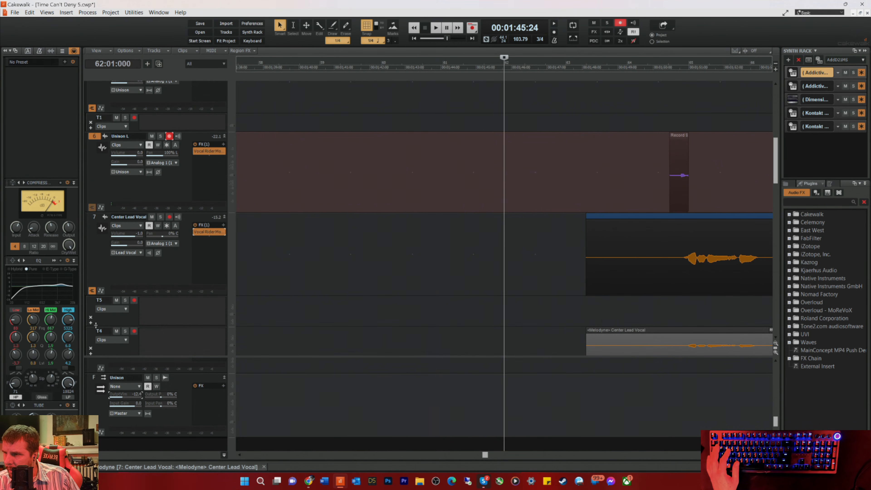
pyautogui.moveTo(645, 160); pyautogui.dragTo(674, 279)
pyautogui.click(659, 67)
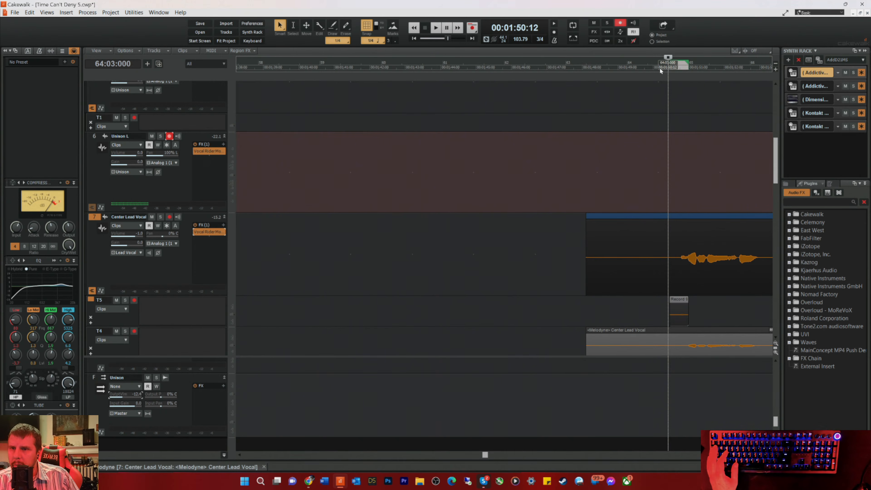
pyautogui.press('space')
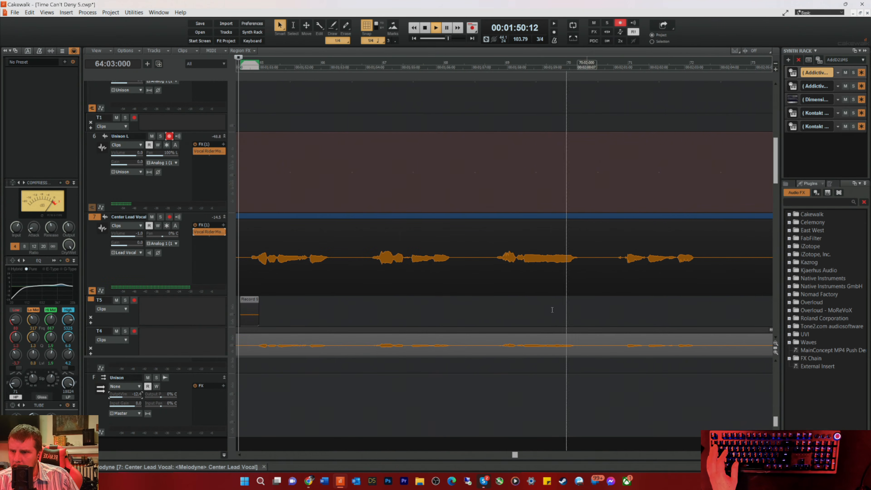
# Step: Audition the recorded pickup on take lane T5 and trim the clip's end back slightly before the lead vocal enters at bar 65
pyautogui.press('space')
pyautogui.press('space')
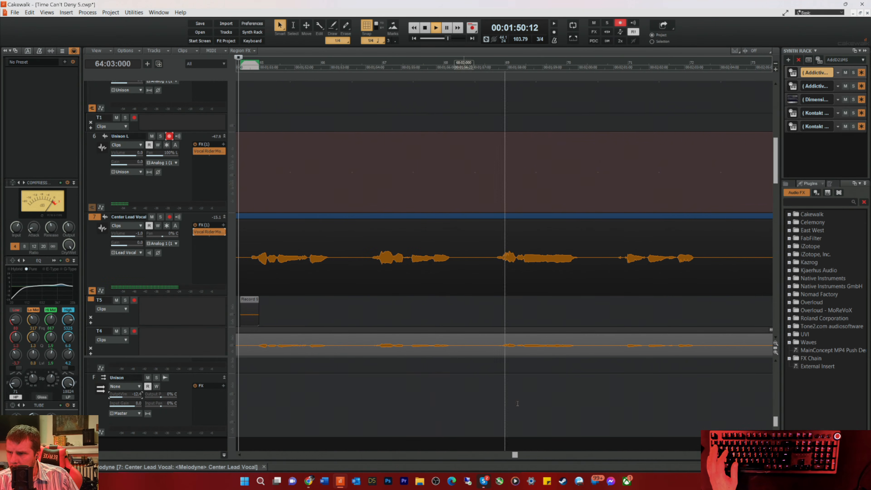
pyautogui.scroll(7, 503, 257)
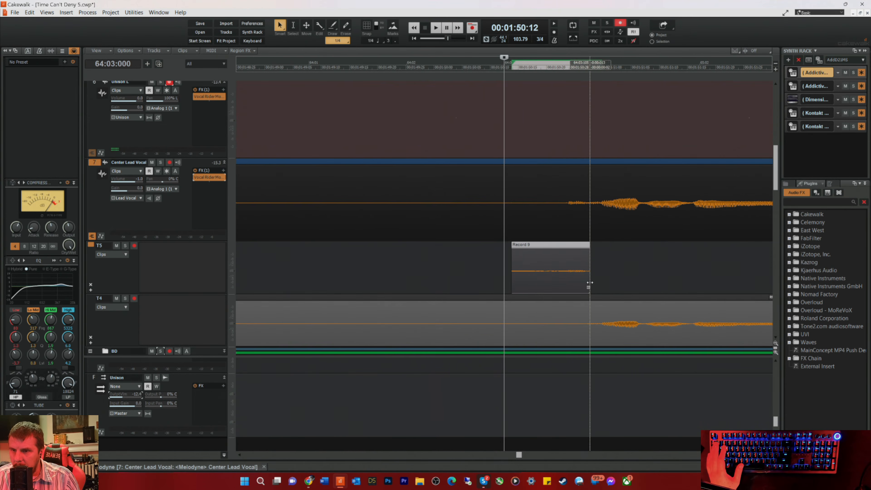
pyautogui.press('space')
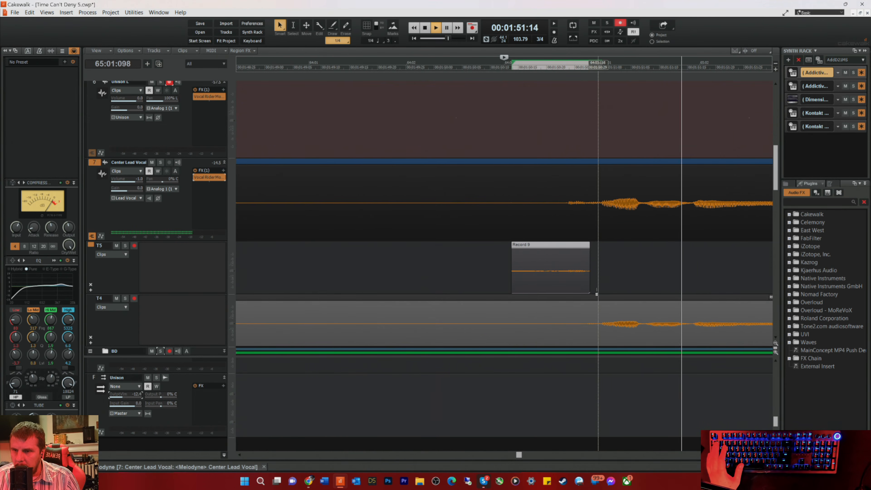
# Step: Try to shift the pitch of the pickup note before bar 65 in Center Lead Vocal's Melodyne editor, audition it and leave the editor
pyautogui.doubleClick(603, 340)
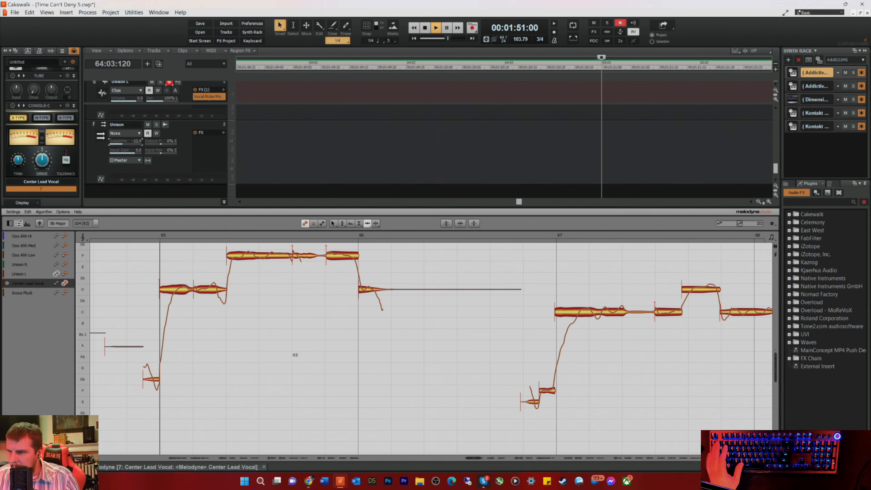
pyautogui.rightClick(151, 380)
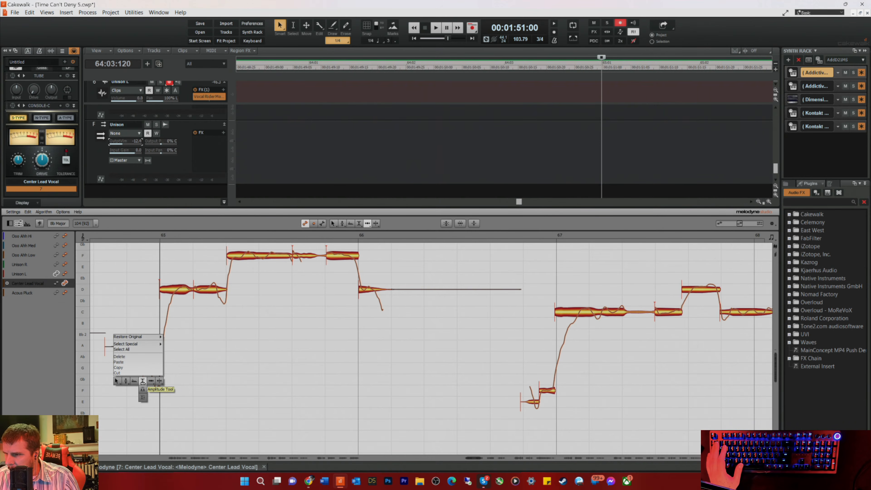
pyautogui.click(142, 381)
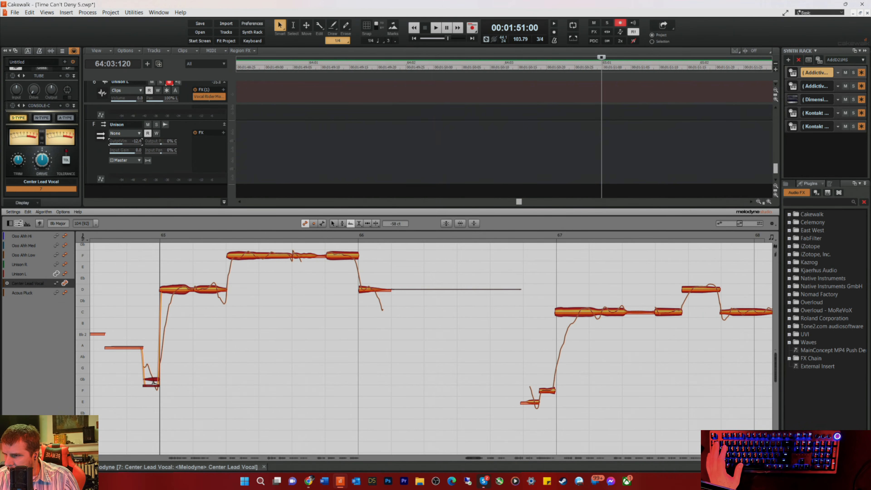
pyautogui.press('space')
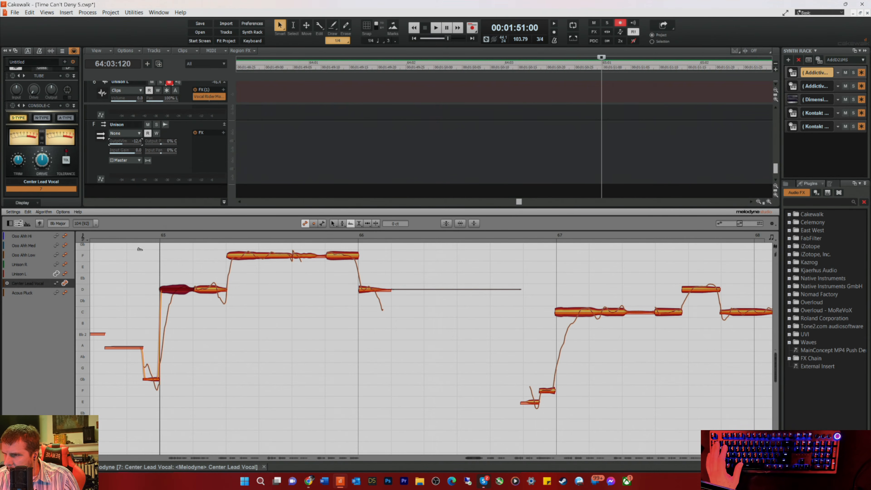
pyautogui.click(107, 236)
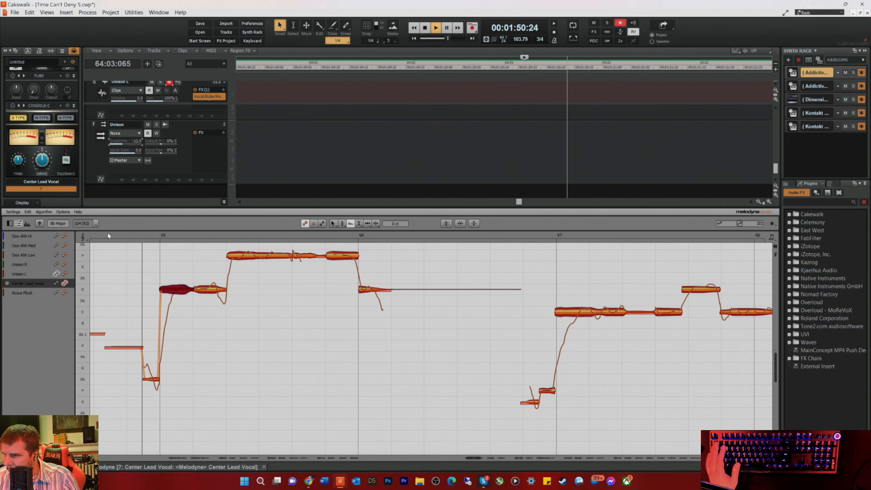
pyautogui.press('space')
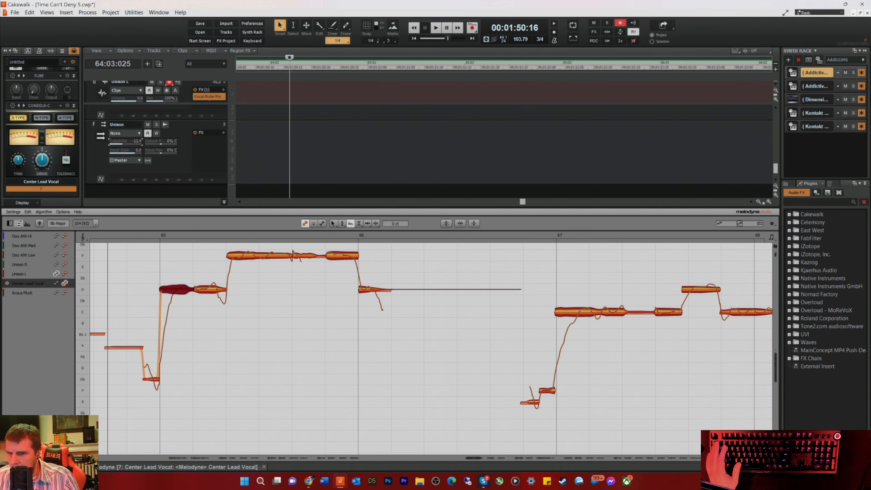
pyautogui.press('d')
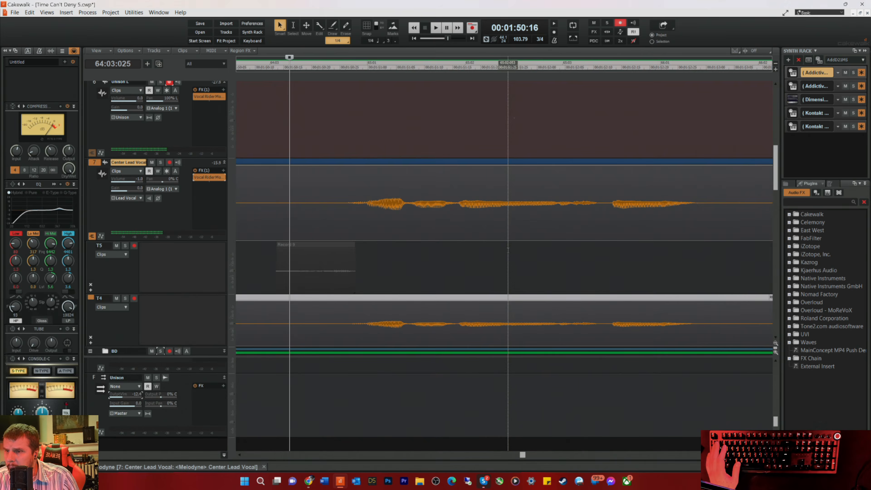
# Step: Reactivate the muted pickup clip on take lane T5 and play the lead vocal from 64:03:025
pyautogui.press('space')
pyautogui.press('space')
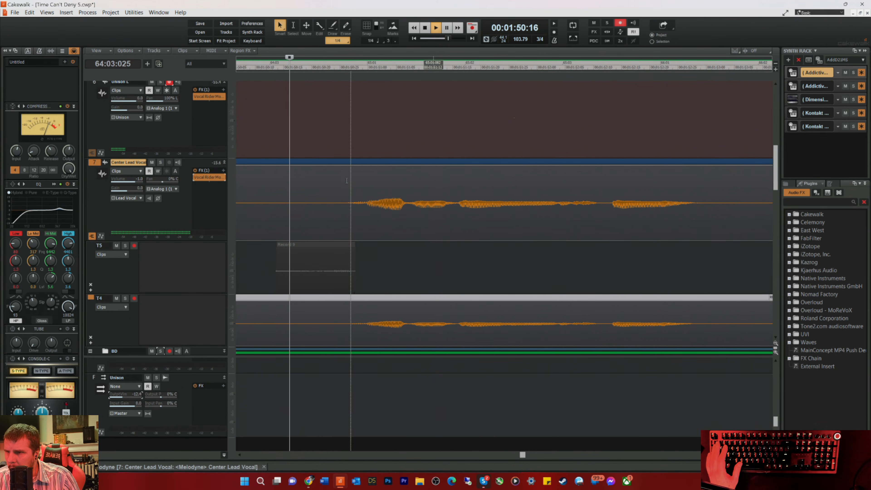
pyautogui.rightClick(297, 274)
pyautogui.click(338, 237)
pyautogui.press('space')
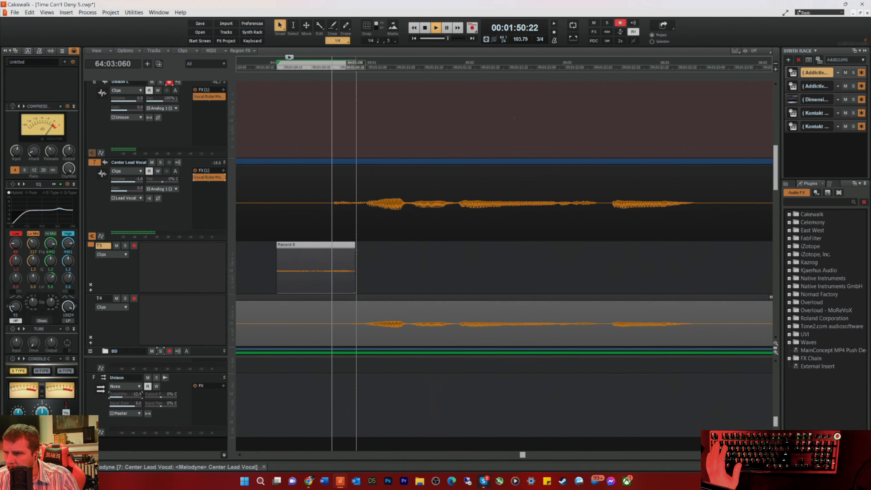
pyautogui.press('space')
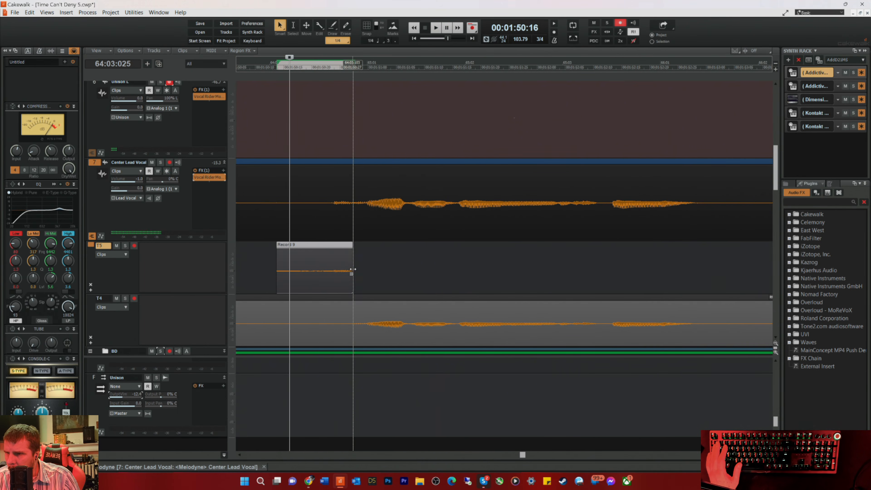
# Step: Trim the end of the pickup clip on lane T5 slightly shorter and play back the transition into bar 65
pyautogui.moveTo(352, 274); pyautogui.dragTo(352, 274)
pyautogui.press('space')
pyautogui.press('space')
pyautogui.press('space')
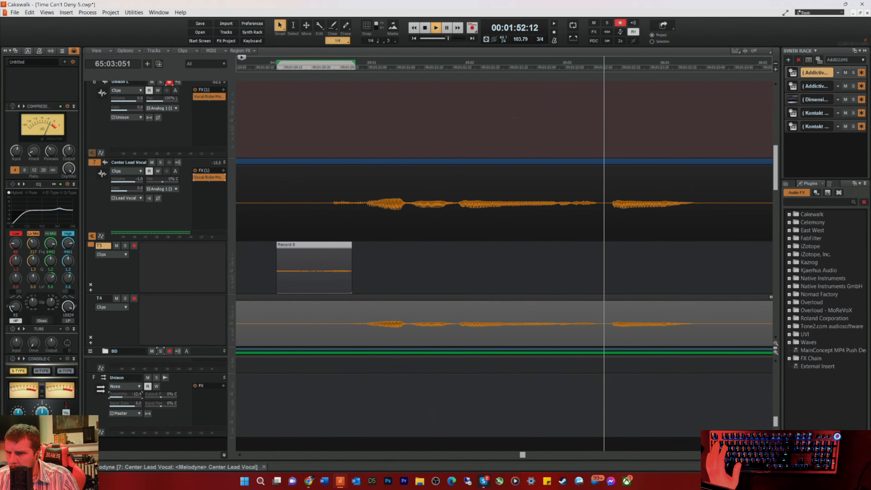
pyautogui.press('space')
# Step: Play the song from 61:02:065 through the second-verse vocal entrance to check the pickup in context
pyautogui.scroll(-8, 594, 229)
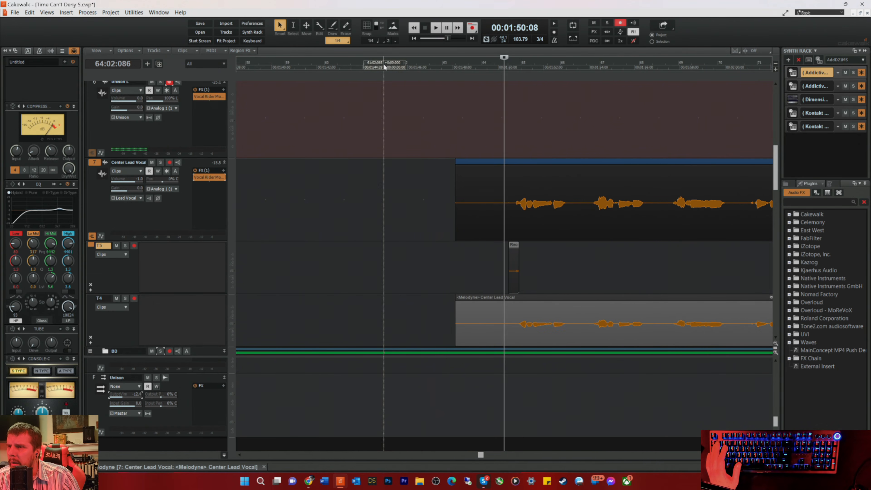
pyautogui.click(383, 69)
pyautogui.press('space')
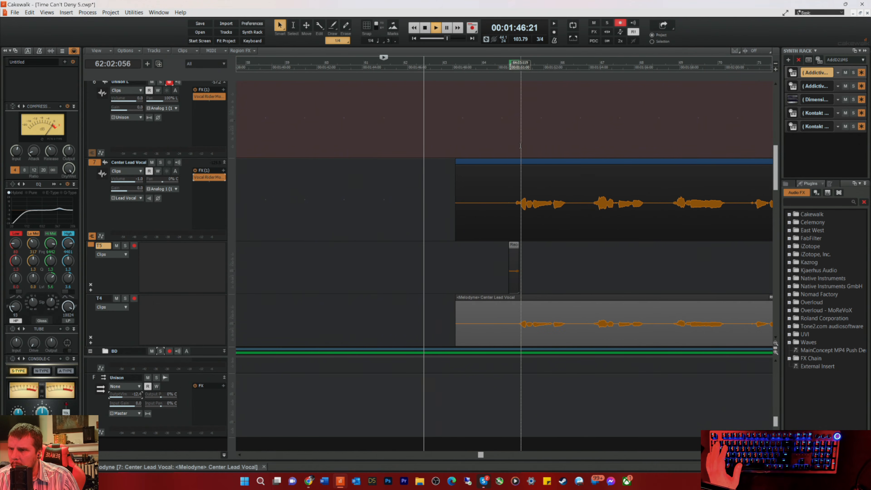
pyautogui.scroll(10, 347, 203)
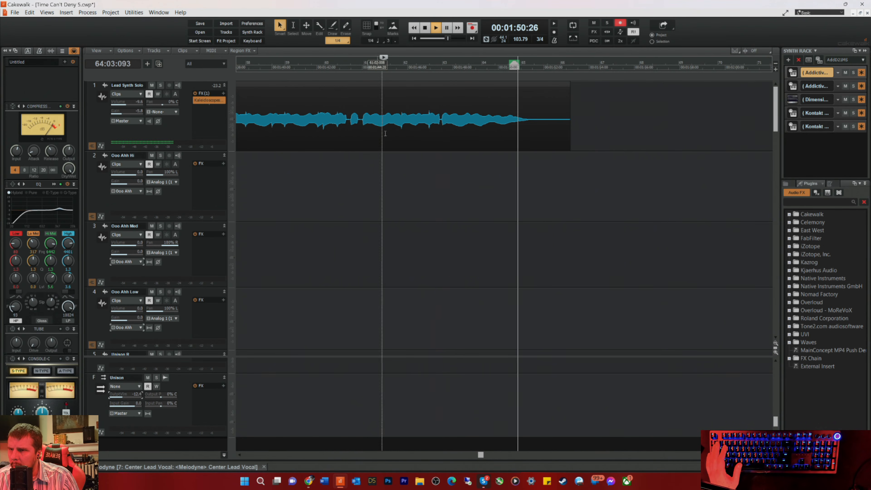
pyautogui.scroll(-6, 497, 219)
pyautogui.scroll(-2, 525, 227)
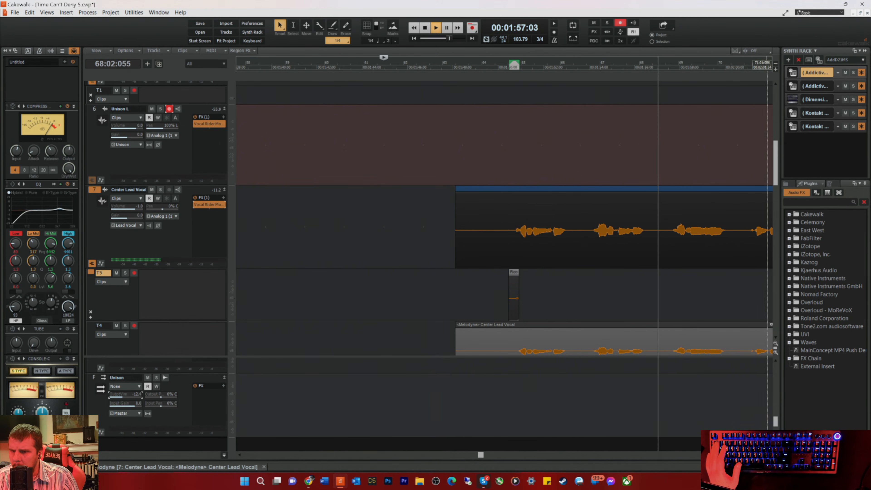
pyautogui.scroll(-1, 539, 306)
pyautogui.press('space')
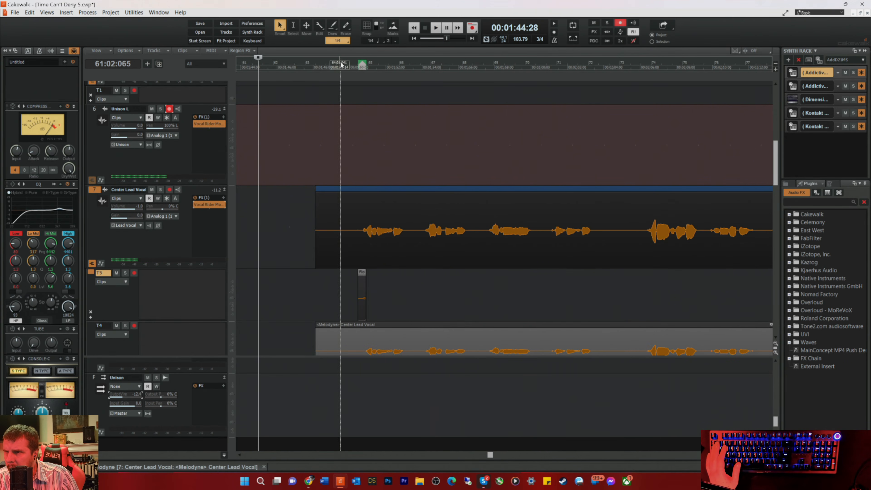
# Step: Nudge the pickup clip on lane T5 slightly earlier, playing back from 64:01:061 to check its timing
pyautogui.click(341, 64)
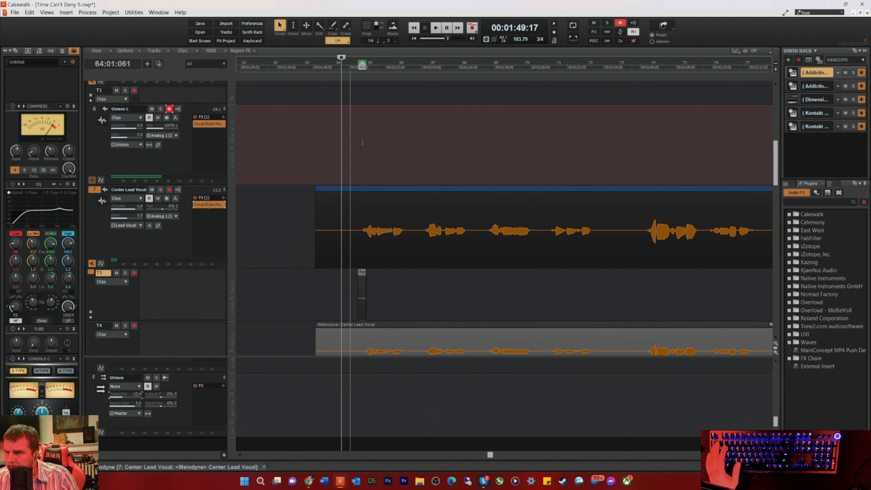
pyautogui.scroll(6, 503, 254)
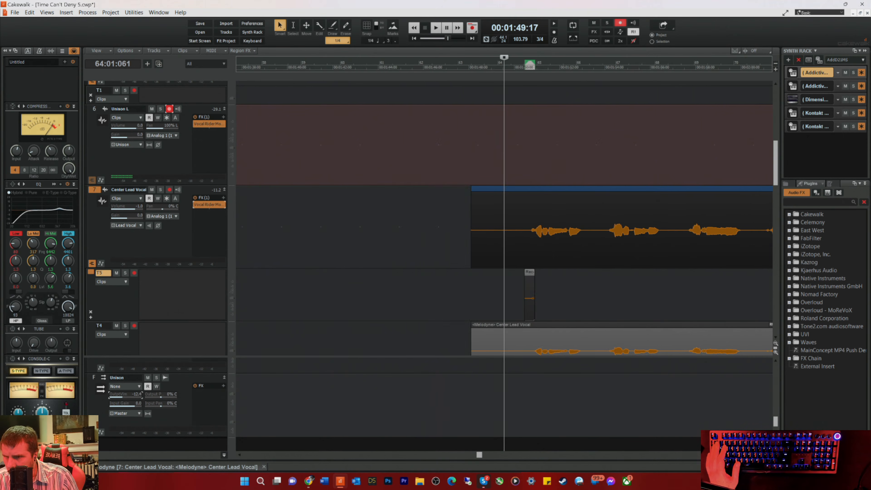
pyautogui.moveTo(584, 275); pyautogui.dragTo(580, 277)
pyautogui.press('space')
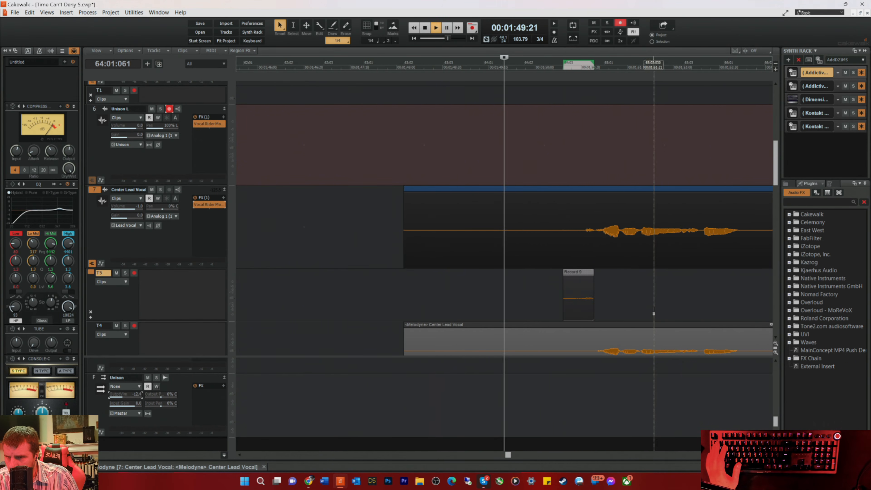
pyautogui.press('space')
pyautogui.press('space')
pyautogui.moveTo(578, 276); pyautogui.dragTo(574, 276)
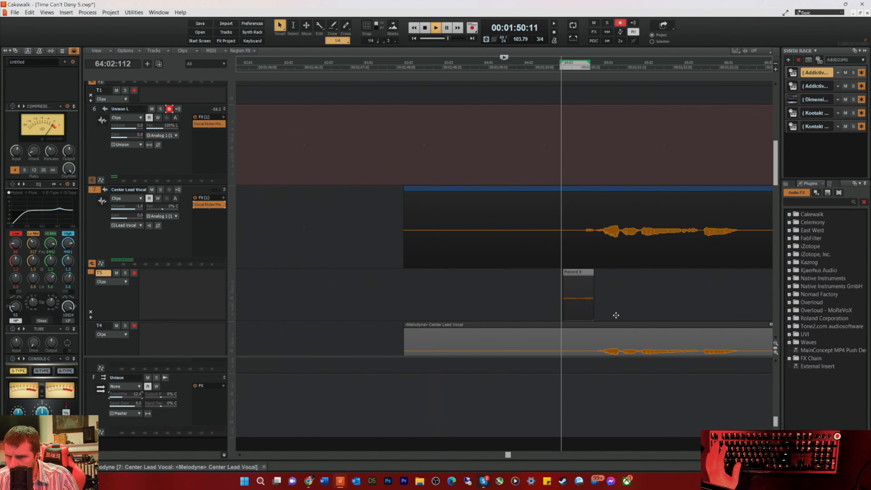
pyautogui.press('space')
pyautogui.press('space')
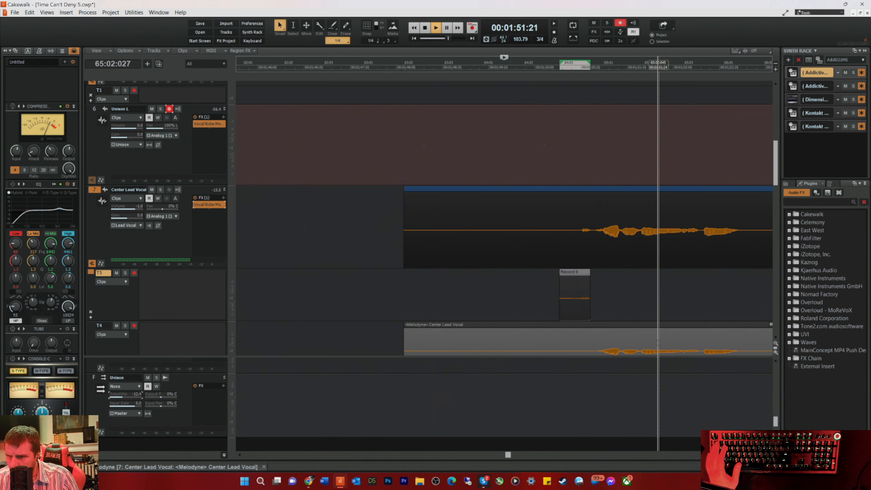
# Step: Save the project, stop playback and disarm recording on the Unison L track
pyautogui.hotkey('ctrl', 's')
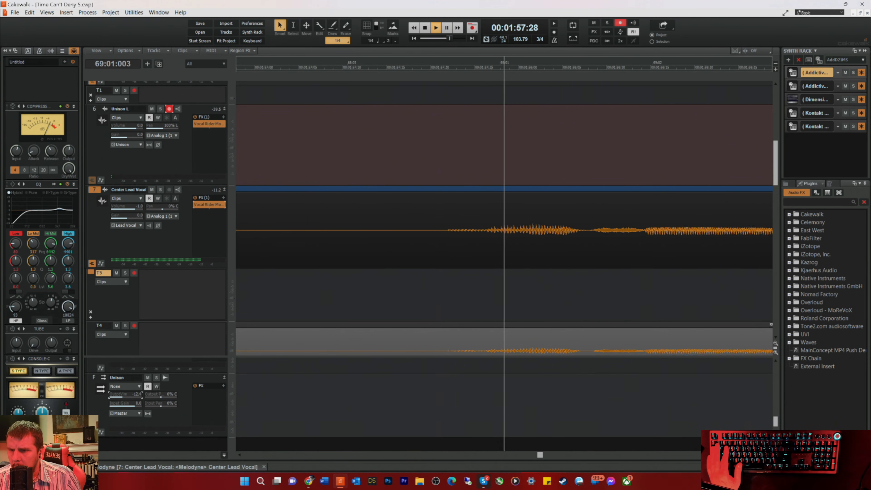
pyautogui.press('space')
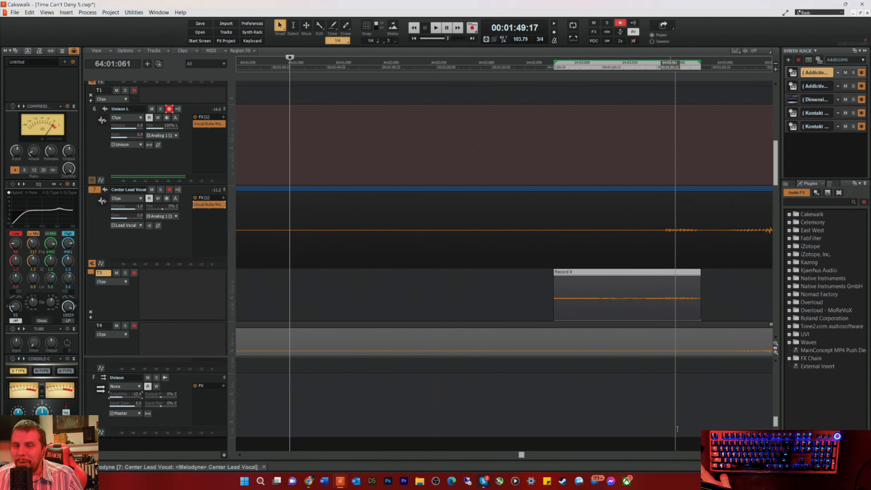
pyautogui.click(759, 454)
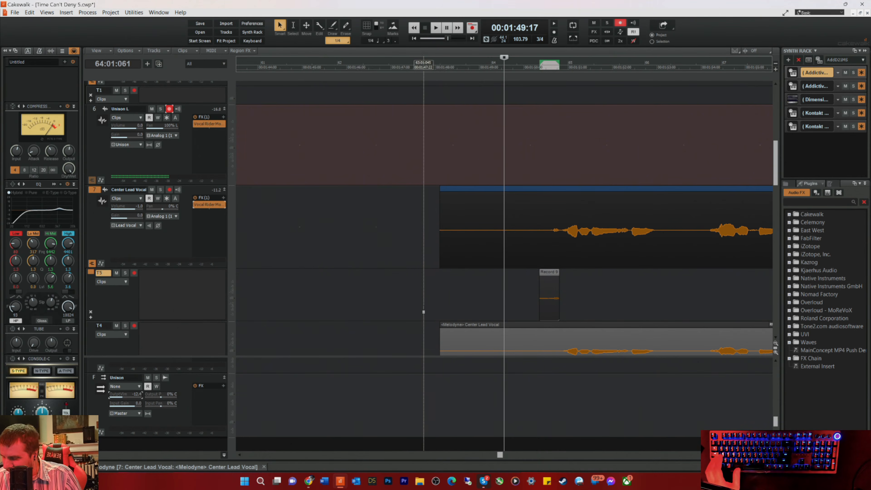
pyautogui.press('r')
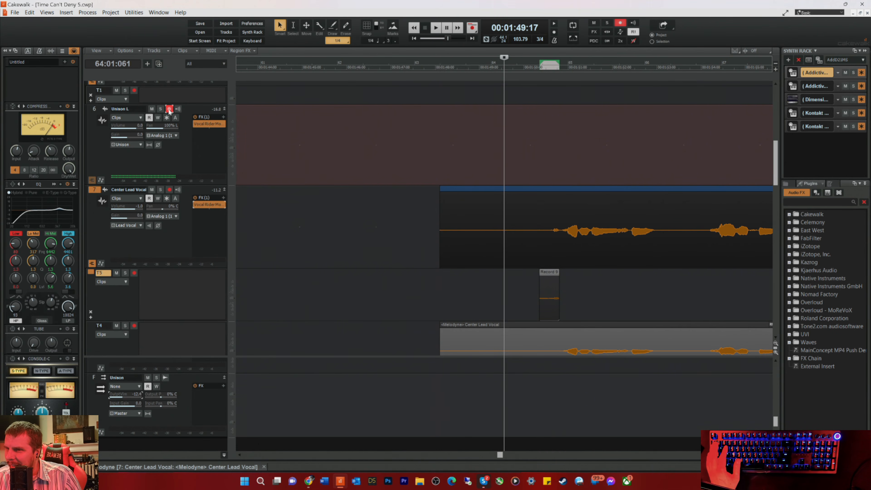
pyautogui.click(169, 109)
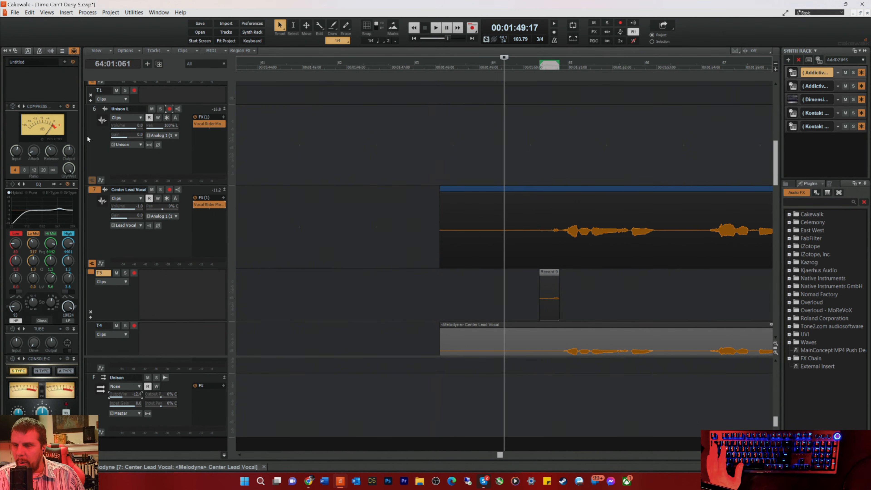
pyautogui.scroll(-4, 504, 230)
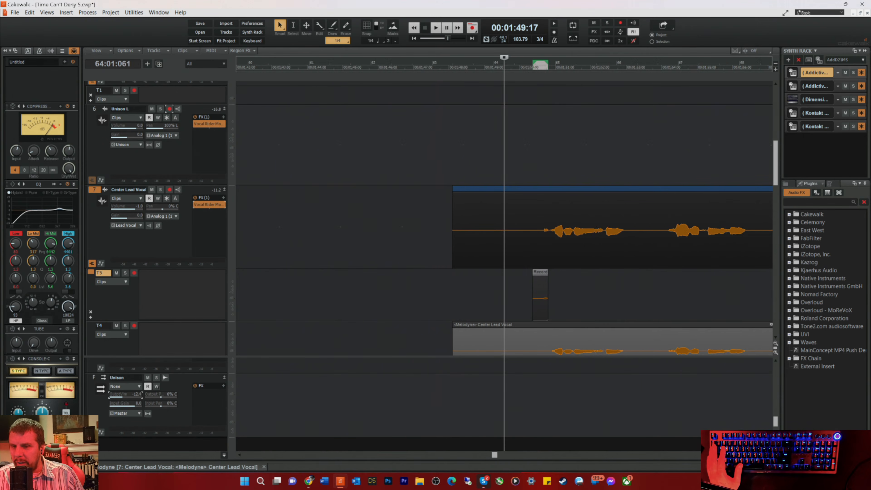